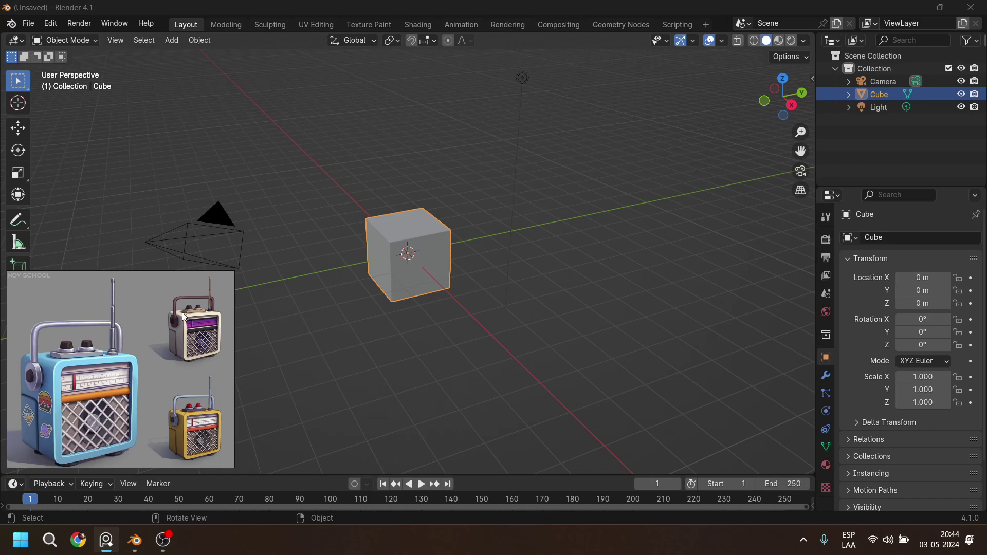
Delete the default camera and light from the scene and select the remaining cube.
left_click_drag(153, 169, 283, 270)
key("x")
left_click(288, 252)
left_click(522, 77)
key("x")
left_click(567, 98)
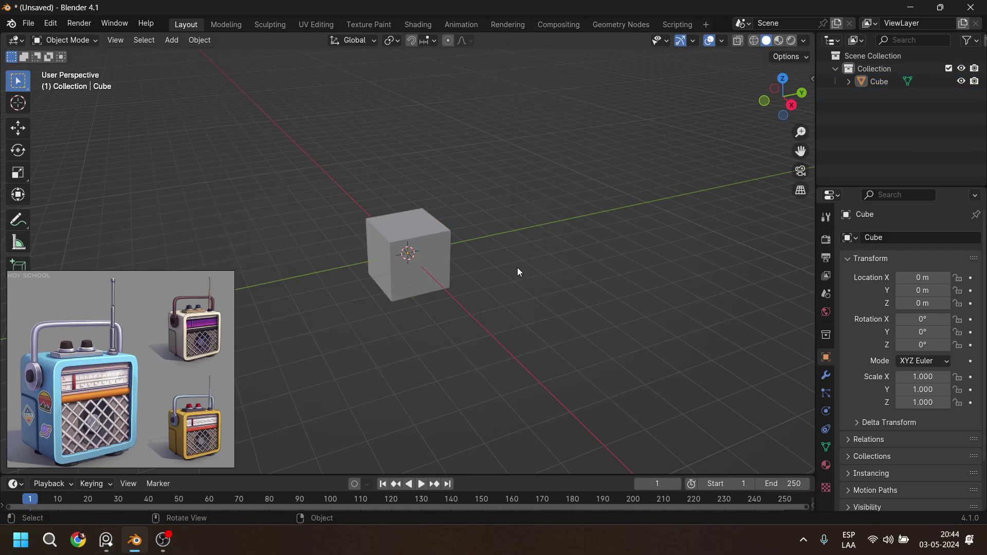
left_click(429, 240)
scroll(442, 262, "up", 3)
scroll(324, 336, "up", 2)
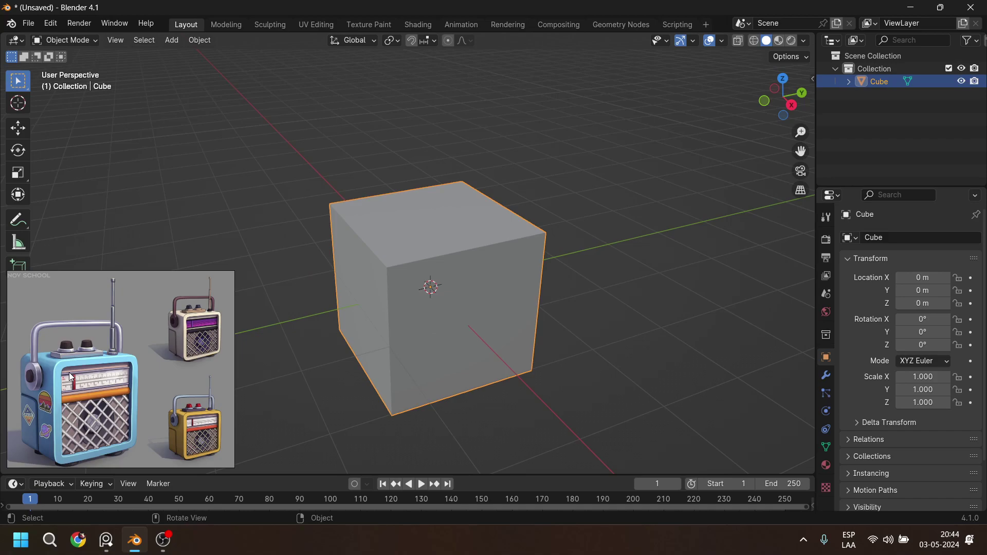
middle_click_drag(355, 313, 384, 320)
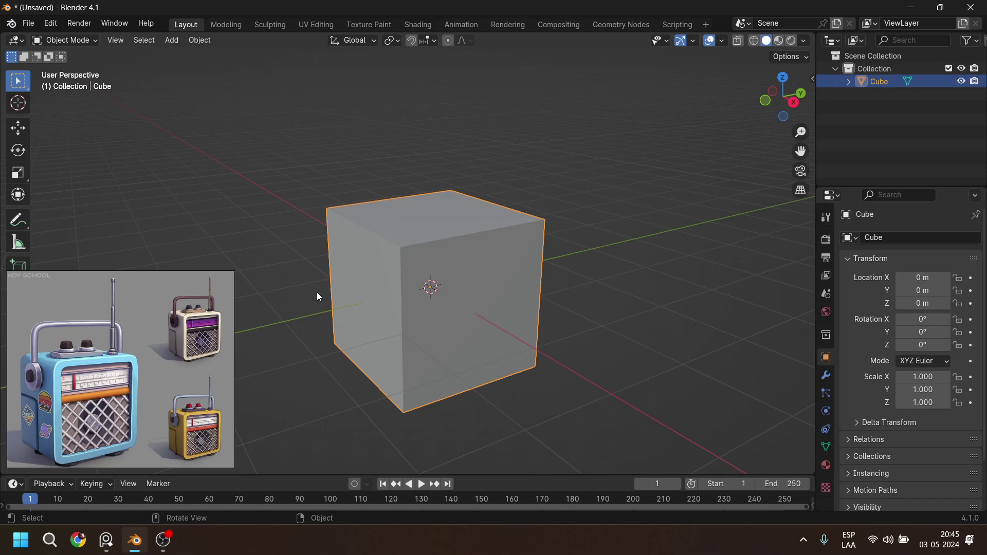
Open Axe_04.blend from the AxeWHRT_Proyect\Archivos_originales folder without saving the current scene.
left_click(28, 24)
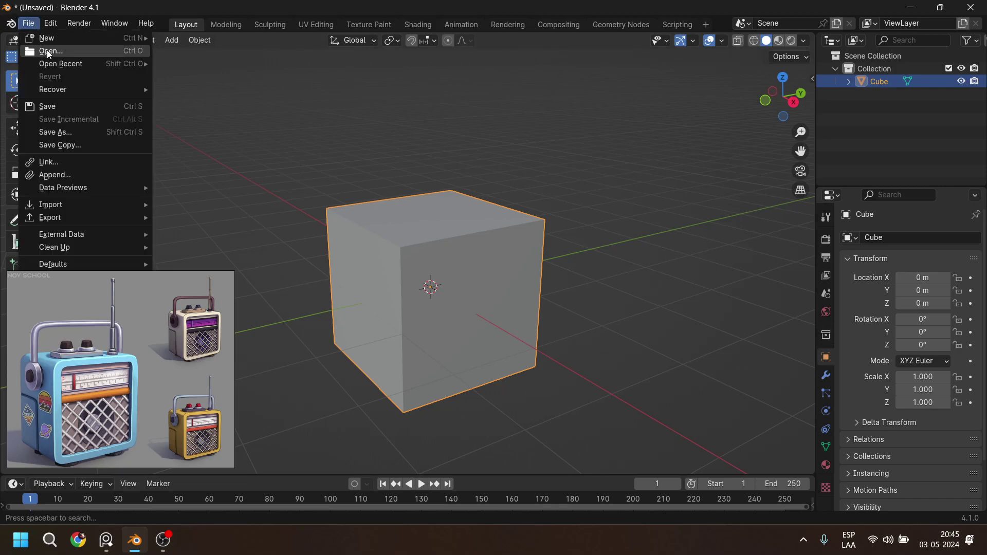
left_click(50, 54)
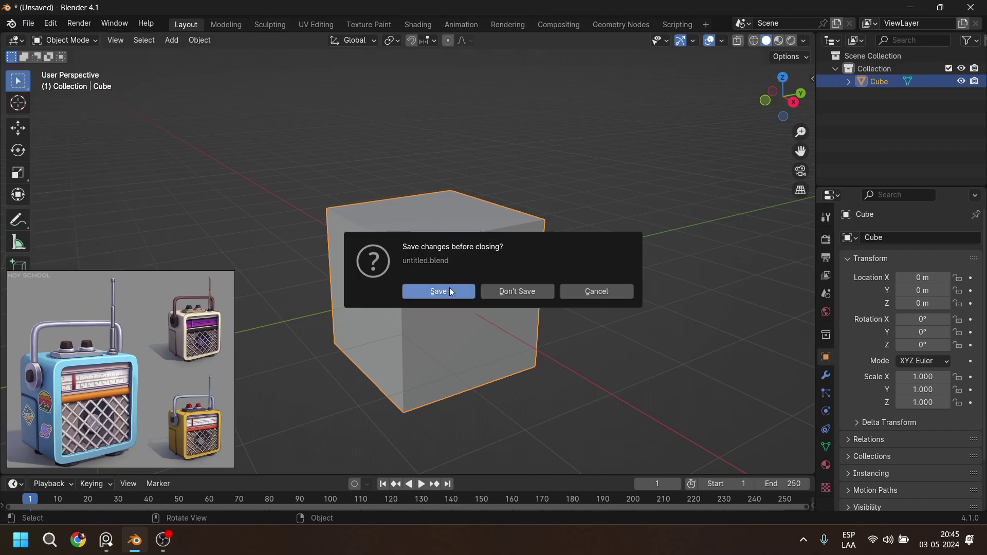
left_click(533, 296)
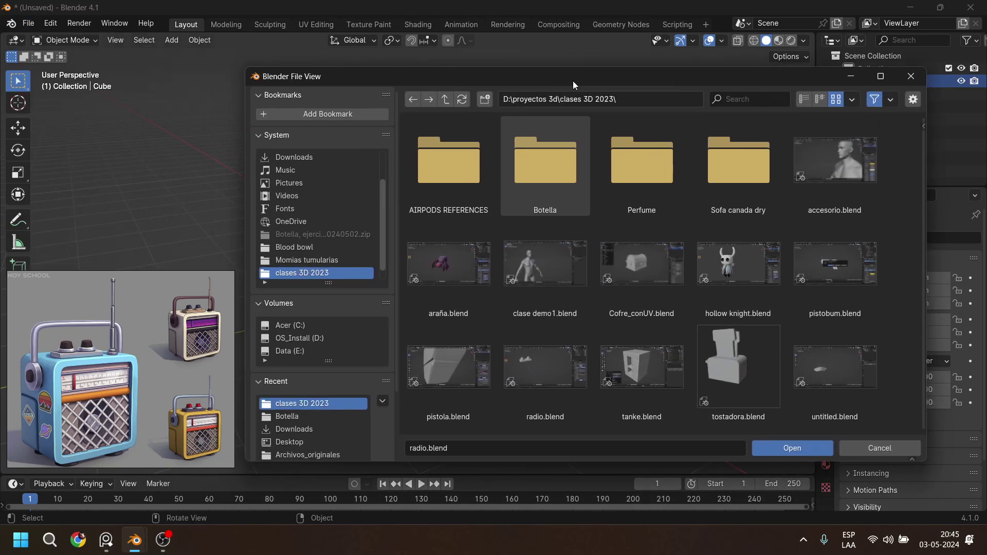
left_click_drag(570, 81, 591, 81)
left_click(463, 98)
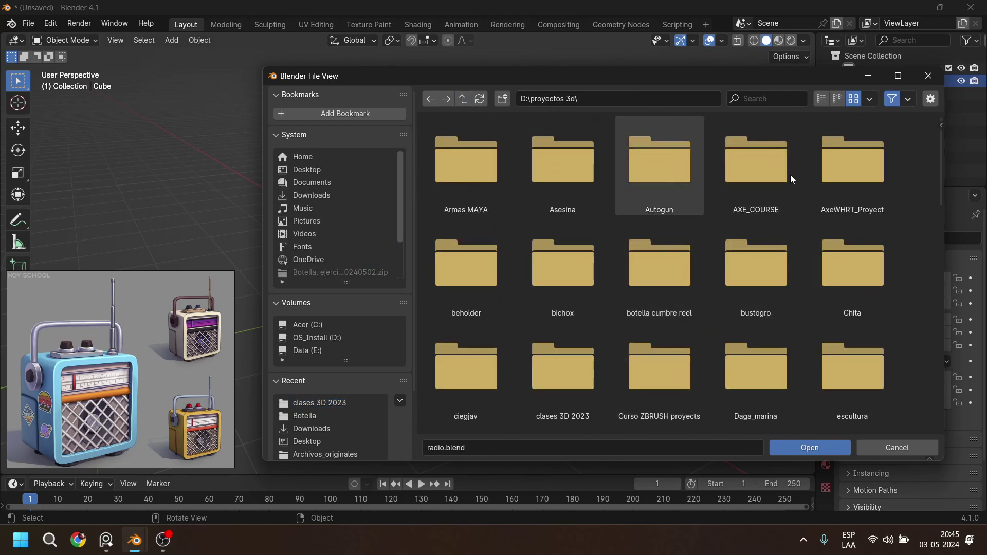
double_click(876, 174)
double_click(459, 175)
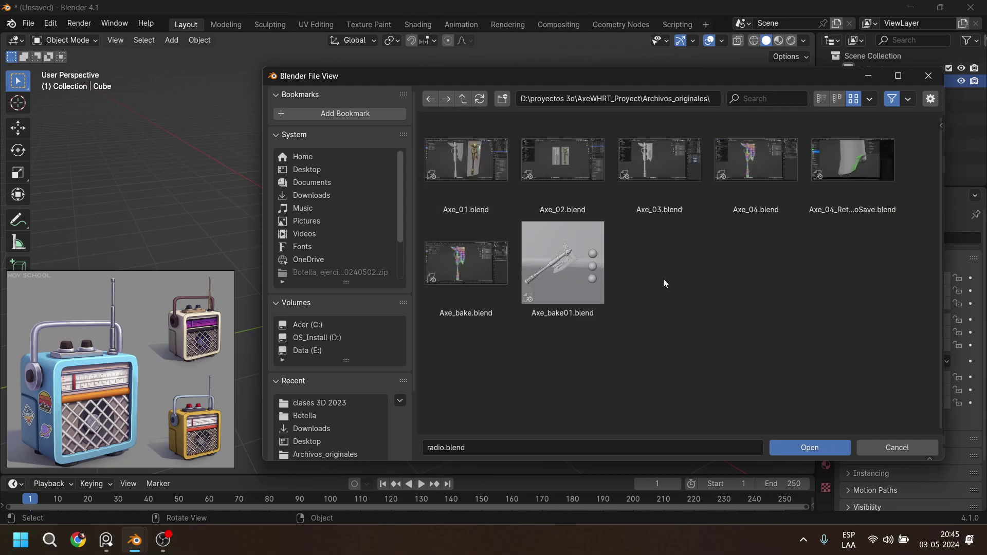
double_click(755, 165)
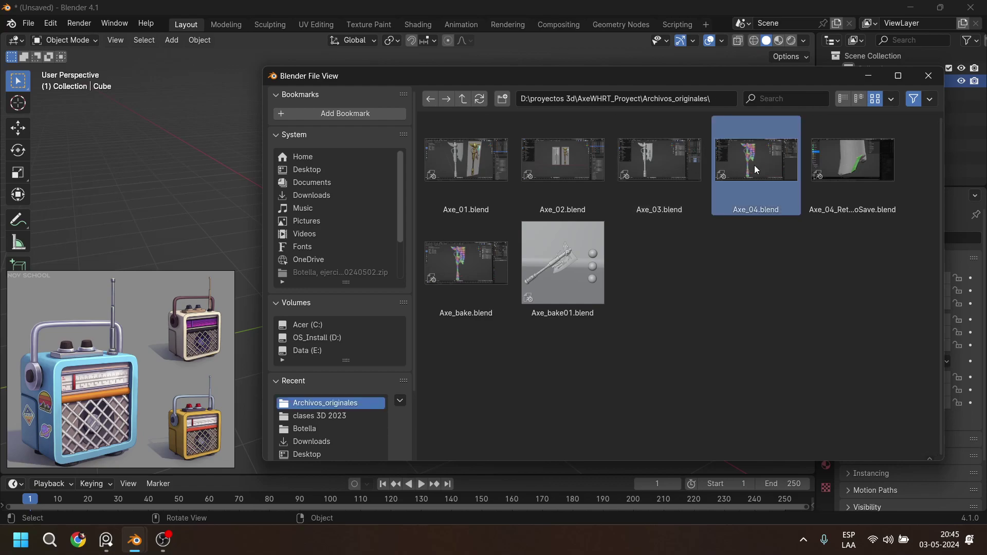
Collapse the Axe_low collection in the scene hierarchy and show the axe in solid shading.
scroll(471, 241, "up", 5)
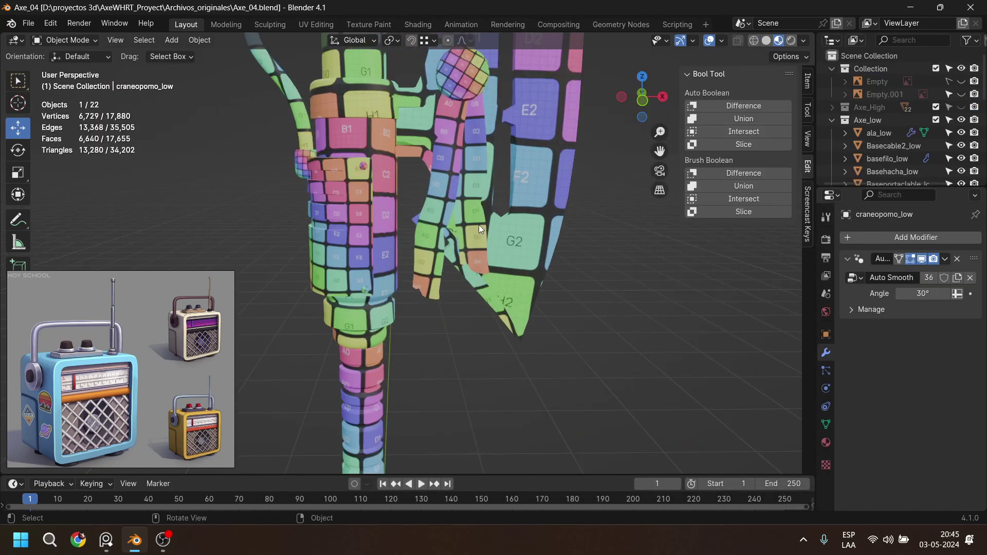
middle_click_drag(475, 184, 489, 316, "shift")
scroll(489, 316, "up", 1)
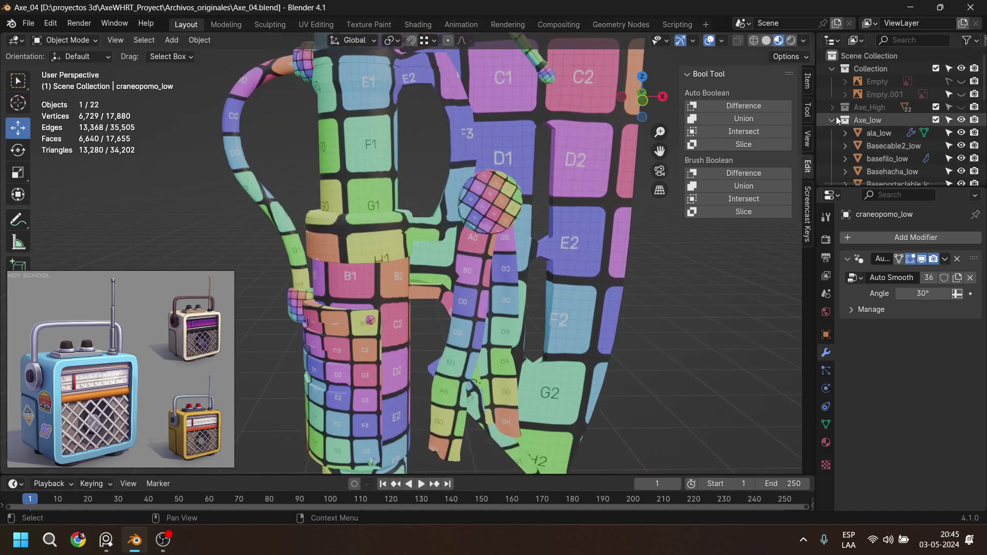
left_click(835, 118)
scroll(516, 113, "down", 5)
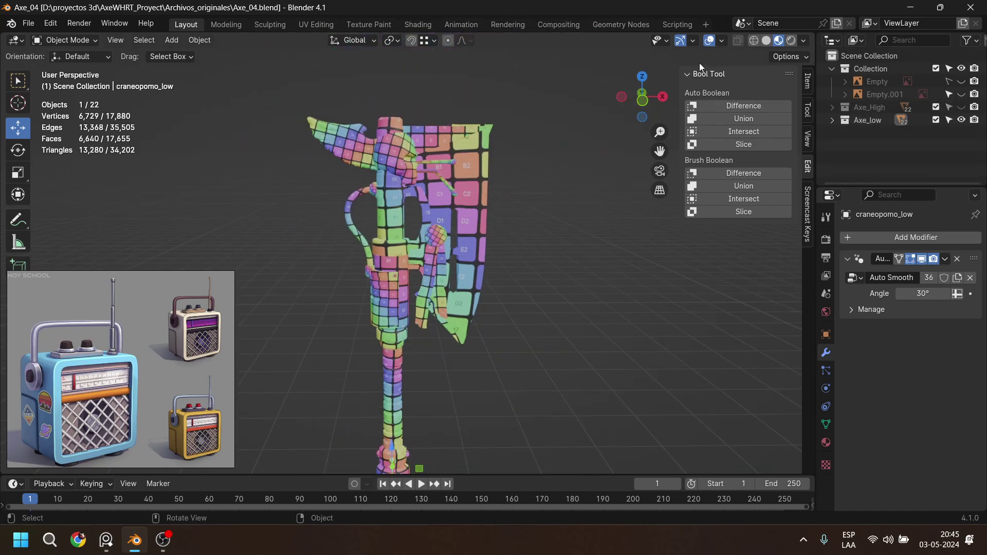
left_click(766, 40)
Examine the low-poly axe's skull, wing, handle and blade details up close.
scroll(560, 152, "up", 5)
middle_click_drag(484, 158, 492, 332, "shift")
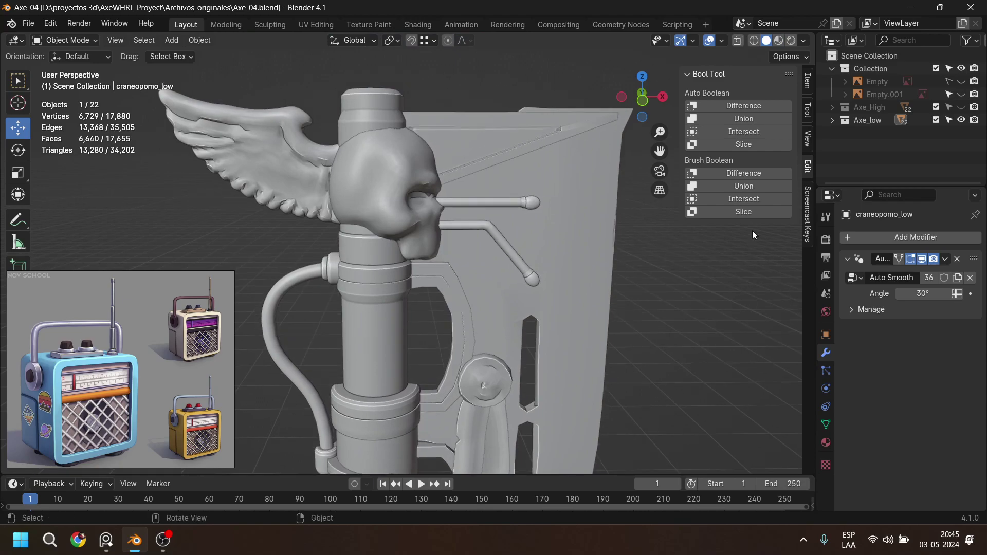
scroll(448, 198, "down", 3)
scroll(411, 209, "up", 6)
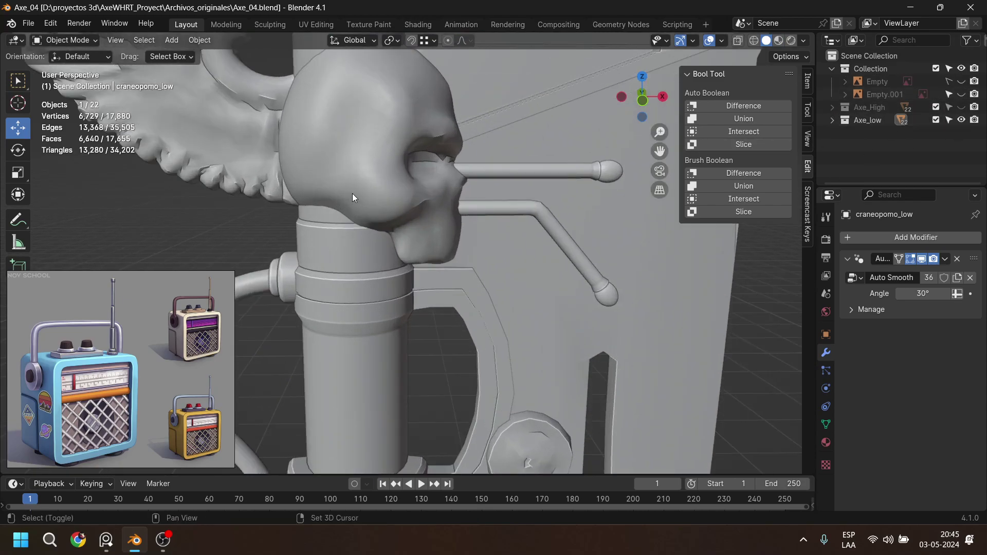
middle_click_drag(351, 196, 496, 240)
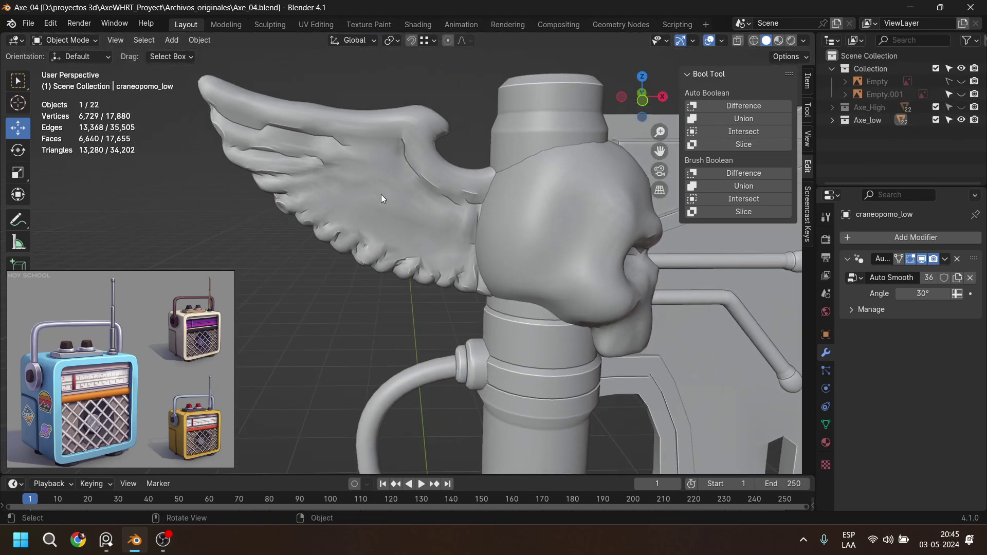
scroll(437, 242, "down", 4)
middle_click_drag(492, 287, 478, 258, "shift")
scroll(493, 302, "up", 4)
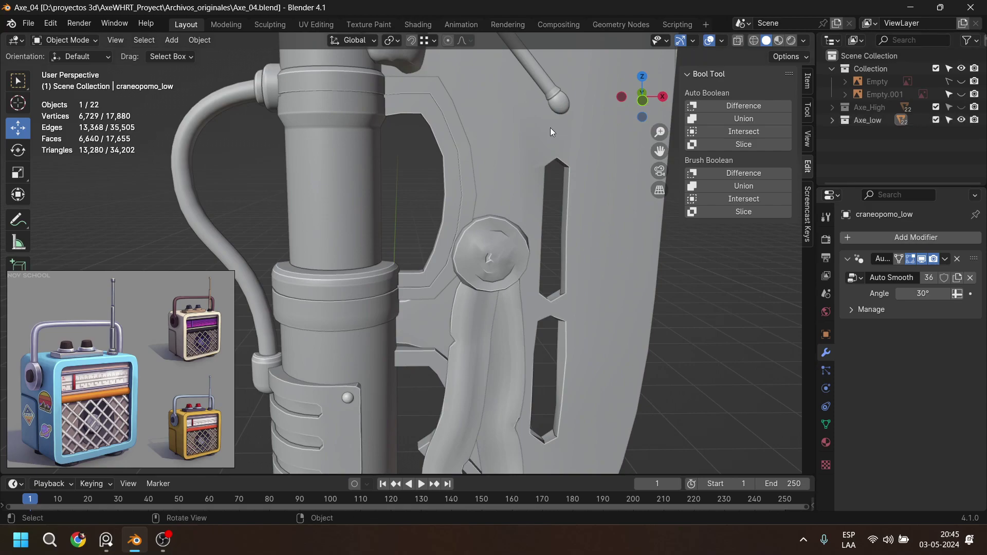
scroll(556, 127, "down", 2)
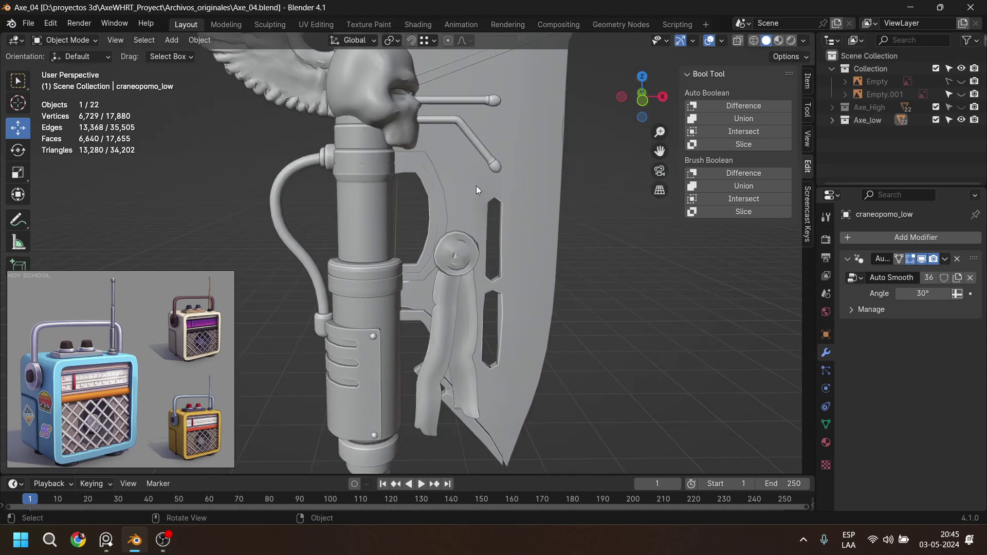
Hide the Axe_low collection, expand Axe_High and make its first several hidden objects visible.
left_click(960, 120)
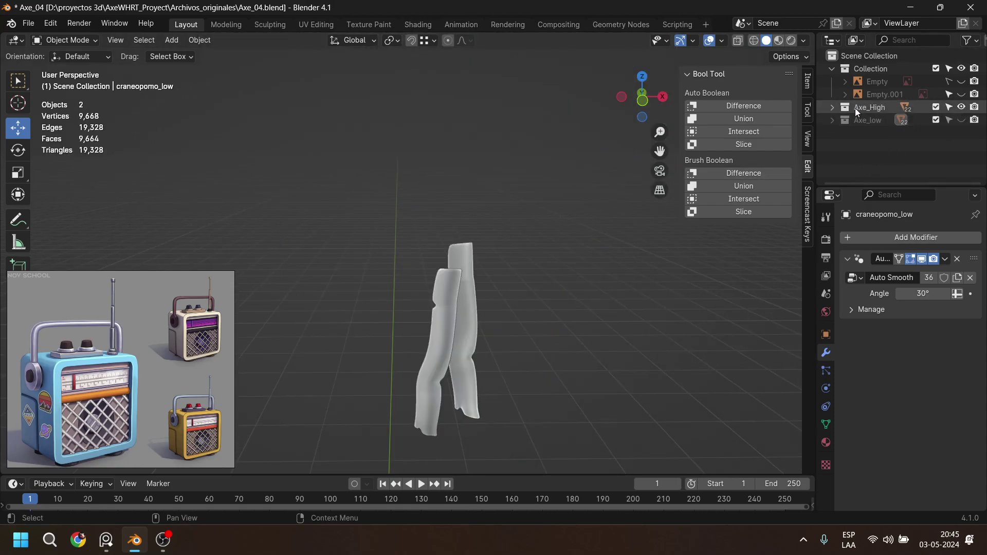
left_click(832, 107)
left_click_drag(961, 122, 959, 196)
Examine the high-poly wing ala_high and its mesh density in Edit Mode, then return to Object Mode.
middle_click_drag(390, 124, 365, 220, "shift")
scroll(393, 216, "up", 4)
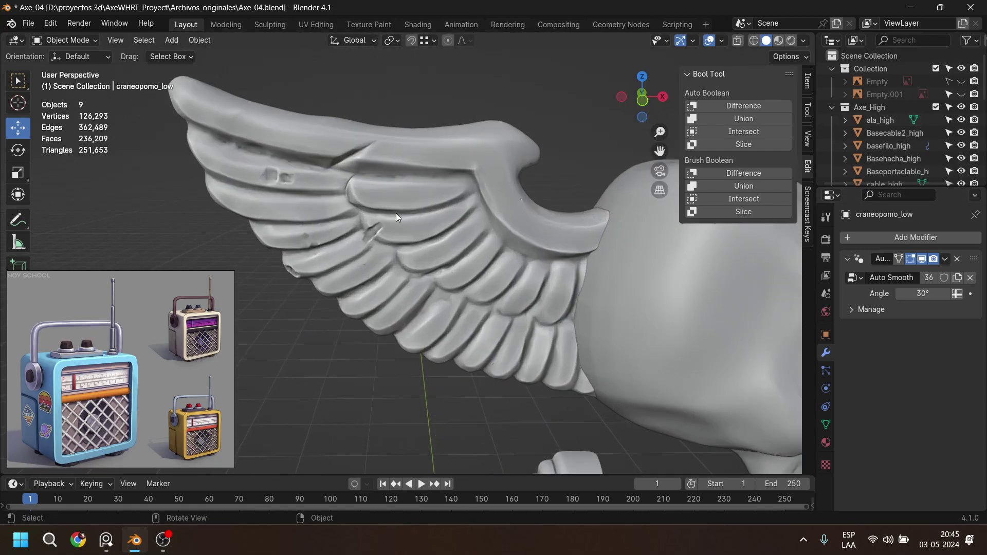
scroll(463, 262, "down", 2)
left_click(454, 226)
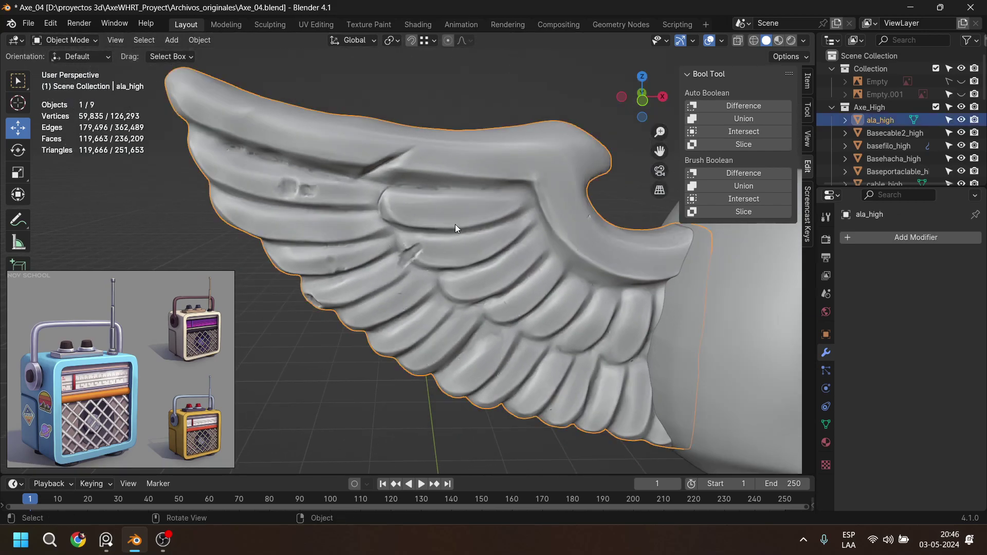
key("Tab")
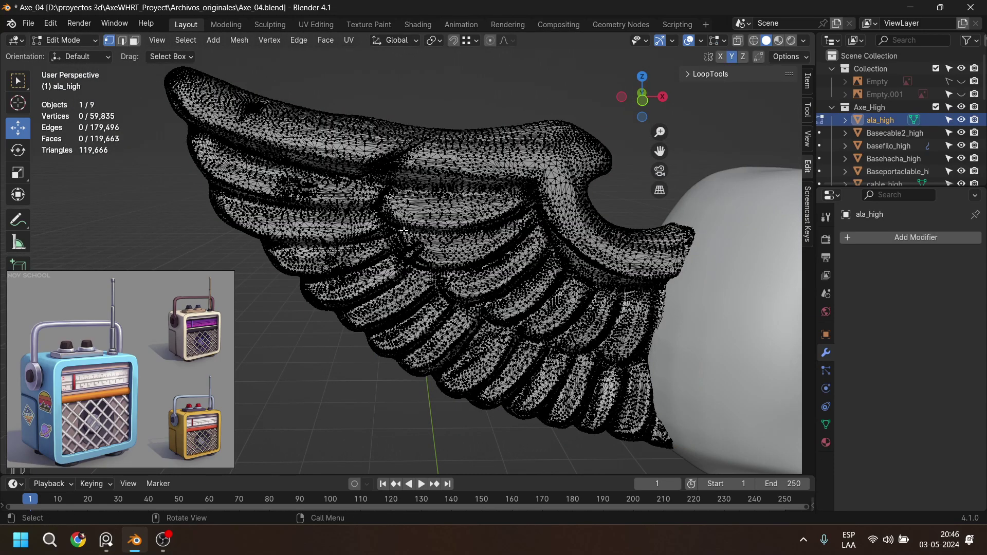
key("Tab")
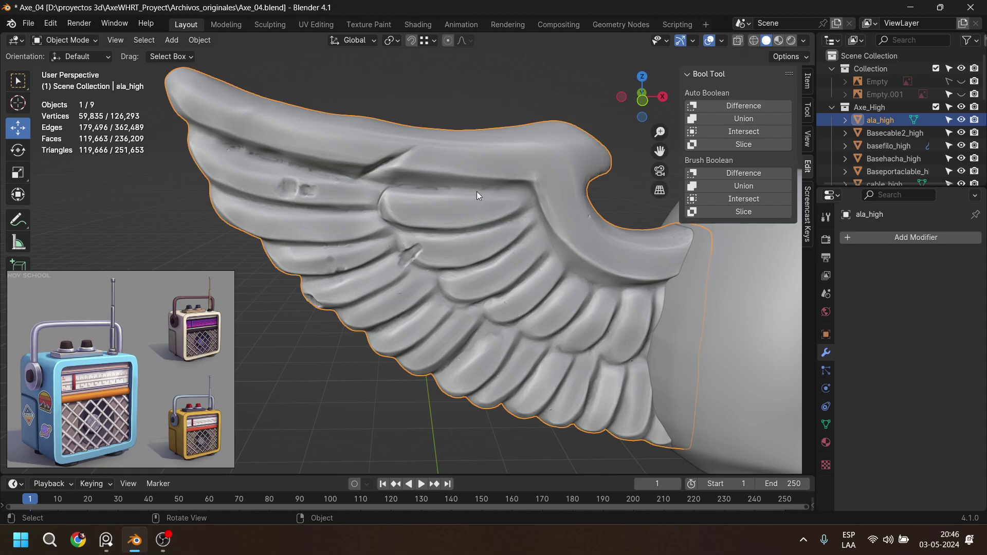
Examine the mesh density of the high-poly skull craneo_high in Edit Mode from several angles.
scroll(465, 226, "down", 5)
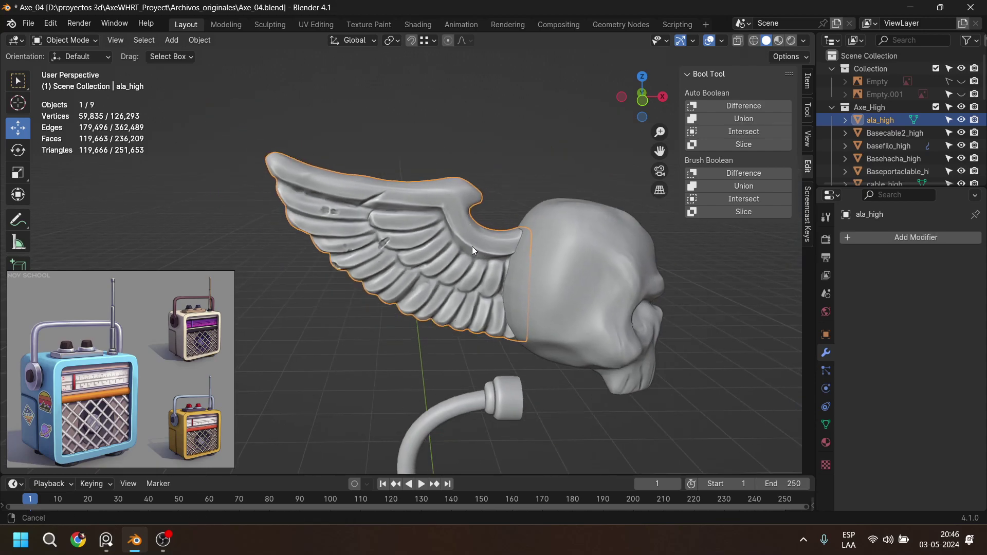
left_click(566, 261)
key("Tab")
scroll(566, 262, "up", 3)
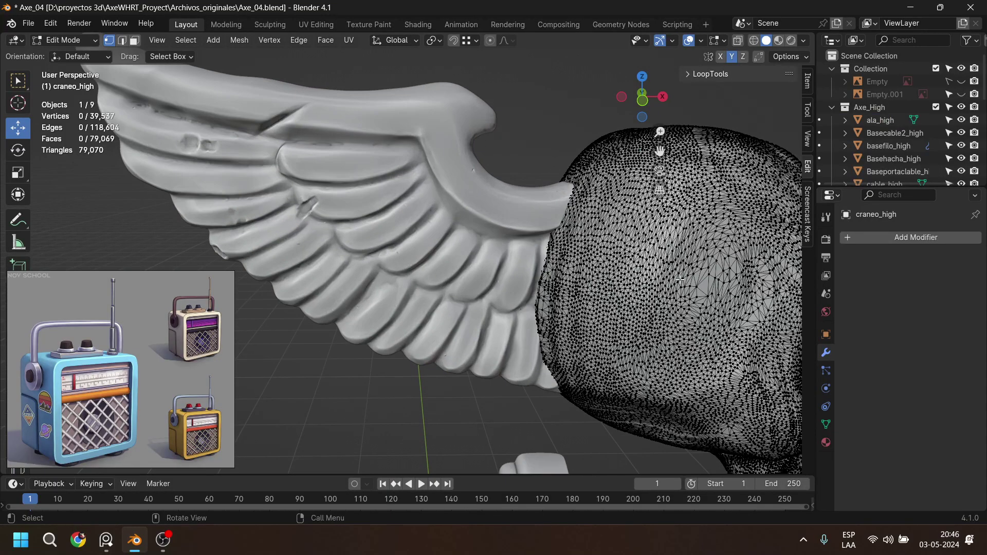
scroll(553, 297, "up", 4)
middle_click_drag(553, 297, 436, 244)
scroll(606, 279, "down", 4)
scroll(607, 279, "down", 3)
scroll(436, 244, "up", 6)
scroll(510, 231, "down", 6)
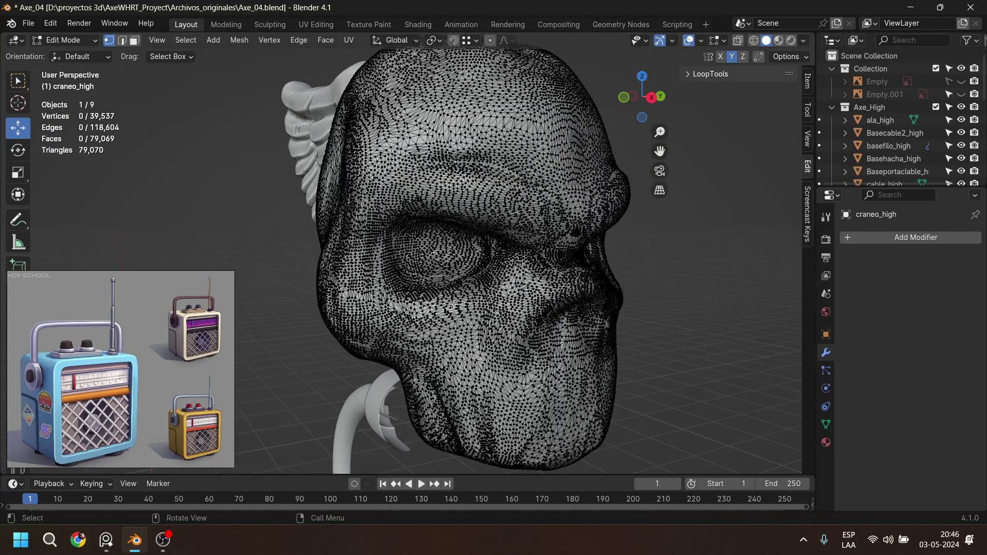
mouse_move(462, 226)
middle_mouse_down()
mouse_move(428, 147)
mouse_move(449, 224)
middle_mouse_up()
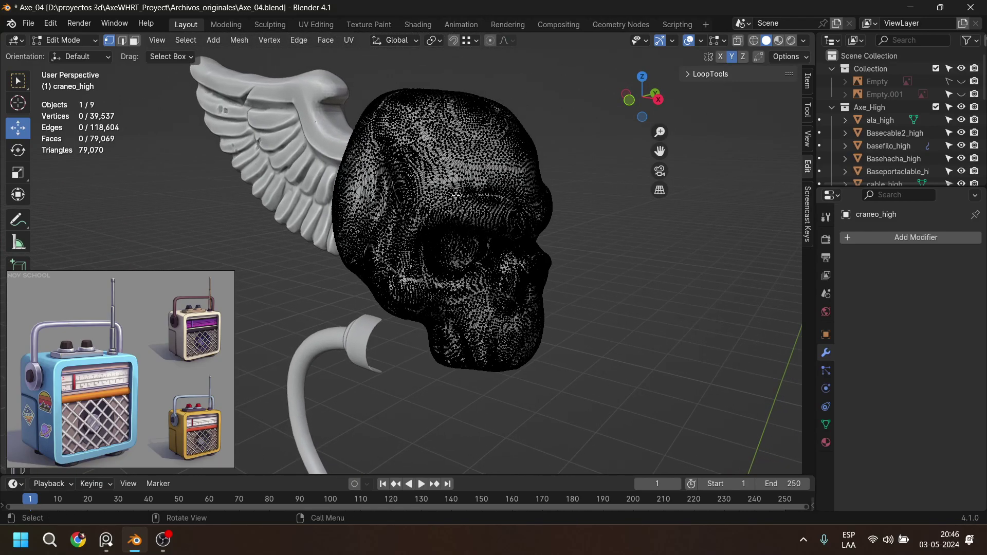
Collapse and hide the Axe_High collection, show Axe_low instead and return to Object Mode.
left_click(832, 107)
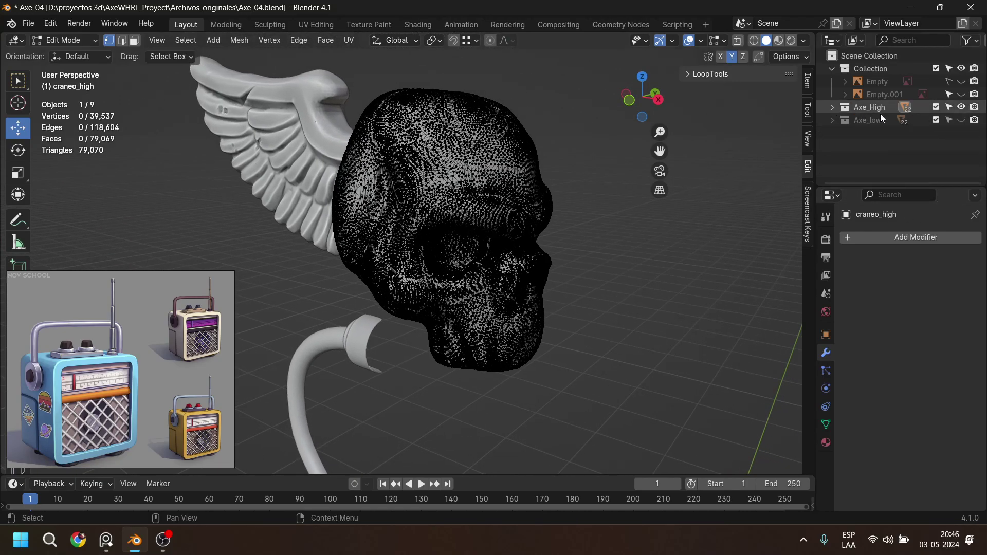
left_click(961, 120)
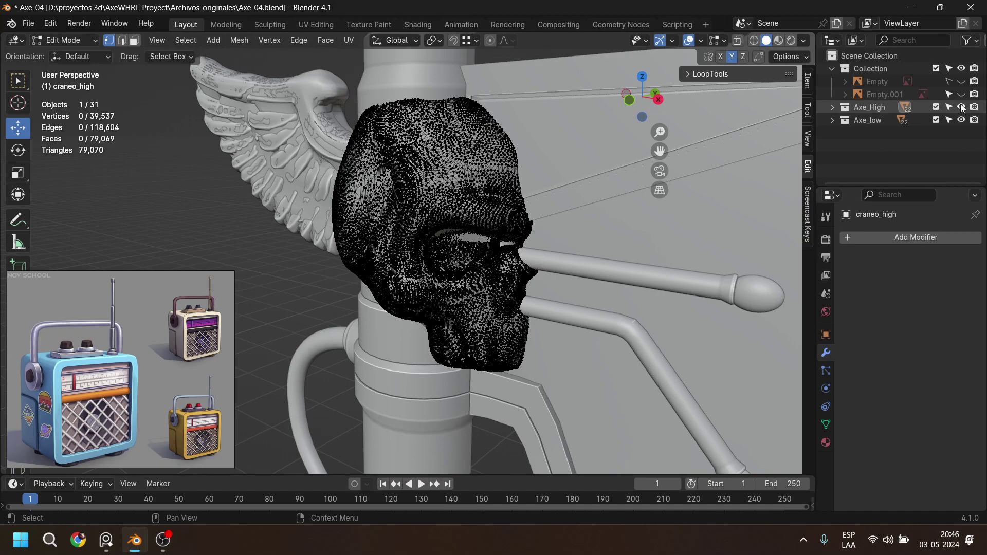
left_click(961, 107)
middle_click_drag(439, 176, 407, 184)
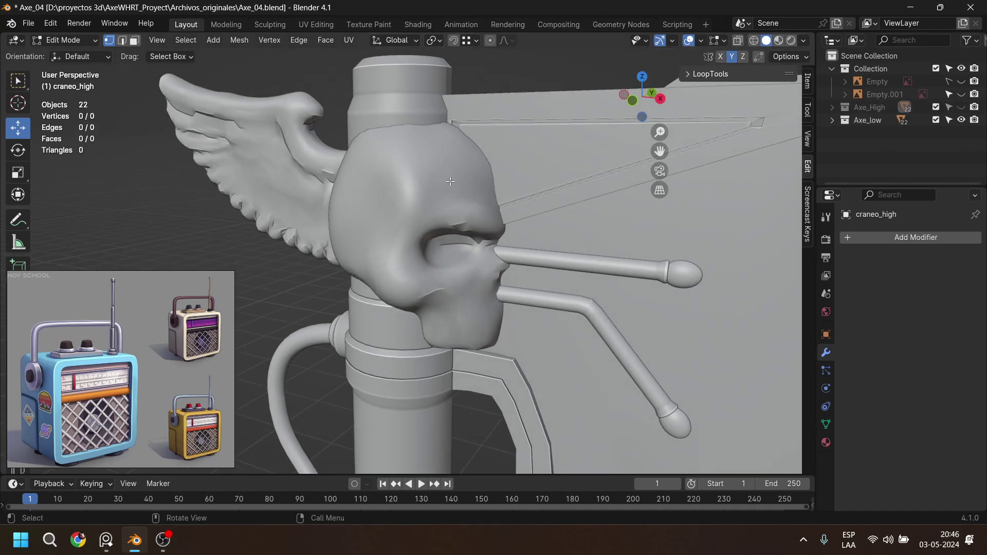
key("Tab")
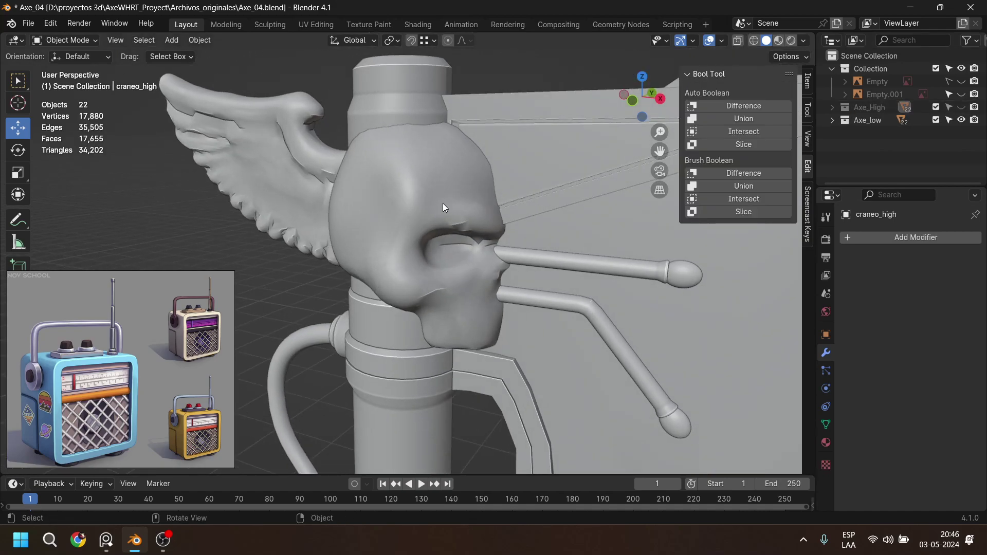
Examine the topology of the low-poly skull craneo_low in Edit Mode.
left_click(456, 234)
key("Tab")
scroll(459, 235, "up", 3)
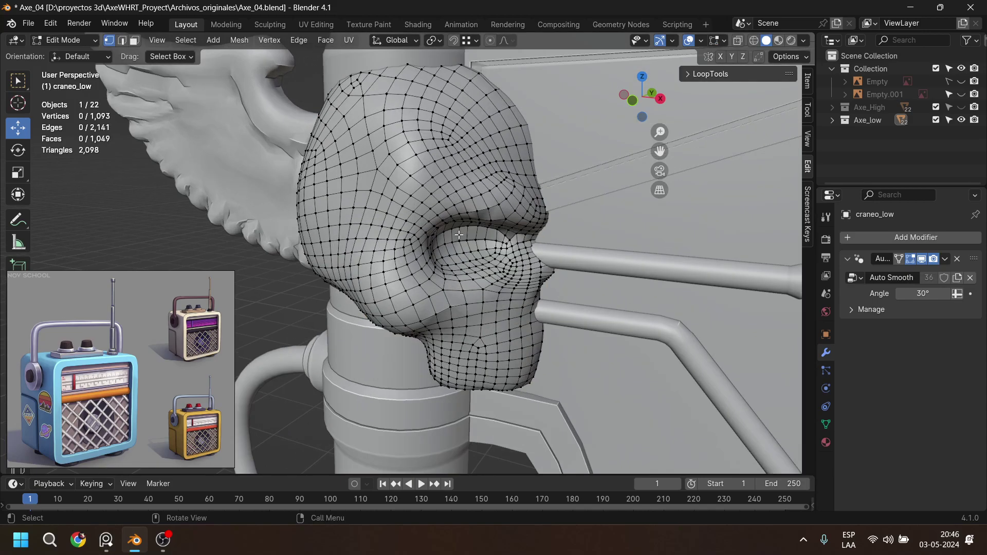
scroll(431, 180, "down", 3)
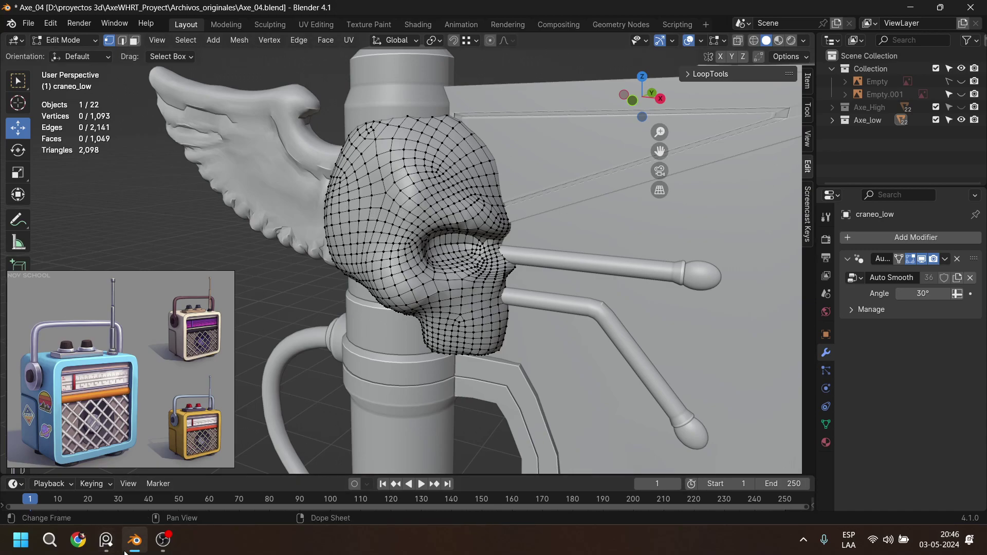
Open another project file without saving the changes to Axe_04.blend.
left_click(28, 23)
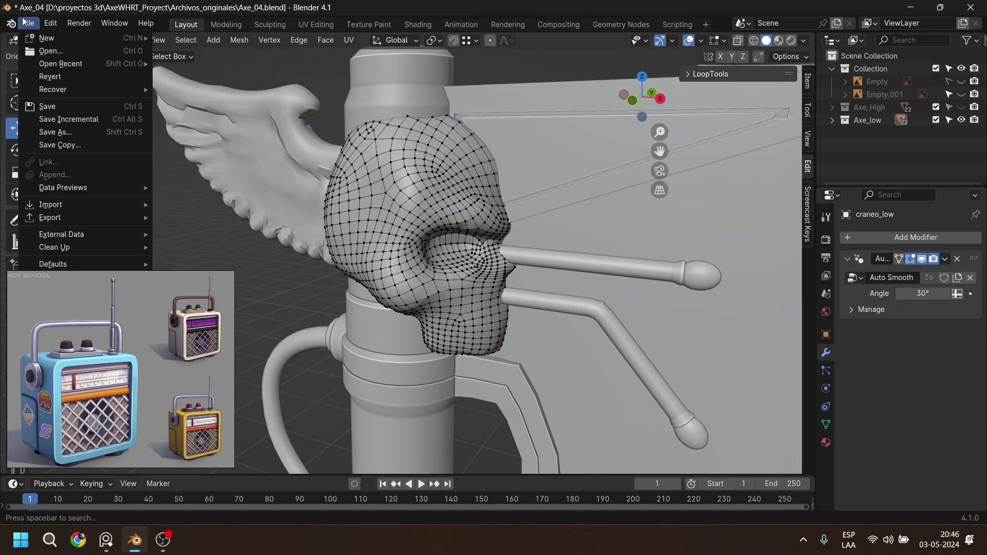
left_click(75, 54)
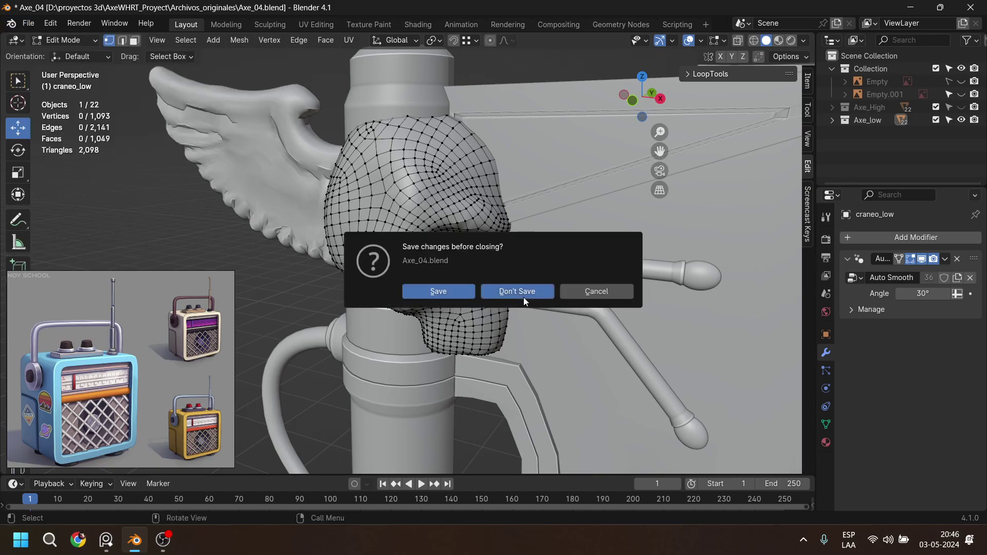
left_click(522, 293)
double_click(450, 271)
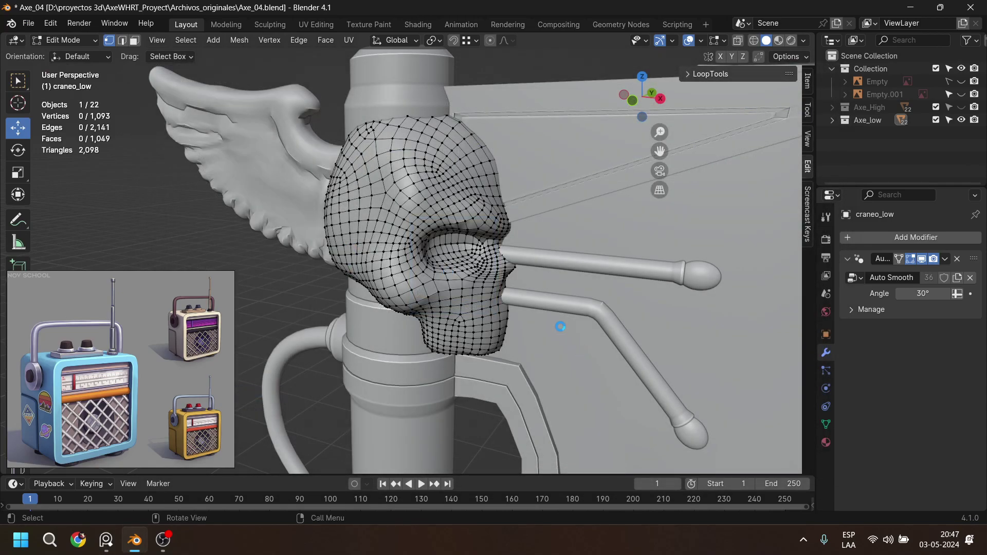
Examine the solid-shaded low-poly axe head and skull in Axe_bake01.blend, both through the camera and from a free angle.
scroll(508, 224, "up", 5)
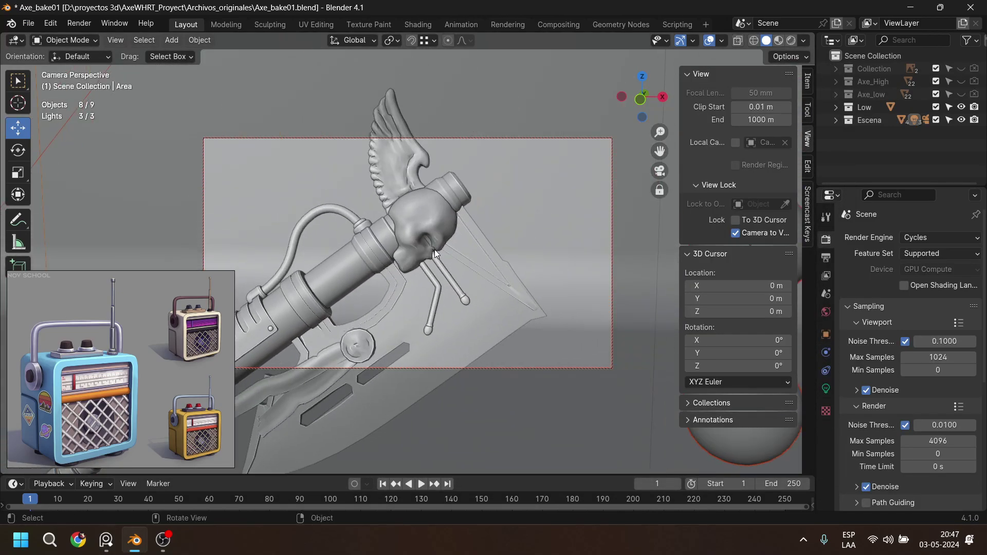
scroll(435, 249, "up", 2)
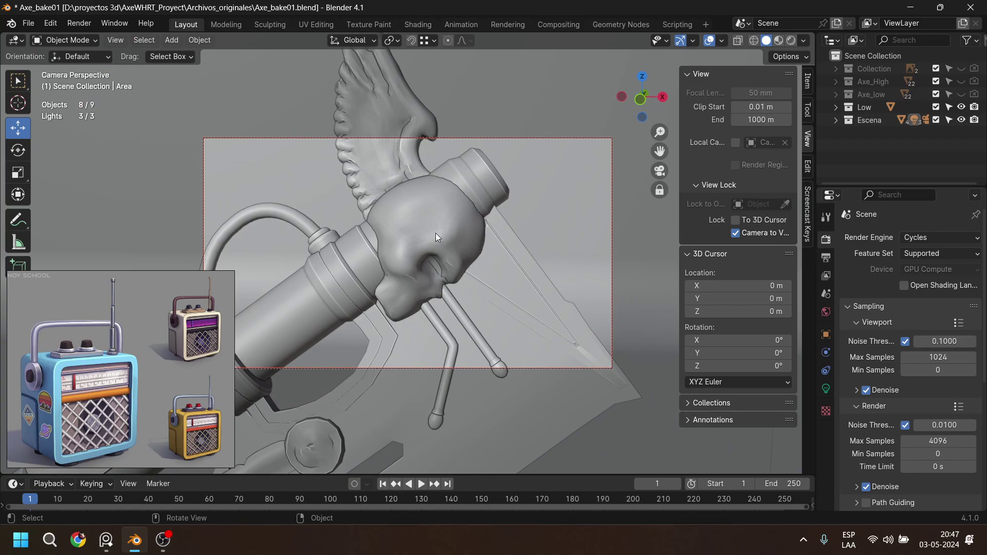
mouse_move(432, 280)
middle_mouse_down()
mouse_move(409, 255)
mouse_move(436, 277)
middle_mouse_up()
key("KP_0")
left_click(507, 316)
middle_click_drag(515, 318, 360, 190)
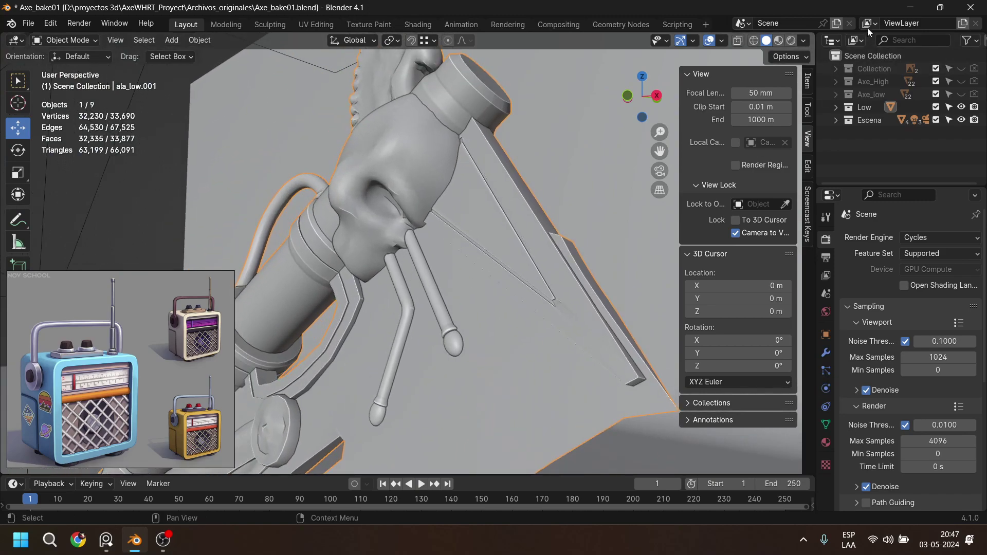
Switch the viewport to rendered shading and examine the textured axe up close and through the camera.
left_click(791, 40)
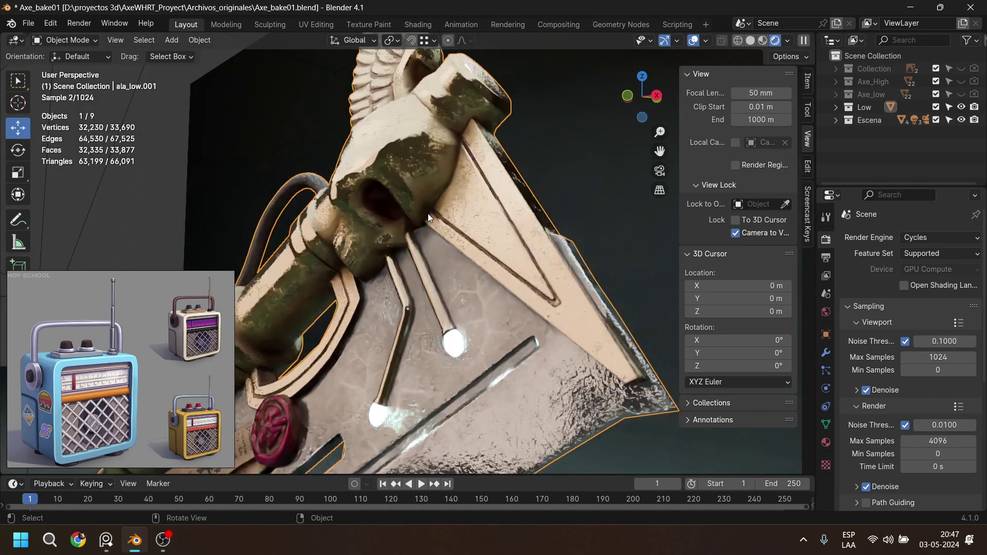
middle_click_drag(426, 211, 494, 244)
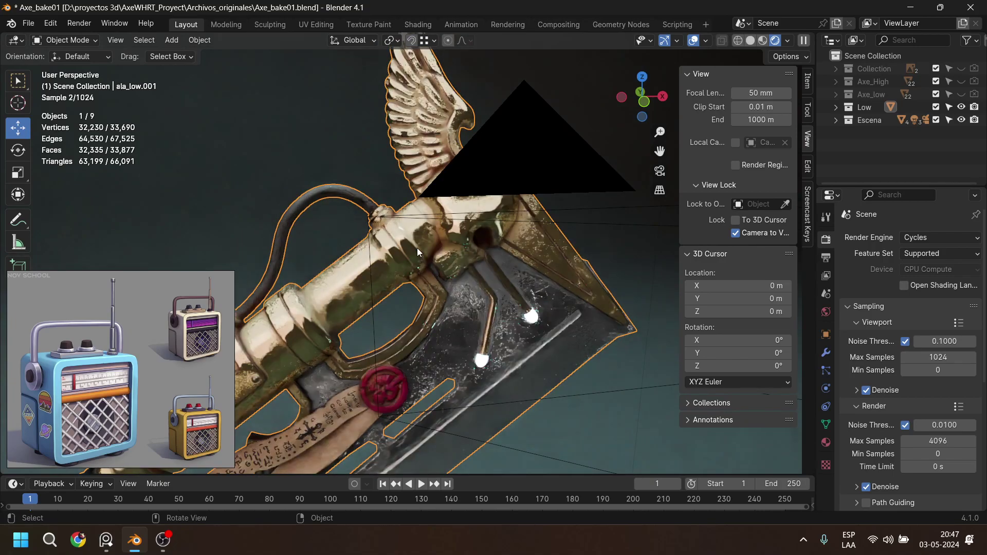
middle_click_drag(420, 236, 436, 193)
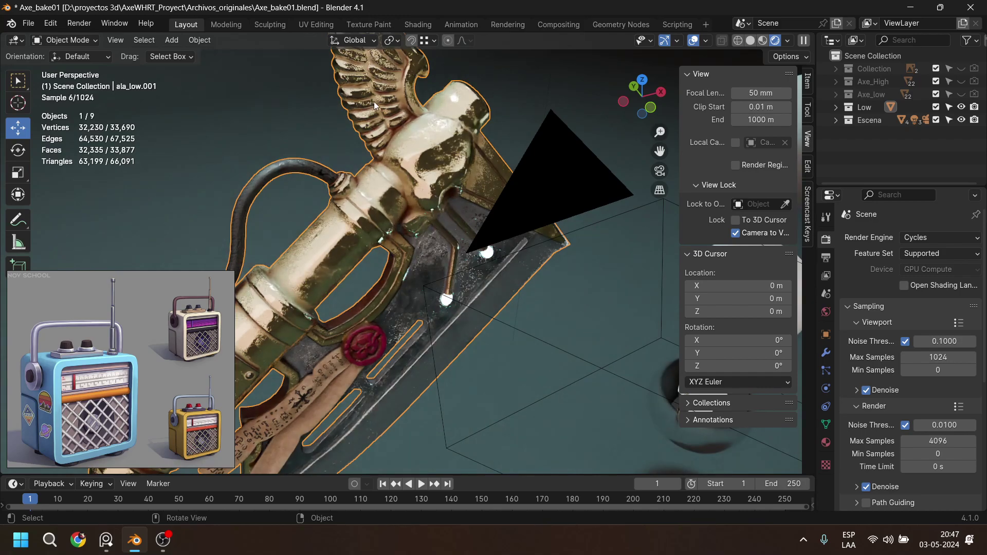
middle_click_drag(374, 102, 380, 176, "shift")
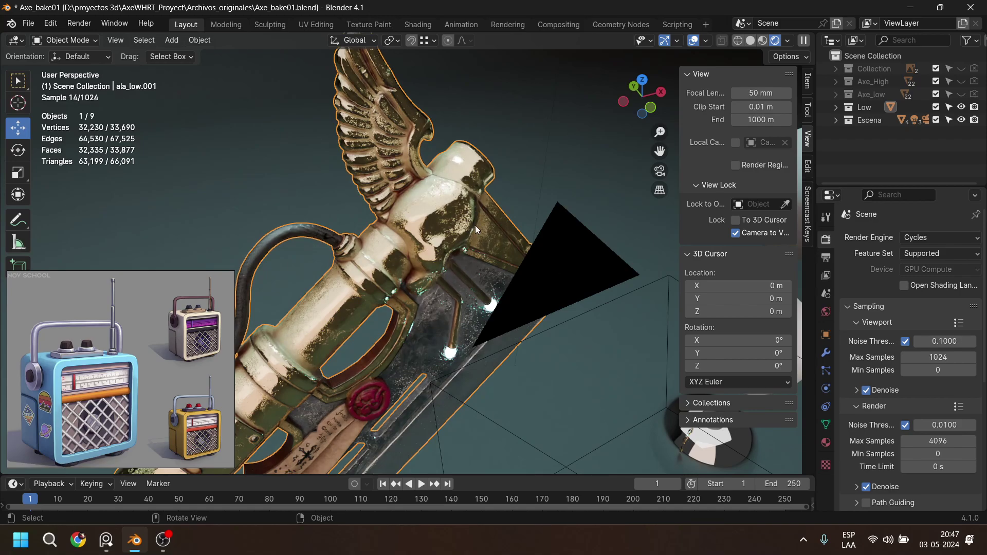
key("KP_0")
scroll(449, 208, "down", 8)
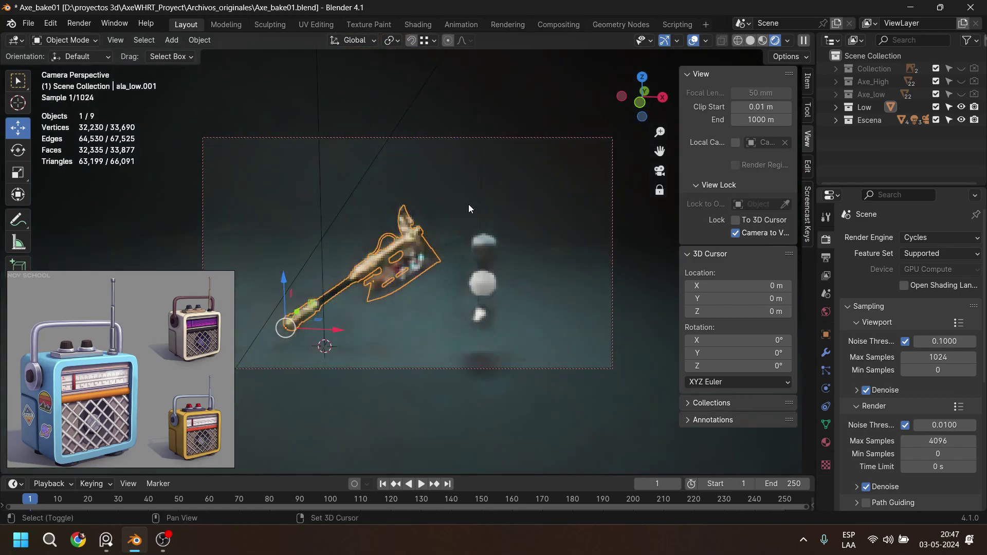
scroll(468, 204, "up", 5)
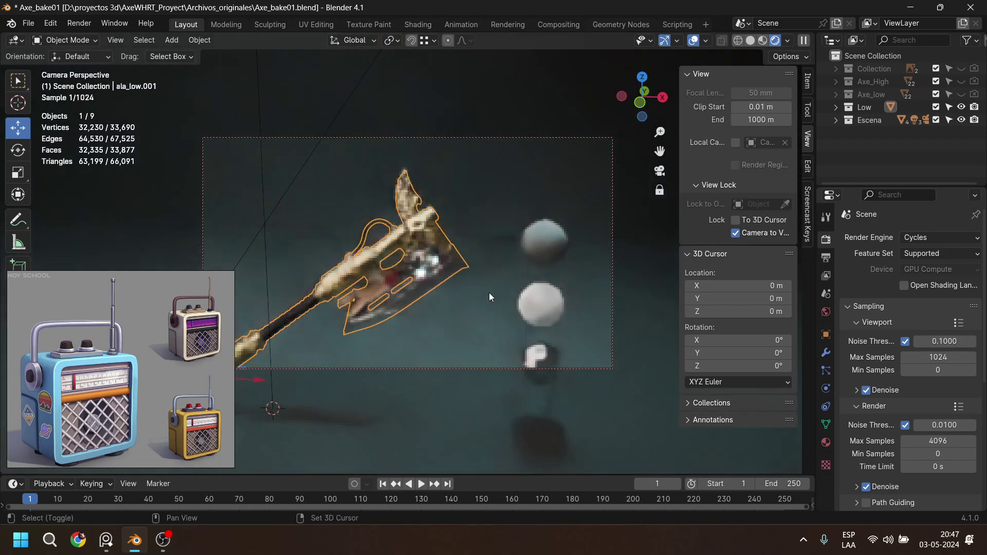
middle_click_drag(489, 292, 482, 266, "shift")
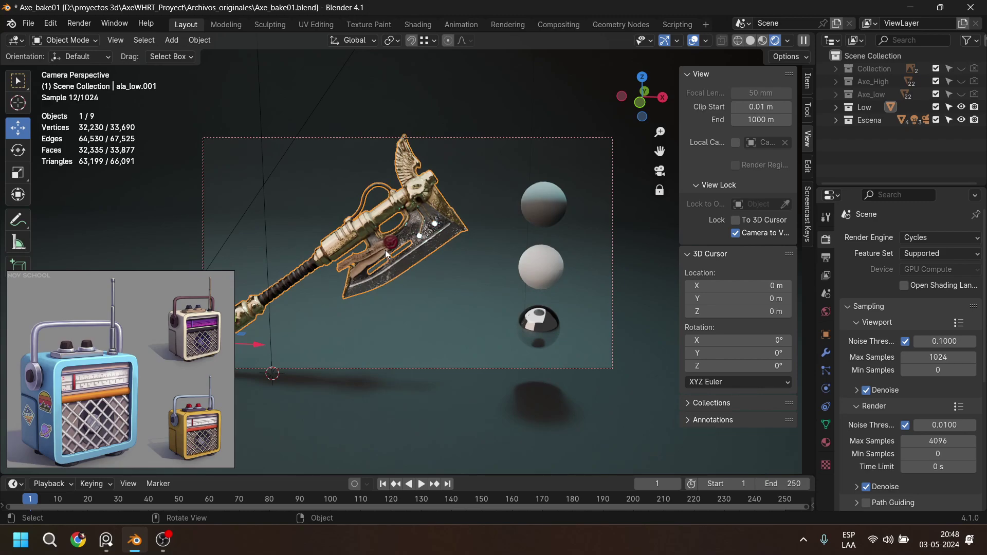
middle_click_drag(448, 269, 445, 264)
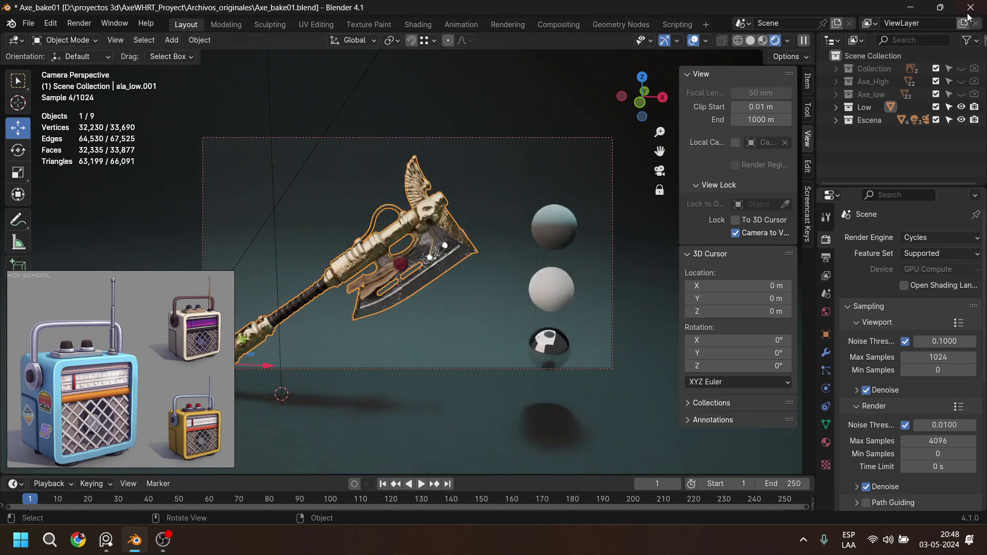
Start a new General project without saving the changes to Axe_bake01.blend.
left_click(28, 23)
mouse_move(47, 37)
left_click(239, 90)
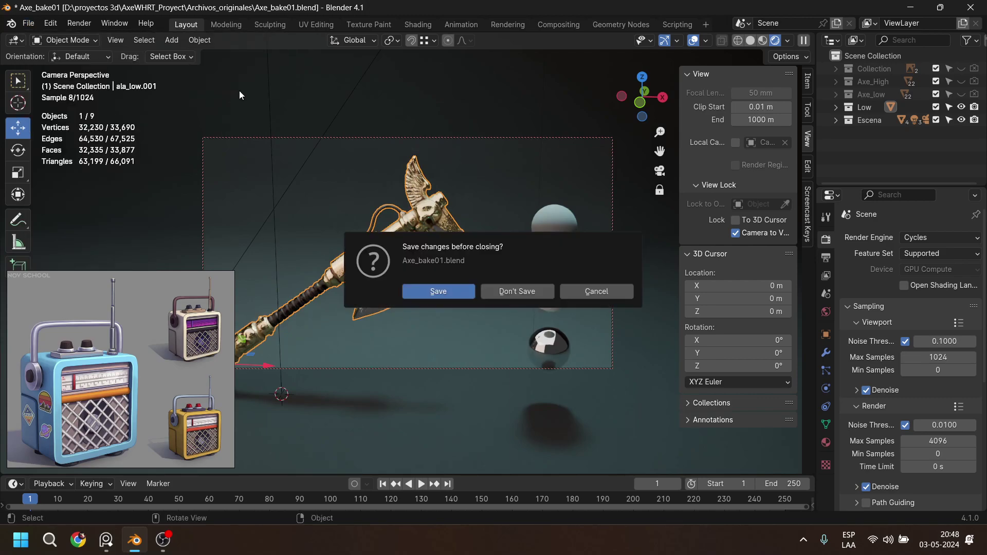
left_click(525, 288)
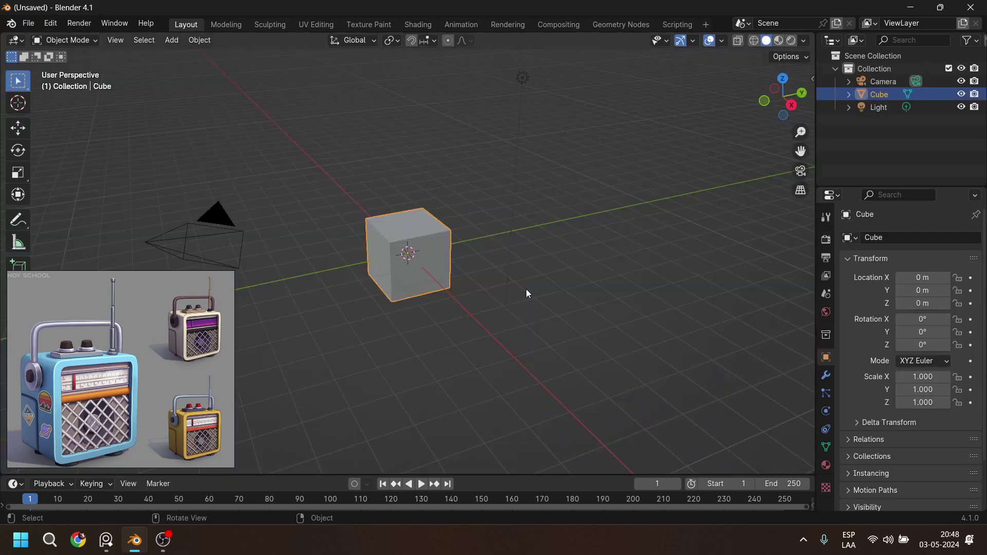
Enlarge and frame the large blue radio in the reference image.
scroll(117, 345, "up", 2)
left_click(123, 353)
middle_click_drag(119, 399, 163, 358)
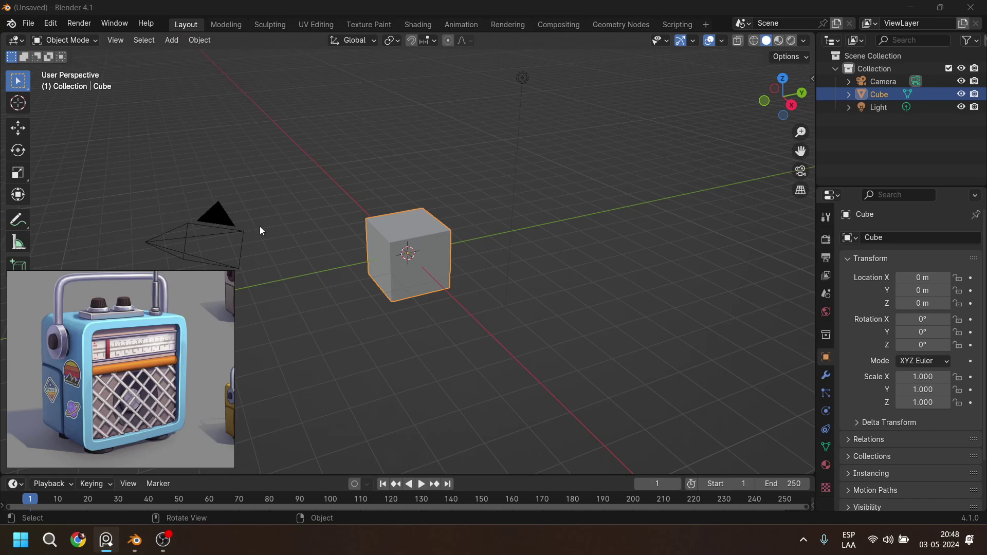
Delete the default camera and light, leaving the cube in the scene.
left_click(216, 226)
key("x")
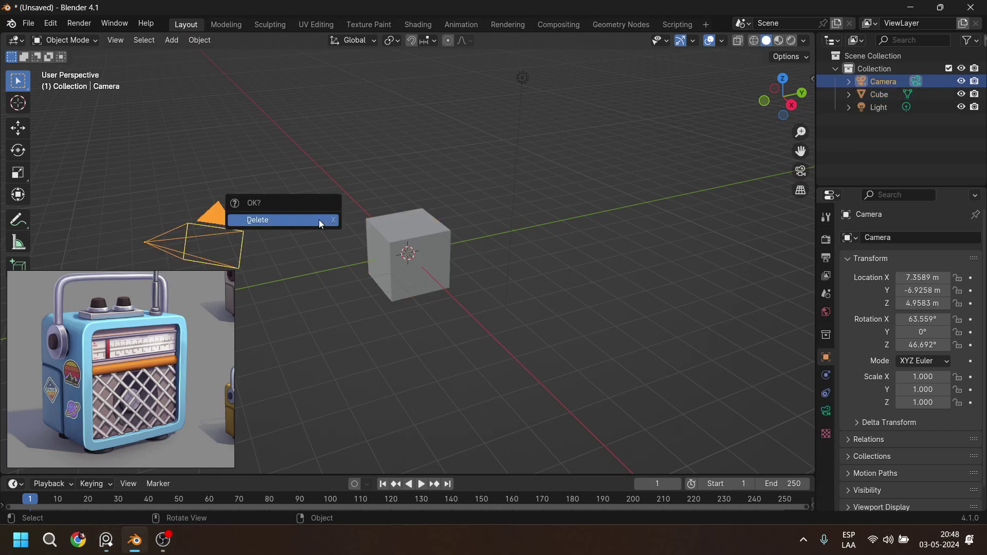
left_click(318, 220)
key("x")
left_click(506, 215)
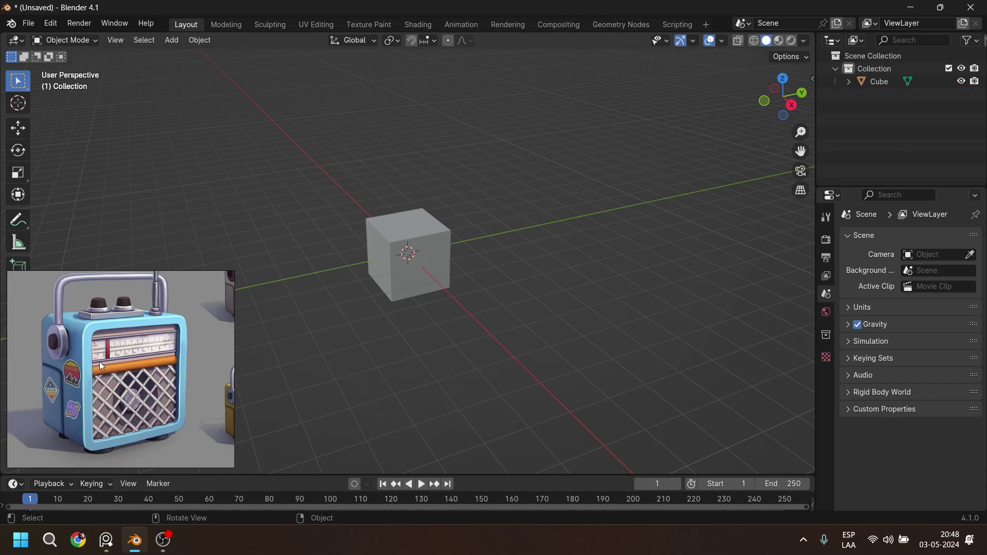
Put the cube into Edit Mode with the Move tool active and clear the mesh selection.
left_click(120, 368)
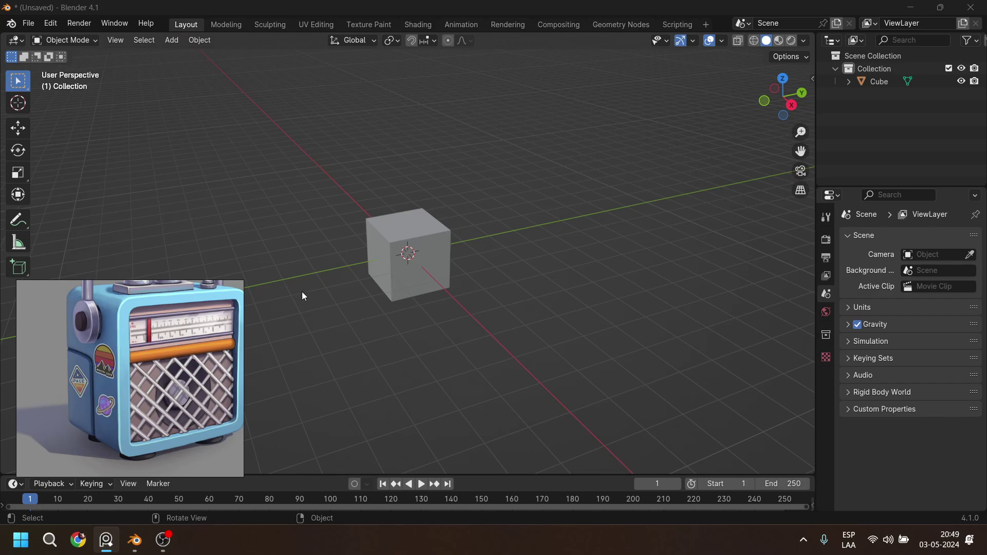
middle_click_drag(386, 284, 421, 253)
scroll(397, 285, "up", 3)
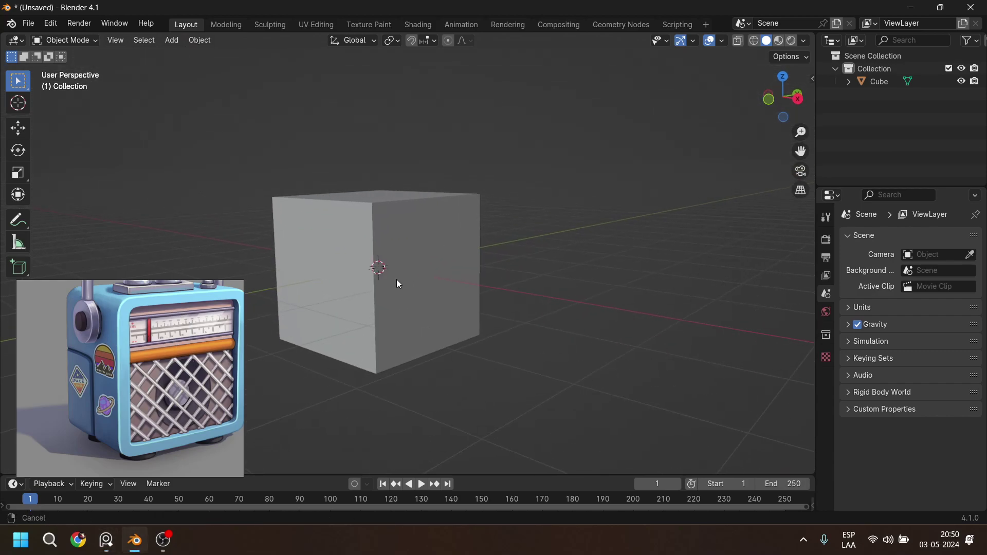
middle_click_drag(397, 285, 443, 262)
left_click(429, 288)
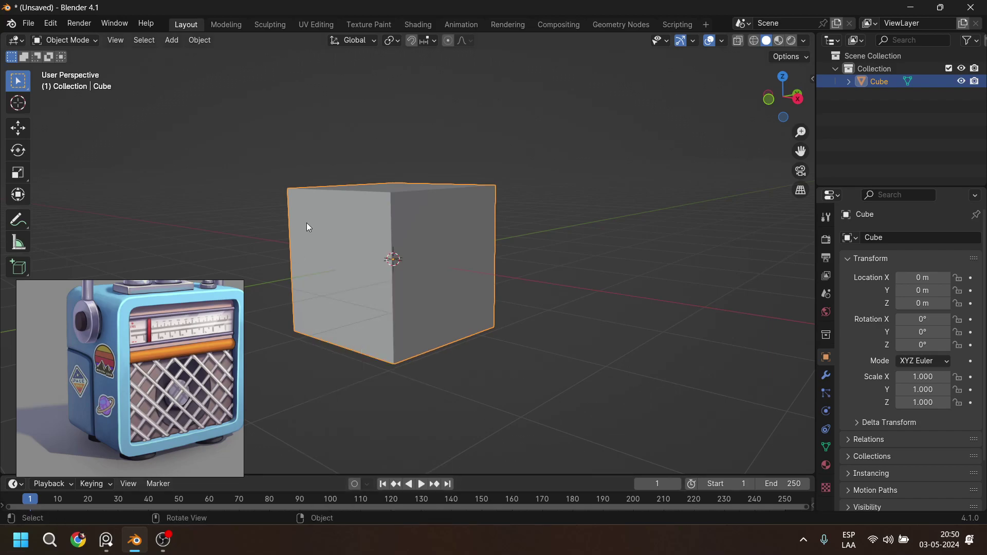
key("Tab")
middle_click_drag(375, 279, 371, 297)
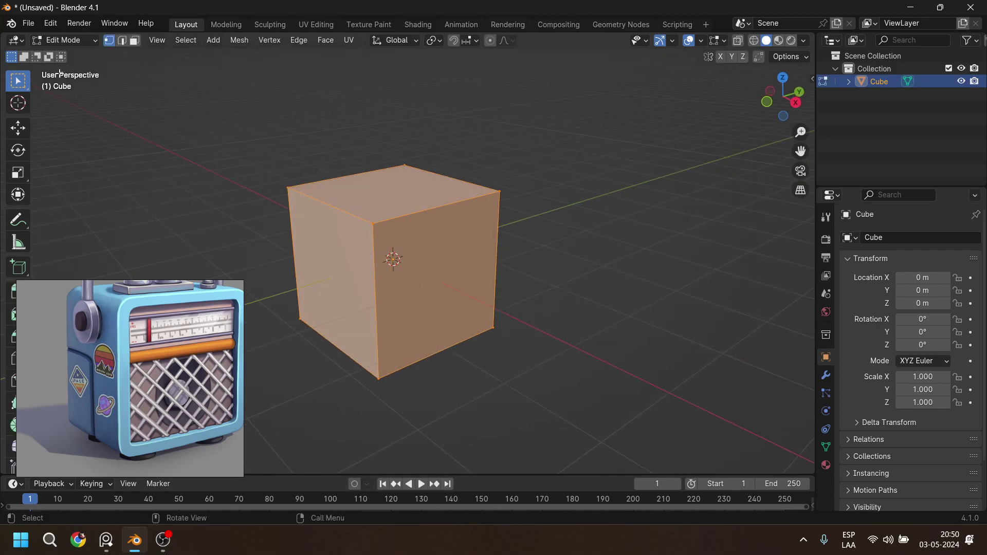
left_click(18, 128)
key("alt+a")
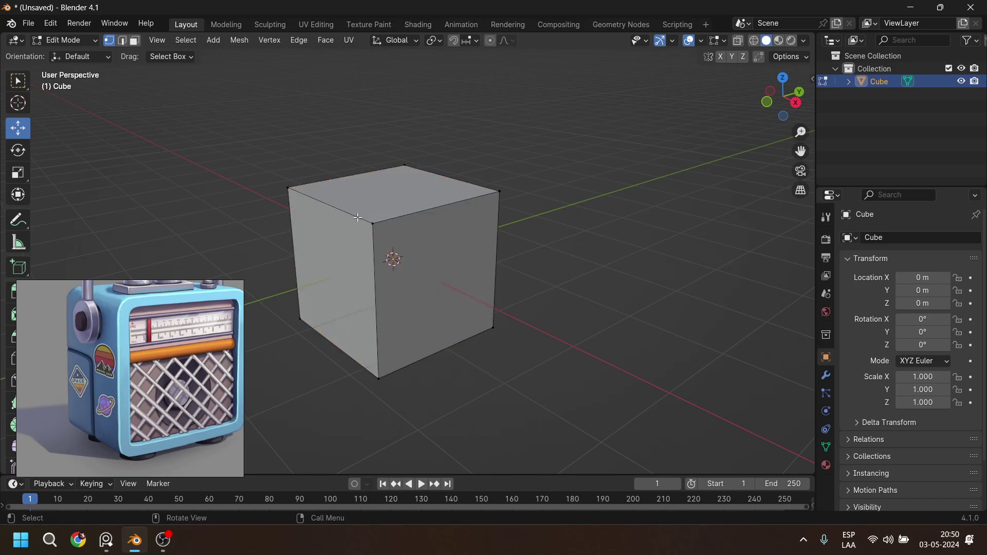
Bevel the cube's four front-to-back edges about 0.23 m wide with four segments to round the radio body's corners.
left_click(122, 40)
left_click(345, 213)
left_click(456, 183, "shift")
left_click(337, 350, "shift")
middle_click_drag(436, 350, 411, 317)
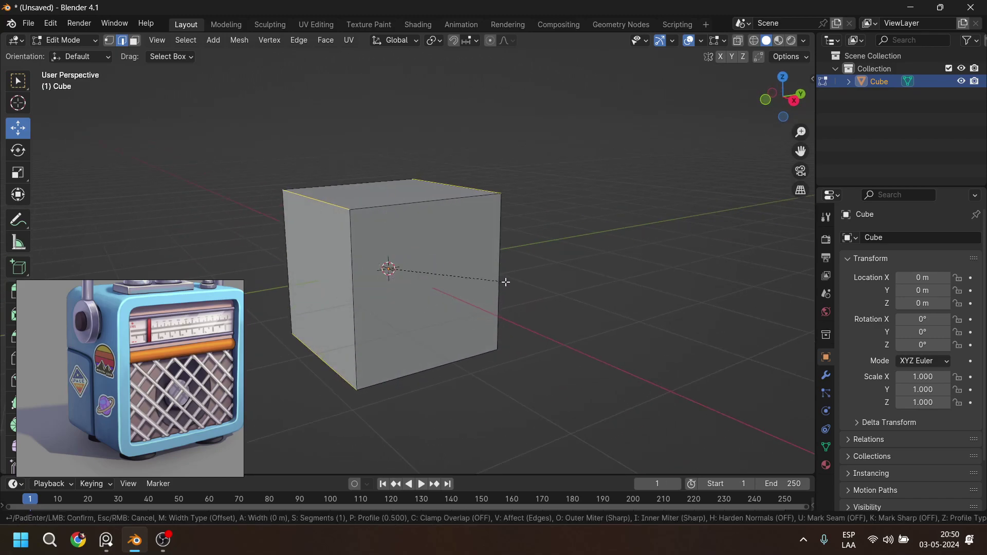
key("ctrl+b")
scroll(520, 286, "up", 2)
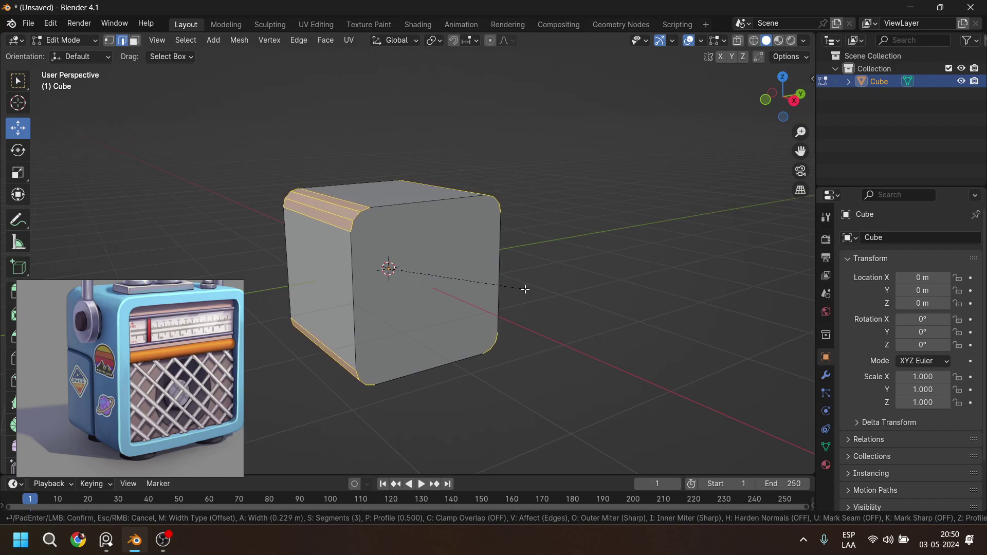
scroll(526, 288, "up", 1)
left_click(526, 288)
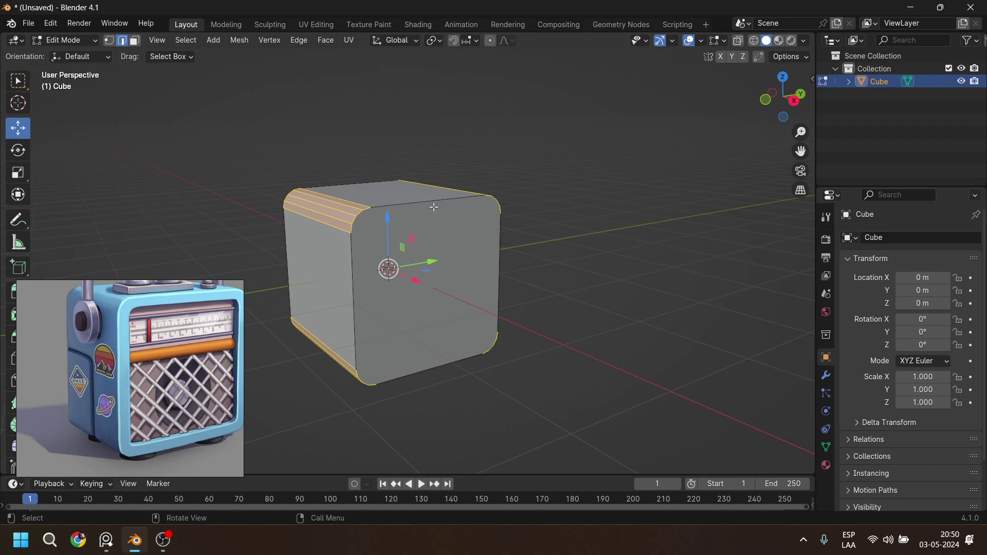
Inset the rounded front face of the radio body by about 0.14 m.
middle_click_drag(392, 252, 523, 264)
left_click(316, 261)
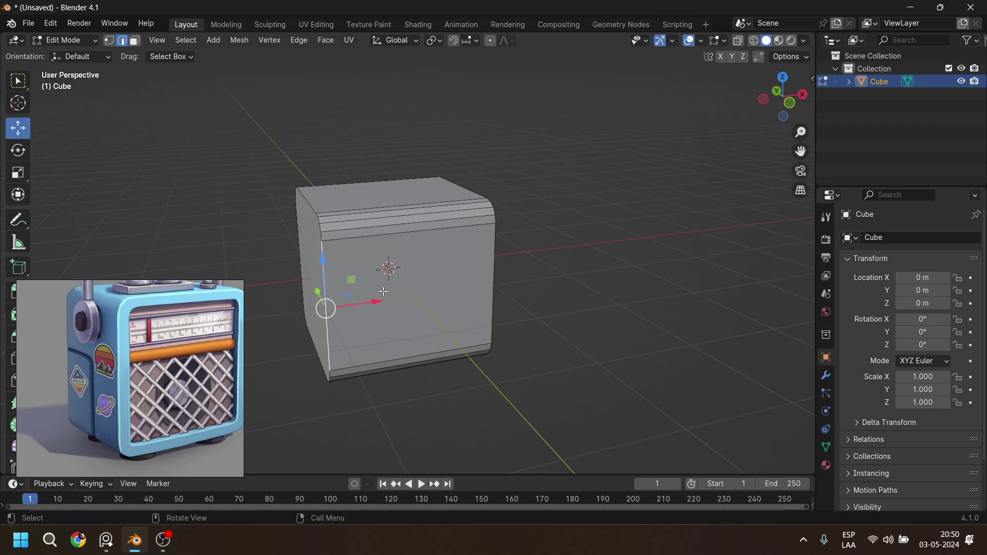
key("3")
left_click(292, 257)
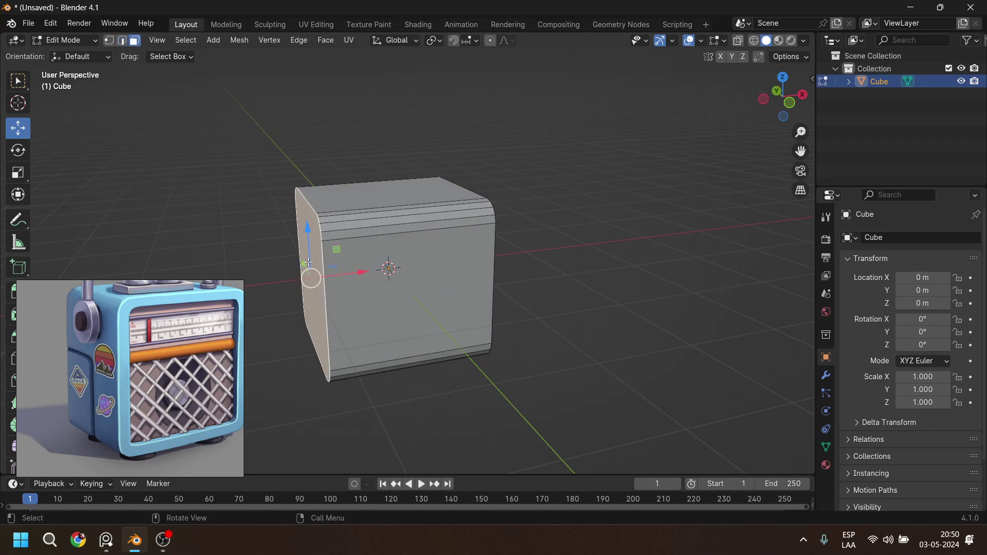
middle_click_drag(293, 257, 429, 306)
left_click_drag(356, 268, 449, 264)
middle_click_drag(448, 265, 429, 263)
left_click(429, 263)
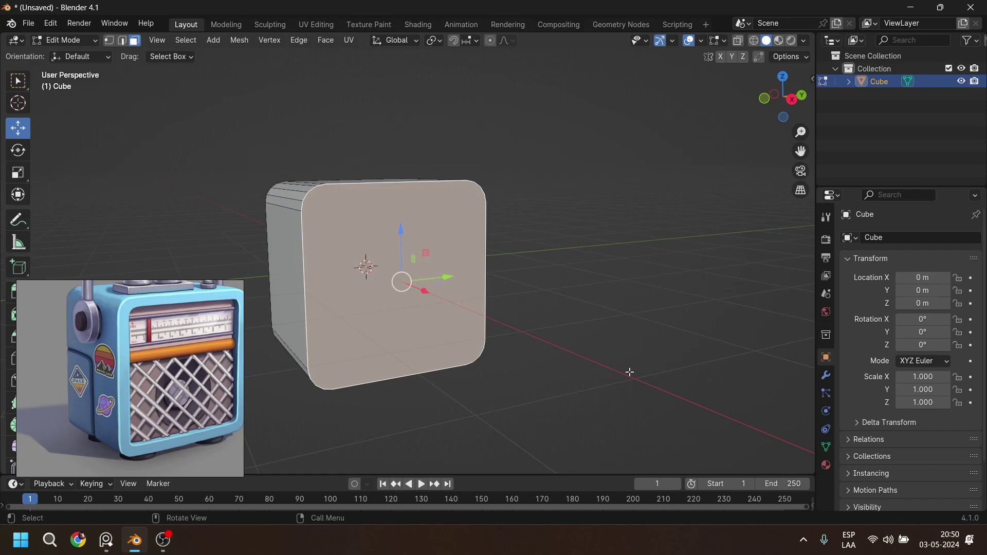
key("i")
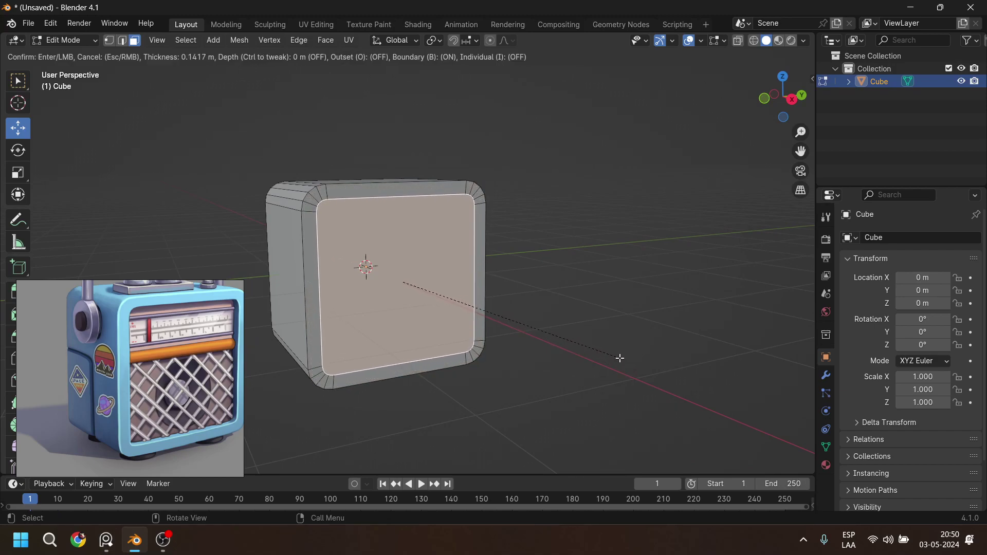
left_click(620, 358)
Extrude the inset front face about 0.7 m inward to hollow out the radio body.
middle_click_drag(504, 325, 504, 377)
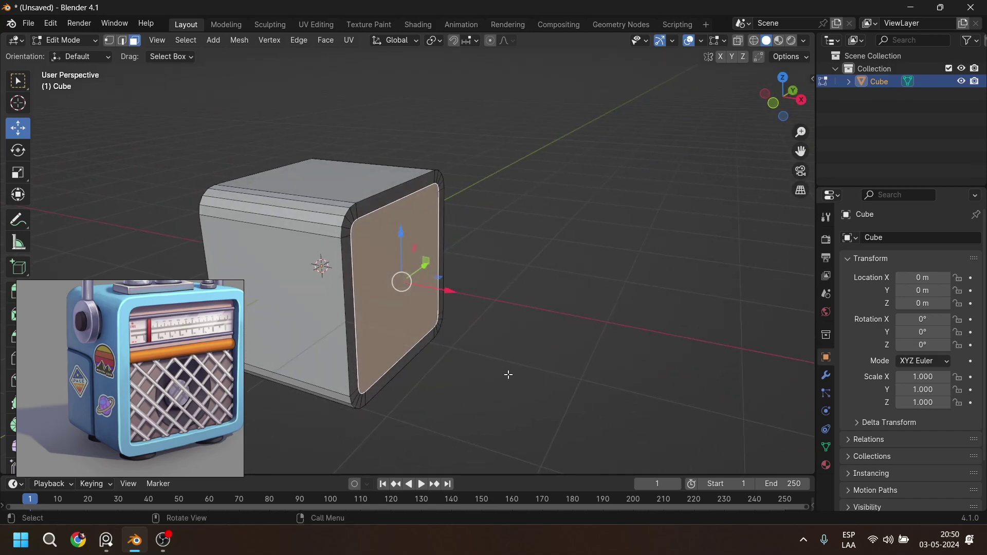
key("e")
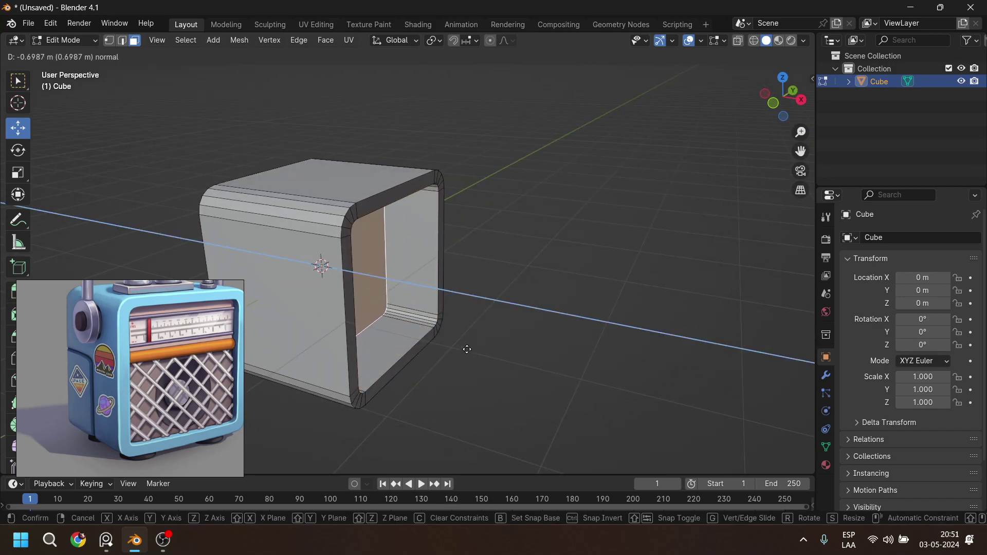
left_click(466, 351)
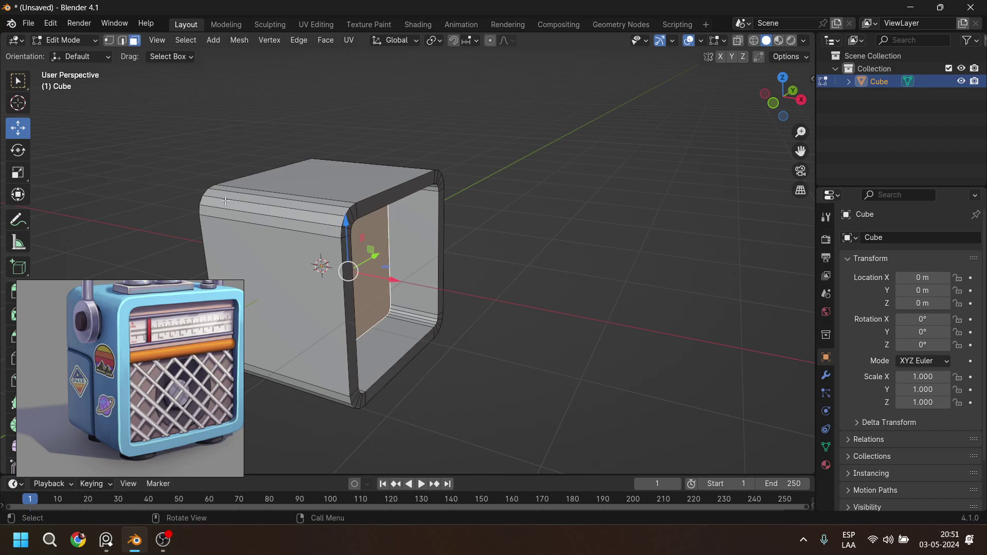
Bevel the front rim's inner and outer edges and the back face's outline about 0.027 m wide with four segments.
middle_click_drag(467, 310, 372, 263)
middle_click_drag(296, 281, 338, 284)
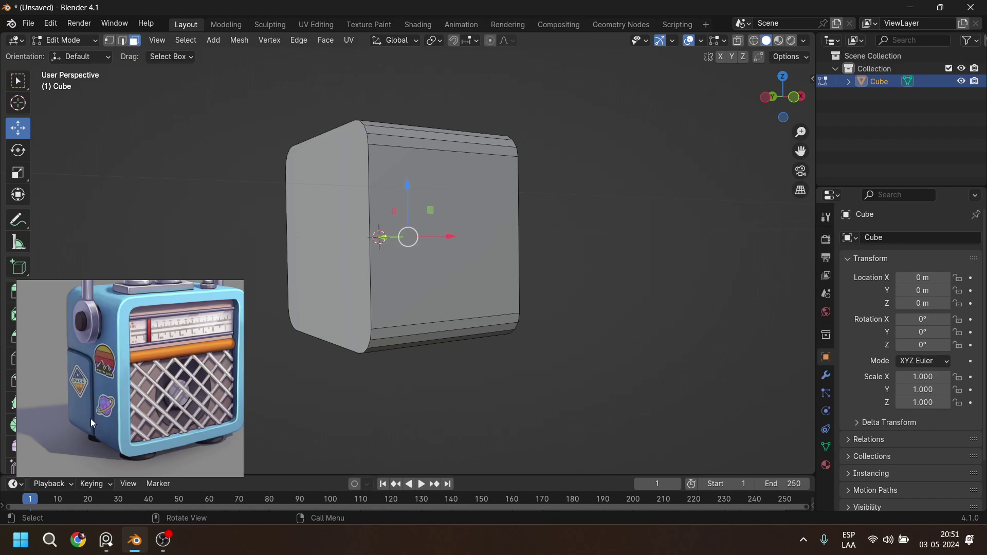
middle_click_drag(431, 281, 439, 321)
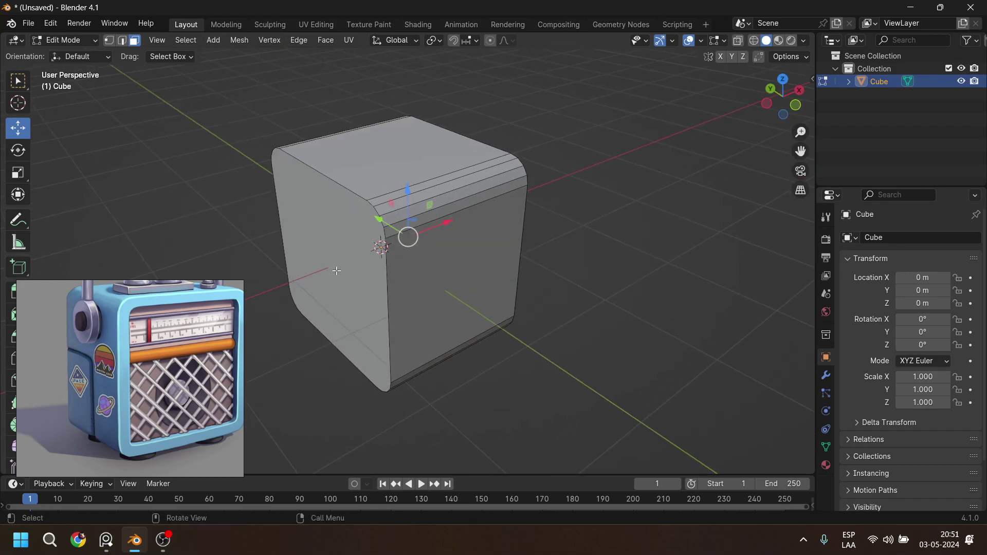
middle_click_drag(334, 265, 466, 209)
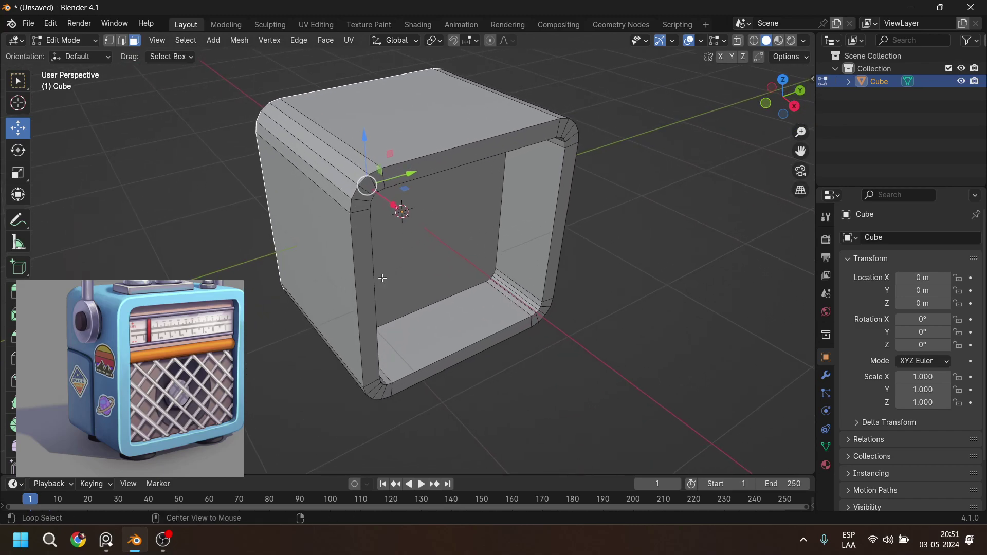
left_click(363, 216, "alt")
middle_click_drag(359, 210, 313, 184)
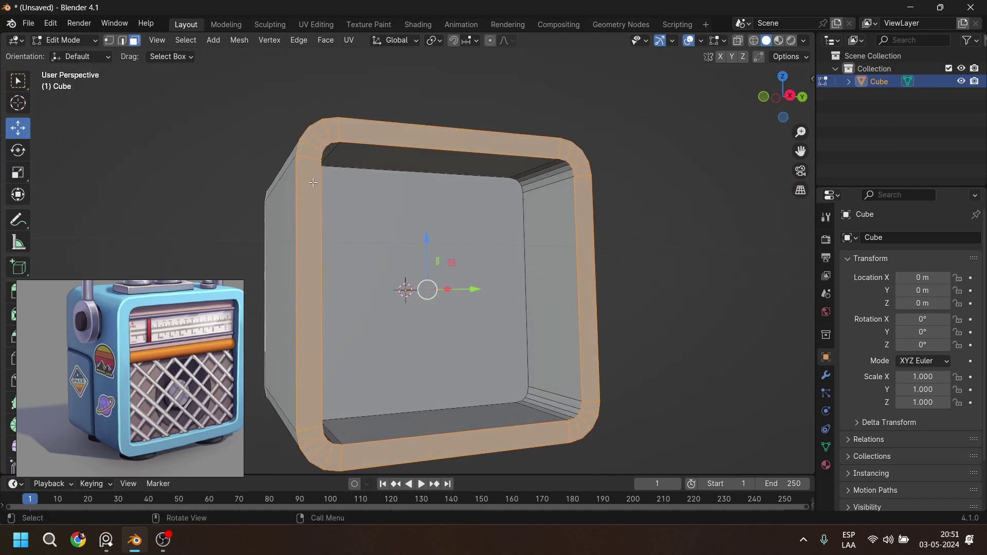
left_click(124, 41)
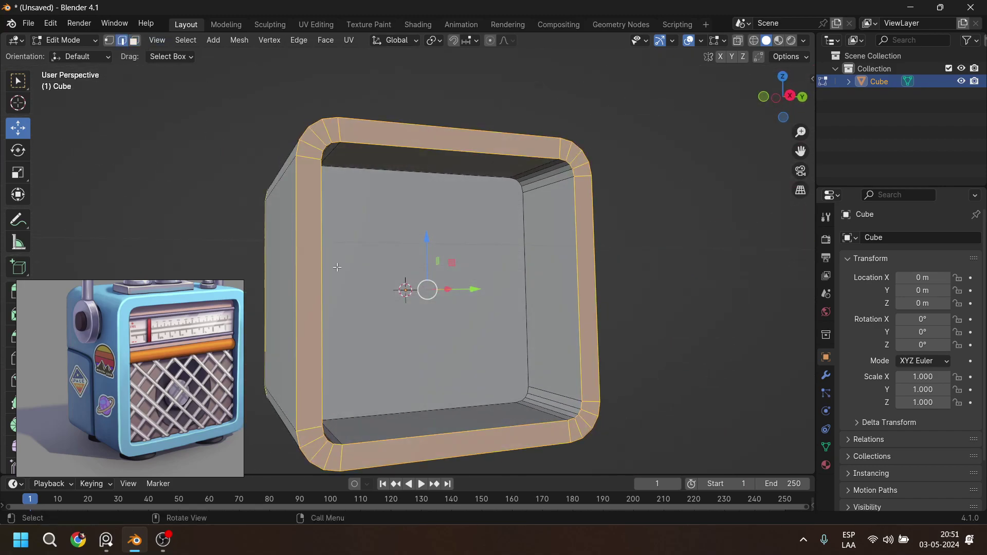
left_click(312, 256, "alt")
middle_click_drag(289, 255, 465, 239)
scroll(342, 251, "up", 2)
key("ctrl+b")
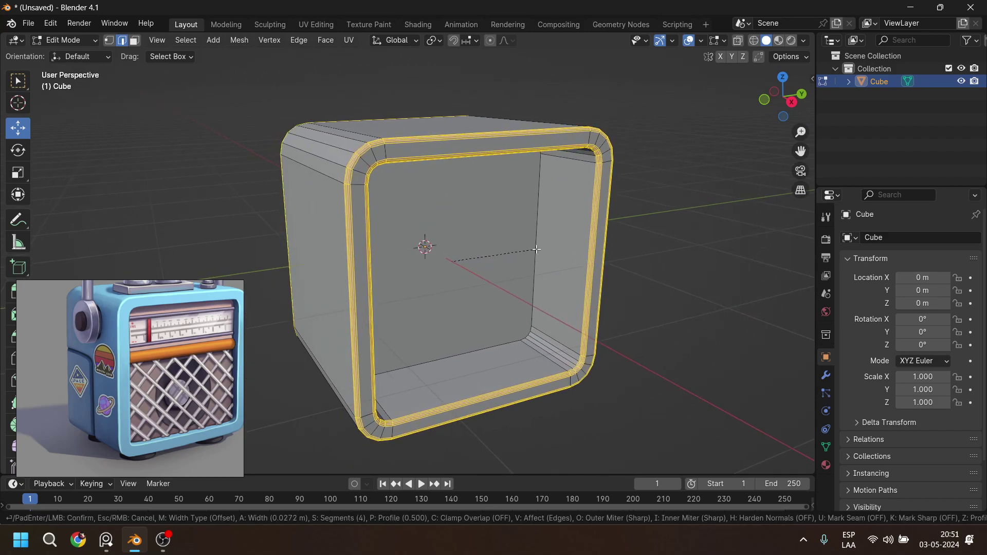
left_click(536, 248)
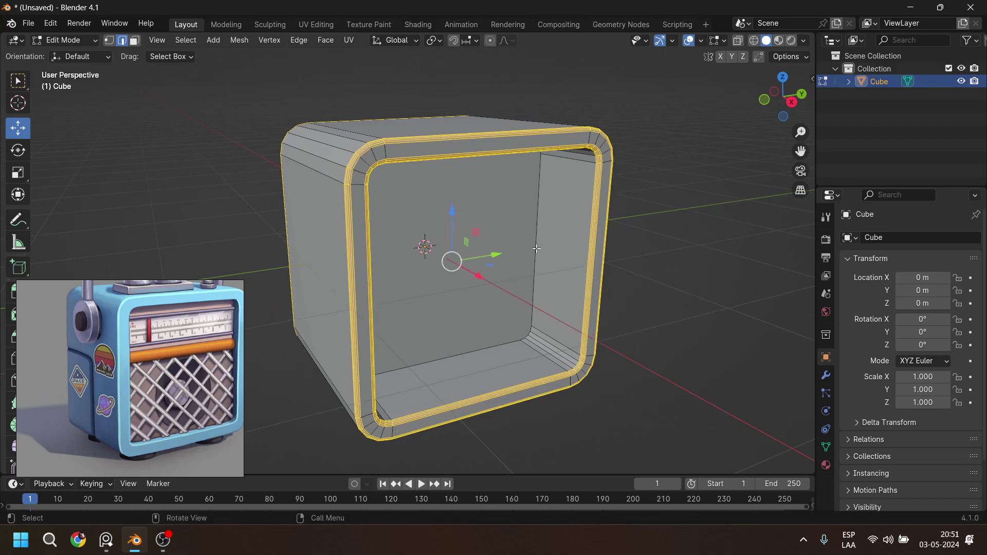
Apply smooth shading to the radio body and return to Edit Mode.
key("Tab")
right_click(466, 183)
left_click(465, 182)
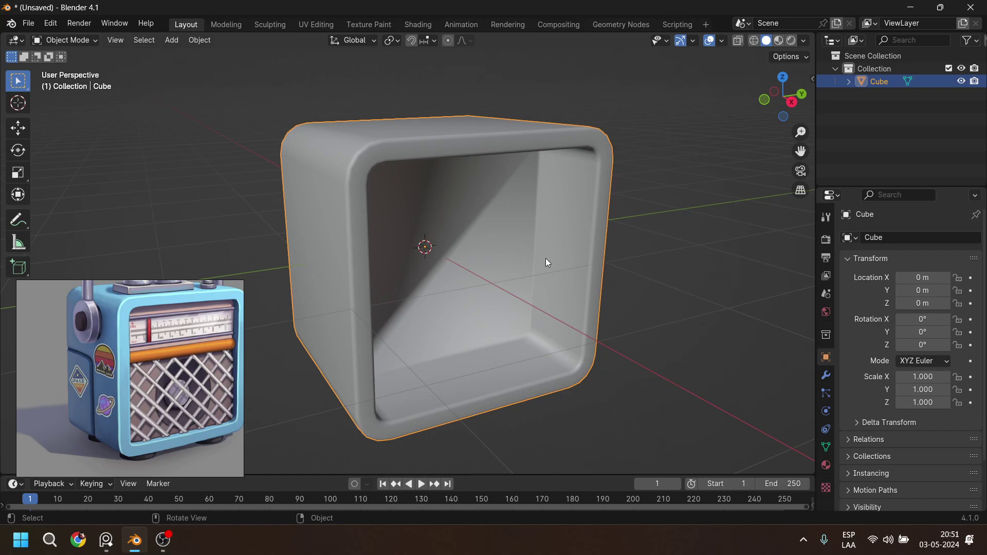
key("Tab")
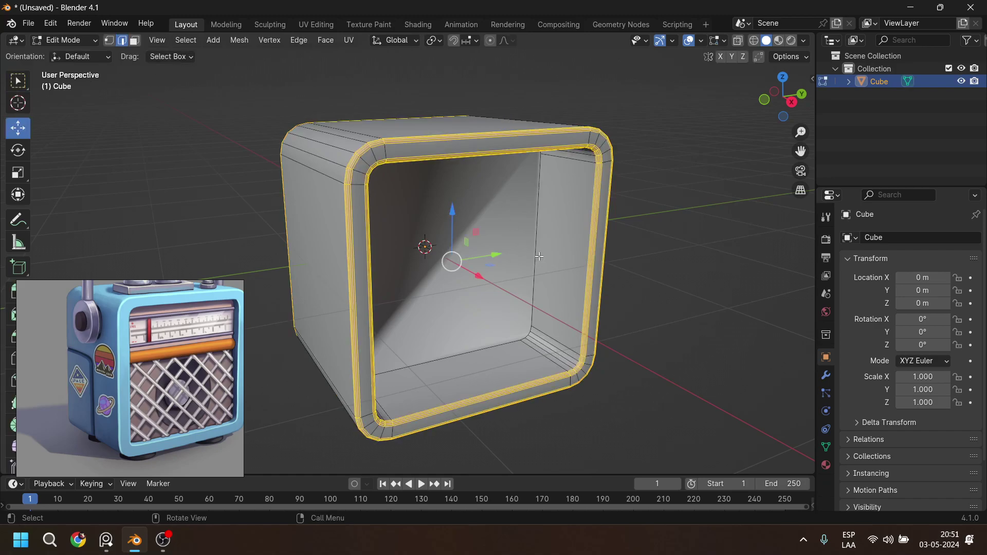
Add a Subdivision Surface modifier to the radio body and set its viewport level to 4.
left_click(826, 376)
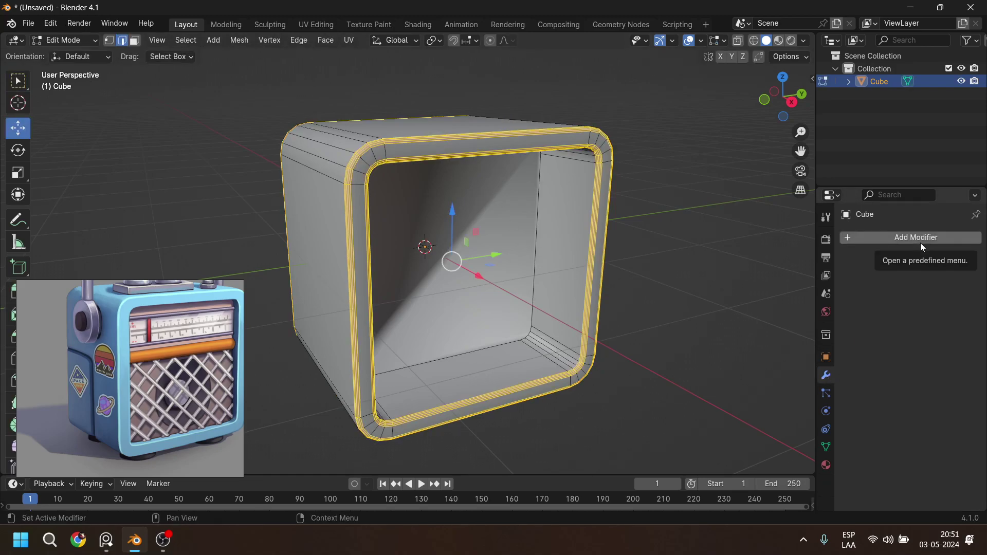
left_click(919, 243)
mouse_move(903, 290)
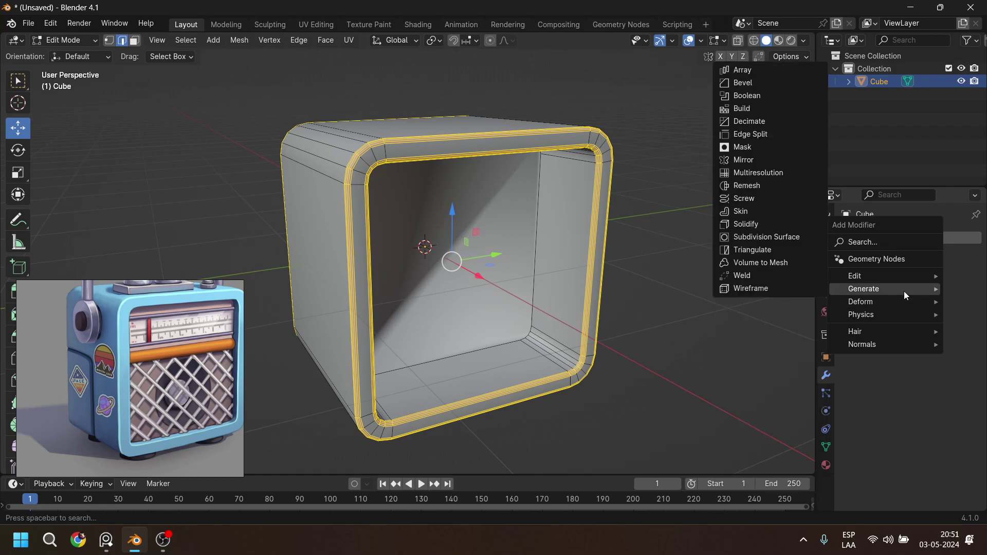
left_click(769, 237)
left_click(960, 294)
left_click(959, 294)
left_click(959, 294)
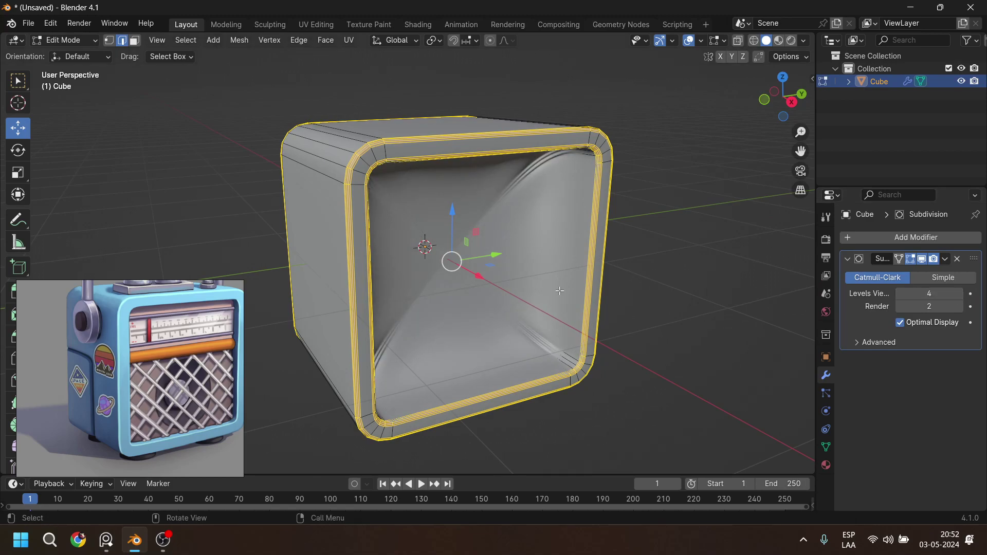
Show the subdivision on the editing cage and slide an edge loop along the hollow's inner walls toward the back.
middle_click_drag(462, 267, 569, 279)
middle_click_drag(513, 295, 521, 289)
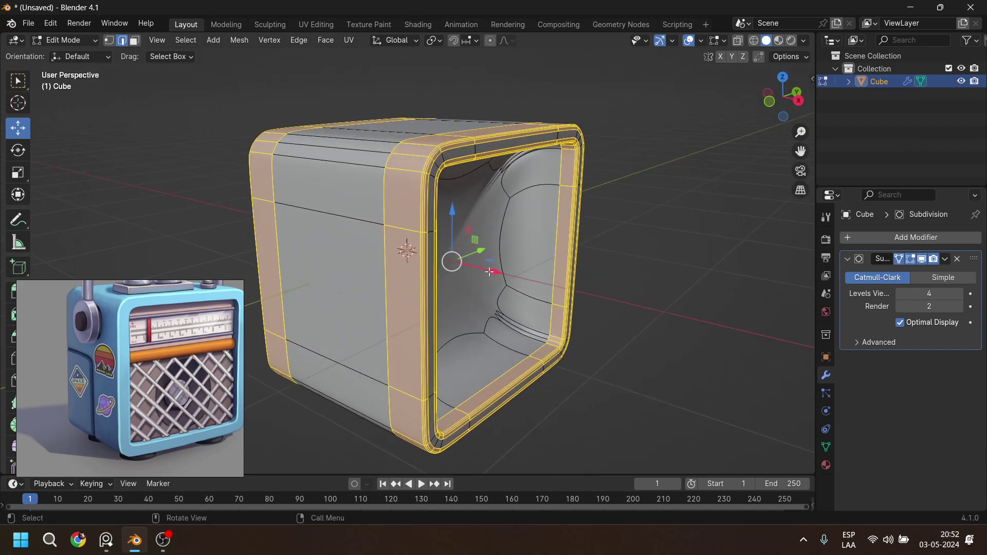
left_click(523, 287, "alt")
key("g")
key("g")
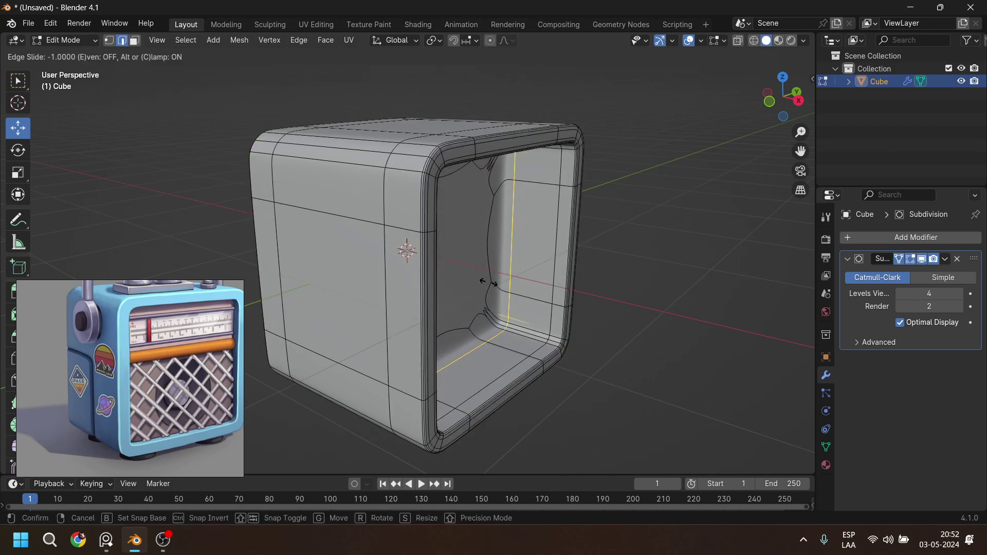
left_click(488, 282)
middle_click_drag(488, 282, 480, 275)
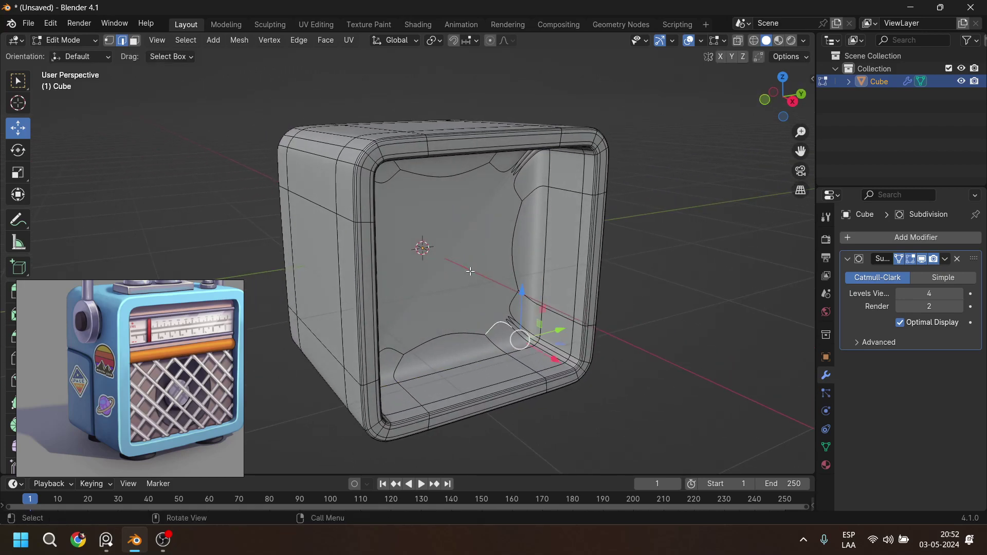
Inset the back face inside the hollow in face selection mode.
left_click(135, 40)
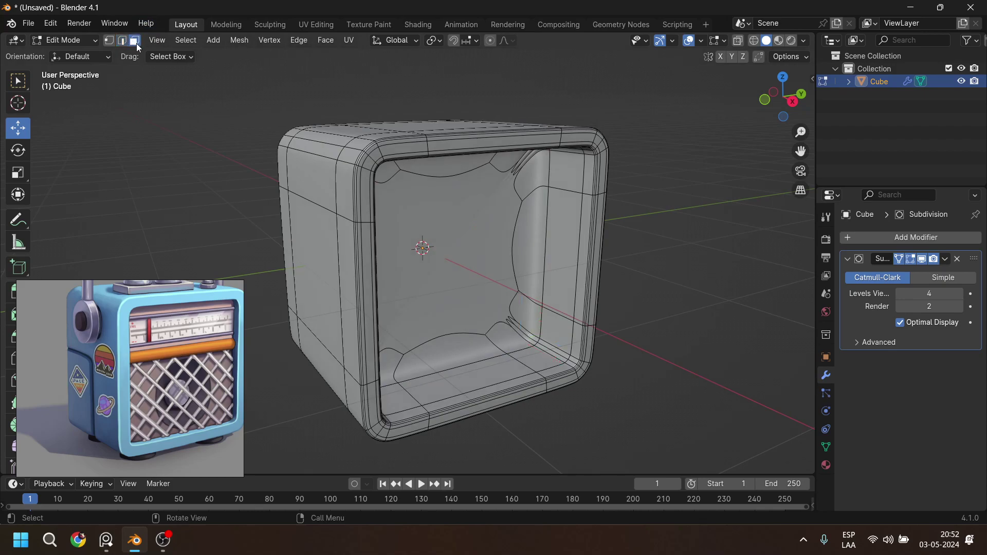
left_click(443, 245)
key("i")
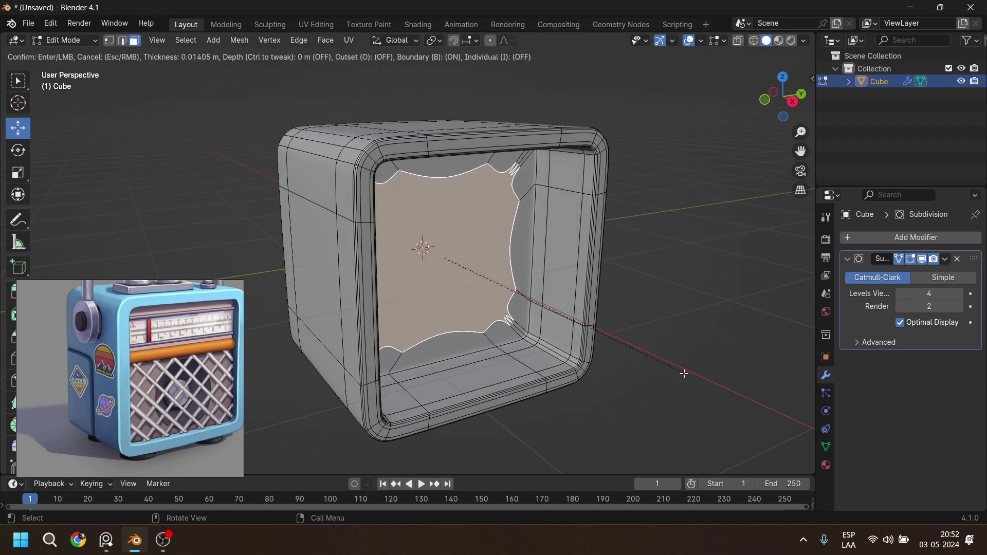
left_click(667, 360)
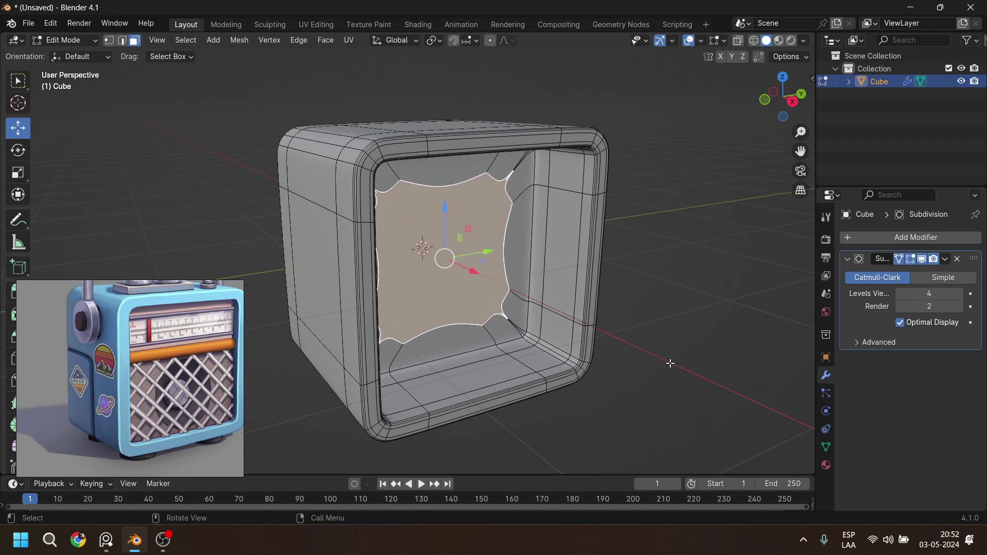
Turn off the subdivision's Edit Mode display and set its viewport level to 3.
left_click(910, 259)
middle_click_drag(647, 280, 607, 282)
scroll(555, 285, "up", 3)
scroll(556, 302, "down", 5)
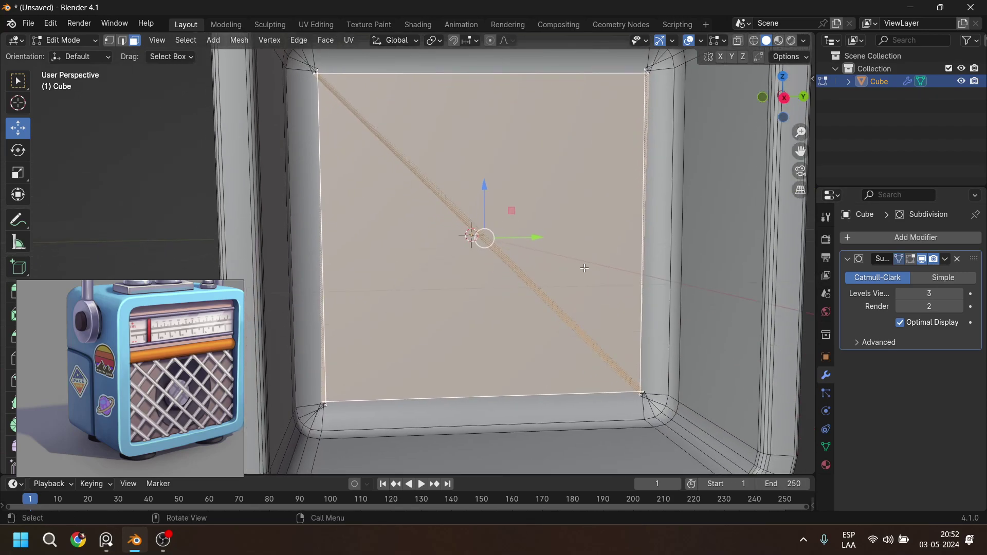
middle_click_drag(575, 256, 580, 249, "shift")
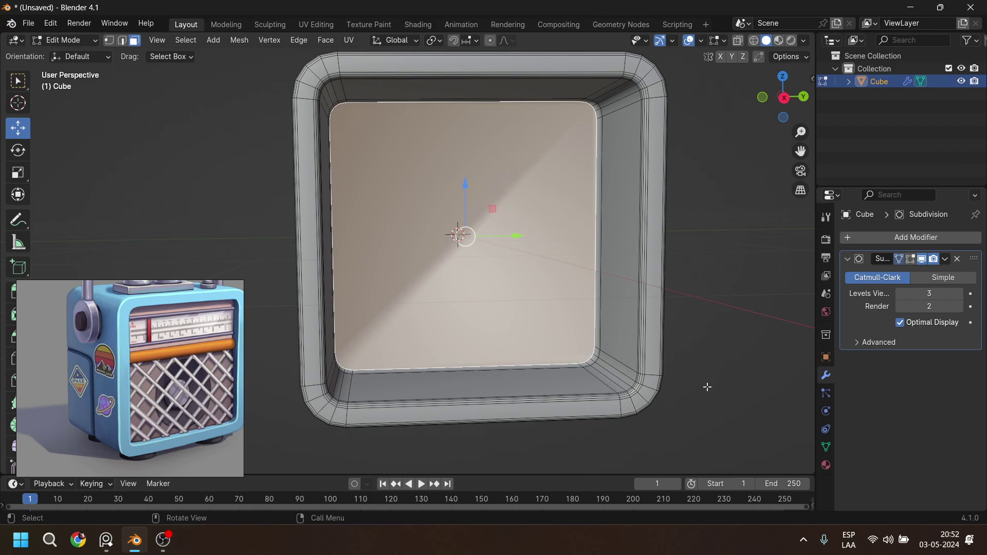
Scale the hollow's back face to about 0.7, and inset it again with the new inner face shrunk further.
key("s")
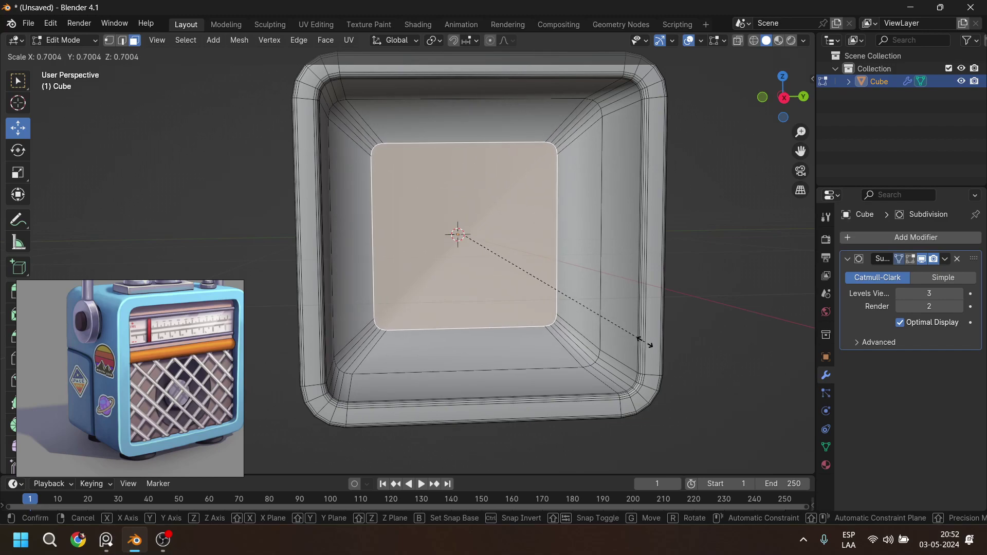
left_click(645, 343)
key("i")
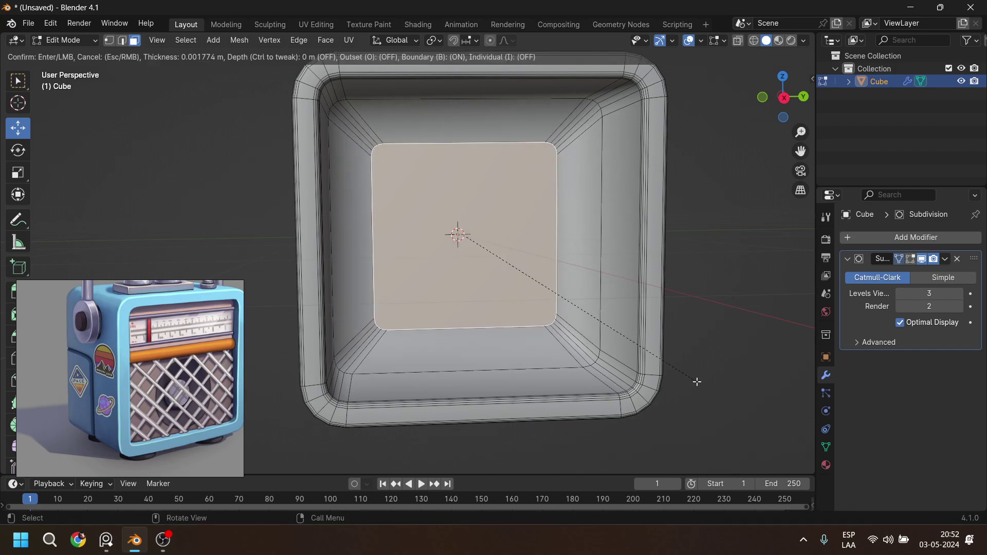
left_click(693, 379)
key("s")
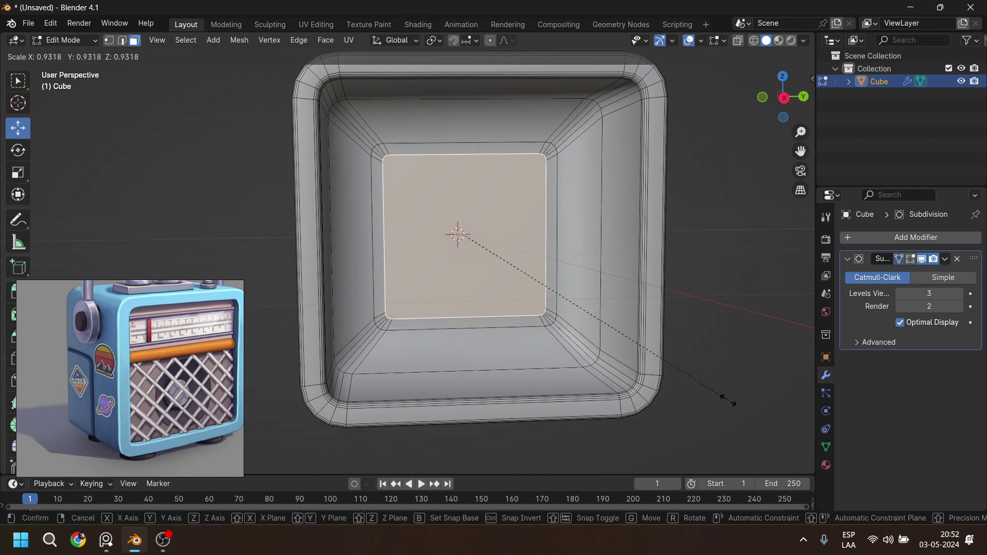
left_click(572, 286)
Turn off the subdivision modifier's on-cage, Edit Mode and viewport display.
middle_click_drag(572, 286, 447, 259)
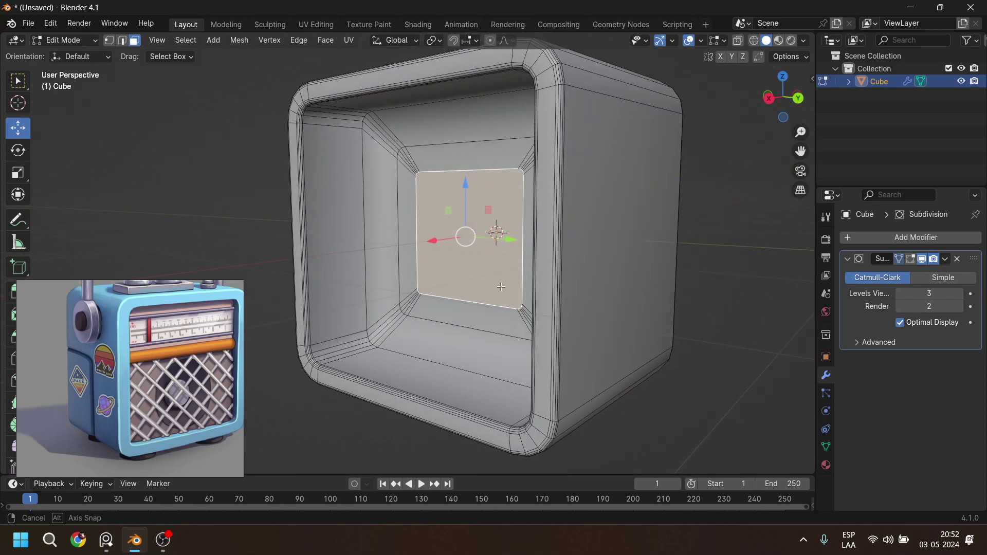
left_click(897, 261)
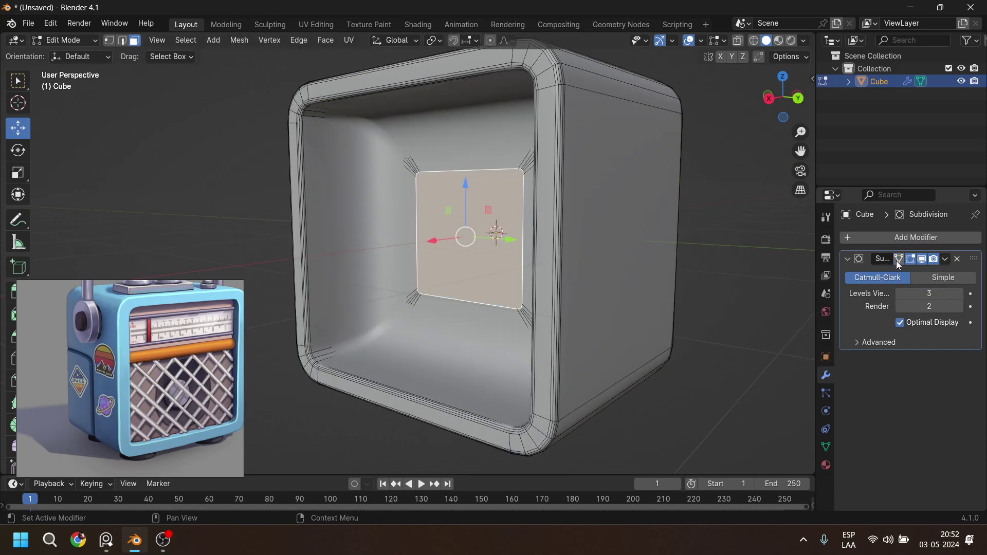
left_click(911, 259)
left_click(920, 261)
Grow the selection by two face rings around the hollow's innermost face and flatten it along the X axis.
middle_click_drag(509, 226, 577, 234)
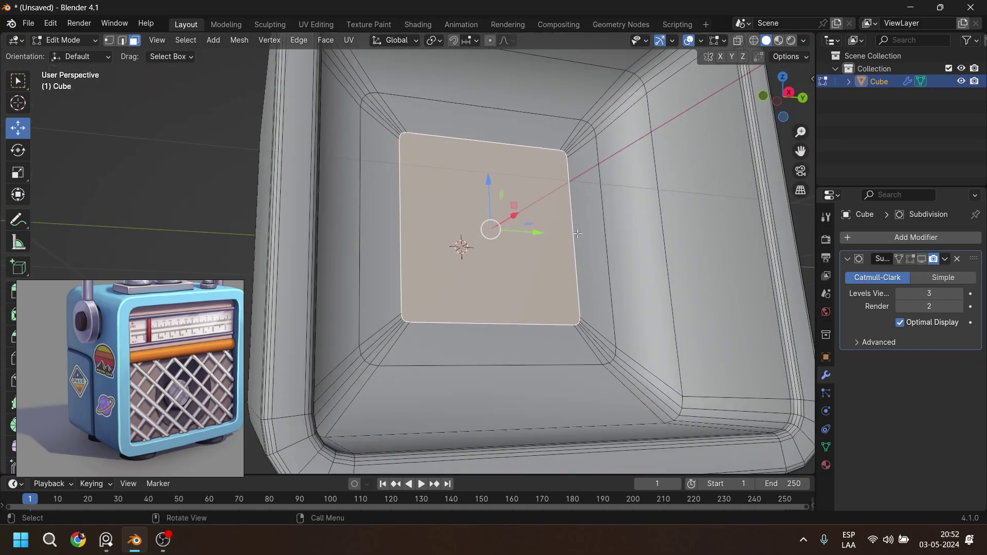
key("ctrl+KP_Add")
key("ctrl+KP_Add")
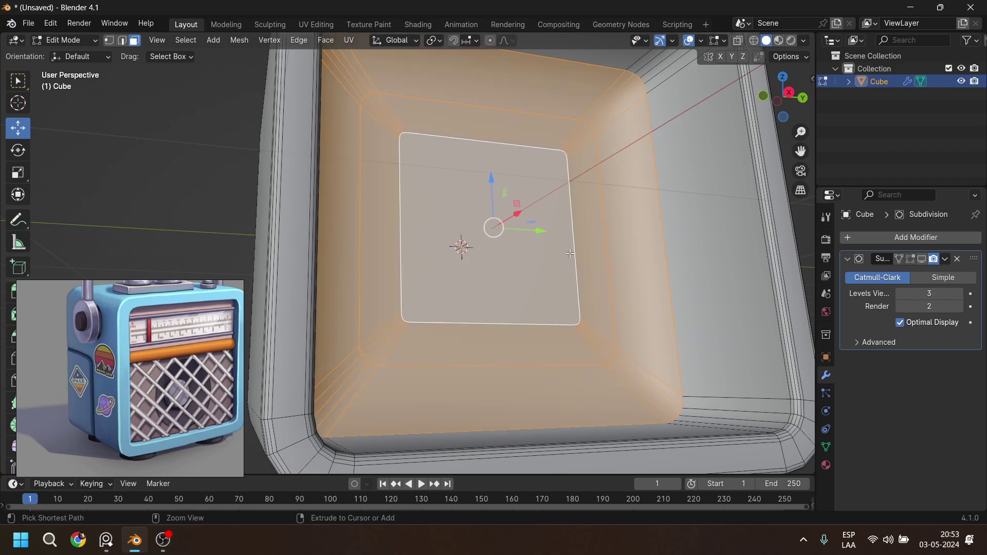
middle_click_drag(571, 254, 510, 304)
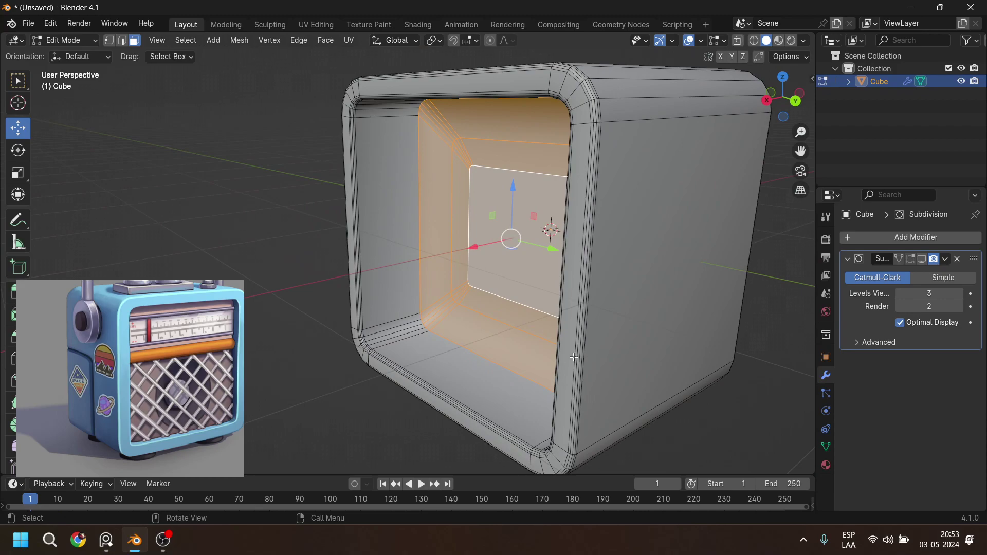
key("s")
key("x")
left_click(573, 357)
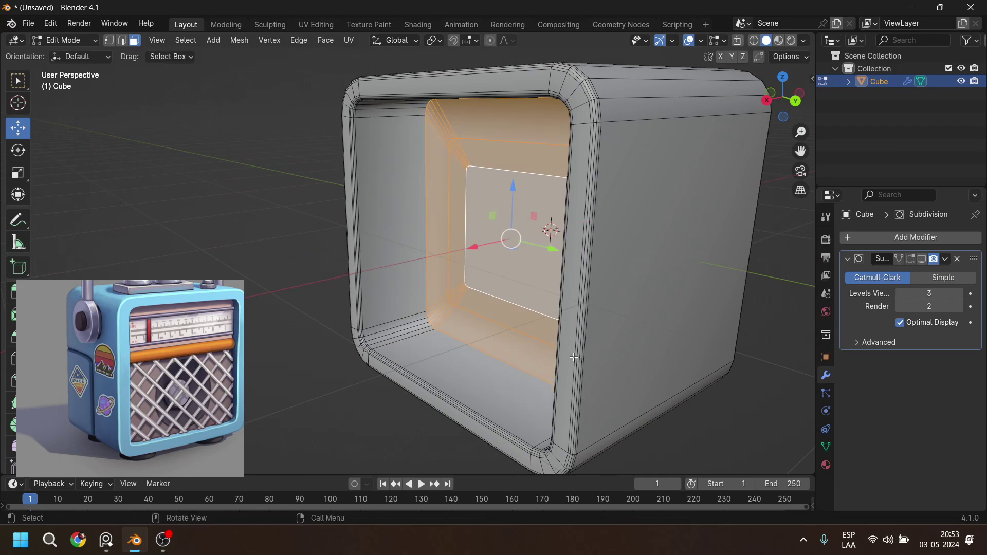
Restore the subdivision display including the cage, and add a loop cut around the hollow's inner walls close to the back wall.
left_click(922, 259)
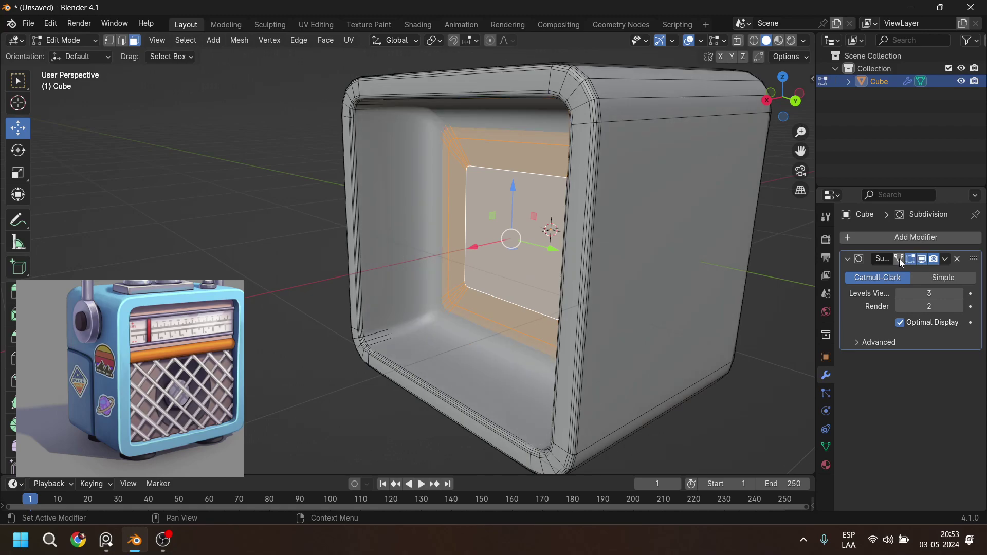
left_click(900, 263)
key("ctrl+r")
left_click(385, 155)
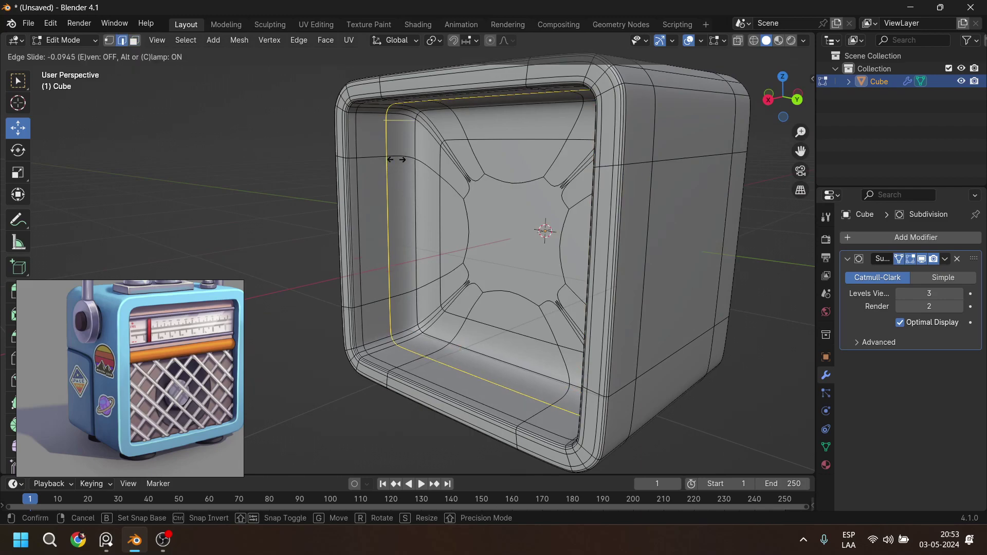
left_click(413, 164)
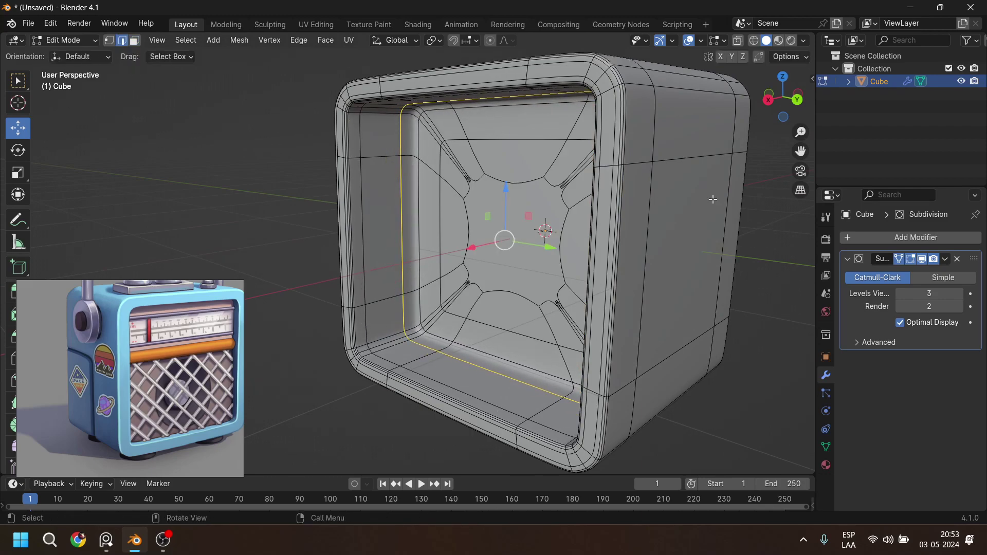
Turn off the subdivision's on-cage display and switch to face selection at the rear of the radio body.
left_click(899, 261)
middle_click_drag(550, 239, 706, 237)
middle_click_drag(554, 258, 579, 235)
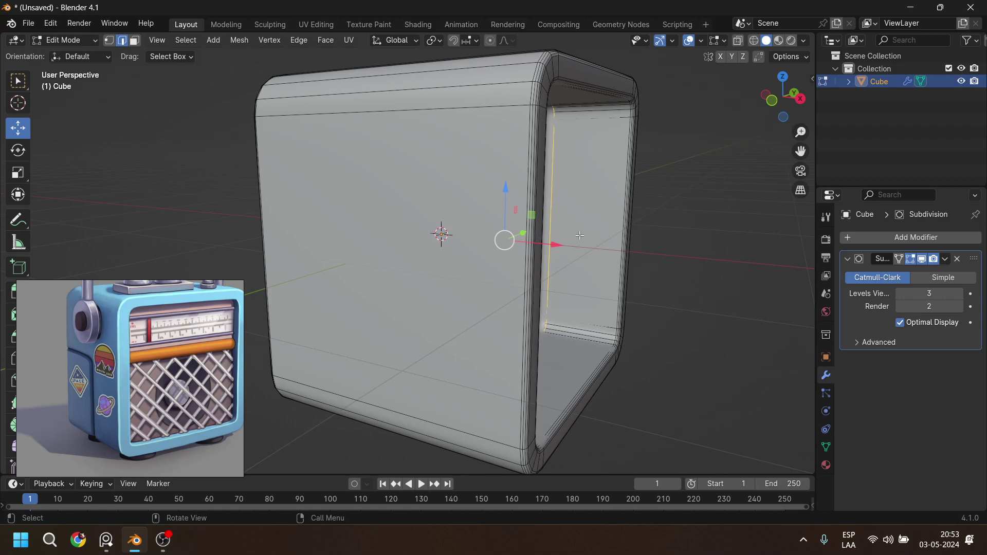
scroll(579, 234, "down", 5)
middle_click_drag(580, 235, 500, 305)
scroll(496, 271, "up", 2)
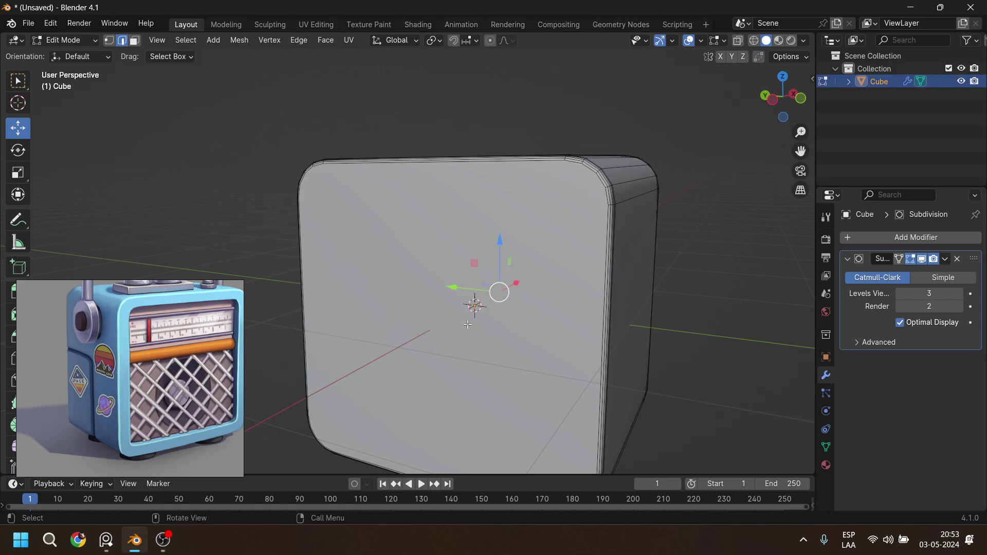
left_click(135, 40)
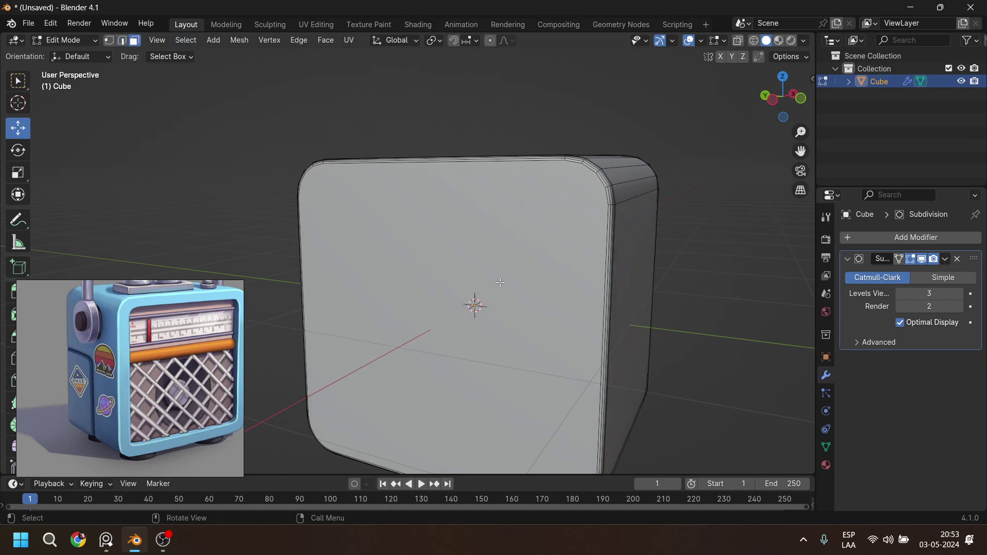
Inset the large rear face of the radio body by about 0.09 m and return to Object Mode.
left_click(511, 260)
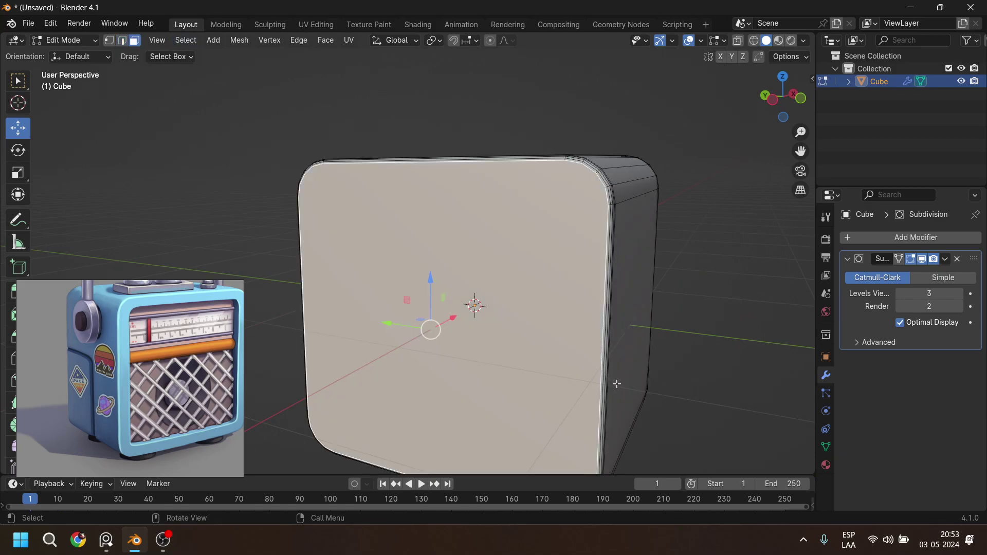
key("i")
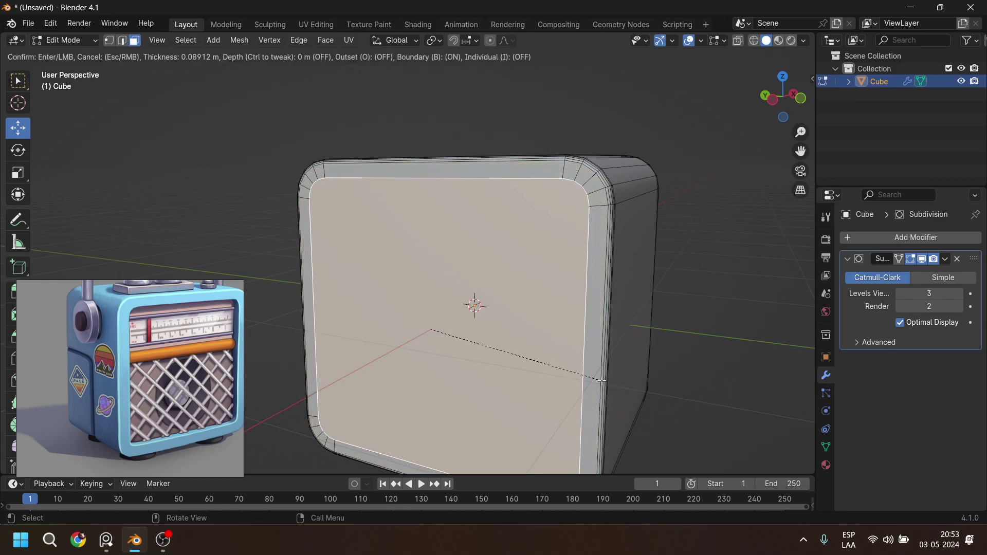
left_click(601, 381)
middle_click_drag(606, 352, 474, 252, "shift")
scroll(531, 273, "down", 3)
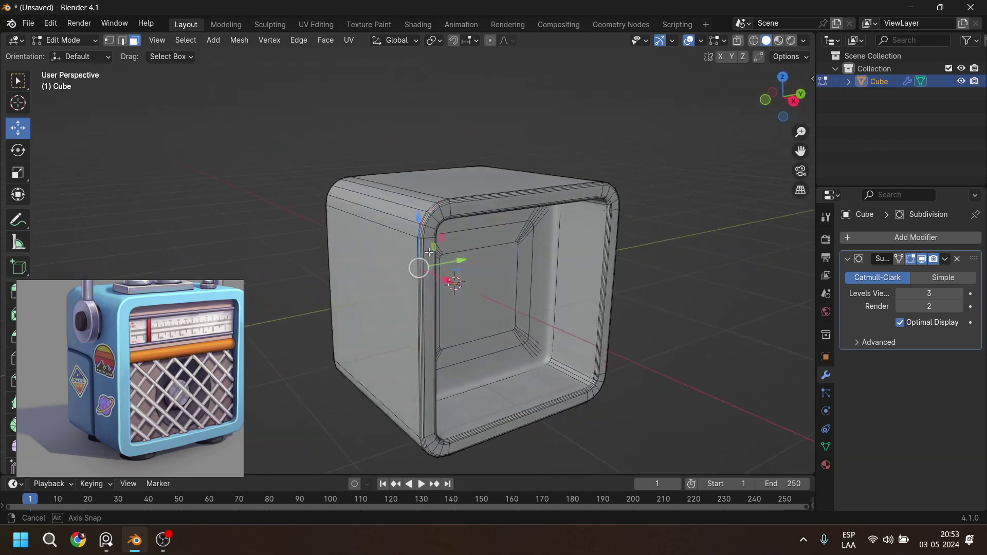
key("Tab")
middle_click_drag(583, 323, 531, 323)
middle_click_drag(485, 277, 405, 200)
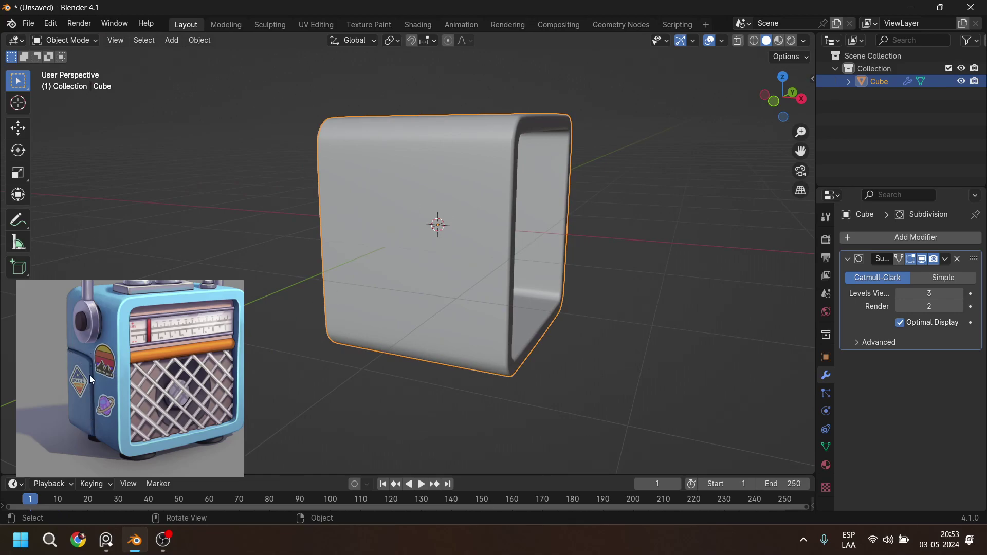
Zoom the reference image in on the radio's lower side panel and move its window up.
scroll(97, 373, "up", 4)
middle_click_drag(102, 394, 134, 341)
left_click_drag(92, 320, 124, 178)
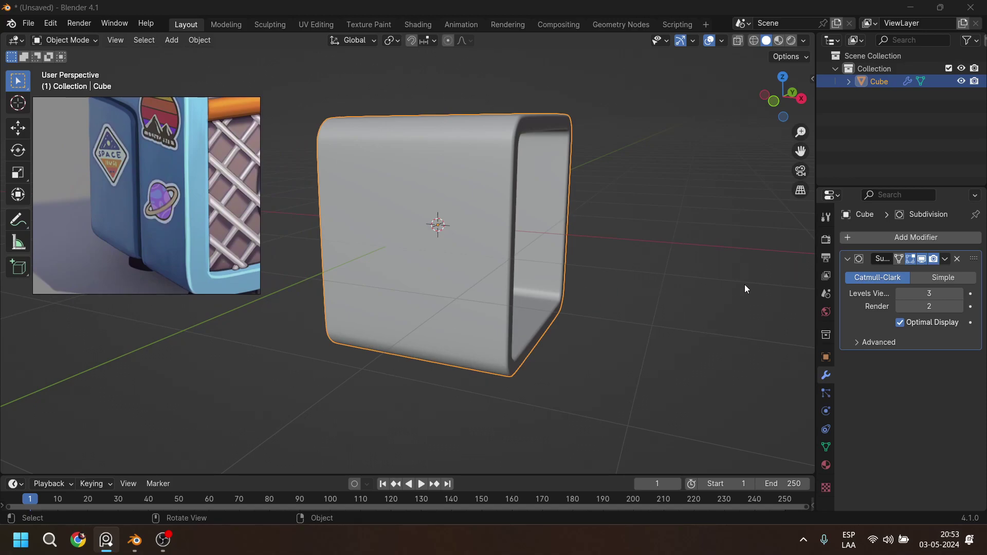
Deselect the radio body, enable the Screencast Keys display and move the reference image window back down.
left_click(784, 237)
key("n")
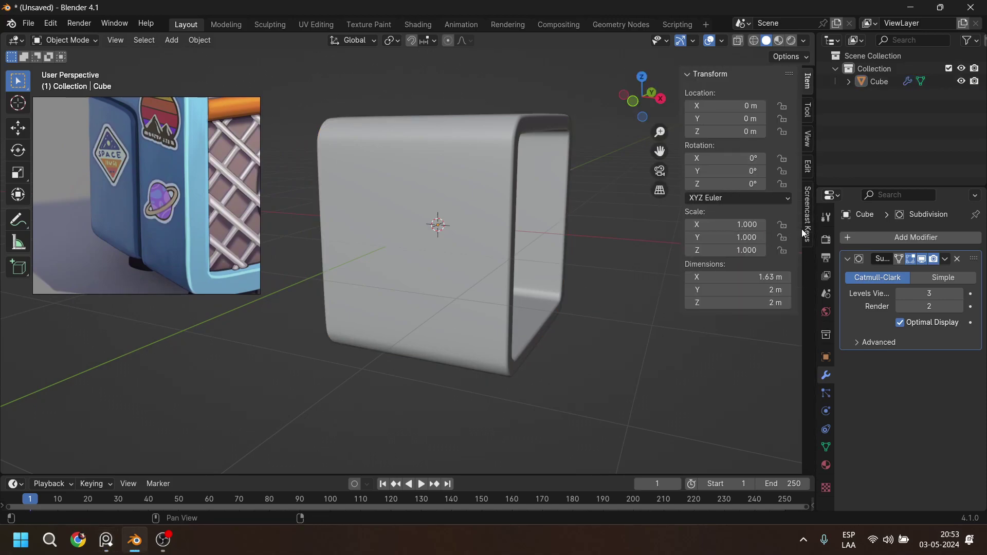
left_click(805, 233)
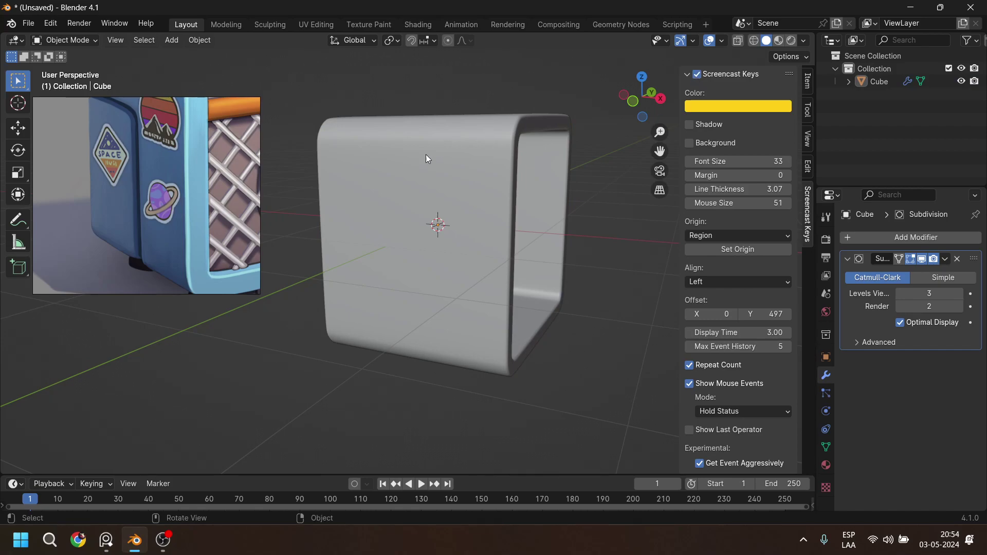
key("n")
left_click_drag(196, 150, 202, 295)
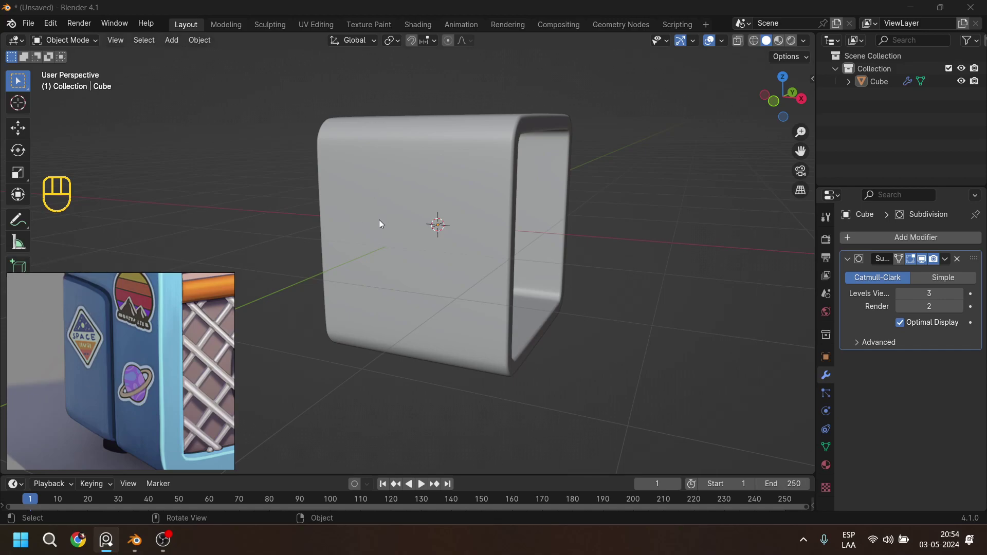
Add a cube mesh and move it backward along X and down along Z so it overlaps the body's lower rear.
middle_click_drag(389, 239, 483, 203)
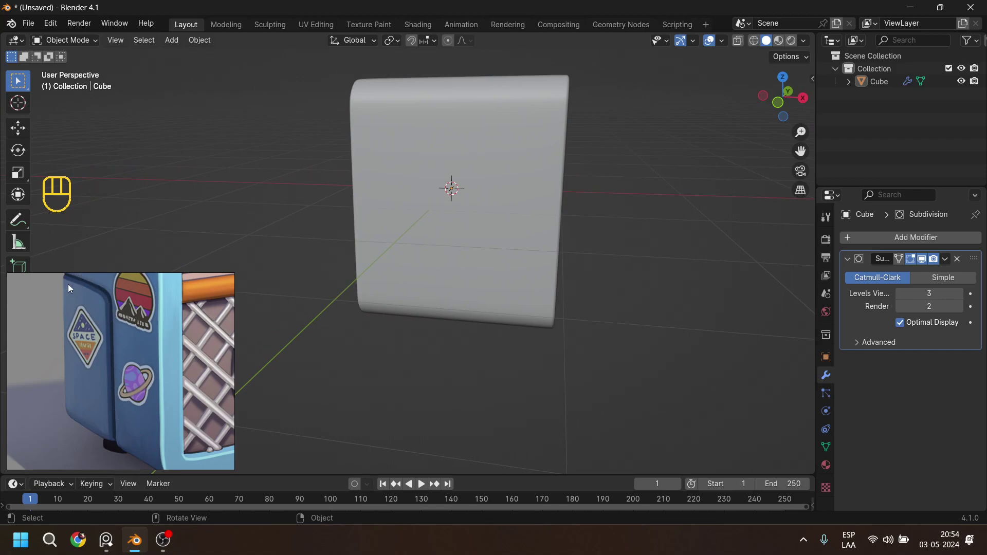
middle_click_drag(427, 185, 479, 208, "shift")
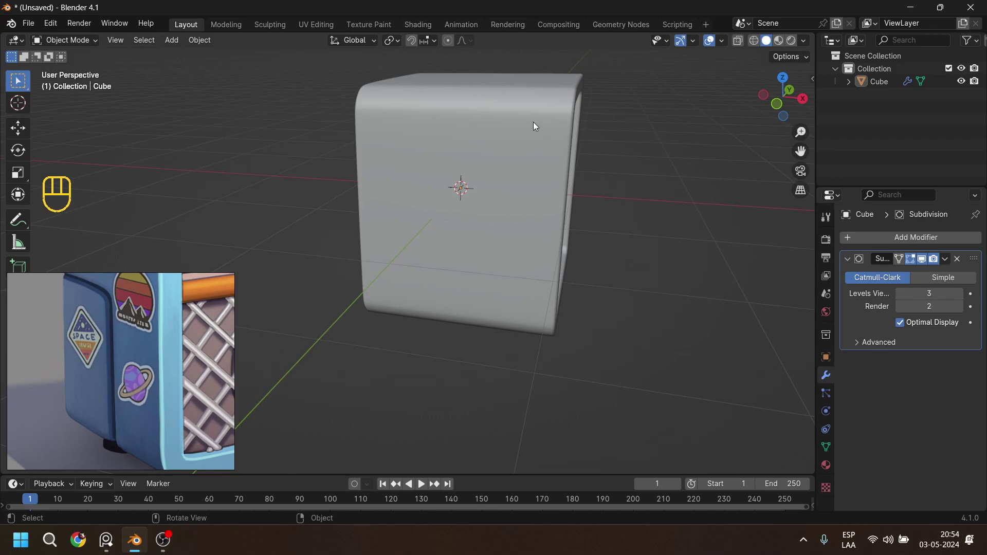
middle_click_drag(548, 122, 523, 249)
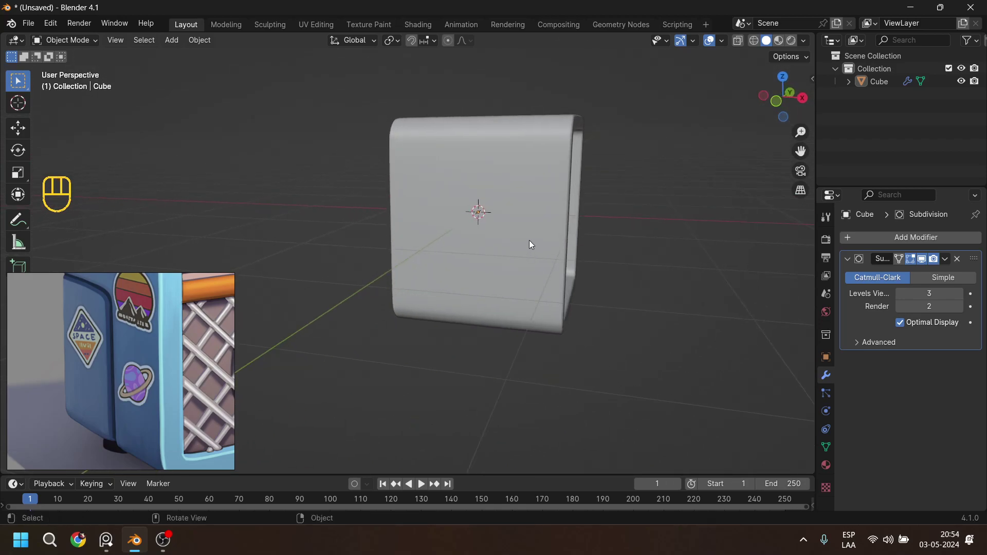
key("shift+a")
mouse_move(523, 256)
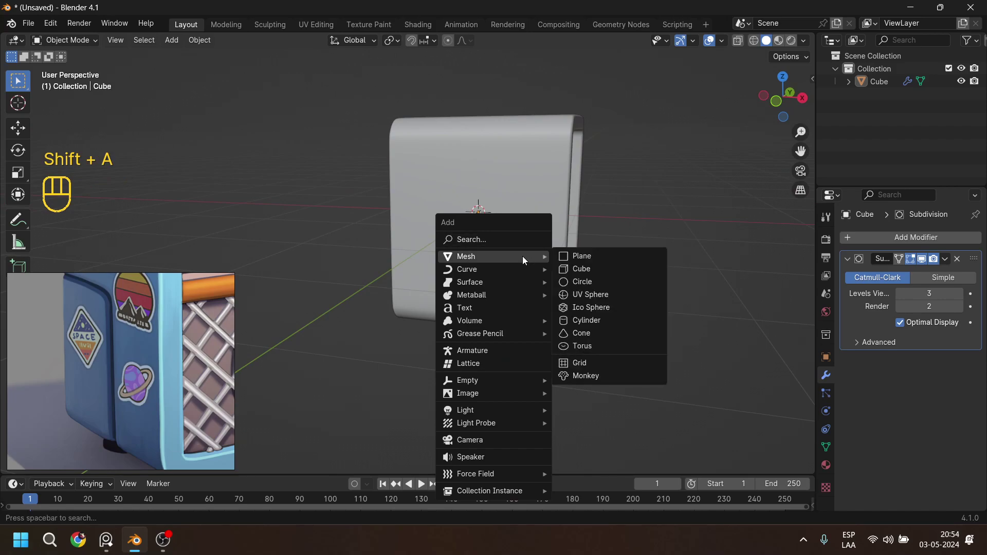
left_click(638, 270)
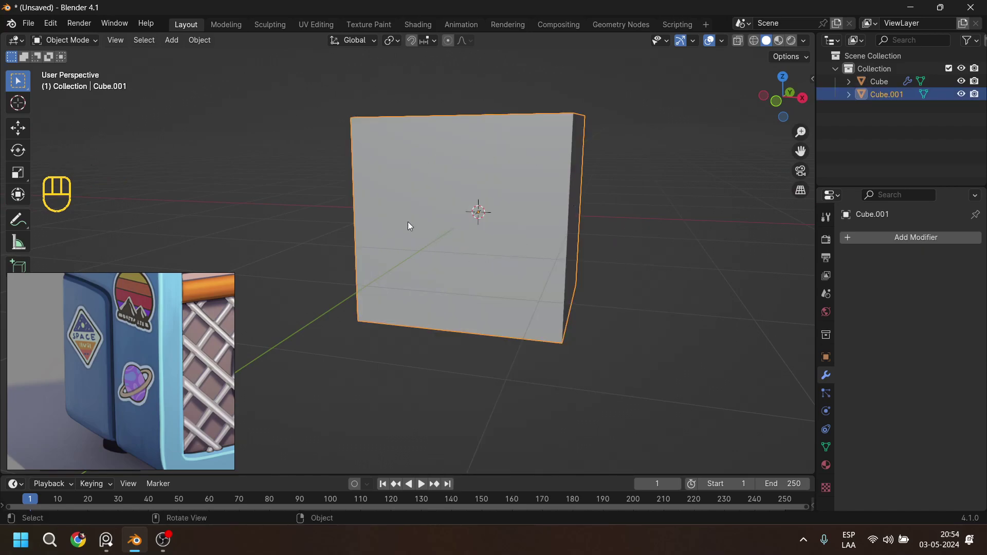
left_click(18, 128)
left_click_drag(532, 215, 441, 202)
left_click_drag(395, 153, 399, 239)
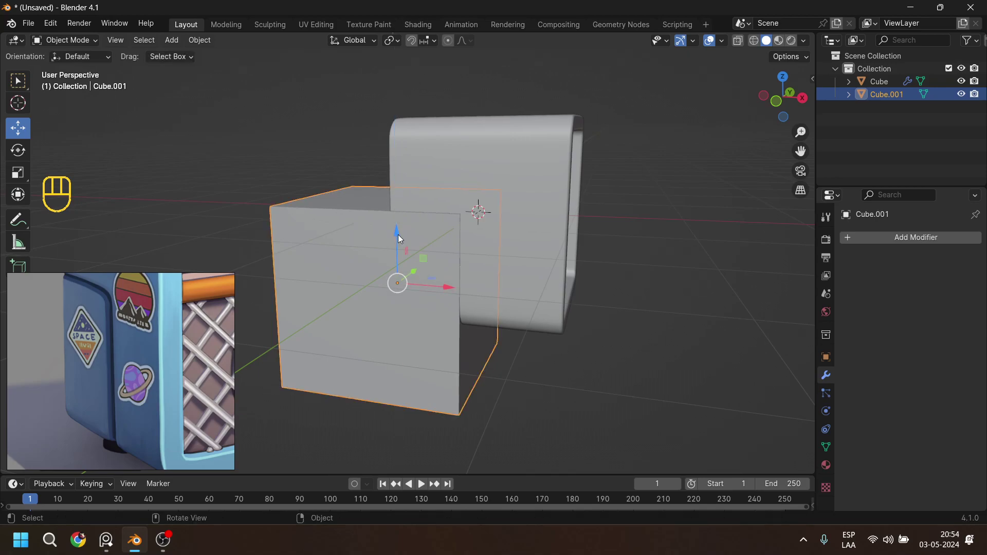
Scale the new cube's mesh along the Y axis until it is wider than the radio body.
key("Tab")
middle_click_drag(445, 247, 492, 313)
key("s")
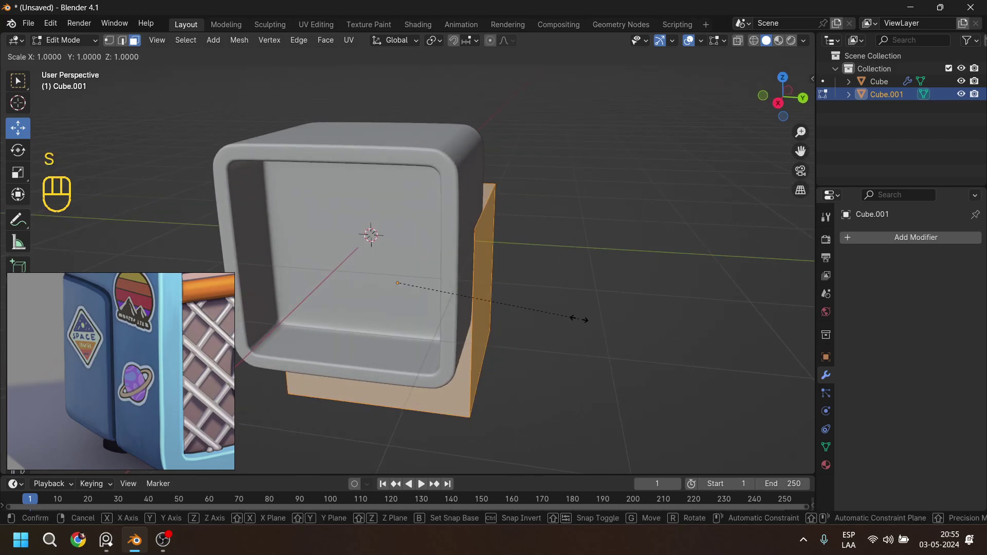
key("y")
left_click(623, 334)
Bevel the cube's upper front edge that crosses the radio body, about 0.13 m wide with four segments.
middle_click_drag(623, 335, 438, 225)
scroll(507, 222, "up", 3)
key("2")
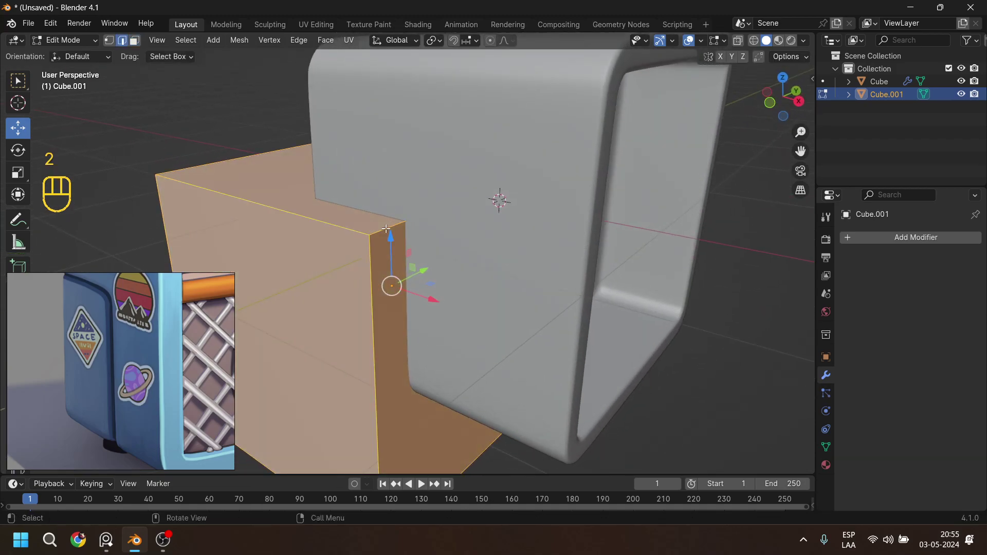
left_click(436, 283)
key("ctrl+b")
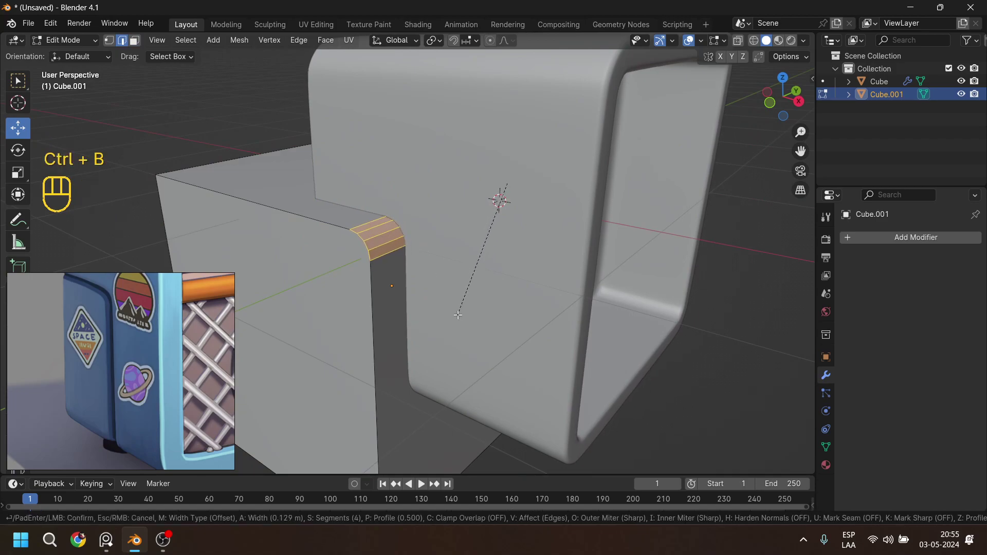
left_click(460, 314)
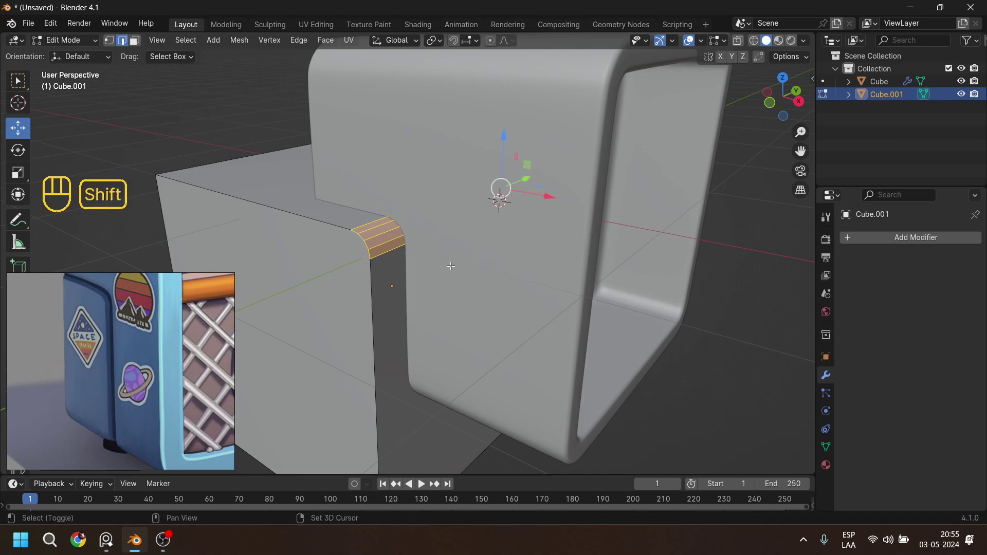
middle_click_drag(461, 314, 575, 246, "shift")
Return to Object Mode and expand the Bool Tool options.
key("n")
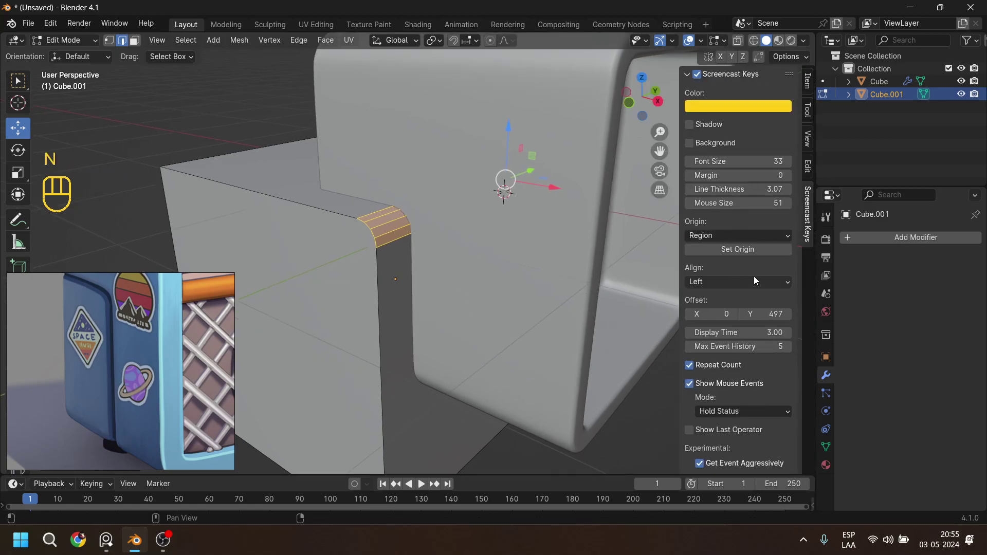
left_click(808, 169)
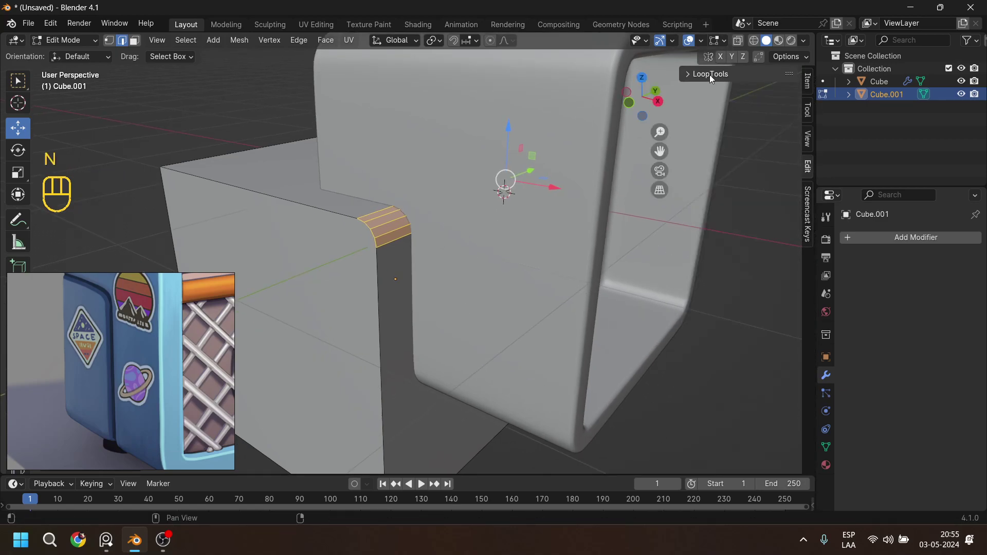
left_click(710, 74)
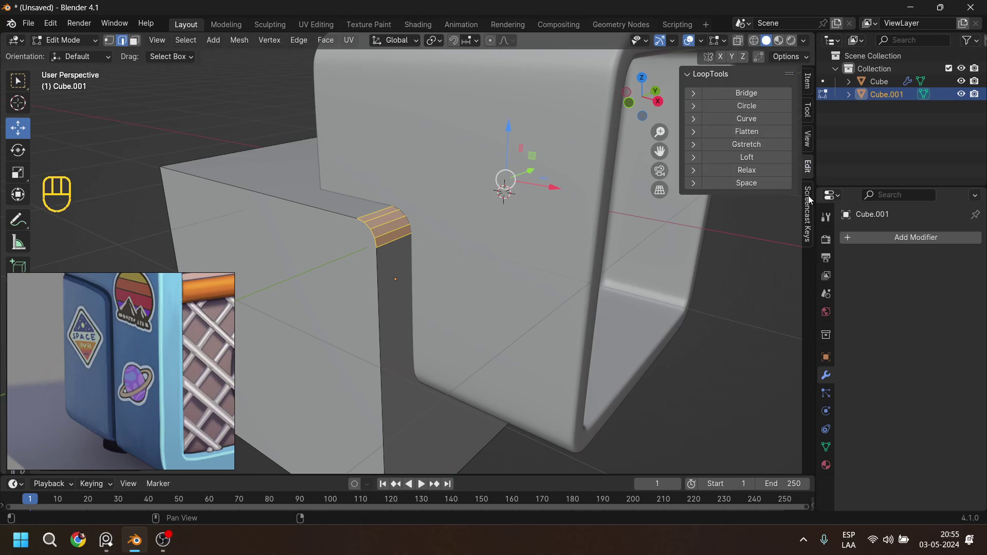
left_click(707, 74)
key("Tab")
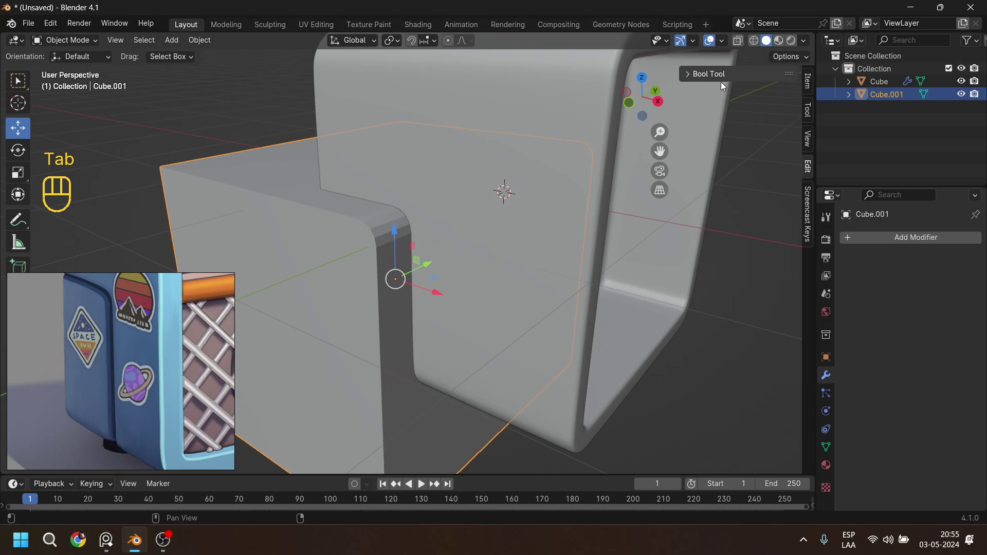
left_click(687, 74)
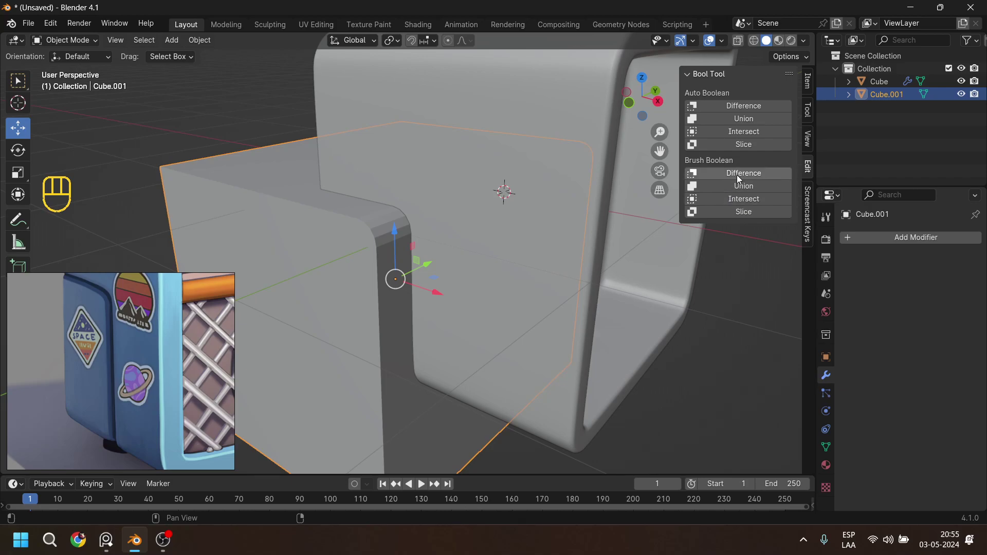
Intersect the radio body with the bevelled cube using Bool Tool's brush Boolean, keeping the body as the active object.
left_click(746, 200)
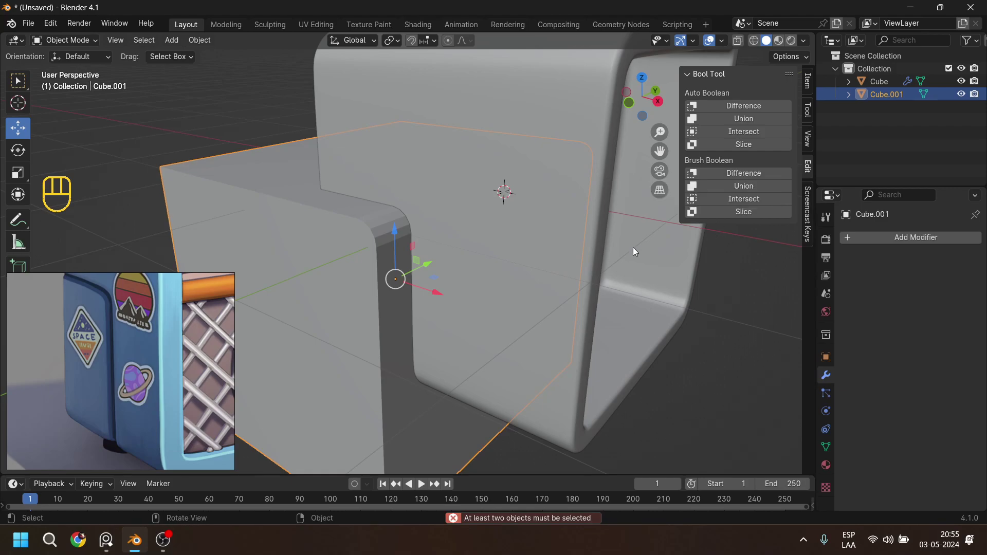
left_click(525, 217, "shift")
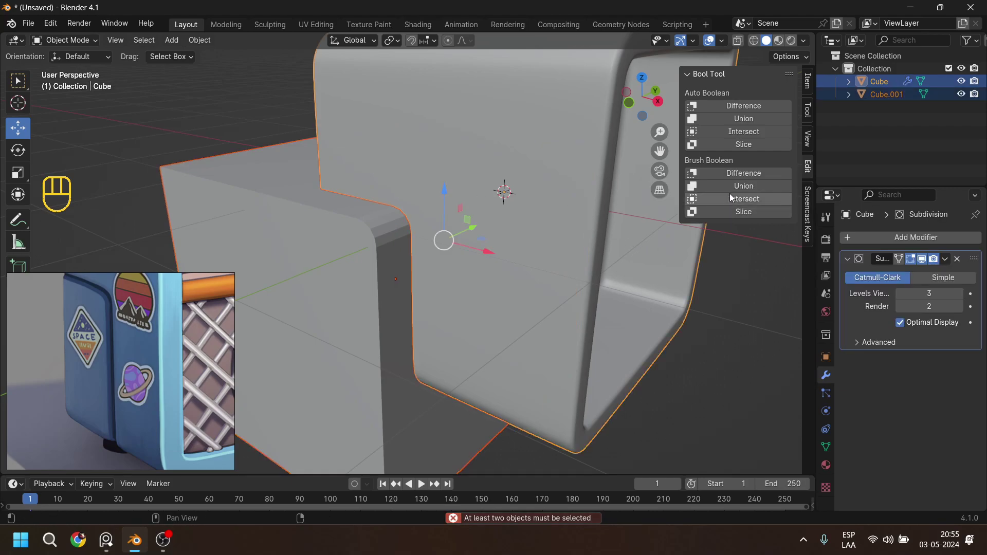
left_click(741, 201)
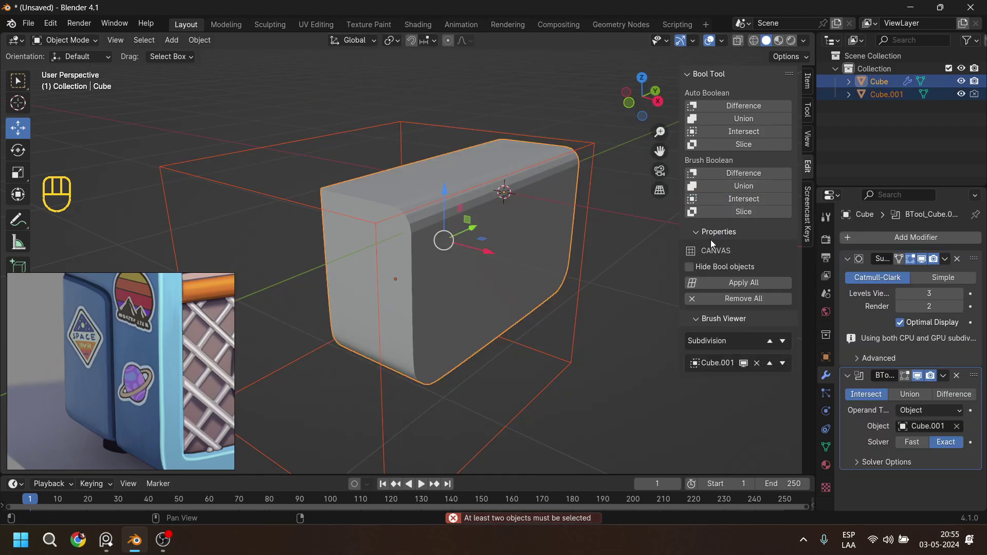
middle_click_drag(447, 256, 492, 288)
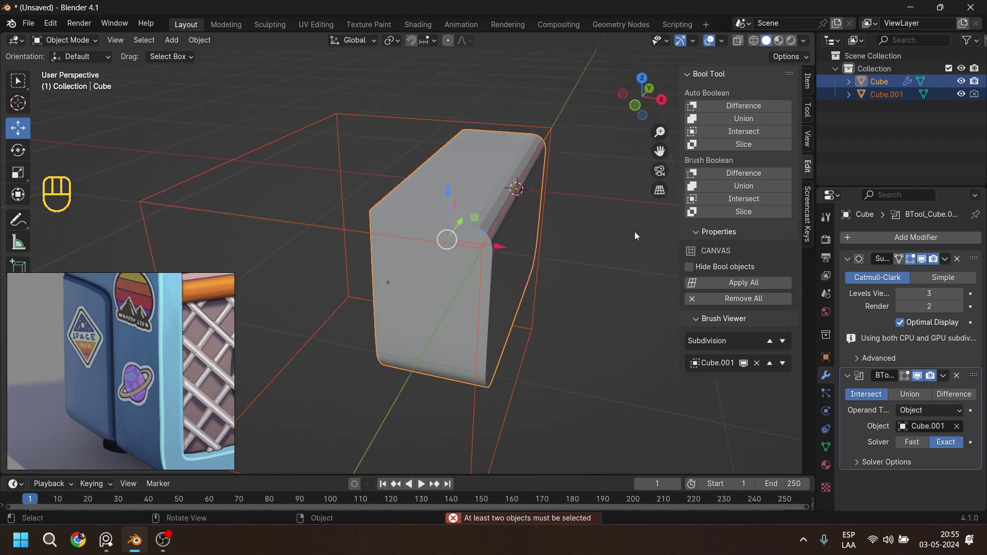
Try a Solidify modifier on the intersected body, and remove both it and the Intersect Boolean modifier.
left_click(848, 376)
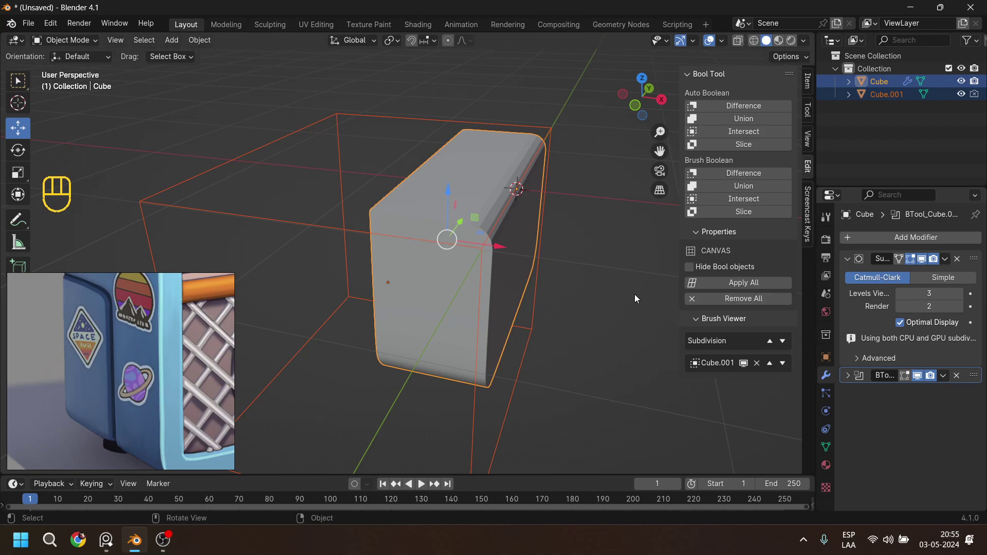
left_click(861, 239)
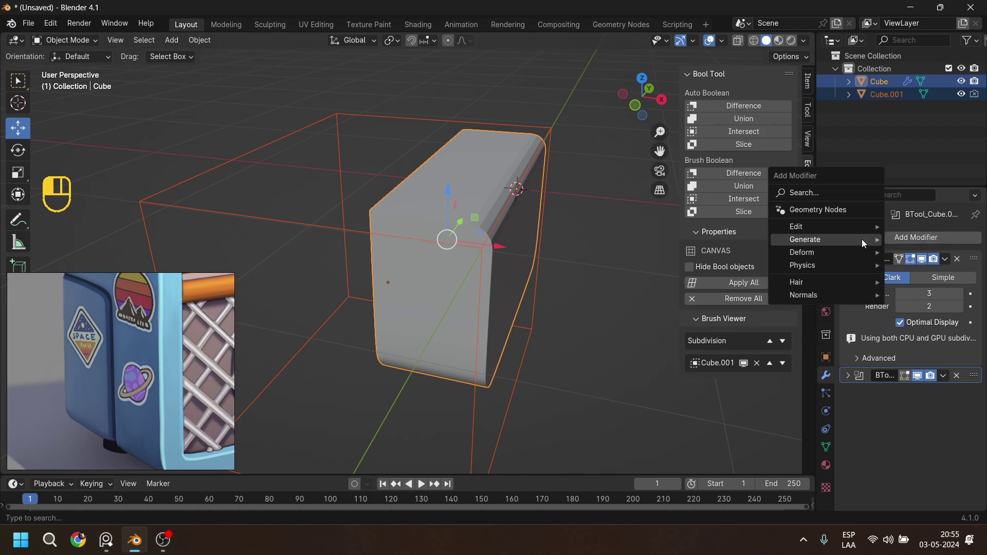
mouse_move(859, 239)
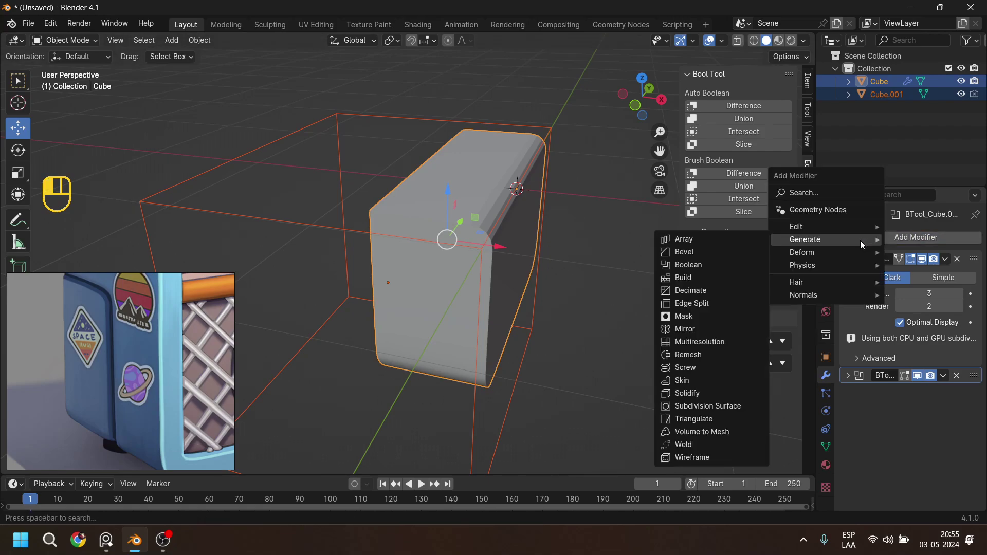
left_click(729, 392)
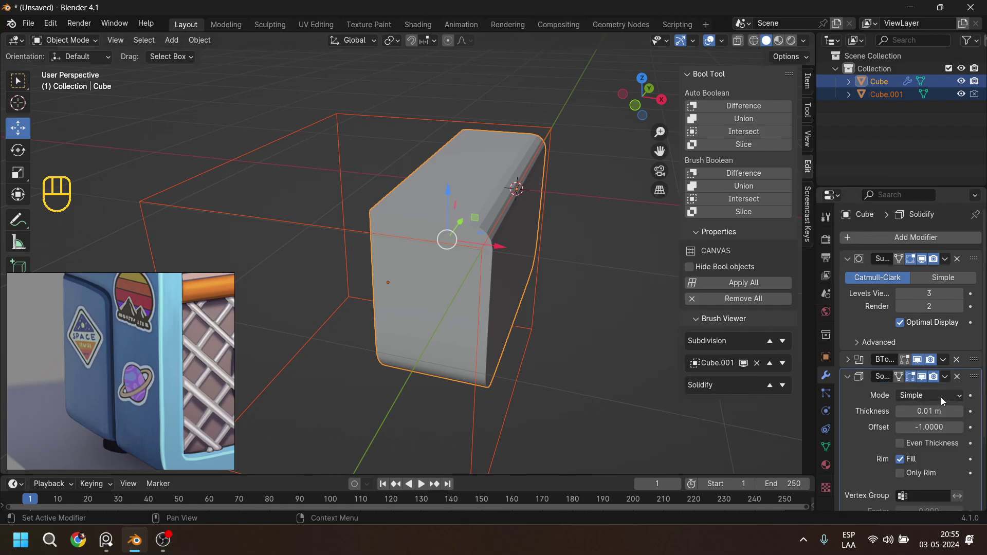
left_click_drag(941, 411, 961, 411)
left_click(957, 376)
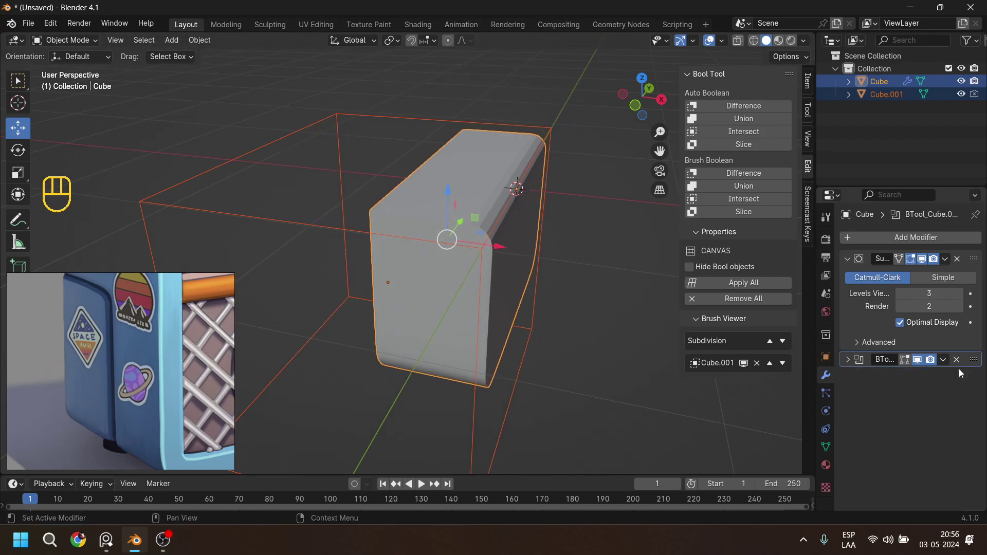
left_click(956, 359)
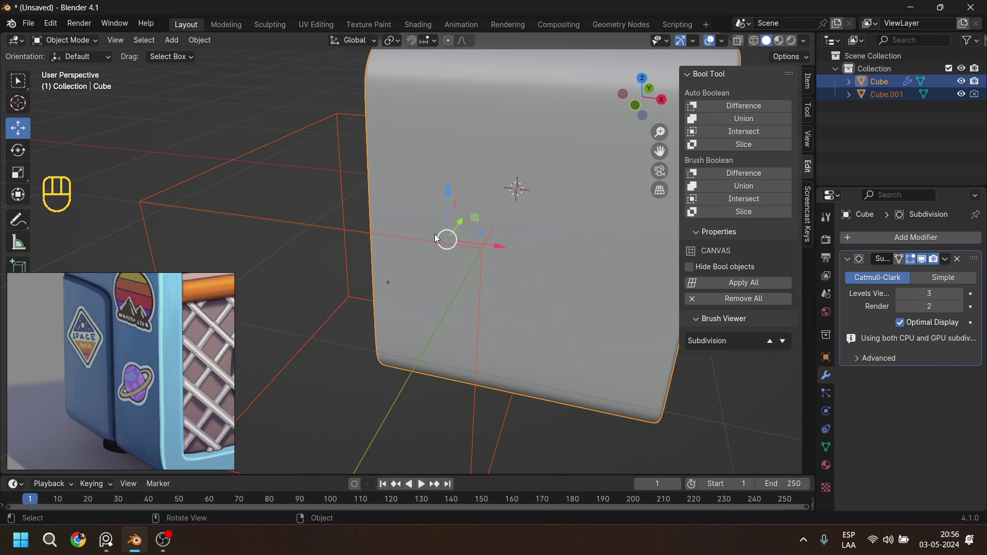
Try Bool Tool's brush Intersect and brush Difference with the bevelled cube as the active object, and undo both.
left_click(309, 165)
left_click(292, 137)
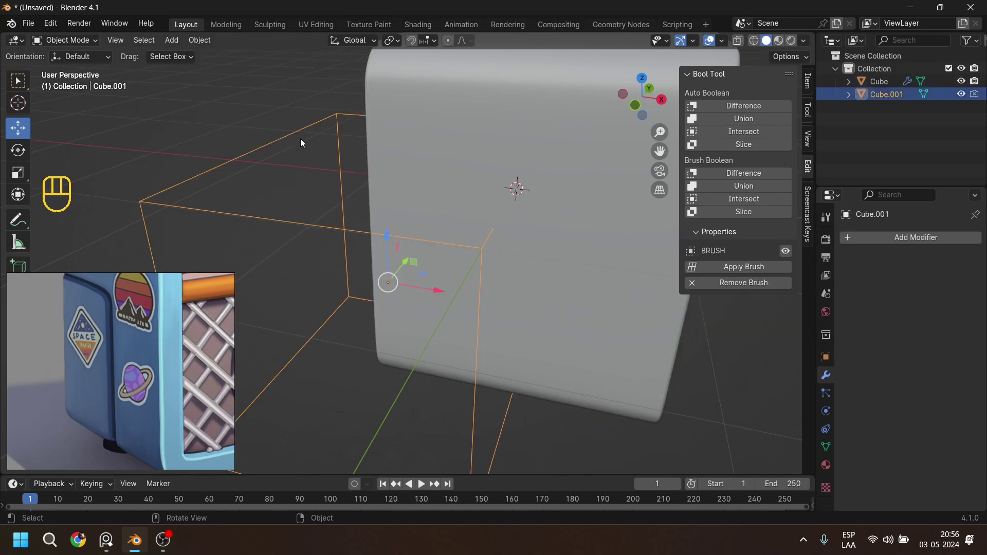
left_click(490, 146, "shift")
left_click(489, 146)
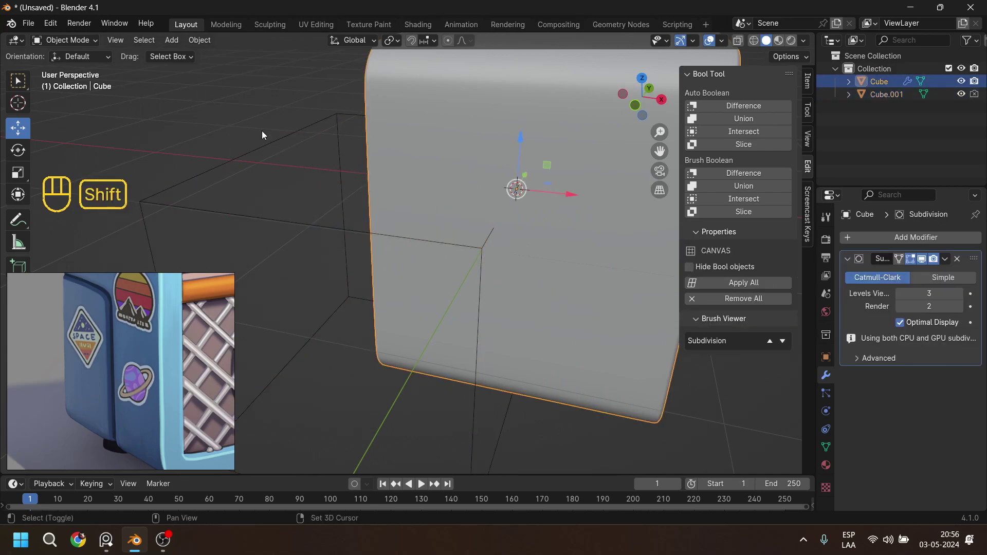
left_click(271, 150, "shift")
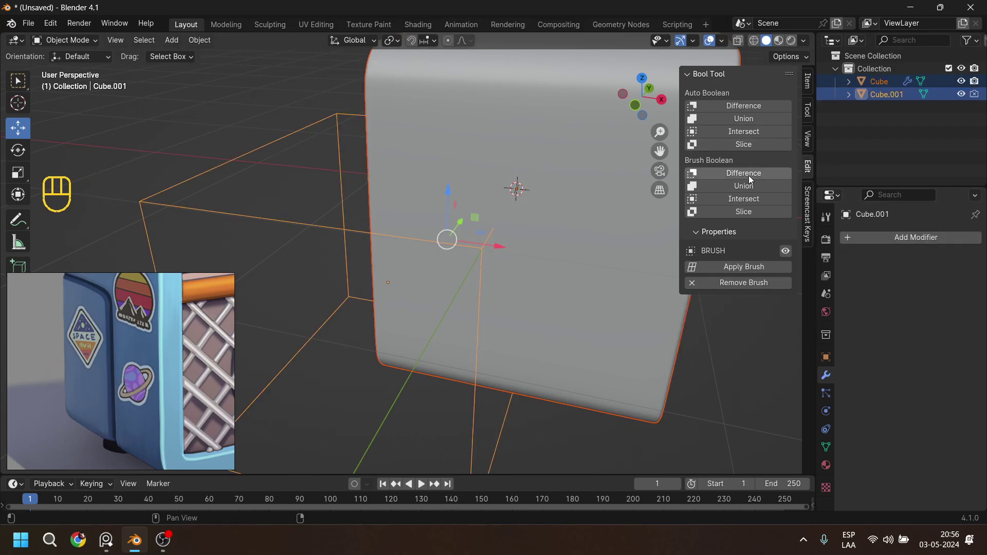
left_click(746, 199)
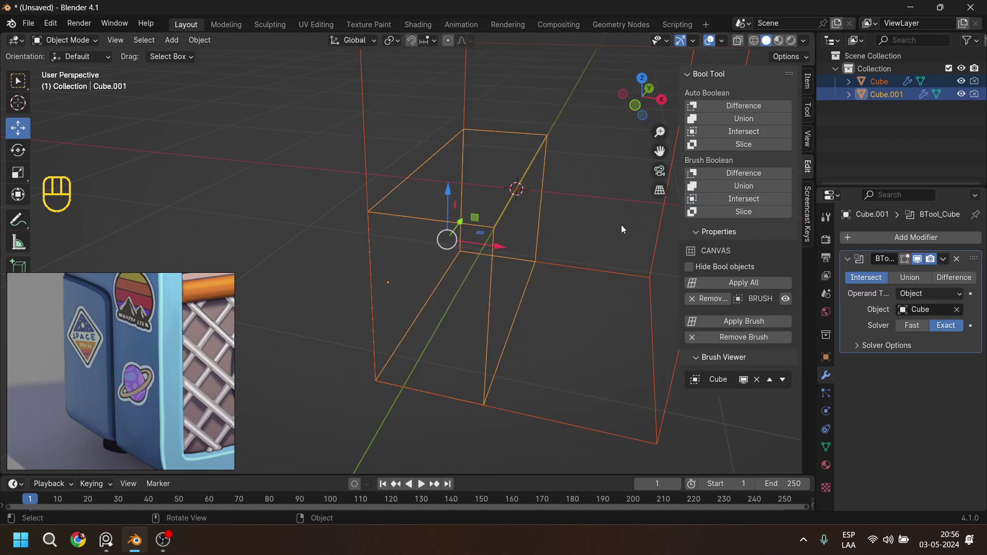
key("ctrl+z")
left_click(765, 175)
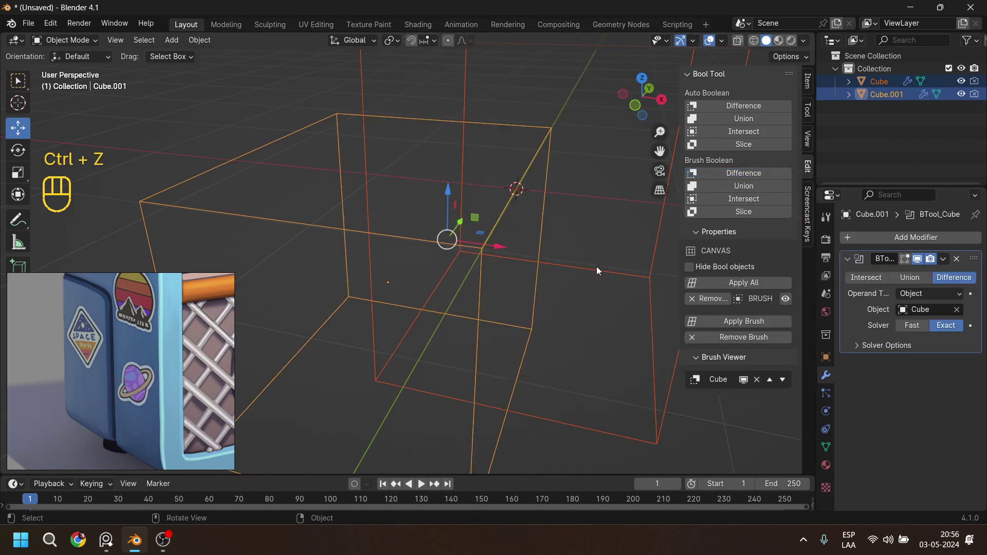
key("ctrl+z")
key("ctrl+z")
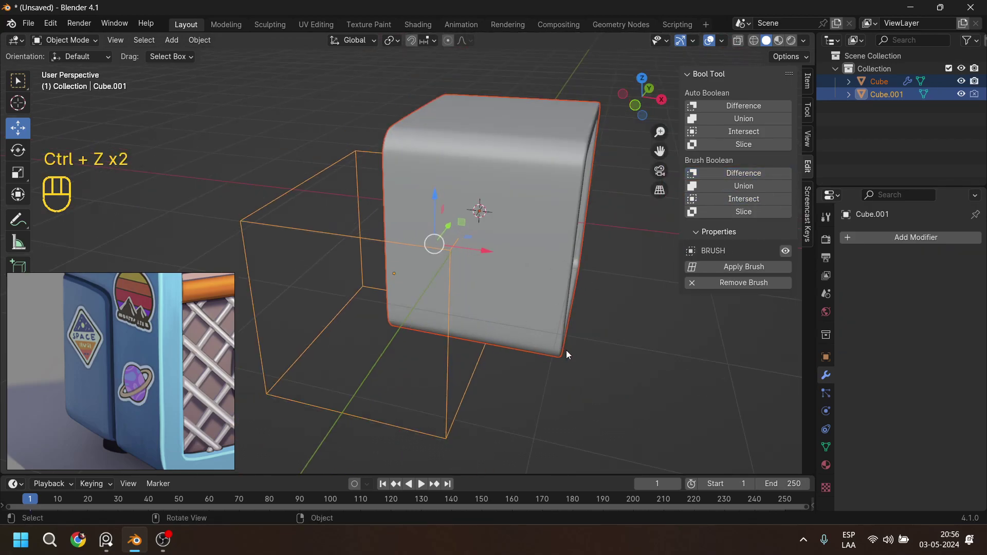
Undo back through the Solidify and Intersect attempts to the uncut radio body and the solid bevelled cube.
left_click(441, 354)
left_click(448, 381)
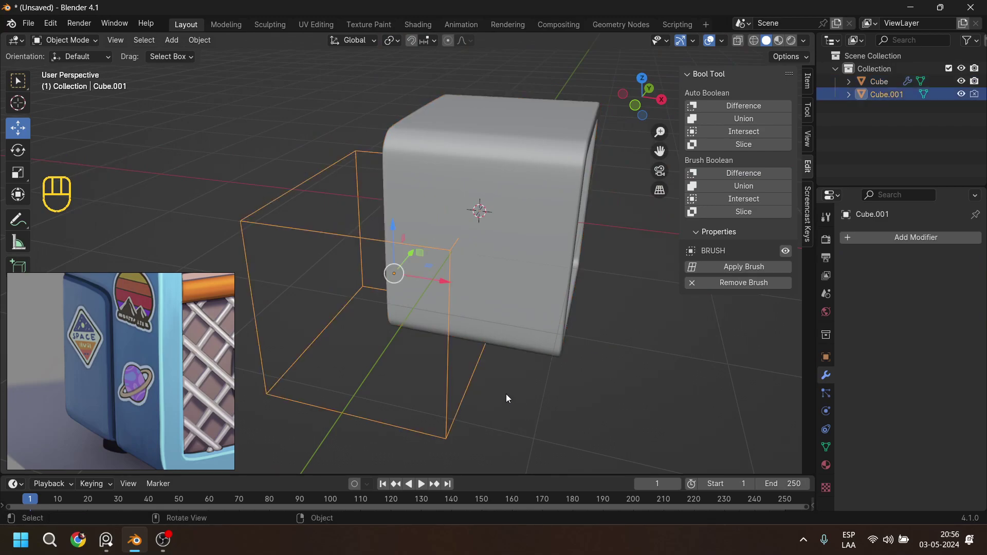
key("ctrl+z")
key("ctrl+z")
key("ctrl+z")
key("ctrl+z")
key("ctrl+z")
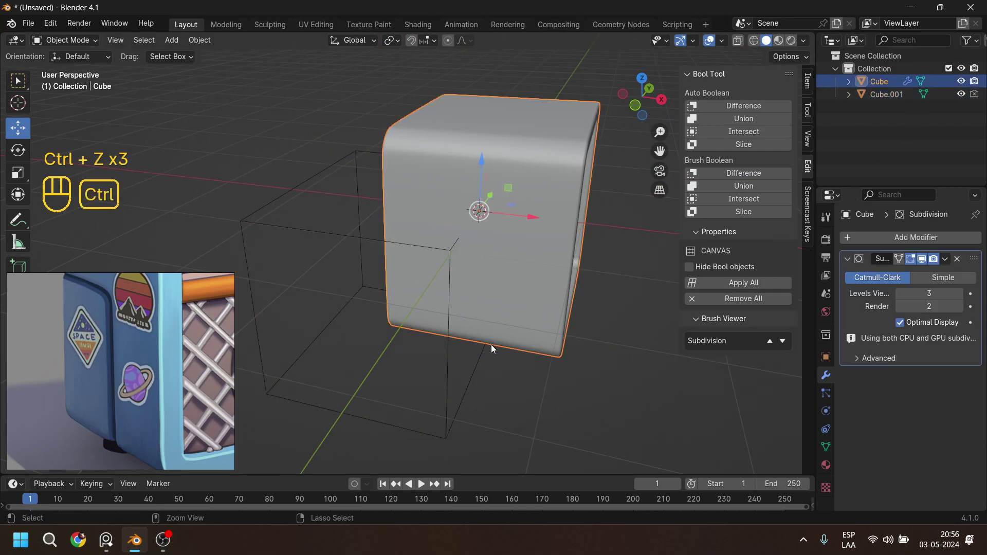
key("ctrl+z")
key("ctrl+z")
key("ctrl+z")
key("ctrl+z")
key("ctrl+z")
key("ctrl+z")
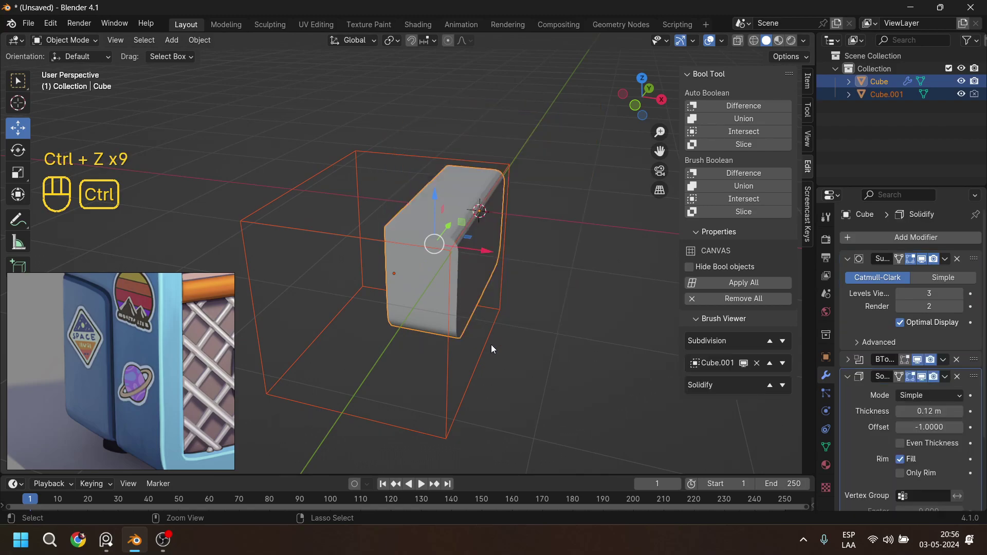
key("ctrl+z")
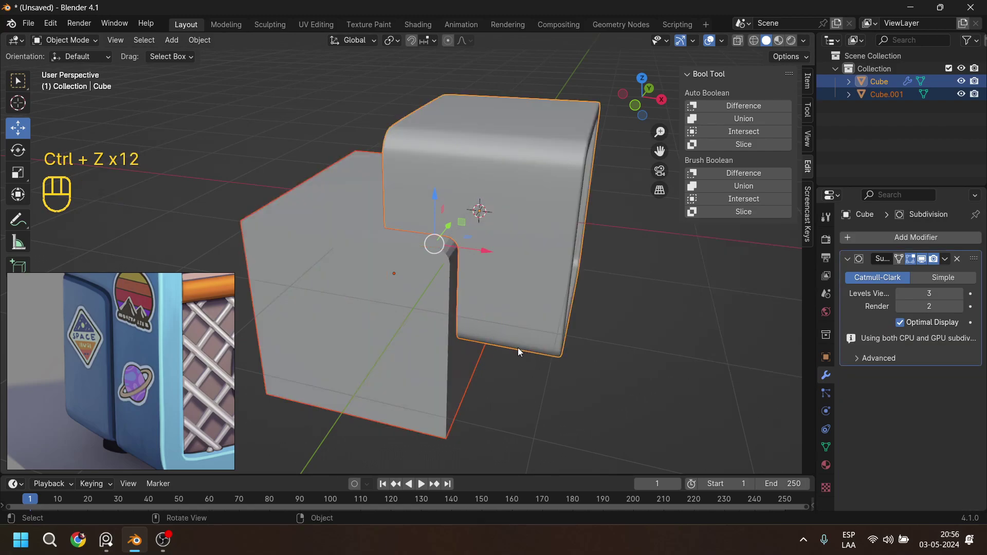
Try subtracting the radio body from the bevelled cube with Bool Tool's brush Difference, and undo it.
left_click(474, 262)
left_click_drag(443, 280, 400, 275)
key("ctrl+z")
left_click(520, 201)
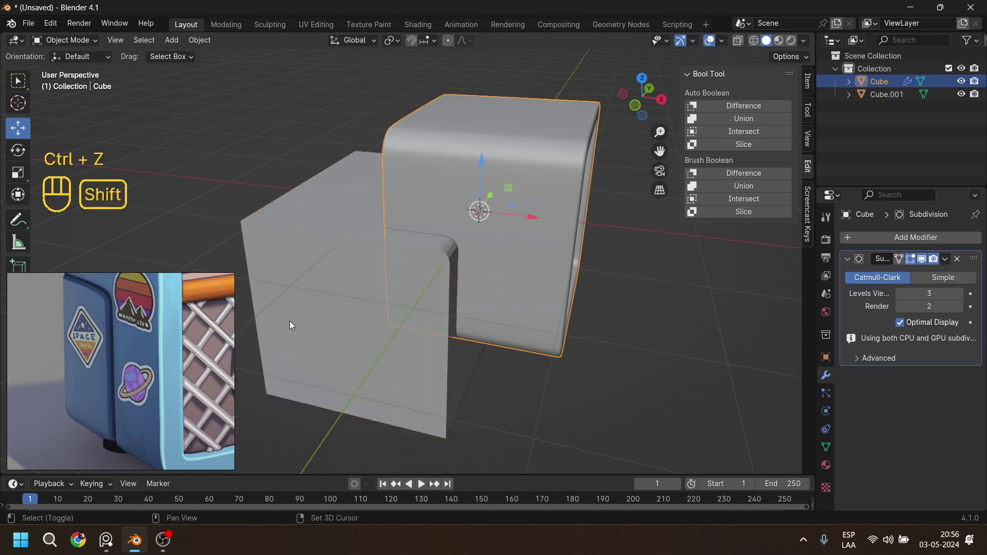
left_click(333, 300, "shift")
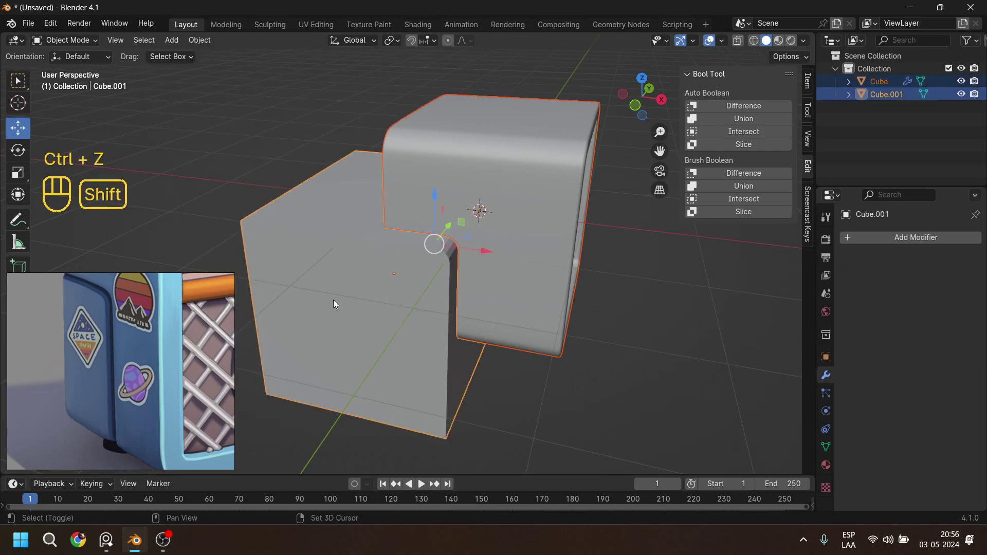
left_click(753, 173)
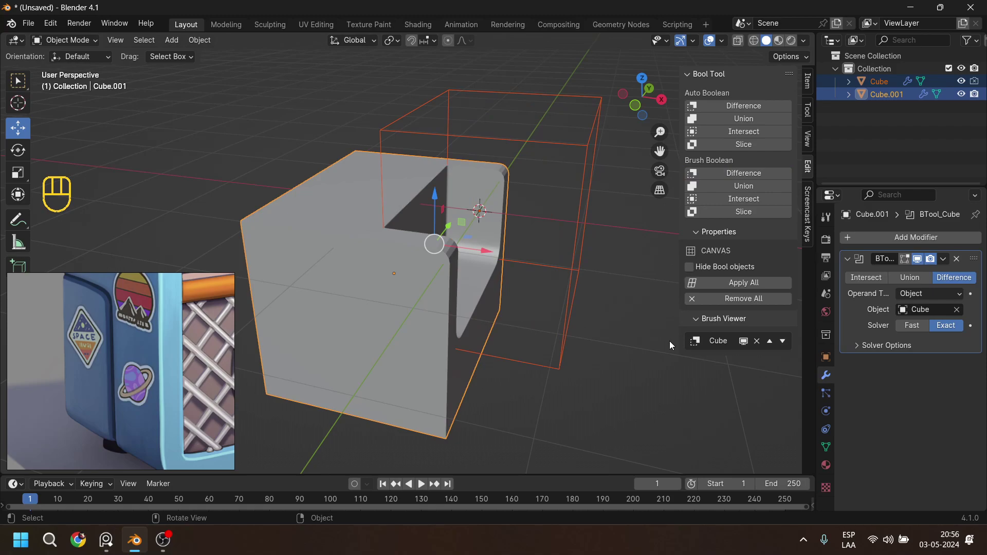
key("ctrl+z")
Subtract the bevelled cube from the radio body using Bool Tool's brush Difference, with the body as the active object.
left_click(476, 396)
left_click(386, 339)
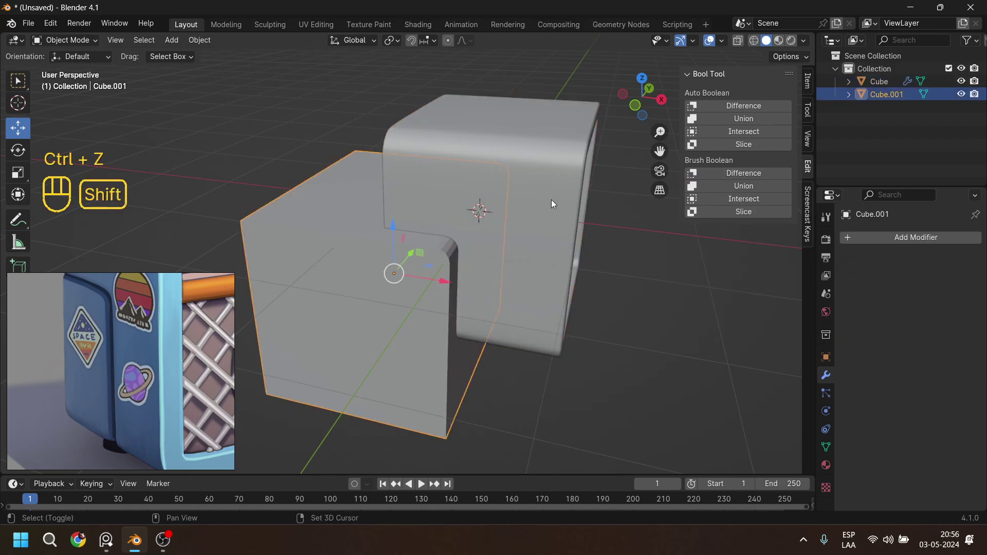
left_click(551, 200, "shift")
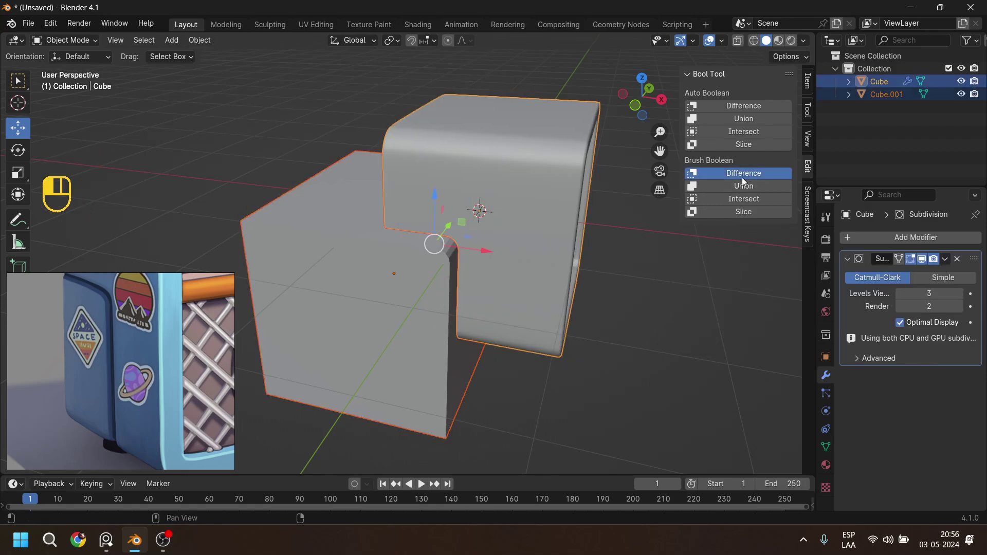
left_click(744, 173)
mouse_move(646, 325)
middle_mouse_down()
mouse_move(577, 381)
mouse_move(635, 344)
mouse_move(611, 320)
mouse_move(580, 362)
mouse_move(566, 361)
middle_mouse_up()
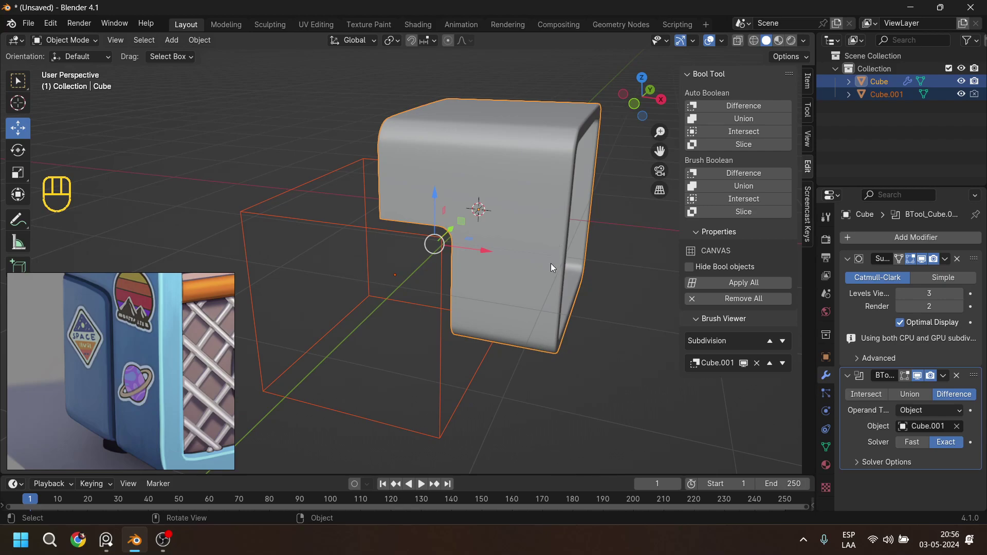
Duplicate the cut radio body and its cutter cube in place, and hide the copies.
key("shift")
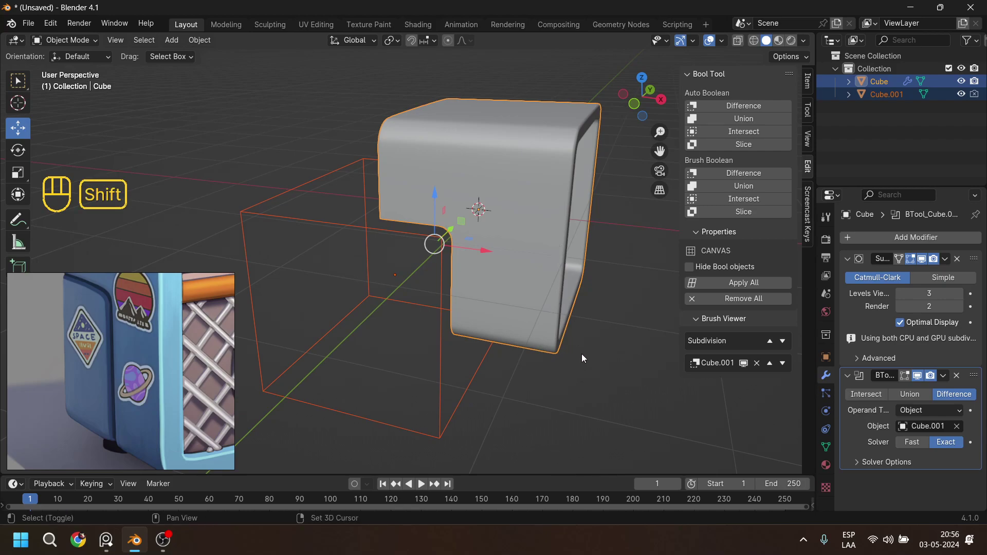
key("shift+d")
key("Return")
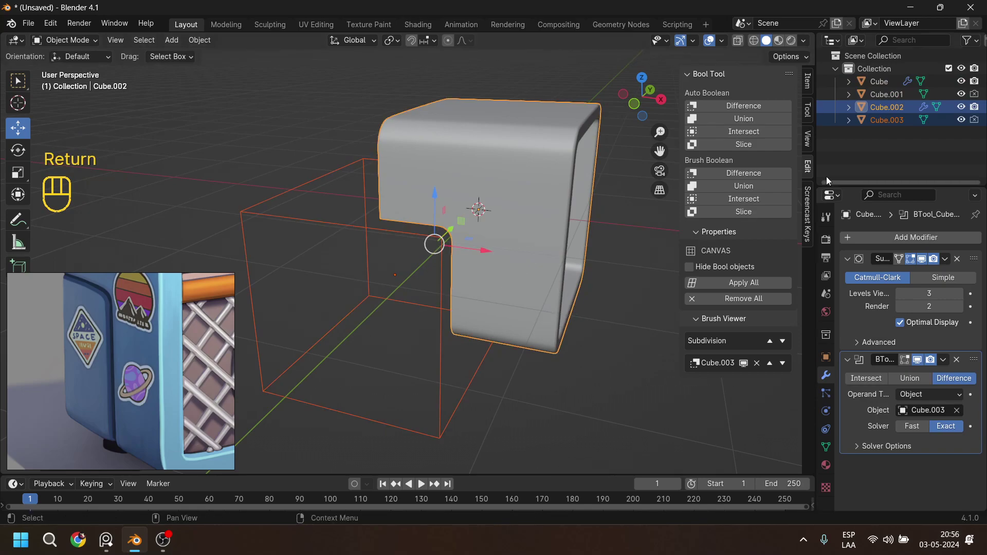
left_click(807, 214)
key("h")
Apply the Difference Boolean modifier on the original radio body.
left_click(505, 163)
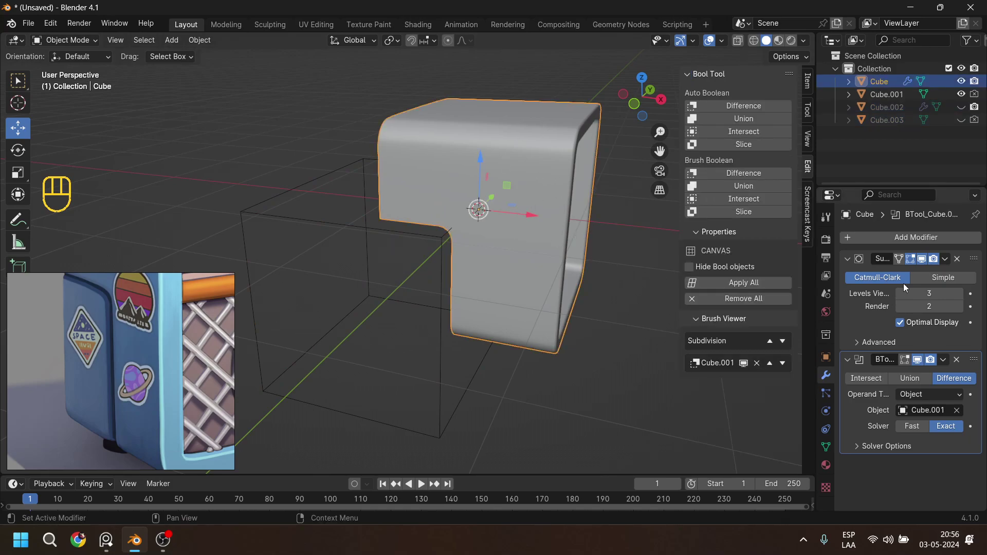
left_click(943, 361)
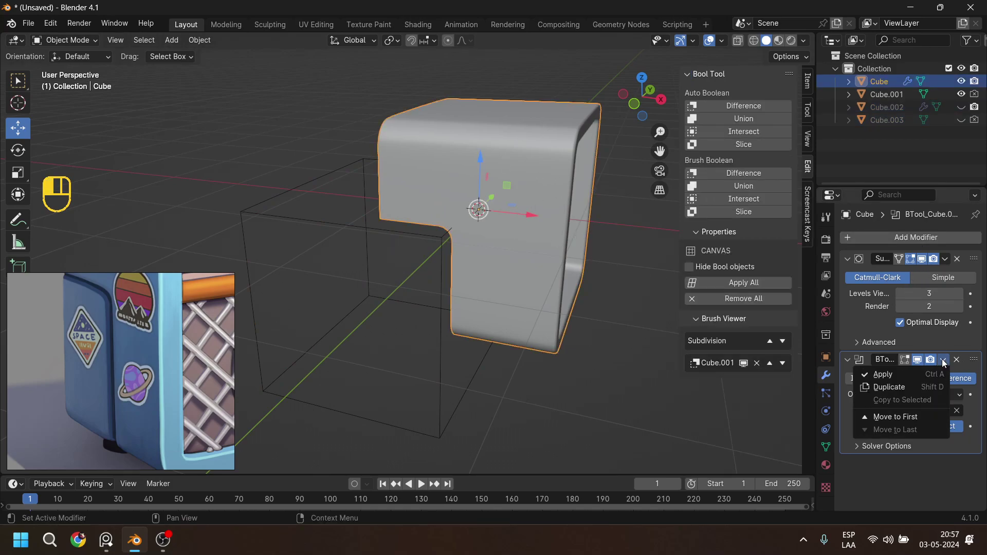
left_click(898, 374)
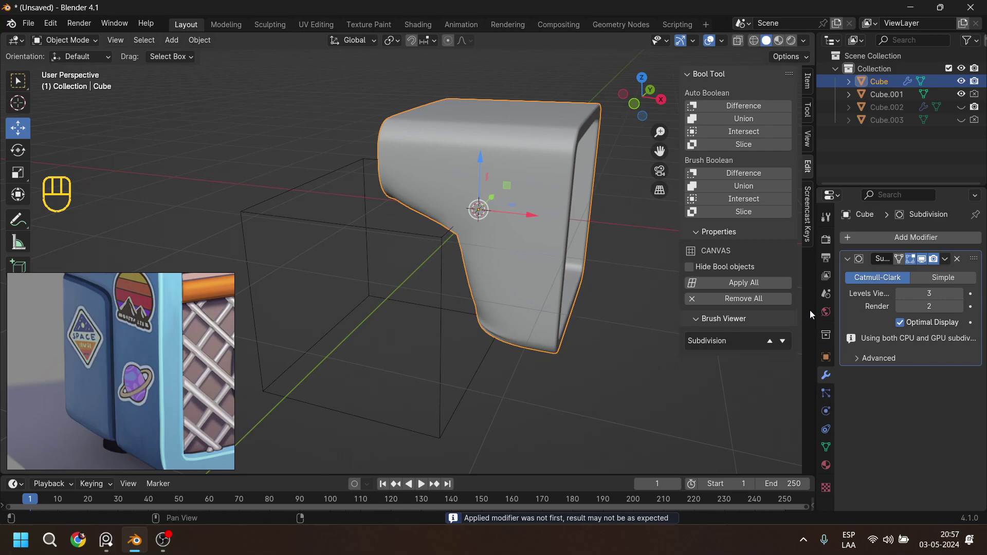
Collapse the radio body's Subdivision modifier and turn off its viewport display.
left_click(847, 259)
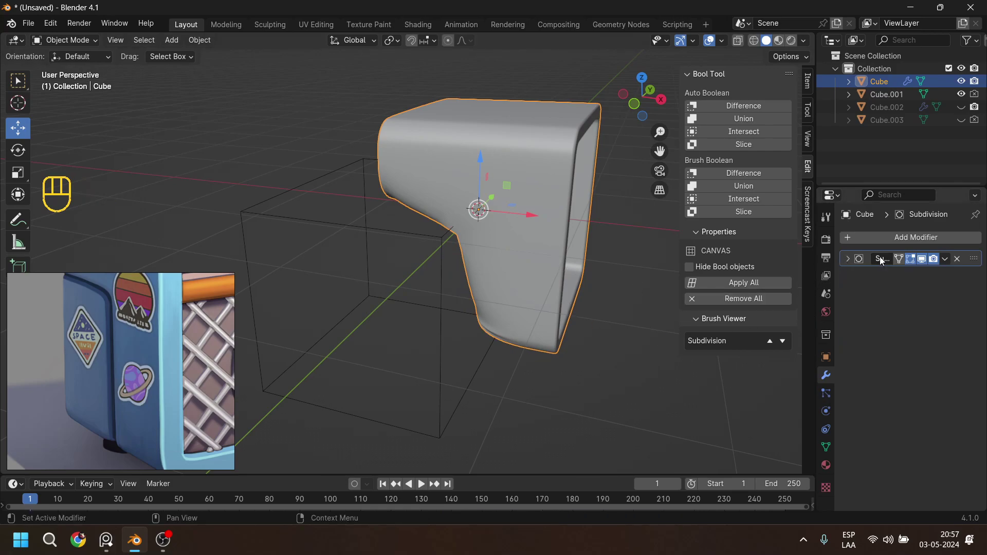
left_click(922, 259)
left_click(922, 259)
left_click(922, 259)
left_click(922, 259)
left_click(922, 259)
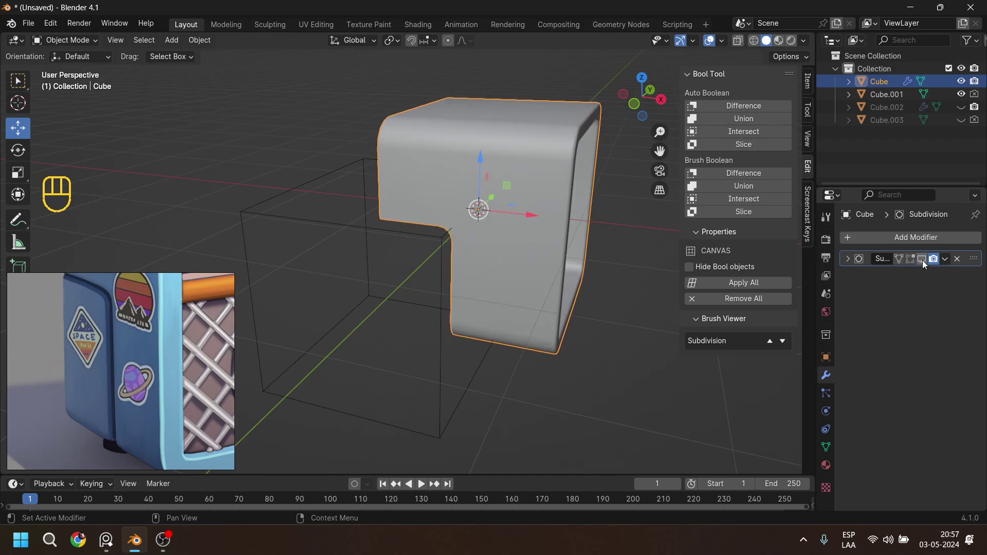
left_click(922, 259)
middle_click_drag(545, 261, 607, 268)
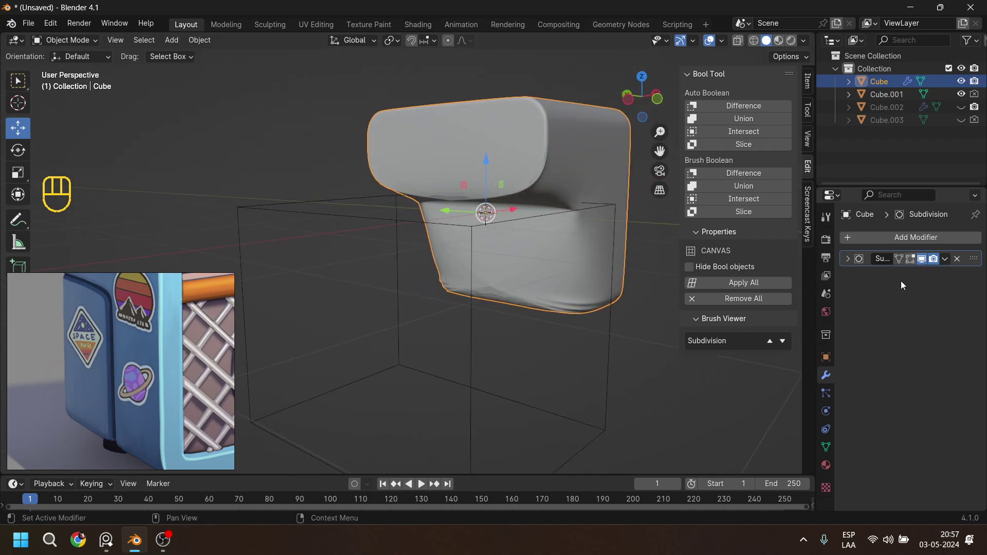
left_click(919, 259)
left_click(918, 259)
left_click(918, 260)
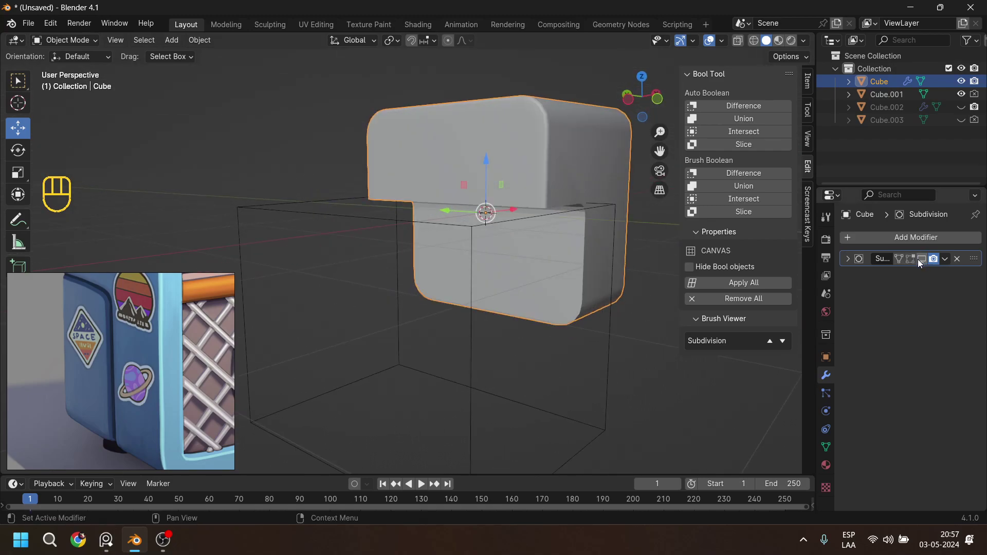
Enter Edit Mode on the radio body, clear the selection and switch to face selection.
middle_click_drag(528, 255, 477, 312)
key("Tab")
scroll(515, 295, "up", 3)
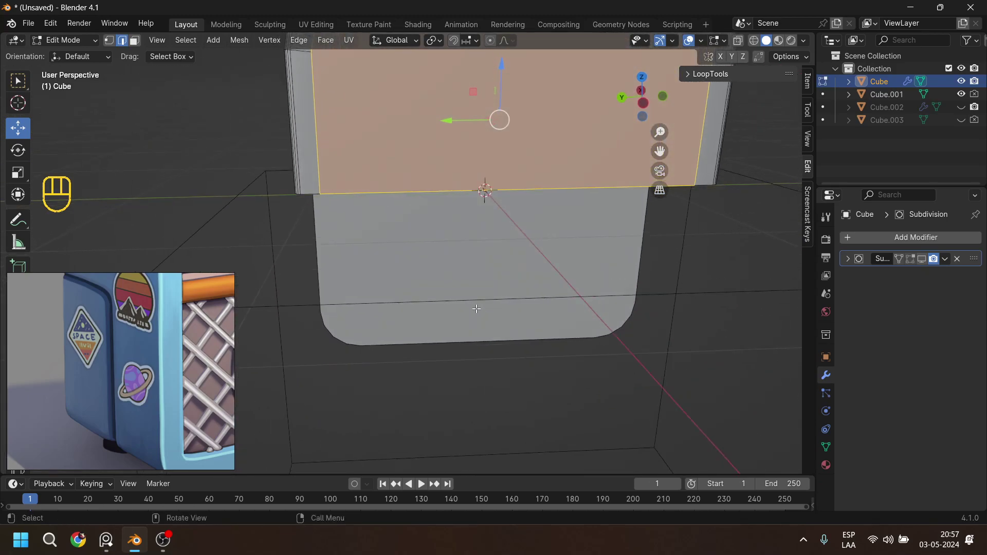
scroll(477, 309, "down", 5)
left_click(477, 193)
scroll(477, 194, "up", 2)
scroll(478, 194, "up", 3)
scroll(481, 155, "down", 2)
key("3")
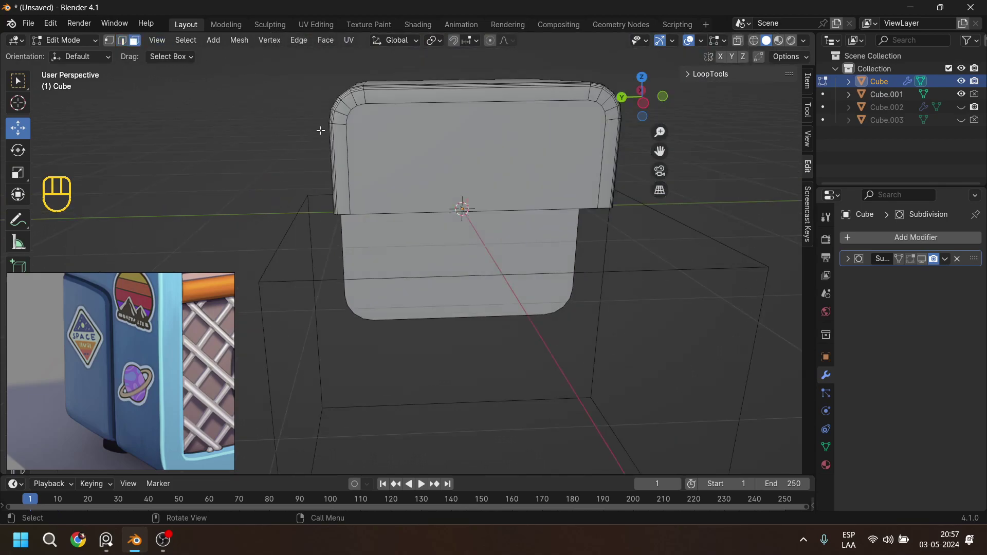
Dissolve the inset border edges and short corner edges around the body's side face above the cutout.
left_click(349, 160, "alt+shift")
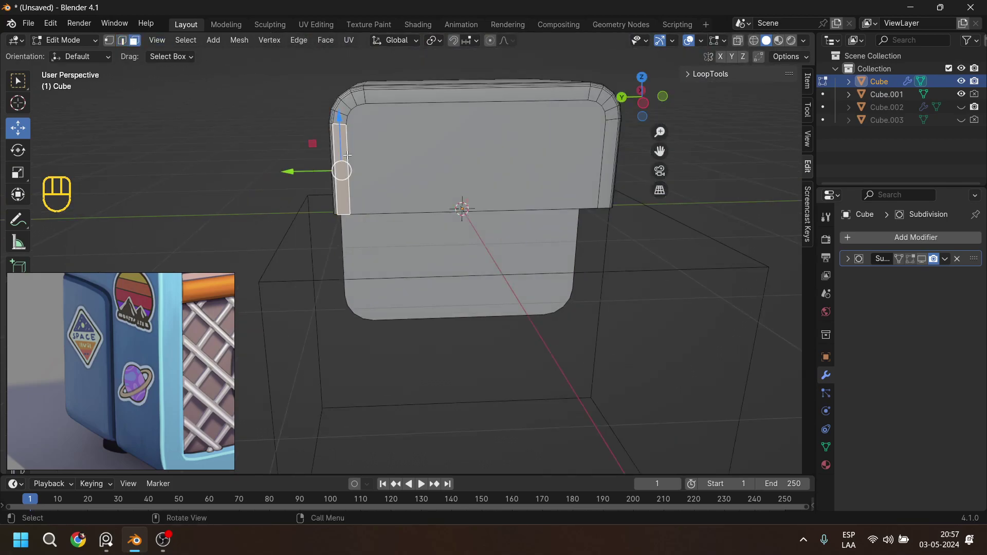
key("2")
left_click(602, 176, "ctrl")
left_click(340, 124, "shift")
left_click(341, 114, "shift")
left_click(353, 102, "shift")
left_click(349, 105, "shift")
left_click(363, 98, "shift")
left_click(589, 94, "shift")
left_click(601, 100, "shift")
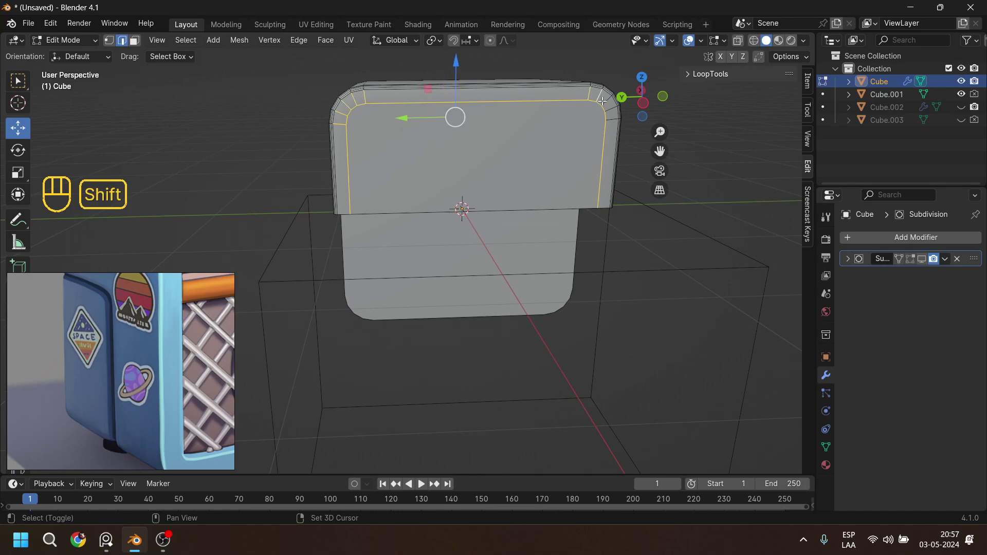
left_click(606, 103, "shift")
left_click(610, 109, "shift")
left_click(612, 120, "shift")
middle_click_drag(580, 184, 479, 181)
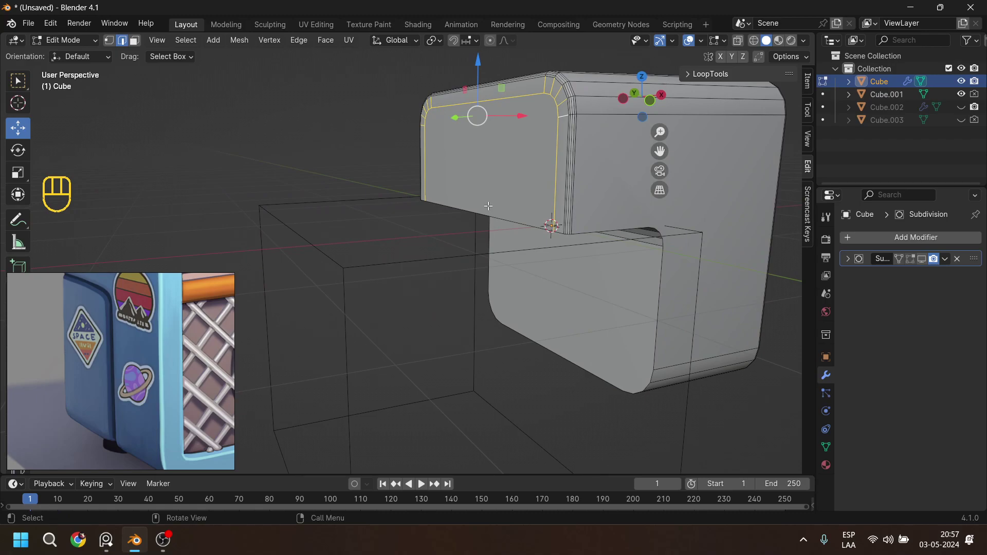
key("x")
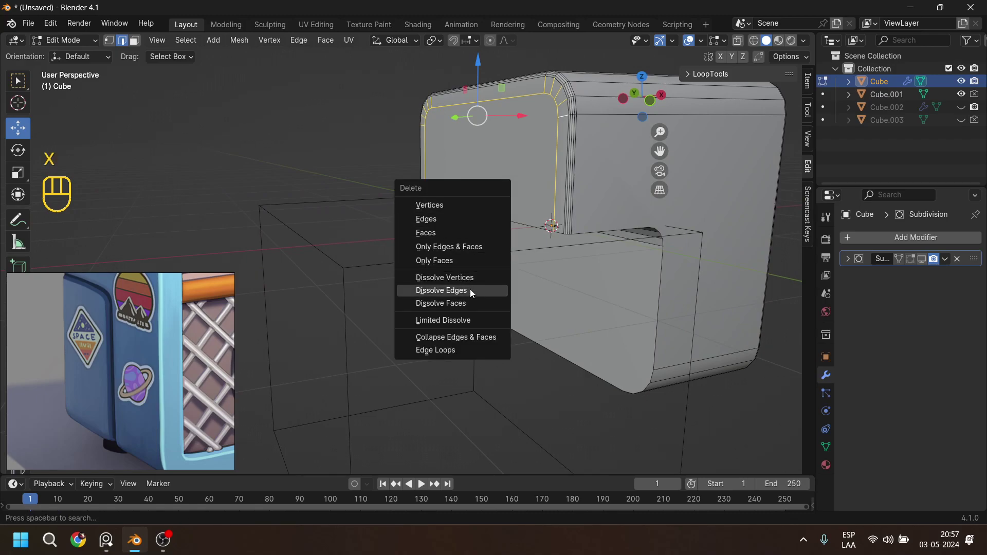
left_click(470, 291)
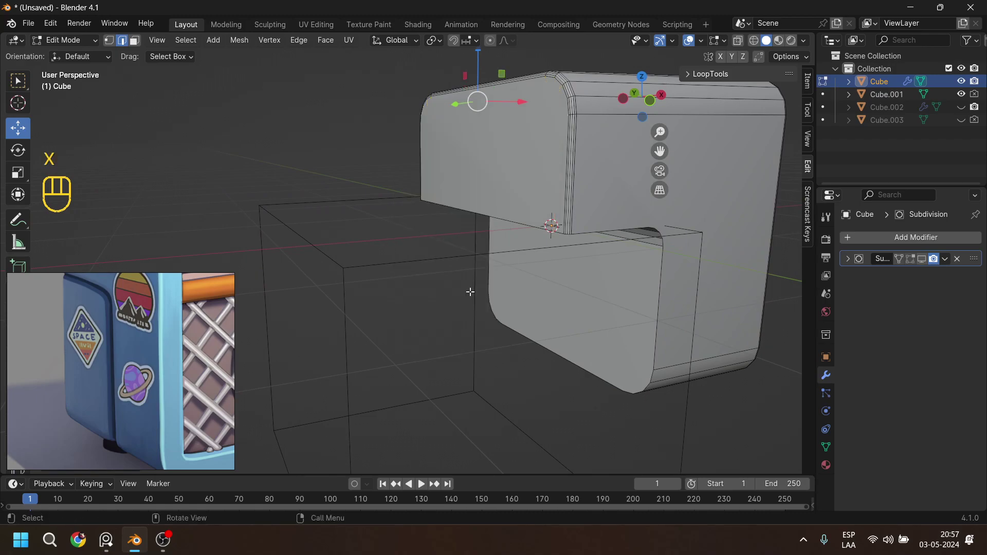
Add a Bevel modifier to the radio body.
middle_click_drag(498, 270, 459, 208)
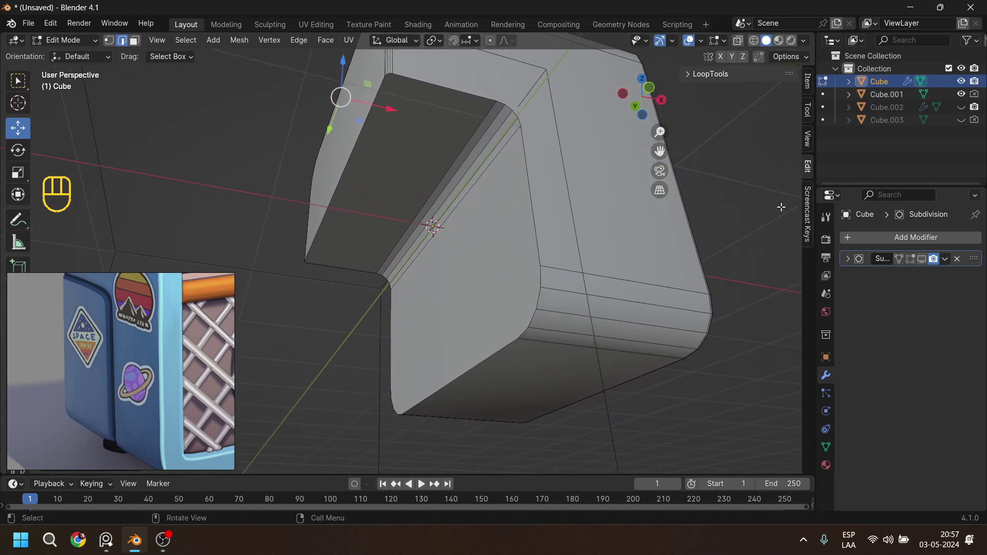
left_click(852, 235)
mouse_move(834, 235)
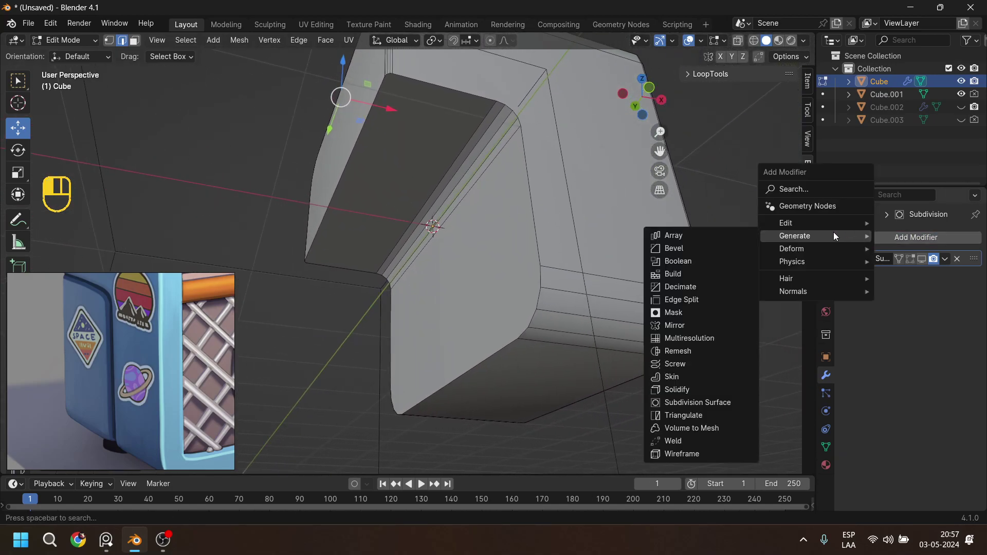
left_click(702, 250)
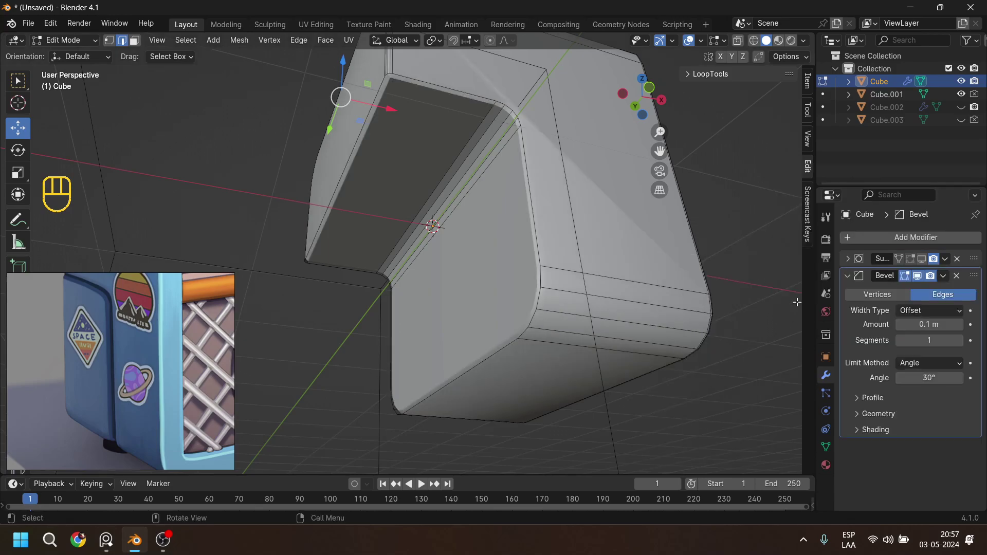
Move the Bevel modifier above the Subdivision modifier in the radio body's modifier stack.
left_click(846, 277)
left_click_drag(973, 276, 973, 258)
middle_click_drag(518, 146, 507, 263)
scroll(551, 222, "down", 2)
scroll(549, 235, "up", 4)
left_click(847, 261)
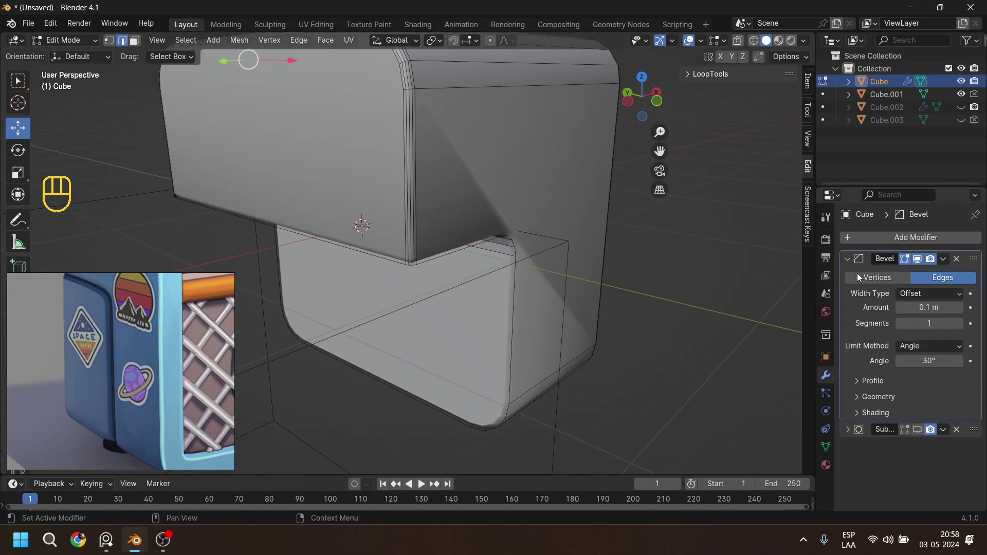
Set the Bevel modifier's amount to 0.017 m with 3 segments and return to Object Mode.
left_click_drag(925, 307, 920, 307)
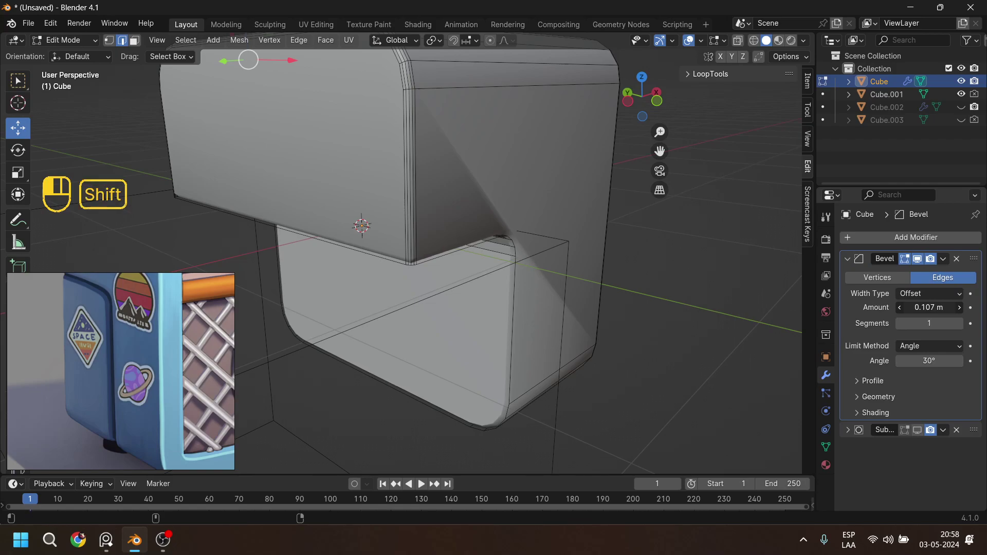
left_click(959, 323)
left_click(959, 324)
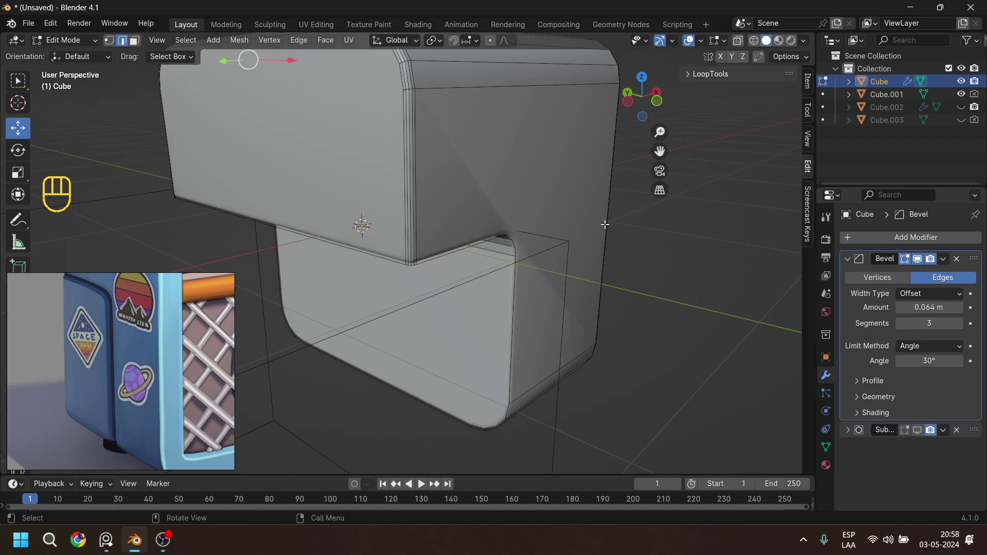
scroll(499, 232, "down", 2)
middle_click_drag(499, 232, 437, 214)
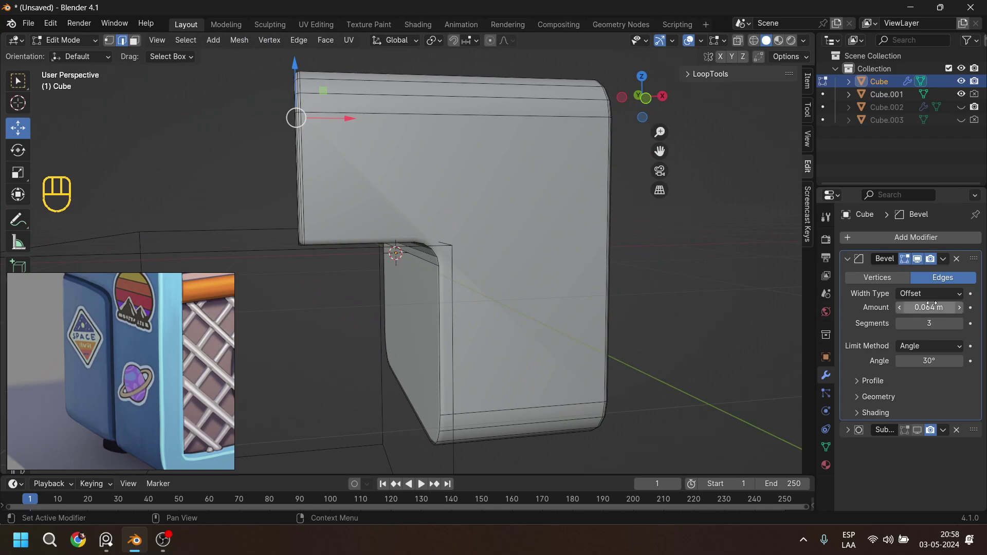
mouse_move(928, 308)
left_mouse_down("shift")
mouse_move(914, 307)
mouse_move(924, 308)
left_mouse_up("shift")
key("Tab")
middle_click_drag(519, 269, 594, 247)
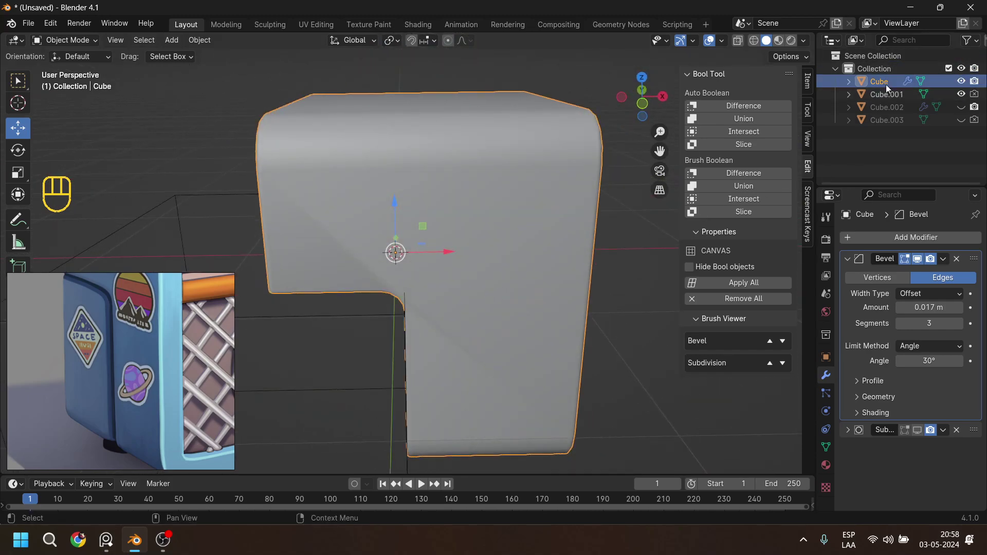
Hide the Cube.001 cutter and rename the radio body as "parte 1".
left_click(892, 97)
scroll(461, 143, "down", 2)
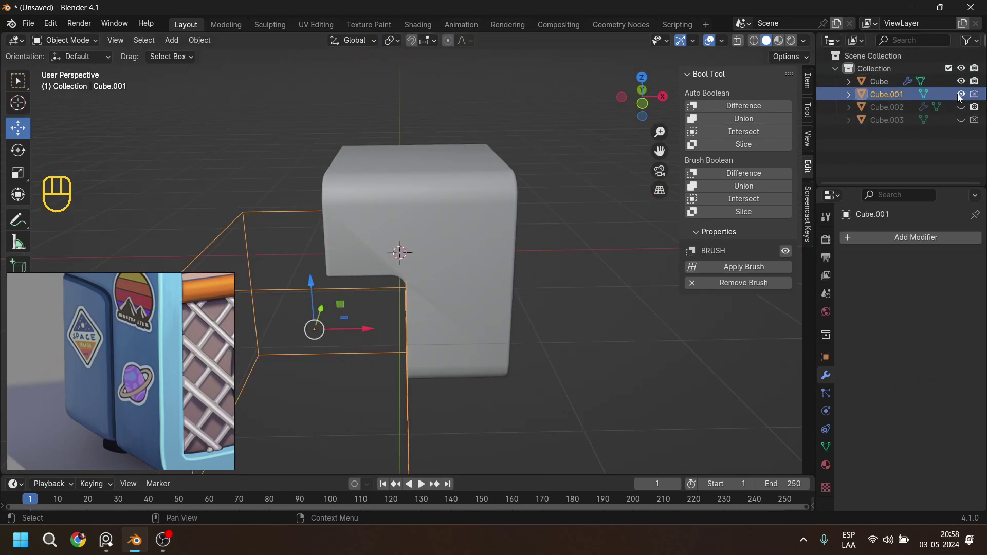
key("h")
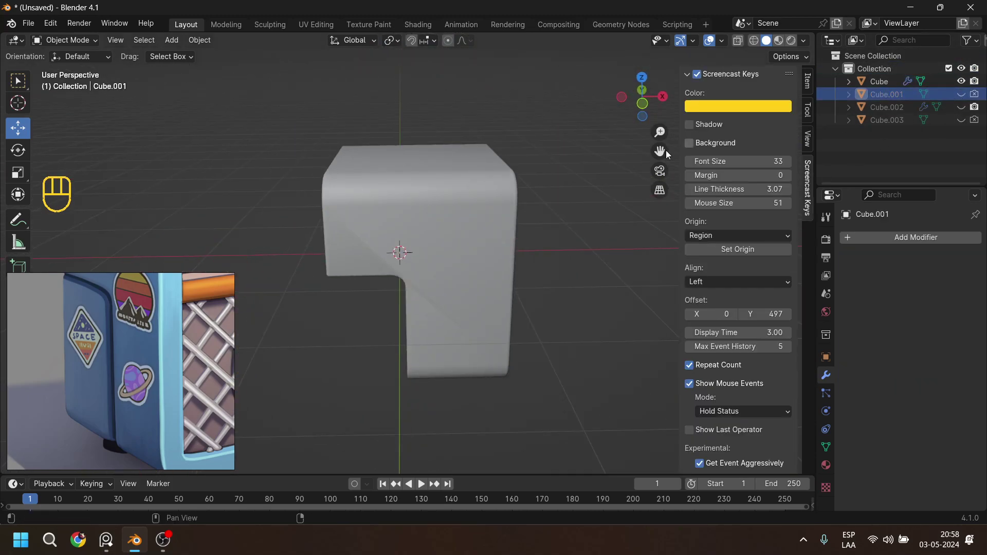
double_click(878, 81)
type("parte 1")
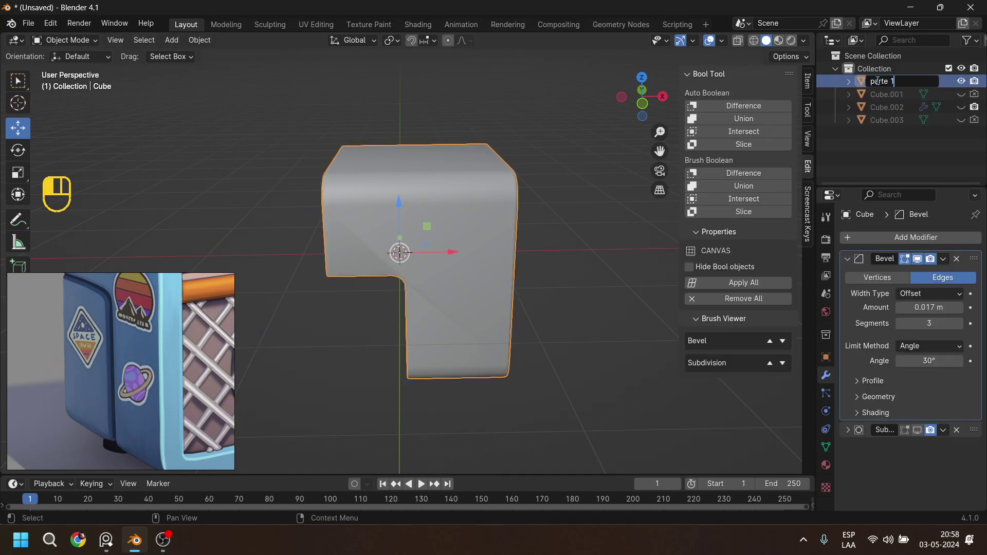
key("Return")
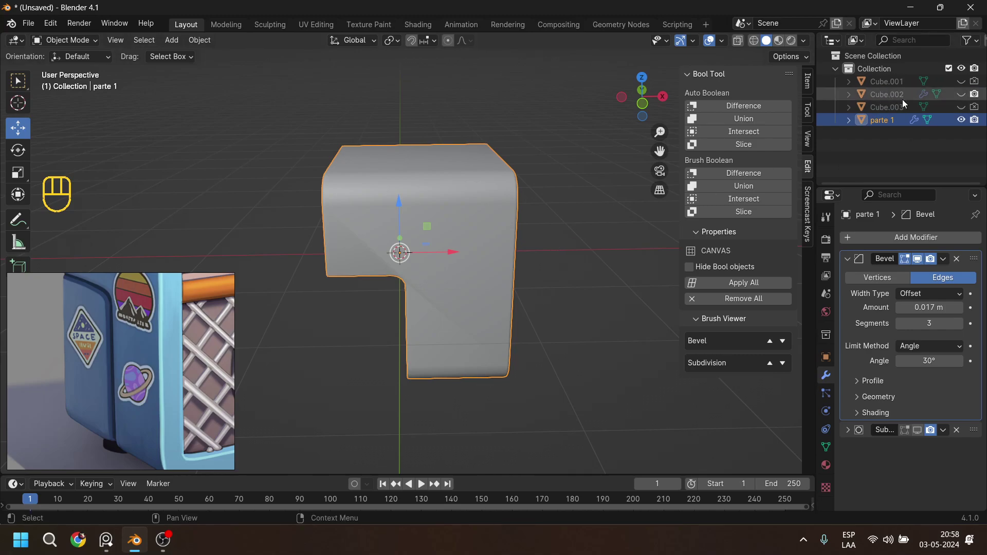
Unhide Cube.001, Cube.002 and Cube.003 in the viewport, and hide "parte 1".
left_click_drag(964, 98, 962, 107)
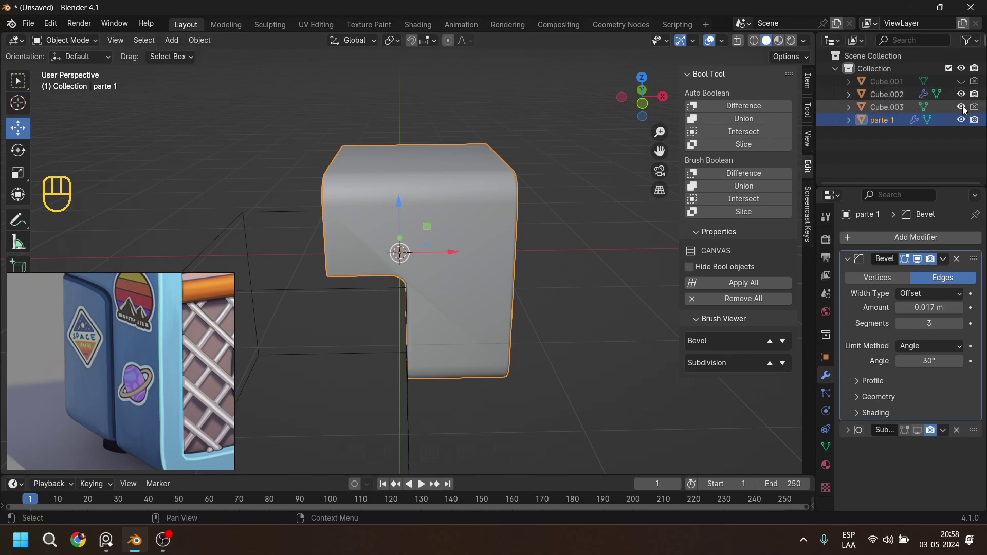
middle_click_drag(521, 285, 569, 223, "shift")
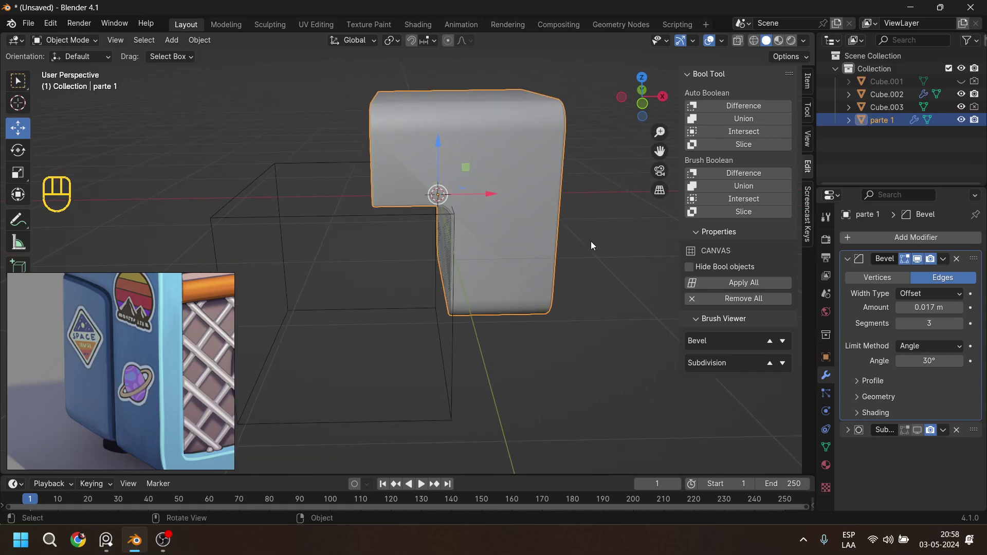
left_click(961, 81)
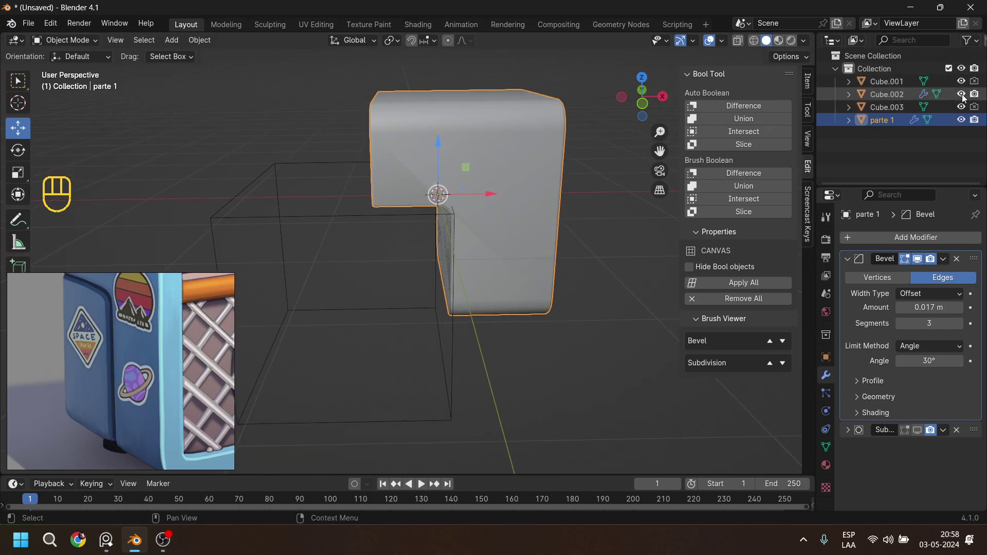
left_click(961, 120)
middle_click_drag(652, 196, 457, 223)
middle_click_drag(535, 225, 512, 251, "shift")
Hide the Cube.001 cutter in the viewport, leaving Cube.002 and Cube.003 shown.
left_click(352, 216)
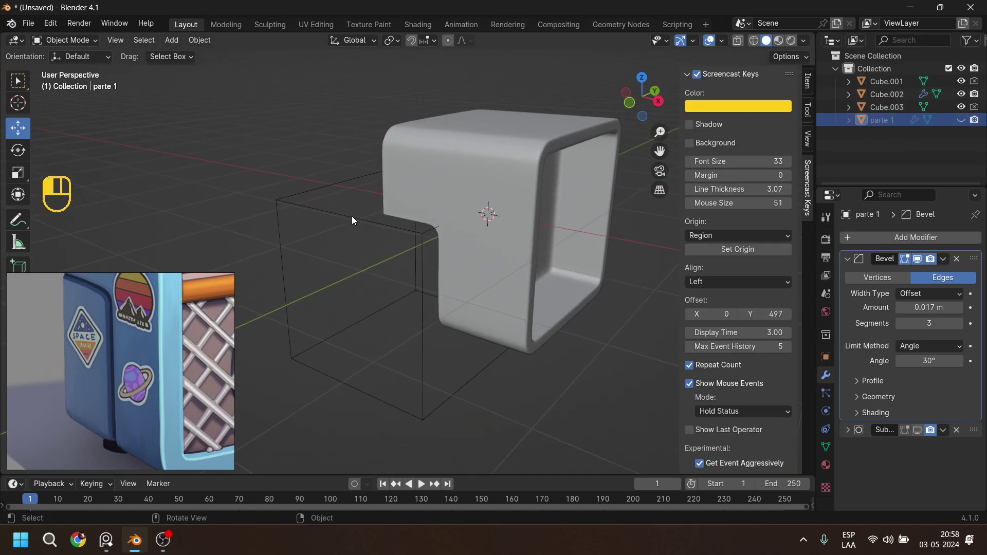
left_click(892, 93, "shift")
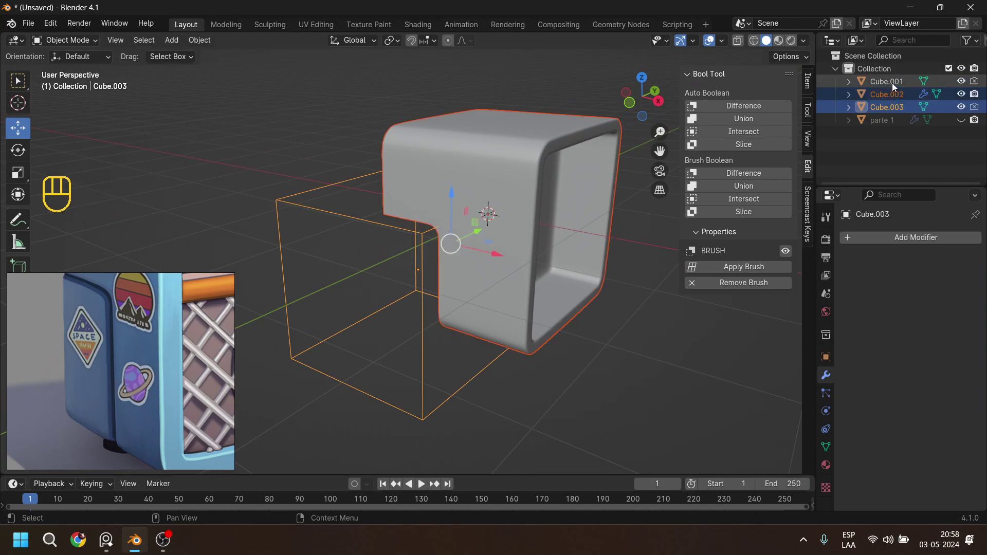
left_click(892, 83)
left_click(961, 81)
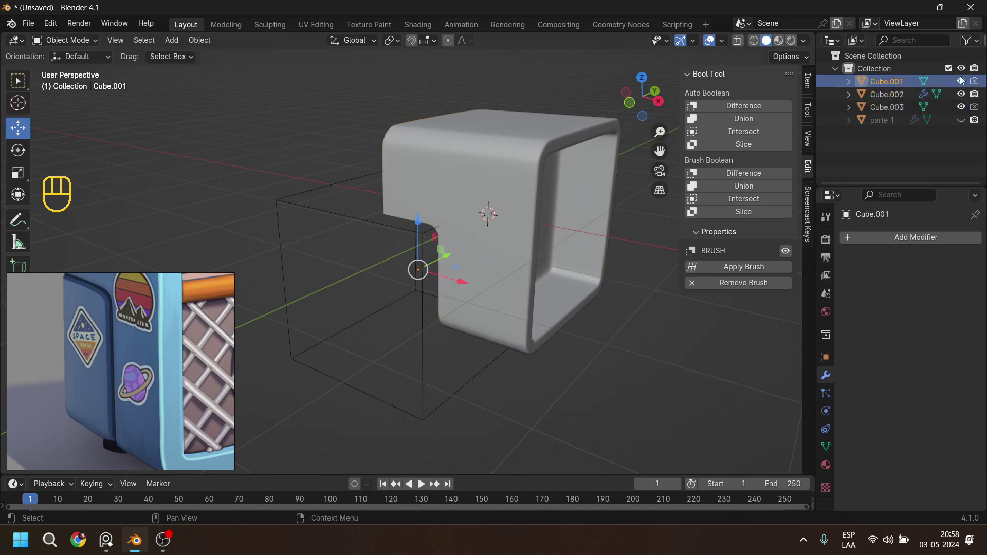
Remove the Difference boolean modifier that uses Cube.003 from Cube.002.
middle_click_drag(478, 123, 486, 186)
left_click(488, 180)
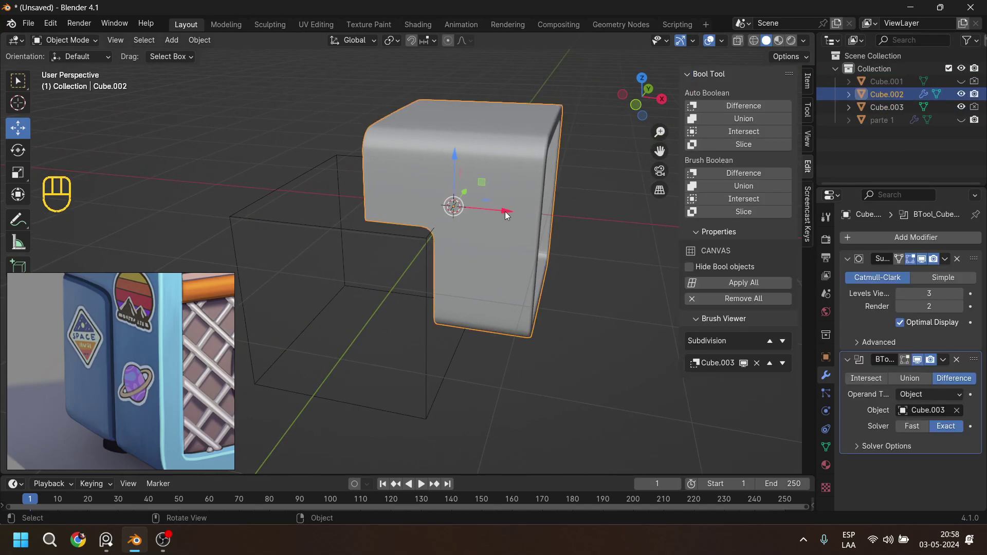
key("shift")
left_click(366, 230, "shift")
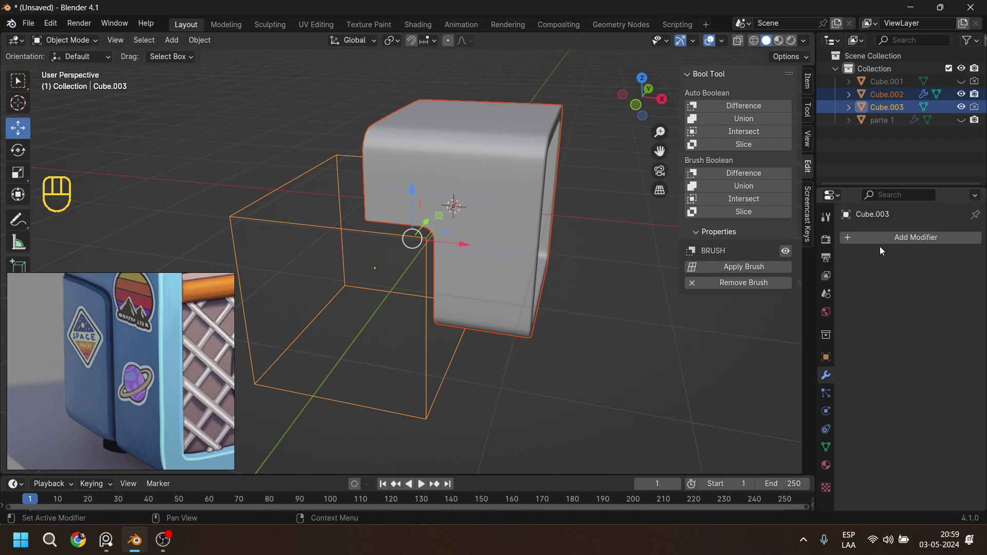
left_click(473, 154)
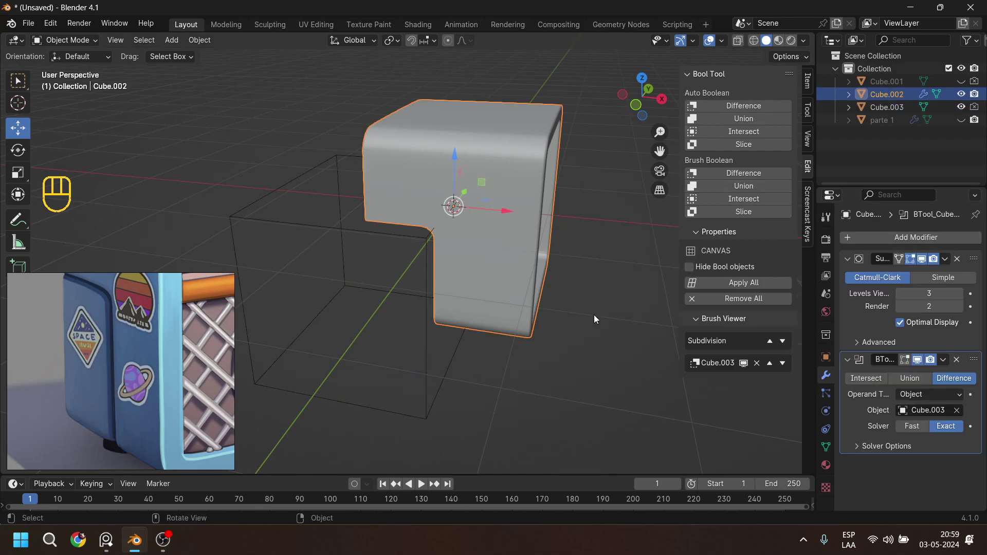
left_click(956, 359)
Try a Brush Difference cut of Cube.002 with the wireframe cube Cube.003, and undo it.
left_click_drag(297, 165, 278, 300)
left_click(514, 236, "shift")
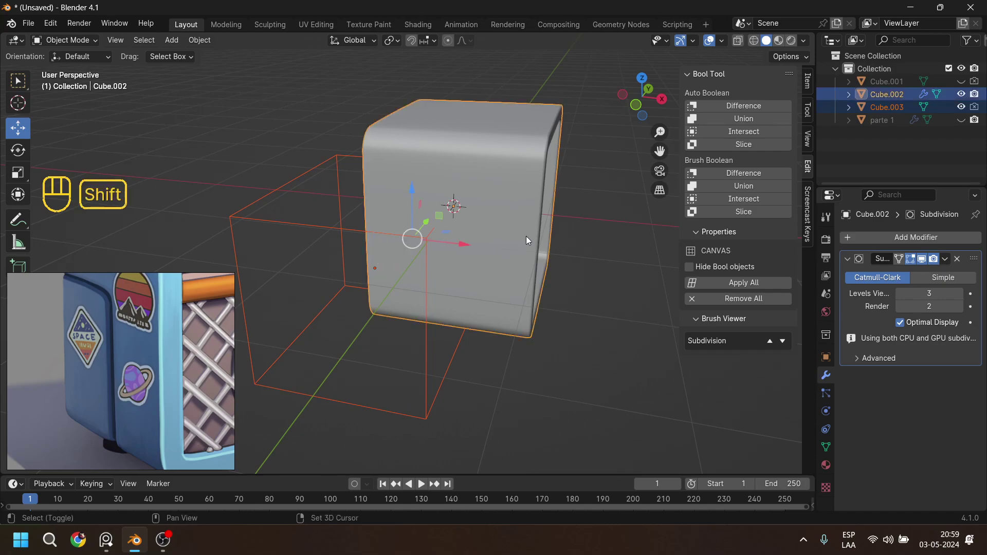
left_click(754, 175)
key("ctrl+z")
left_click(600, 236)
left_click(511, 190)
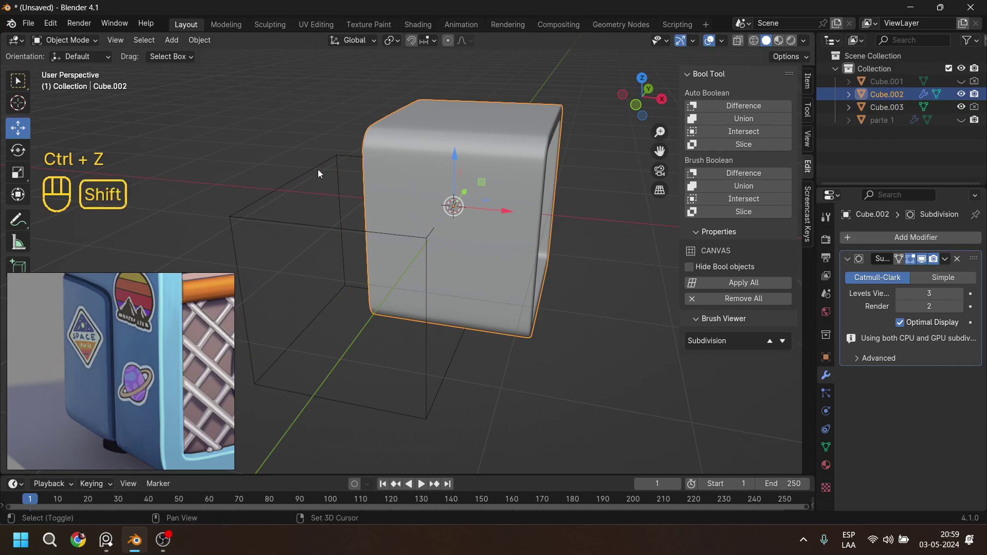
left_click_drag(286, 178, 576, 244, "shift")
left_click(738, 175)
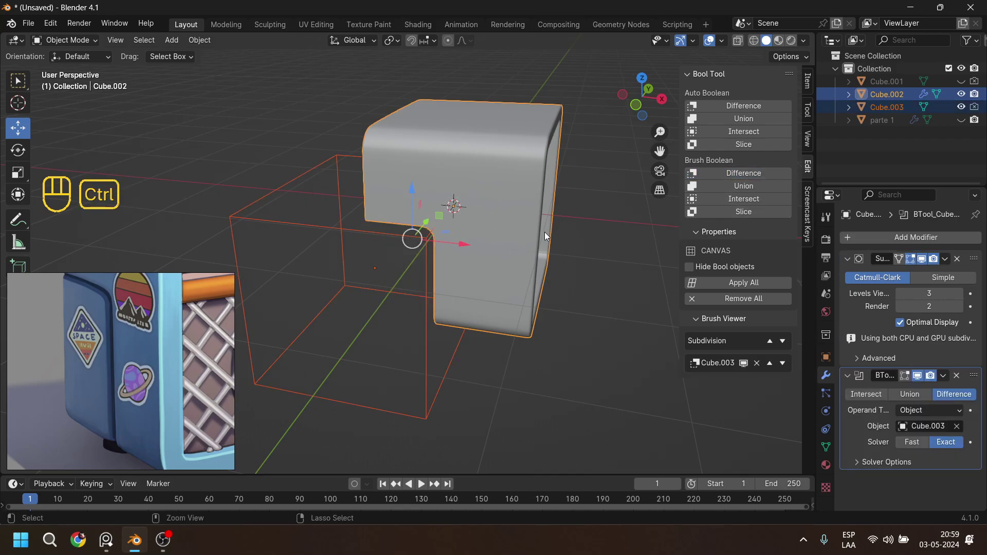
key("ctrl+z")
Reselect Cube.003 followed by Cube.002, try the Brush Difference once more, and undo it.
left_click(583, 297)
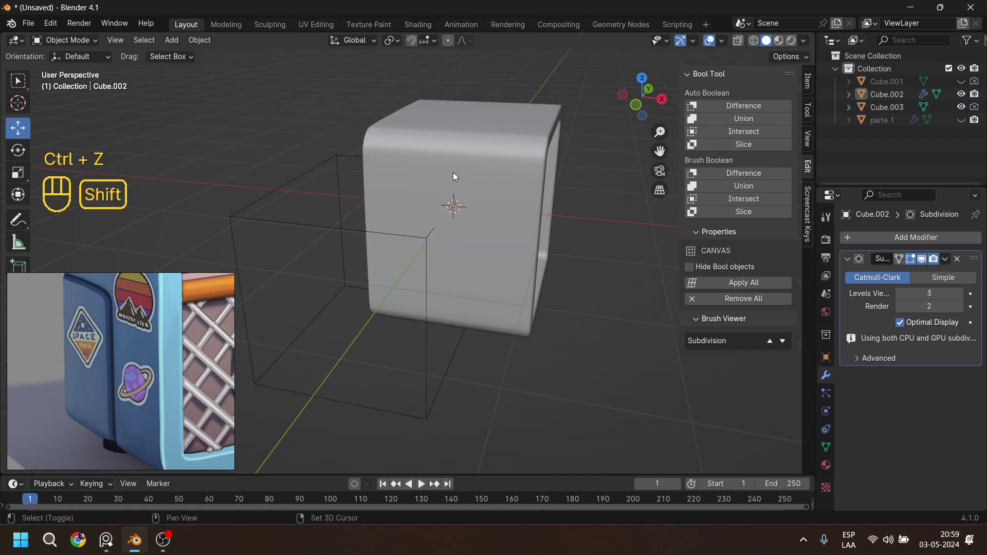
left_click(318, 227)
left_click(464, 182, "shift")
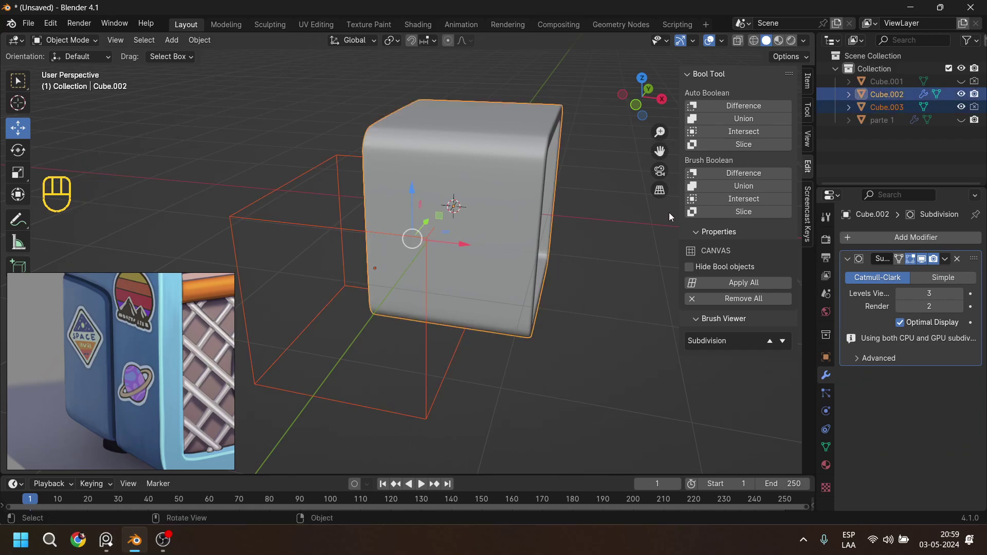
left_click(607, 241)
left_click(321, 227)
left_click(495, 174, "shift")
left_click(743, 173)
key("ctrl+z")
key("ctrl+z")
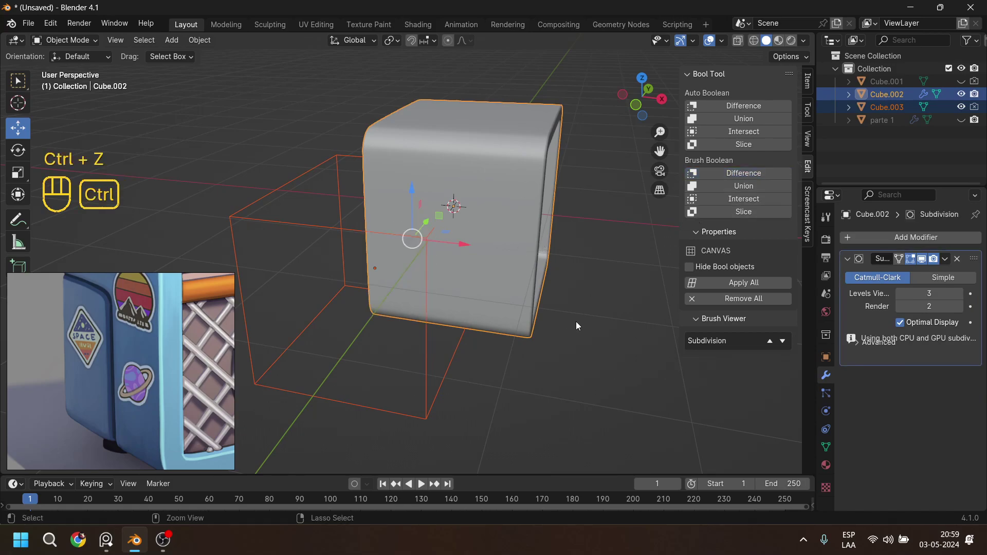
Try a Brush Slice on Cube.002 and Cube.003 with Cube.003 as the active object, and undo it.
left_click(476, 174)
left_click(331, 224, "shift")
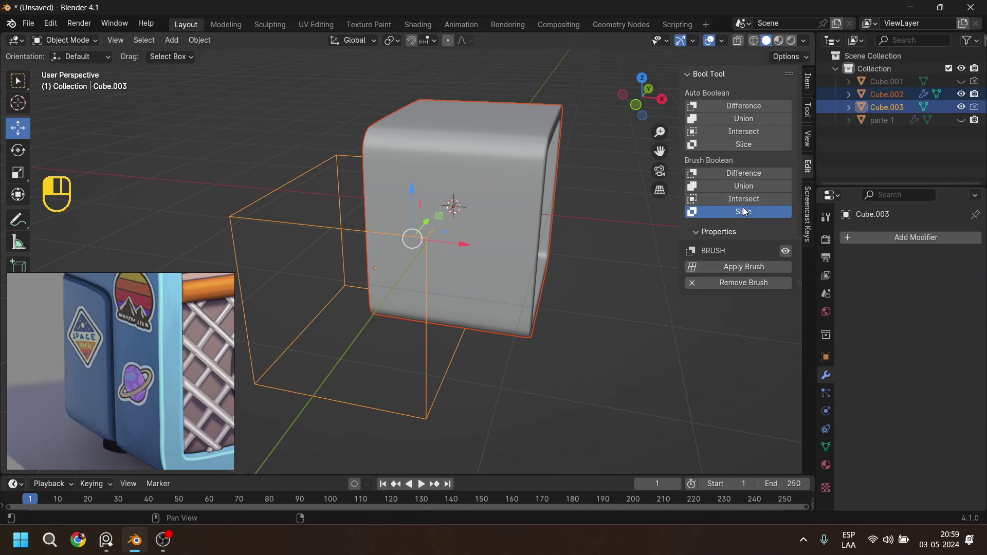
left_click(745, 212)
mouse_move(561, 358)
middle_mouse_down()
mouse_move(501, 344)
mouse_move(544, 350)
middle_mouse_up()
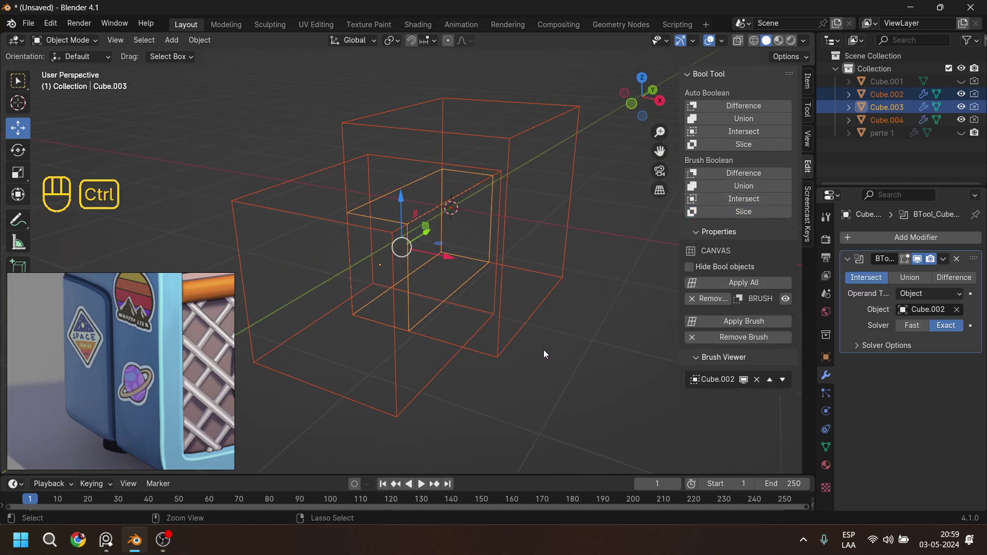
key("ctrl+z")
key("ctrl+z")
key("ctrl+z")
key("ctrl+z")
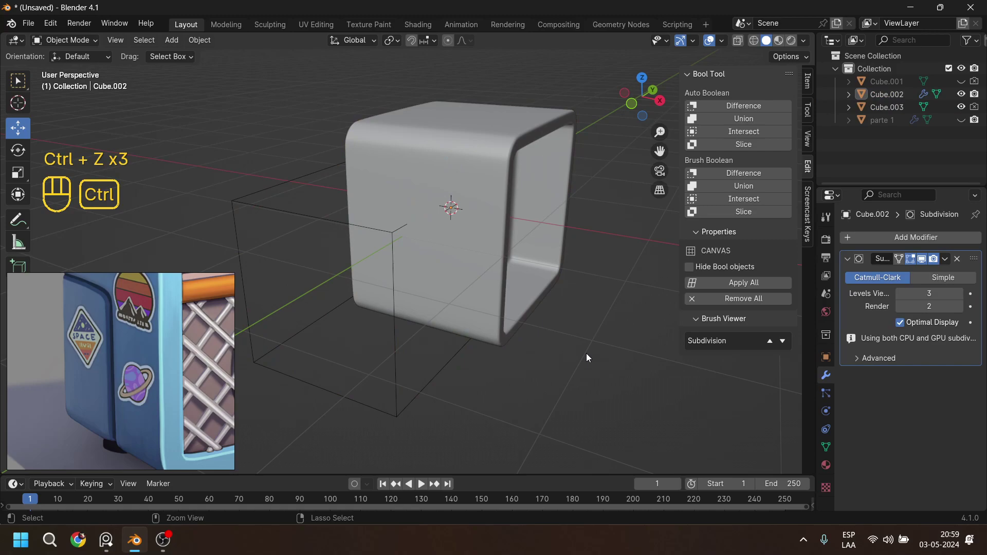
Set the viewport display of Cube.002 to Solid in its object properties.
left_click(501, 393)
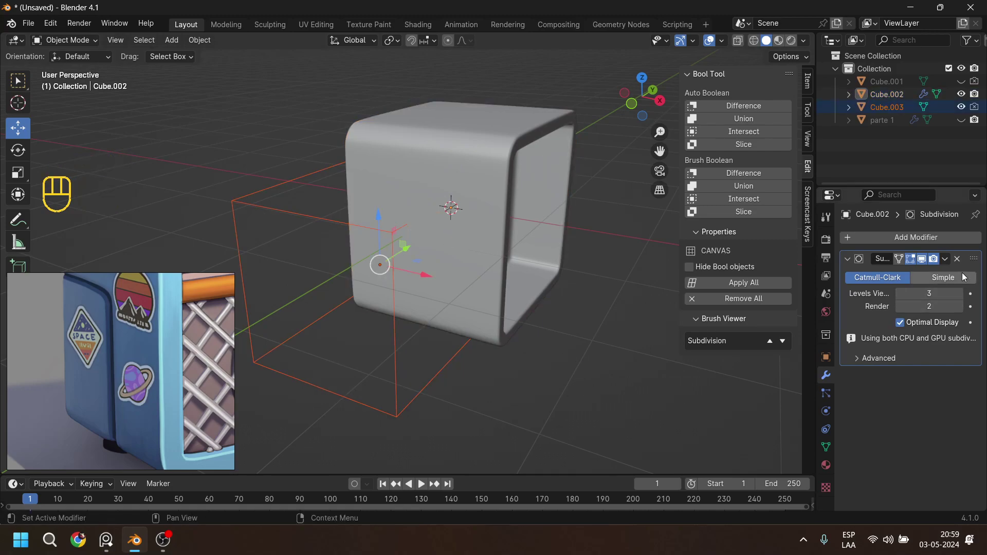
middle_click_drag(619, 299, 575, 325)
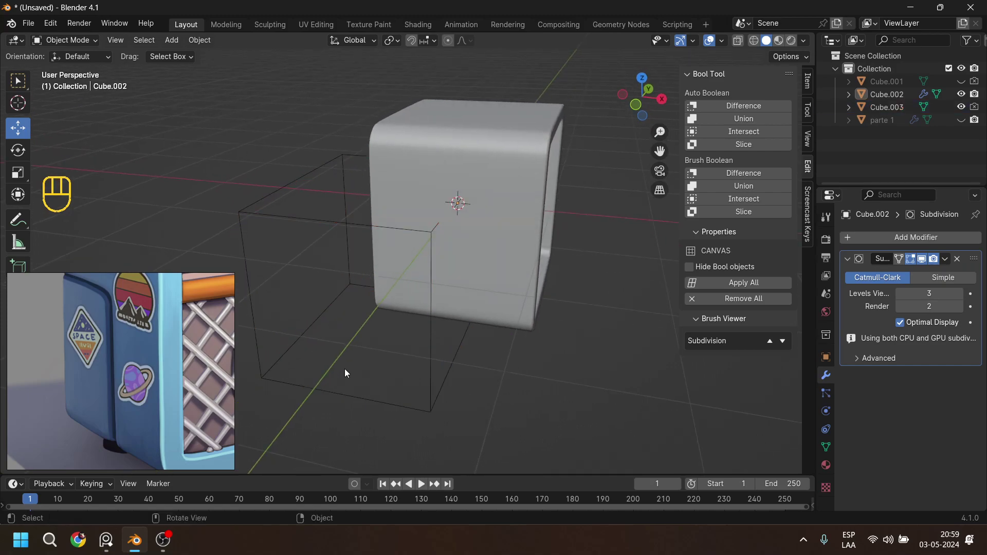
left_click(826, 356)
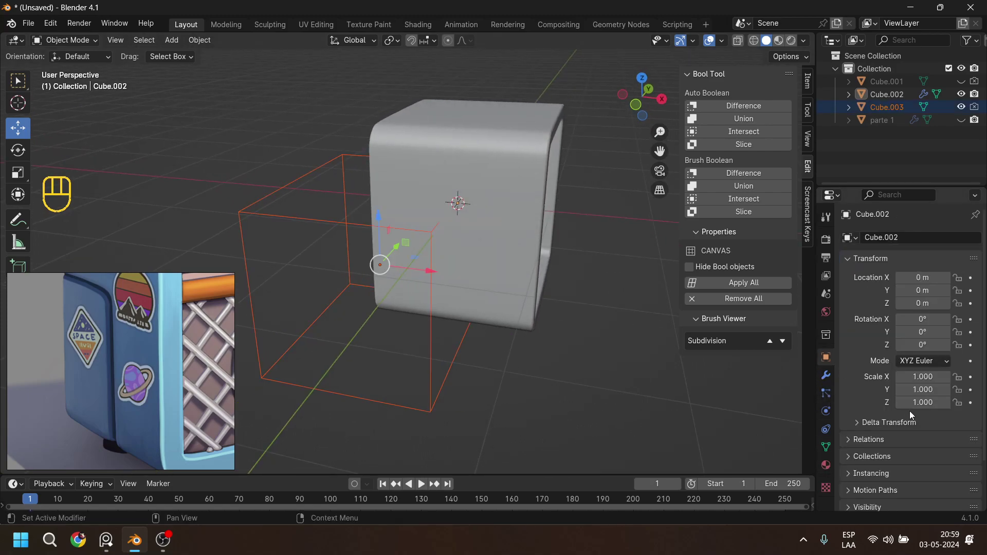
scroll(908, 412, "down", 3)
left_click(853, 451)
scroll(914, 418, "down", 3)
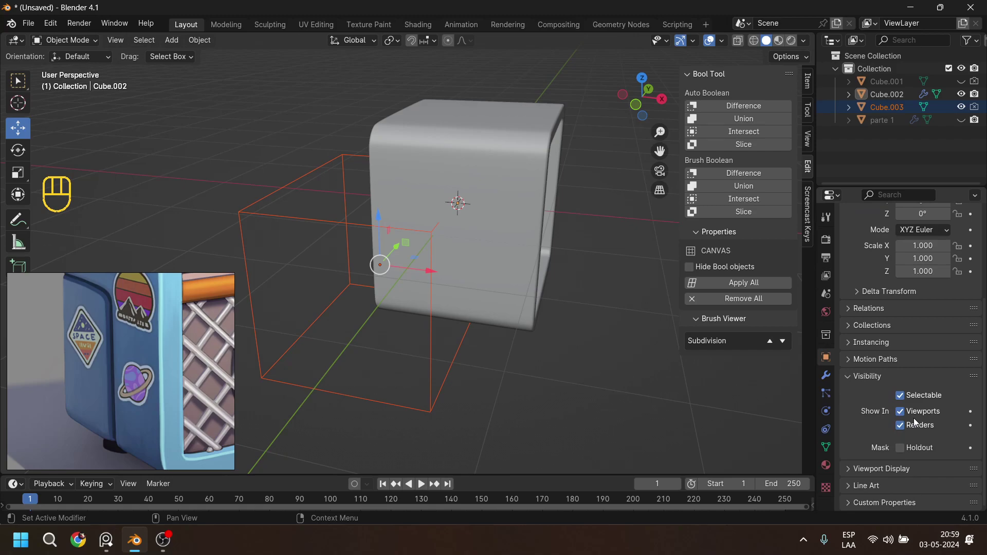
left_click(852, 468)
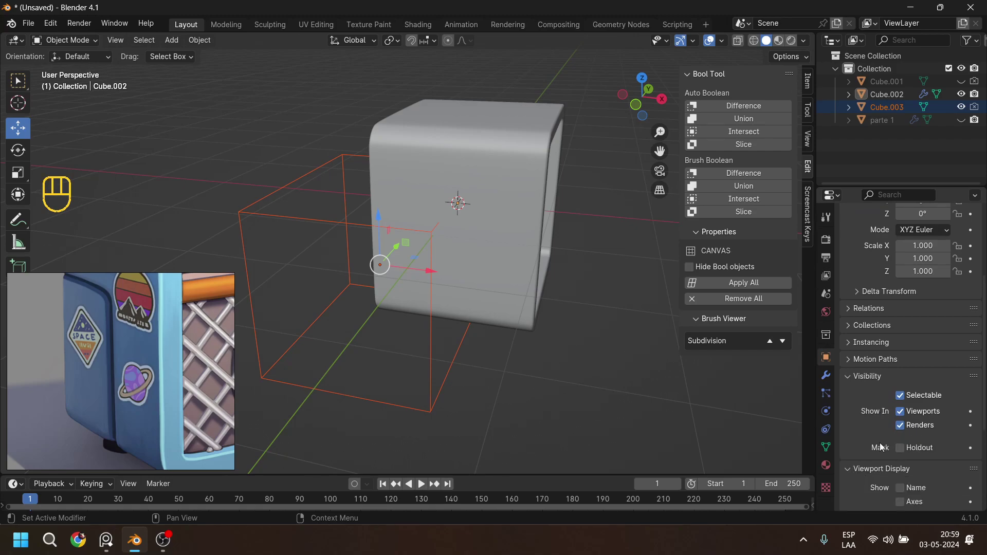
scroll(904, 449, "down", 5)
left_click(937, 450)
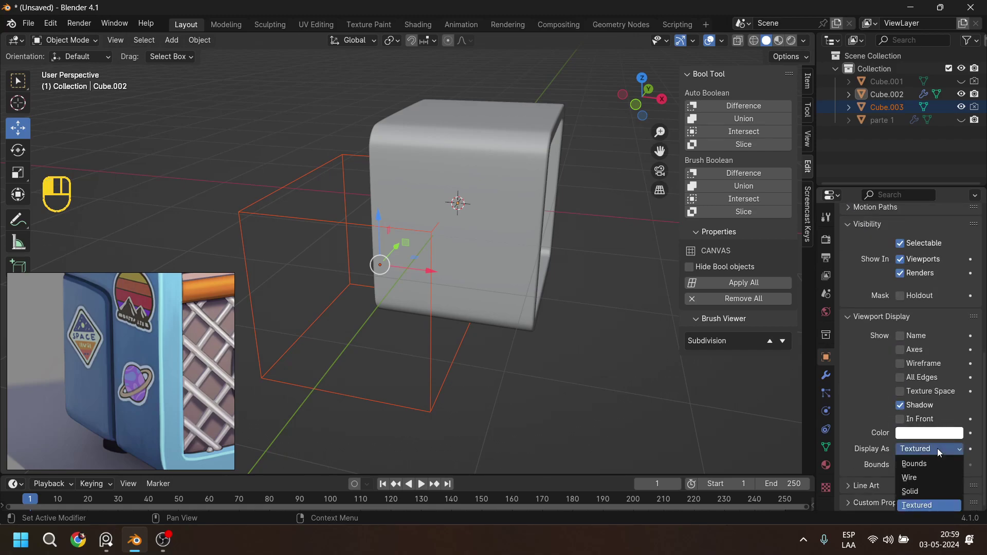
left_click(933, 489)
left_click(689, 410)
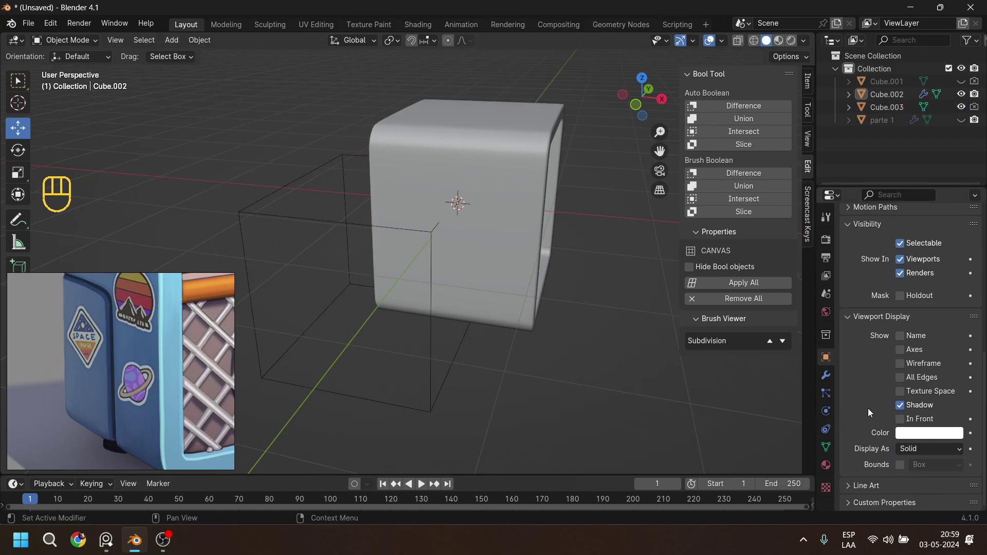
Try the Wire and Textured viewport display types on Cube.002, and return it to Solid.
left_click(905, 406)
left_click(920, 449)
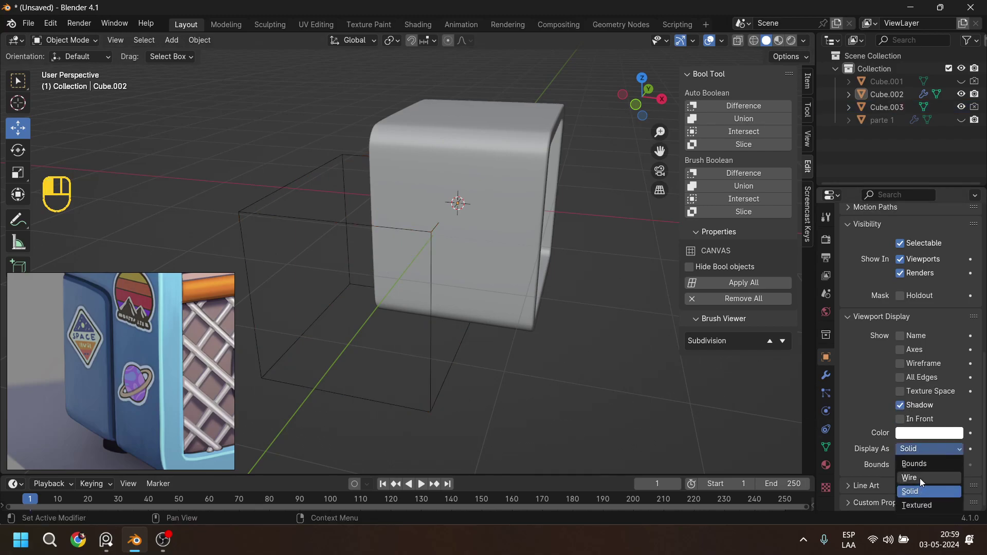
left_click(919, 478)
left_click(923, 449)
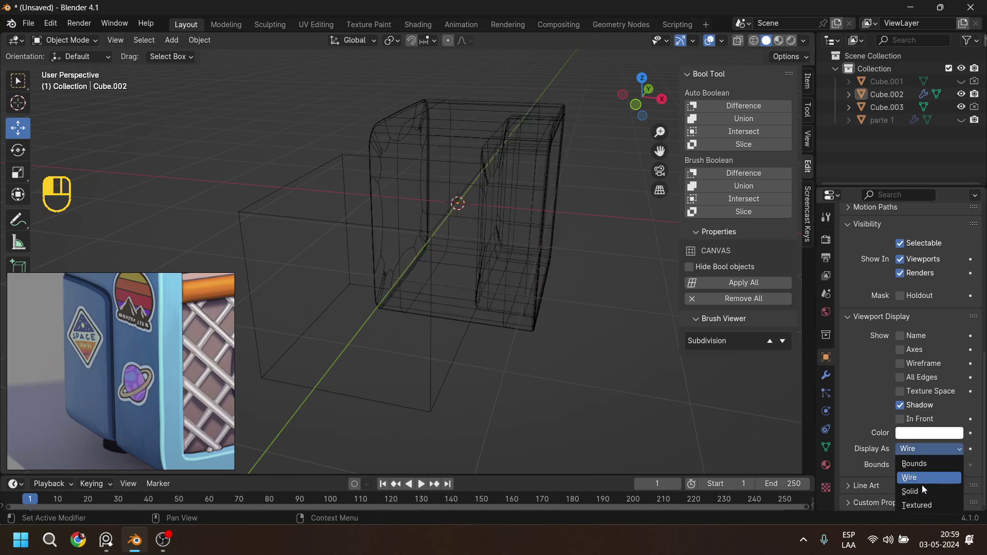
left_click(920, 492)
left_click_drag(423, 355, 451, 367)
left_click(934, 450)
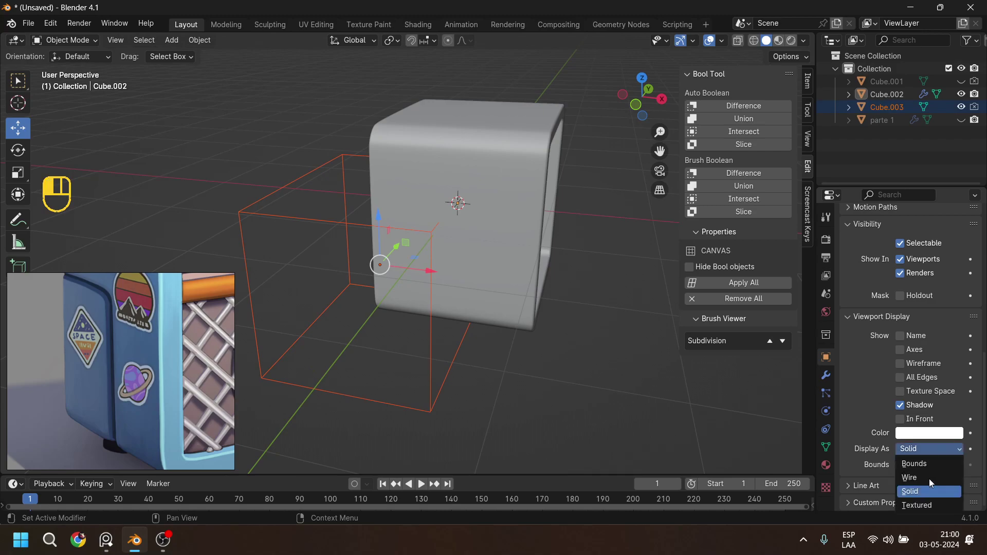
left_click(923, 506)
left_click(916, 450)
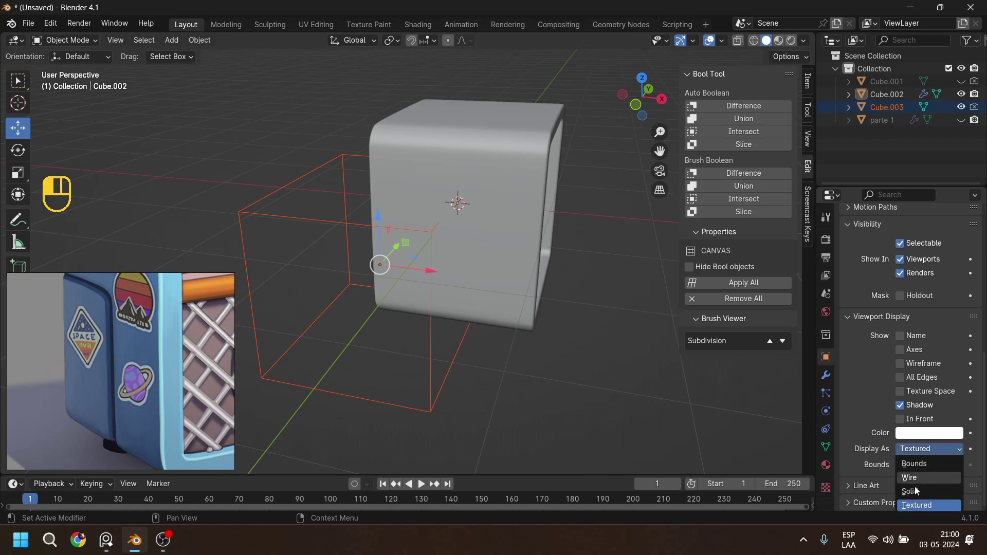
left_click(914, 492)
left_click(611, 384)
Restore Cube.003 from a wireframe brush to a Textured object, and Brush Intersect the active Cube.002 with it.
left_click(886, 109)
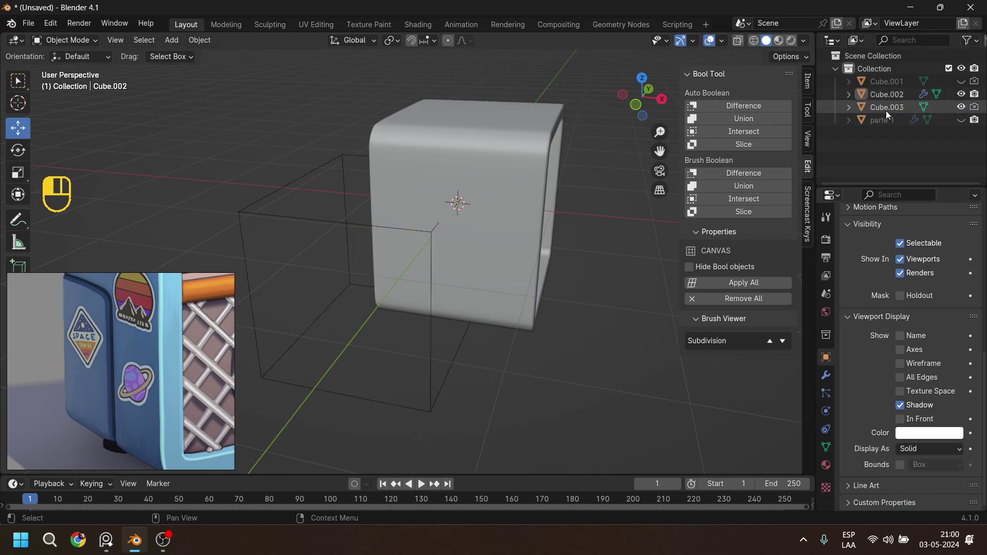
left_click(739, 285)
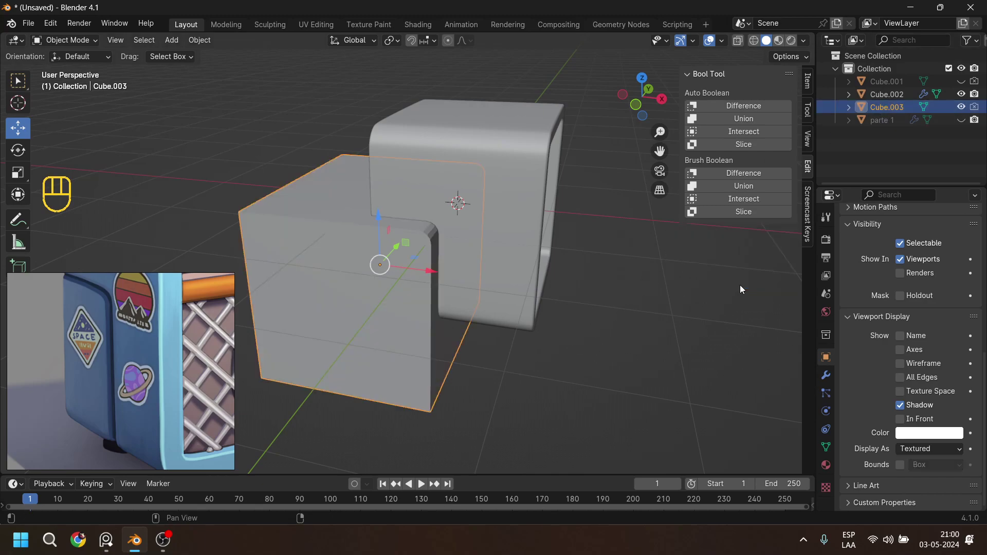
left_click(560, 390)
left_click(441, 279)
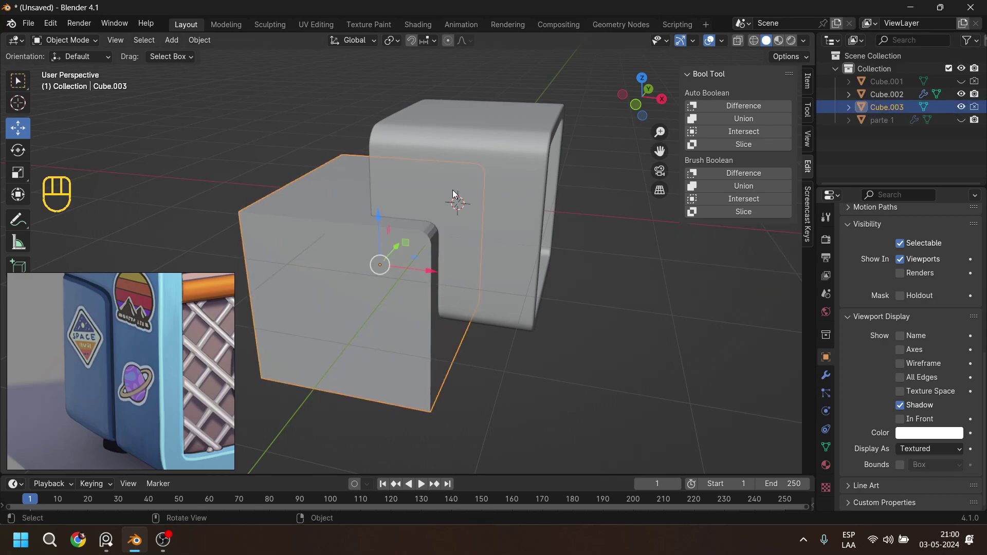
left_click(507, 172, "shift")
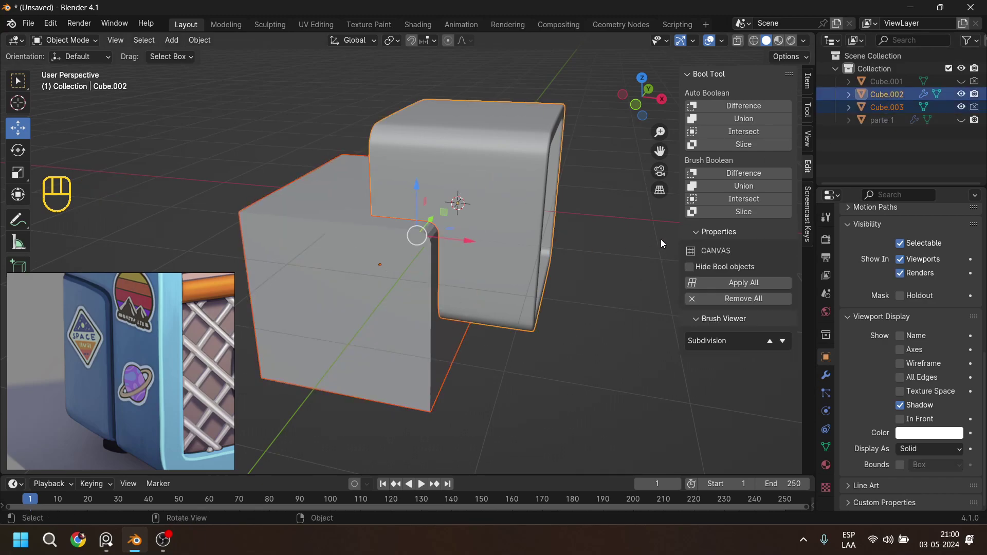
left_click(754, 199)
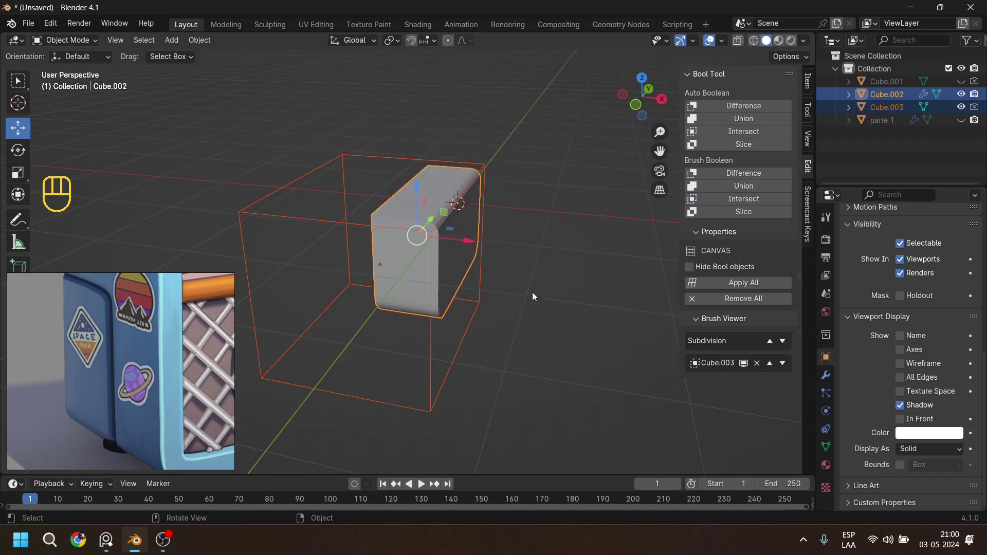
left_click(538, 333)
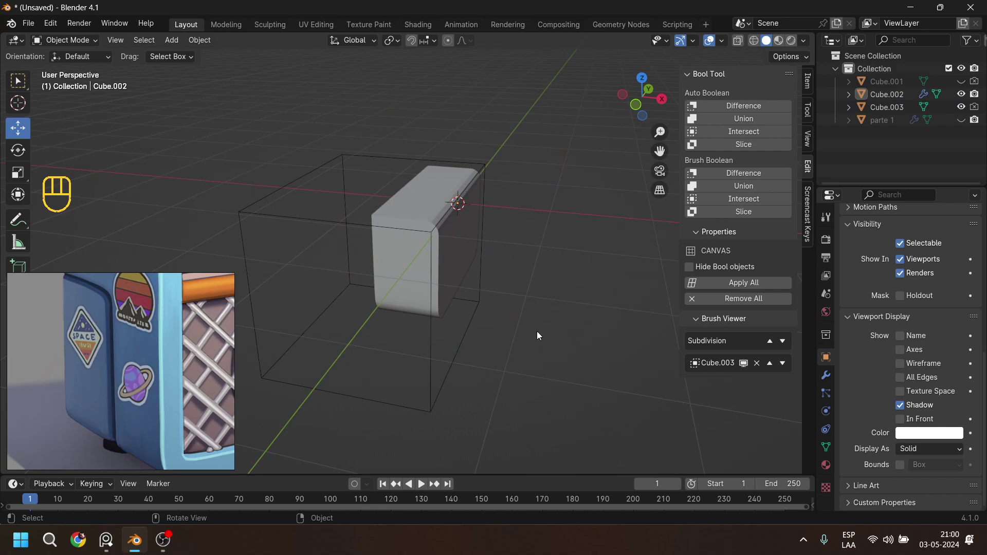
Apply the Intersect boolean modifier on Cube.002 and delete the wireframe cutter Cube.003.
left_click(423, 205)
left_click(825, 375)
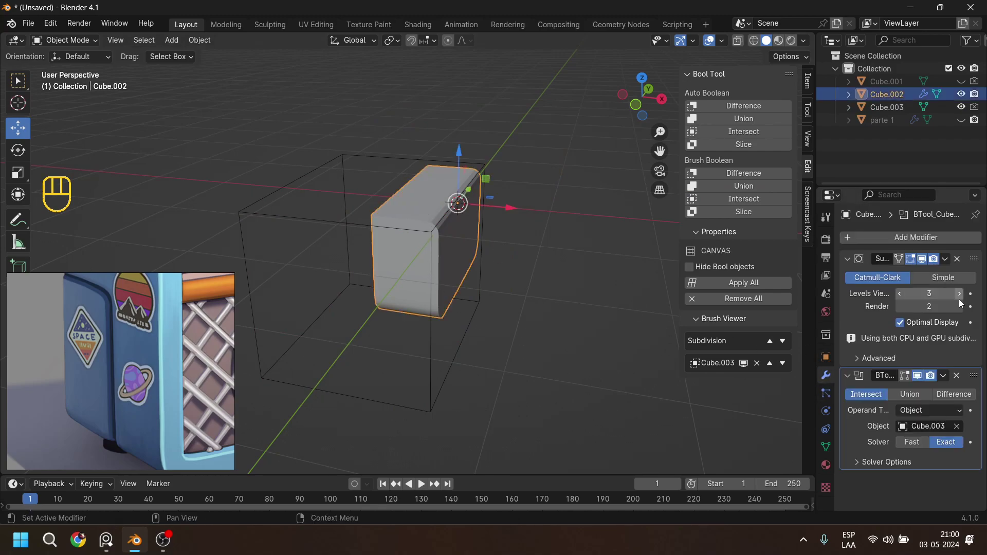
left_click(943, 376)
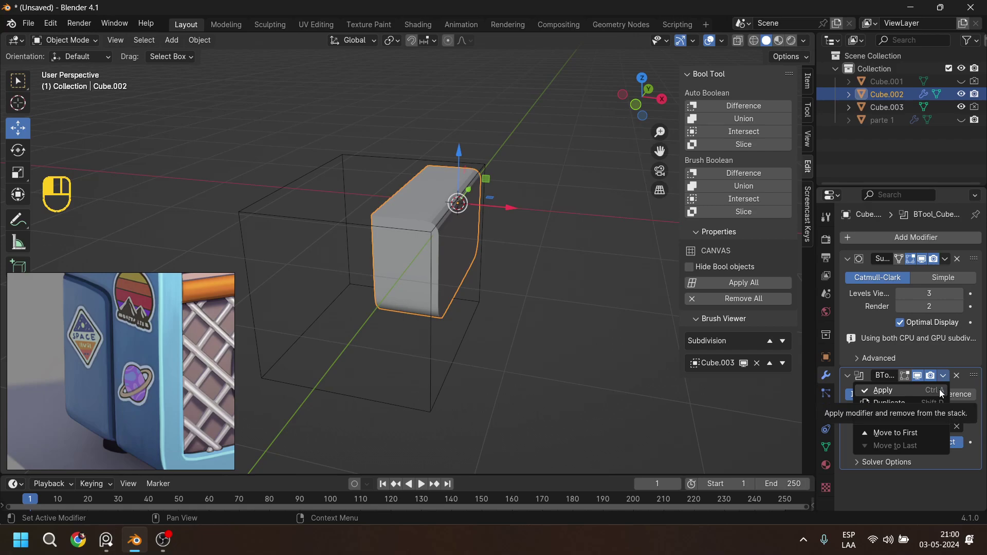
left_click(939, 390)
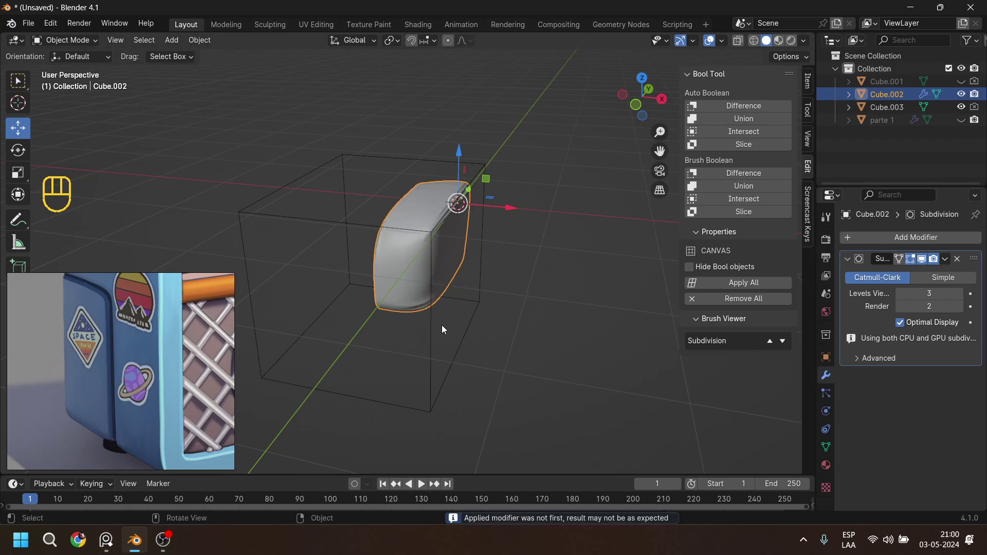
left_click(330, 343)
key("x")
left_click(559, 348)
Enter Edit Mode on Cube.002 and select the inner edge loop outlining its large side face.
left_click(448, 248)
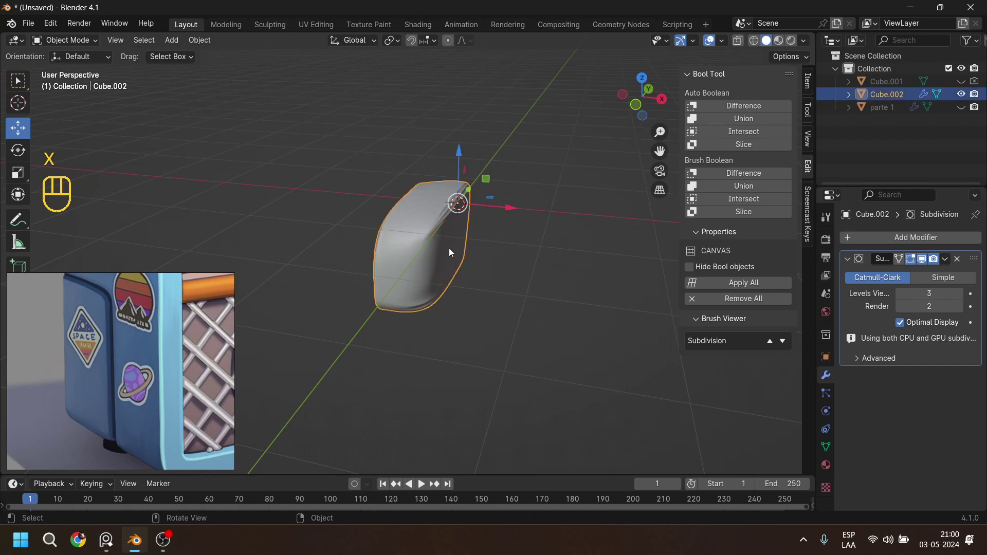
key("Tab")
scroll(457, 255, "up", 5)
middle_click_drag(555, 220, 563, 277)
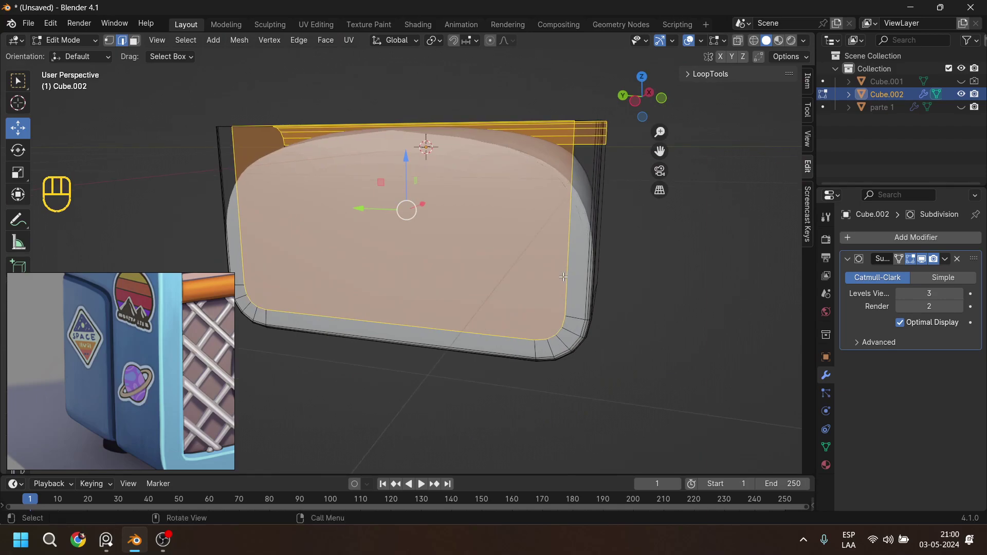
left_click(565, 276)
middle_click_drag(252, 233, 298, 207, "shift")
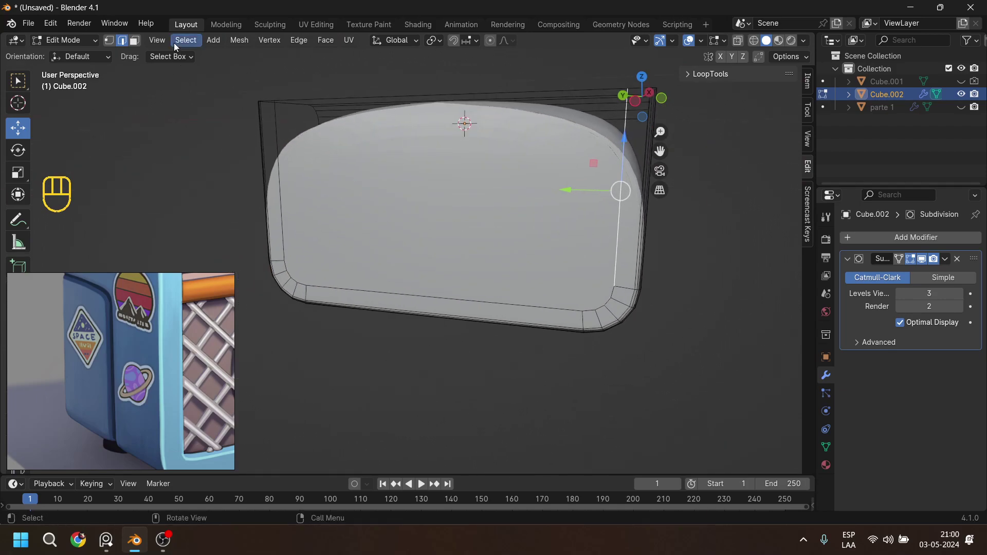
left_click(278, 184, "alt")
left_click(306, 185)
left_click(283, 154, "alt")
middle_click_drag(282, 153, 391, 188)
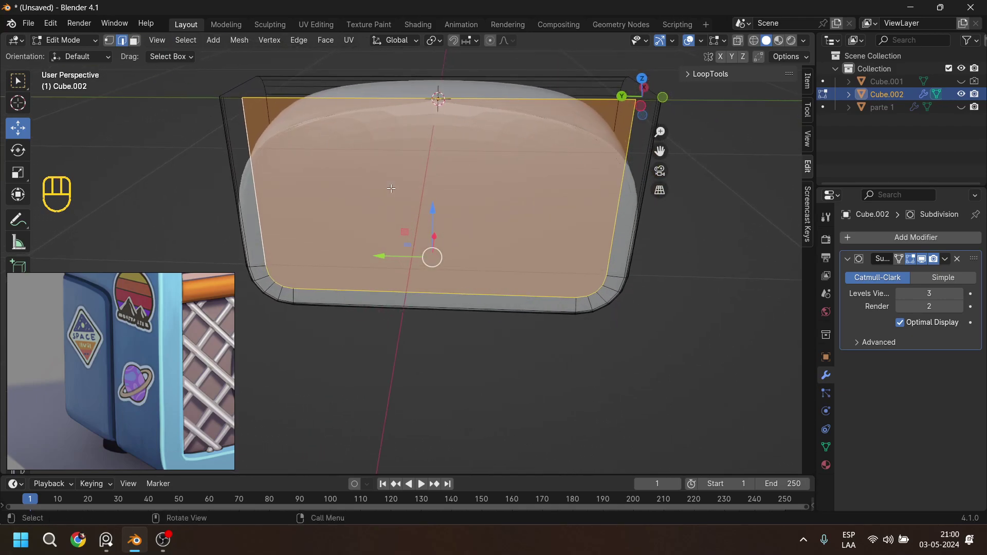
Select the side face's inner edge loop together with the short radial edges around one lower rounded corner.
left_click(258, 268, "alt")
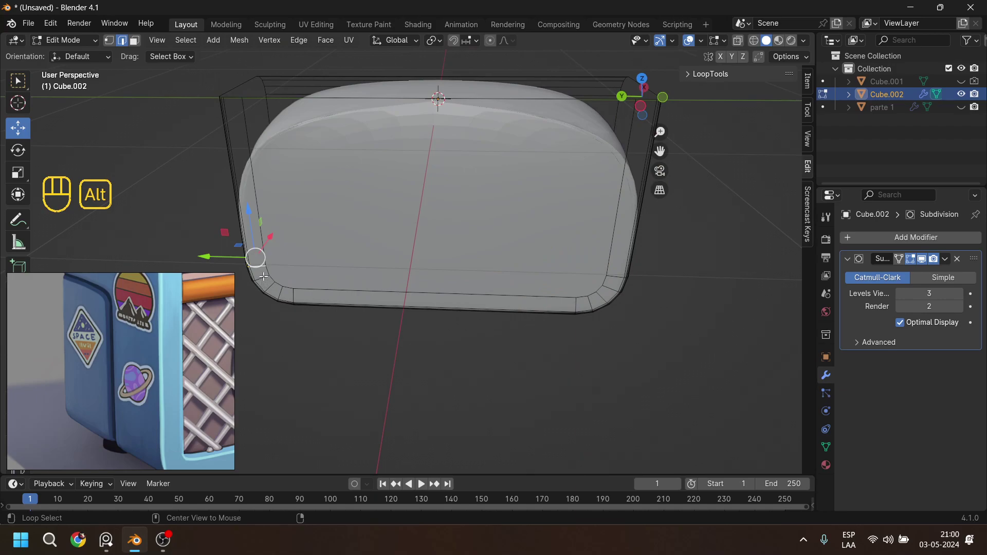
left_click(274, 280, "alt+shift")
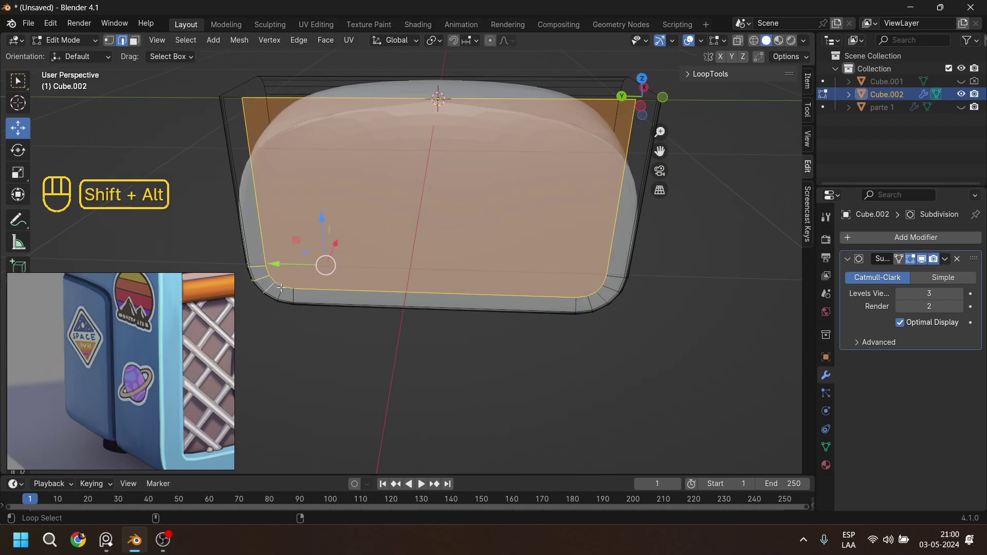
left_click(261, 269)
left_click(263, 278, "shift")
left_click(271, 286, "shift")
left_click(281, 292, "shift")
left_click(295, 295, "shift")
left_click(320, 289, "alt+shift")
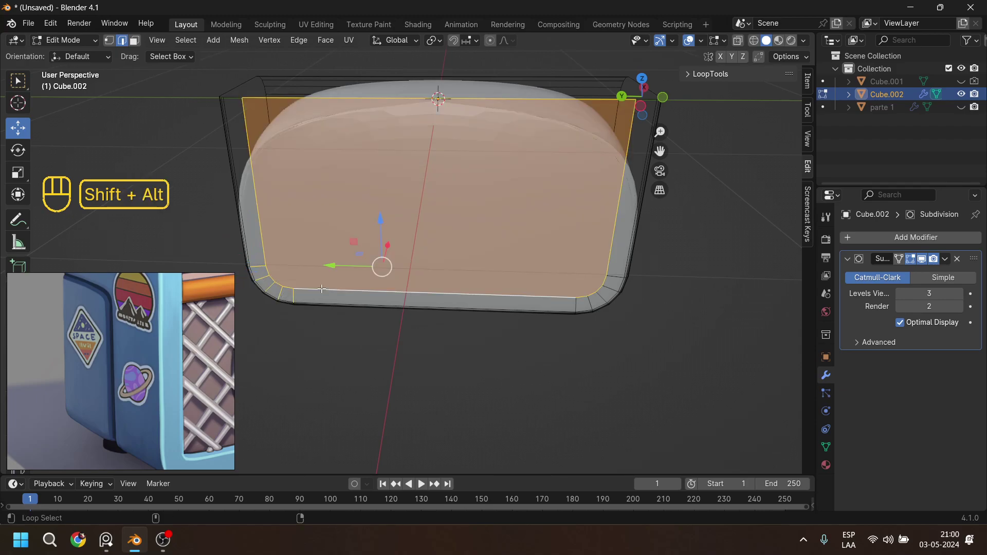
Add the short radial edges of the opposite lower corner to the selection and dissolve all selected edges.
left_click(574, 308, "alt")
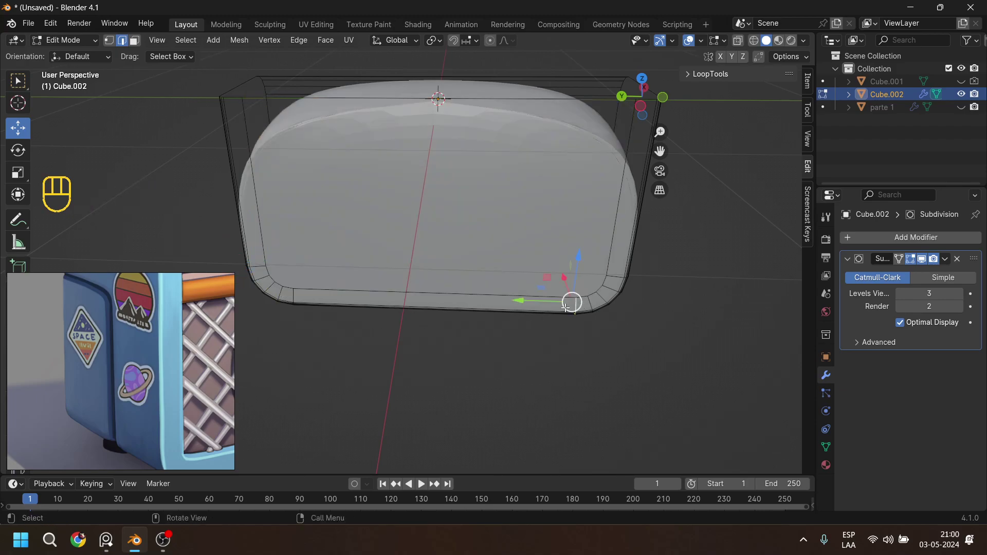
key("ctrl+z")
left_click(575, 307, "alt+shift")
left_click(591, 304, "alt+shift")
middle_click_drag(594, 301, 569, 291)
key("ctrl+z")
left_click(566, 296, "shift")
left_click(577, 293, "shift")
left_click(587, 286, "shift")
left_click(593, 274, "shift")
left_click(593, 260, "shift")
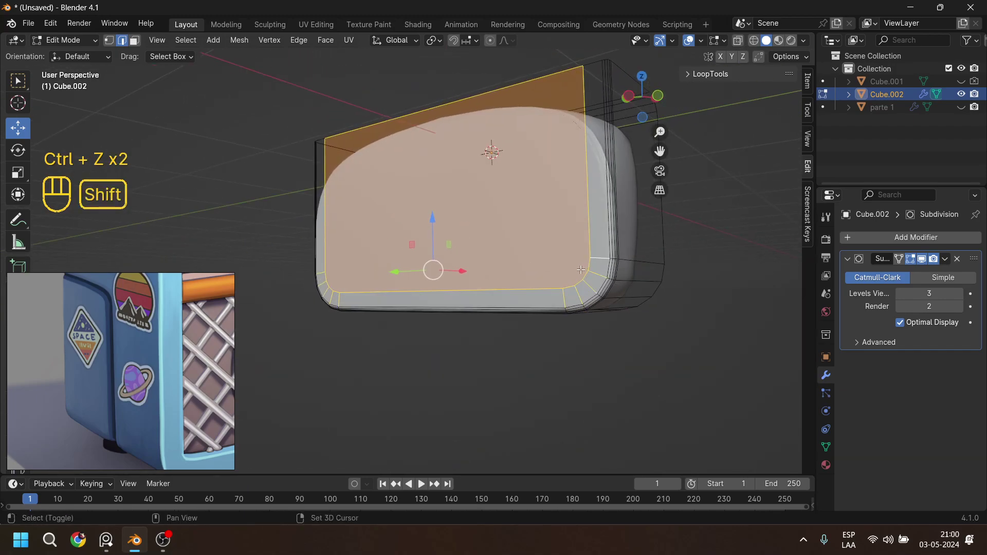
key("x")
left_click(464, 167)
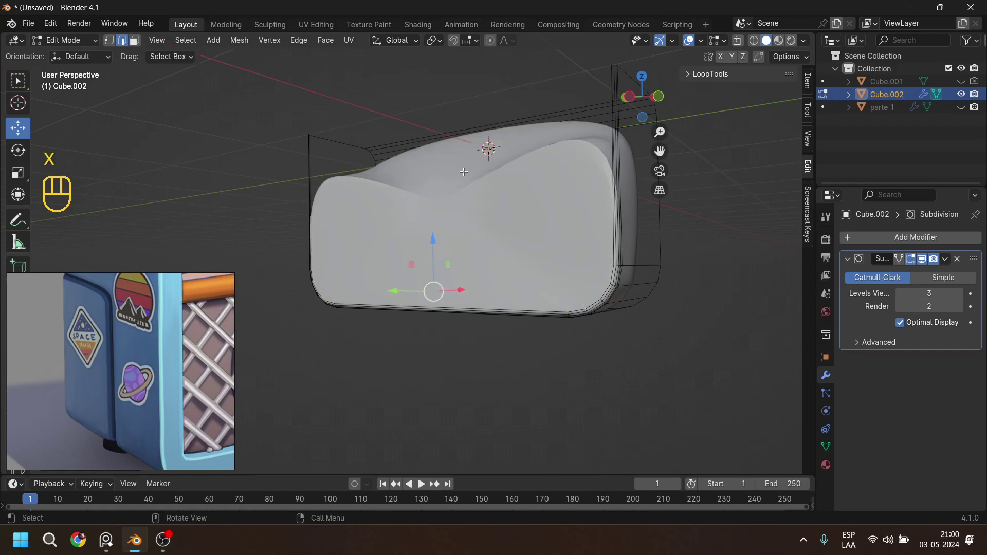
Add a Bevel modifier to Cube.002 and place it above the Subdivision modifier in the stack.
middle_click_drag(464, 171, 390, 283)
left_click(848, 259)
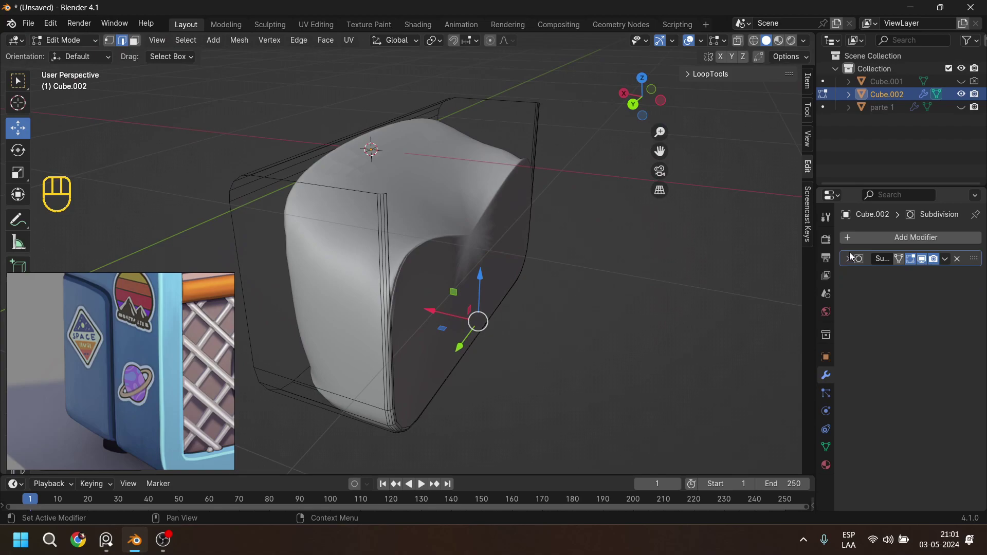
left_click(852, 237)
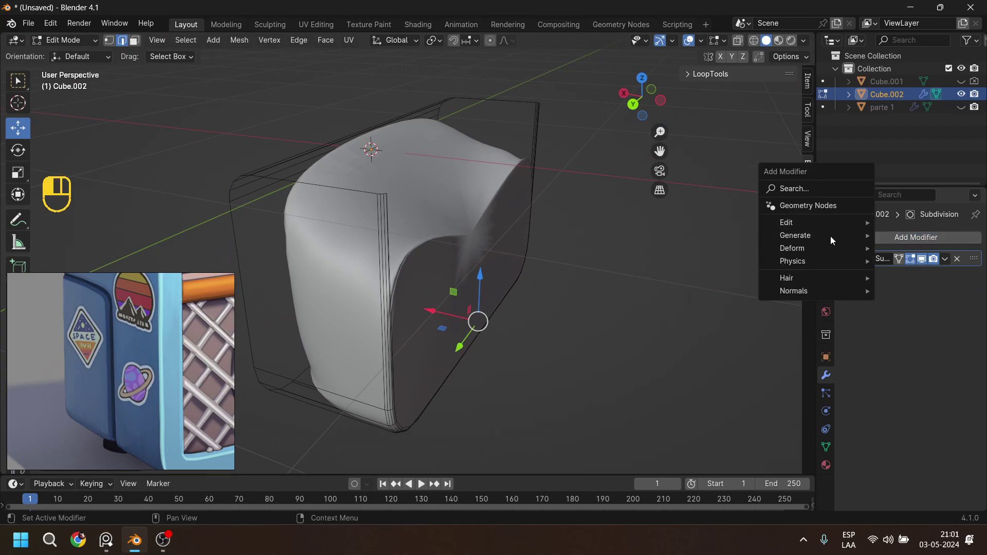
mouse_move(832, 237)
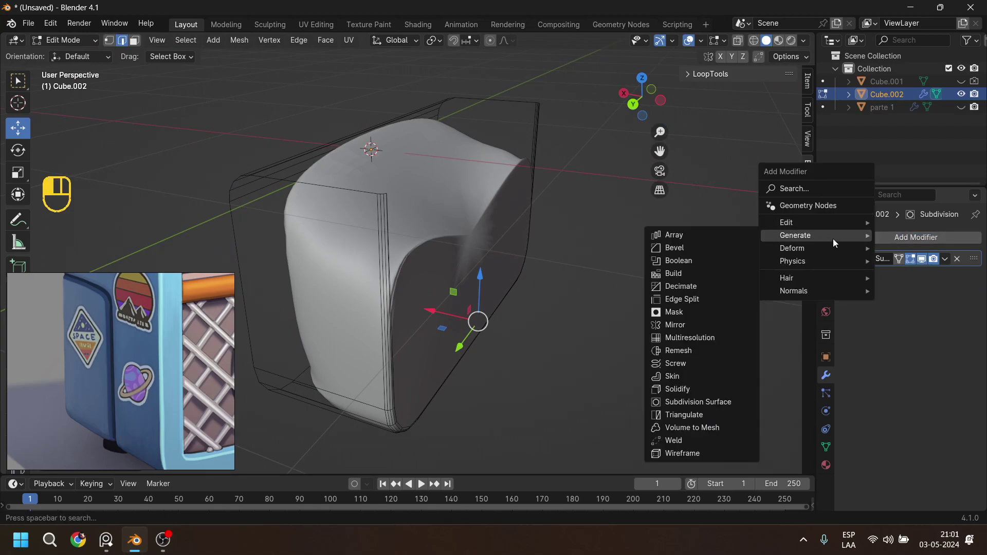
left_click(699, 248)
left_click(848, 276)
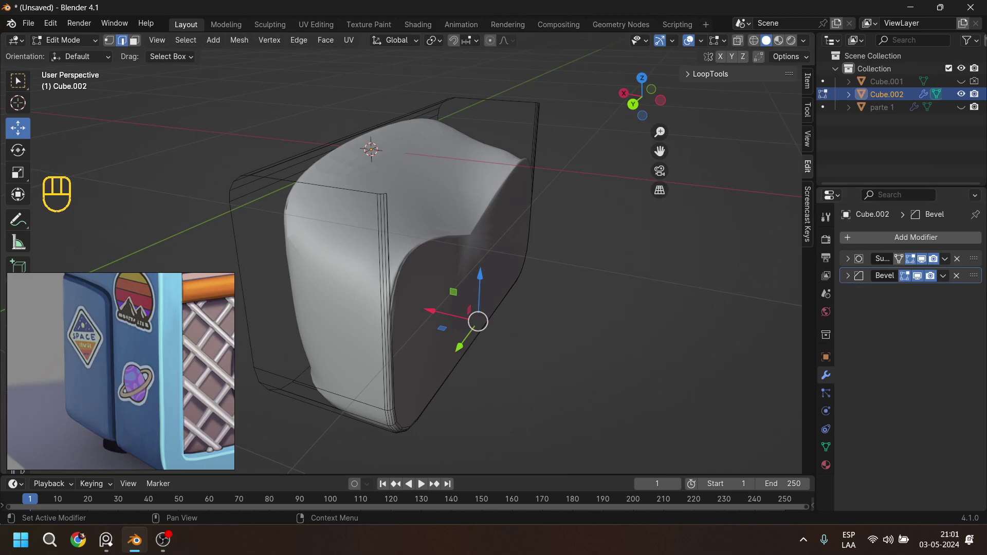
left_click_drag(972, 280, 973, 260)
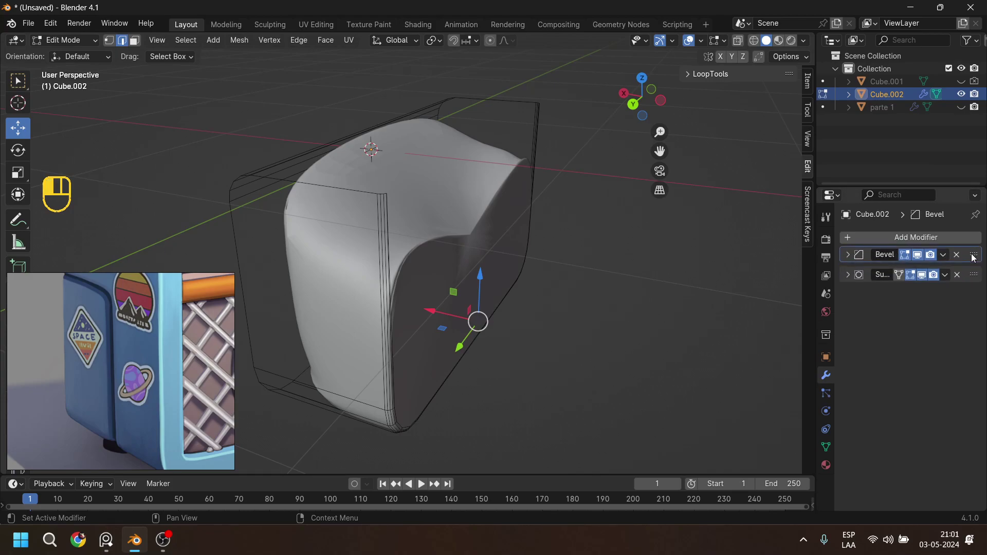
In vertex mode, connect the two upper corner vertices of the side face with an edge separating it from the top.
middle_click_drag(626, 264, 333, 228)
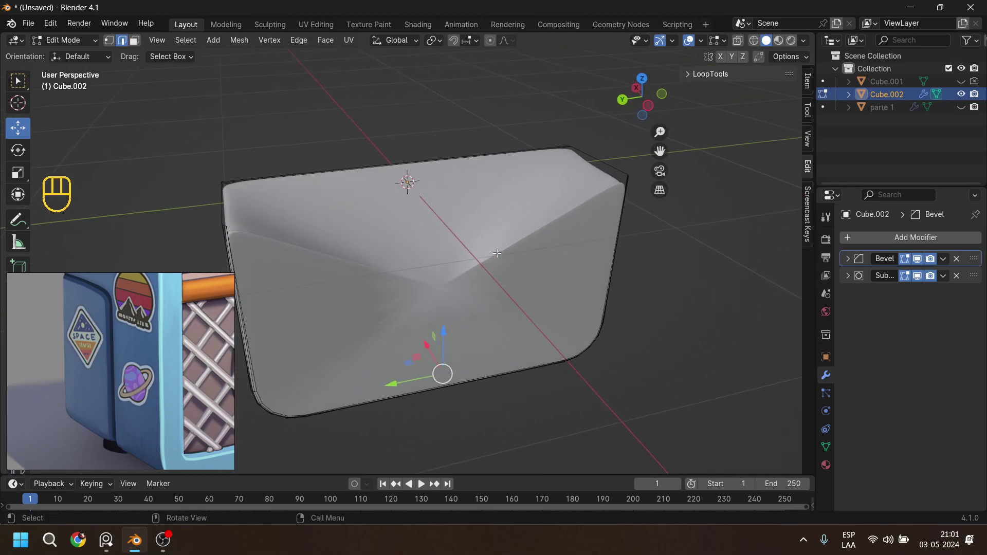
left_click(112, 40)
left_click(229, 225)
middle_click_drag(623, 208, 496, 203)
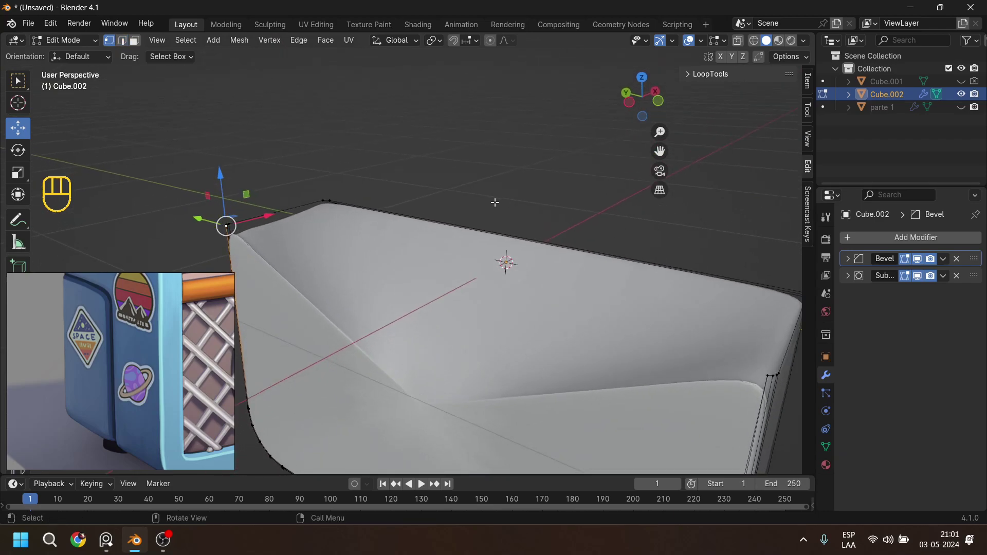
middle_click_drag(576, 375, 473, 308, "shift")
scroll(674, 297, "up", 2)
left_click(725, 290, "shift")
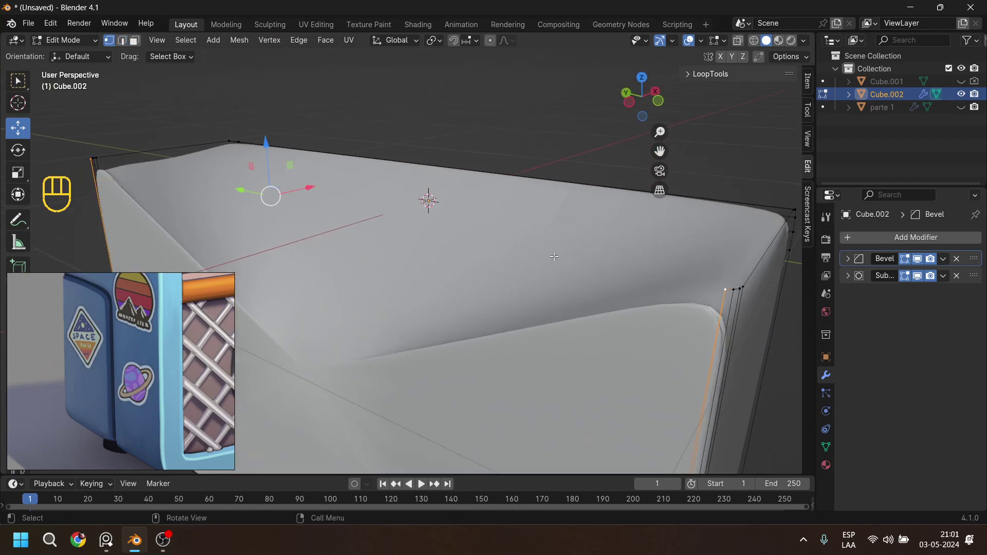
key("j")
scroll(551, 256, "down", 3)
middle_click_drag(551, 256, 606, 294, "shift")
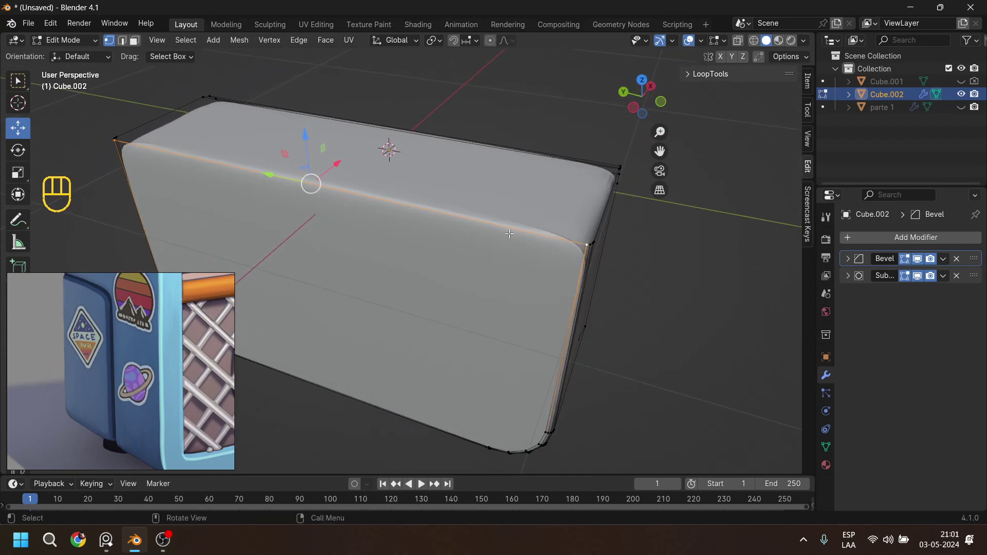
key("ctrl+r")
middle_click_drag(540, 330, 492, 283)
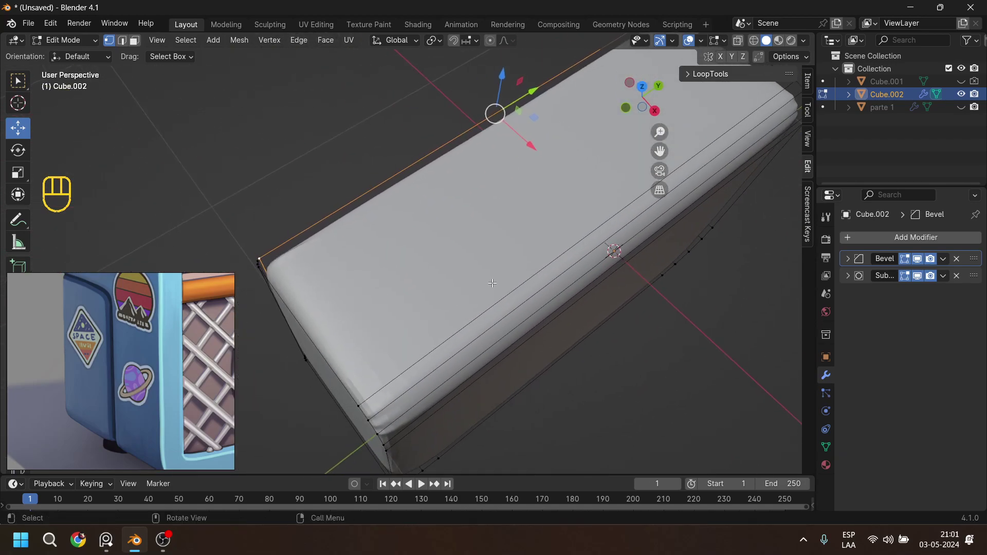
key("ctrl+r")
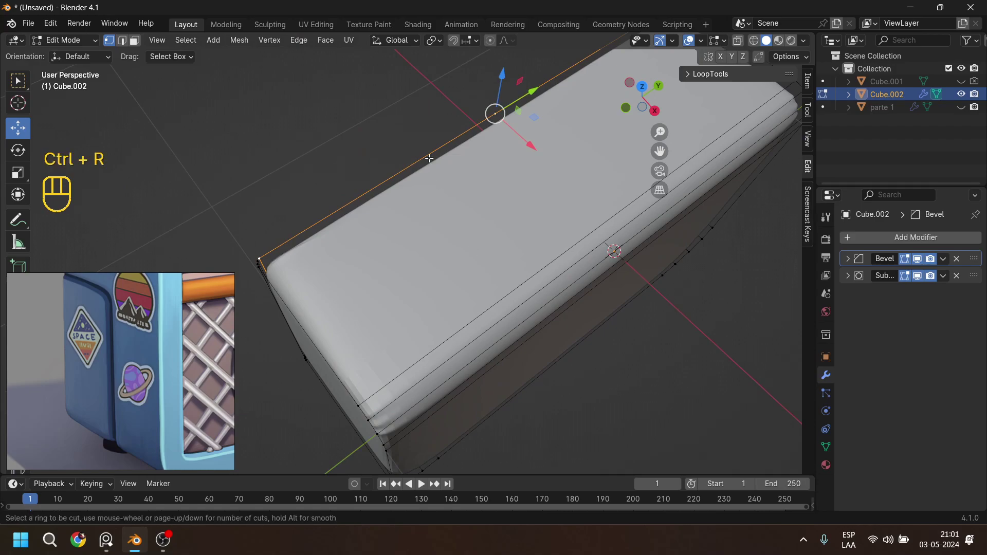
right_click(465, 281)
Set the Bevel modifier on Cube.002 to an amount of 0.002 m with 2 segments and return to Object Mode.
middle_click_drag(501, 315, 508, 210)
left_click(850, 261)
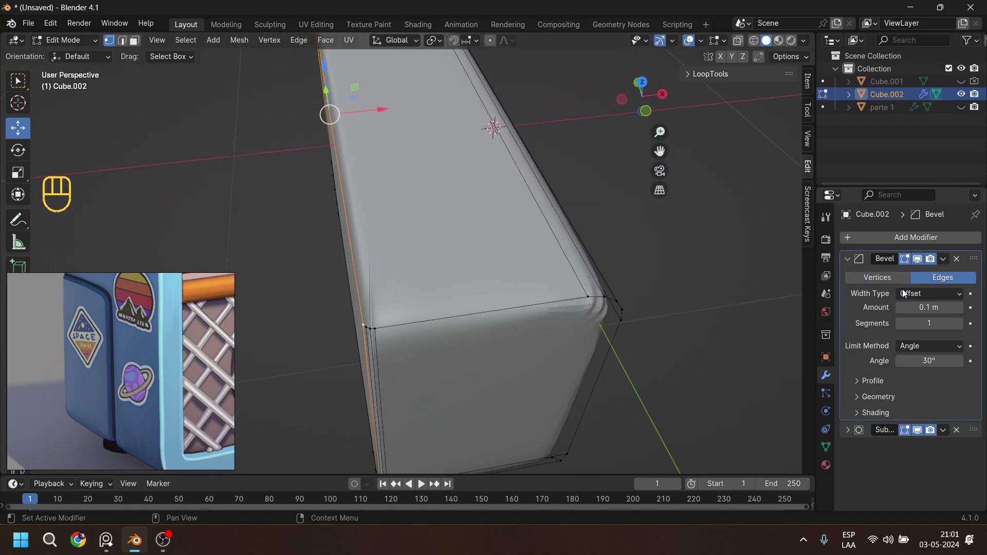
mouse_move(928, 307)
left_mouse_down()
mouse_move(943, 320)
mouse_move(922, 307)
left_mouse_up()
middle_click_drag(545, 267, 623, 264)
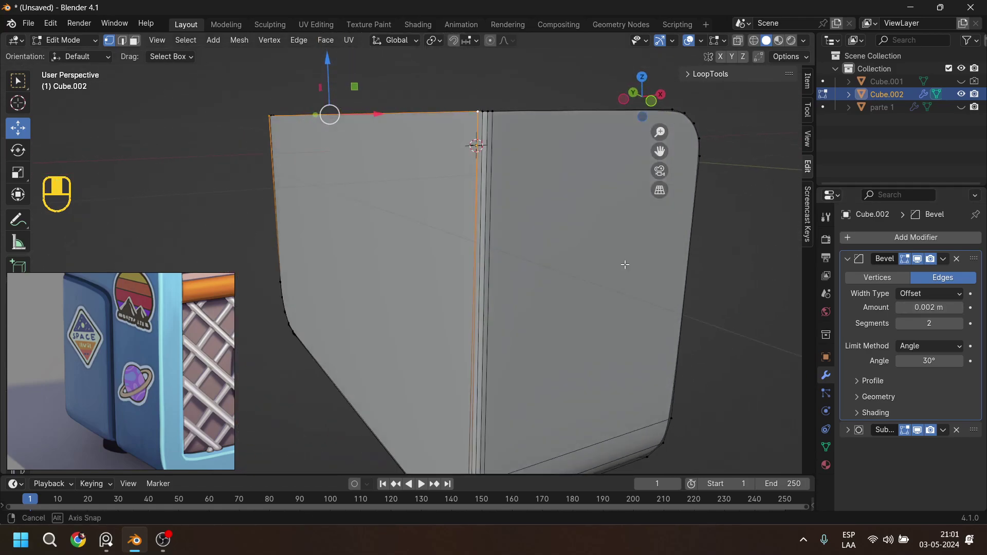
scroll(622, 264, "down", 5)
key("Tab")
scroll(547, 263, "down", 4)
middle_click_drag(548, 248, 417, 248)
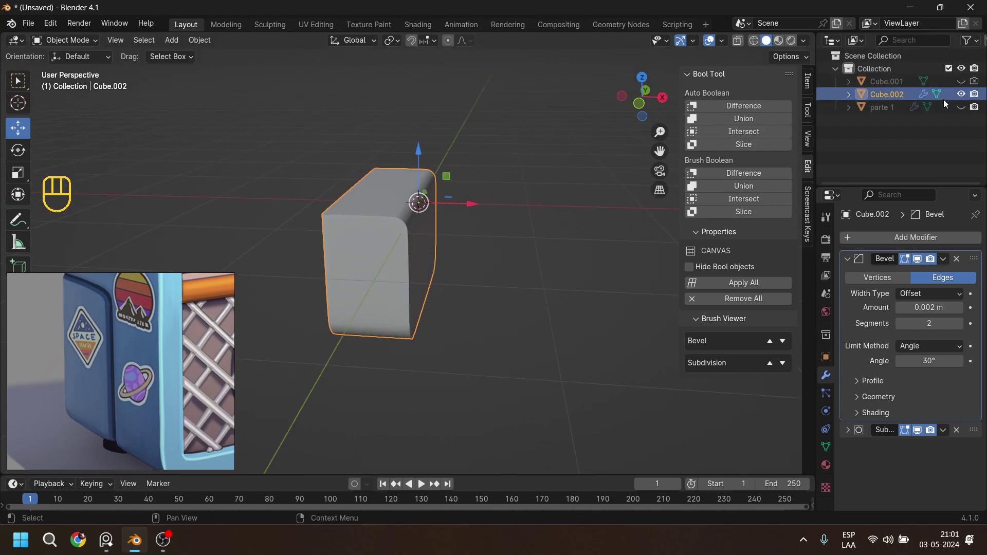
Rename the object Cube.002 to "parte 2".
double_click(895, 94)
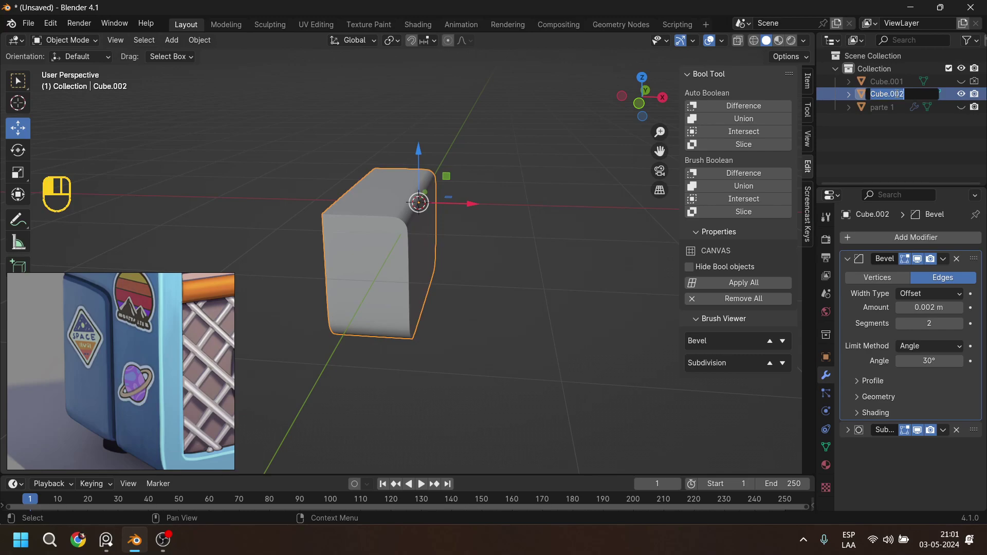
type("parte 2")
key("Return")
Unhide the boolean cutter Cube.001 and delete it from the scene.
left_click(911, 80)
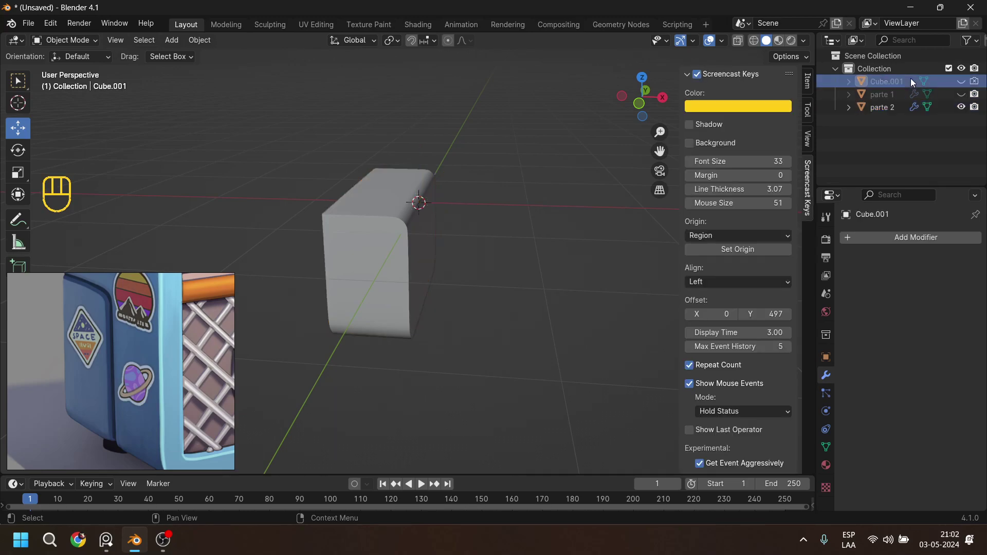
key("x")
left_click(961, 81)
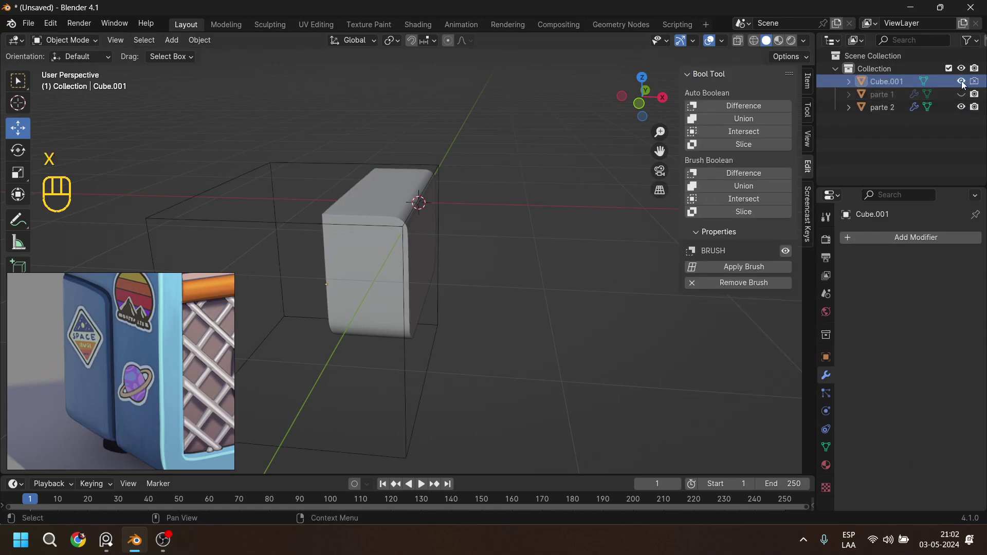
left_click(882, 80)
key("x")
left_click(590, 187)
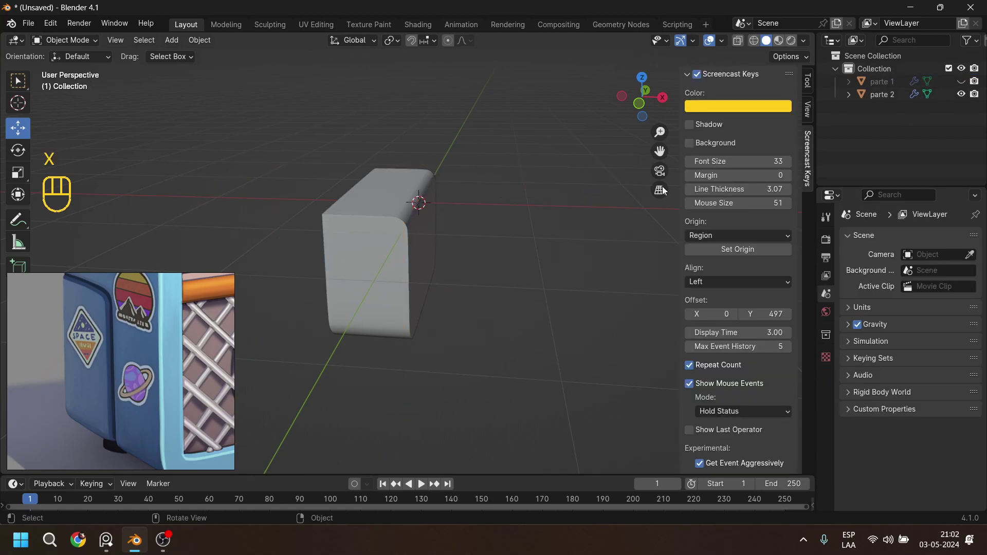
Unhide parte 1 and inspect the seam where it meets parte 2 on the side face.
left_click(961, 82)
middle_click_drag(547, 293, 484, 293)
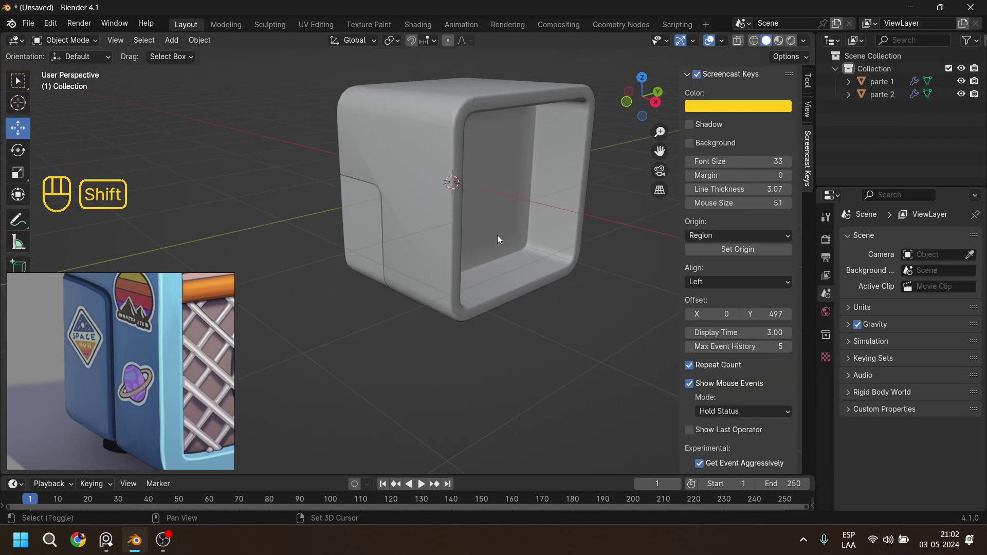
scroll(501, 272, "up", 5)
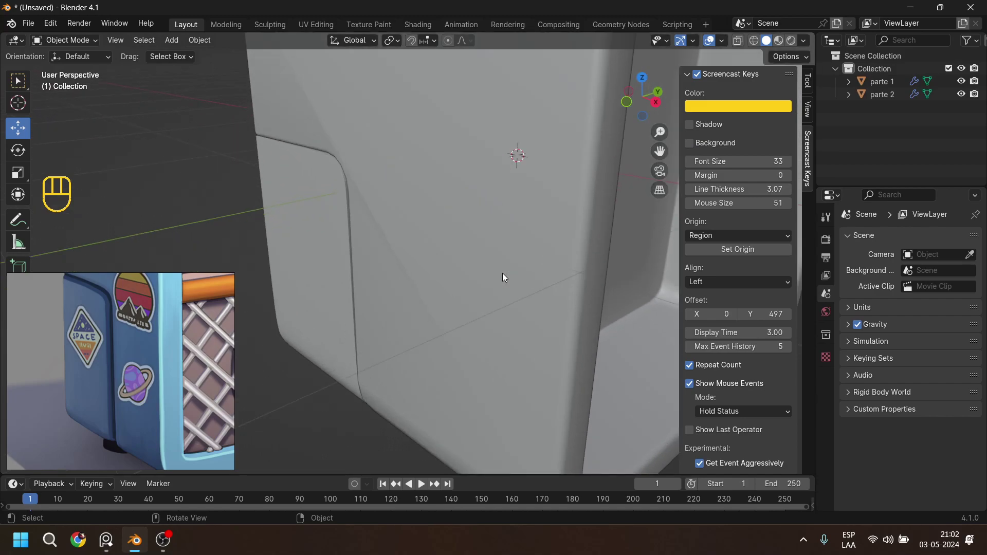
middle_click_drag(502, 272, 500, 334, "shift")
scroll(424, 172, "down", 1)
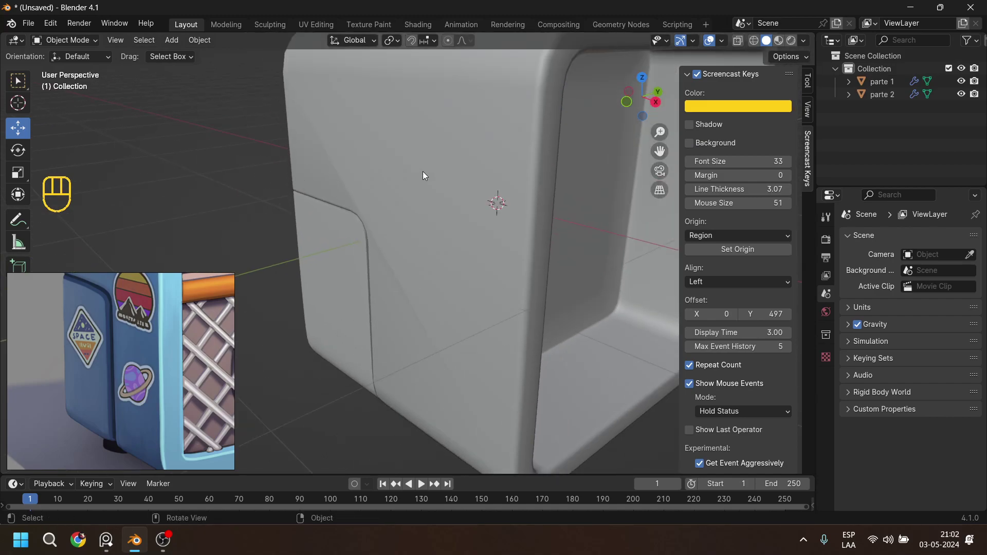
middle_click_drag(451, 207, 472, 218)
middle_click_drag(354, 147, 412, 178)
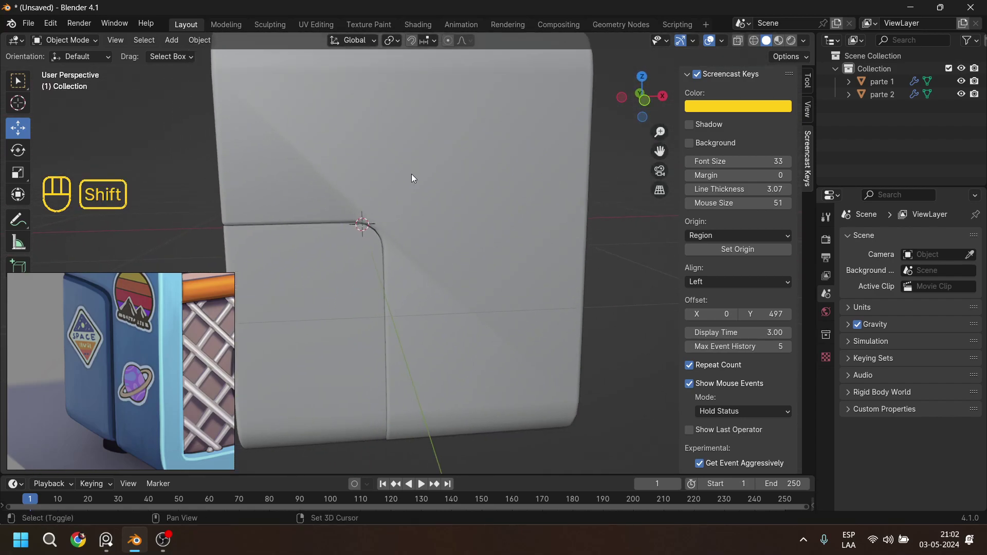
In Edit Mode on parte 1, add one loop cut running across the top and its rounded edges, near the notch's rounded corner.
key("Tab")
key("Tab")
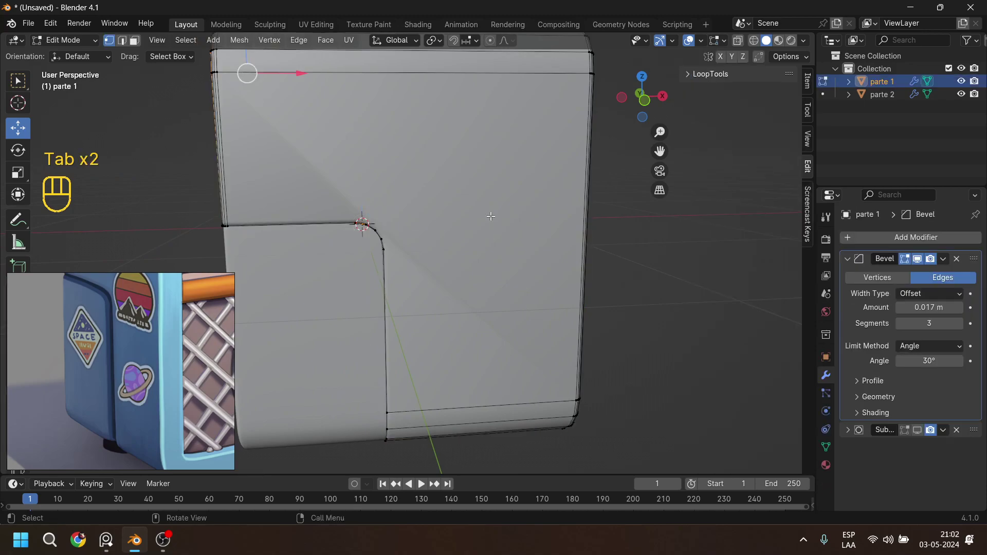
middle_click_drag(488, 215, 488, 255, "shift")
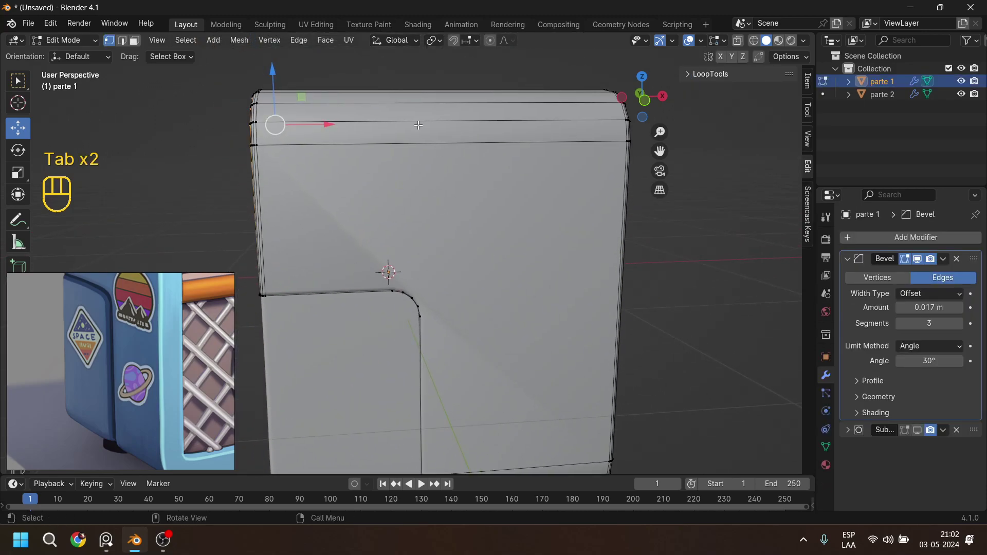
middle_click_drag(379, 137, 360, 155, "shift")
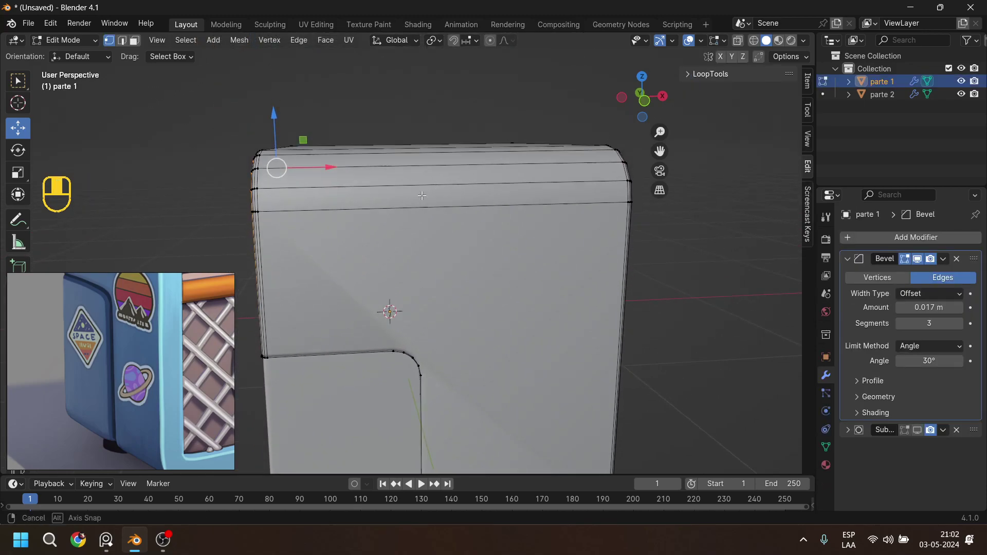
middle_click_drag(424, 189, 415, 188)
key("ctrl+r")
left_click(411, 216)
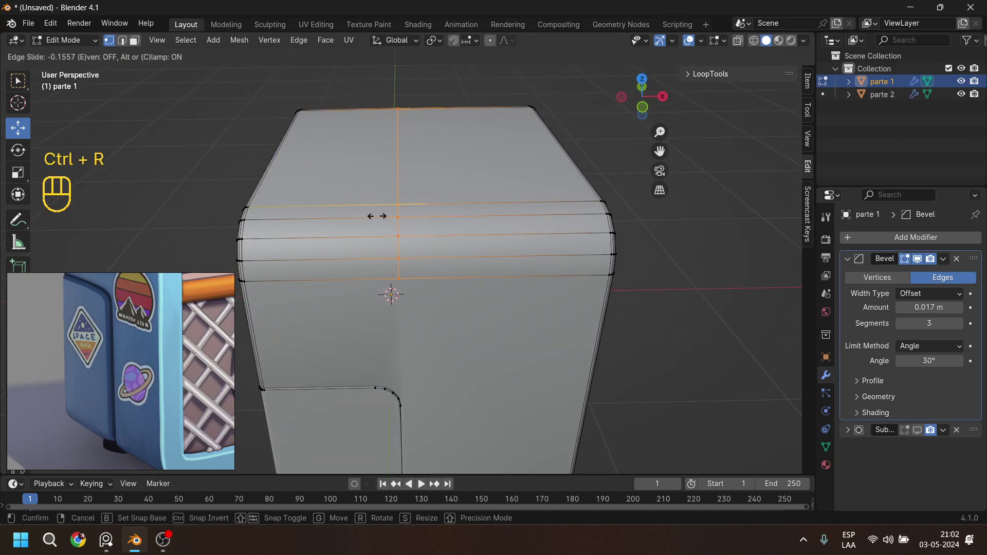
left_click(342, 221)
Connect the lower end of the new loop to the top vertex of the notch's rounded corner on this side face.
middle_click_drag(342, 220, 471, 213, "shift")
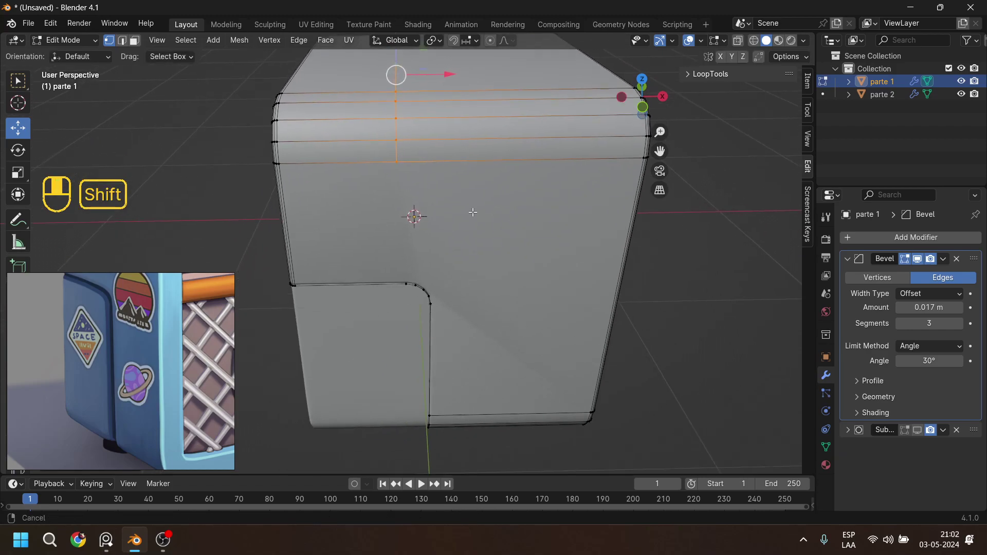
scroll(457, 253, "up", 4)
left_click(408, 300)
left_click(390, 91, "shift")
key("j")
On the opposite side face, connect the loop's end vertex to the top vertex of the notch's rounded corner.
scroll(494, 164, "down", 3)
middle_click_drag(494, 206, 379, 242)
middle_click_drag(468, 278, 573, 265)
scroll(243, 213, "down", 4)
middle_click_drag(244, 213, 405, 224, "shift")
middle_click_drag(405, 223, 480, 235)
left_click(526, 206)
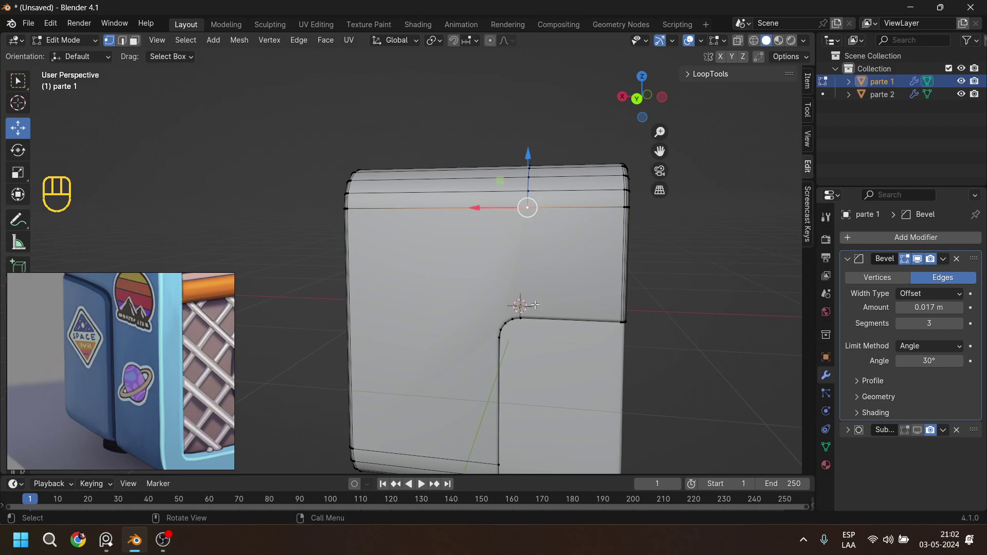
left_click(520, 317, "shift")
scroll(546, 310, "up", 3)
middle_click_drag(617, 293, 562, 251, "shift")
key("j")
scroll(564, 267, "down", 4)
middle_click_drag(284, 191, 411, 171)
scroll(439, 215, "up", 2)
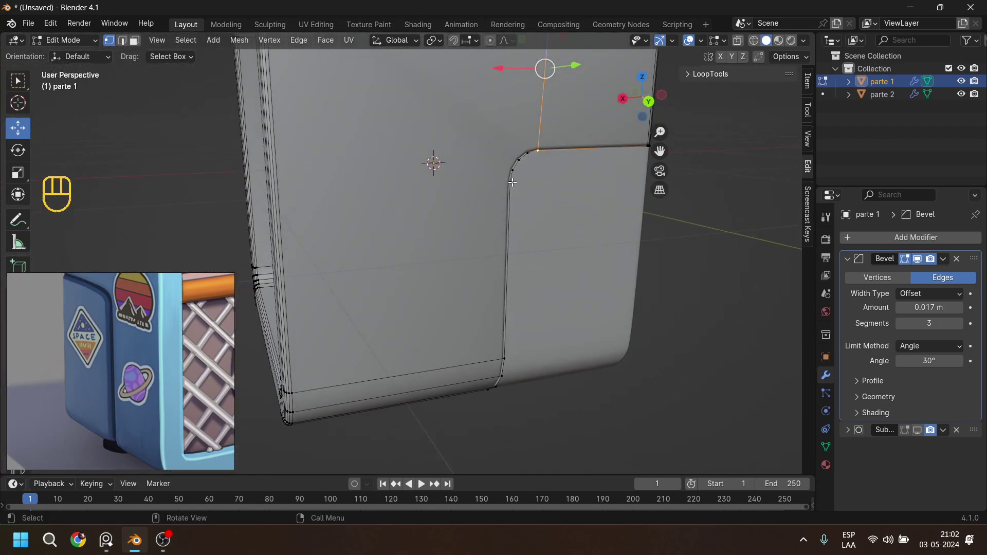
Add five unslid loop cuts across the vertical front border of parte 1 and scale them closer together along Z.
middle_click_drag(293, 182, 345, 191)
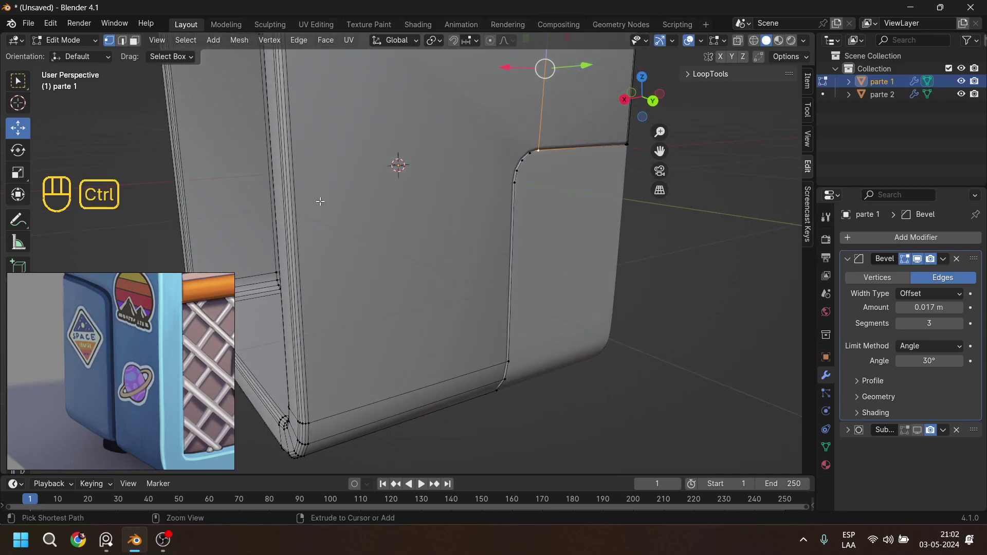
key("ctrl+r")
scroll(284, 198, "up", 4)
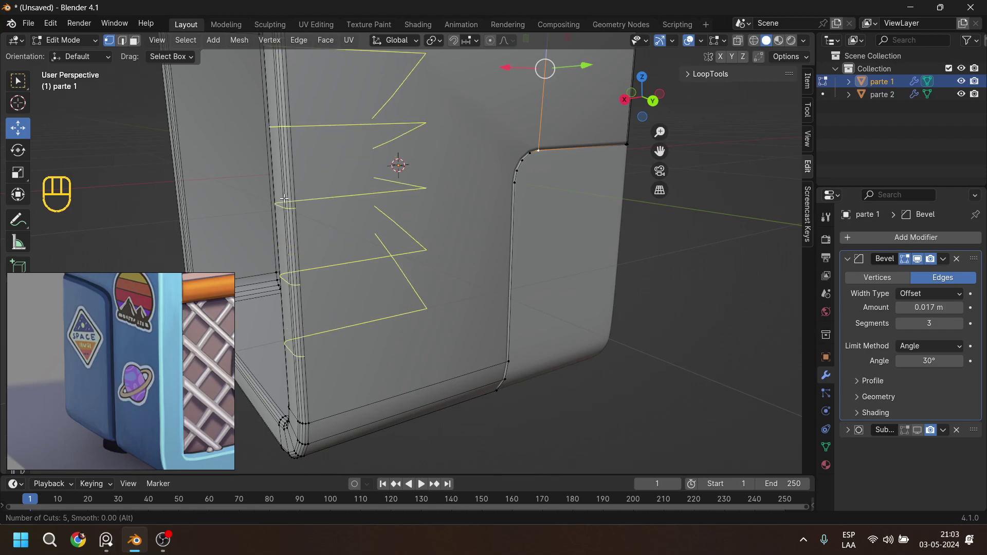
left_click(284, 199)
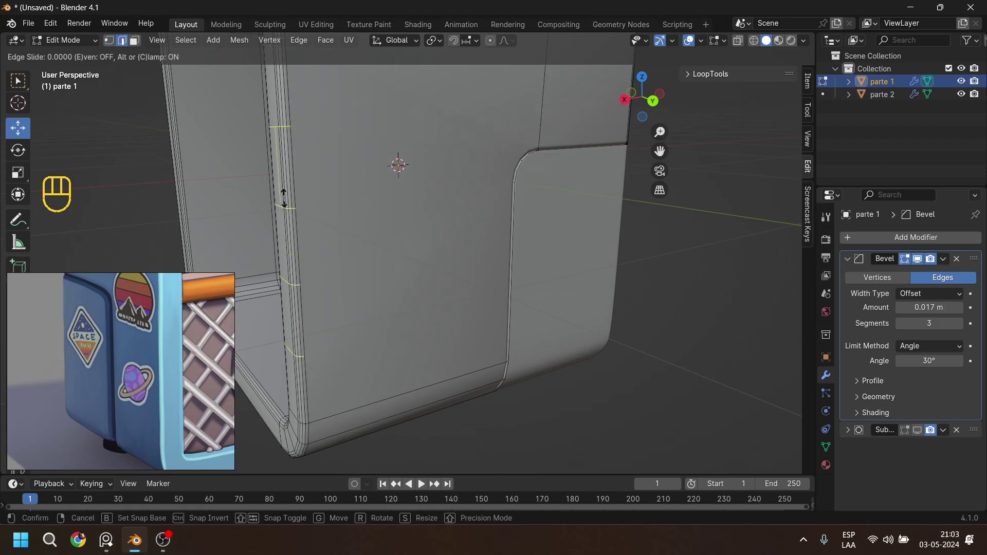
right_click(284, 198)
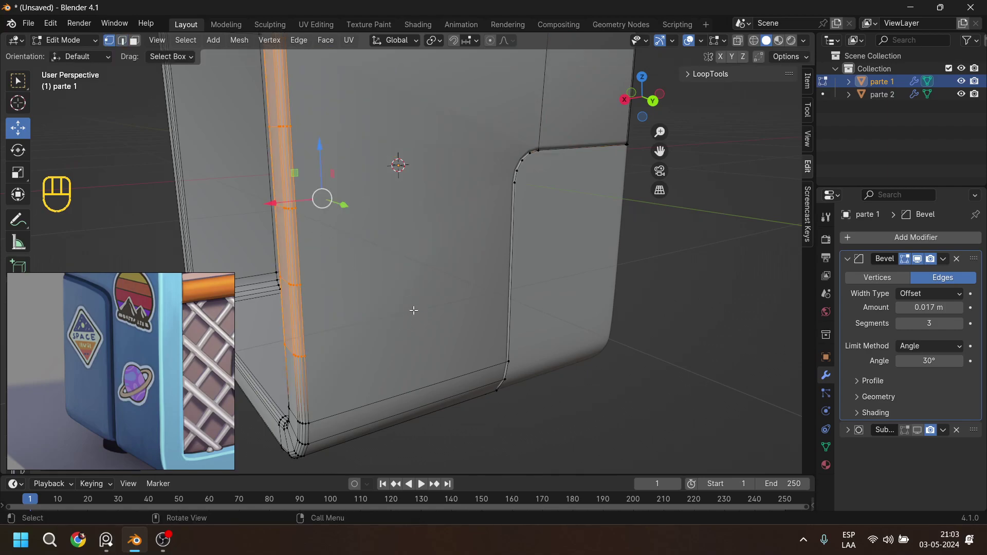
key("s")
key("z")
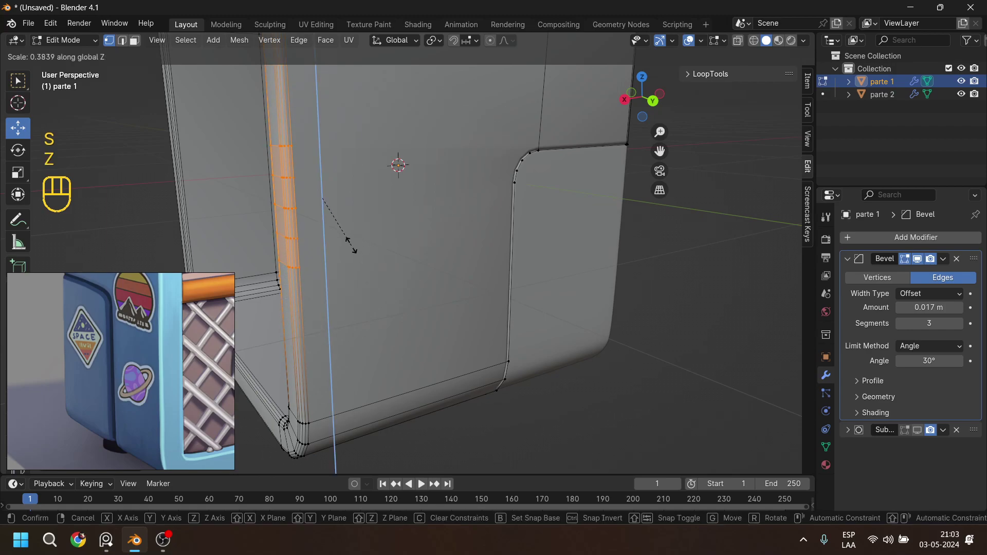
left_click(335, 216)
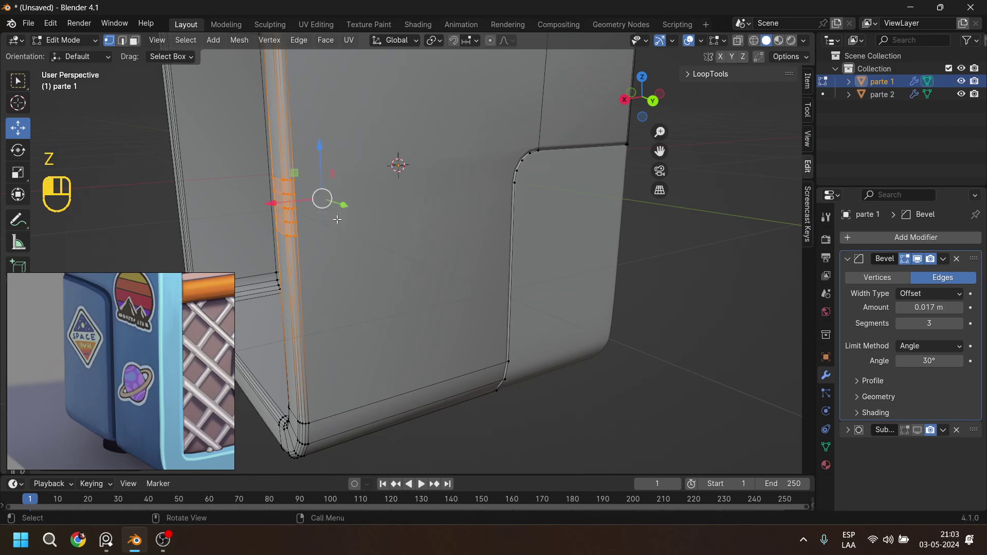
middle_click_drag(452, 207, 311, 190, "shift")
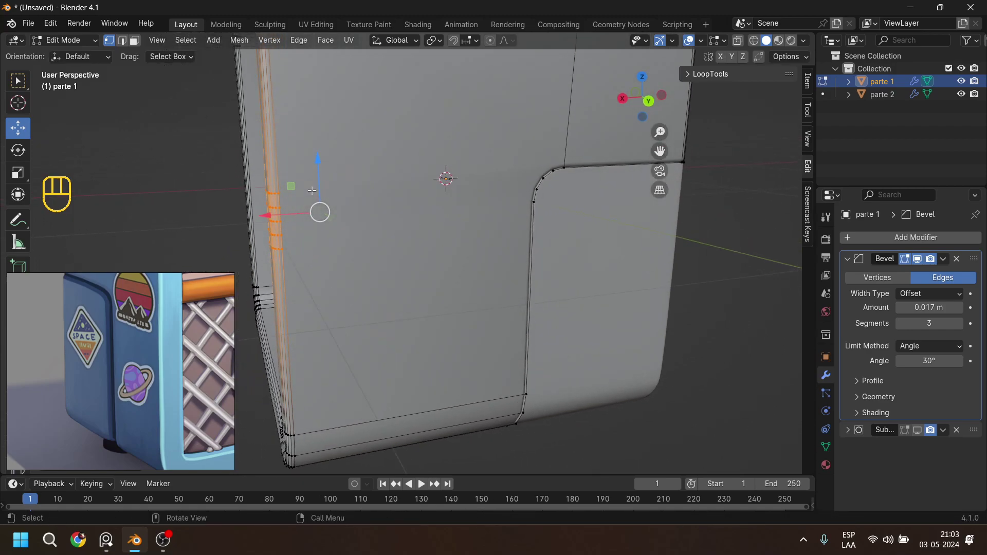
Connect the upper four loop-cut vertices on the front border to the four successive vertices of the notch's rounded corner.
left_click(277, 193)
left_click(553, 170, "shift")
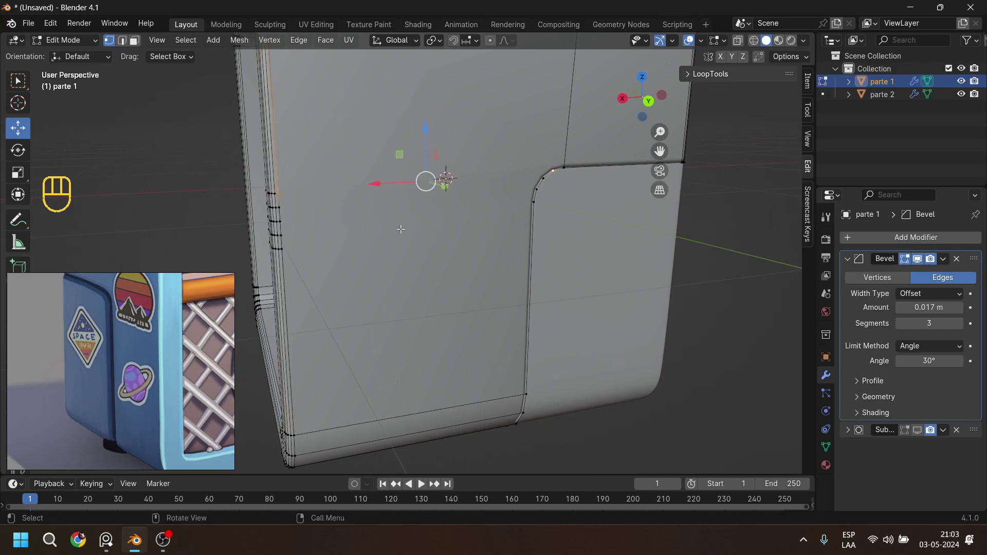
key("j")
left_click(280, 206)
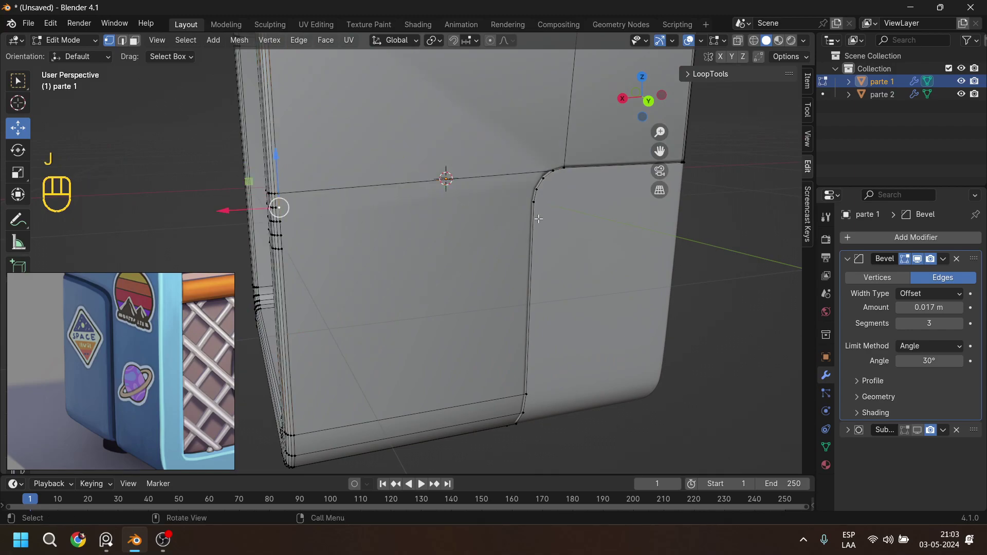
left_click(544, 177, "shift")
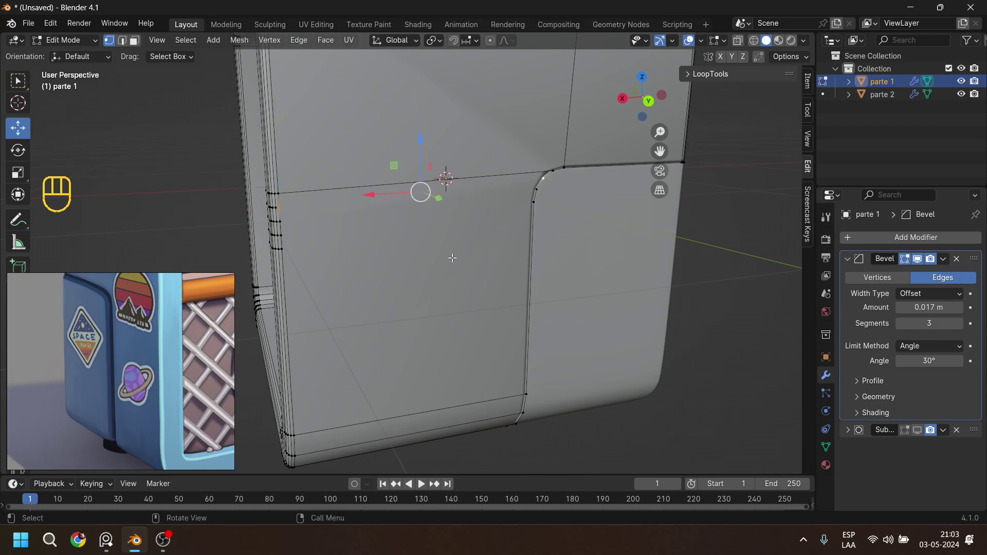
left_click(285, 220)
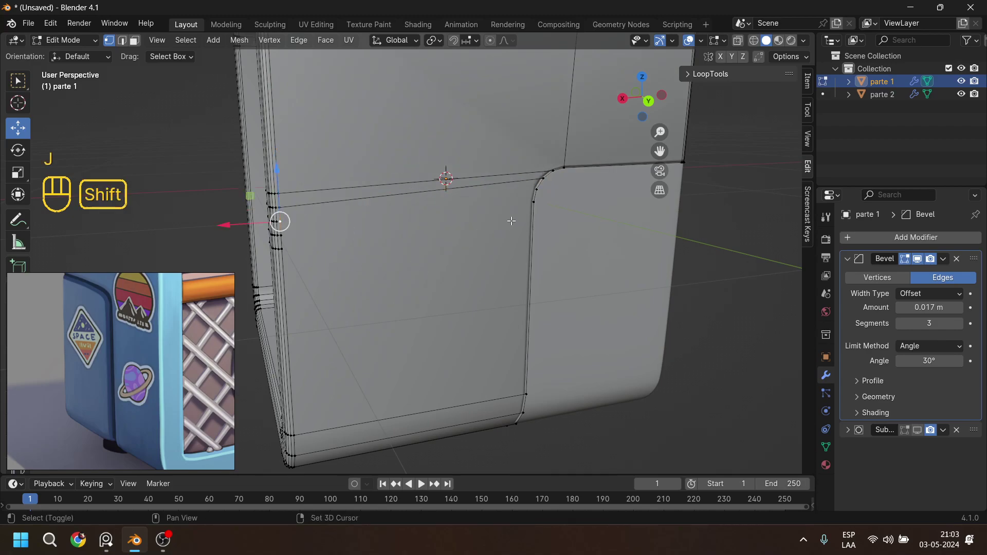
left_click(534, 192, "shift")
key("j")
left_click(286, 238)
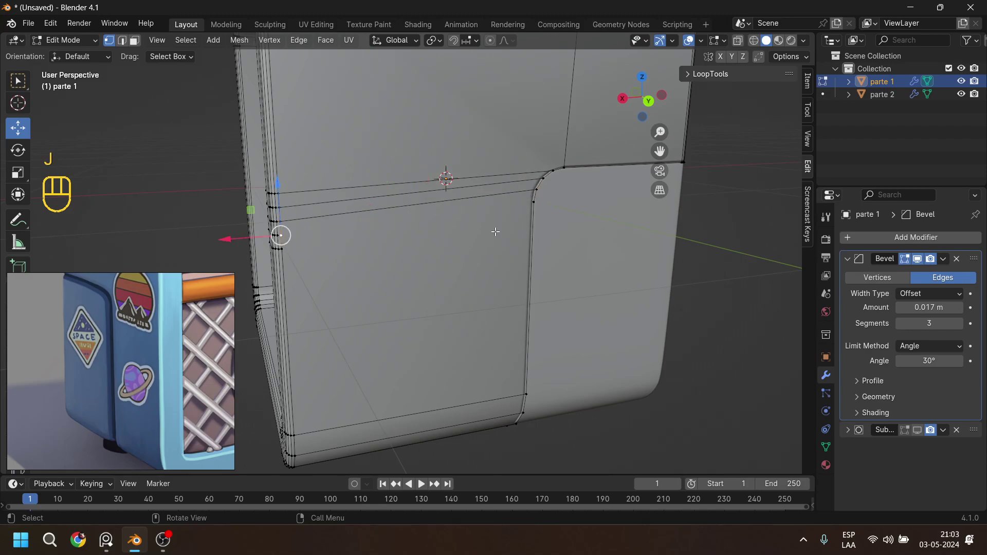
left_click(533, 202, "shift")
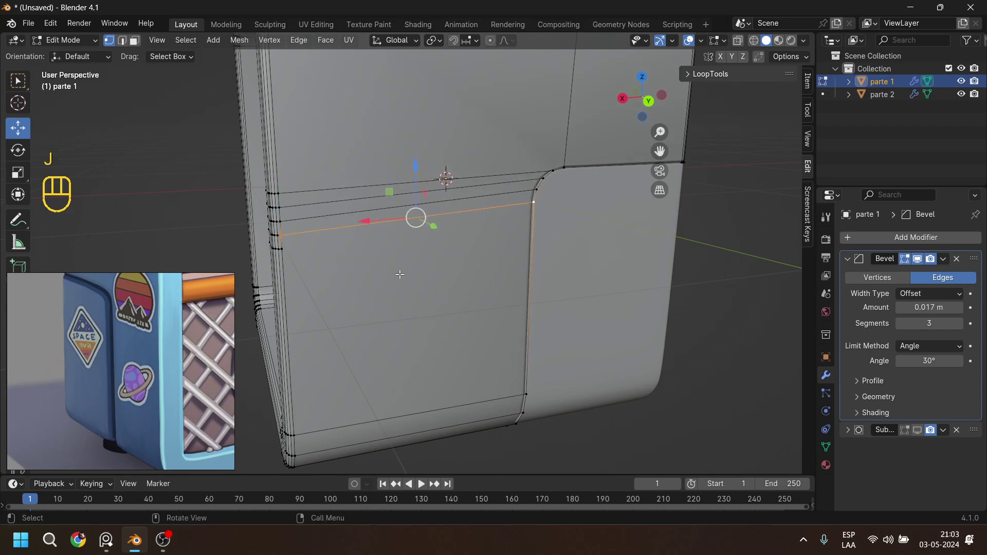
Select the unused lowest loop of the five cuts around the front border and dissolve its edges.
middle_click_drag(333, 297, 455, 278)
left_click(455, 278)
left_click(455, 278, "alt")
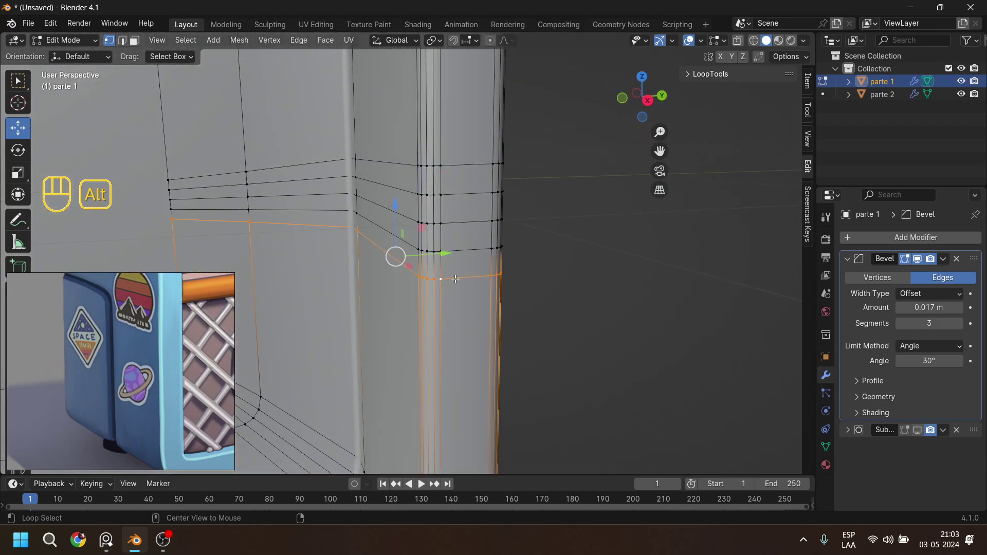
key("x")
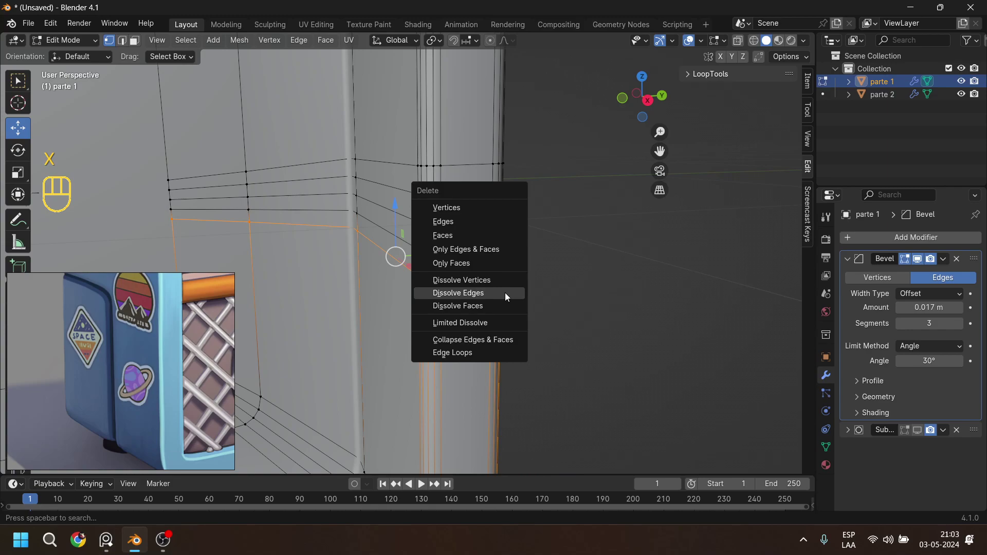
left_click(504, 297)
middle_click_drag(520, 282, 329, 283)
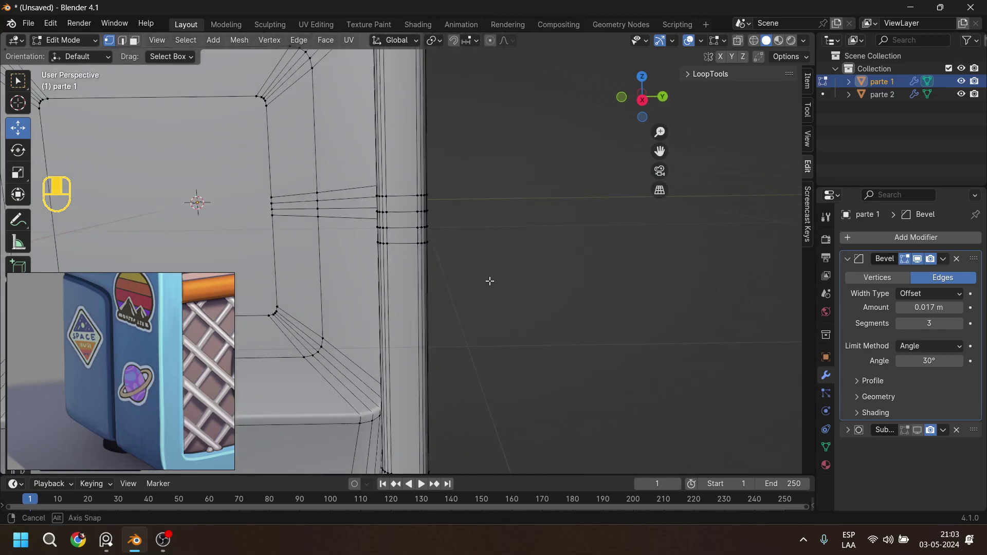
middle_click_drag(553, 203, 415, 284, "shift")
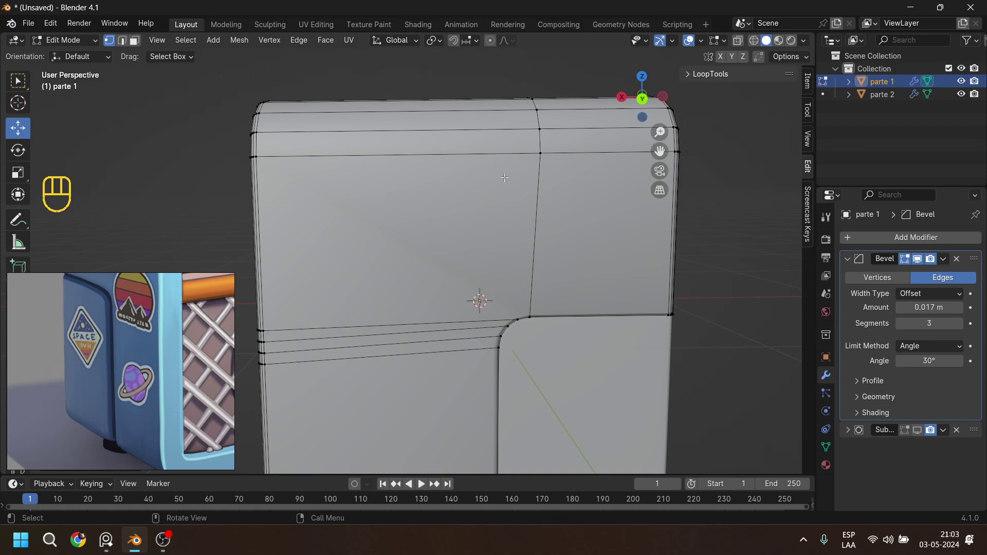
Add a loop cut across the top of parte 1 beside the existing loop and connect its end to the notch corner's second vertex.
middle_click_drag(510, 128, 495, 190, "shift")
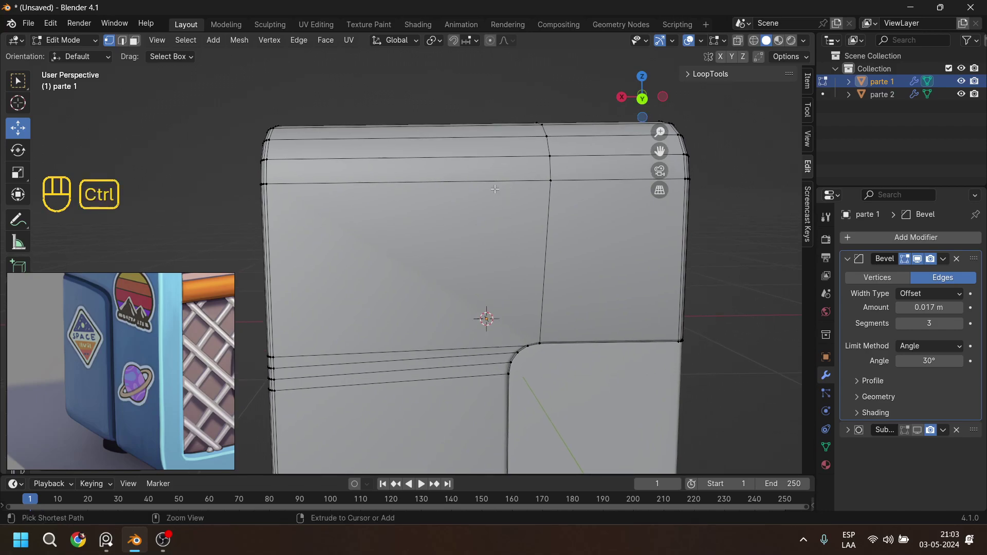
key("ctrl+r")
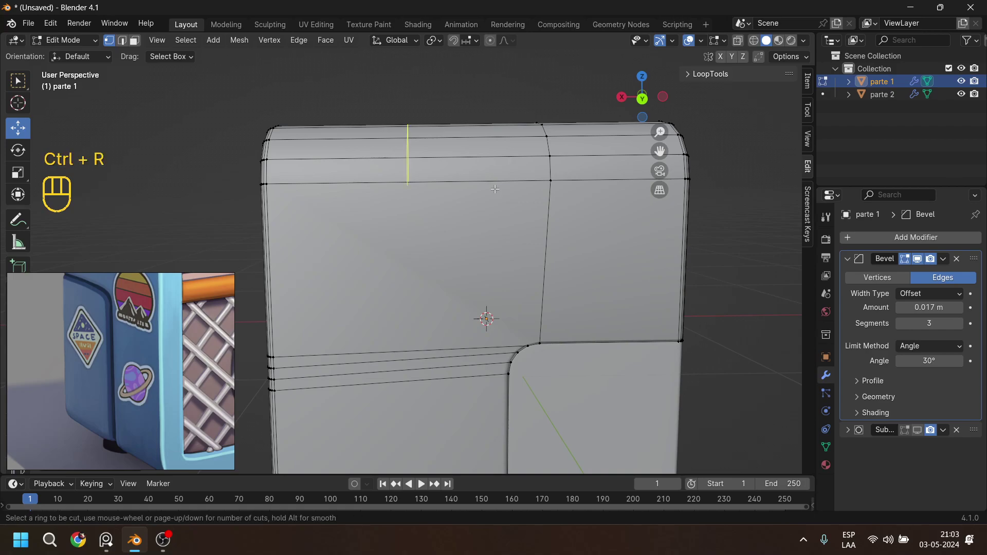
left_click(495, 189)
left_click(610, 194)
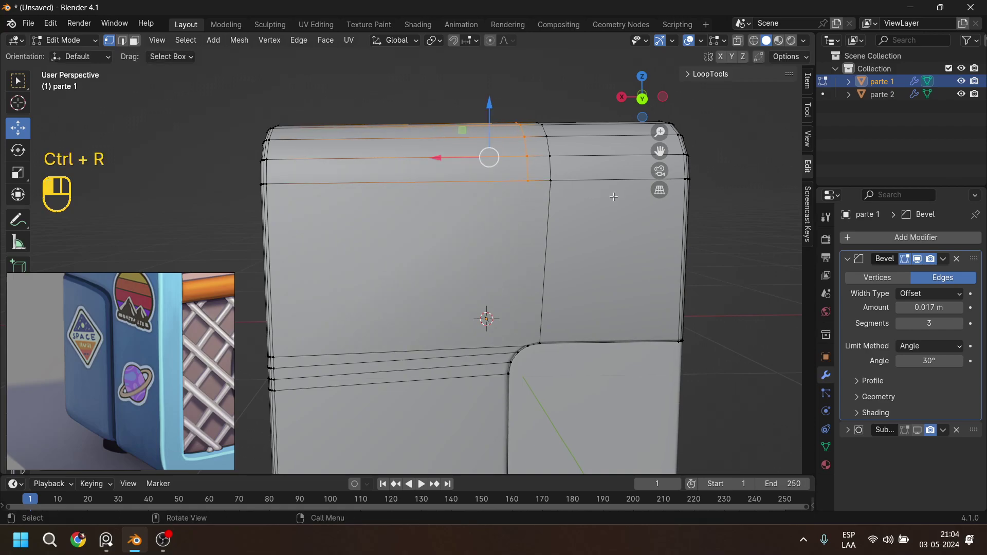
left_click(516, 186, "shift")
key("j")
On the opposite side face, connect the new loop's end vertex to the second vertex of the notch's rounded corner.
middle_click_drag(492, 336, 447, 276)
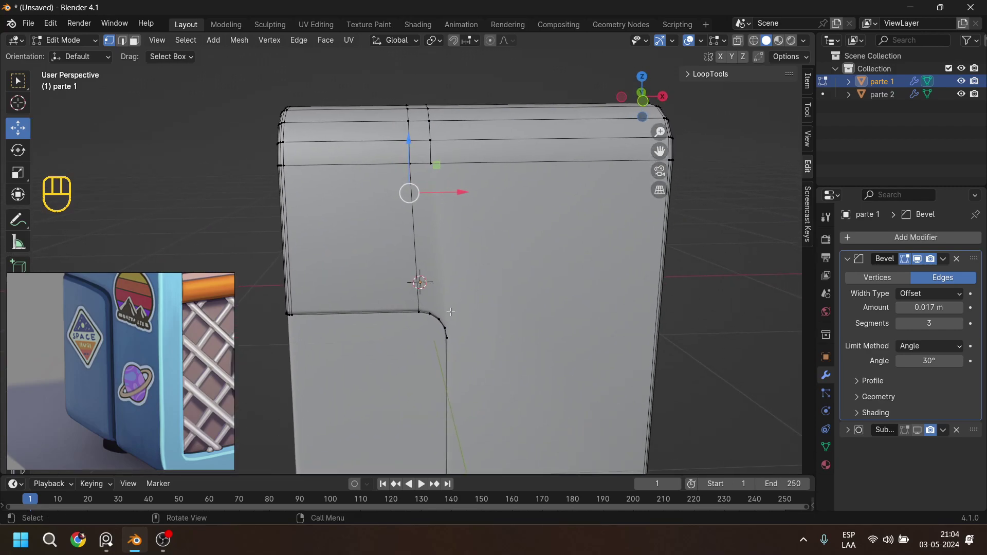
scroll(451, 312, "up", 1)
left_click(435, 324)
left_click(435, 145, "shift")
key("j")
Add four unslid loop cuts across this side's vertical front border of parte 1 and scale them closer together along Z.
scroll(520, 293, "down", 2)
middle_click_drag(529, 329, 383, 297, "shift")
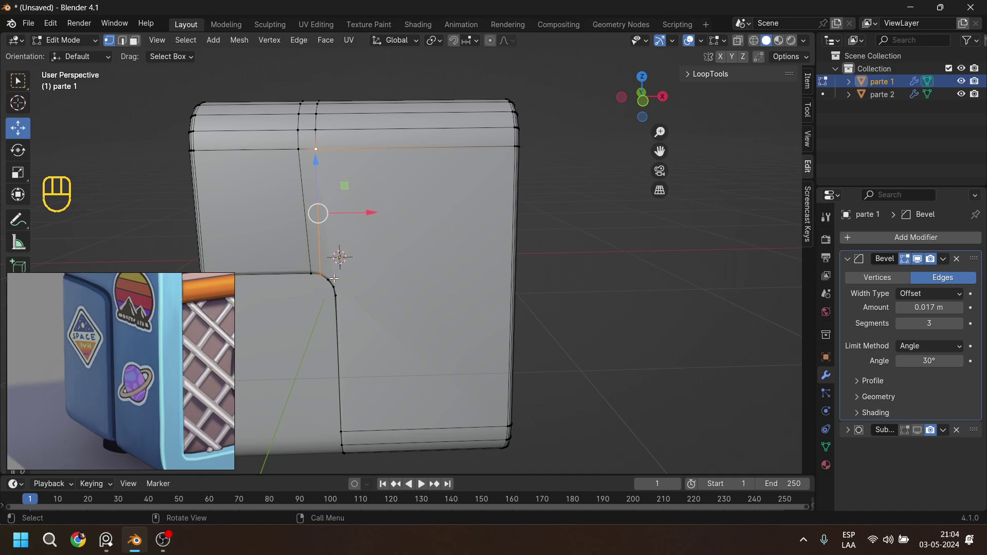
middle_click_drag(473, 305, 491, 328)
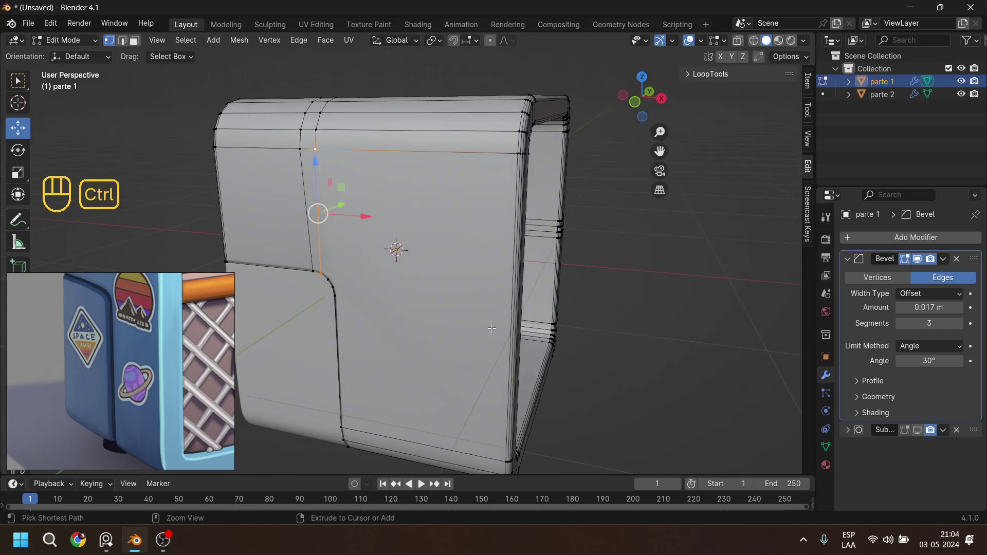
key("ctrl+r")
scroll(515, 312, "up", 3)
left_click(516, 310)
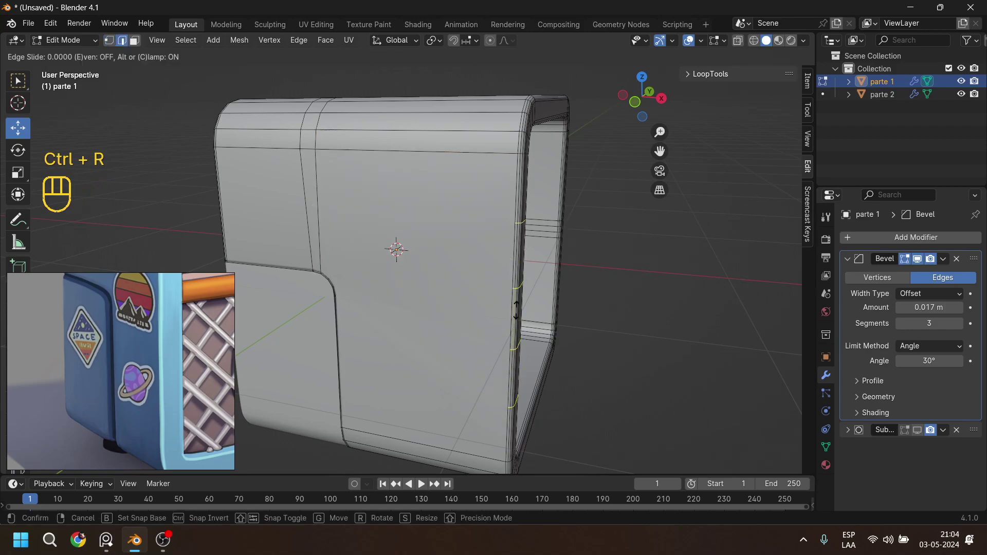
right_click(516, 311)
key("s")
key("z")
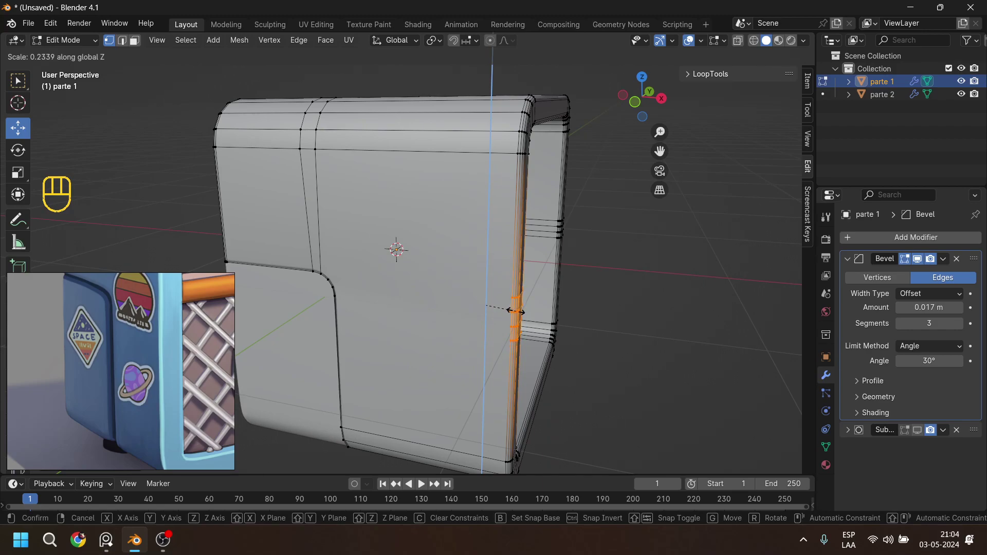
left_click(515, 310)
Connect the four loop-cut vertices on this front border to the four successive vertices of the notch's rounded corner and leave Edit Mode.
middle_click_drag(515, 310, 495, 275, "shift")
middle_click_drag(462, 240, 472, 238)
scroll(471, 238, "up", 2)
left_click_drag(491, 224, 491, 216)
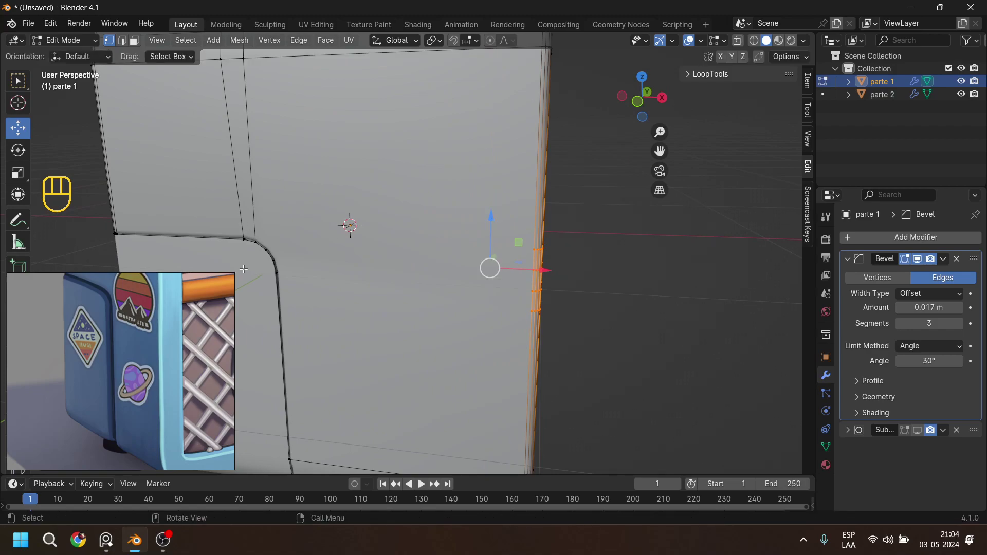
left_click(255, 241)
left_click(534, 251, "shift")
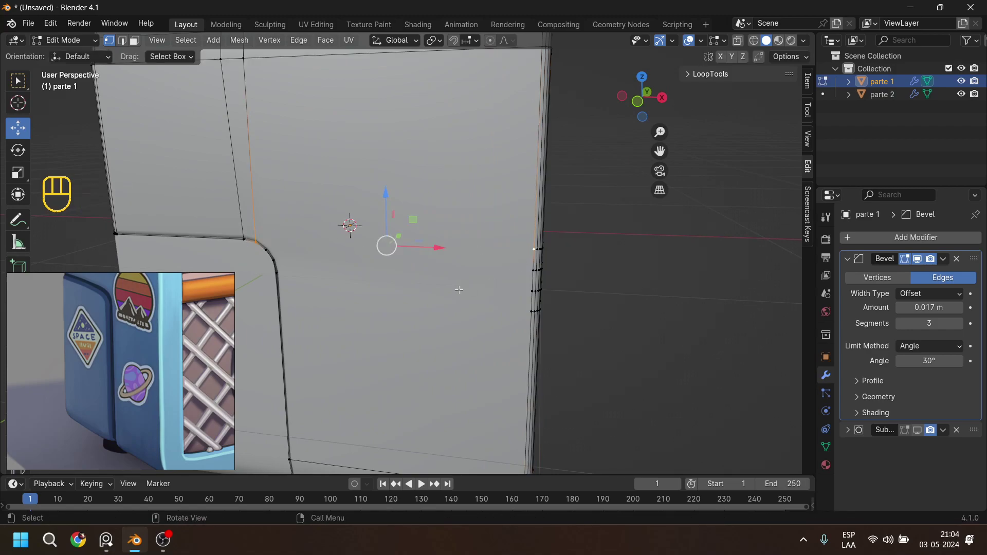
key("j")
left_click(267, 250)
left_click(533, 269, "shift")
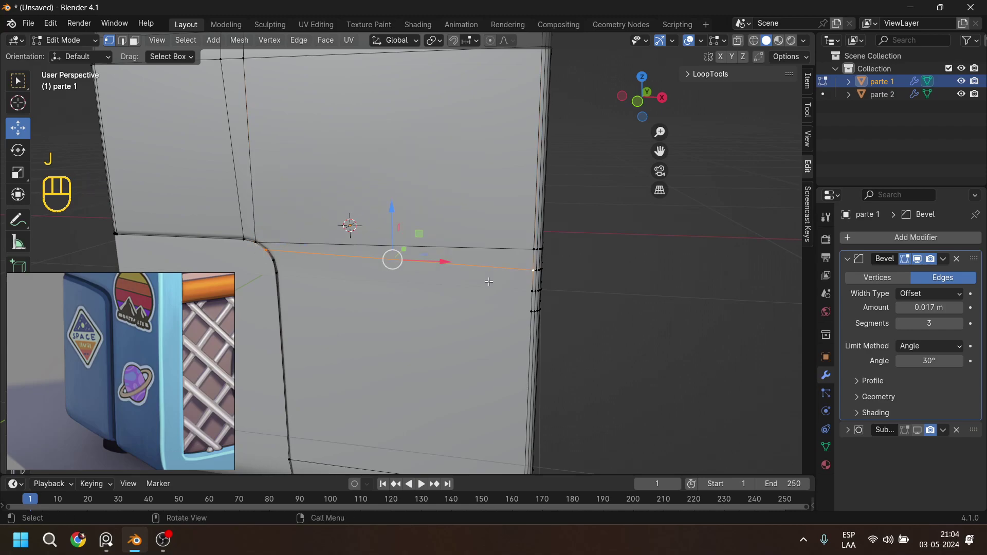
left_click(273, 261)
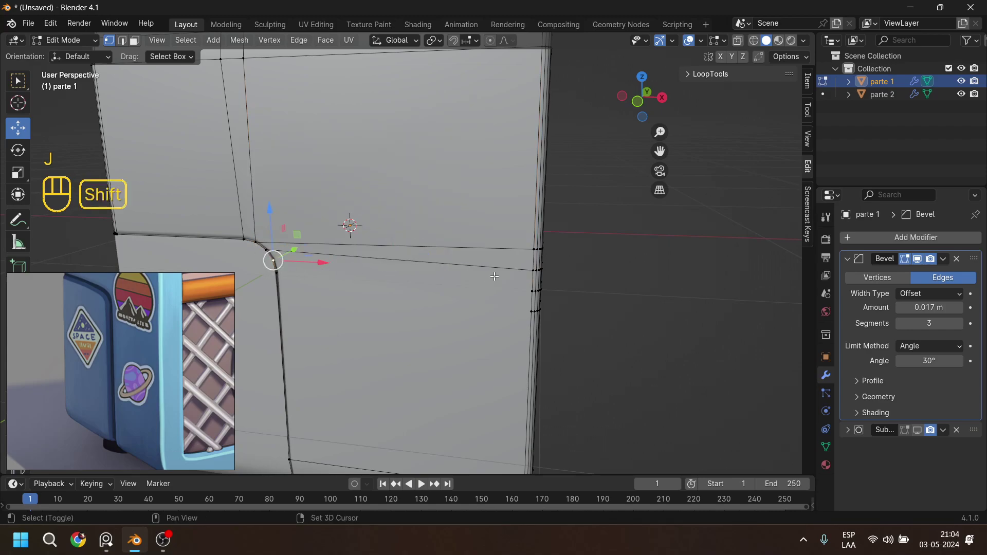
left_click(531, 291, "shift")
left_click(276, 273)
left_click(532, 311, "shift")
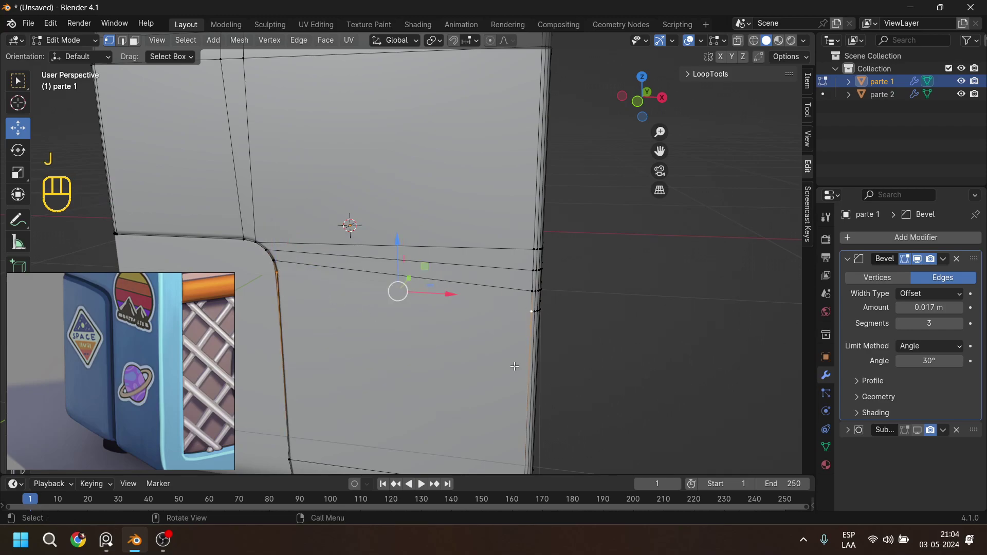
key("Tab")
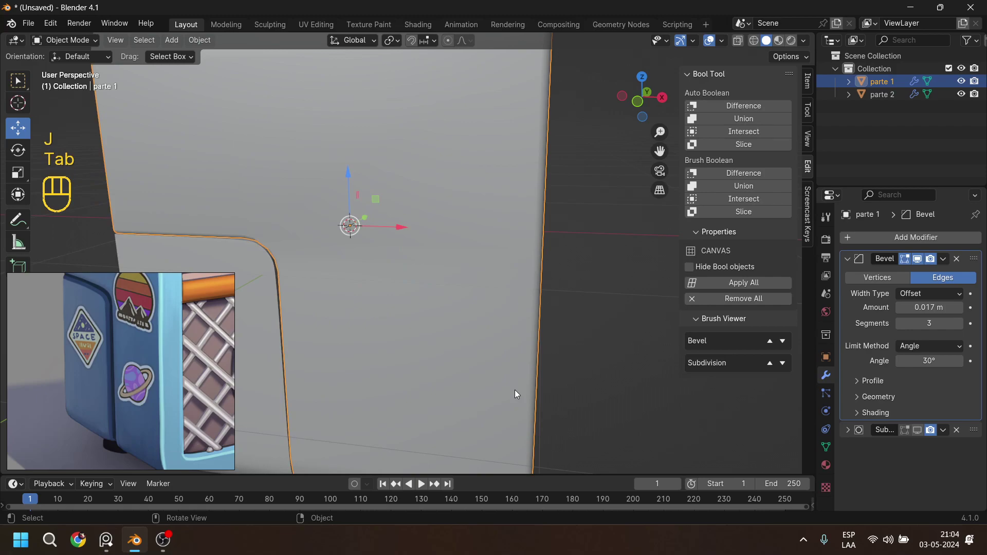
Examine the shaded radio body from several angles and the foot under the front corner in the reference image.
scroll(576, 339, "down", 5)
middle_click_drag(577, 341, 511, 344)
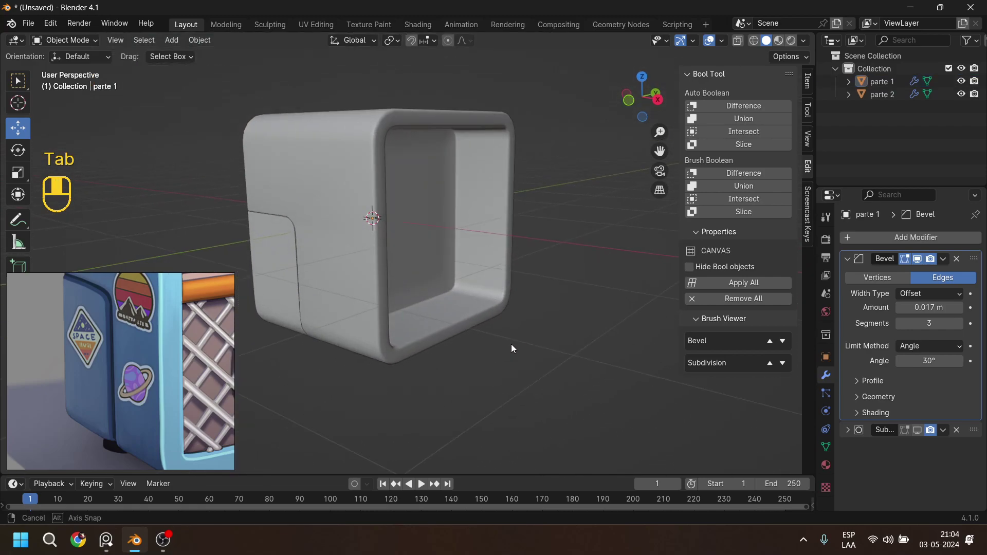
middle_click_drag(452, 289, 335, 273, "shift")
scroll(494, 307, "up", 3)
scroll(477, 259, "up", 3)
scroll(305, 298, "down", 2)
scroll(152, 316, "down", 2)
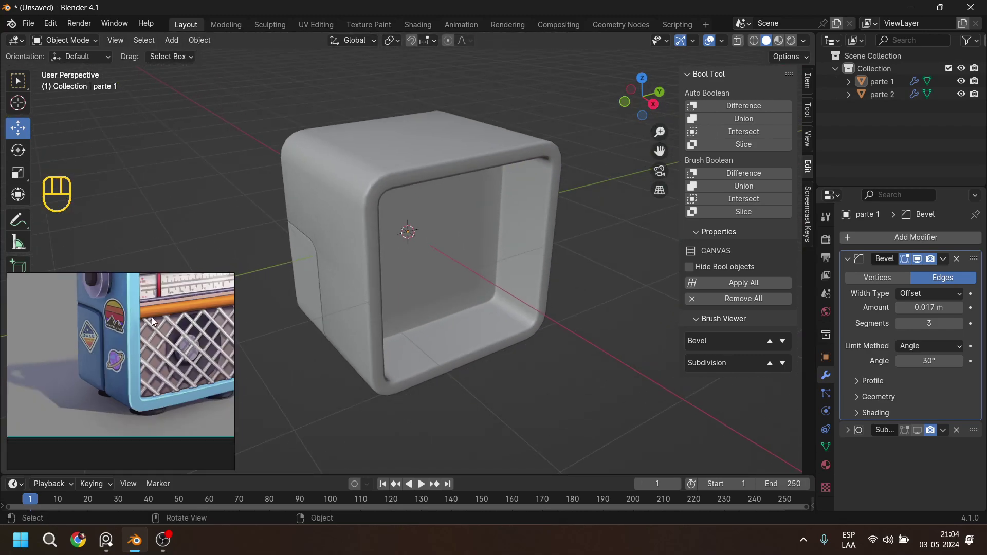
left_click(147, 343)
scroll(138, 349, "down", 4)
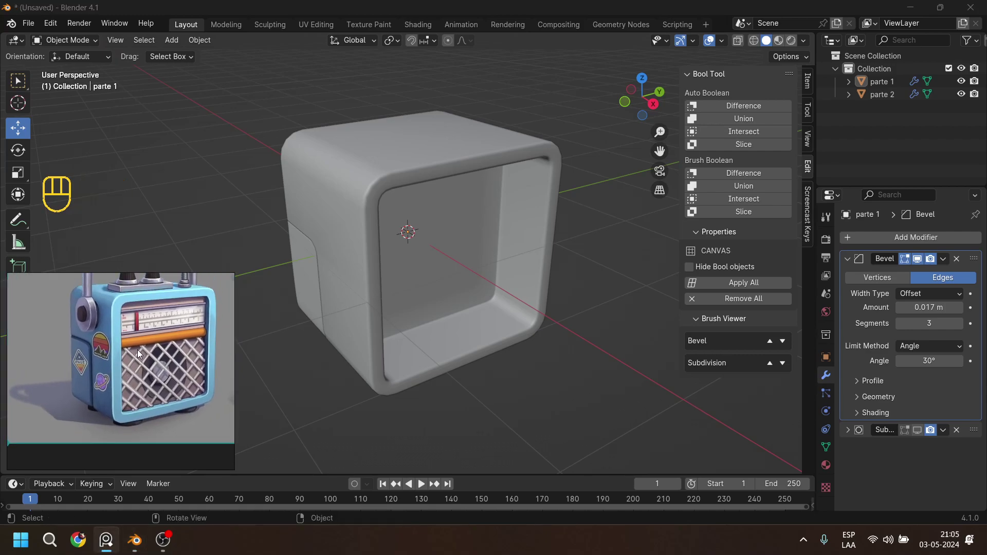
middle_click_drag(281, 270, 418, 283)
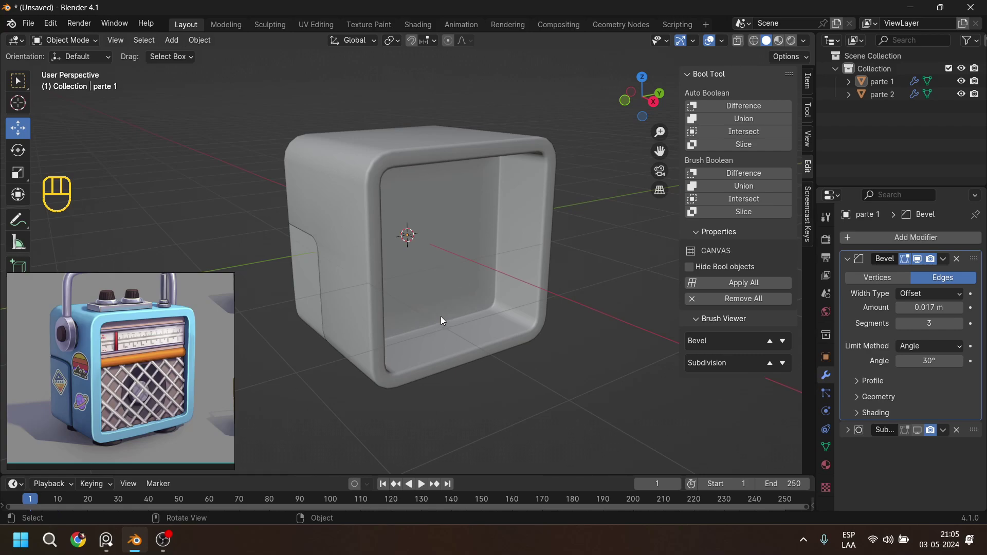
middle_click_drag(462, 297, 447, 327)
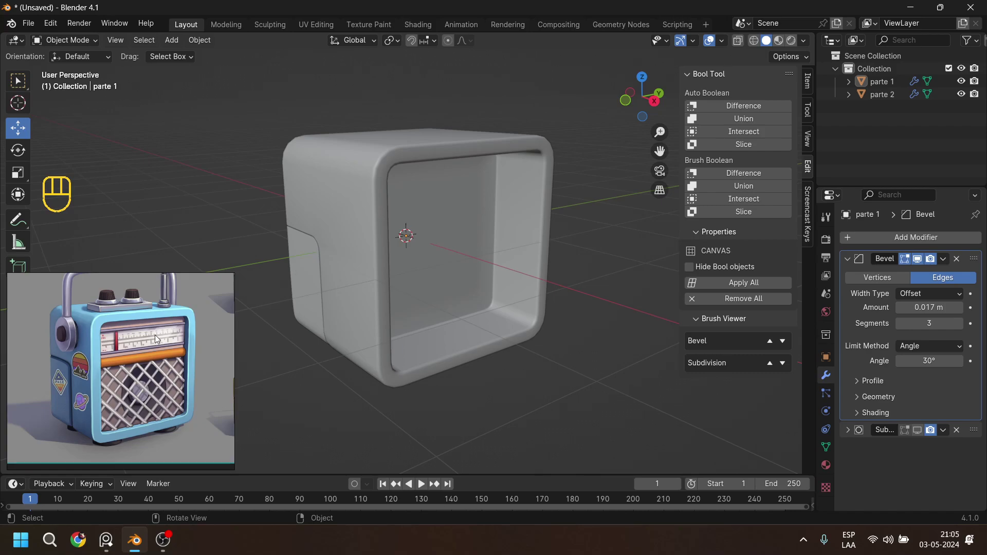
scroll(110, 439, "up", 5)
middle_click_drag(113, 433, 89, 380)
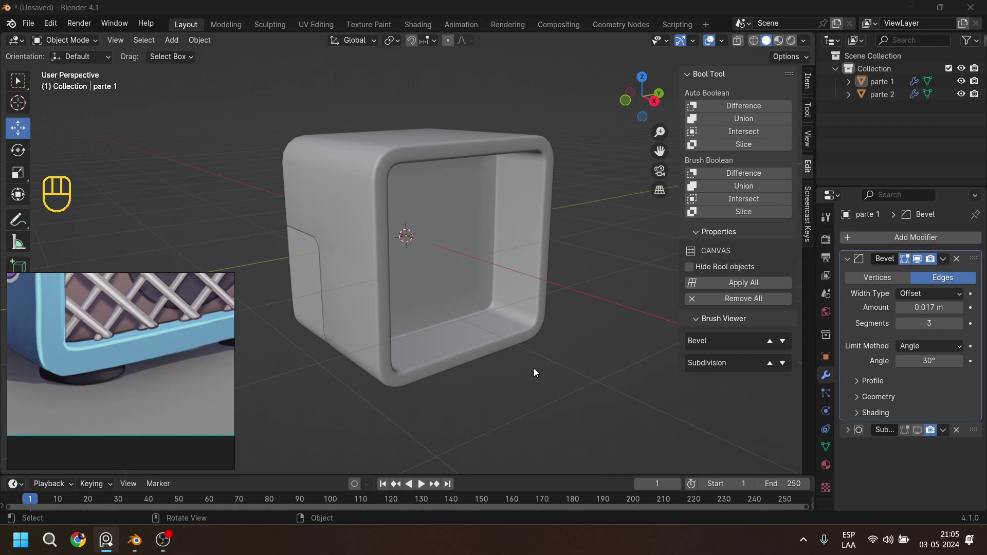
Add a cylinder with 12 vertices for the radio's foot, moving the reference image clear of the creation settings.
key("shift+a")
mouse_move(485, 275)
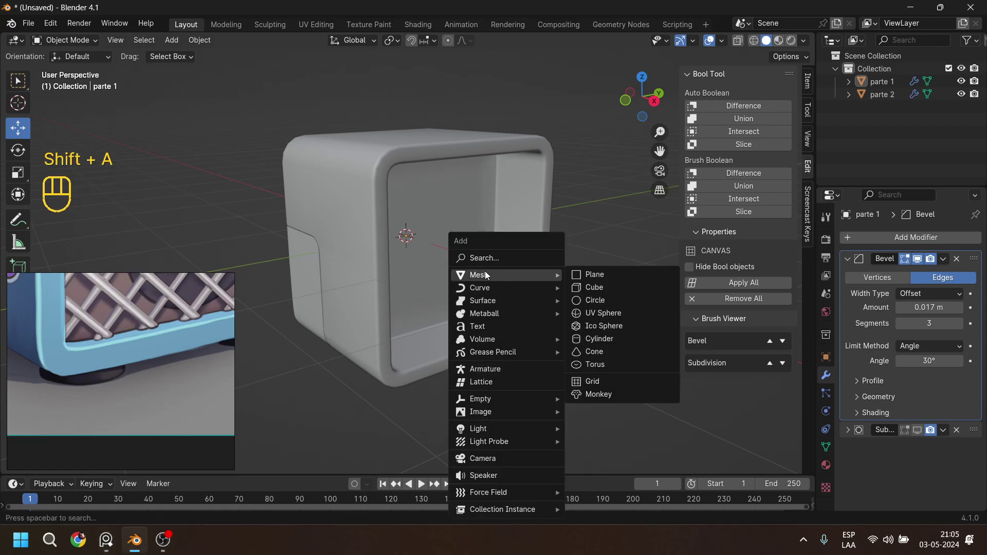
left_click(617, 340)
mouse_move(503, 360)
middle_mouse_down()
mouse_move(517, 363)
mouse_move(498, 362)
middle_mouse_up()
left_click_drag(75, 359, 98, 285)
left_click(44, 464)
left_click_drag(163, 277, 705, 353)
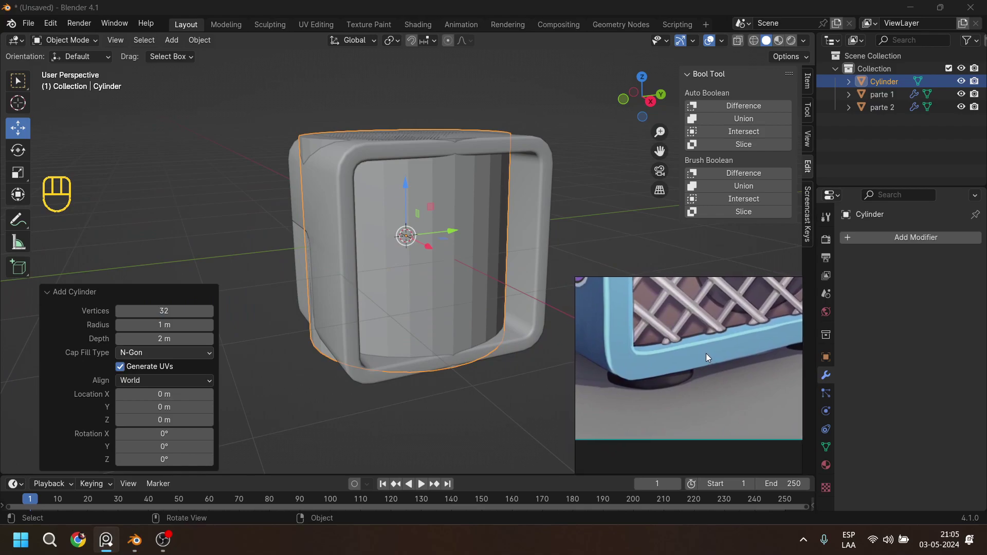
left_click(173, 307)
type("1")
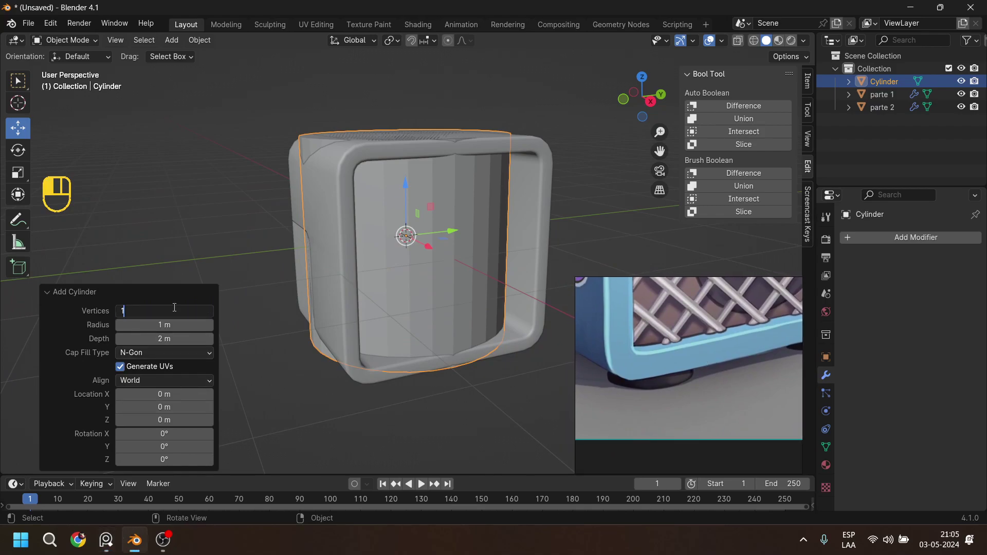
type("2")
key("Return")
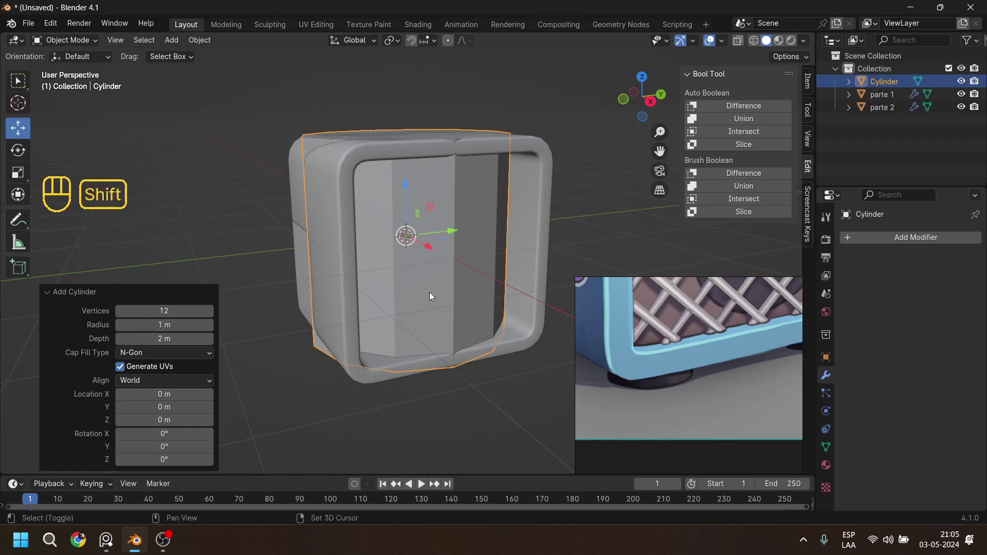
Add a Subdivision Surface modifier to the cylinder and set its viewport levels to 3.
middle_click_drag(430, 292, 435, 279, "shift")
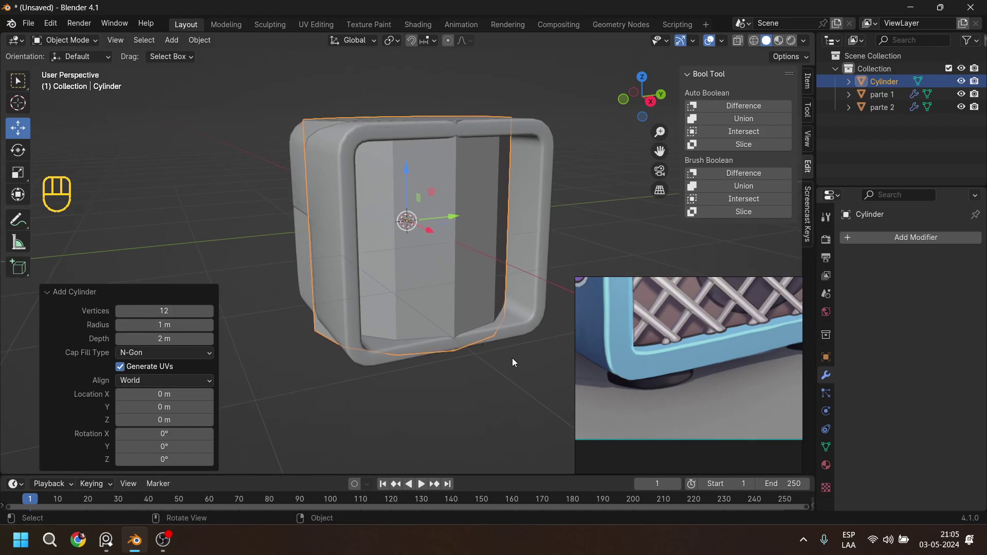
left_click(885, 238)
mouse_move(885, 237)
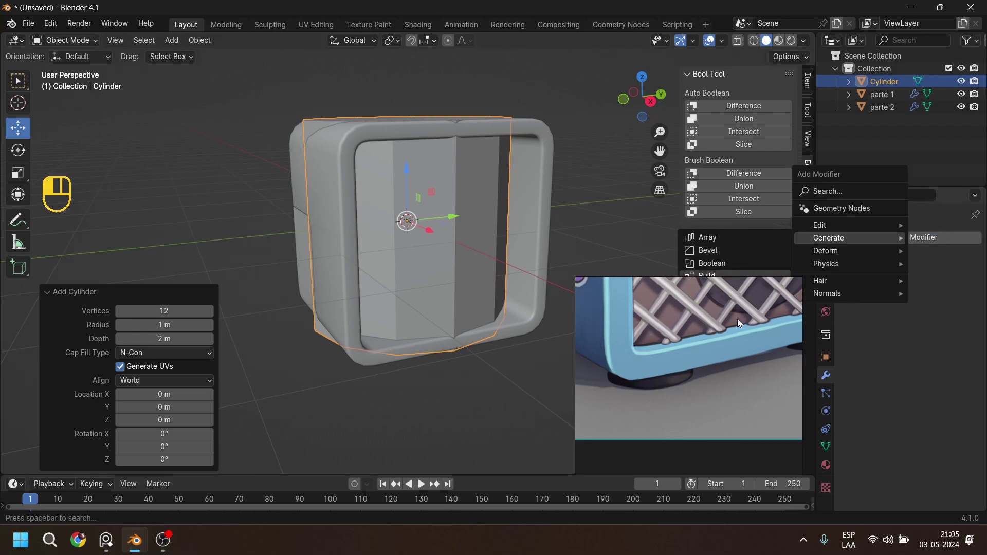
left_click(754, 406)
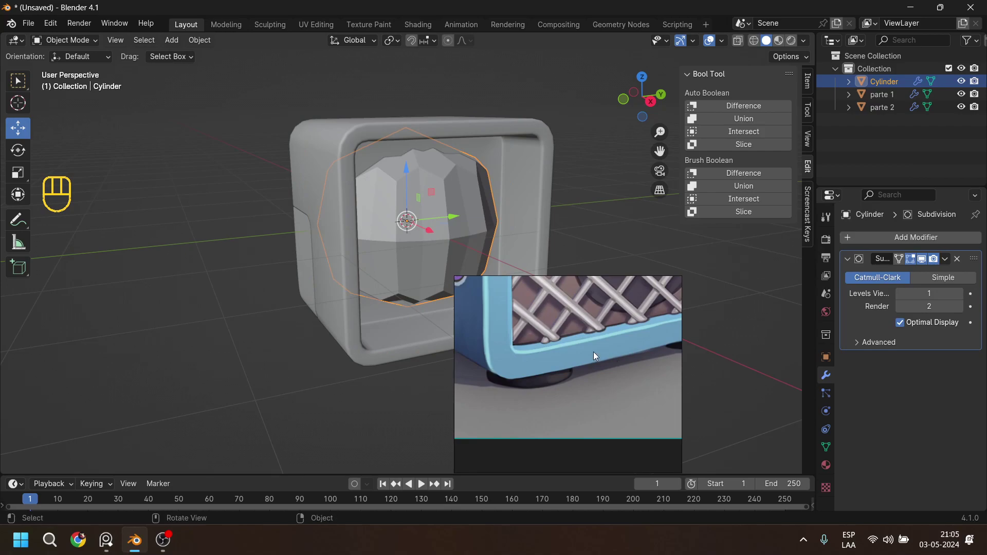
left_click(958, 293)
left_click(958, 293)
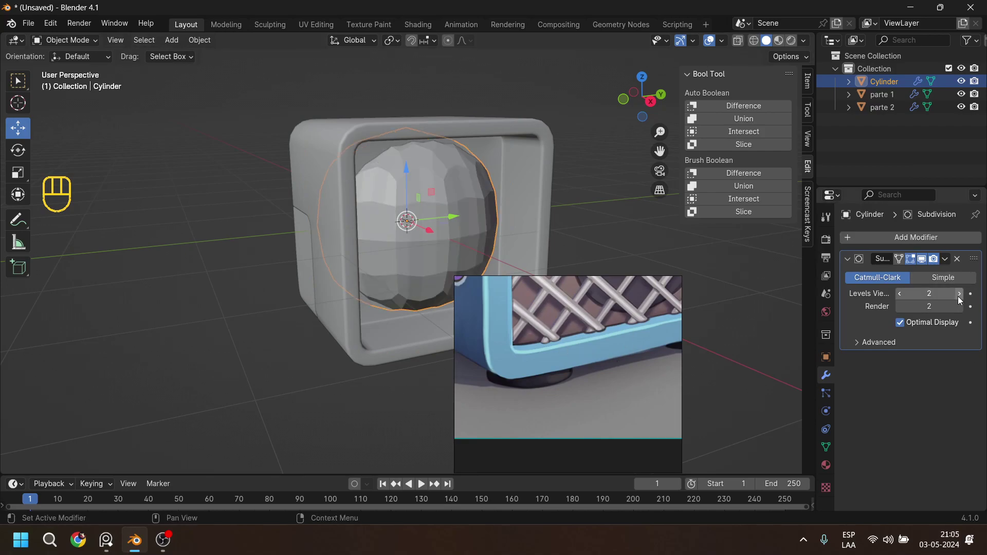
Check the subdivision settings of parte 1 for comparison and reselect the cylinder.
left_click(520, 137)
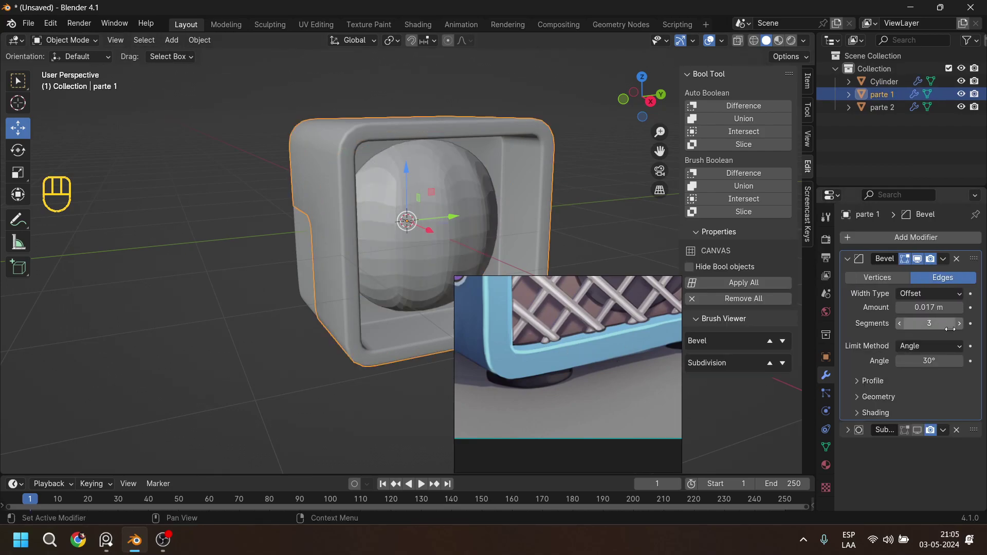
left_click(848, 259)
left_click(848, 276)
left_click(847, 276)
left_click(457, 174)
Isolate the cylinder in local view and scale its whole mesh down to about a third of its size in Edit Mode.
left_click_drag(615, 329, 175, 353)
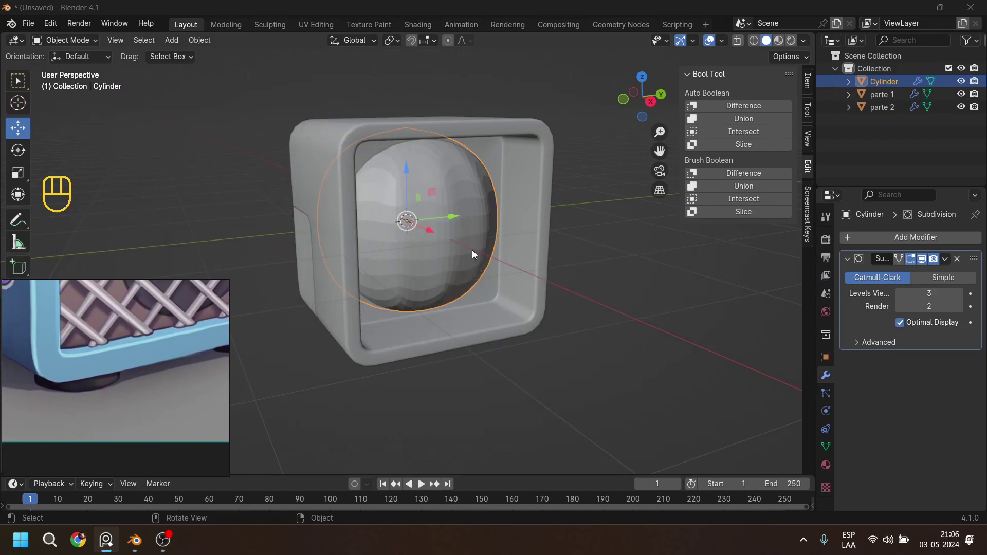
key("Num_Lock")
key("Num_Lock")
middle_click_drag(467, 344, 495, 337, "shift")
key("KP_Divide")
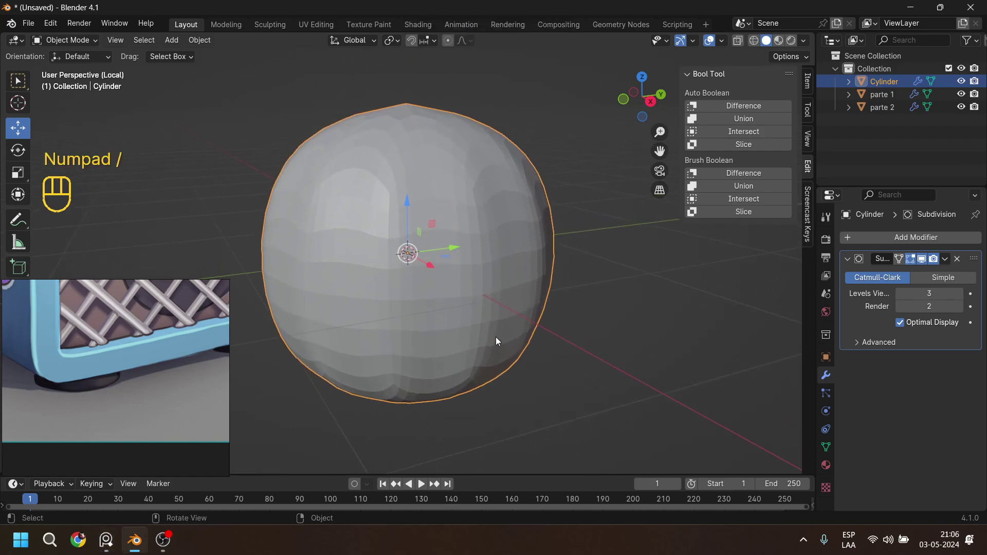
key("Tab")
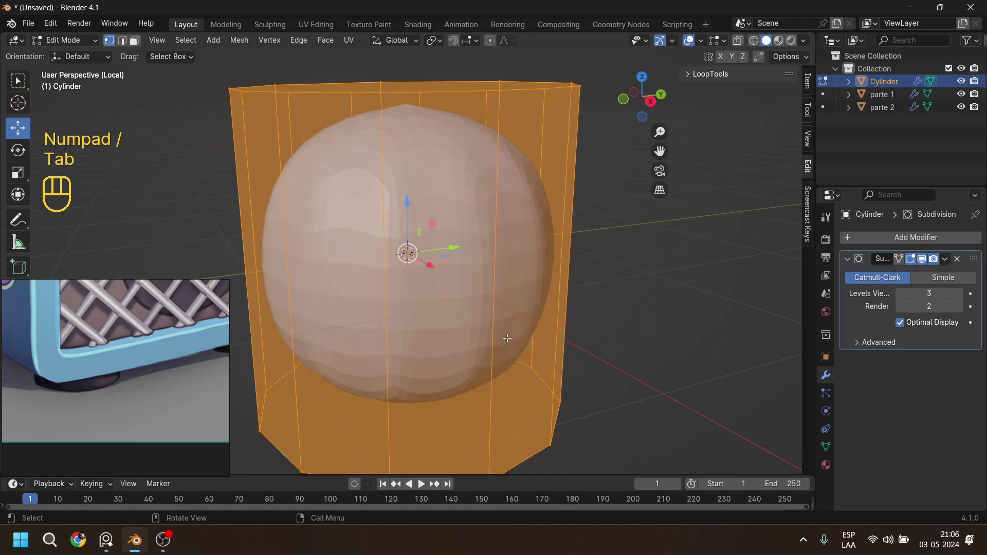
key("s")
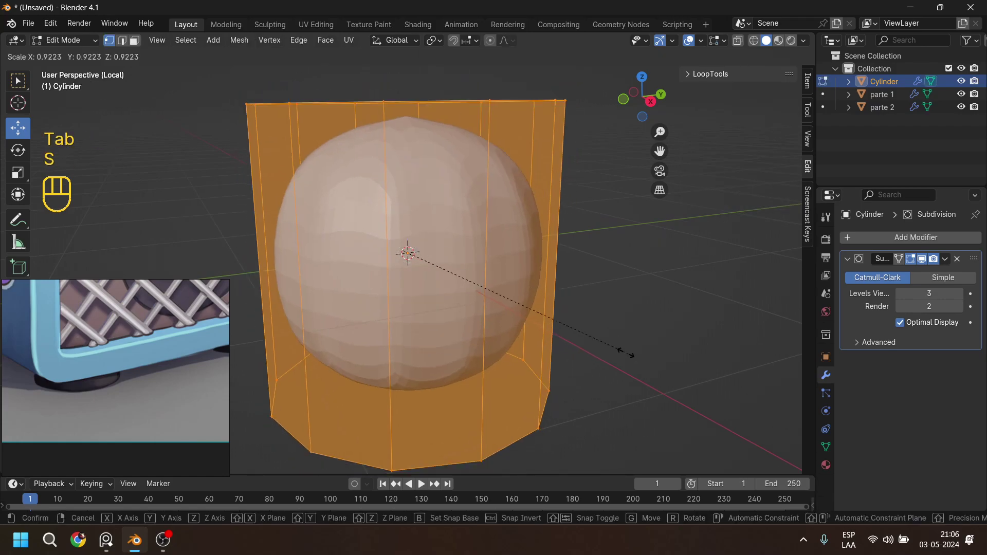
left_click(487, 280)
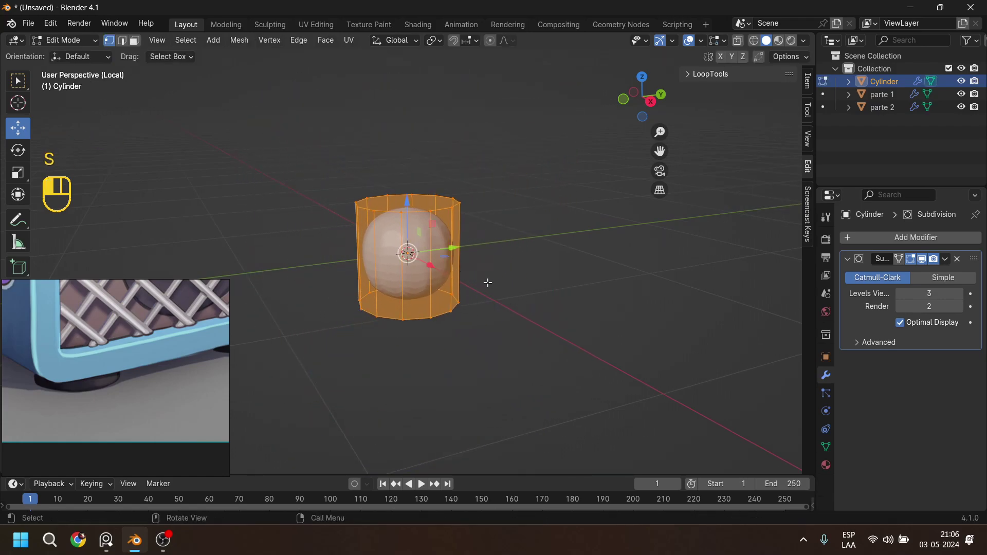
Add a horizontal loop cut around the cylinder and slide it close to the bottom edge, with a slide factor of about 0.86.
key("ctrl+r")
left_click(410, 263)
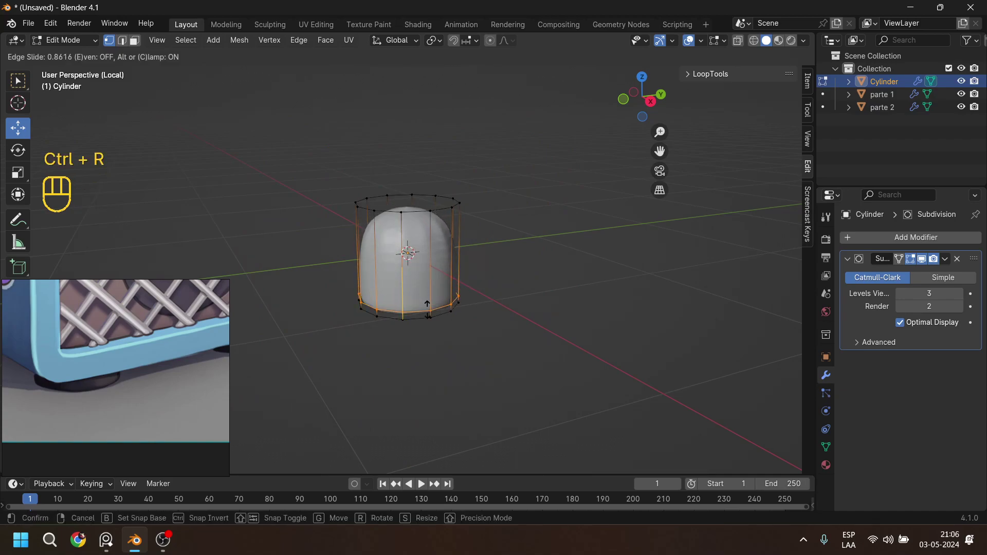
left_click(427, 303)
key("ctrl+r")
key("Escape")
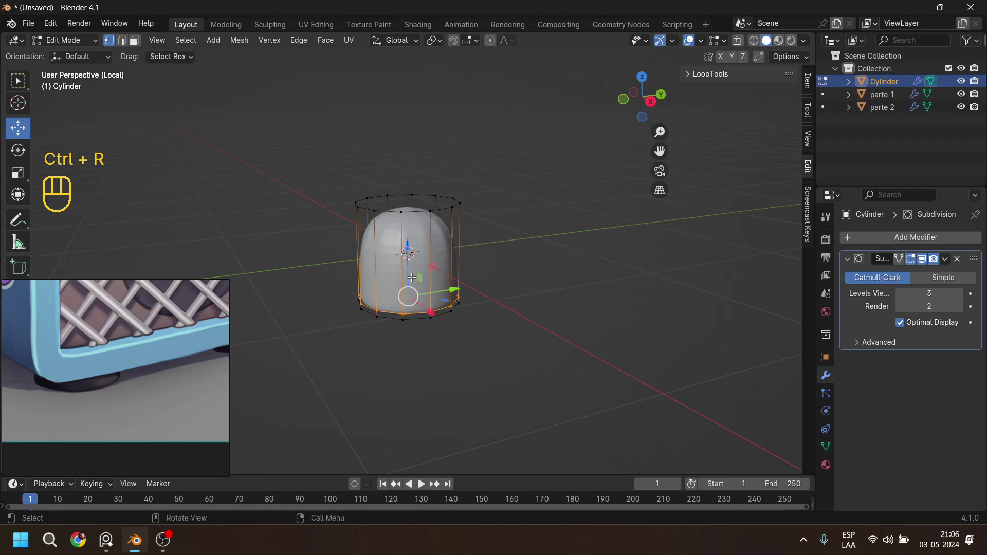
Delete the cylinder's top cap face so the upper end is open.
middle_click_drag(404, 235, 417, 227)
left_click(419, 226)
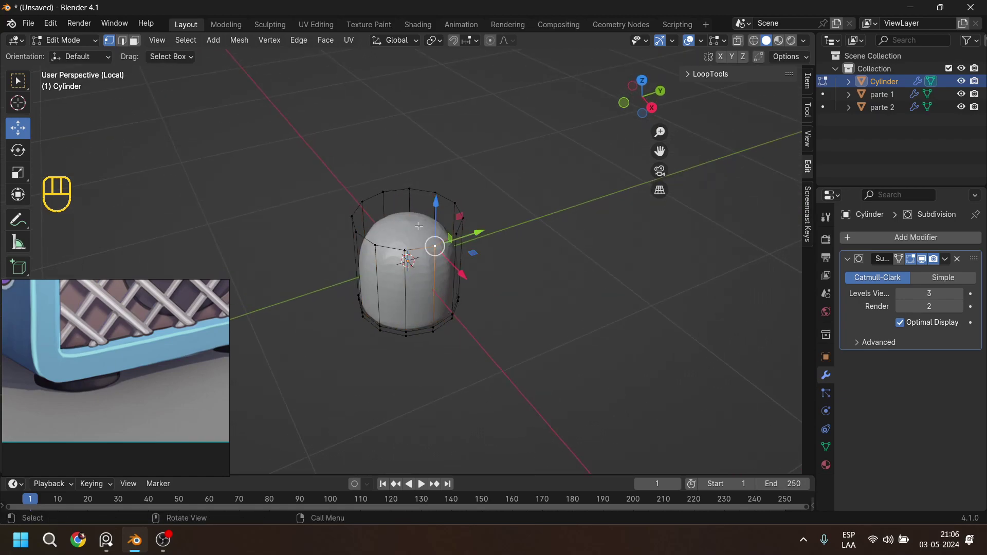
key("3")
left_click(419, 226)
key("x")
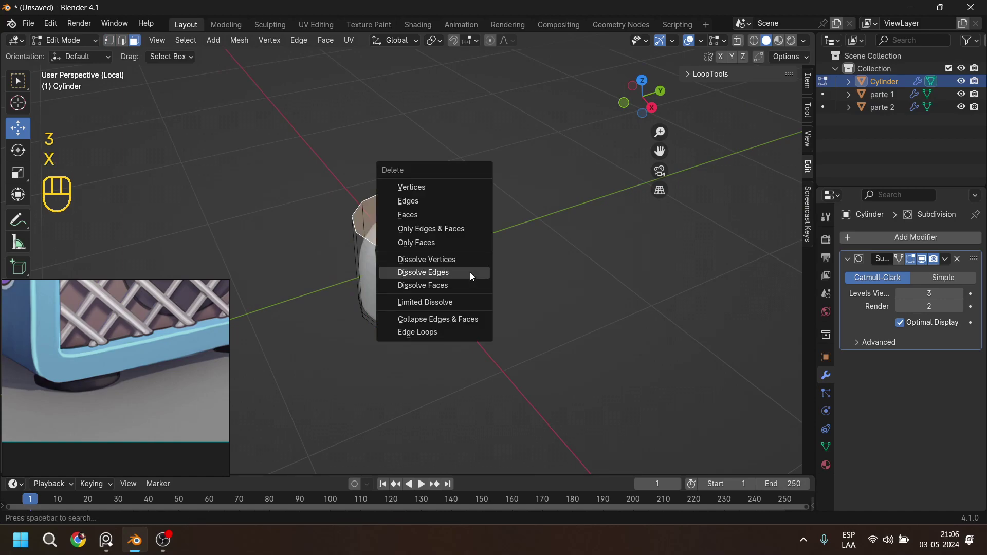
left_click(427, 213)
middle_click_drag(420, 297, 423, 295)
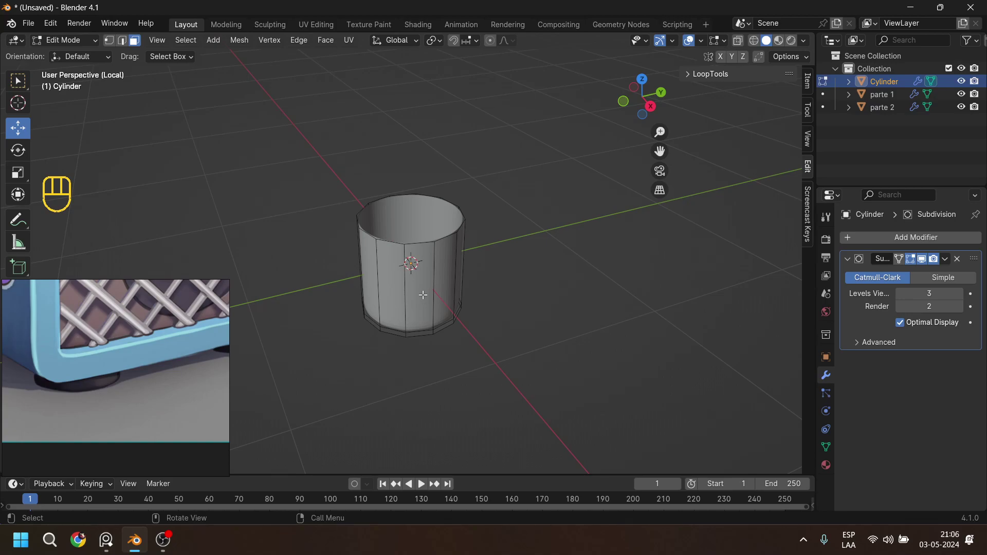
Select the open top edge loop and lower it along Z to shorten the cylinder to roughly half its height.
left_click(435, 242, "alt")
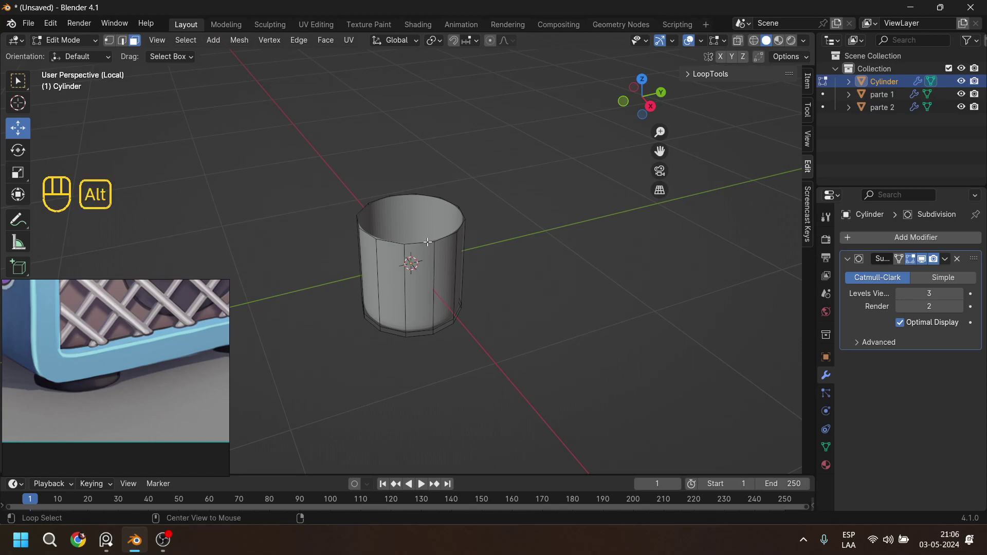
left_click(408, 244, "alt")
middle_click_drag(408, 243, 474, 242)
left_click_drag(413, 164, 418, 229)
Inset the cylinder's bottom cap face slightly to tighten the rounding of its lower edge.
middle_click_drag(427, 336, 430, 226)
scroll(428, 236, "up", 4)
middle_click_drag(389, 362, 405, 316, "shift")
key("3")
left_click(485, 342)
key("i")
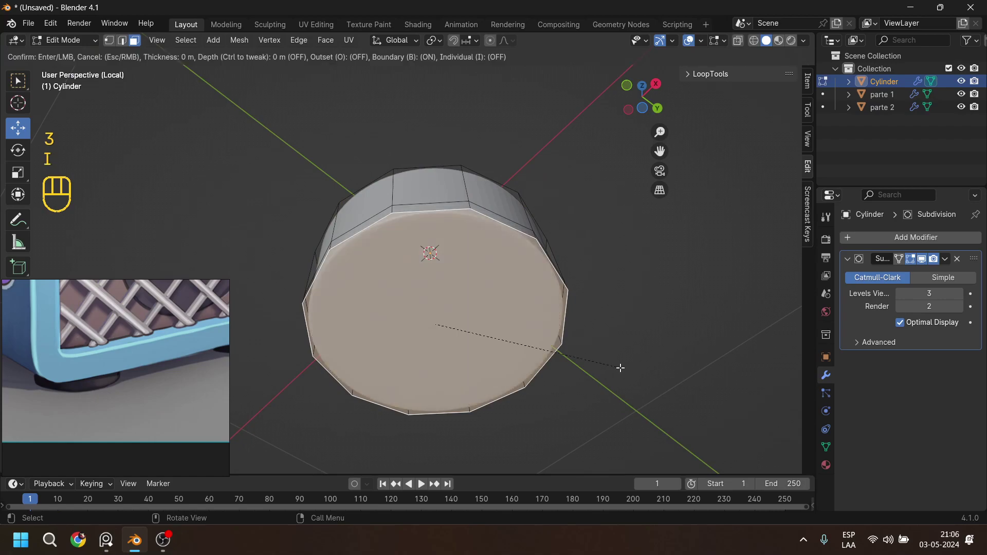
left_click(579, 362)
Exit local view to bring back the radio body around the foot, keeping the cylinder in Edit Mode.
middle_click_drag(520, 330, 469, 383, "shift")
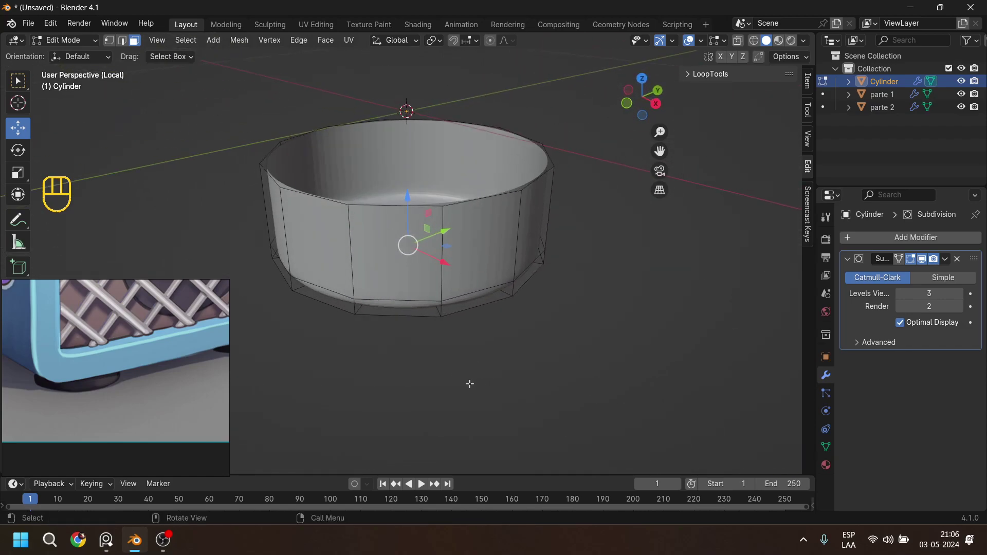
scroll(456, 364, "down", 3)
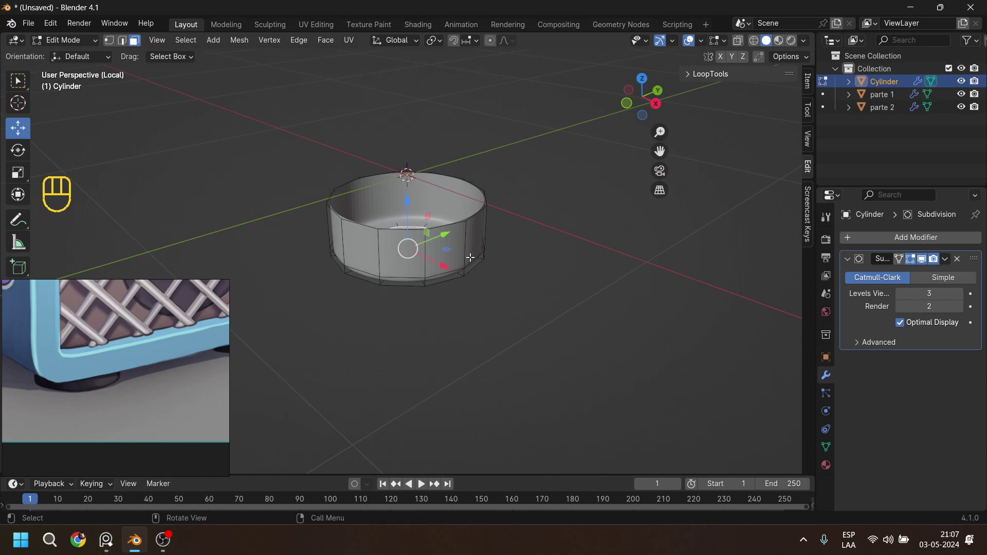
key("KP_Divide")
middle_click_drag(492, 341, 518, 296, "shift")
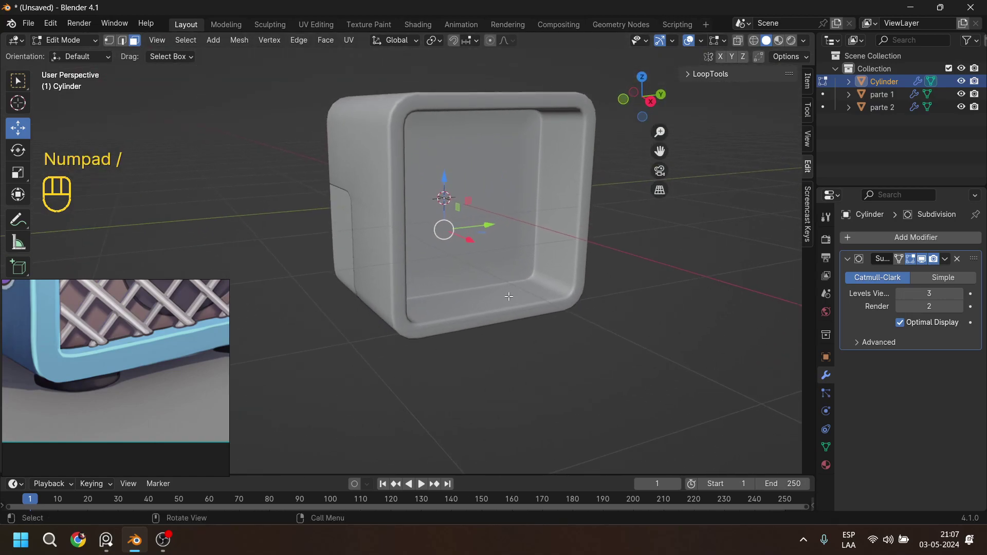
key("Tab")
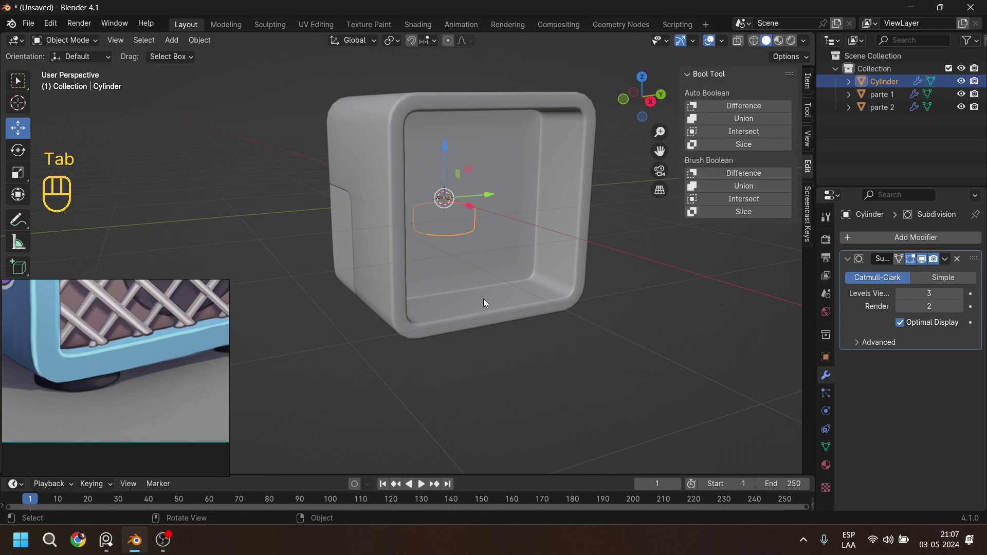
key("Tab")
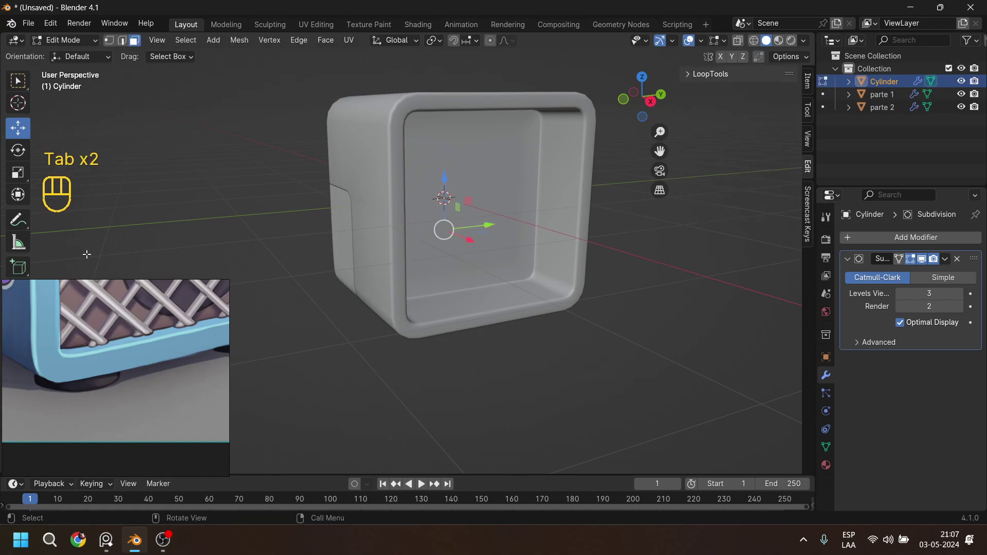
left_click_drag(444, 180, 540, 390)
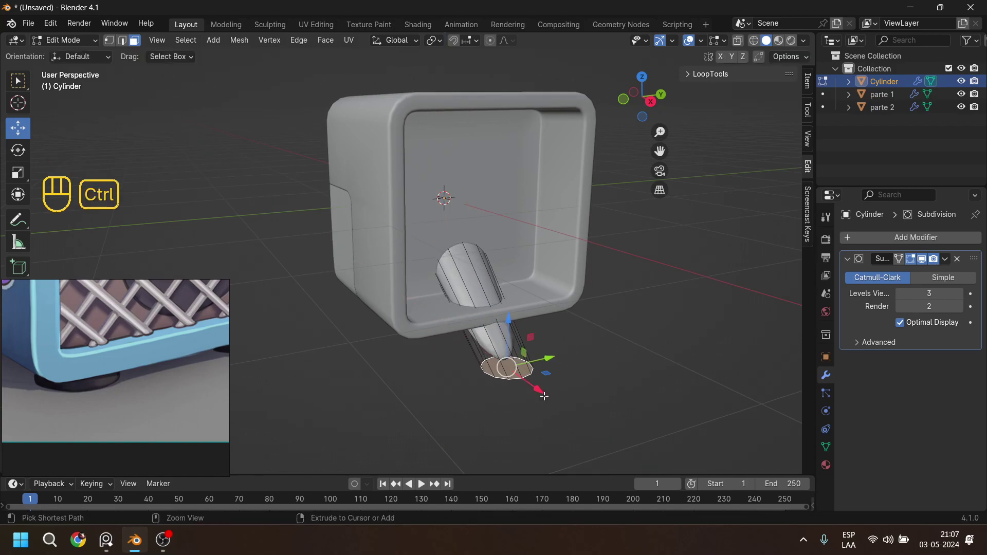
key("ctrl+z")
key("ctrl+z")
Select the whole cylinder mesh, scale it down to foot size, and move it down towards the base of the case.
key("a")
left_click_drag(468, 234, 617, 321)
left_click_drag(591, 243, 590, 304)
middle_click_drag(590, 309, 514, 360)
key("s")
left_click(667, 356)
left_click_drag(664, 333, 622, 316)
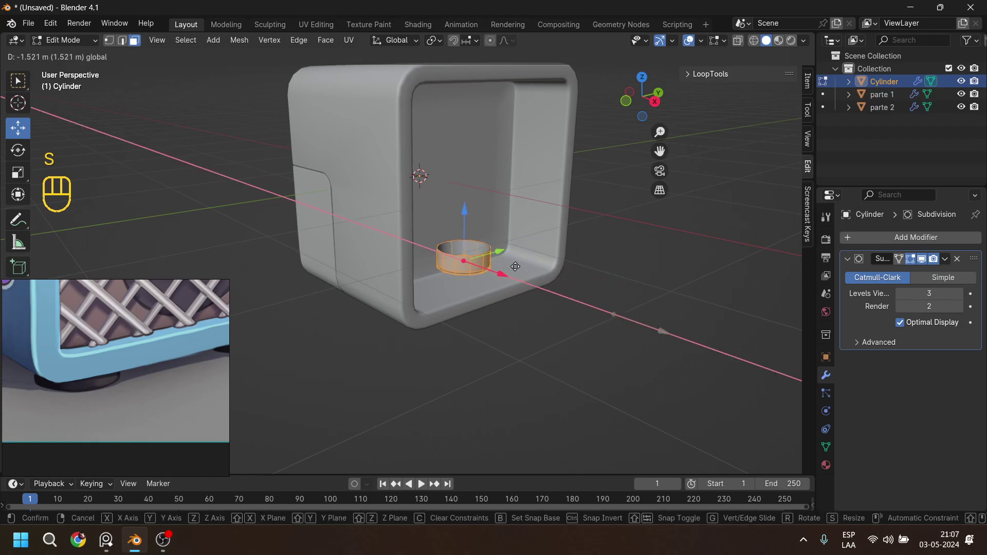
Position the small cylinder as a foot under the case's front corner nearest the side panel, slightly below its underside.
left_click(527, 251)
left_click_drag(498, 248, 444, 296)
left_click_drag(404, 266, 406, 273)
mouse_move(436, 327)
left_mouse_down()
mouse_move(447, 343)
mouse_move(446, 334)
left_mouse_up()
mouse_move(410, 267)
left_mouse_down()
mouse_move(411, 279)
mouse_move(425, 277)
left_mouse_up()
middle_click_drag(496, 346, 464, 322)
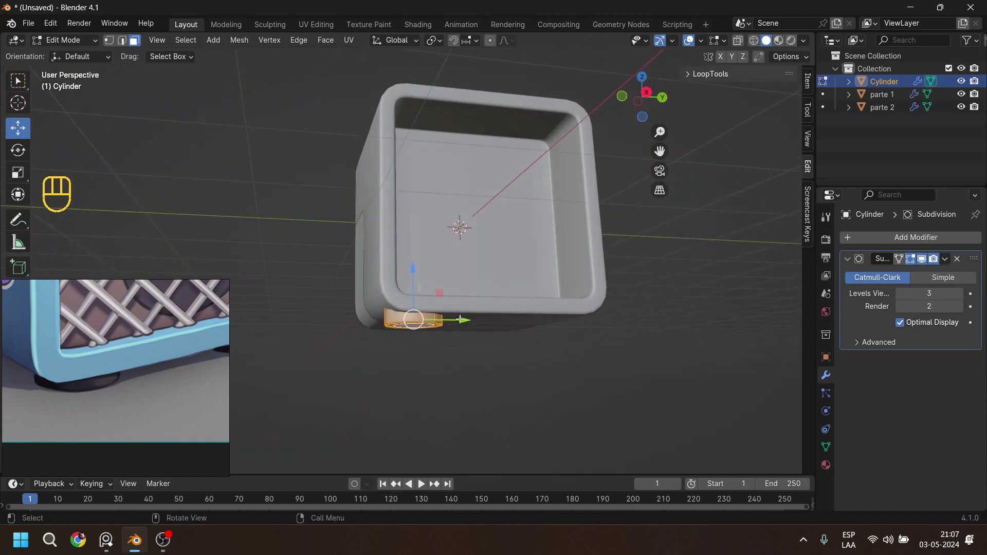
left_click_drag(464, 323, 467, 322)
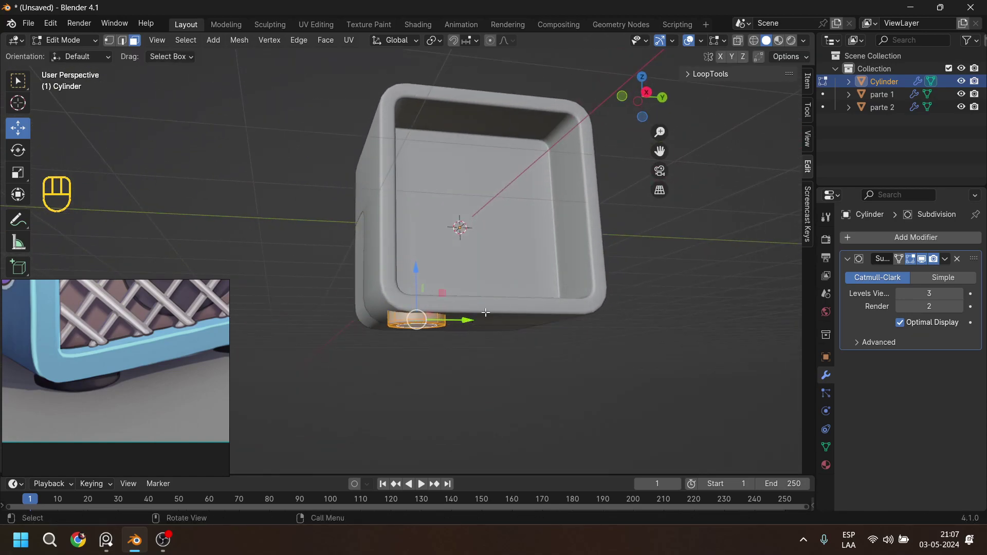
middle_click_drag(494, 254, 540, 313)
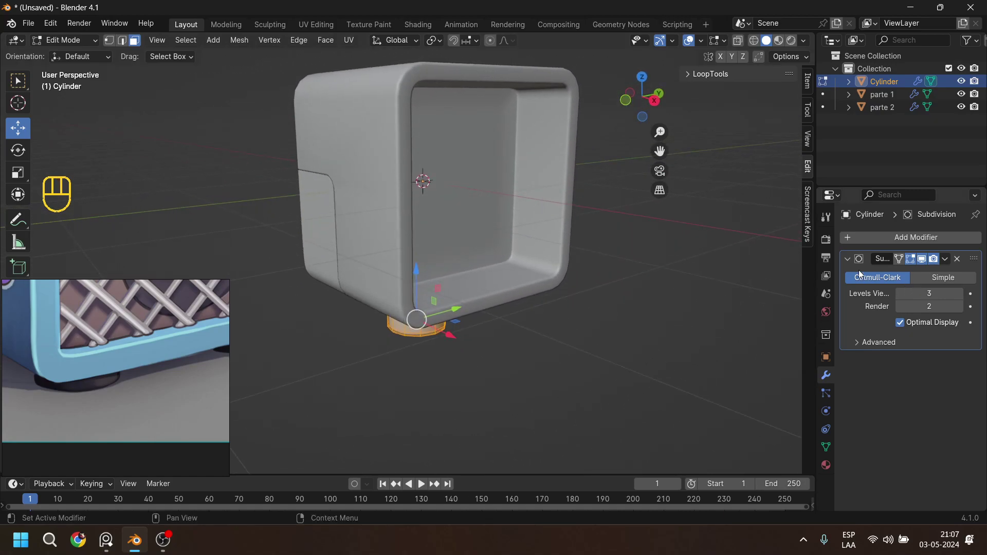
Leave mesh editing and add a Mirror modifier to the foot with the X and Y axes enabled.
left_click(847, 258)
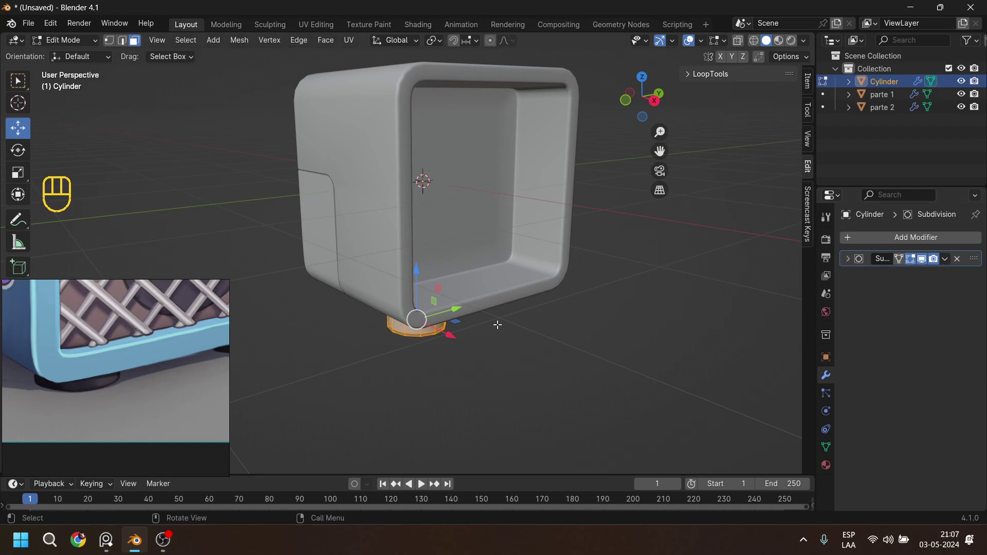
key("Tab")
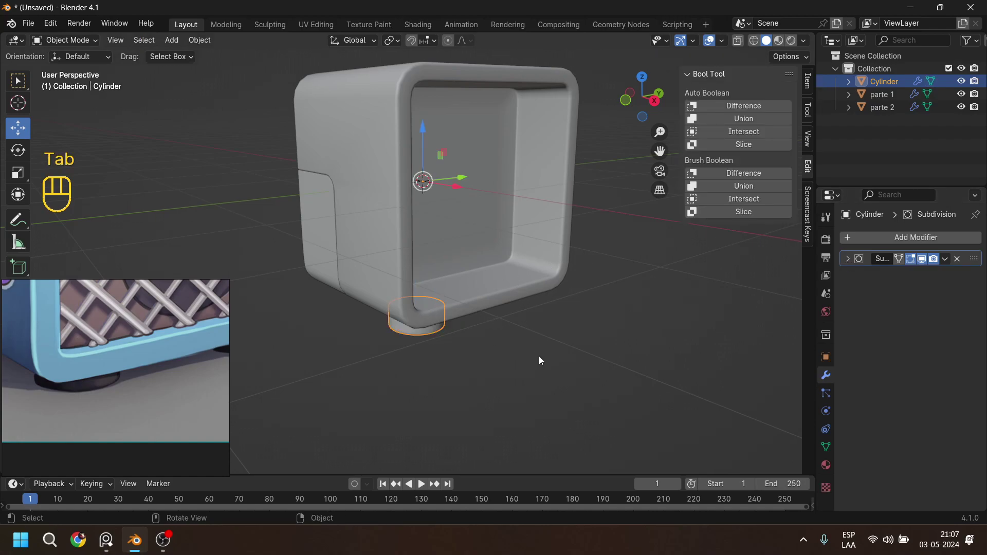
left_click(538, 355)
middle_click_drag(509, 342, 514, 357)
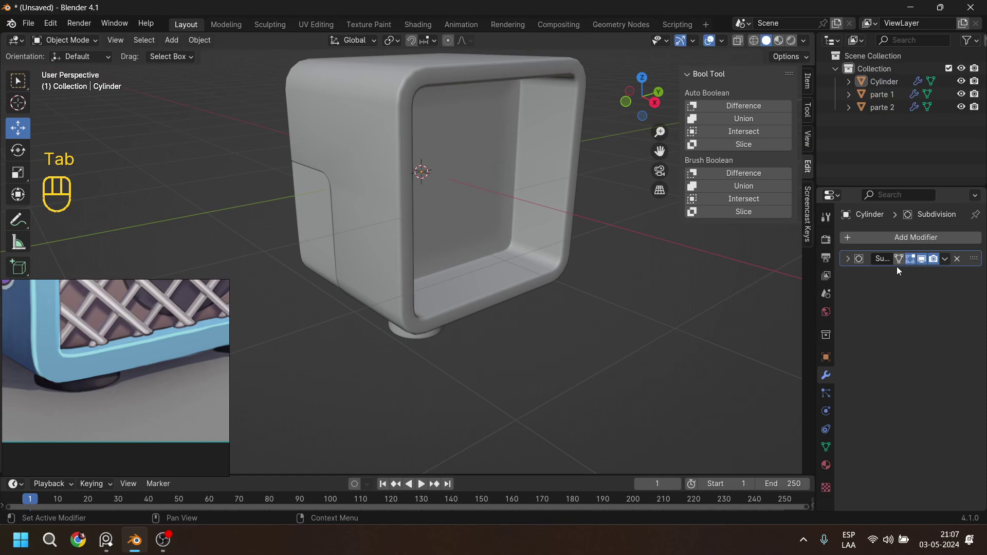
left_click(902, 239)
mouse_move(901, 239)
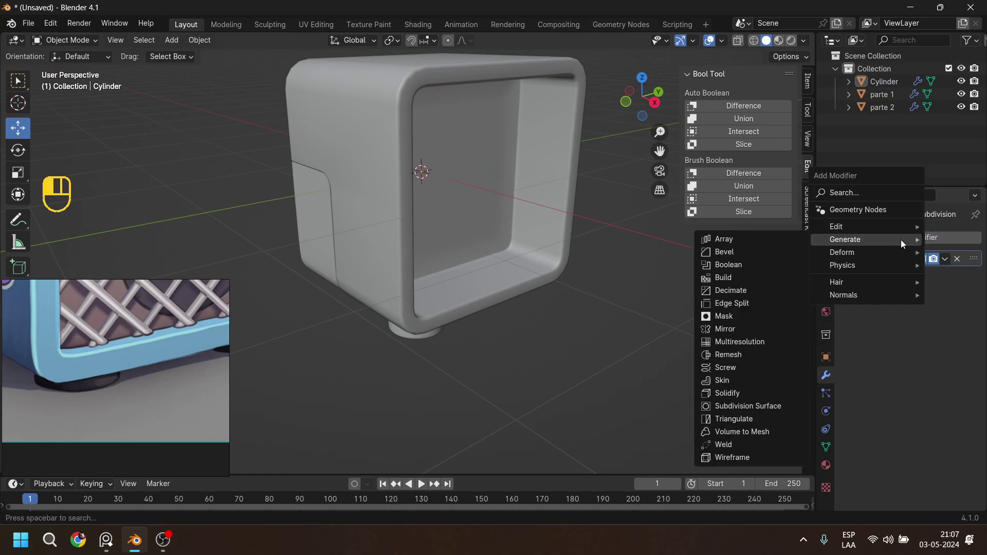
left_click(739, 328)
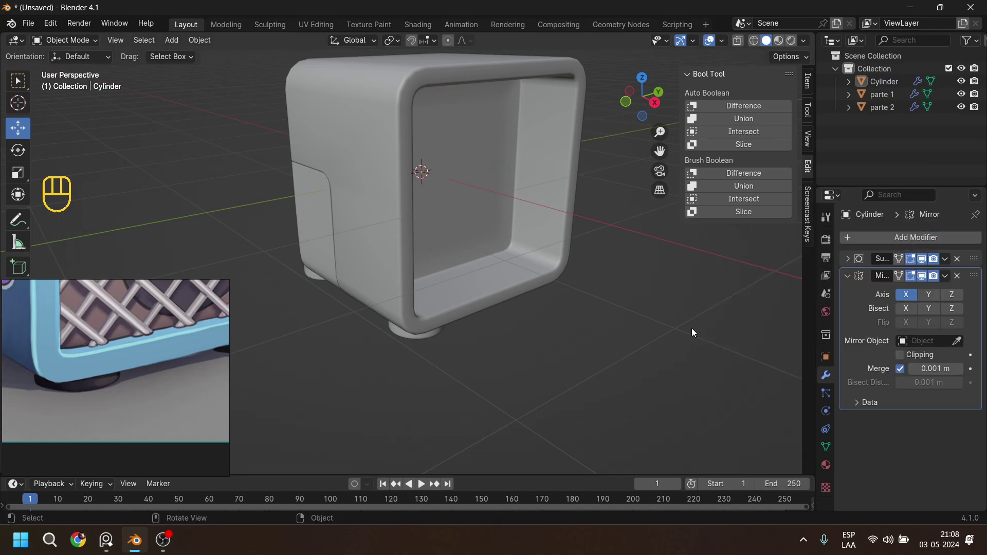
middle_click_drag(320, 270, 446, 315)
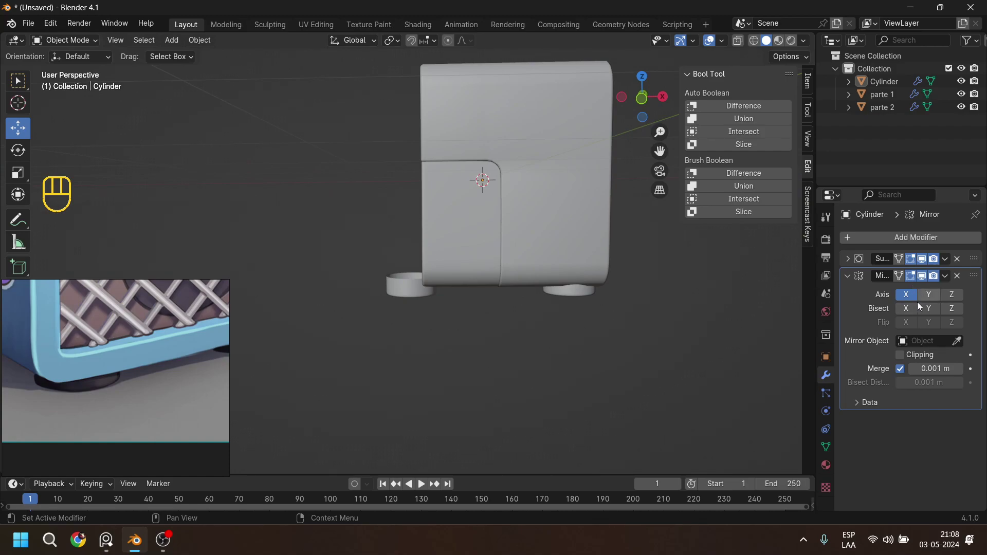
middle_click_drag(558, 294, 411, 320)
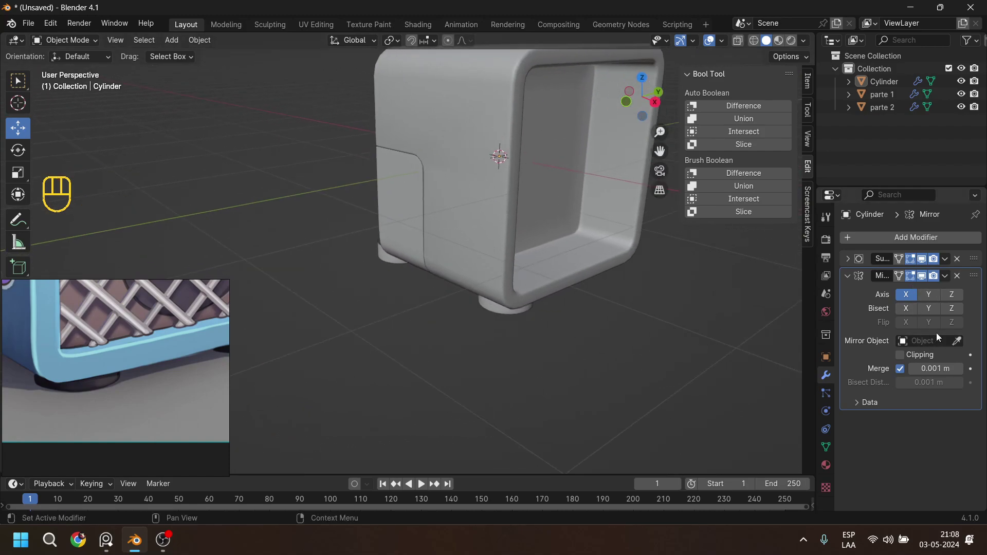
left_click(929, 295)
In the front view, shift the mirrored feet object along X to centre the feet under the case.
middle_click_drag(667, 298, 454, 334)
scroll(557, 336, "up", 2)
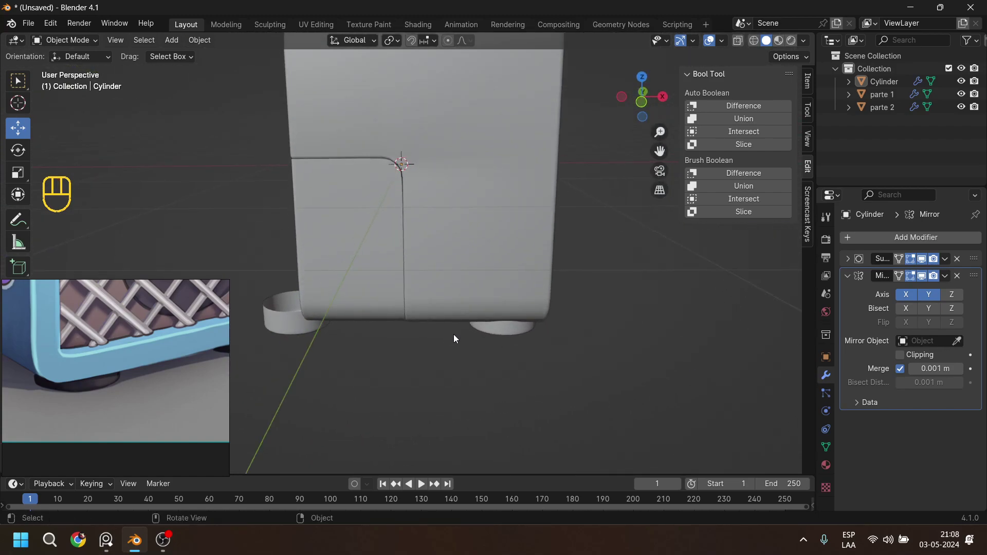
key("KP_1")
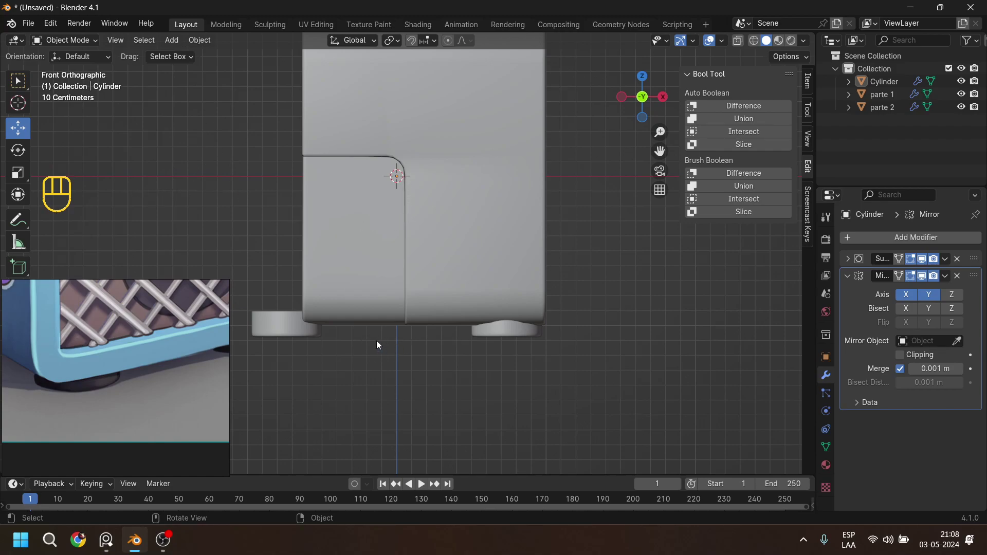
left_click(507, 330)
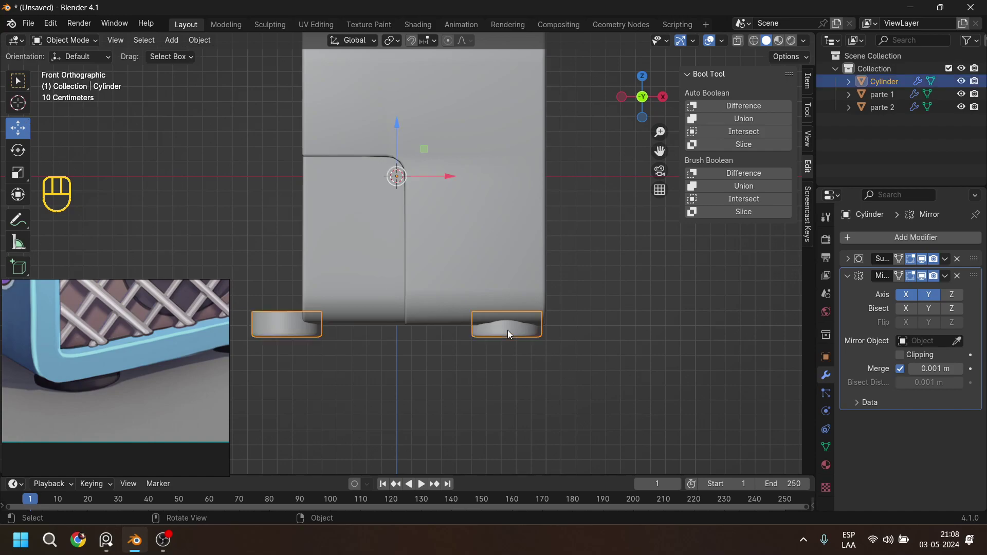
left_click_drag(449, 179, 478, 182)
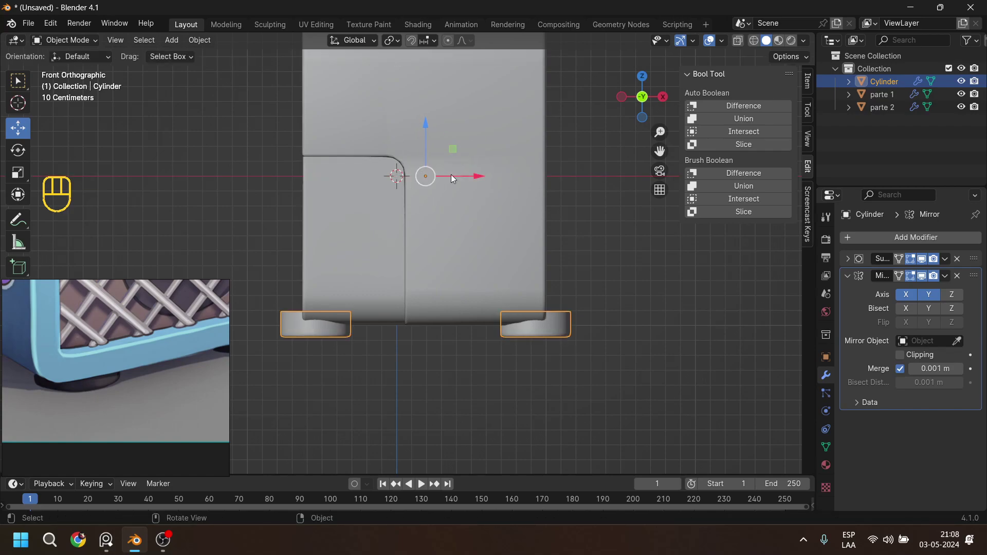
left_click(506, 137)
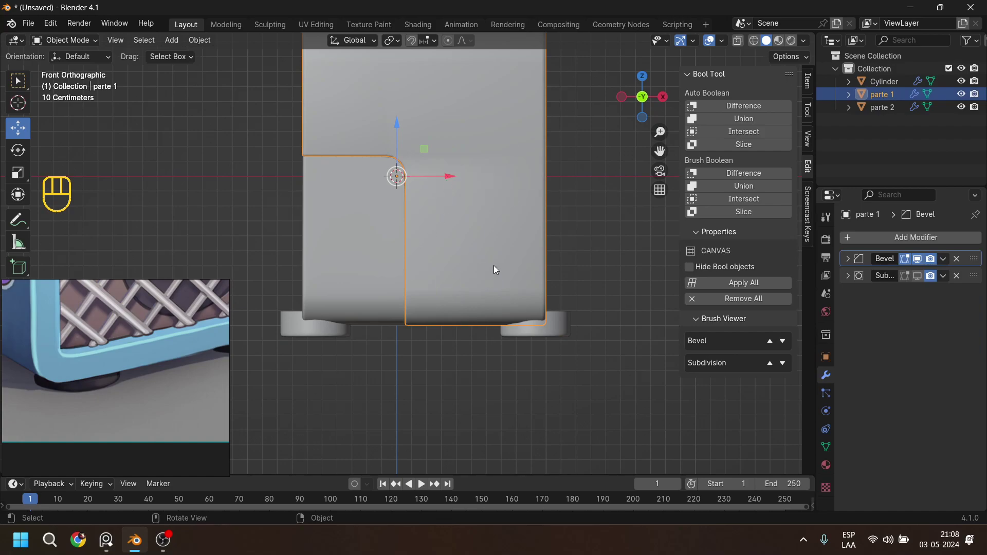
left_click(539, 328)
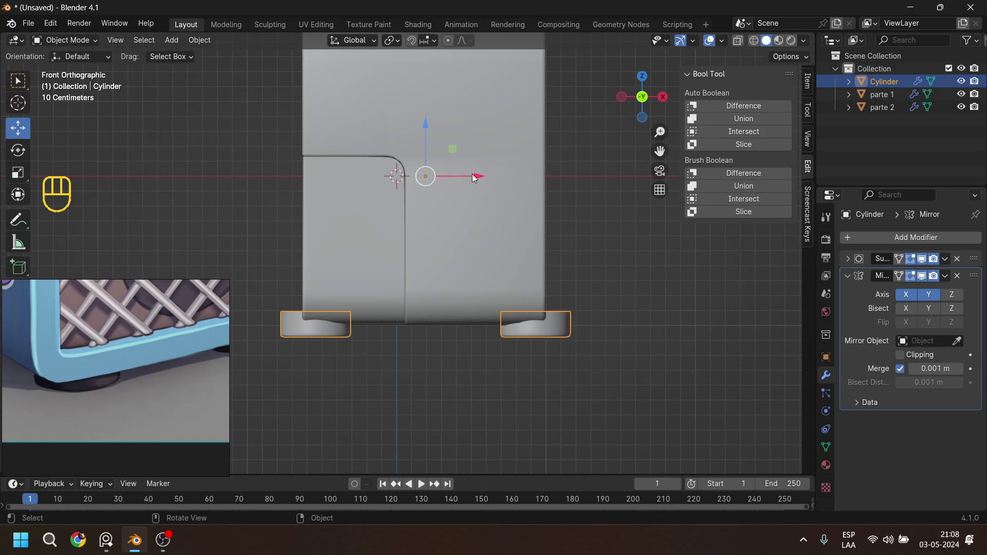
left_click_drag(472, 176, 499, 177)
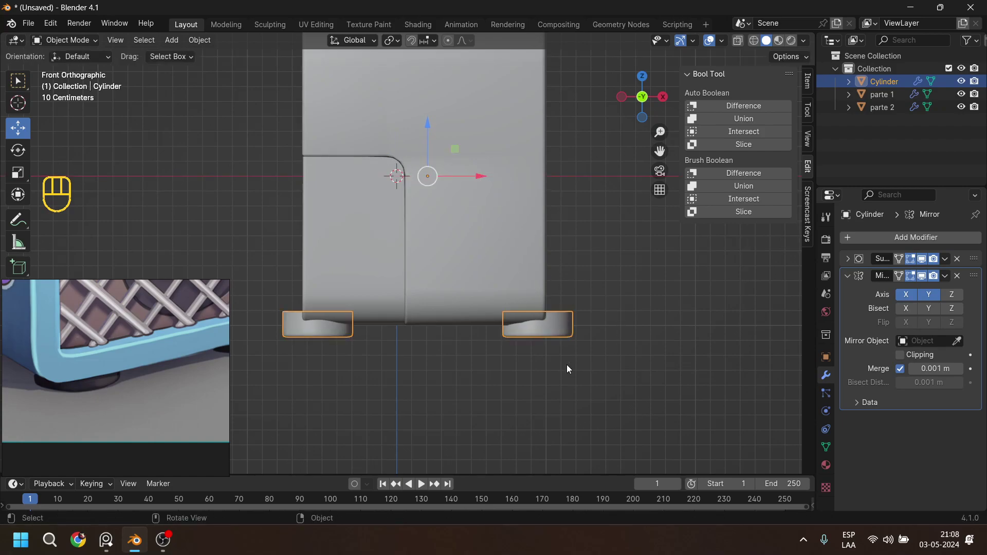
Edit the foot mesh and move it inward along X under the case edge, then return to Object Mode and deselect.
key("Tab")
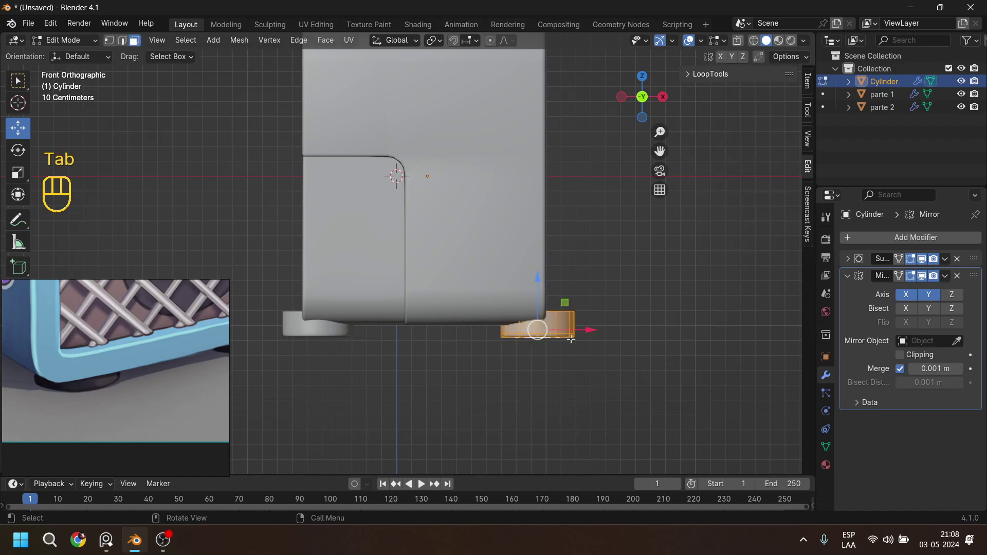
left_click_drag(591, 332, 557, 333)
middle_click_drag(570, 363, 443, 370)
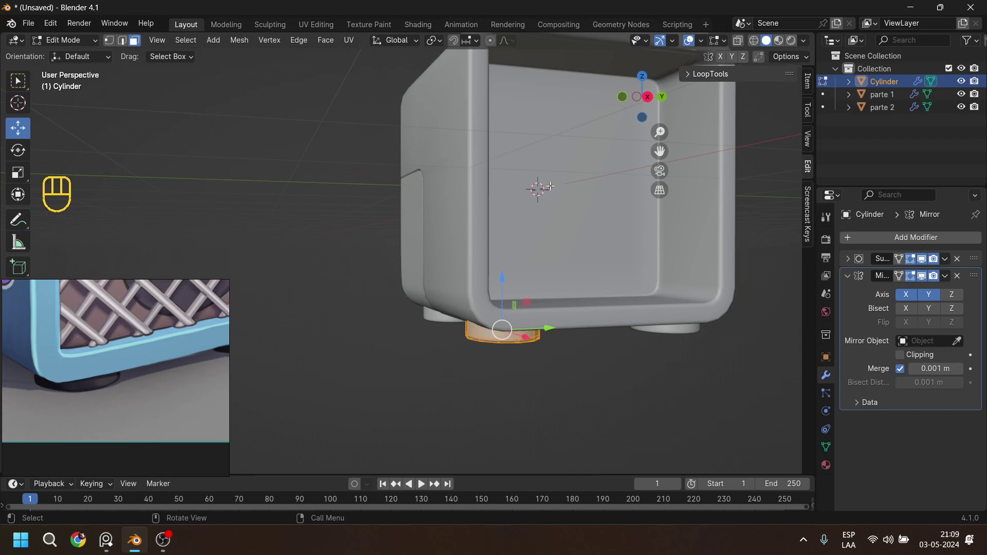
middle_click_drag(550, 182, 566, 304)
key("Tab")
left_click(610, 351)
scroll(609, 346, "down", 6)
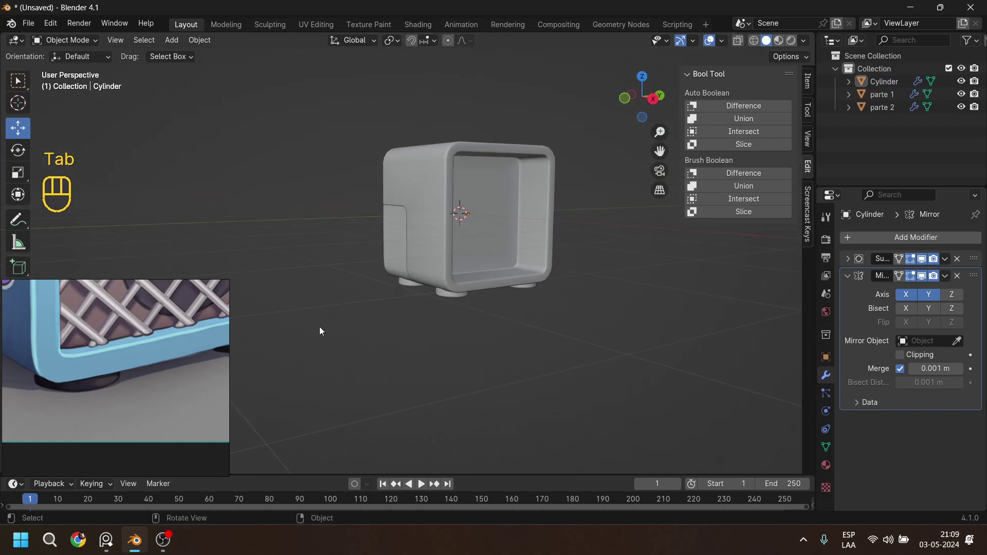
Bring the radio's handle into view in the reference image, then add a cylinder and rotate it 90° about global X.
left_click(102, 328)
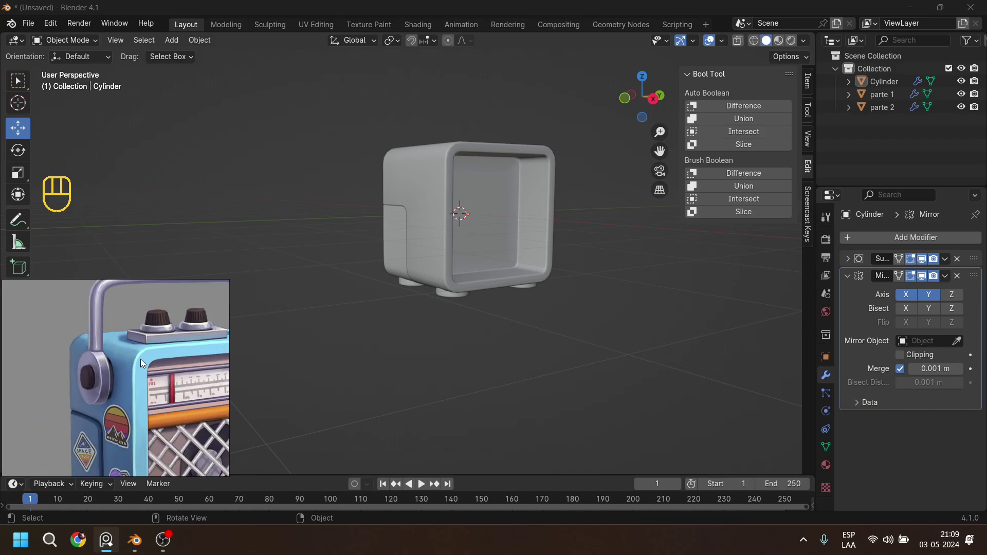
middle_click_drag(323, 341, 419, 336)
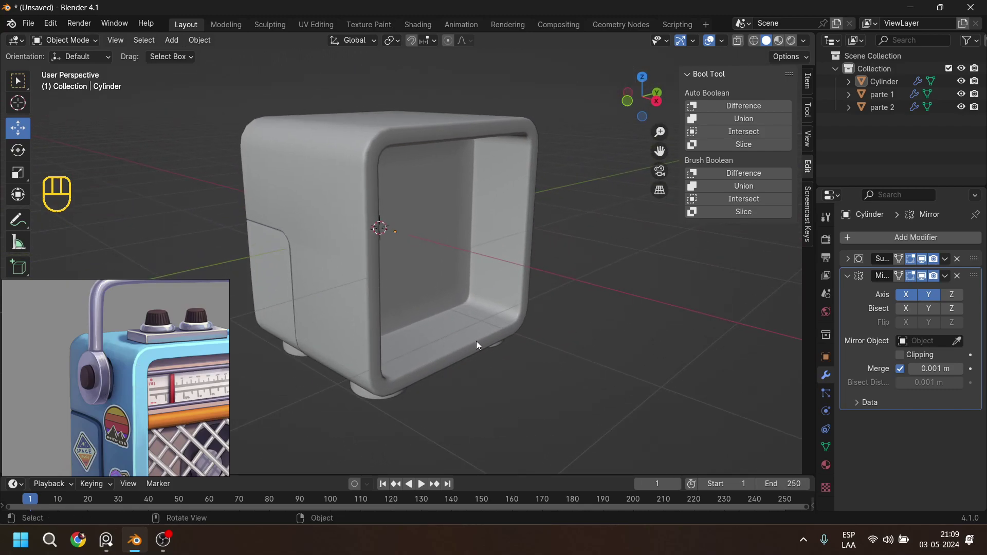
key("shift+a")
mouse_move(534, 274)
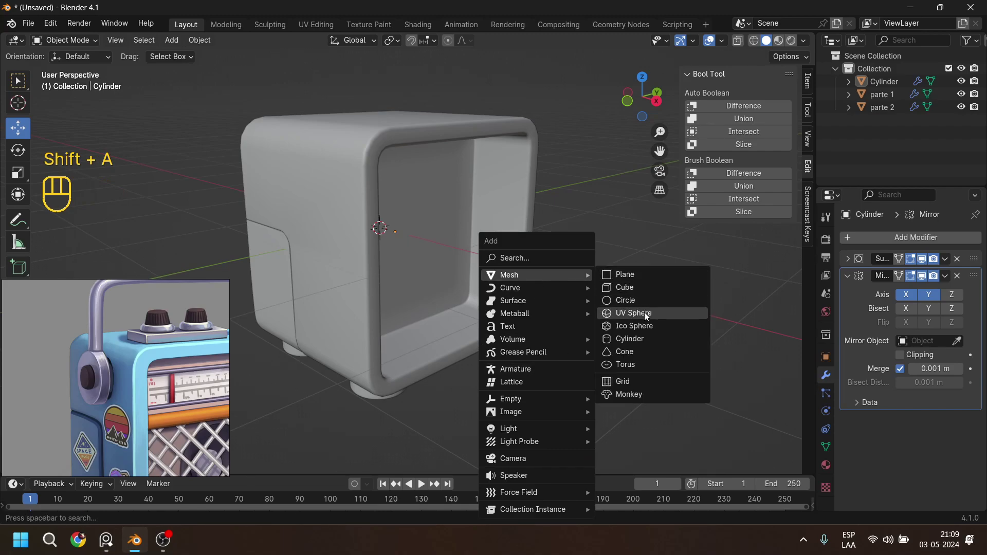
left_click(647, 339)
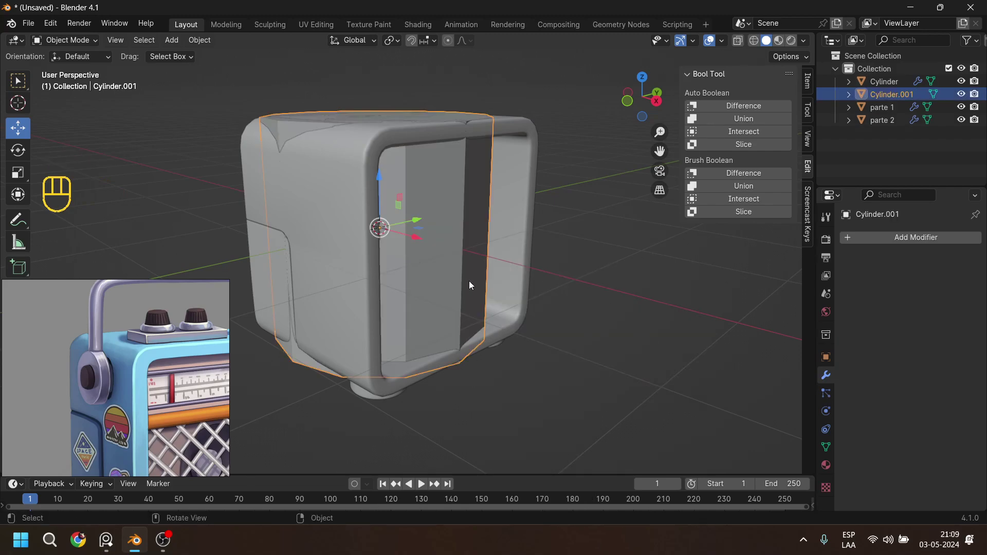
key("r")
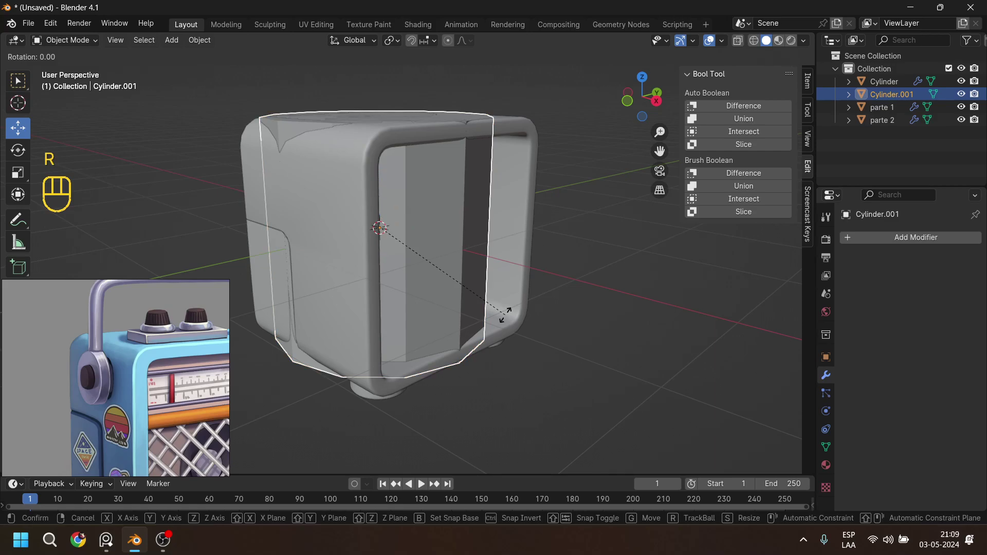
key("KP_9")
key("KP_0")
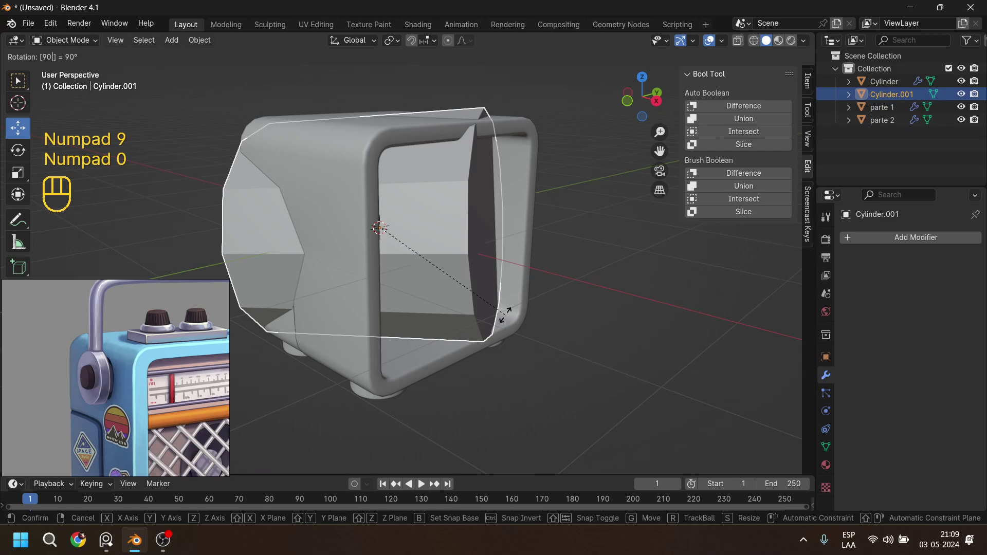
key("x")
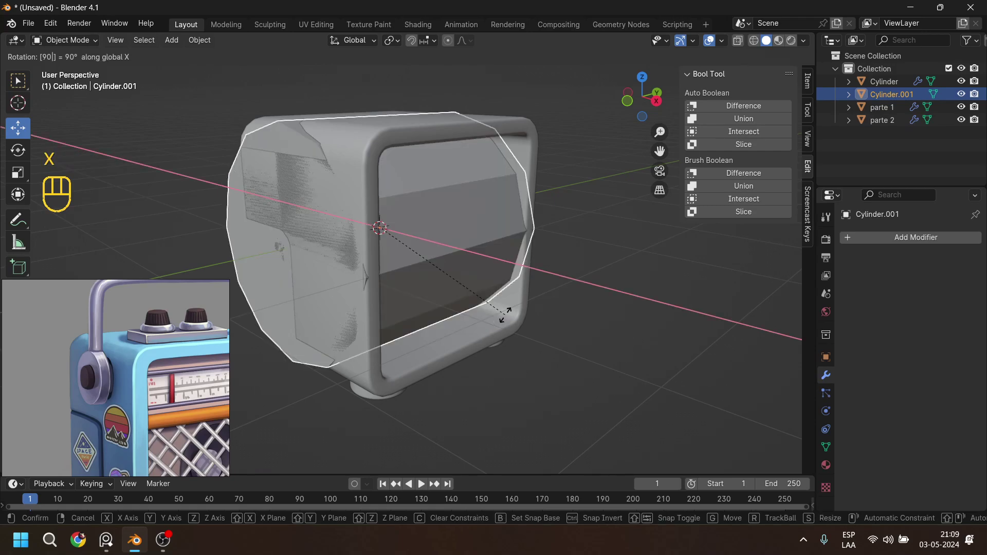
left_click(505, 314)
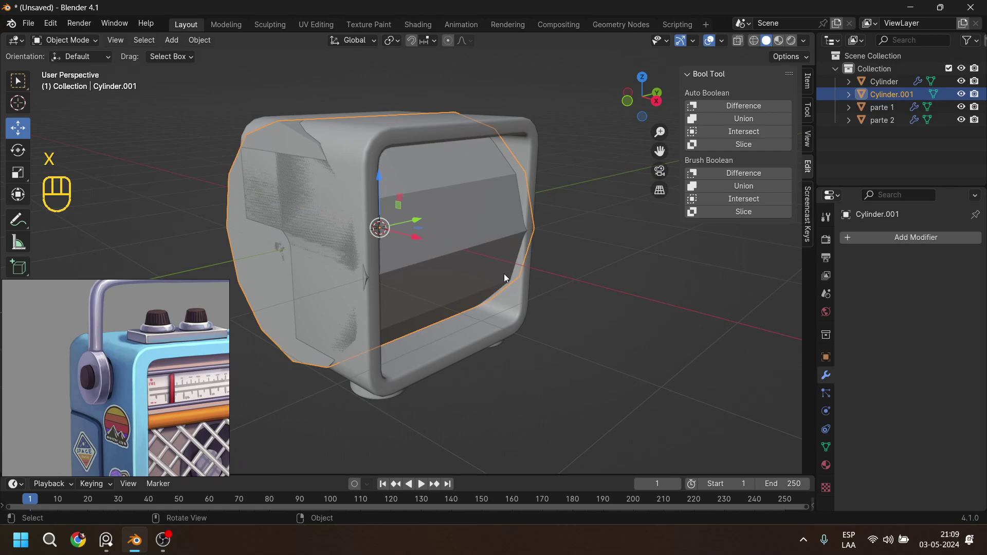
Edit the new cylinder's mesh, scale it down, and move it along Y to stick out of the case's side wall.
key("Tab")
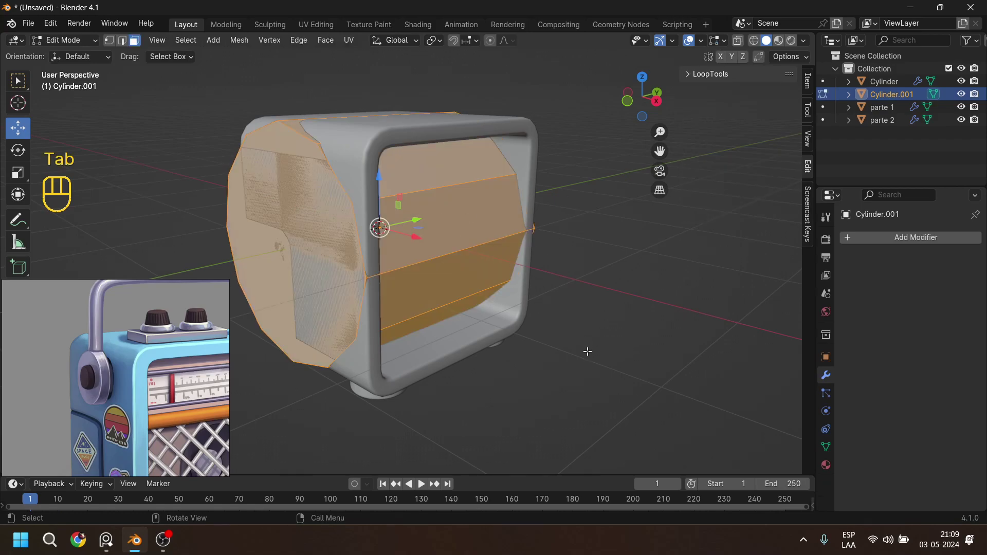
key("s")
left_click(446, 264)
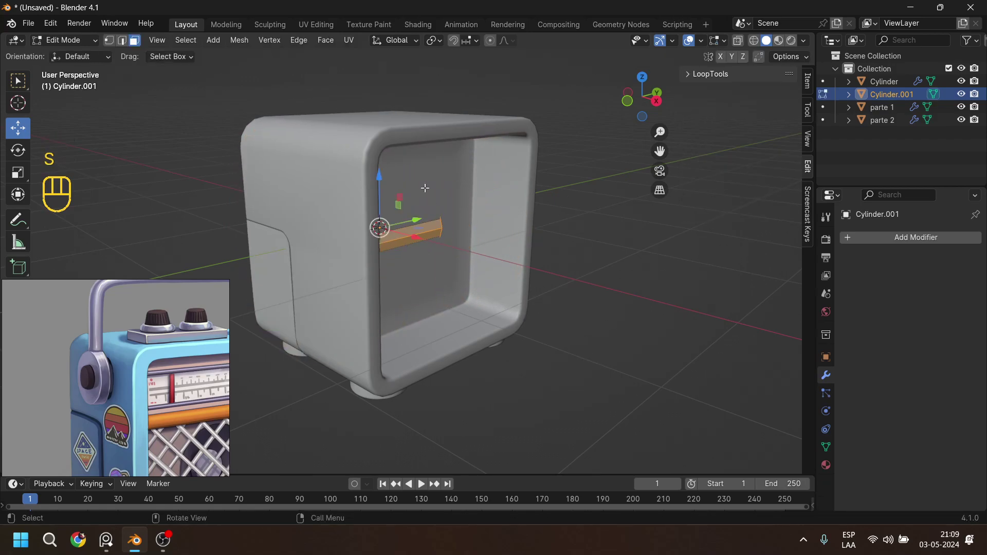
left_click_drag(412, 221, 301, 247)
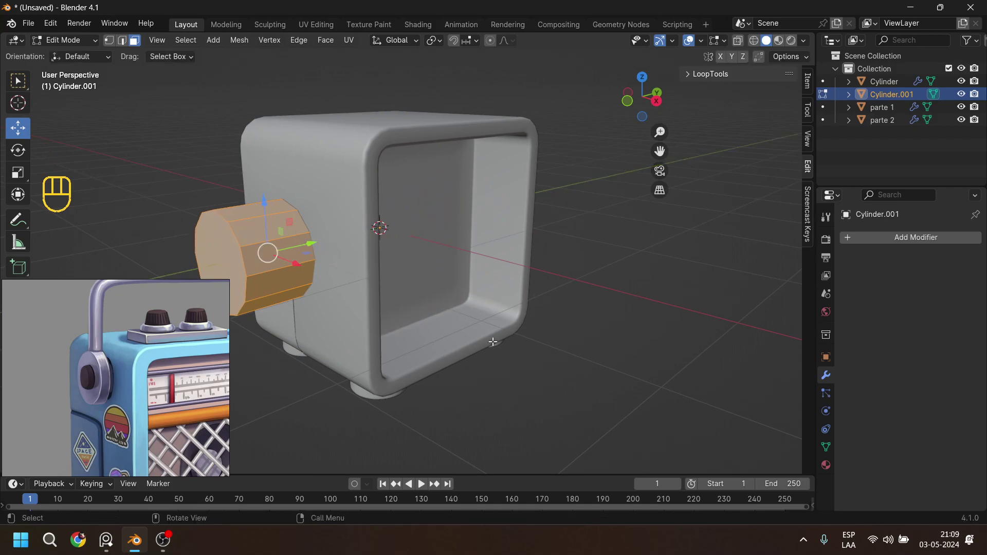
Scale the new cylinder down further, raise it along Z on the case's side wall, and shift it along X toward the front opening.
key("s")
left_click(403, 312)
left_click_drag(263, 208, 268, 128)
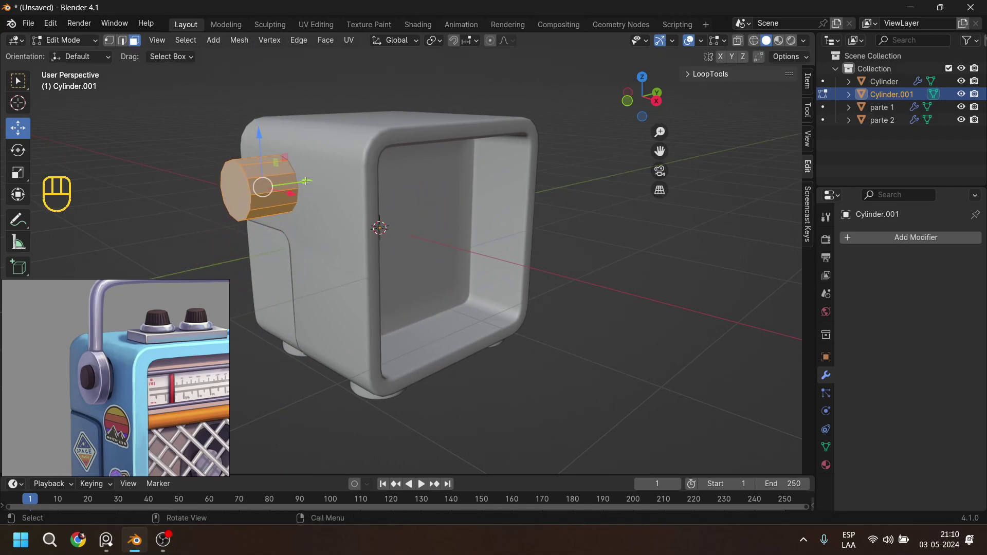
left_click_drag(285, 196, 313, 206)
Flatten the cylinder along Y into a thin disc, scale it slightly smaller, and move it along Y against the case's side wall.
key("s")
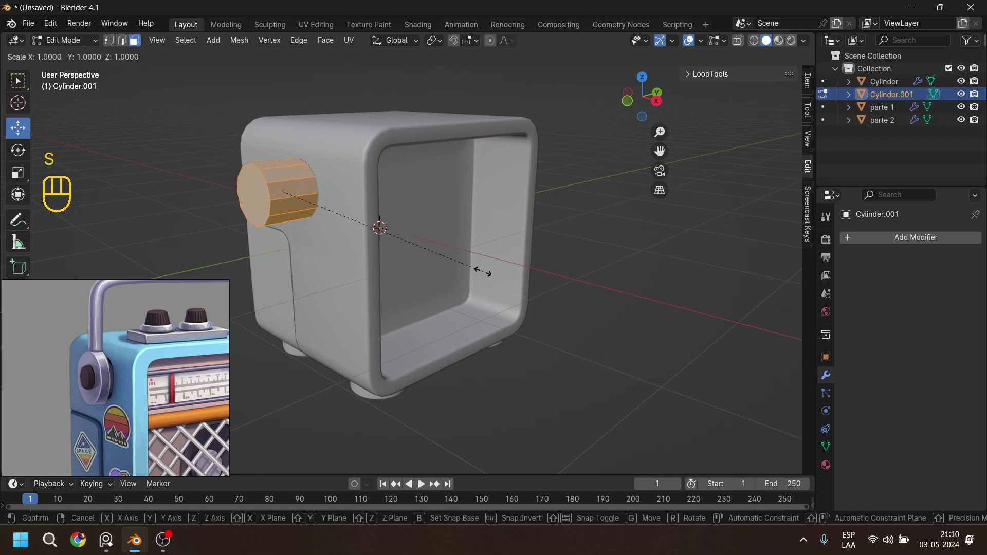
key("y")
left_click(345, 209)
left_click_drag(327, 185, 341, 181)
key("s")
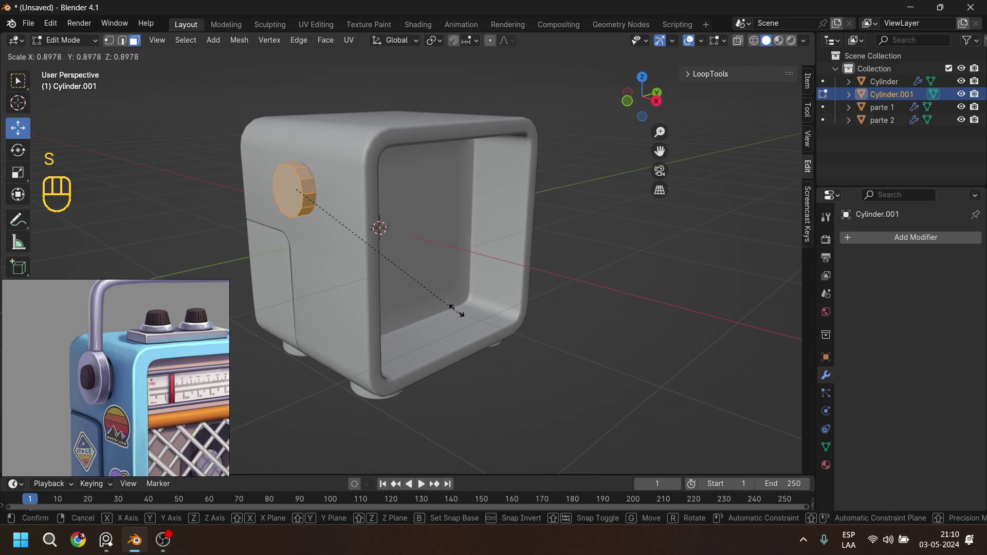
left_click(446, 295)
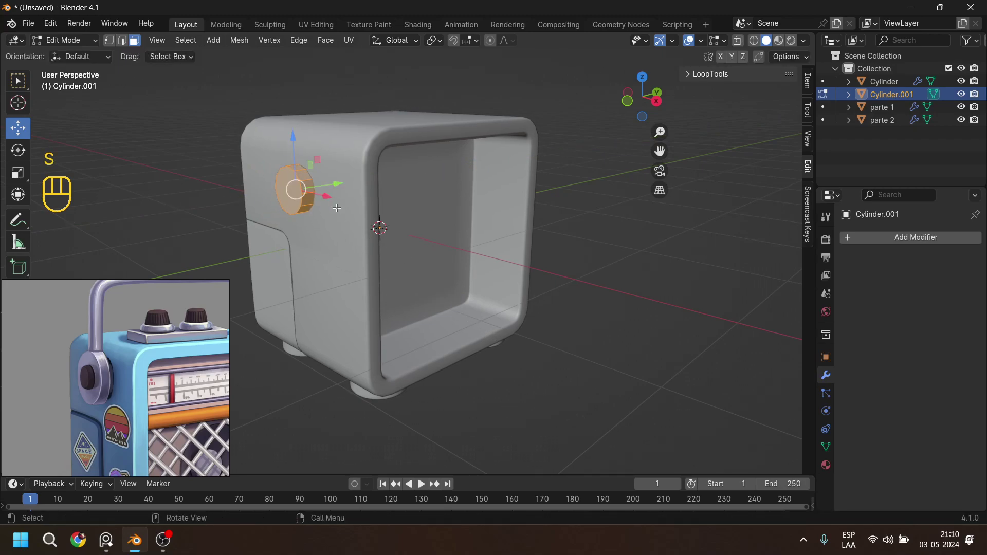
middle_click_drag(337, 207, 342, 186)
left_click_drag(342, 186, 353, 182)
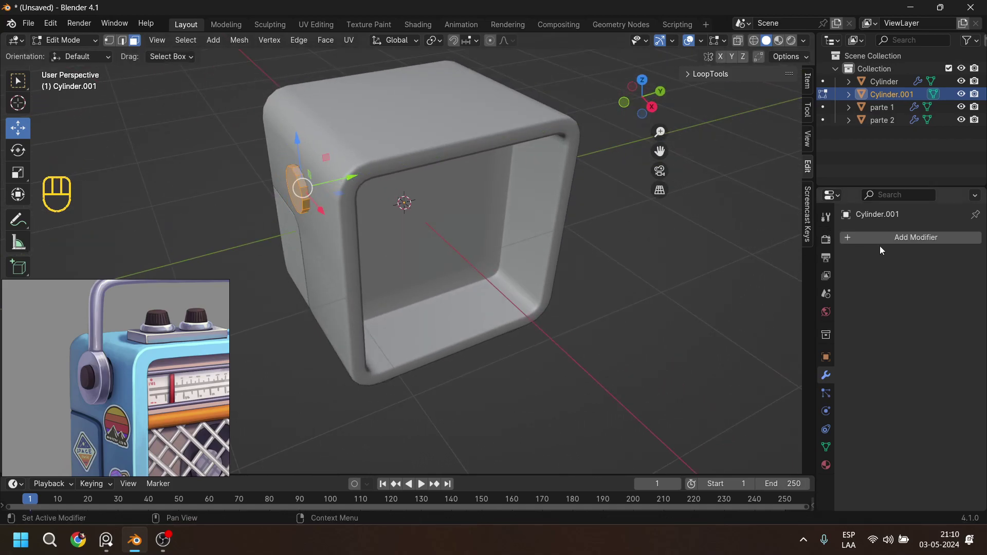
Add a Subdivision Surface modifier to the disc and set its viewport level to 3.
left_click(909, 238)
mouse_move(886, 238)
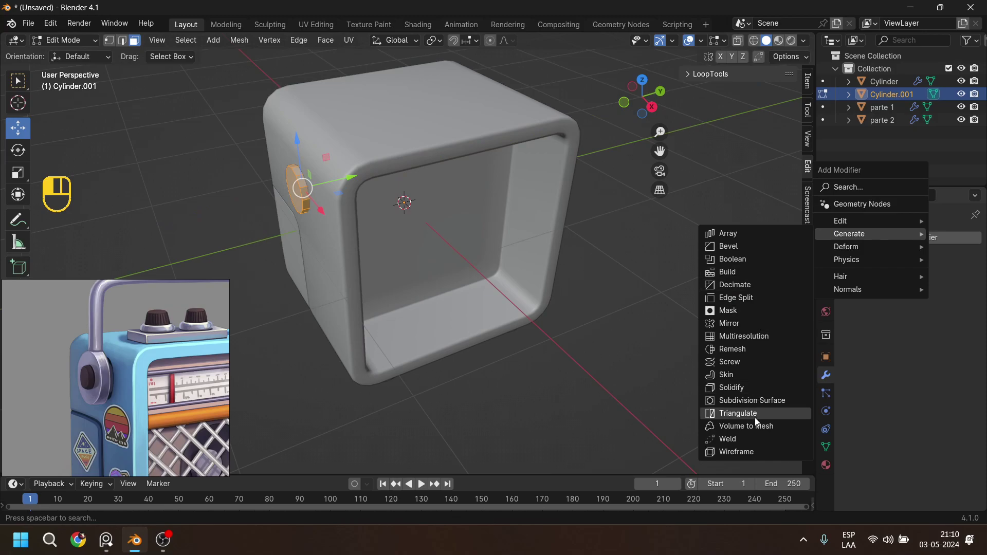
left_click(752, 400)
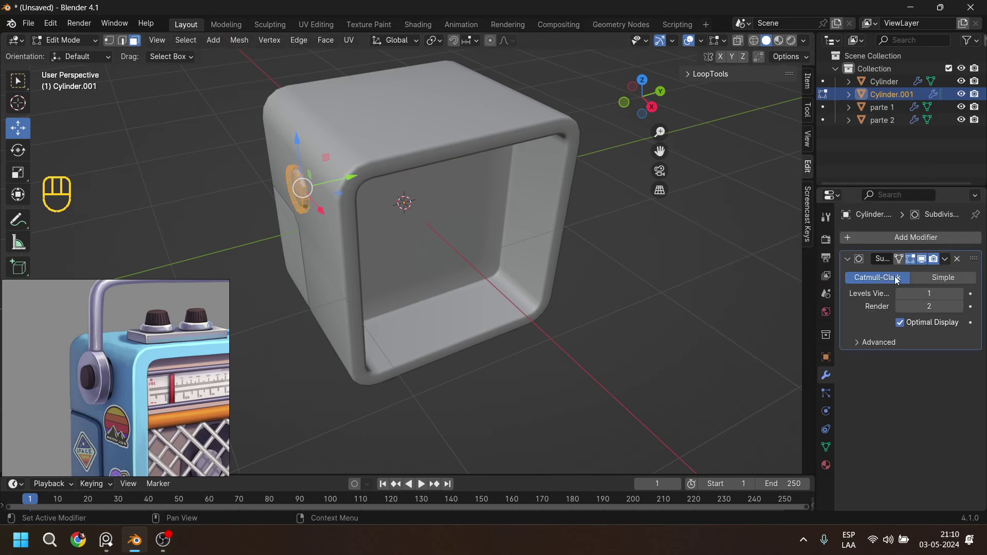
left_click(960, 293)
left_click(960, 292)
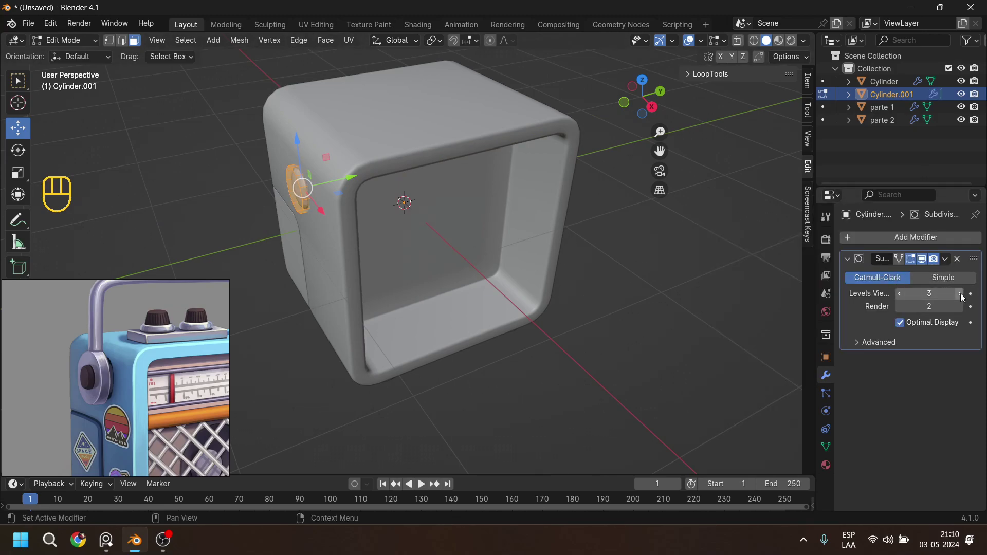
Move the disc along Y clear of the side wall and delete its wall-facing cap face.
scroll(347, 194, "up", 3)
middle_click_drag(347, 194, 414, 230, "shift")
left_click_drag(408, 214, 342, 243)
middle_click_drag(343, 243, 308, 234)
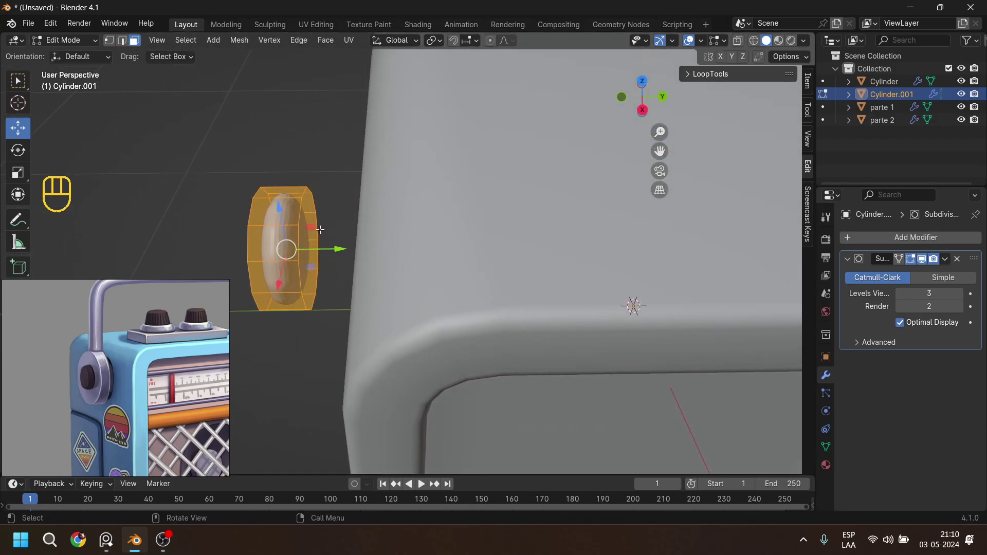
left_click(307, 233)
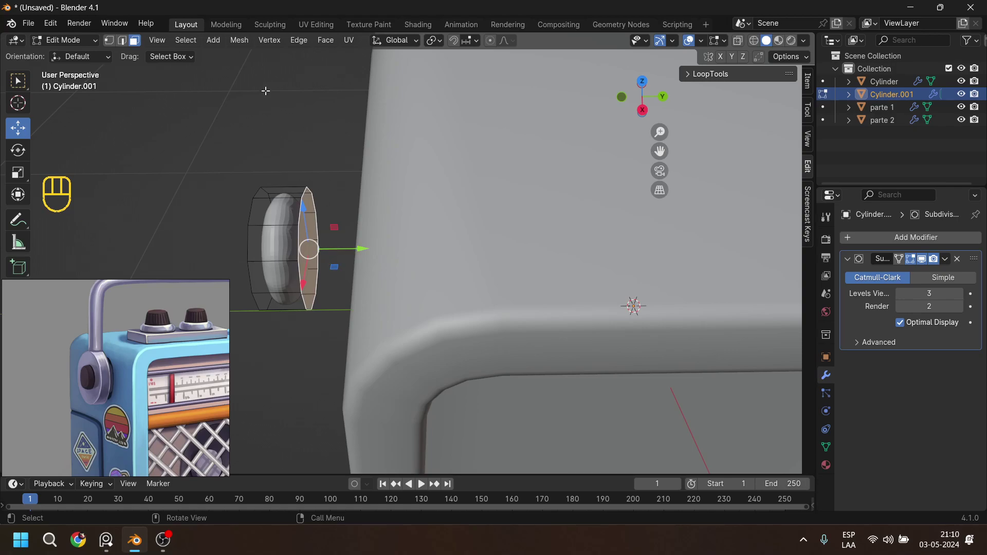
key("x")
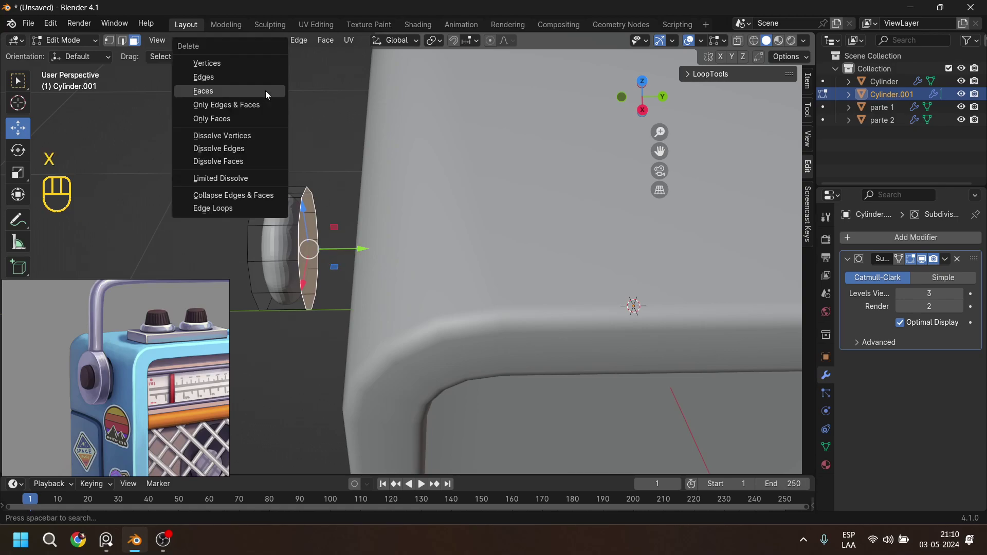
left_click(267, 92)
Move the whole disc back along Y into the side wall and inset its outer cap face slightly.
key("l")
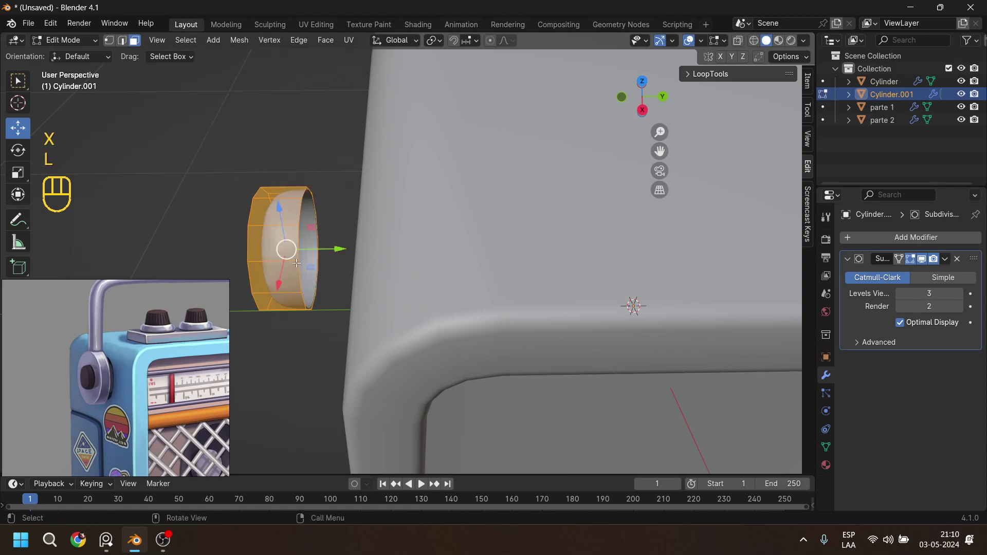
left_click_drag(334, 248, 411, 260)
middle_click_drag(411, 260, 355, 249)
left_click(335, 248, "alt")
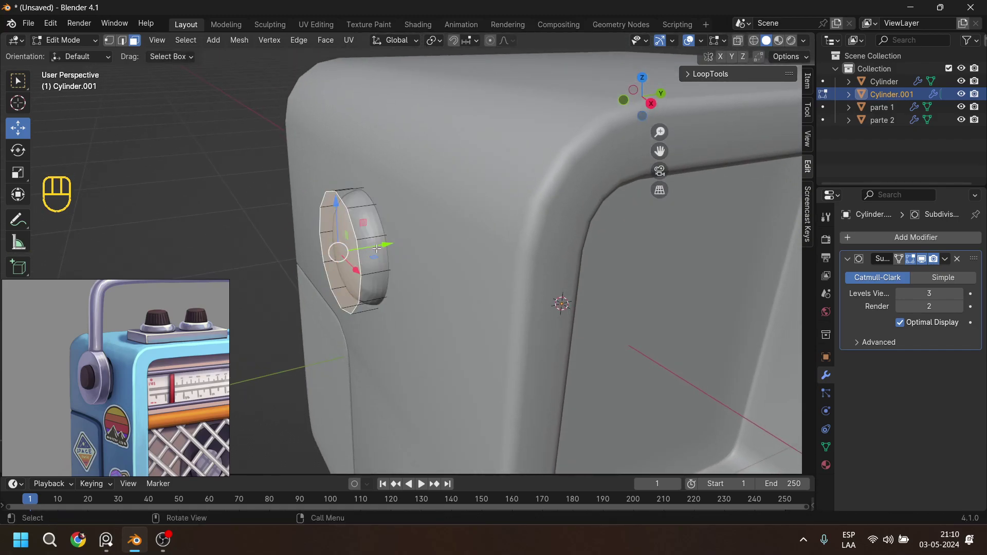
key("i")
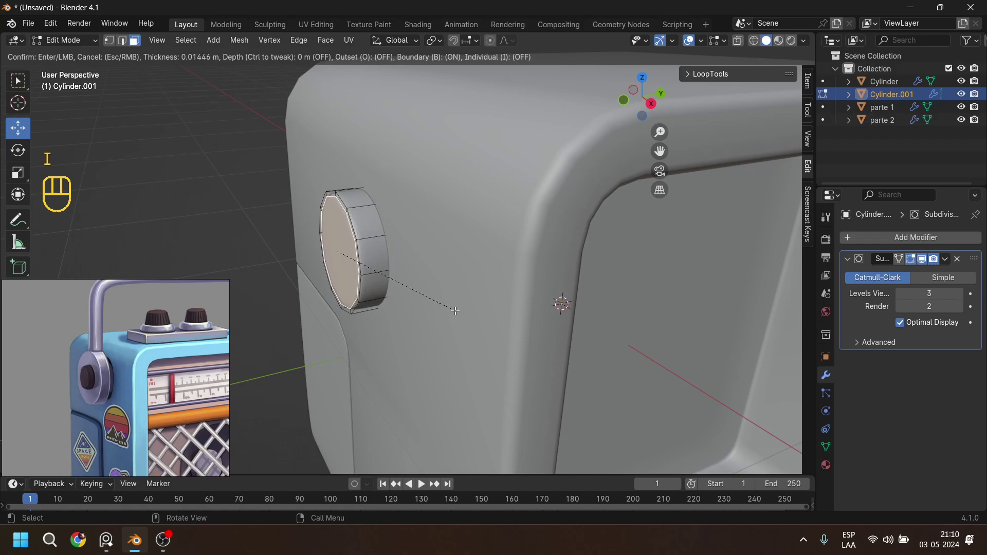
left_click(379, 252)
Push the whole disc about 0.05 m further into the wall along Y and scale it down to about 0.76.
key("l")
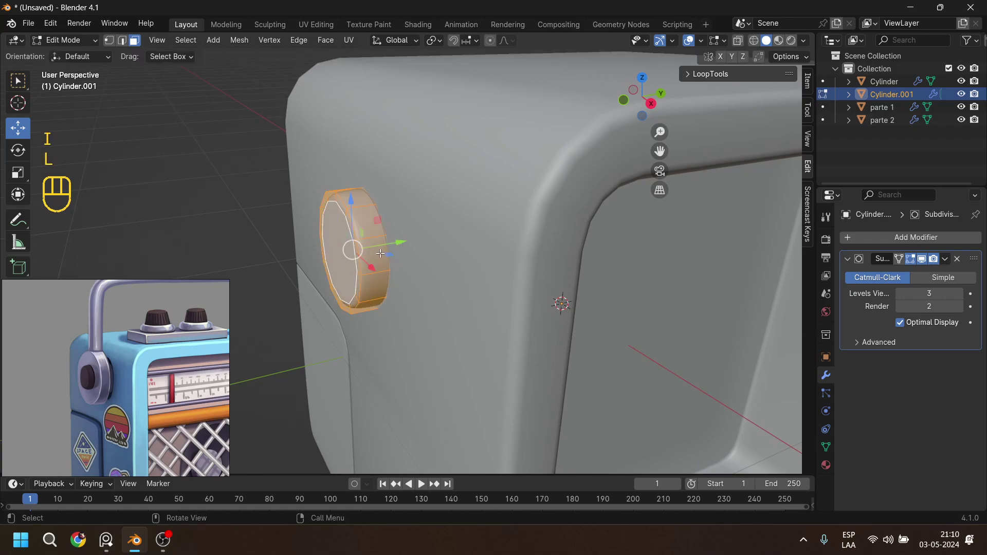
left_click_drag(393, 244, 408, 242)
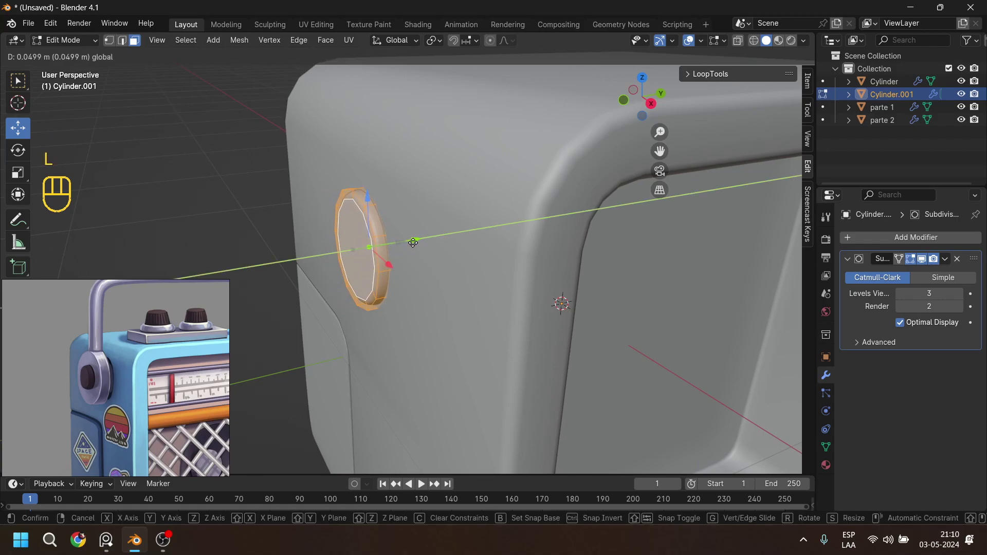
left_click(412, 243)
key("s")
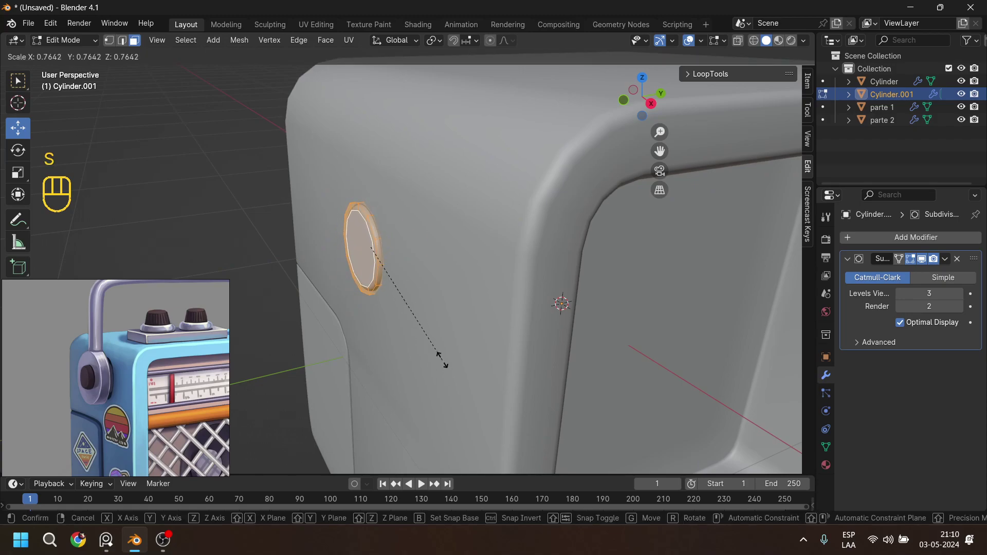
left_click(442, 359)
Raise the disc along Z on the case's side wall, checking its placement in the orthographic views.
left_click_drag(370, 197, 370, 168)
middle_click_drag(447, 272, 434, 261)
key("KP_1")
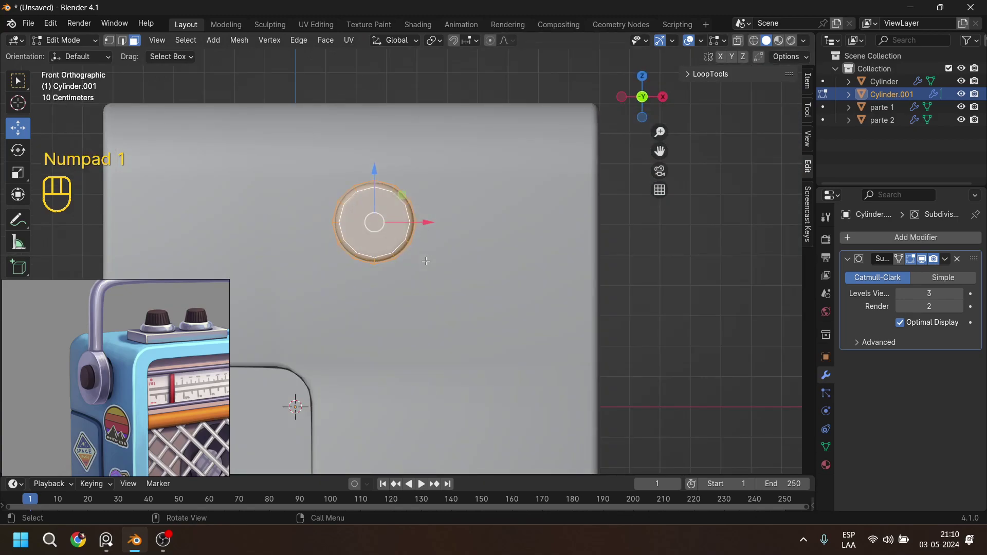
key("KP_3")
left_click_drag(380, 166, 375, 160)
Inset the disc's outer face about 0.05 m and extrude it outward in three successive segments to form the pivot's knob.
middle_click_drag(370, 201, 360, 220)
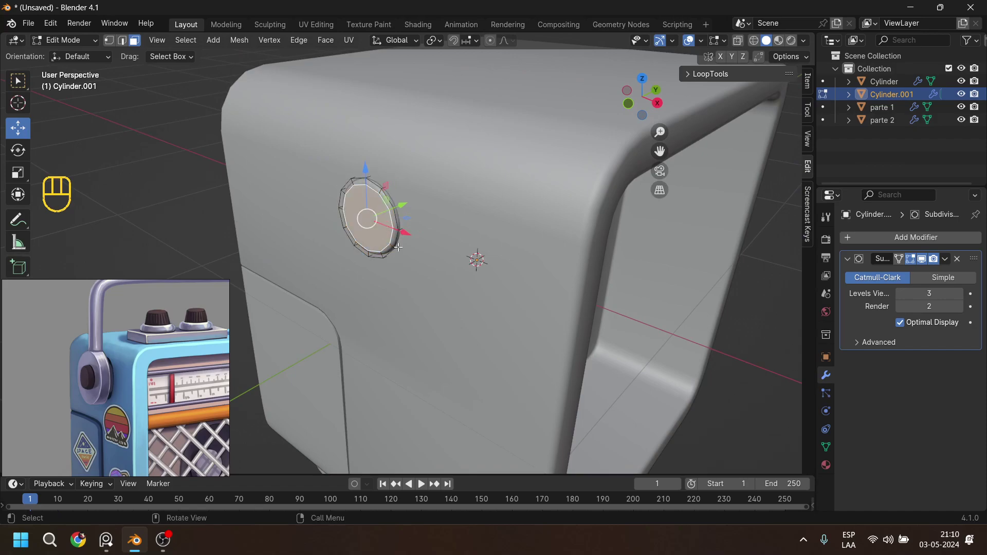
key("i")
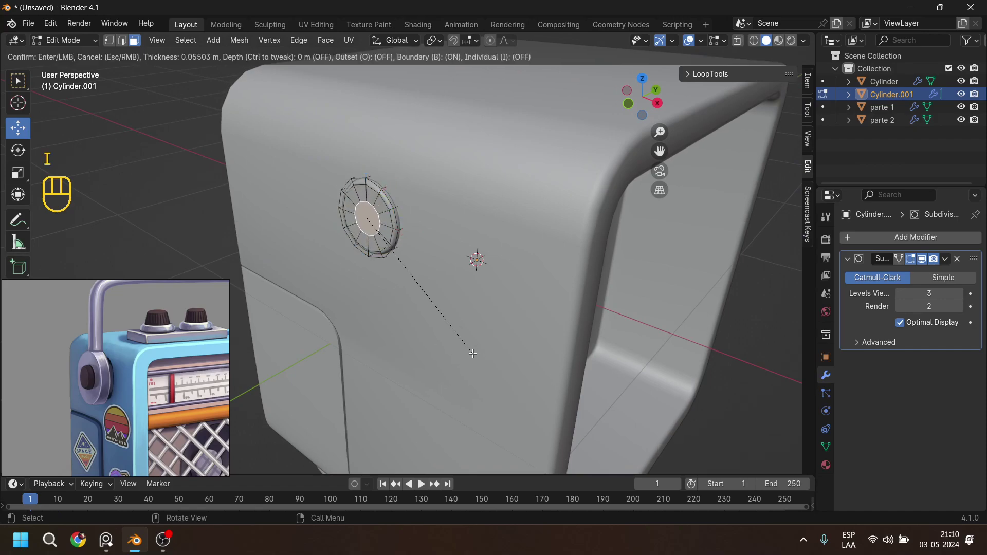
left_click(477, 357)
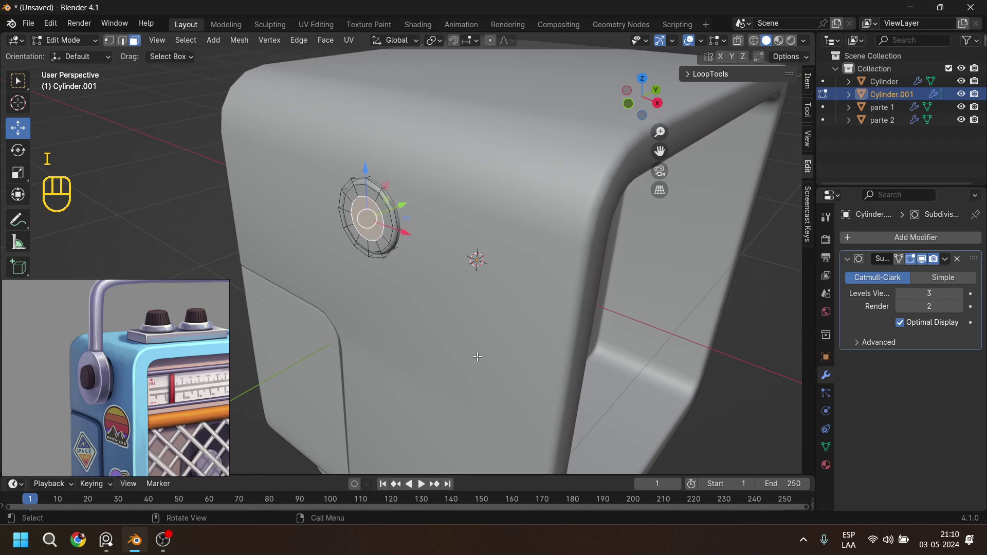
key("e")
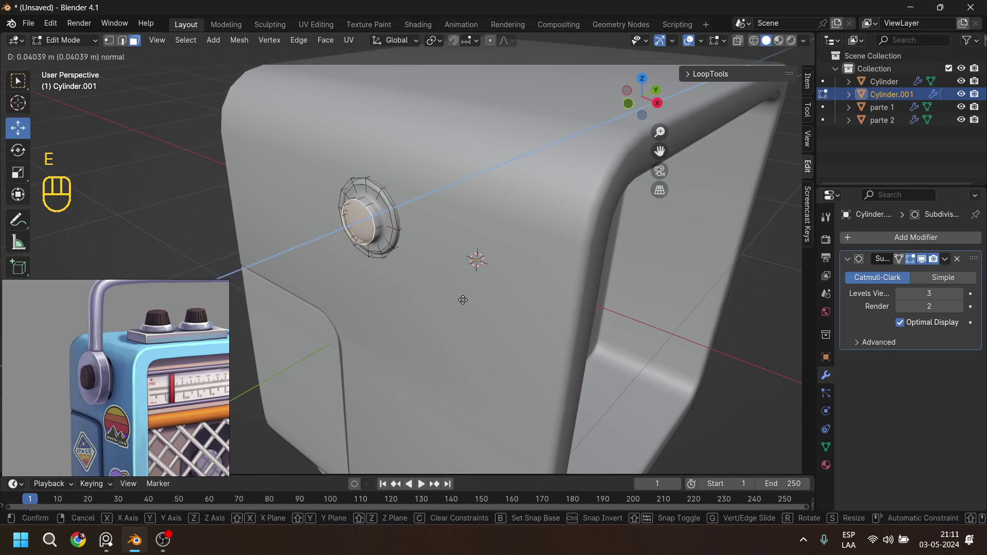
left_click(467, 300)
key("e")
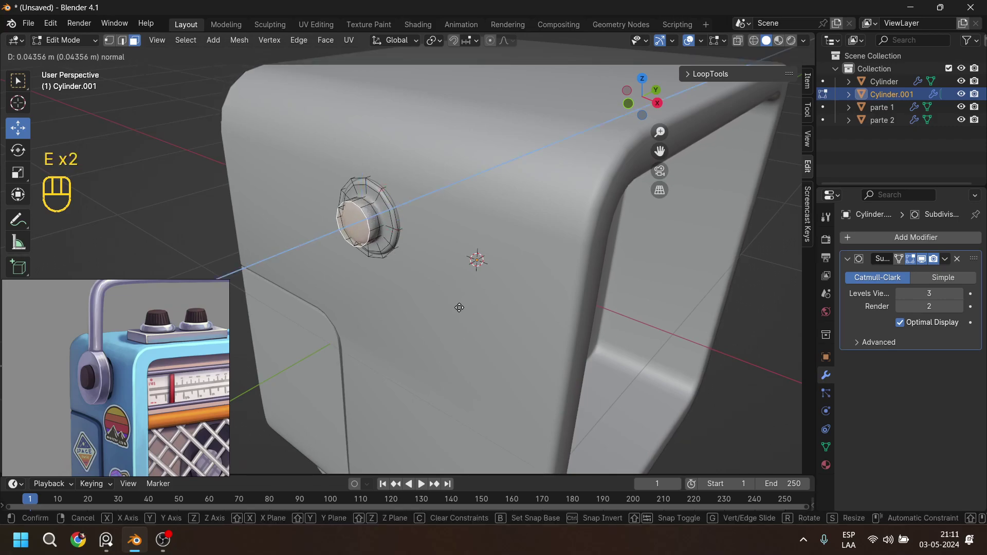
left_click(451, 314)
key("e")
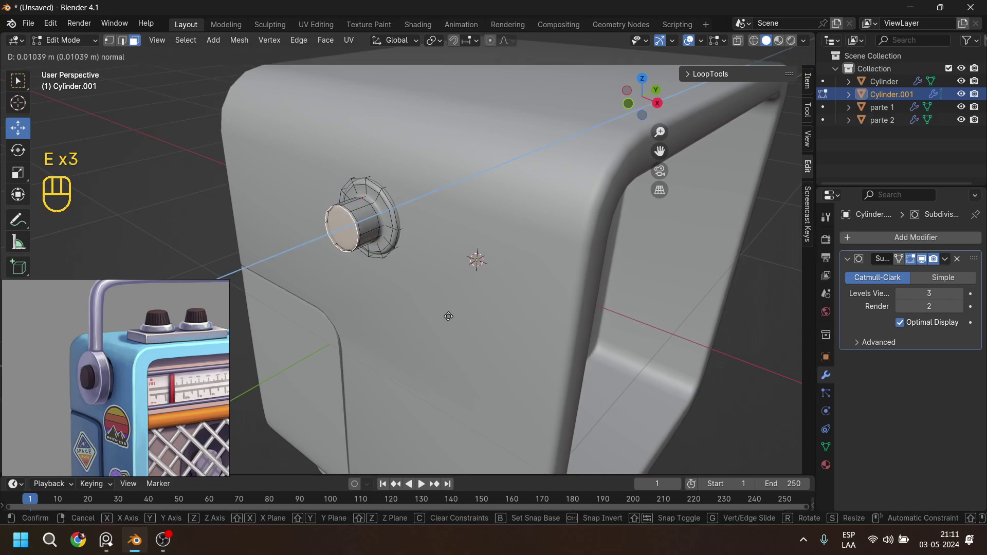
left_click(445, 319)
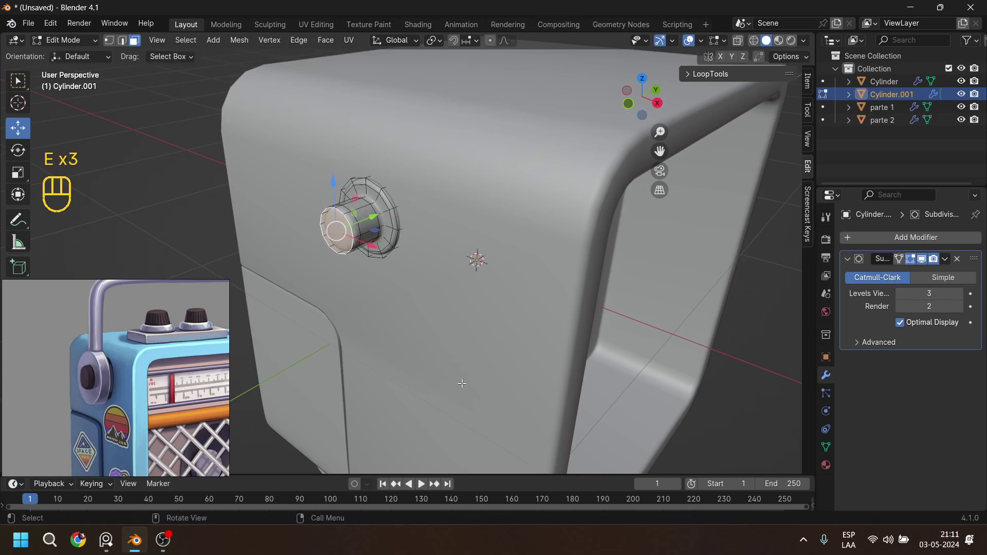
Scale the knob's end face to about 0.8 and inset it slightly.
key("s")
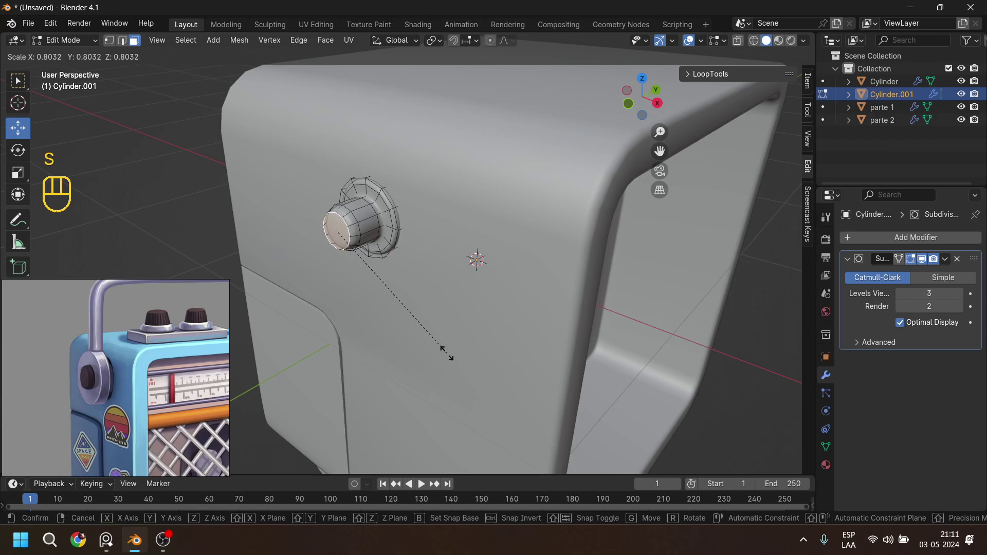
left_click(446, 351)
key("i")
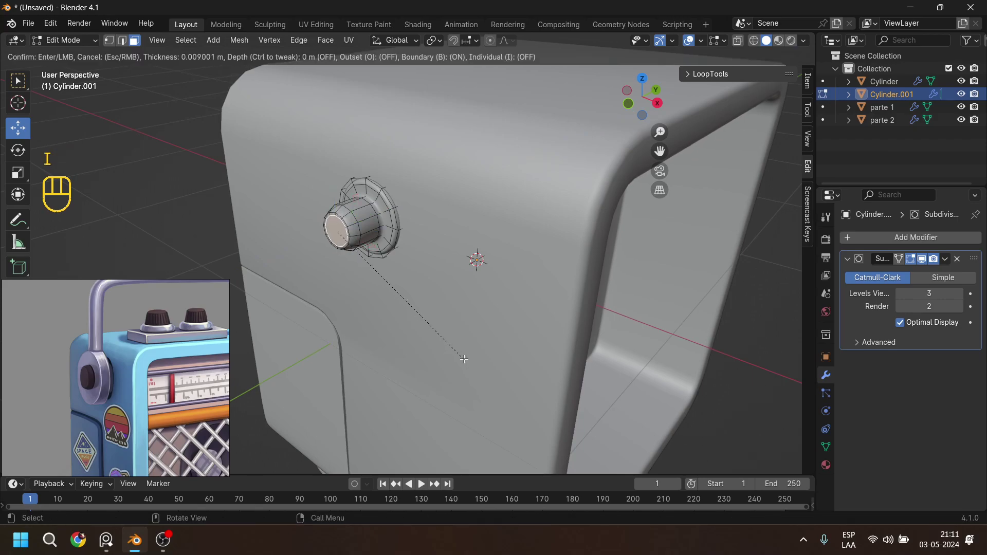
left_click(464, 359)
Add a Mirror modifier to the handle pivot below its Subdivision modifier and mirror it on the Y axis only.
middle_click_drag(435, 318, 375, 312)
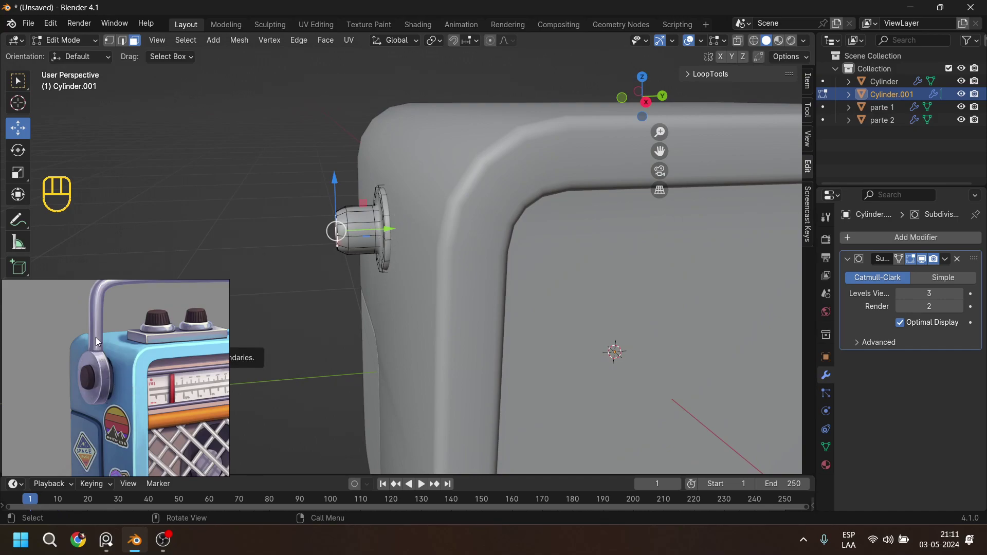
scroll(431, 275, "down", 3)
middle_click_drag(562, 347, 446, 291, "shift")
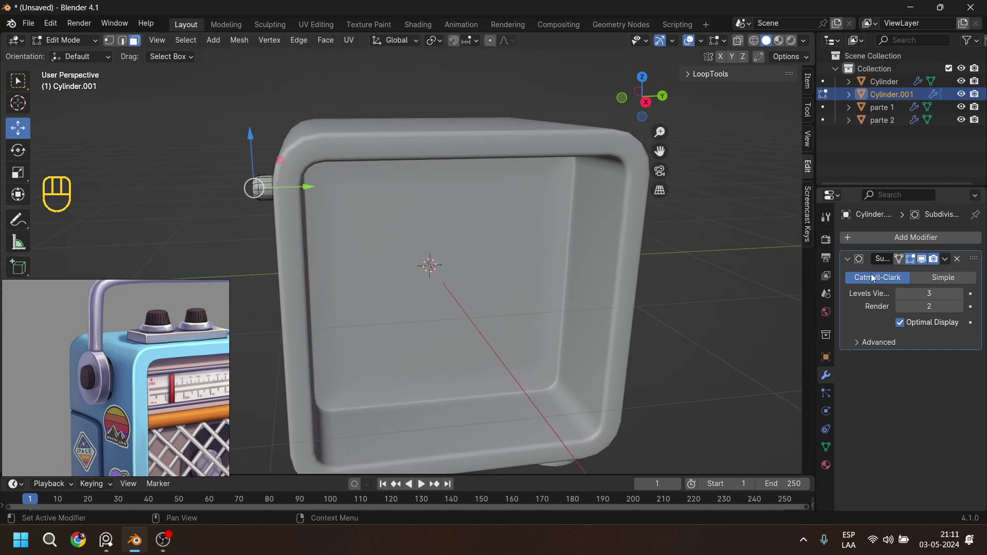
left_click(847, 259)
left_click(853, 237)
mouse_move(853, 239)
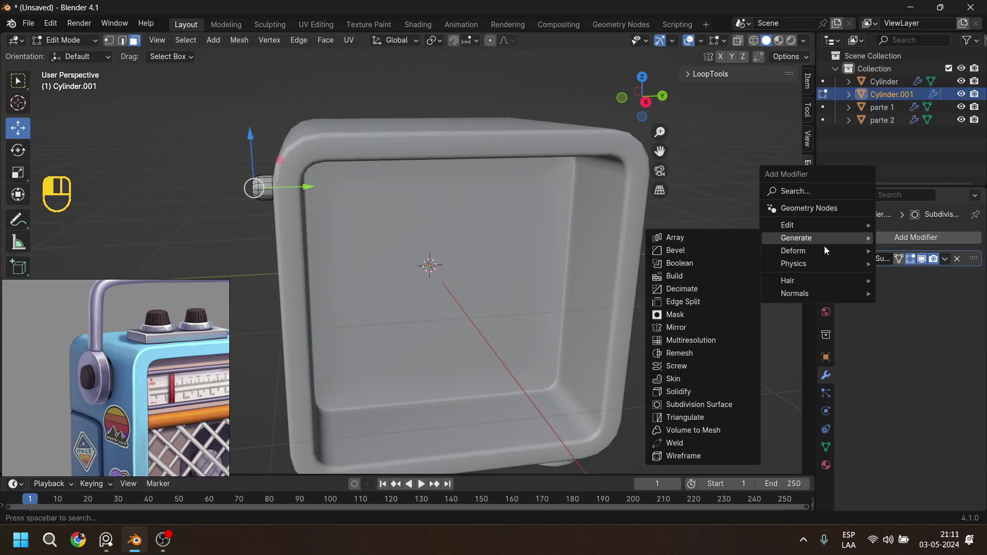
left_click(722, 327)
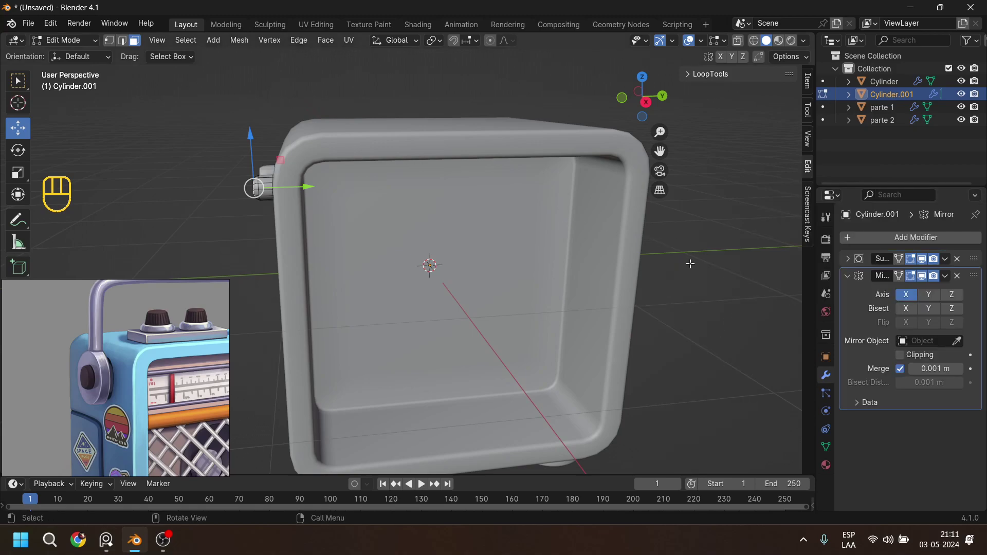
left_click(929, 294)
left_click(907, 293)
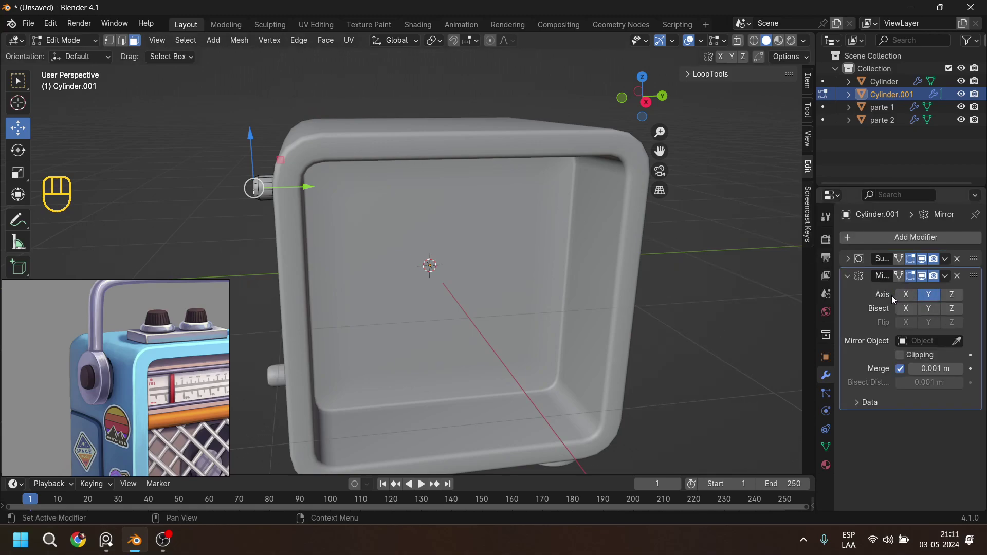
Try the Normal and Local transform orientations on the pivot's end face, returning to Global orientation.
middle_click_drag(514, 308, 359, 372)
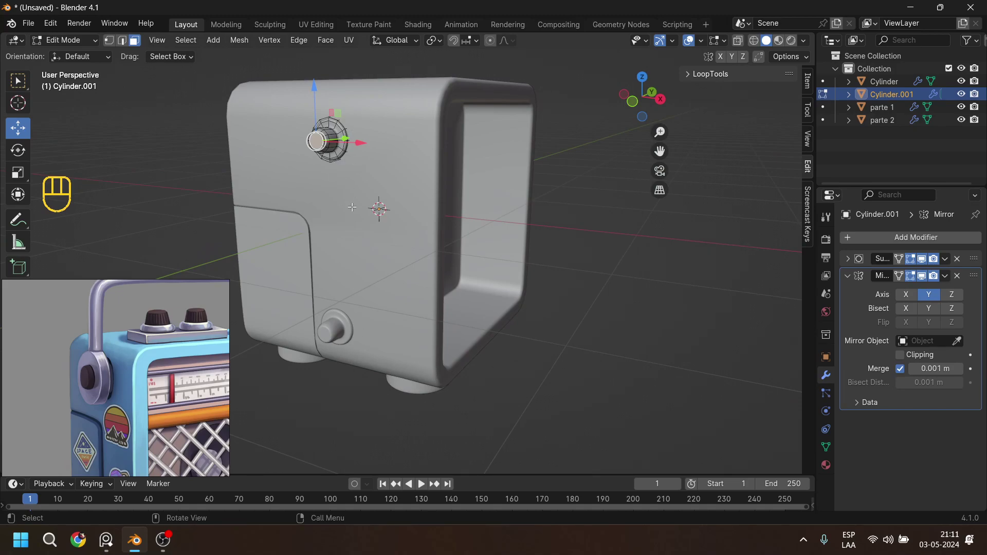
middle_click_drag(428, 258, 401, 265, "shift")
scroll(400, 265, "down", 6)
middle_click_drag(440, 297, 416, 295)
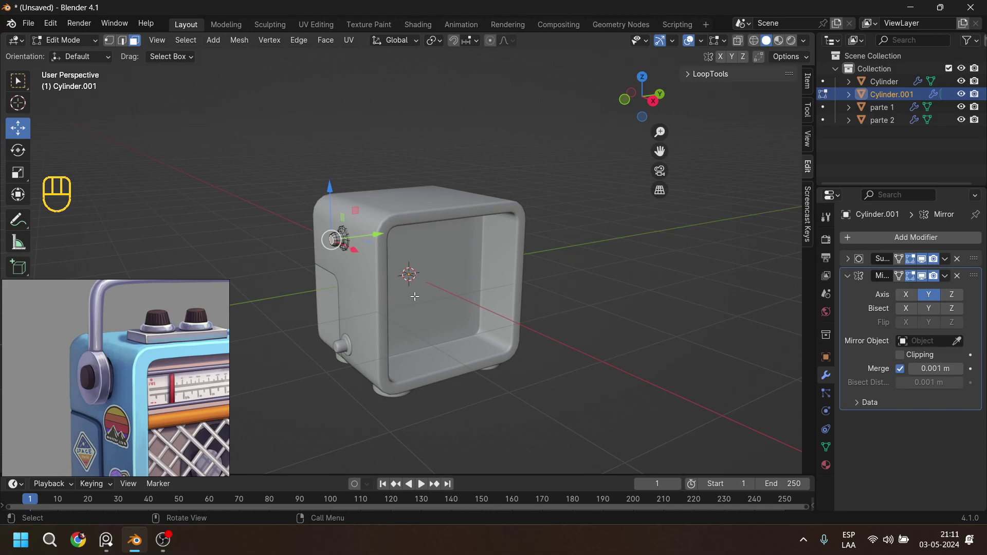
left_click(404, 41)
left_click(393, 104)
middle_click_drag(452, 268, 504, 271)
left_click(409, 39)
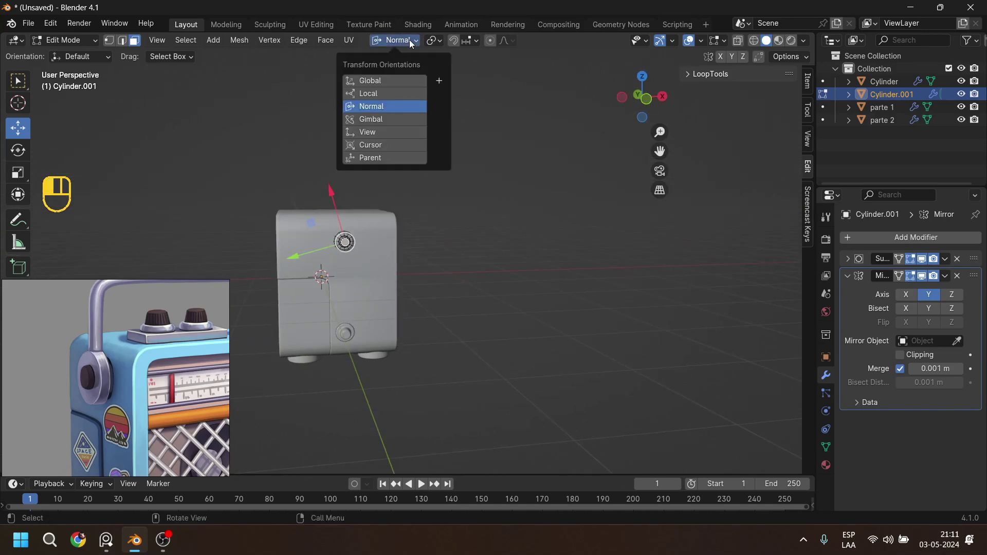
left_click(396, 96)
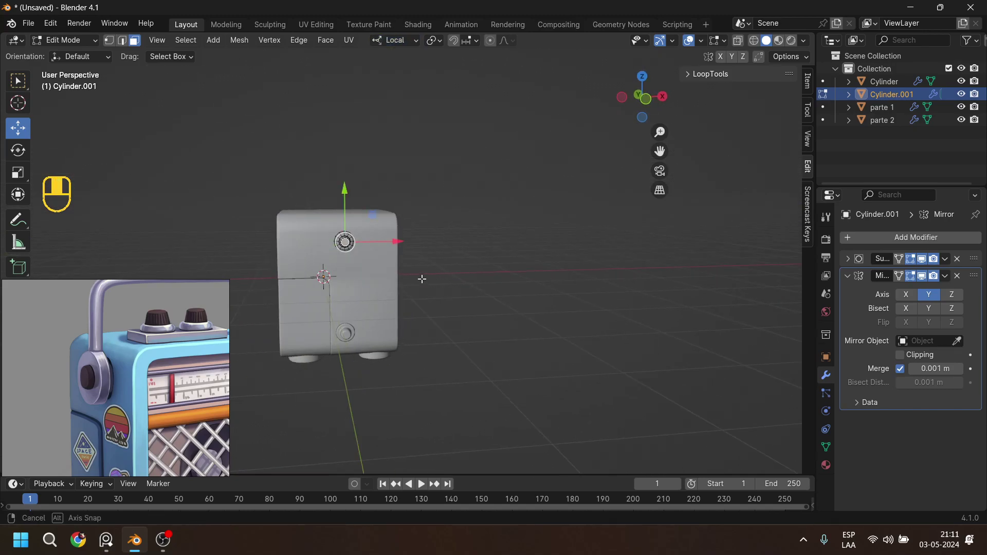
middle_click_drag(425, 280, 380, 257)
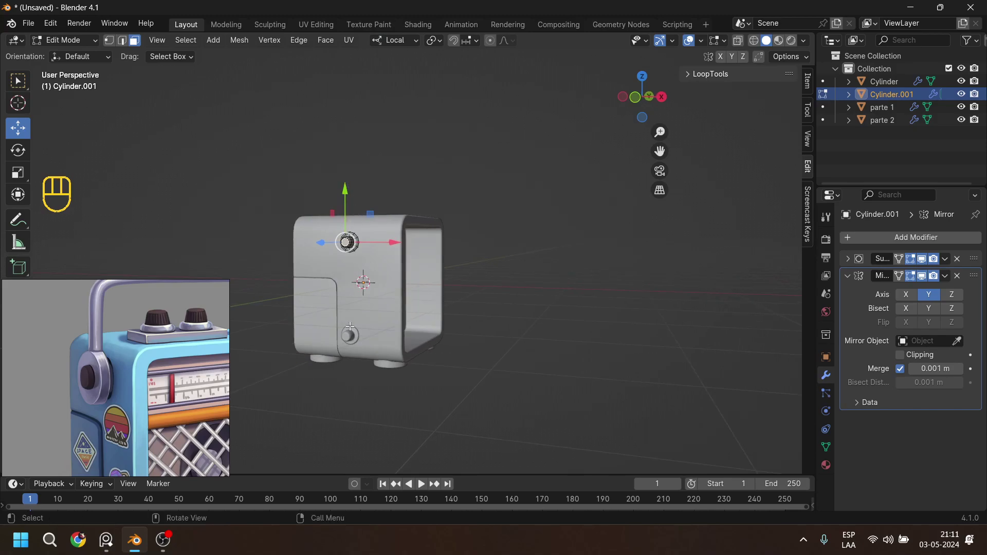
left_click(407, 41)
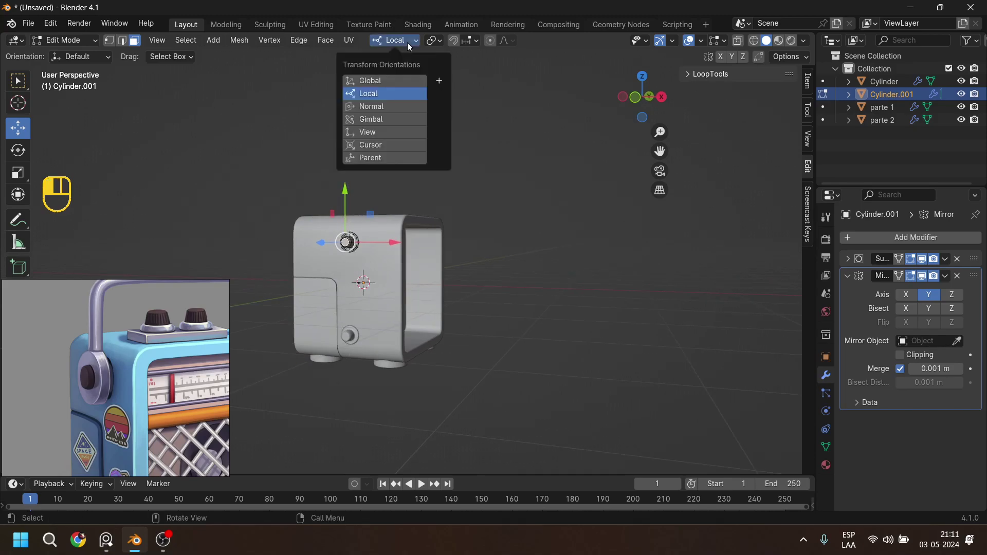
left_click(399, 77)
middle_click_drag(429, 297, 390, 262)
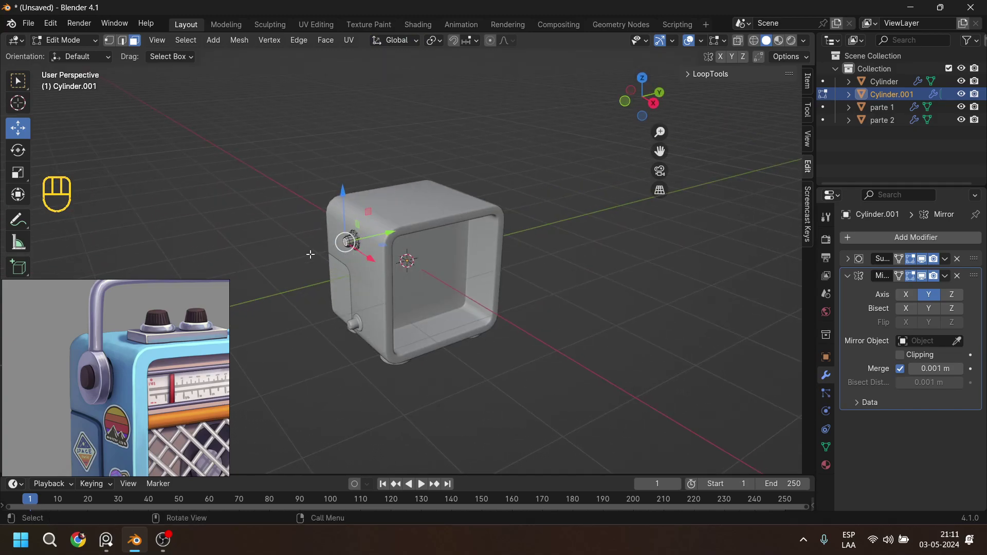
Try applying the handle pivot's location and rotation separately in Object Mode, and undo the last application.
key("Tab")
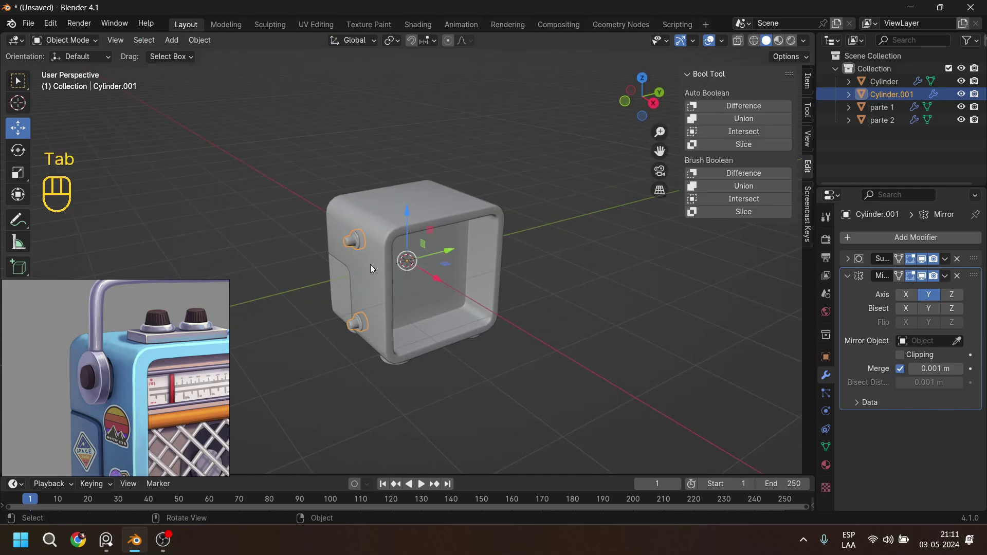
middle_click_drag(384, 268, 443, 264, "shift")
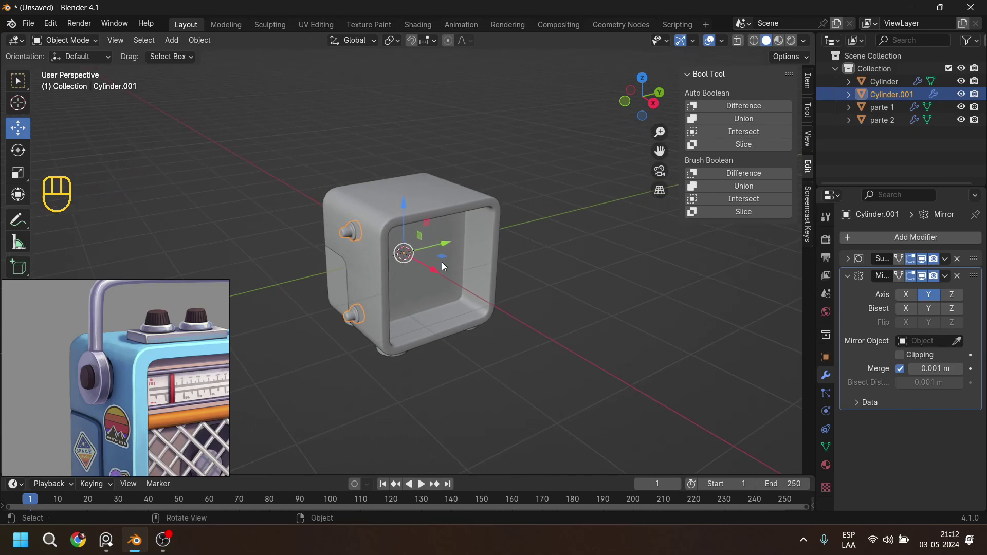
key("ctrl+a")
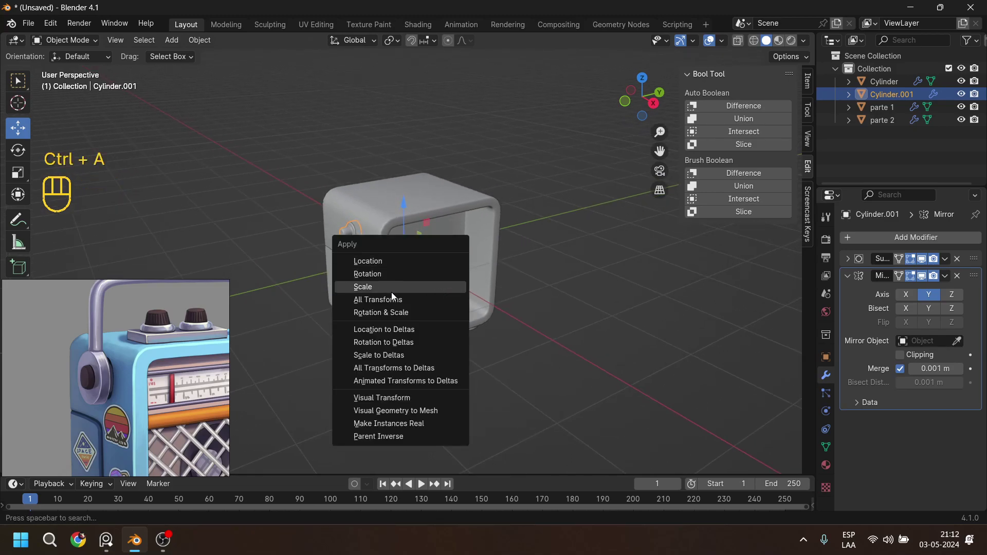
left_click(375, 261)
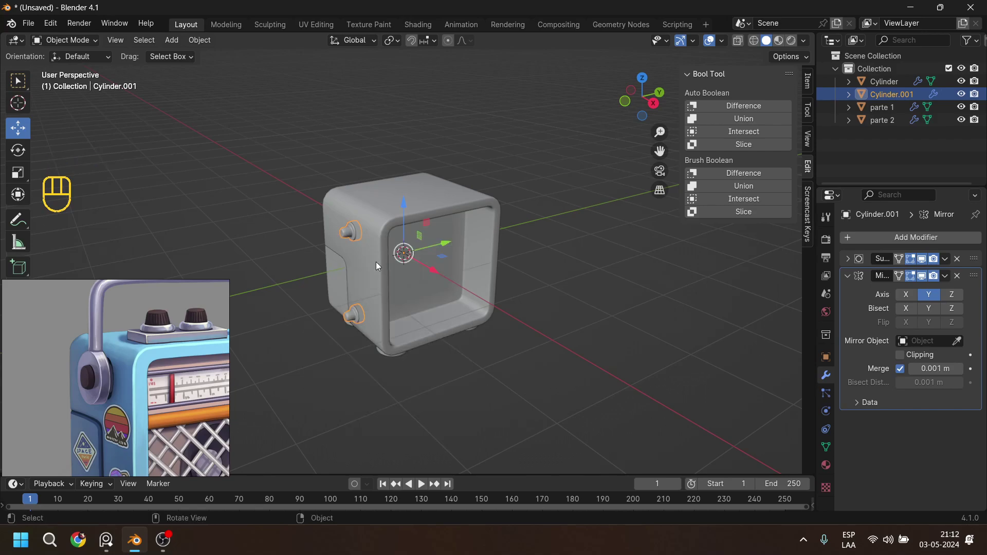
key("ctrl+a")
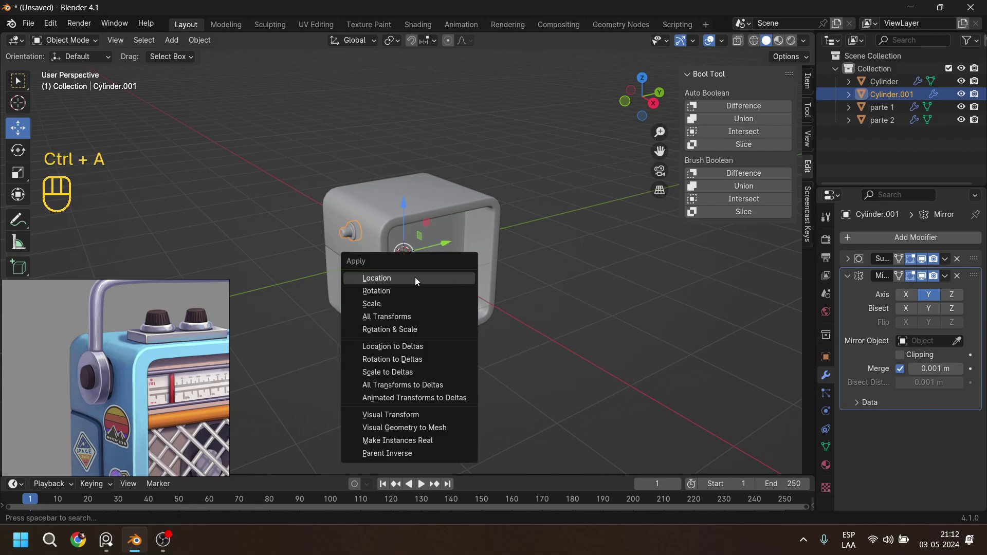
left_click(383, 291)
middle_click_drag(526, 211, 429, 208)
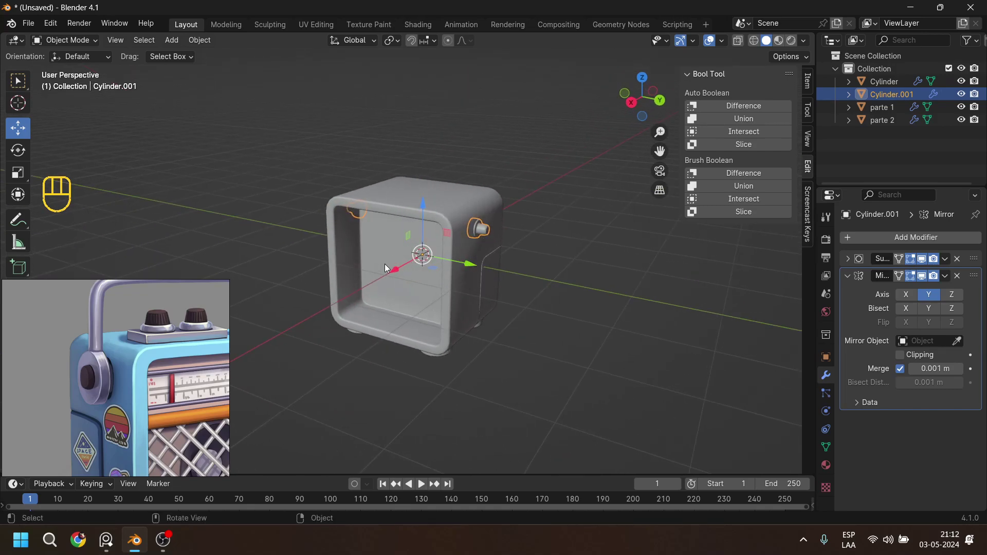
key("ctrl+z")
middle_click_drag(319, 270, 433, 273)
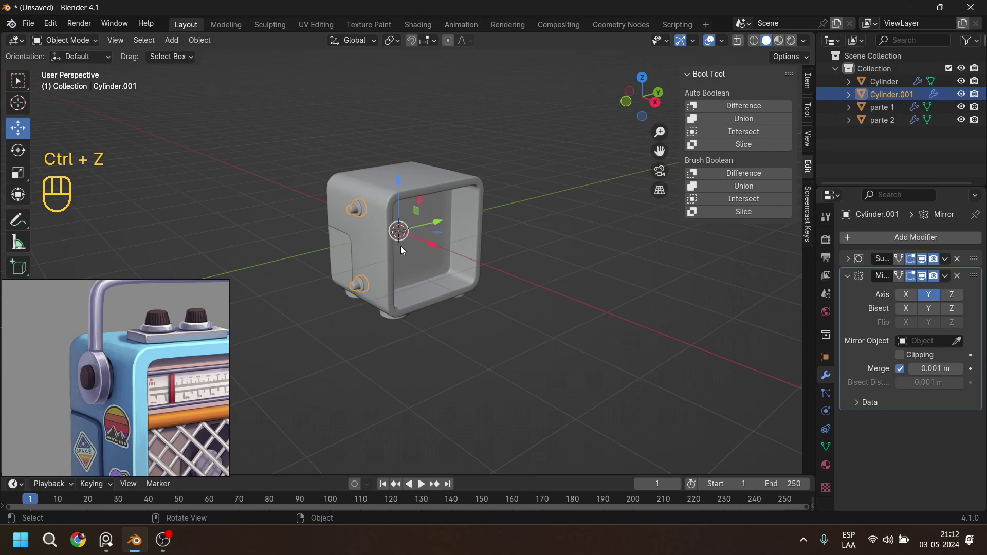
Apply All Transforms to the handle pivot and check its mirrored copy on the opposite side of the case.
key("ctrl+a")
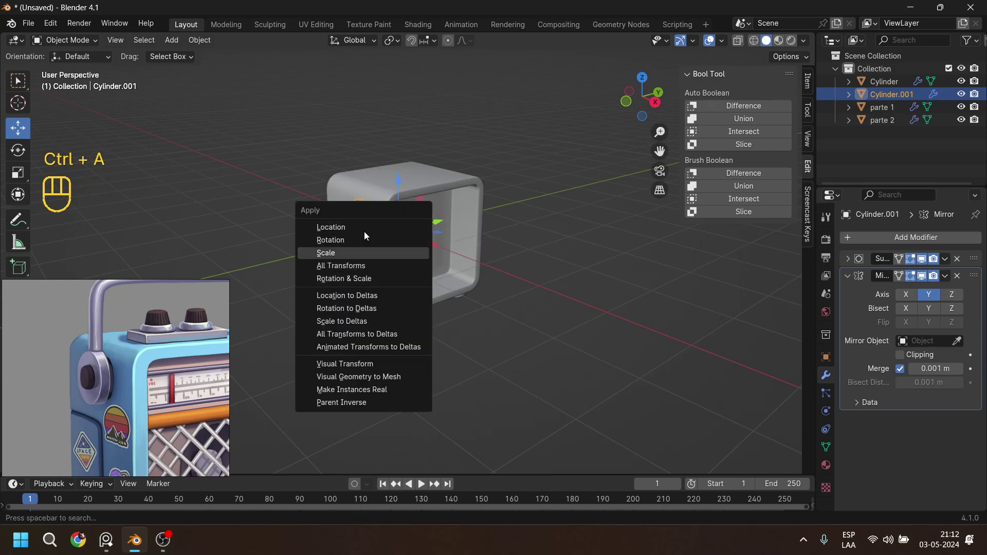
left_click(341, 269)
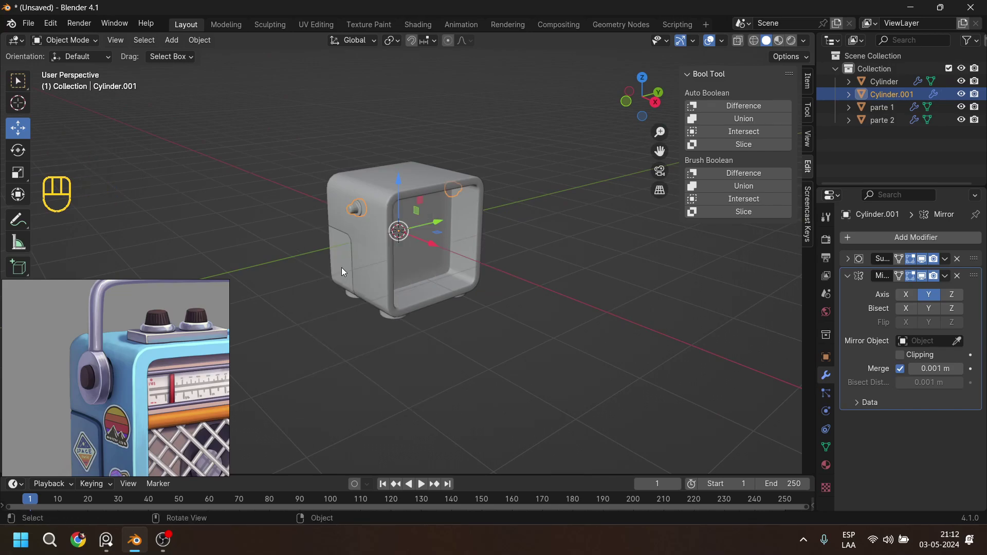
middle_click_drag(351, 262, 458, 237)
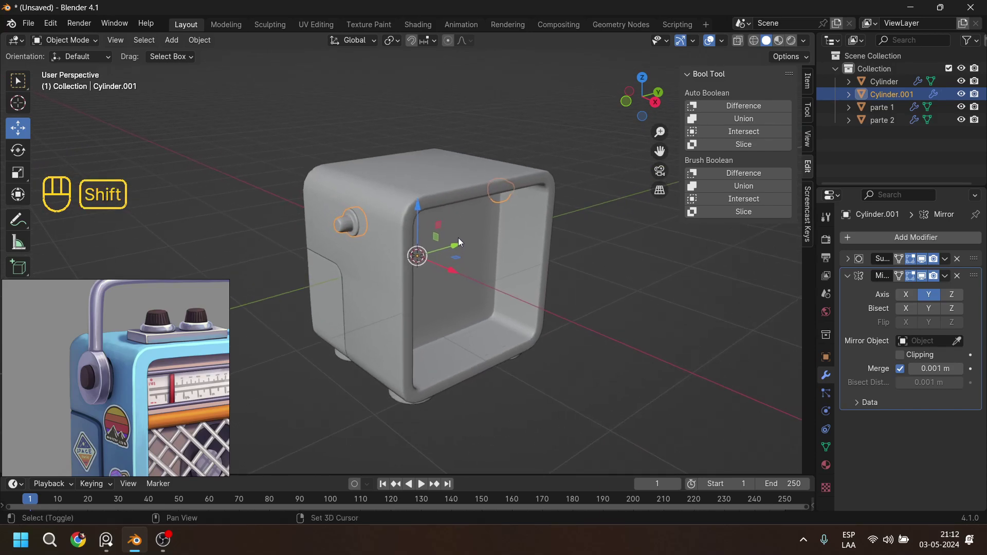
middle_click_drag(460, 275, 319, 262)
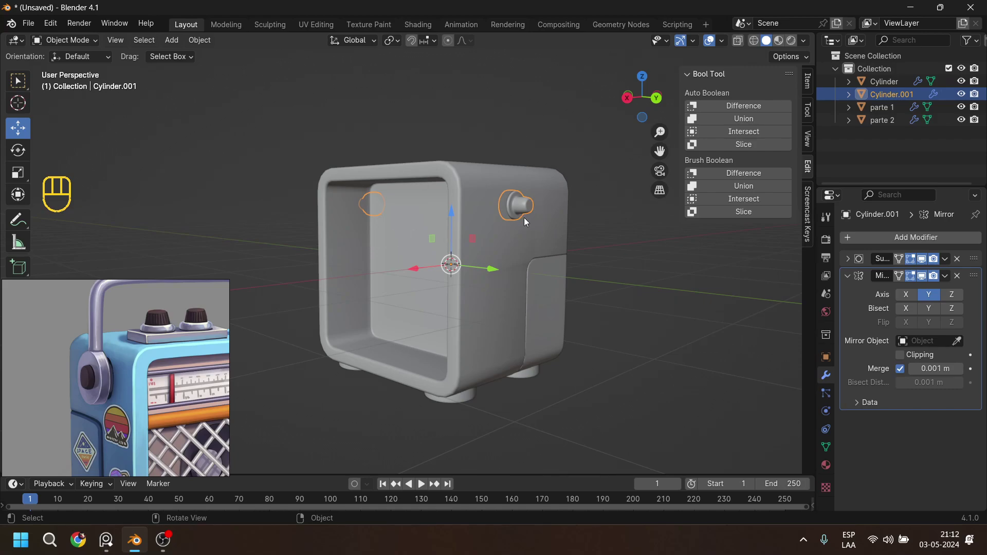
middle_click_drag(442, 233, 542, 244)
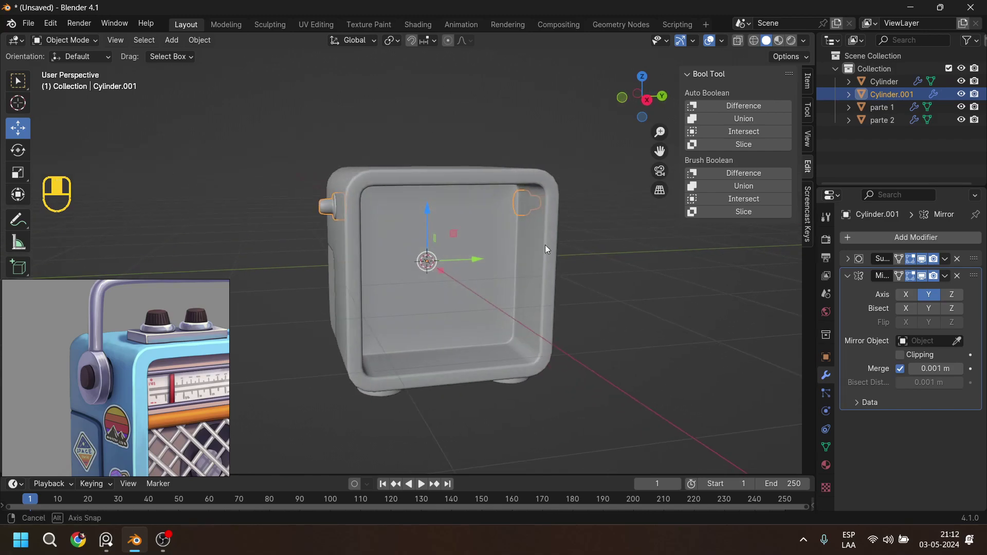
Add a loop cut around the pivot knob's barrel and slide it close to the edge where the taper starts.
scroll(389, 218, "up", 4)
middle_click_drag(389, 218, 321, 238, "shift")
key("Tab")
scroll(304, 204, "up", 3)
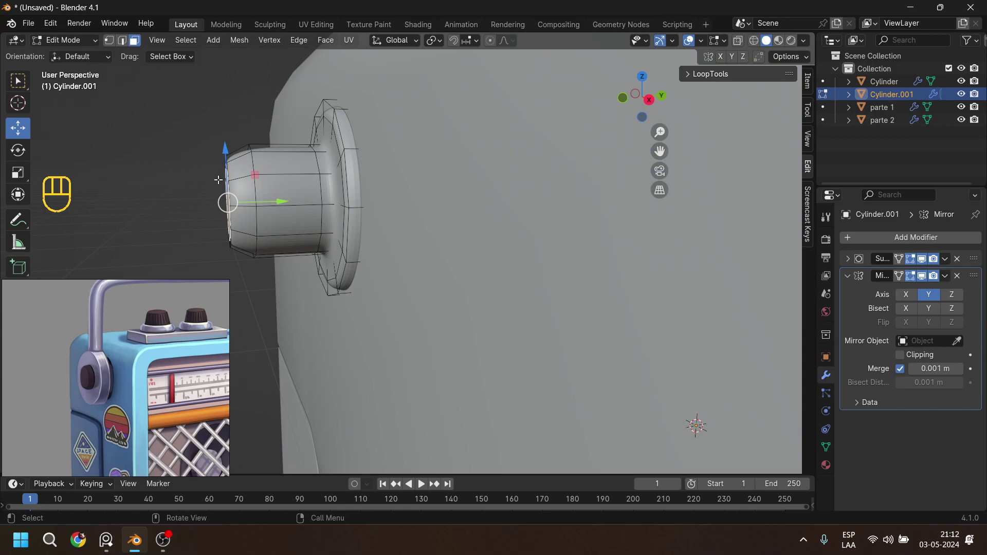
key("ctrl+r")
left_click(265, 174)
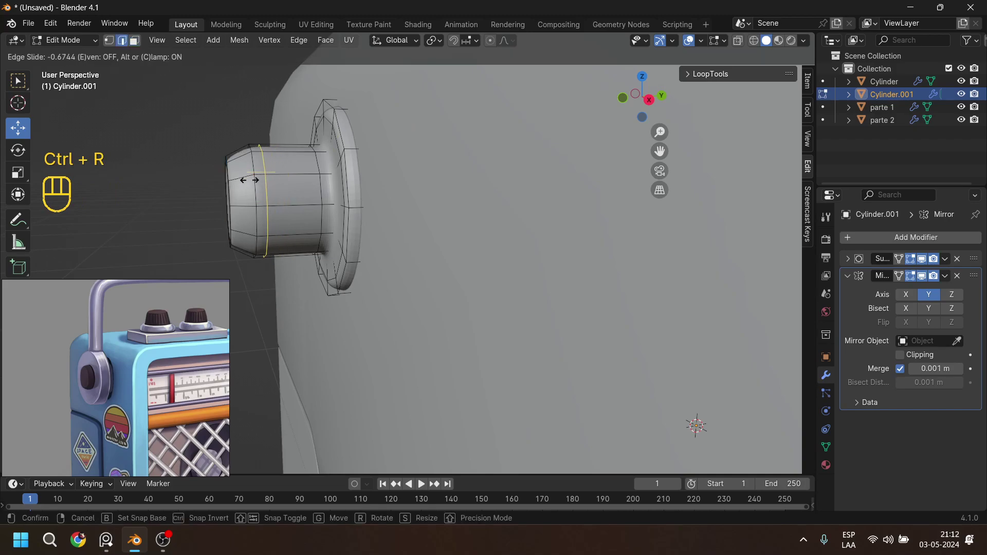
left_click(241, 178)
Add two loop cuts on the knob's tapered section, one close to the end face and one close to the barrel edge.
scroll(242, 178, "up", 3)
middle_click_drag(241, 178, 349, 183, "shift")
key("ctrl+r")
left_click(348, 183)
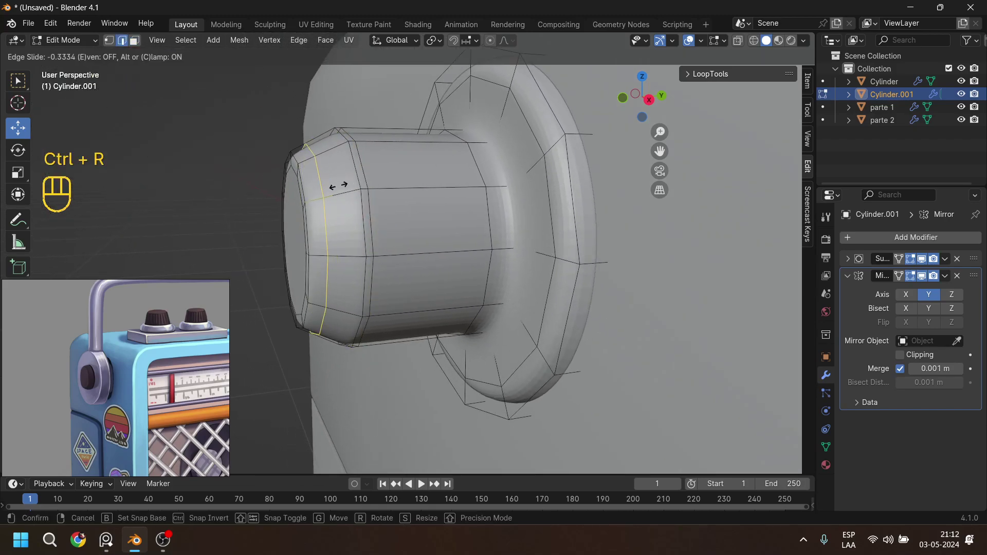
left_click(327, 174)
key("ctrl+r")
left_click(328, 153)
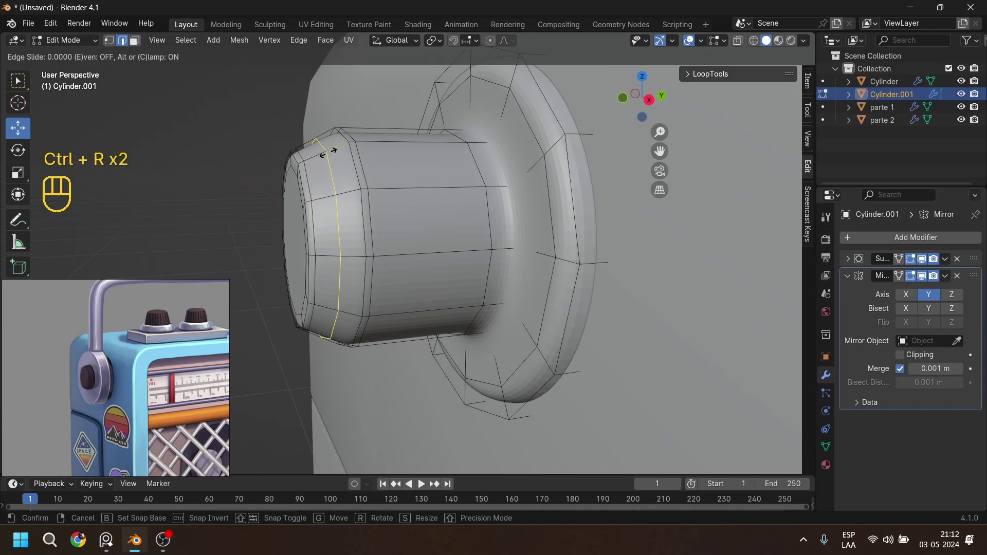
left_click(343, 153)
key("Tab")
middle_click_drag(345, 156, 310, 148)
middle_click_drag(326, 227, 380, 250)
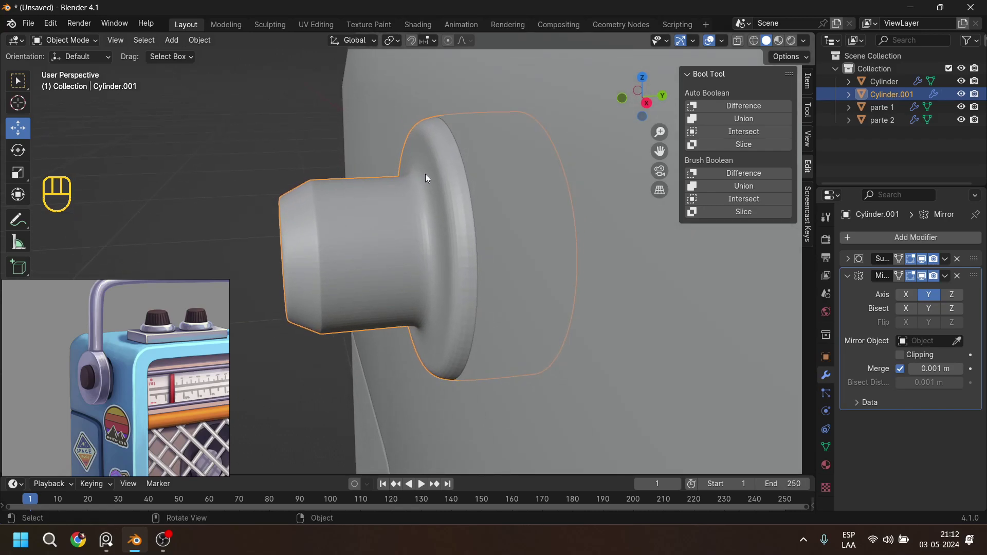
Duplicate the face loop around the knob's barrel in place and scale the copy up to about 1.05.
scroll(421, 270, "down", 6)
key("Tab")
scroll(432, 297, "down", 4)
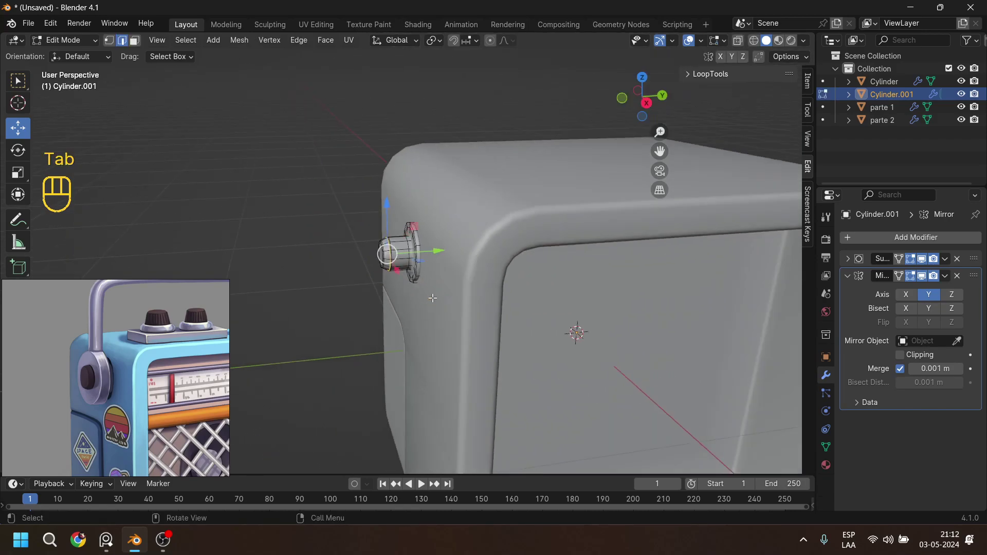
middle_click_drag(407, 312, 370, 251, "shift")
scroll(370, 250, "up", 6)
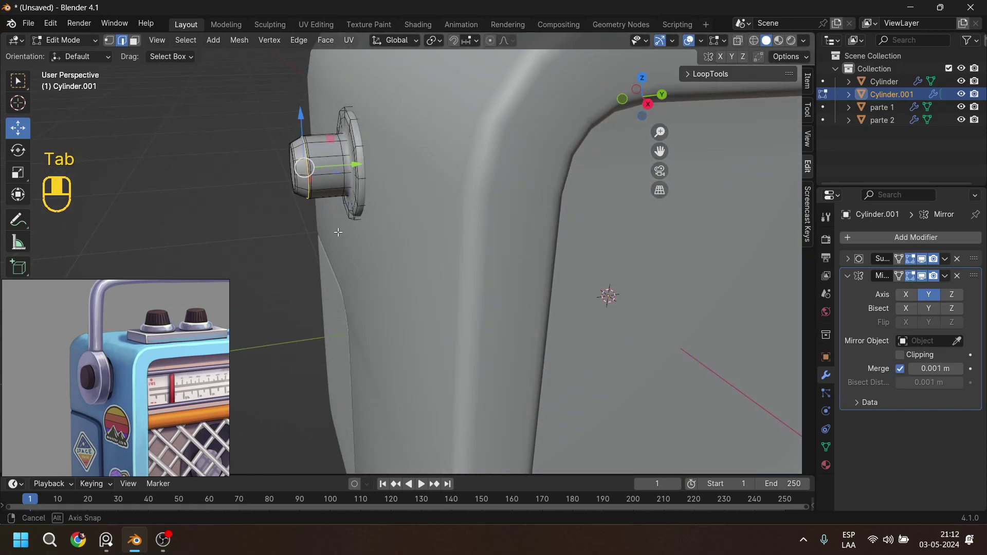
left_click(309, 170)
key("3")
left_click(306, 149, "alt")
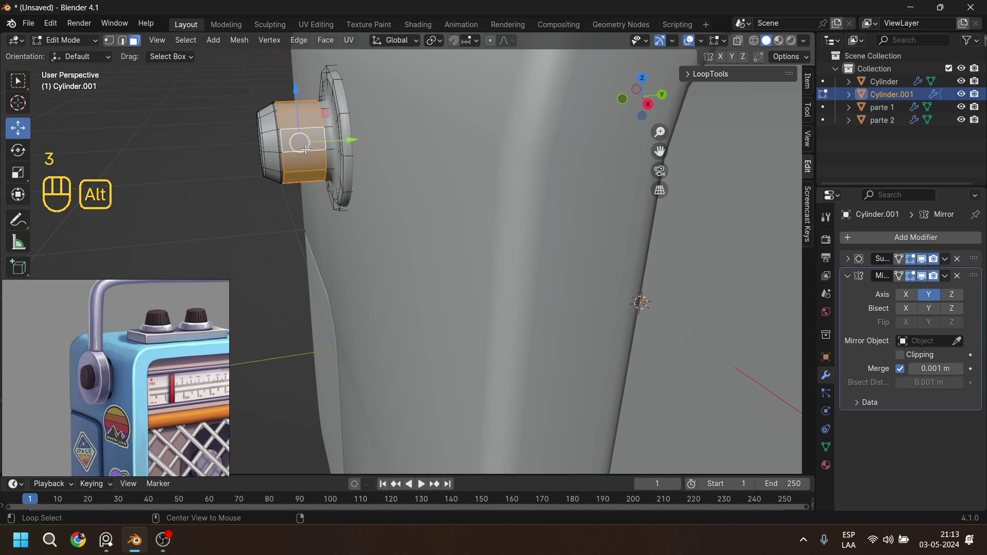
middle_click_drag(306, 149, 379, 197)
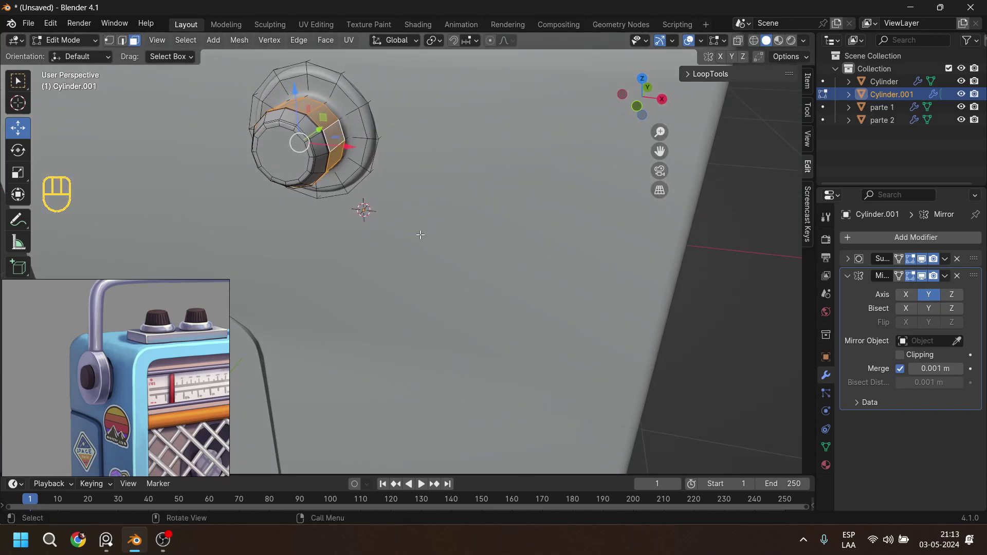
key("shift+d")
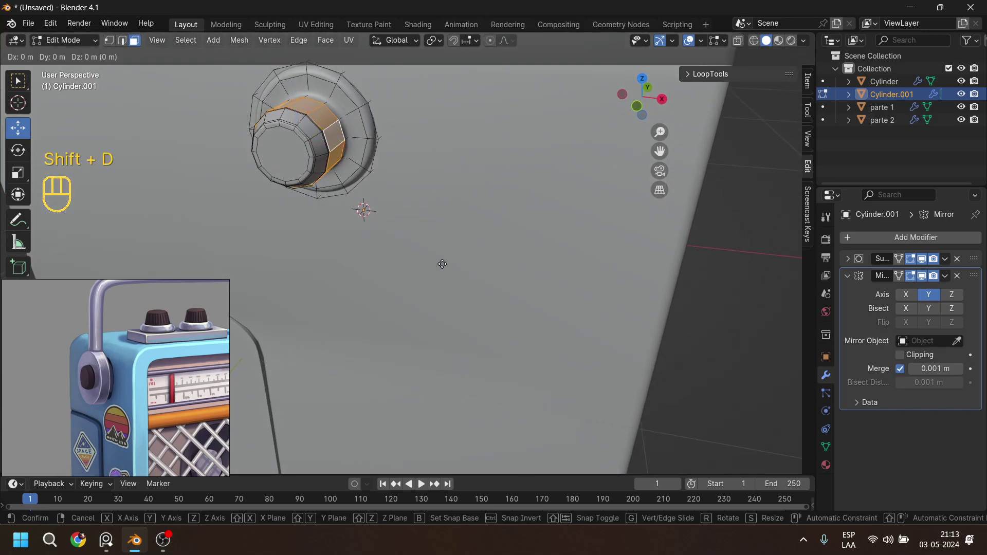
key("s")
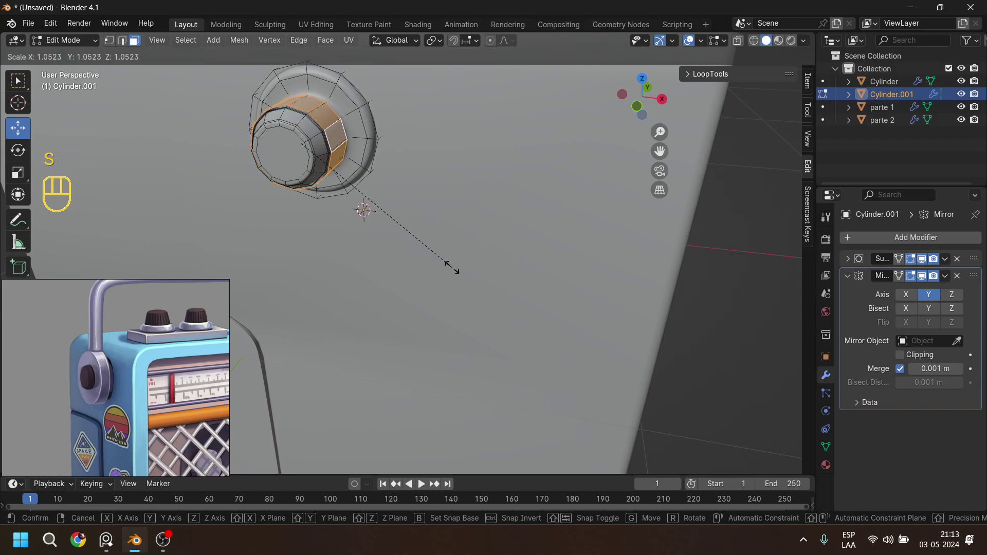
left_click(453, 270)
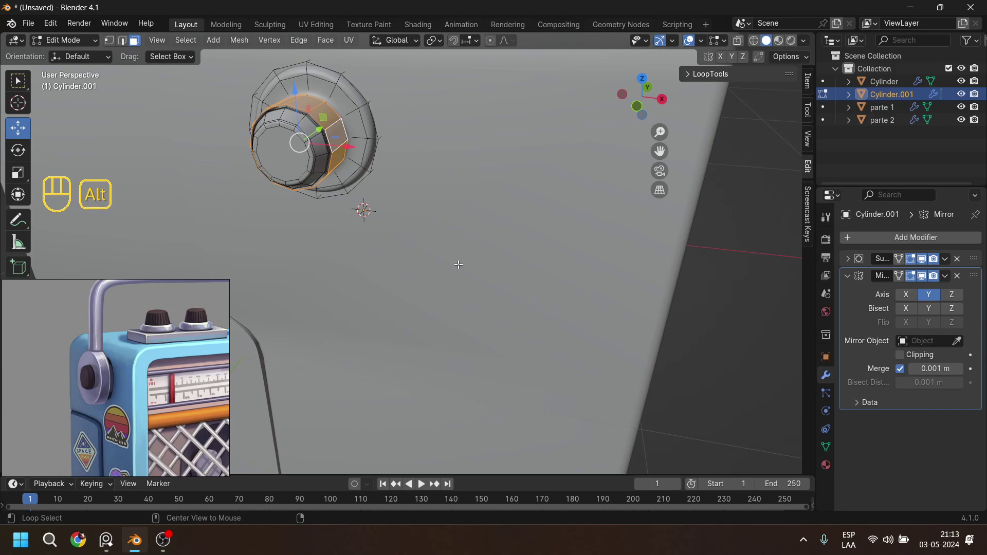
Extrude the duplicated face loop along its normals by about 0.1 m to form a thick ring around the knob.
key("alt+e")
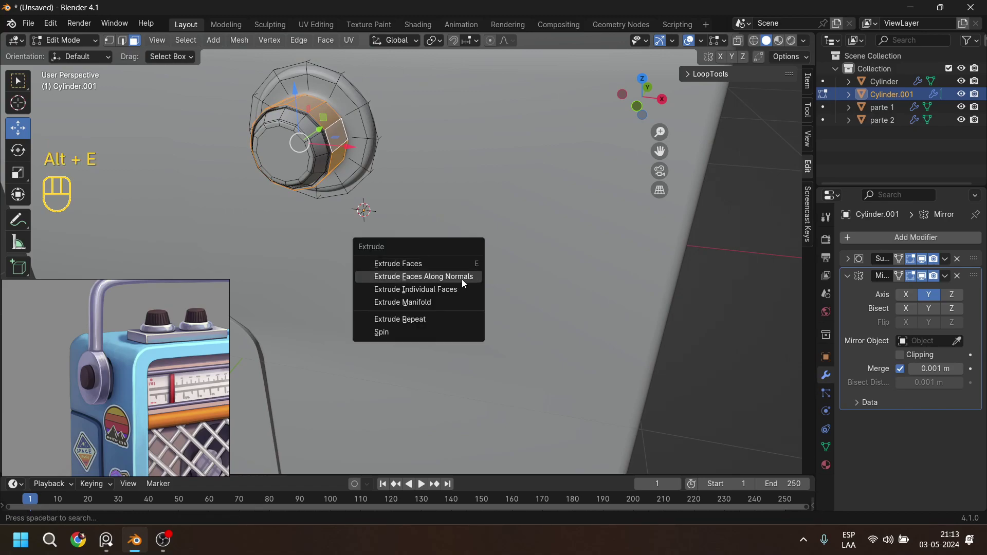
left_click(461, 279)
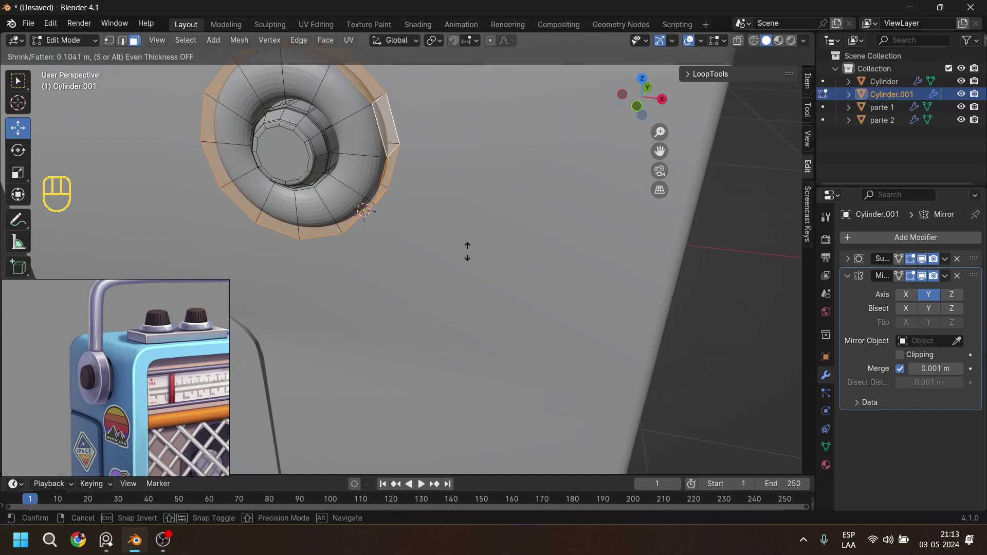
left_click(464, 265)
middle_click_drag(464, 265, 379, 236)
middle_click_drag(374, 178, 394, 217, "shift")
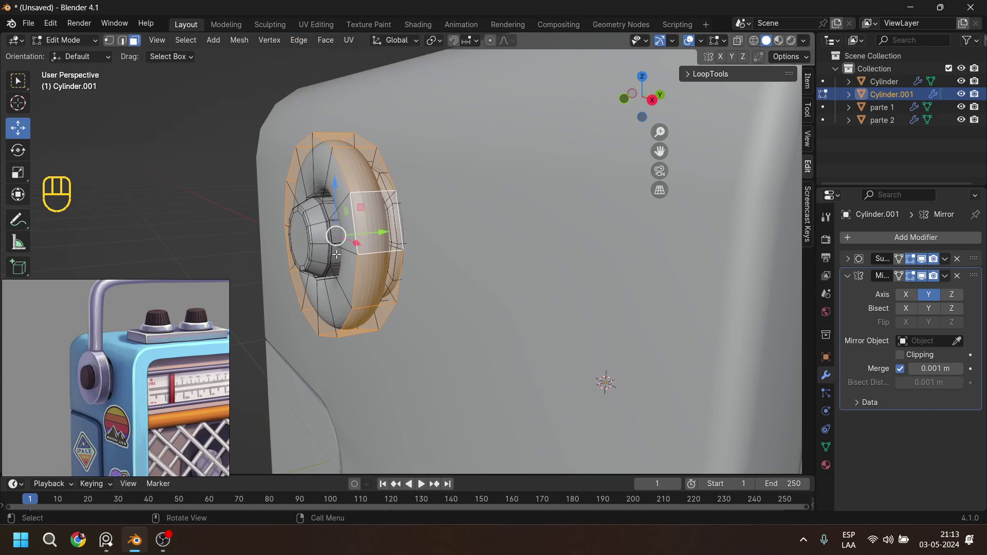
Add two loop cuts around the ring's outer rim, one close to the back edge and one close to the front edge.
middle_click_drag(335, 240, 346, 210)
key("ctrl+r")
left_click(348, 196)
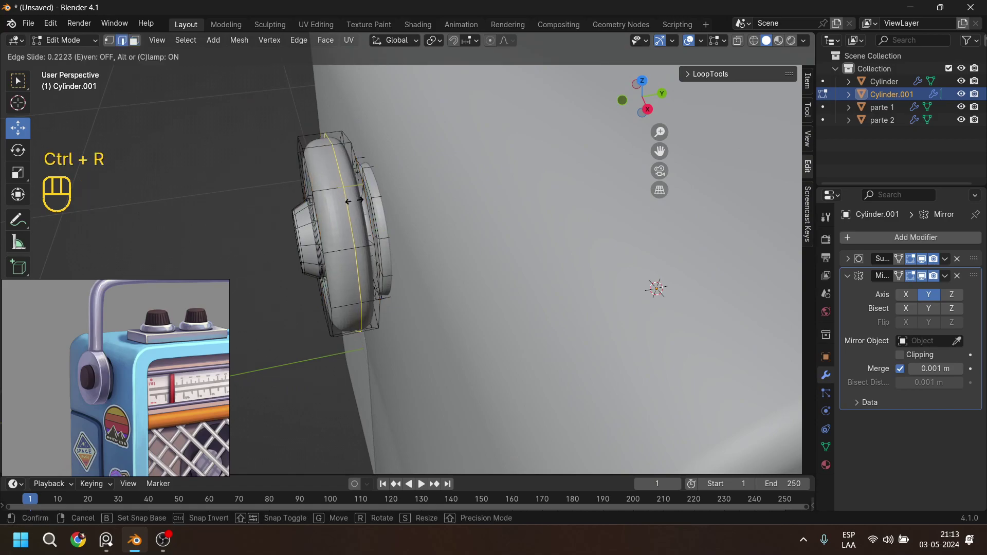
left_click(347, 190)
key("ctrl+r")
left_click(344, 190)
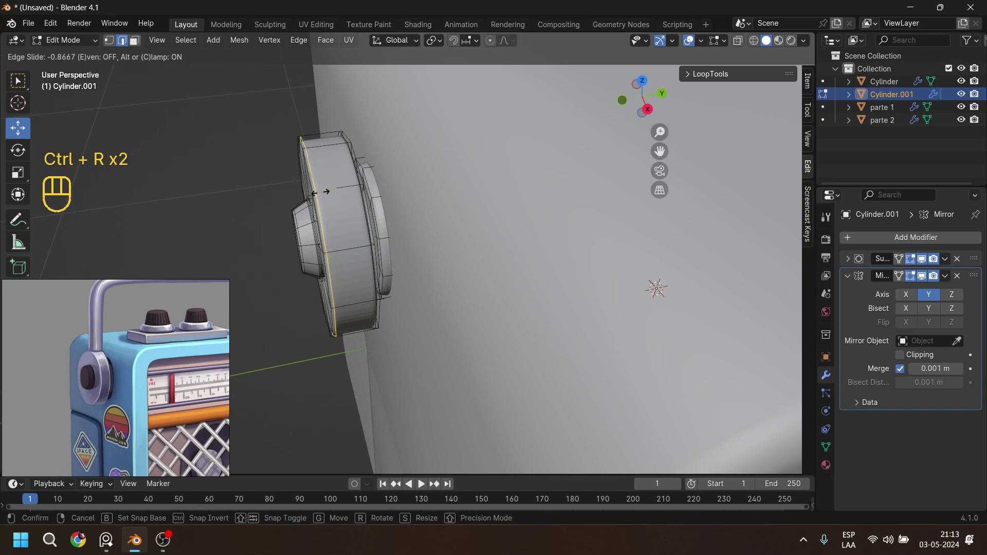
left_click(321, 190)
Add two loop cuts on the ring's front face, one close to the outer edge and one close to the inner edge.
middle_click_drag(322, 191, 344, 176)
key("ctrl+r")
left_click(345, 173)
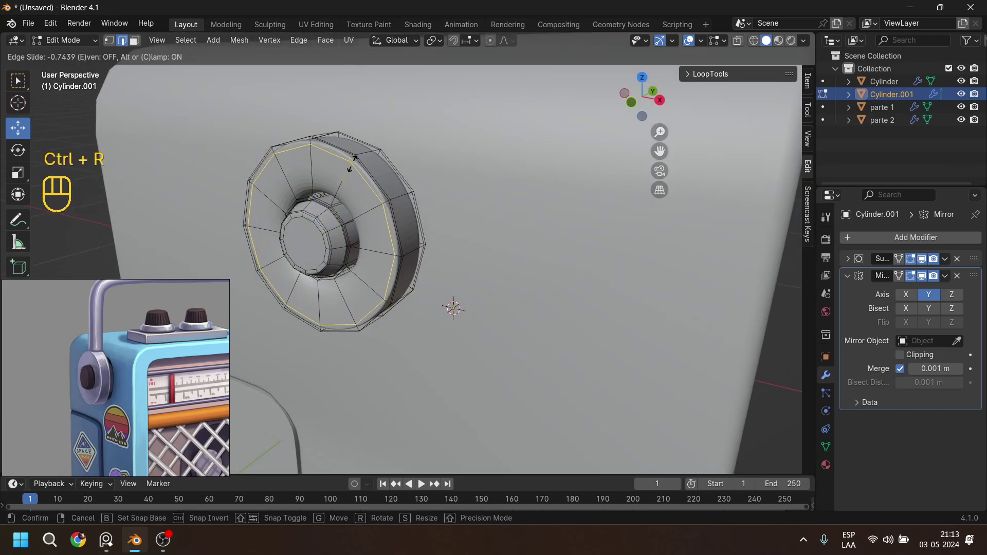
left_click(340, 183)
key("ctrl+r")
left_click(339, 183)
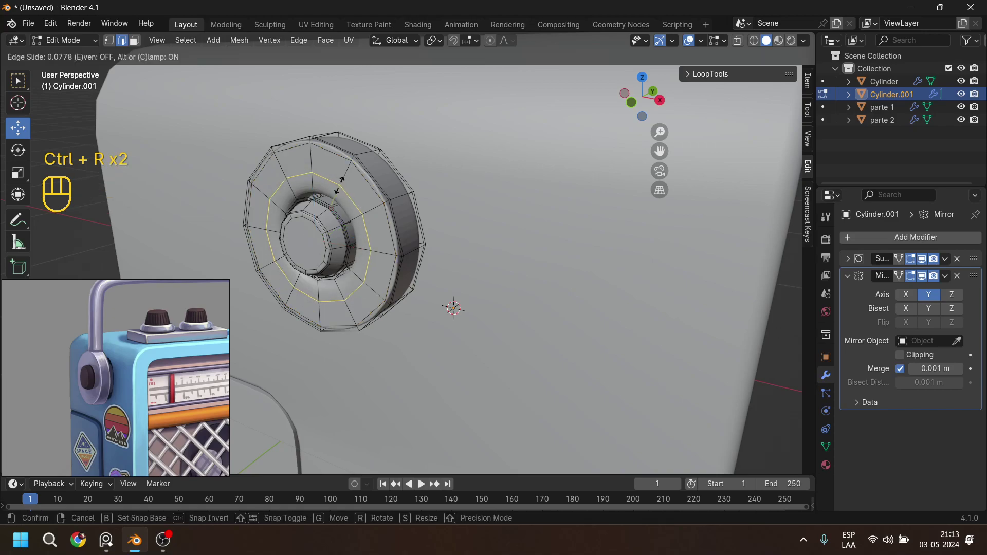
left_click(339, 199)
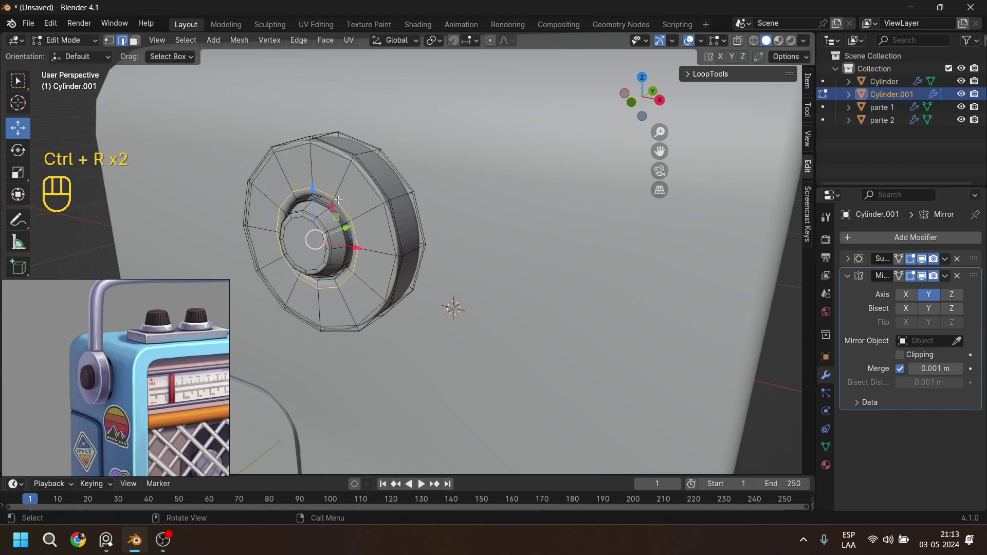
Examine the pivot's sharpened ring in Object Mode from several angles and compare it with the handle in the reference image.
key("Tab")
middle_click_drag(389, 212, 349, 226)
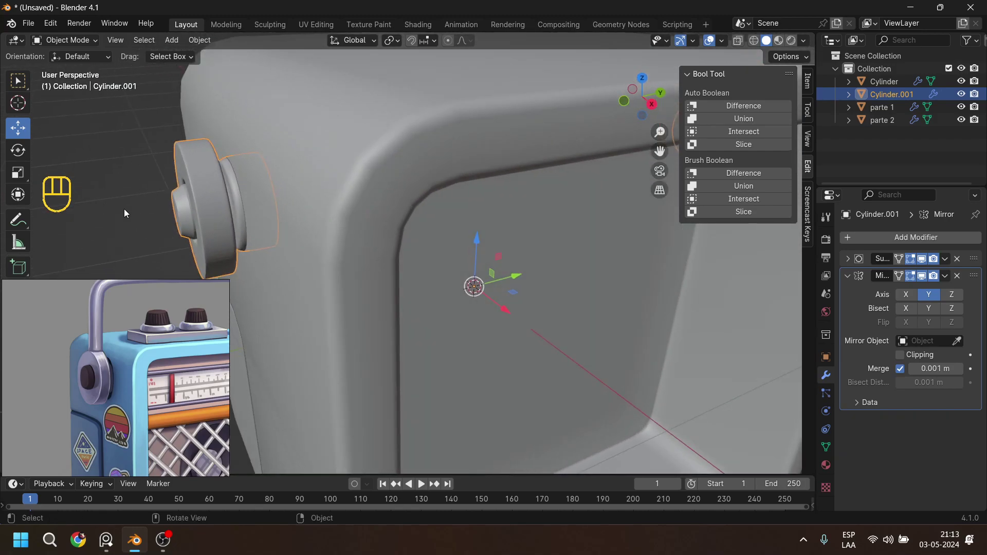
middle_click_drag(210, 216, 349, 255)
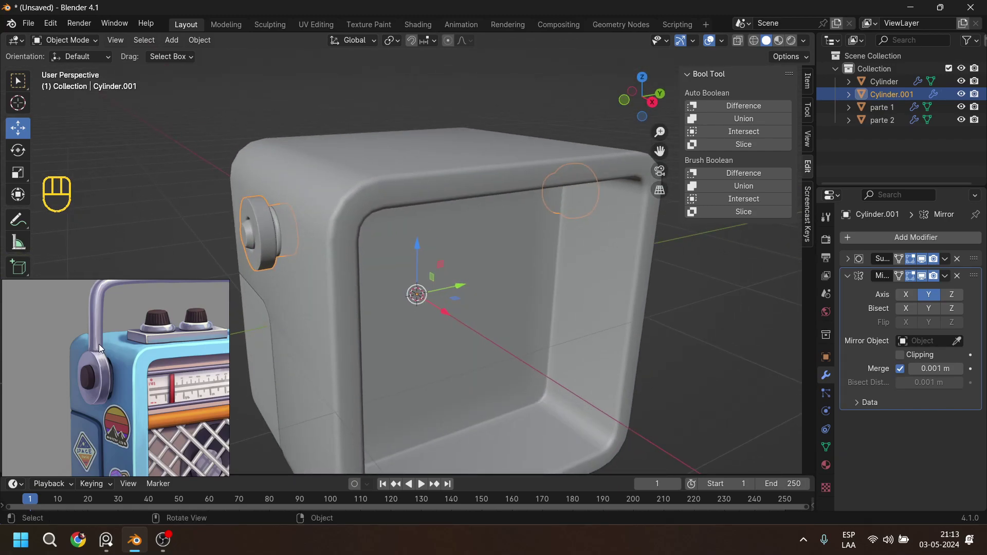
scroll(115, 335, "down", 4)
middle_click_drag(140, 324, 127, 357)
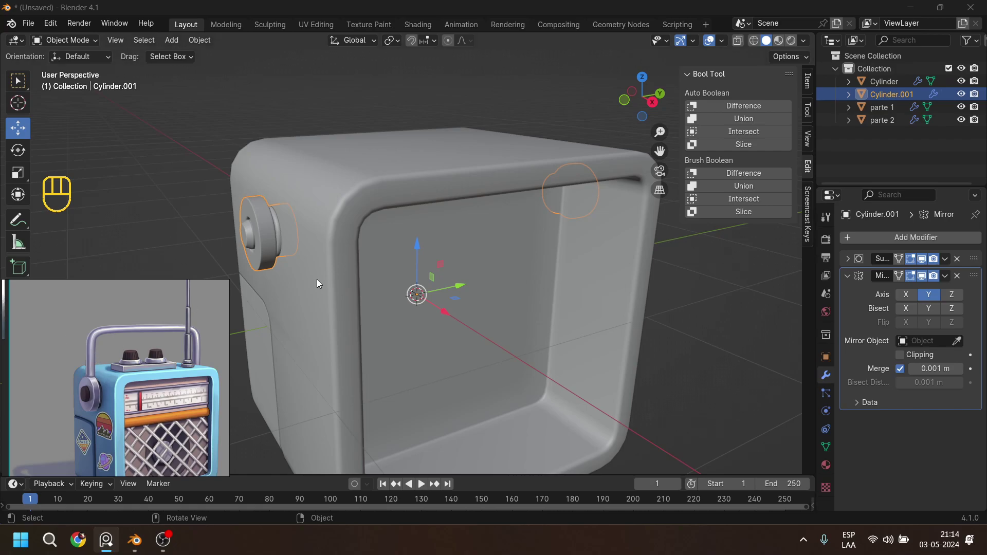
middle_click_drag(266, 239, 353, 284, "shift")
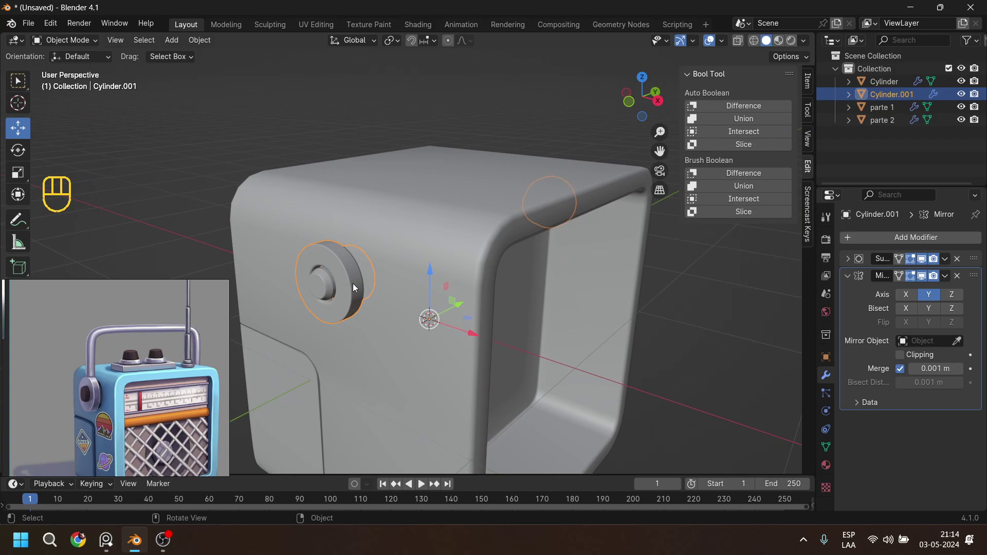
scroll(353, 282, "up", 2)
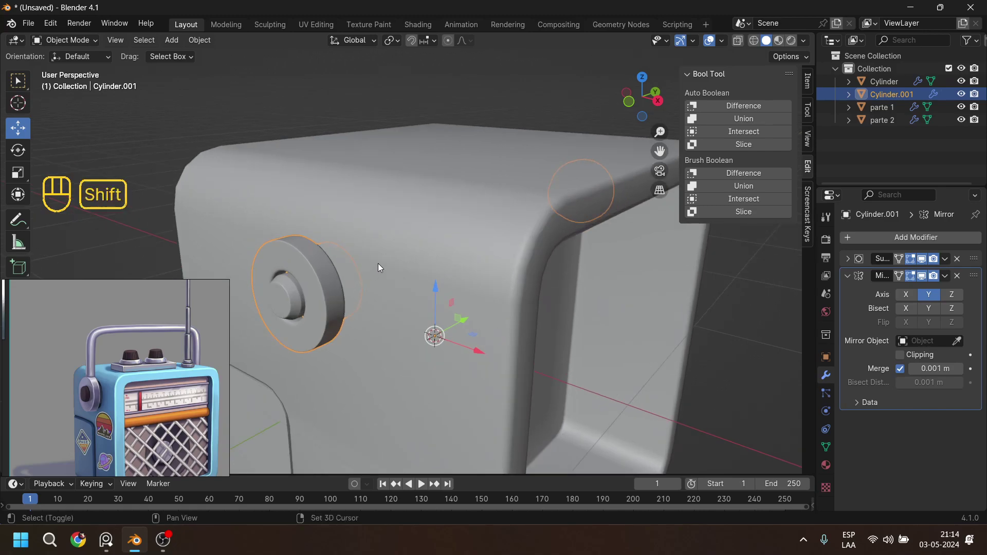
middle_click_drag(407, 272, 429, 275, "shift")
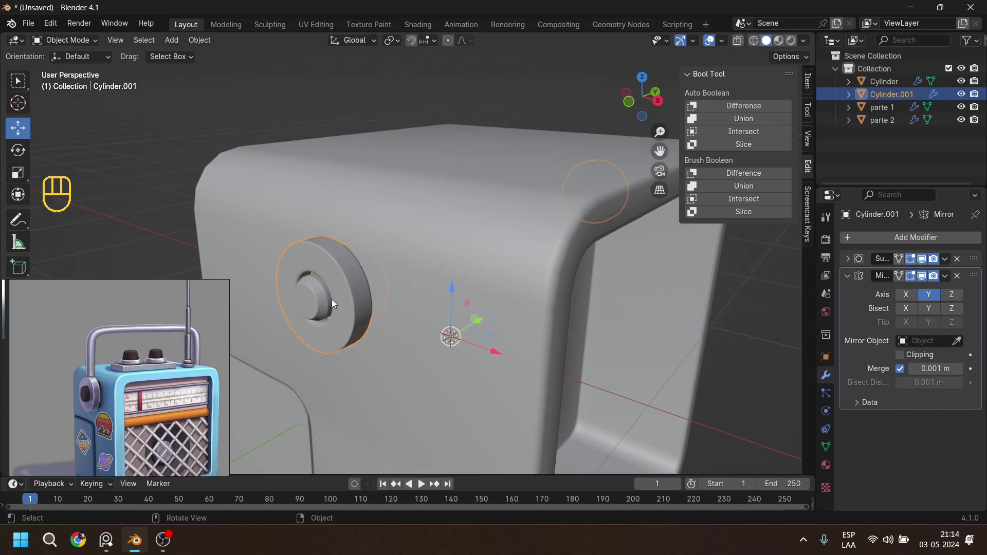
middle_click_drag(338, 297, 378, 293)
Duplicate the round end face of the pivot knob in Edit Mode and move the copy outward along the Y axis.
key("Tab")
middle_click_drag(308, 290, 331, 271, "shift")
left_click(331, 269)
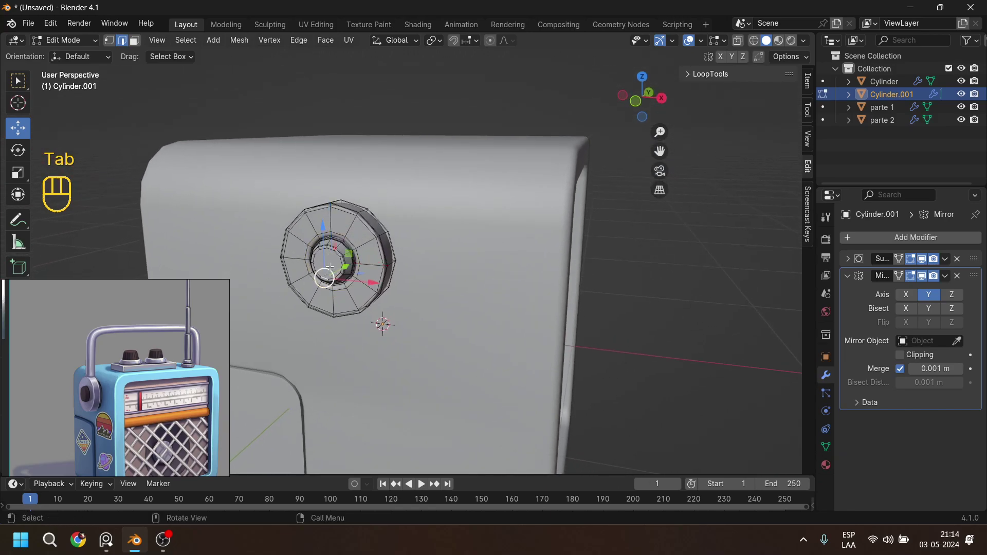
left_click(134, 40)
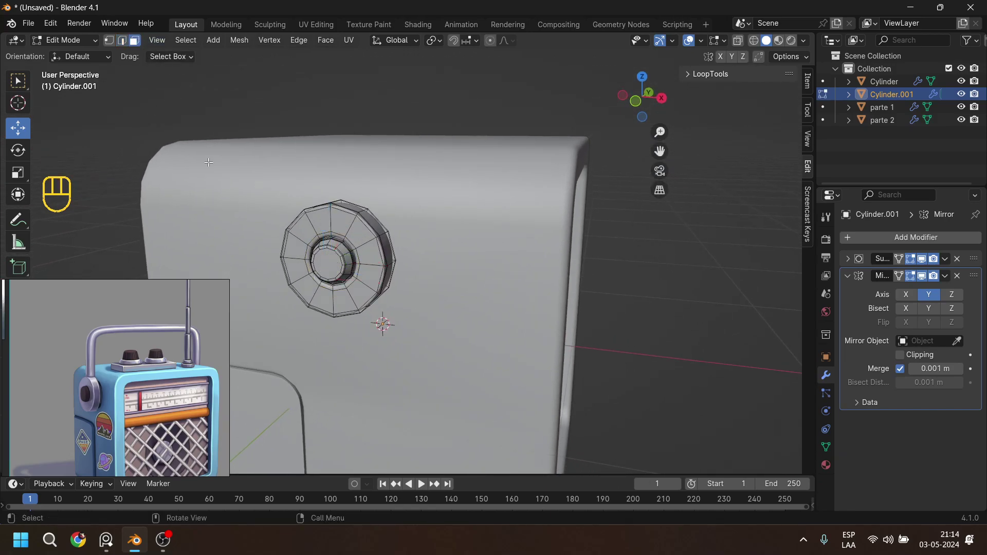
left_click(335, 266)
scroll(375, 288, "up", 3)
middle_click_drag(357, 299, 402, 272, "shift")
middle_click_drag(402, 273, 380, 278)
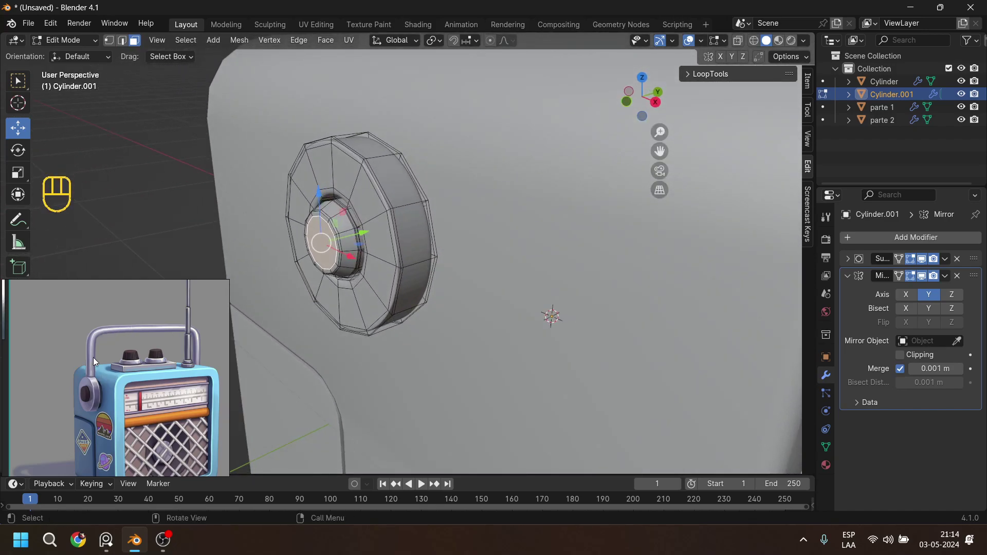
middle_click_drag(377, 257, 371, 268)
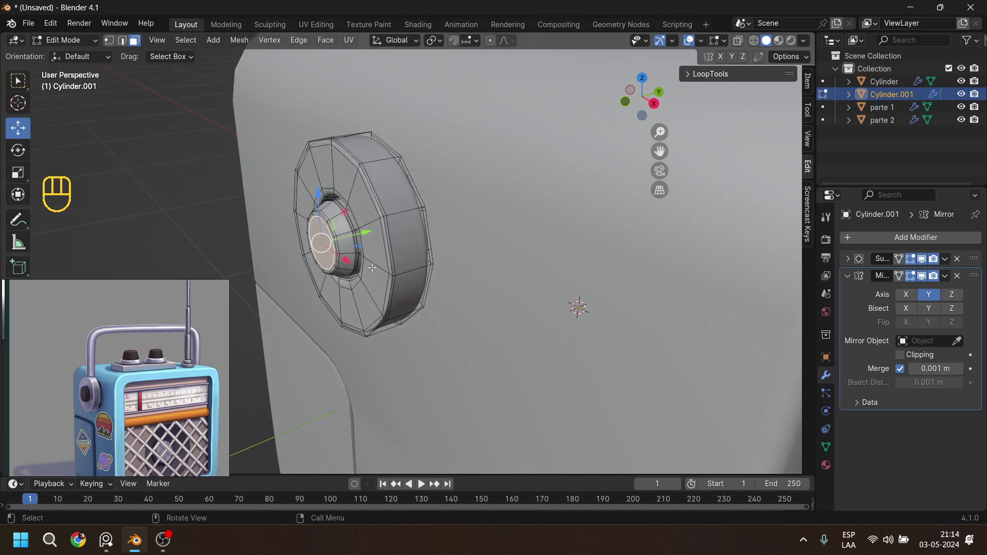
key("shift+d")
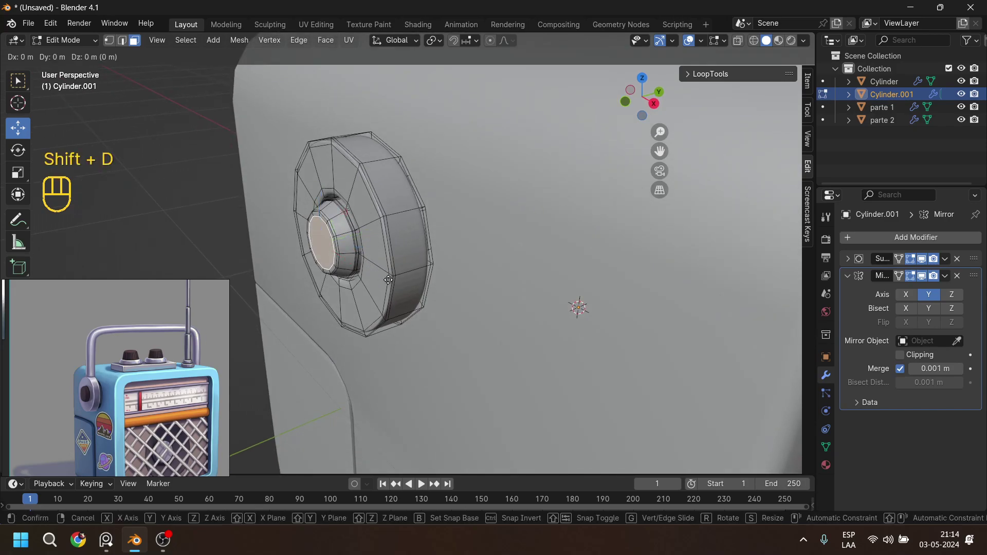
key("y")
left_click(337, 285)
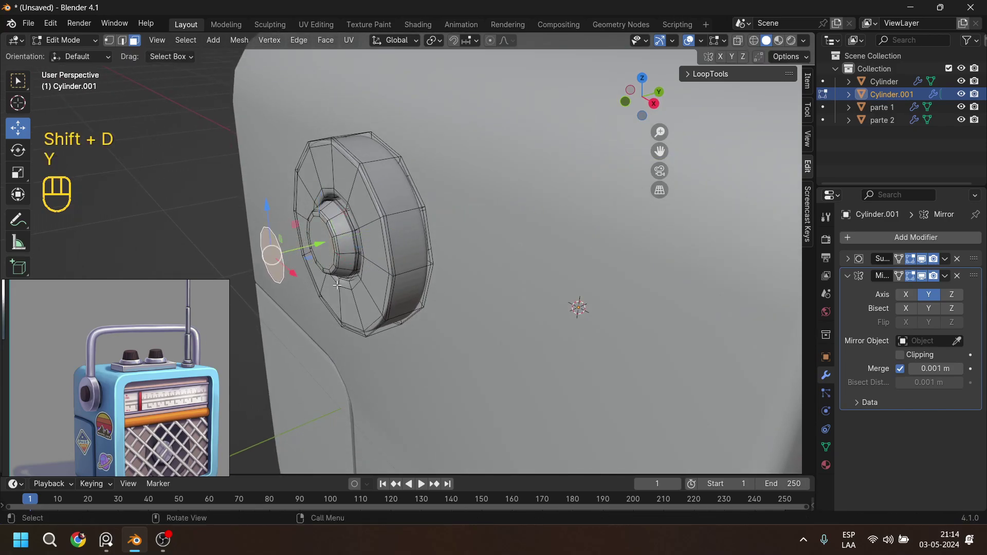
Rotate the duplicated face 90° about the global X axis so it lies horizontally.
key("r")
key("x")
key("KP_9")
key("KP_0")
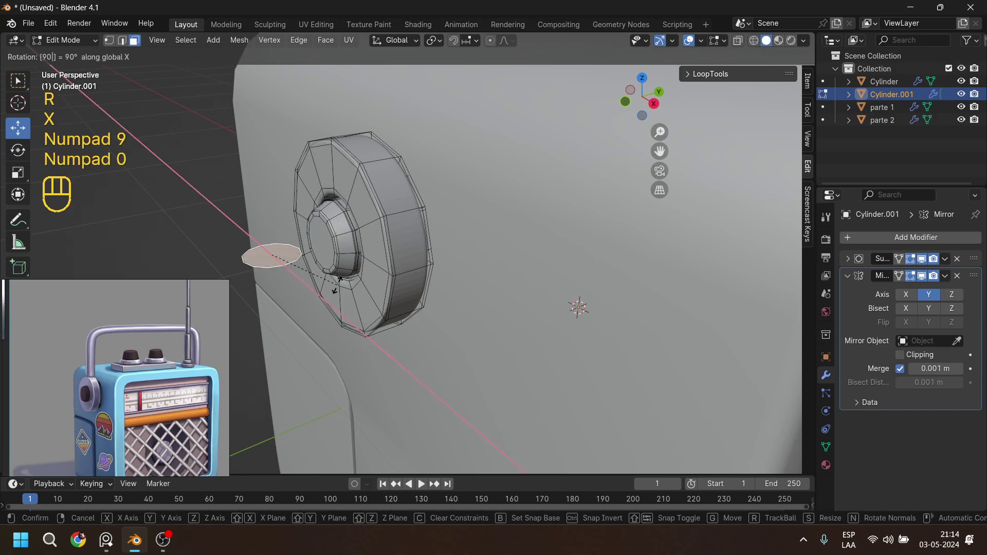
key("KP_Enter")
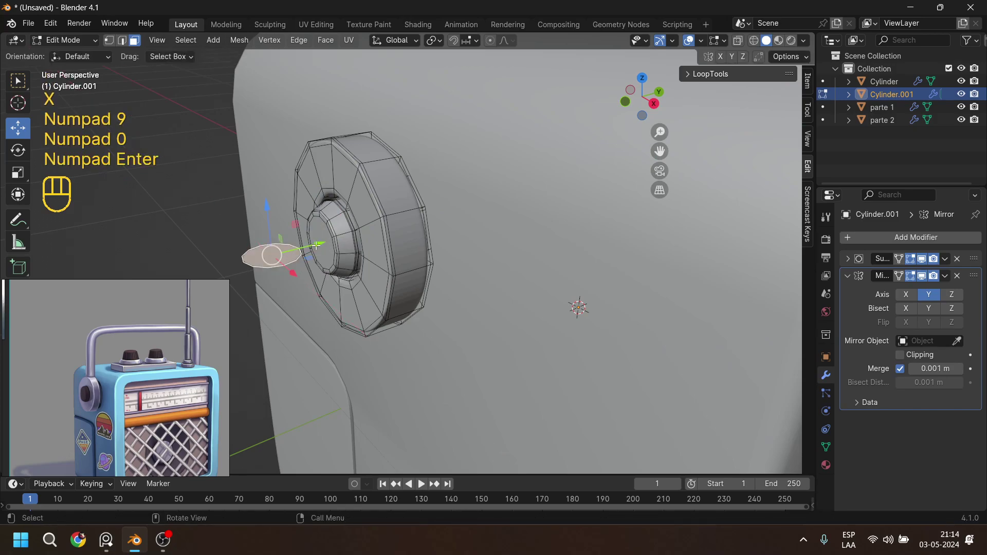
Move the horizontal face up and inward onto the upper part of the ring, and scale it down to fit the ring's thickness.
left_click_drag(268, 207, 273, 131)
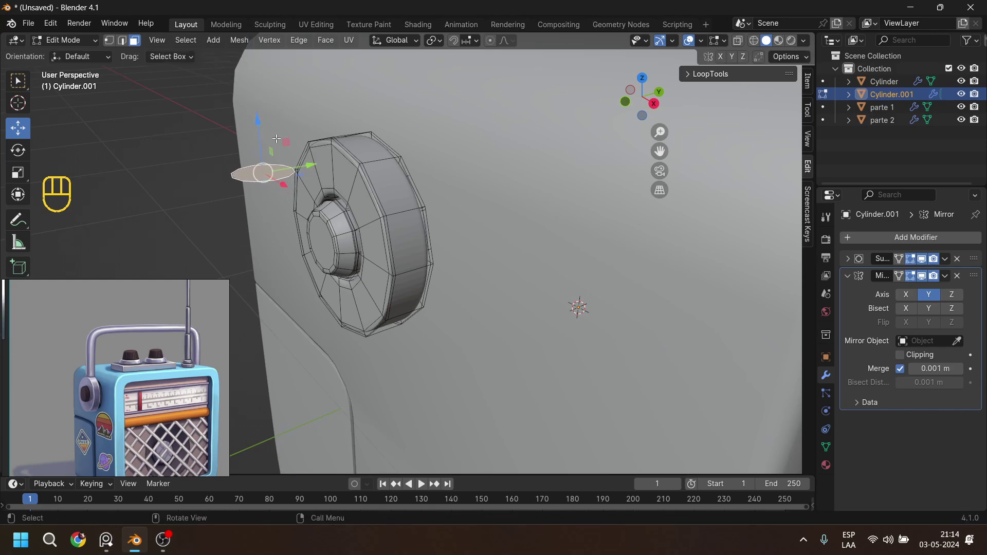
left_click_drag(309, 164, 414, 154)
left_click_drag(359, 110, 363, 105)
middle_click_drag(399, 182, 371, 226)
left_click_drag(408, 141, 398, 149)
middle_click_drag(398, 149, 443, 259)
key("s")
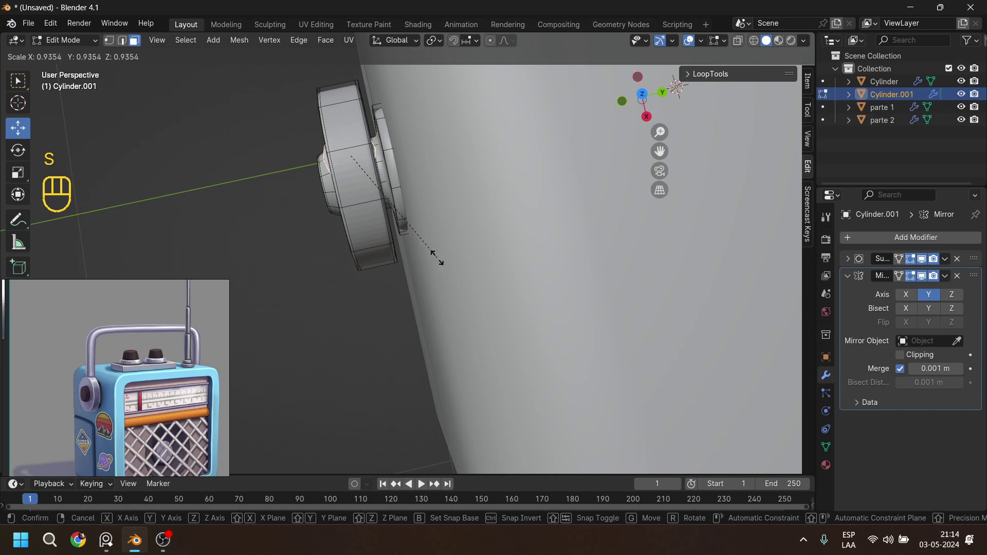
left_click(398, 199)
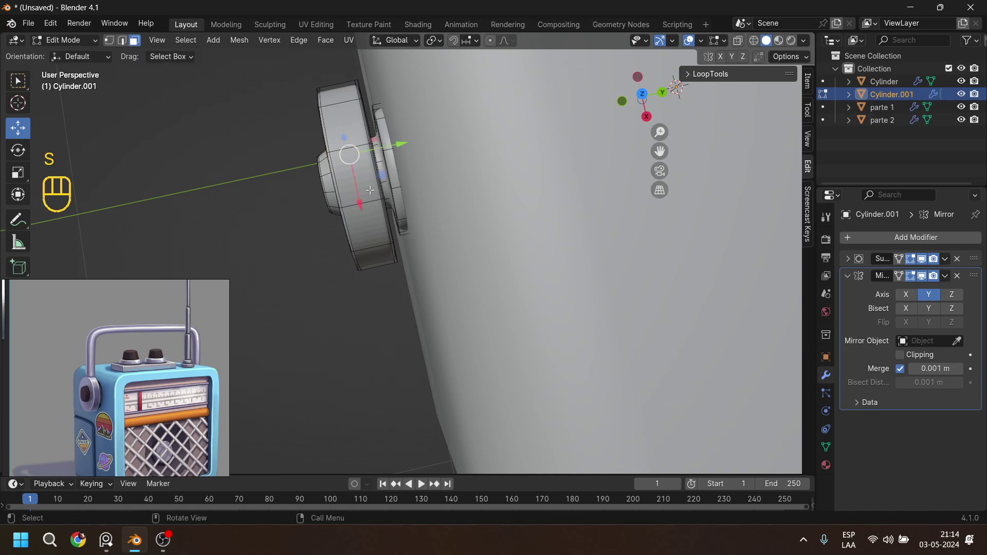
Fine-tune the face's Y position in top view so it sits centred in the ring's thickness.
key("KP_1")
mouse_move(352, 107)
left_mouse_down()
mouse_move(352, 89)
mouse_move(352, 107)
left_mouse_up()
middle_click_drag(391, 181, 255, 305)
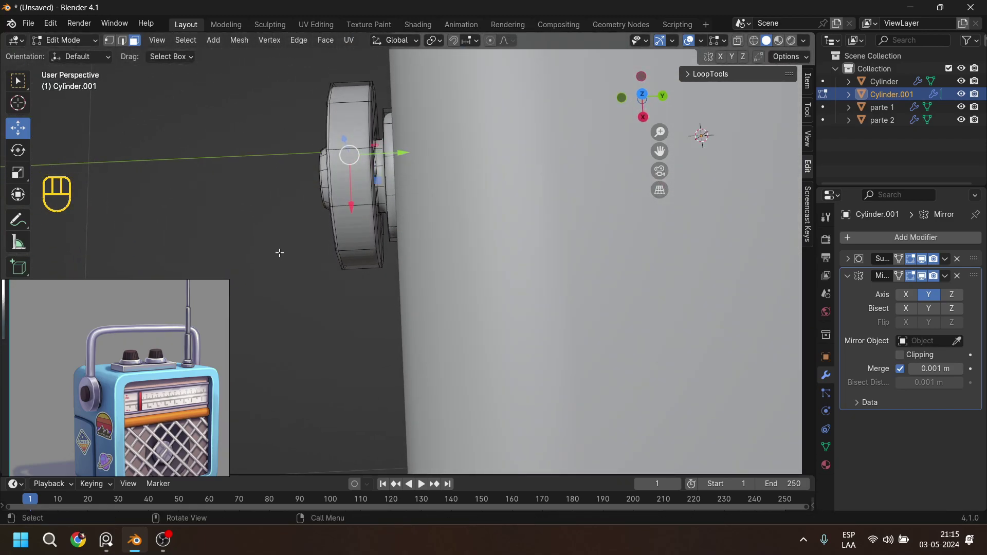
key("KP_7")
left_click(349, 102)
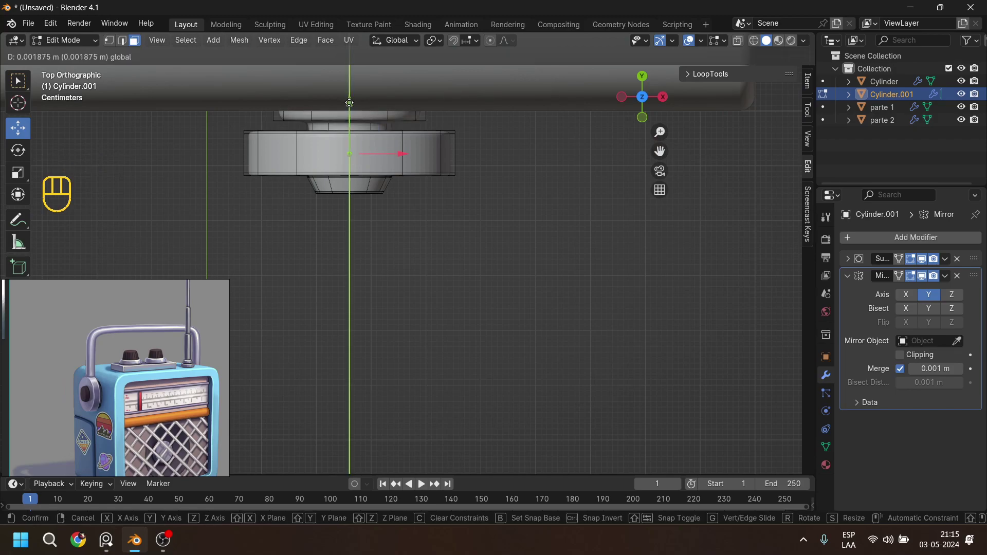
Extrude the face straight up from the ring to form a handle arm reaching above the radio body.
middle_click_drag(372, 248, 405, 234)
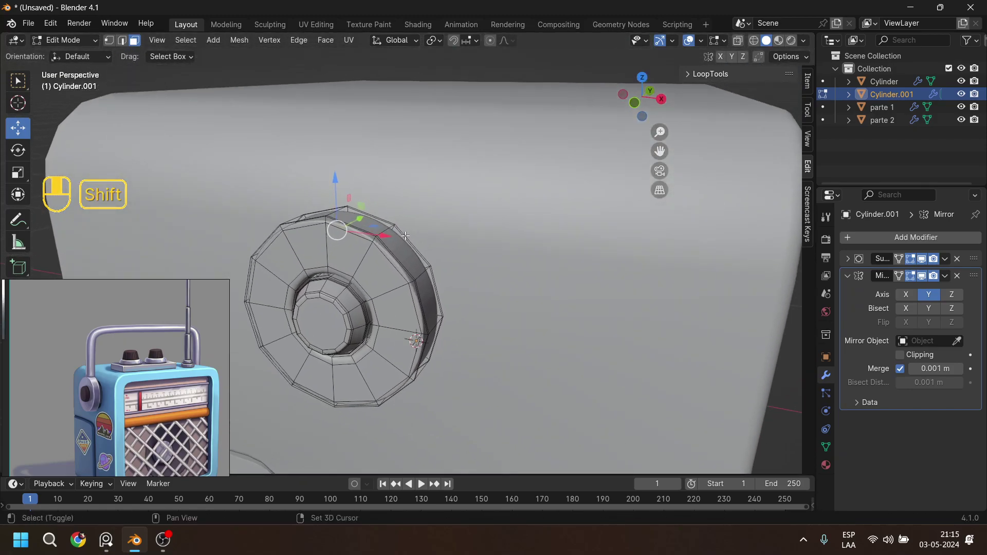
scroll(406, 235, "down", 2)
key("e")
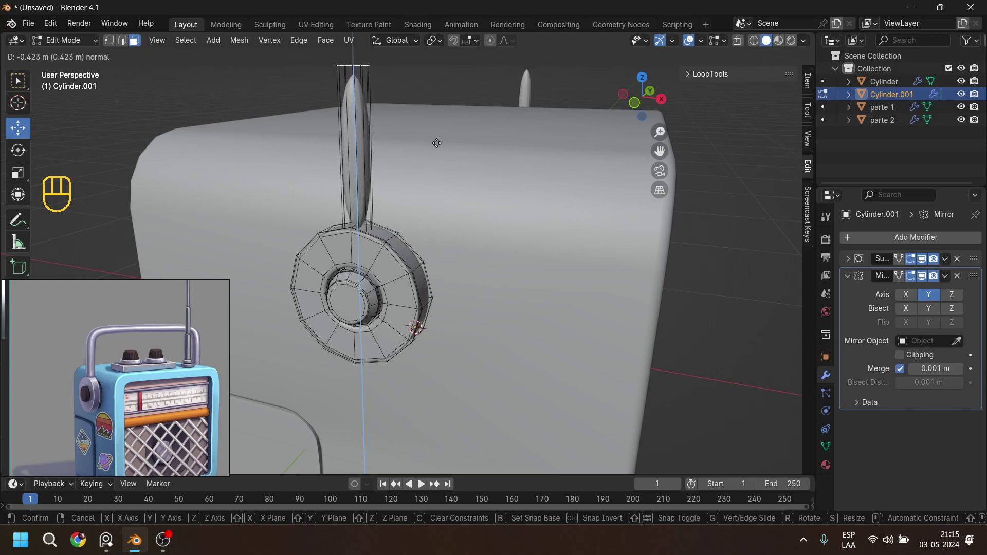
left_click(436, 114)
Add a loop cut around the handle arm and slide it down close to the arm's base at the ring.
scroll(436, 114, "down", 5)
middle_click_drag(436, 114, 361, 190)
scroll(368, 214, "up", 2)
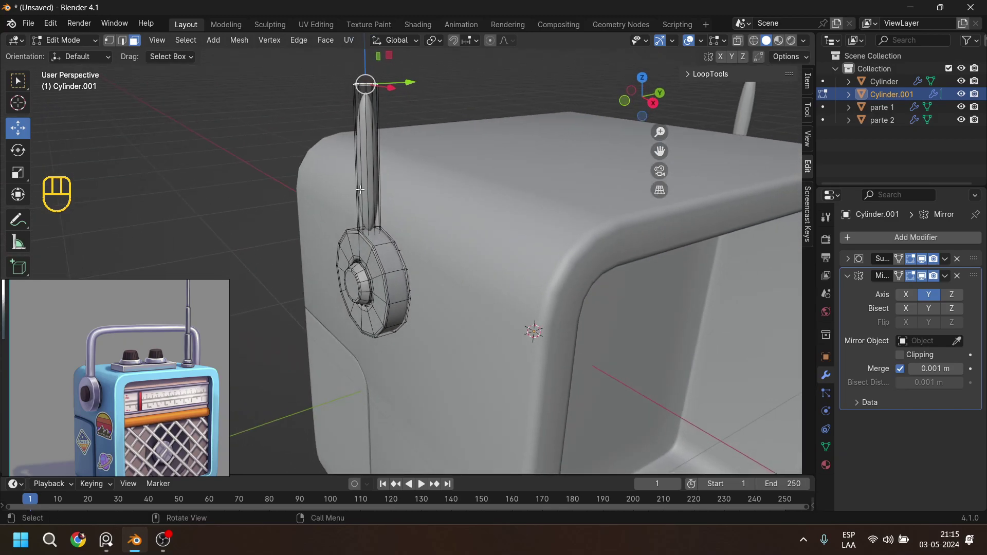
key("ctrl+r")
left_click(362, 198)
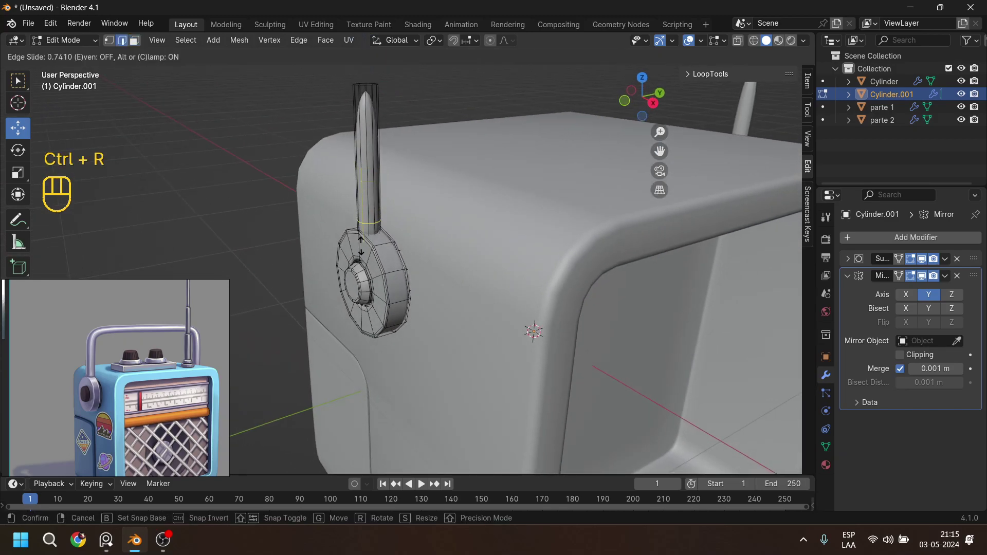
left_click(362, 257)
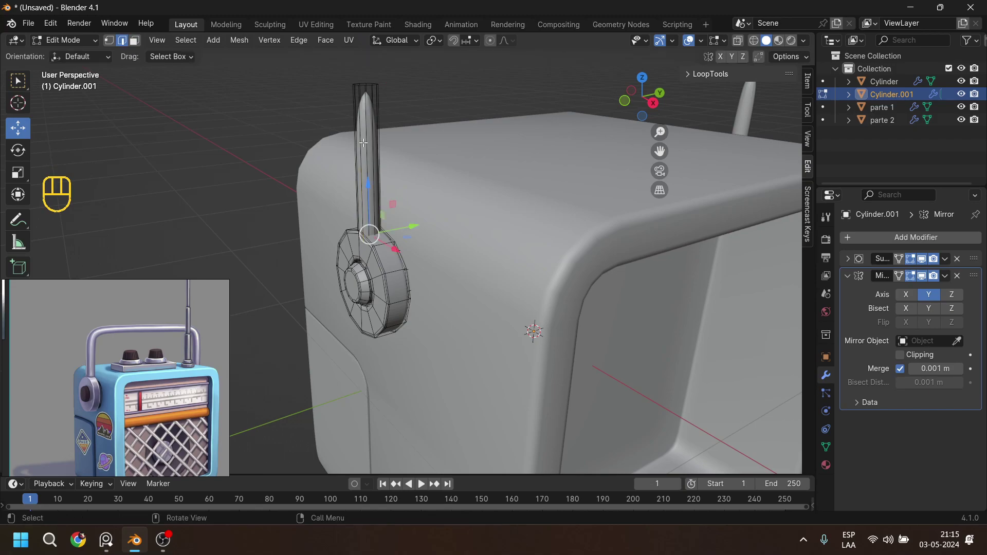
Select the end cap face at the top of the handle arm and raise it along Z to lengthen the arm.
middle_click_drag(364, 135, 370, 173, "shift")
key("ctrl")
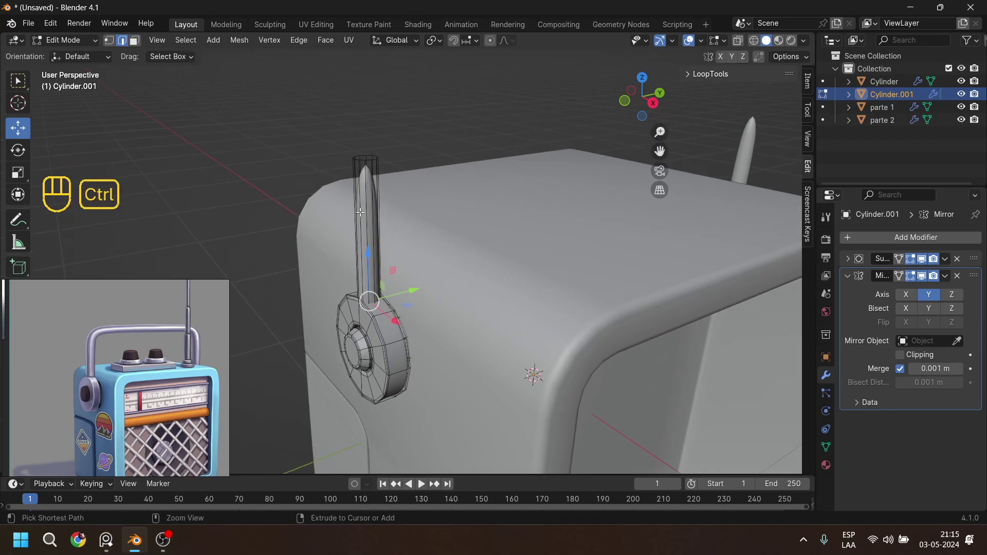
scroll(360, 212, "up", 3)
middle_click_drag(355, 137, 349, 251, "shift")
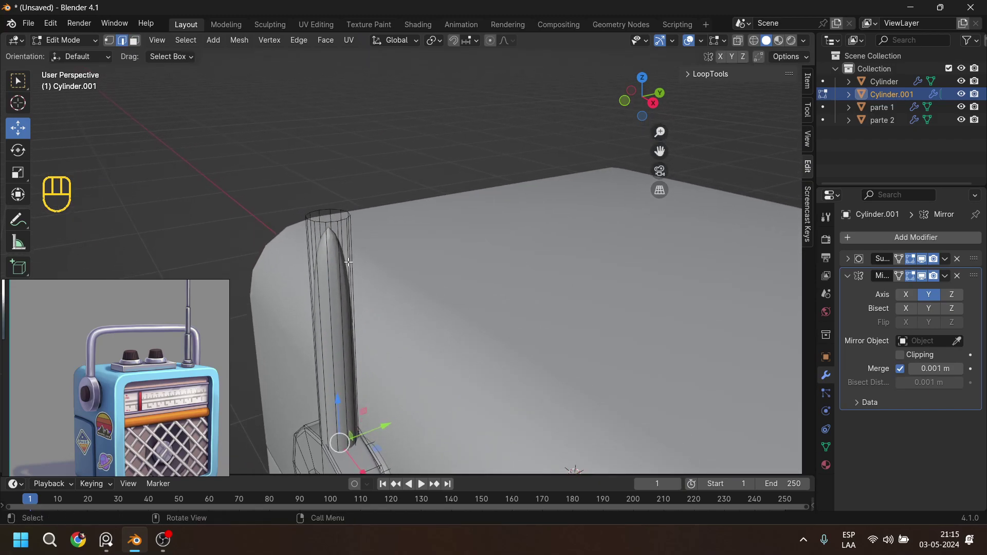
left_click(331, 215, "alt")
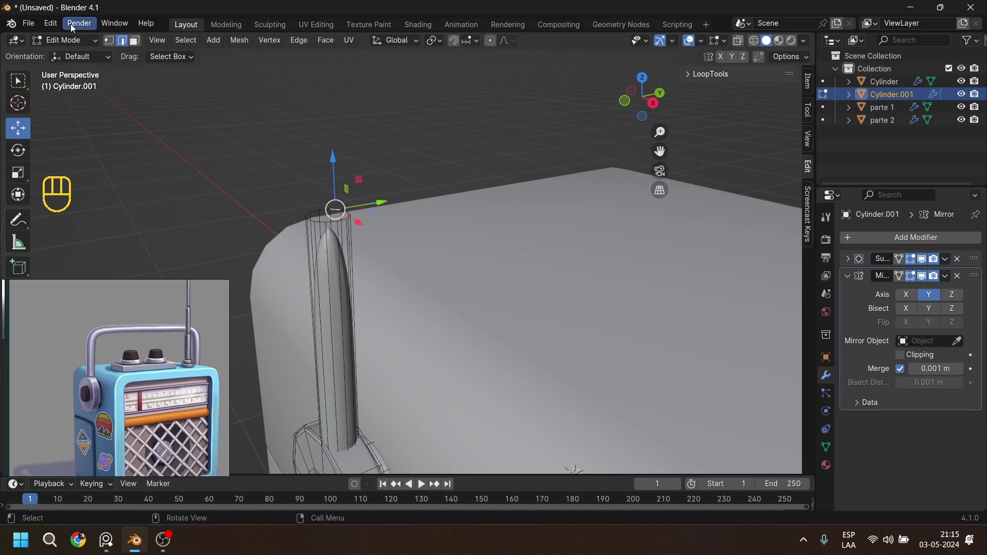
left_click(135, 40)
left_click(336, 214)
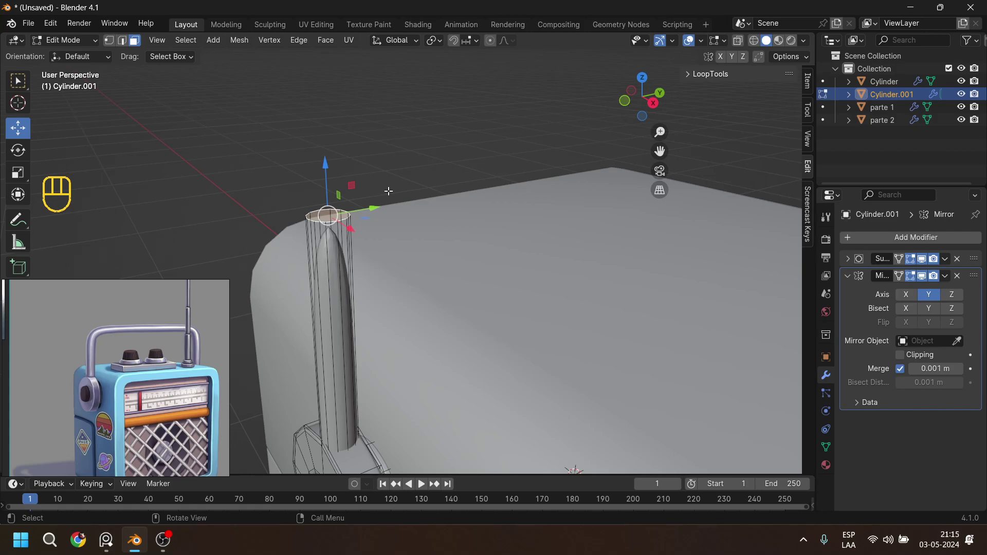
left_click_drag(325, 163, 325, 123)
middle_click_drag(325, 124, 410, 268)
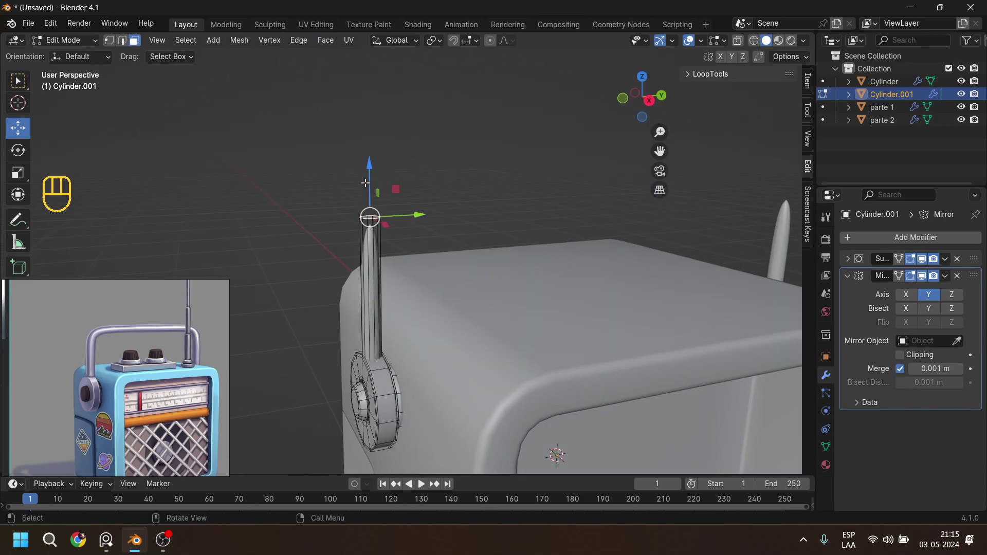
left_click_drag(371, 174, 372, 159)
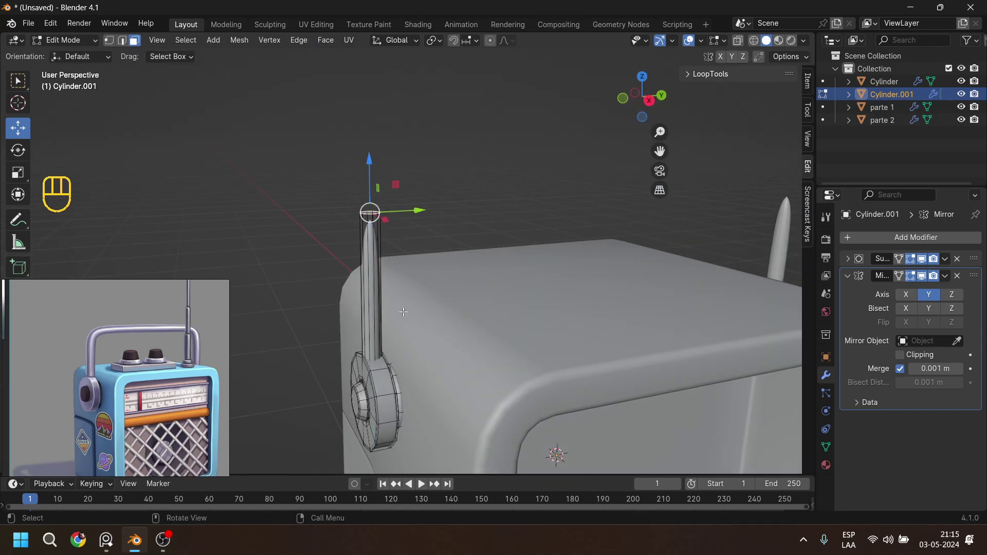
Raise the end face of the handle arm further along Z to lengthen the arm above the radio body.
middle_click_drag(368, 306, 361, 275)
scroll(382, 276, "down", 3)
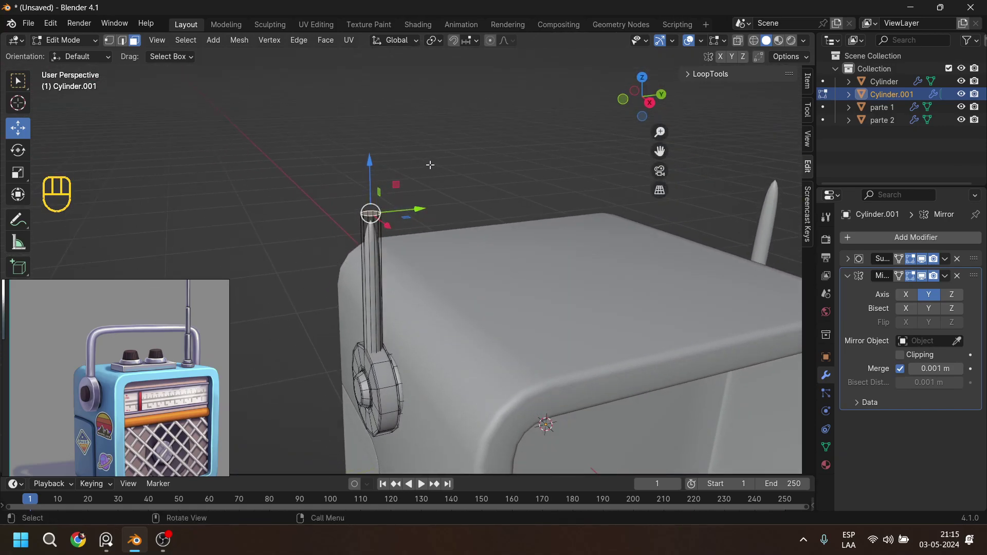
left_click_drag(368, 166, 368, 101)
middle_click_drag(453, 300, 473, 280)
scroll(473, 281, "down", 3)
middle_click_drag(491, 381, 440, 361, "shift")
middle_click_drag(165, 413, 162, 383)
scroll(319, 380, "down", 1)
mouse_move(319, 381)
middle_mouse_down("shift")
mouse_move(374, 364)
mouse_move(329, 384)
mouse_move(337, 400)
mouse_move(359, 372)
mouse_move(292, 403)
mouse_move(326, 381)
middle_mouse_up("shift")
Reposition the reference image, compare the handle proportions, and lower the arm's end face slightly along Z.
left_click(207, 386)
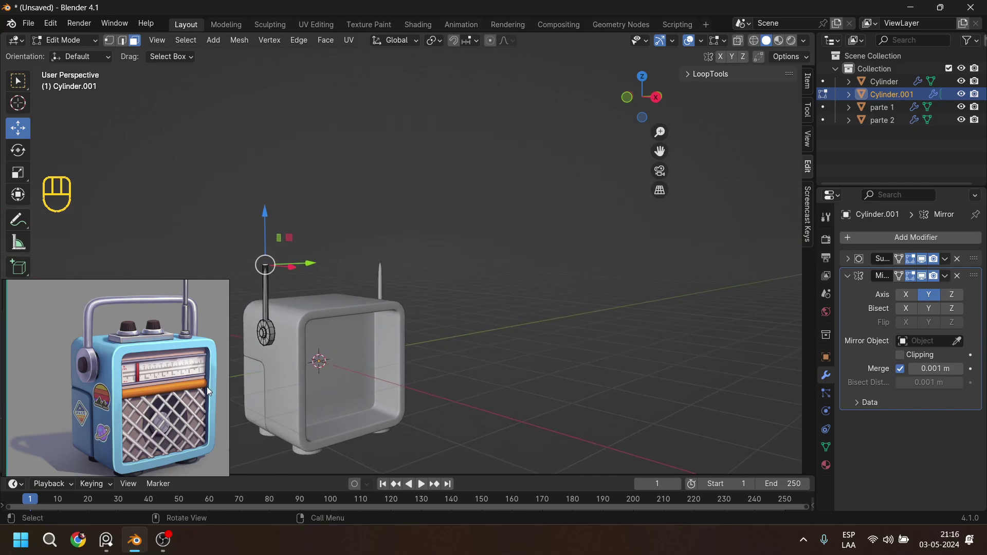
left_click_drag(208, 380, 206, 372)
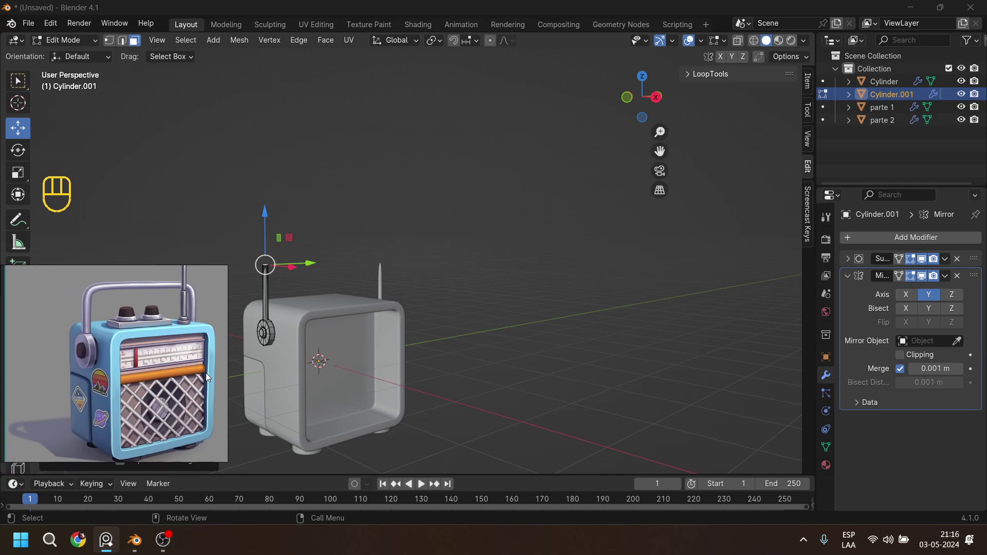
middle_click_drag(358, 357, 359, 361)
key("Tab")
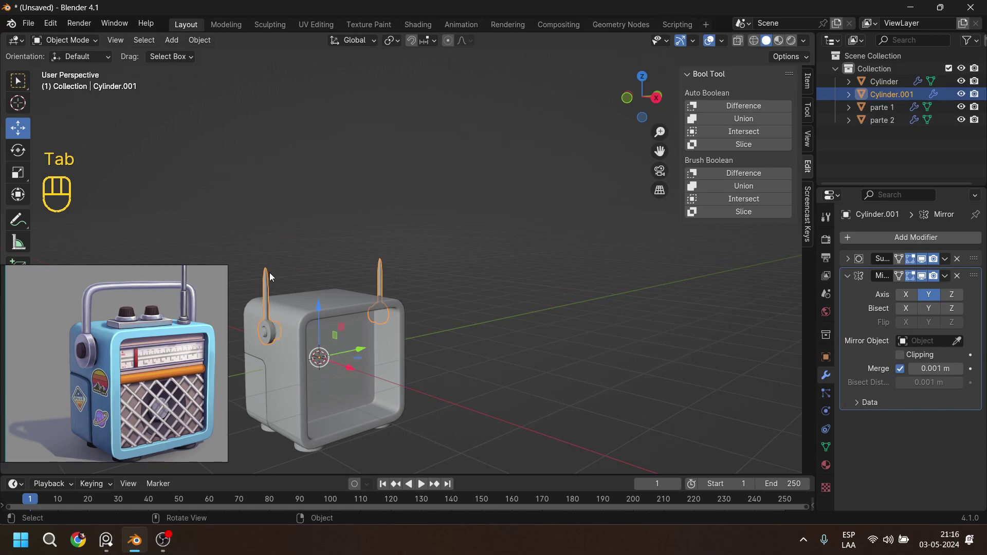
key("Tab")
left_click_drag(267, 211, 267, 223)
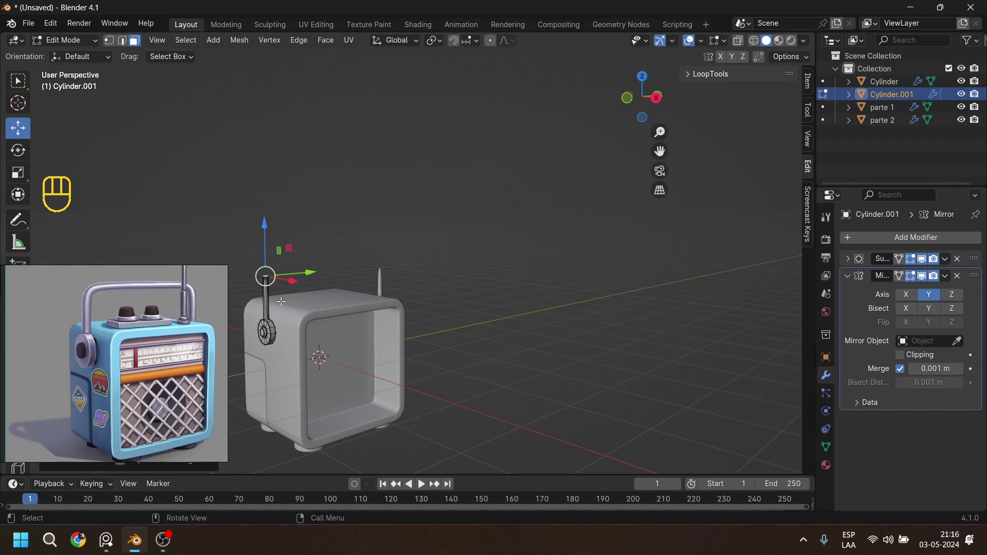
Duplicate the arm's end face and place the copy directly above it along Z.
middle_click_drag(279, 297, 476, 256, "shift")
middle_click_drag(392, 146, 362, 219, "shift")
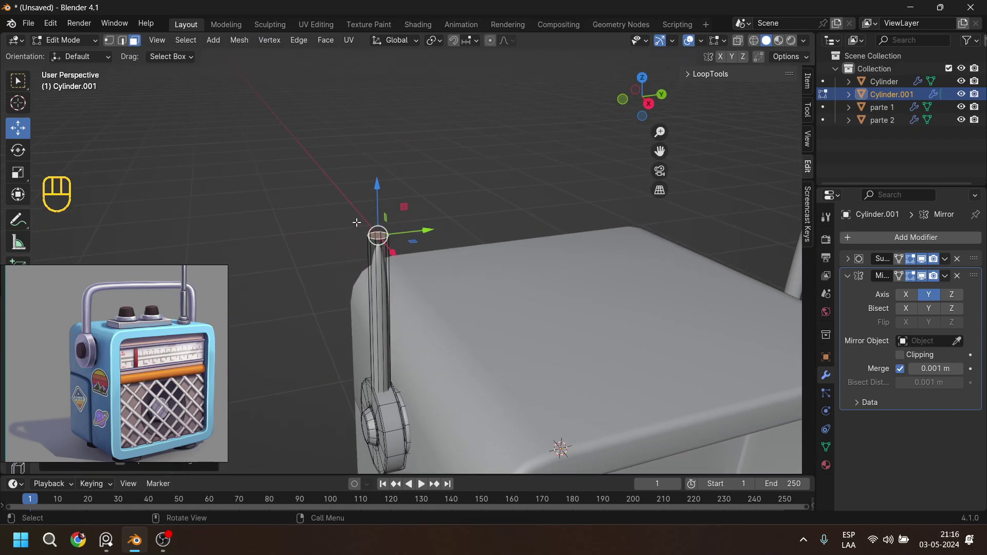
key("shift+d")
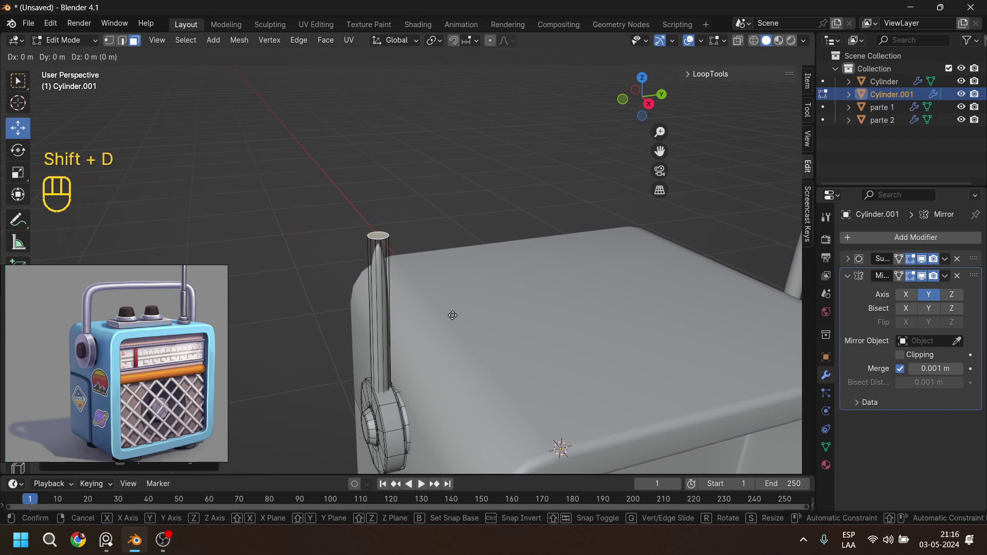
key("z")
left_click(454, 256)
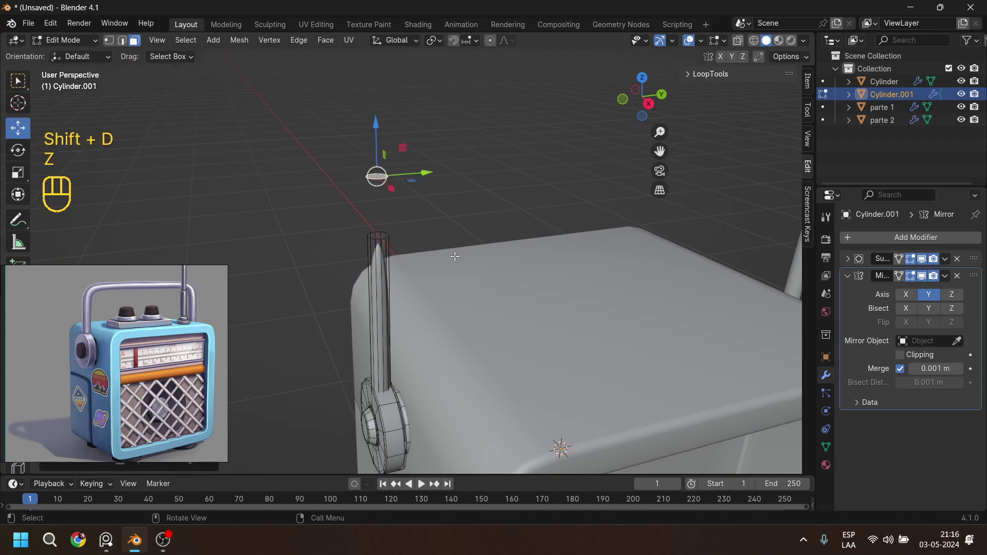
Rotate the duplicated face -90 degrees about X and shift it along Y towards the radio's centre.
key("r")
key("x")
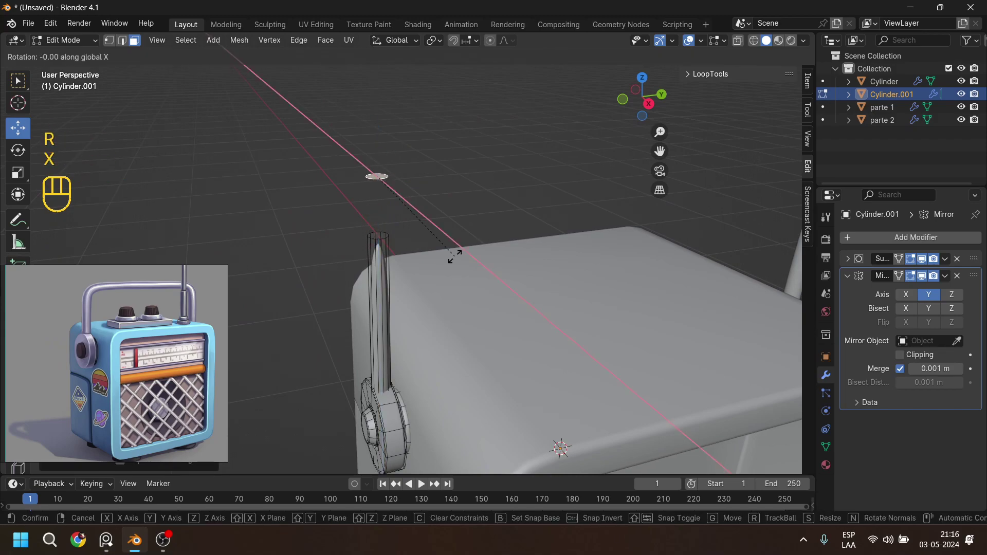
key("KP_9")
key("KP_0")
key("KP_Subtract")
key("KP_Enter")
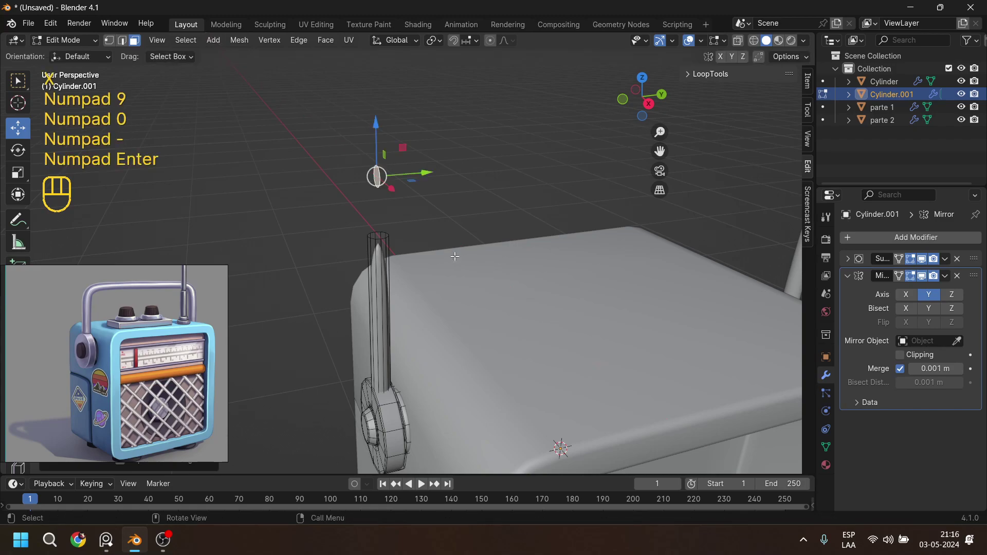
left_click_drag(427, 173, 486, 168)
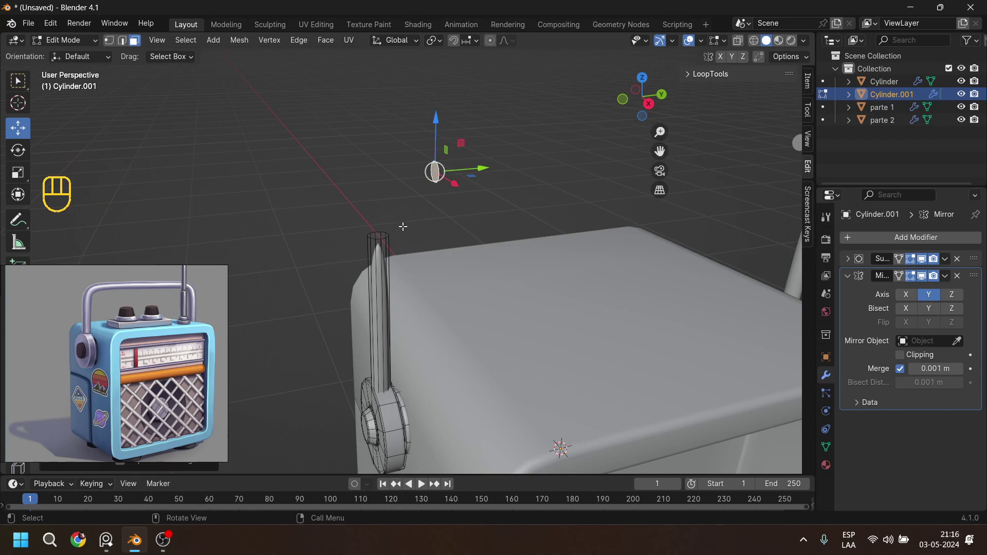
Extrude the upright face inward along Y to form a short horizontal section of the handle.
middle_click_drag(403, 226, 405, 234)
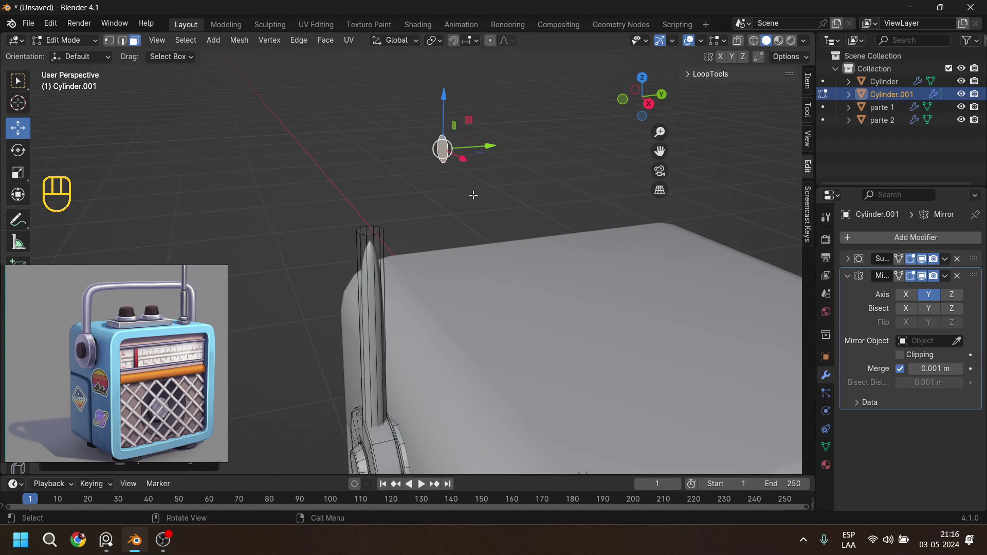
key("e")
left_click(539, 185)
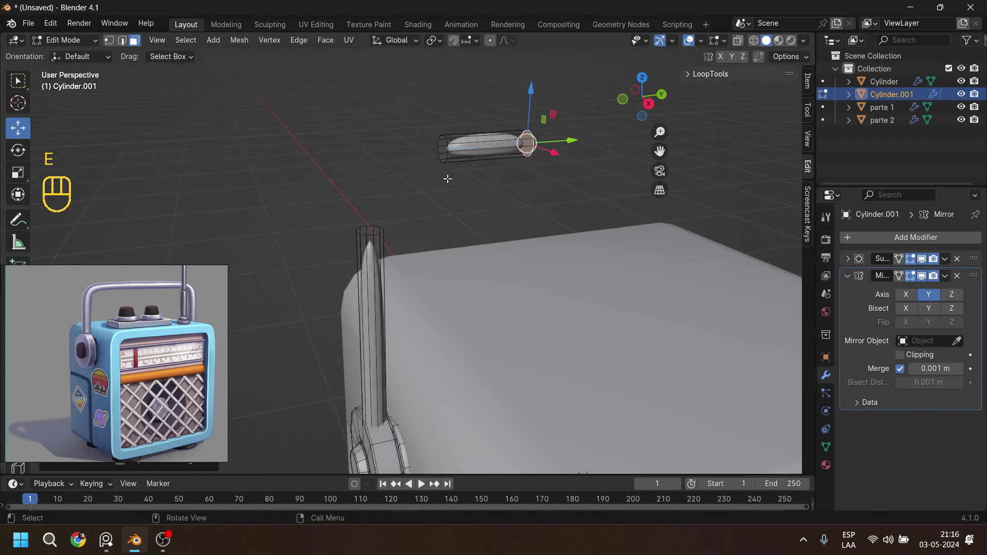
Bridge the outer end face of the horizontal section with the top face of the arm.
left_click(443, 150)
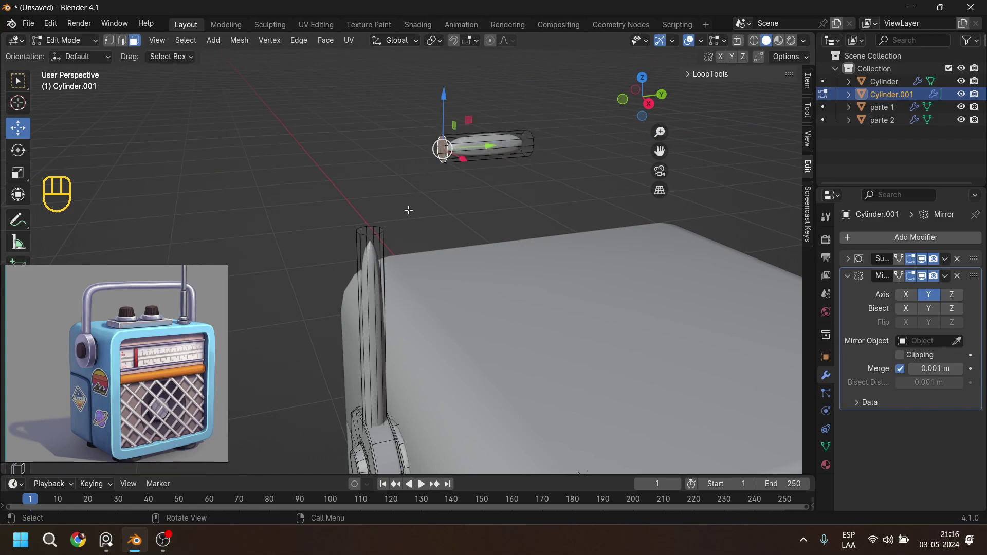
left_click(373, 231, "shift")
left_click_drag(145, 305, 173, 123)
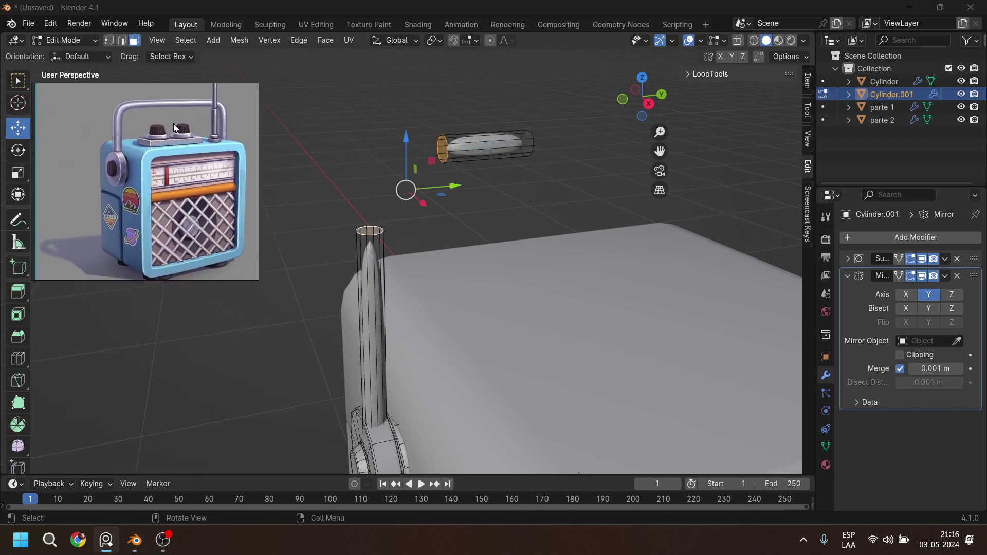
right_click(356, 161)
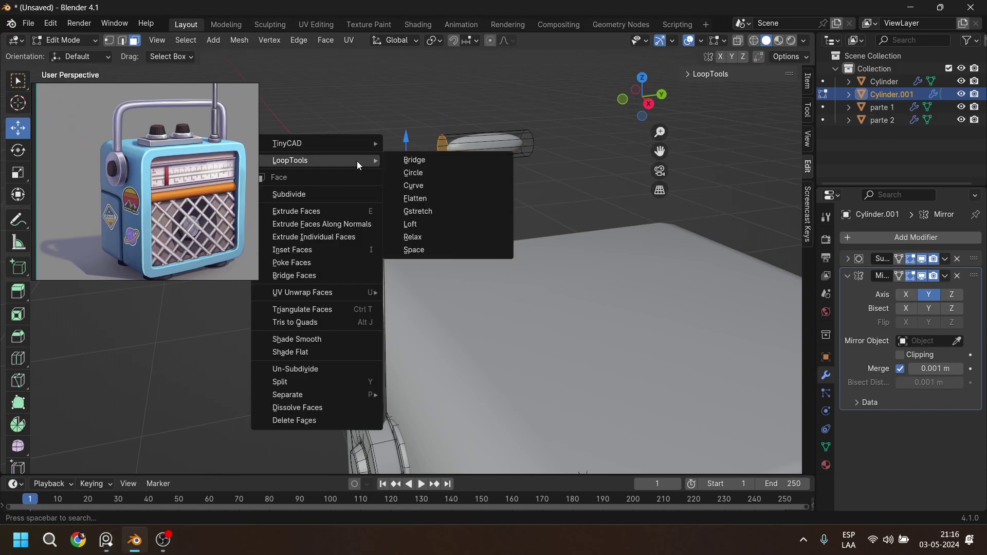
left_click(315, 276)
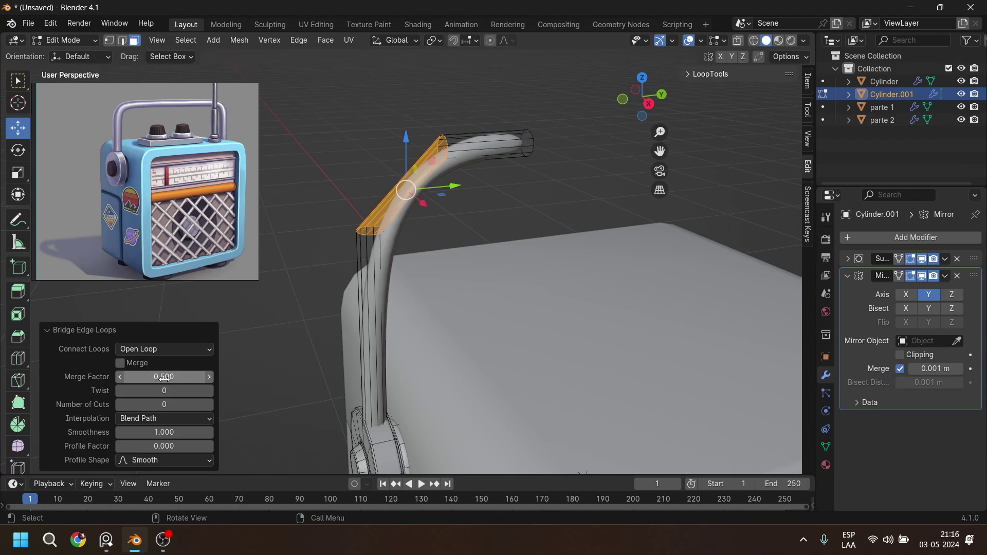
Round the bridged corner with 4 cuts and a smoothness of 0.940, keeping the merge factor at 0.500.
left_click_drag(166, 405, 180, 405)
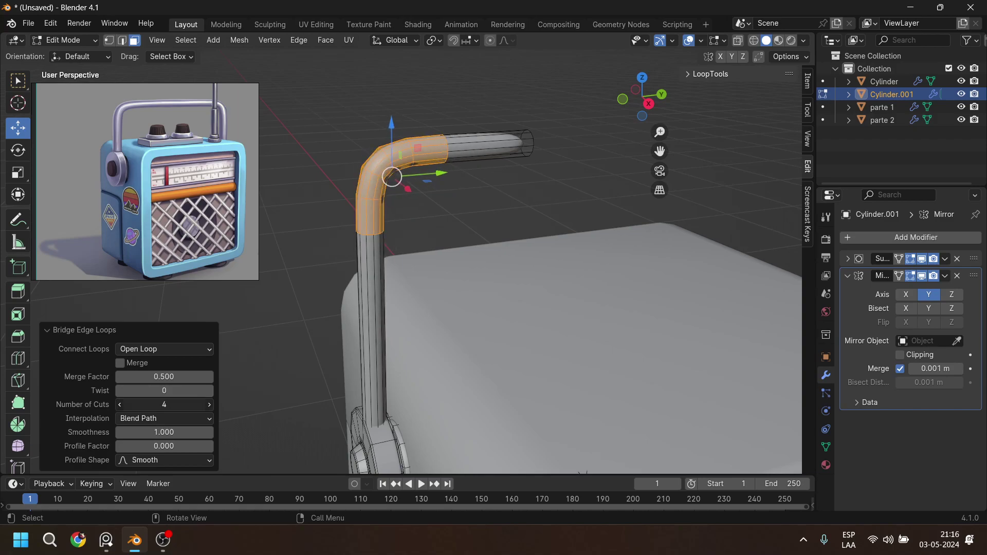
left_click_drag(180, 405, 180, 405)
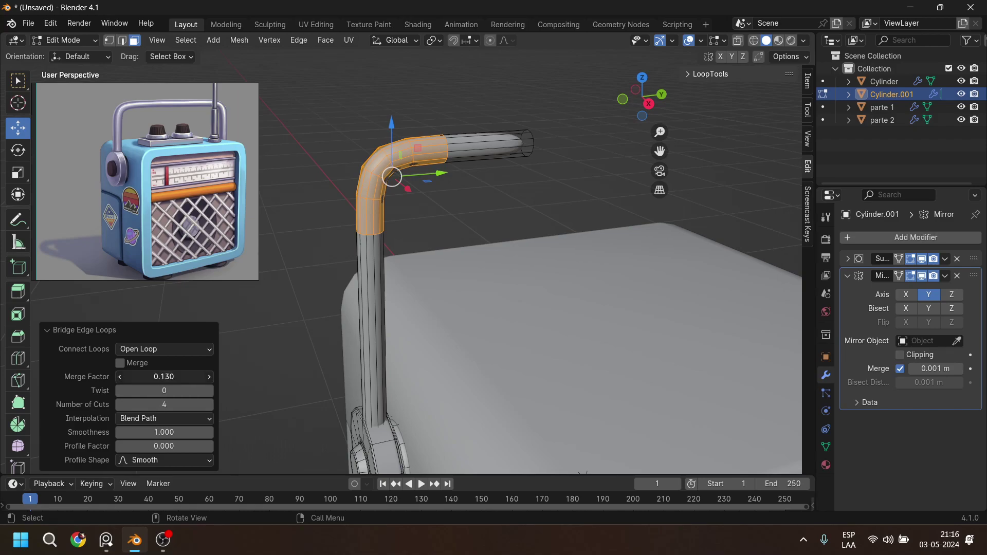
left_click_drag(165, 376, 154, 377)
mouse_move(176, 437)
left_mouse_down()
mouse_move(152, 436)
mouse_move(163, 436)
left_mouse_up()
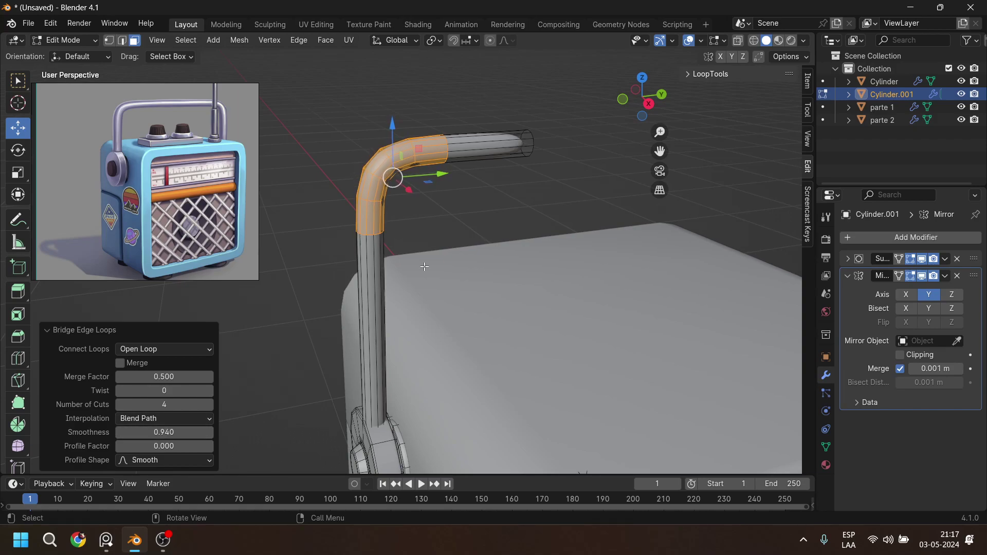
Select the handle's bend together with its horizontal section and lower them about 0.084 m along Z.
middle_click_drag(446, 218, 508, 163)
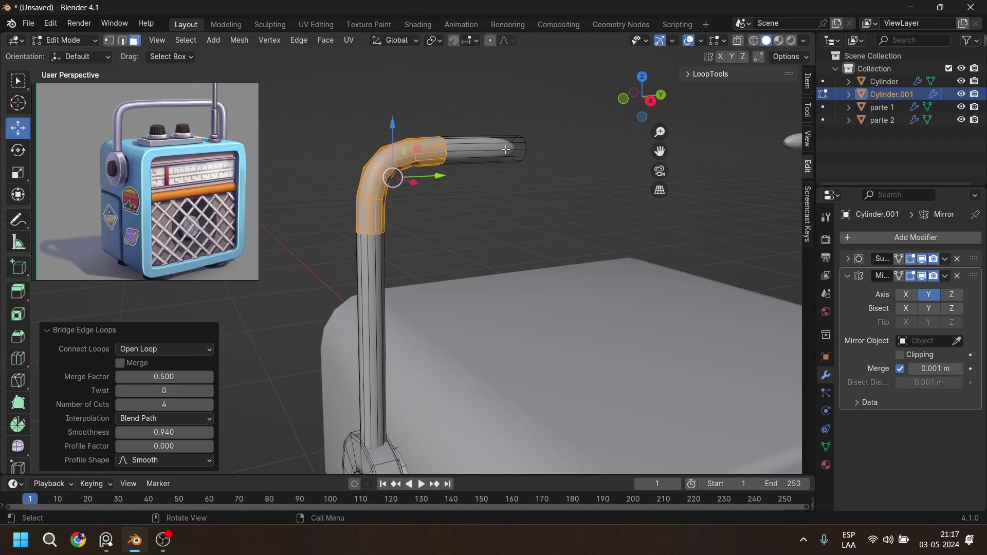
key("ctrl+l")
key("ctrl+z")
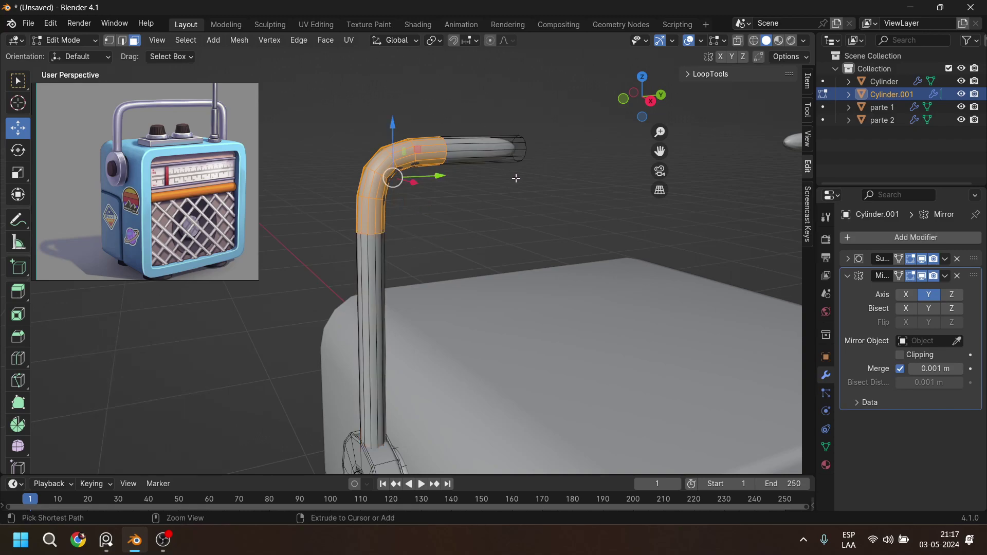
middle_click_drag(515, 177, 498, 206)
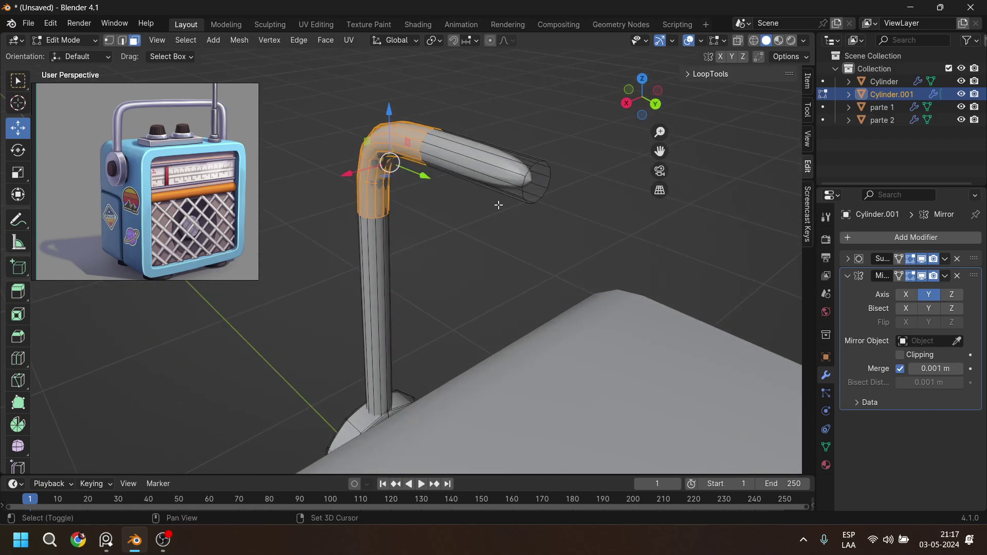
key("l")
middle_click_drag(418, 221, 513, 211)
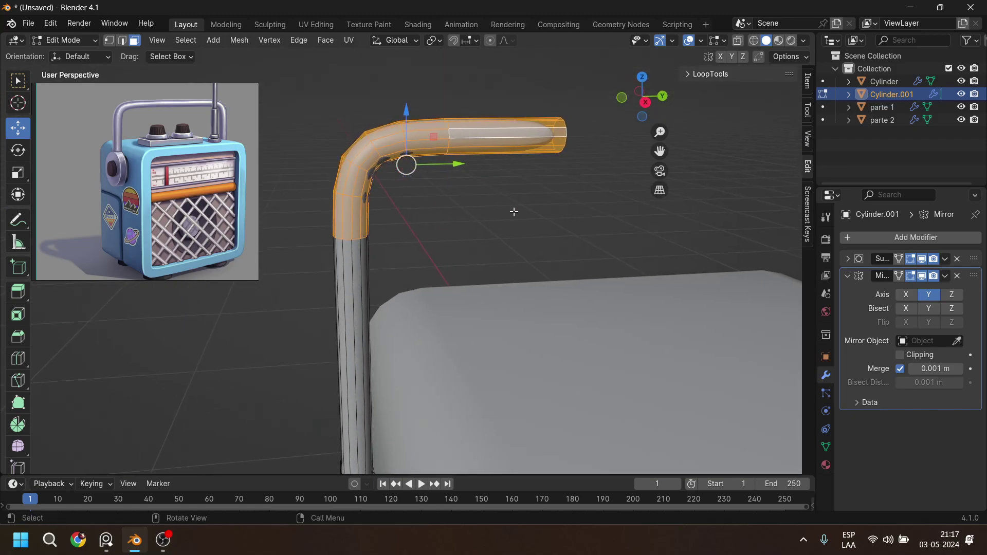
left_click_drag(408, 117, 518, 221)
middle_click_drag(518, 222, 405, 178)
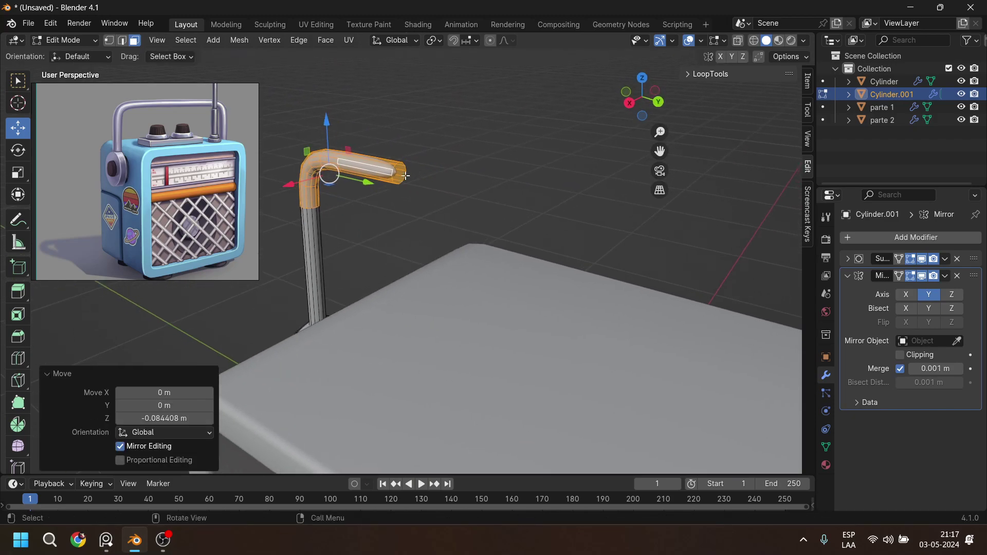
Enable clipping on the Mirror modifier and delete the inner end face of the handle's horizontal section.
left_click(400, 175)
scroll(400, 174, "up", 2)
middle_click_drag(397, 144, 392, 167, "shift")
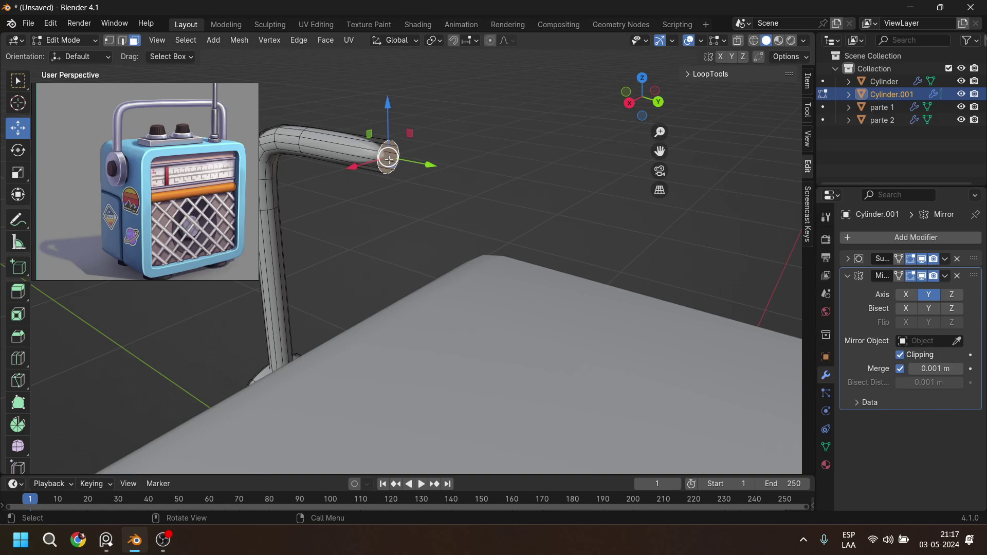
key("x")
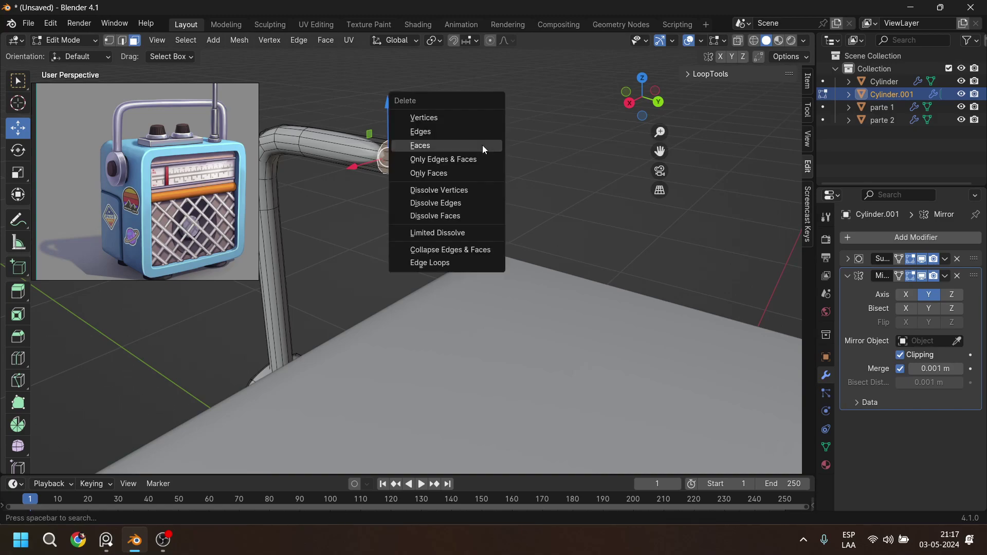
left_click(483, 148)
Select the open edge loop of the horizontal section and move it about 0.713 m along Y to the mirror centre.
left_click(122, 40)
left_click(380, 156, "alt")
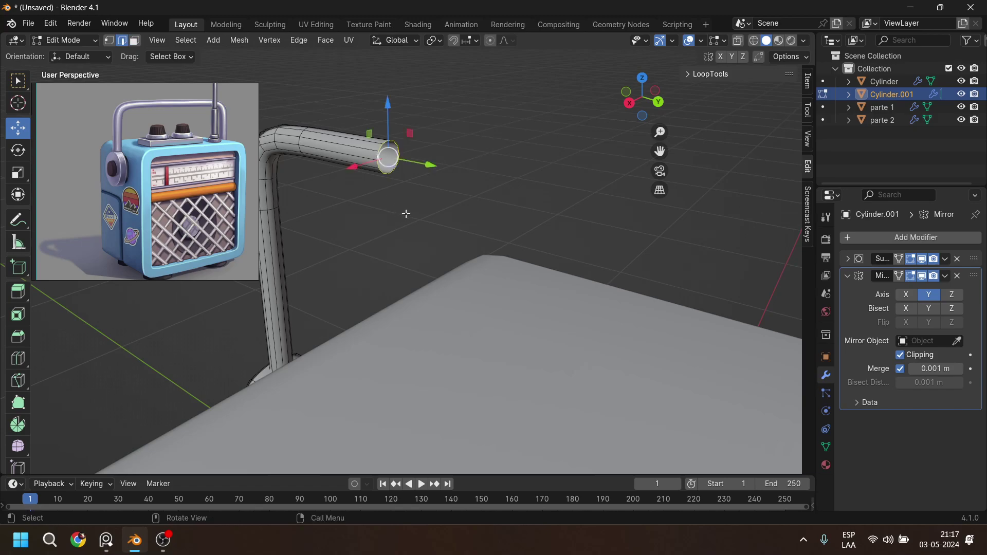
middle_click_drag(406, 213, 462, 217)
key("e")
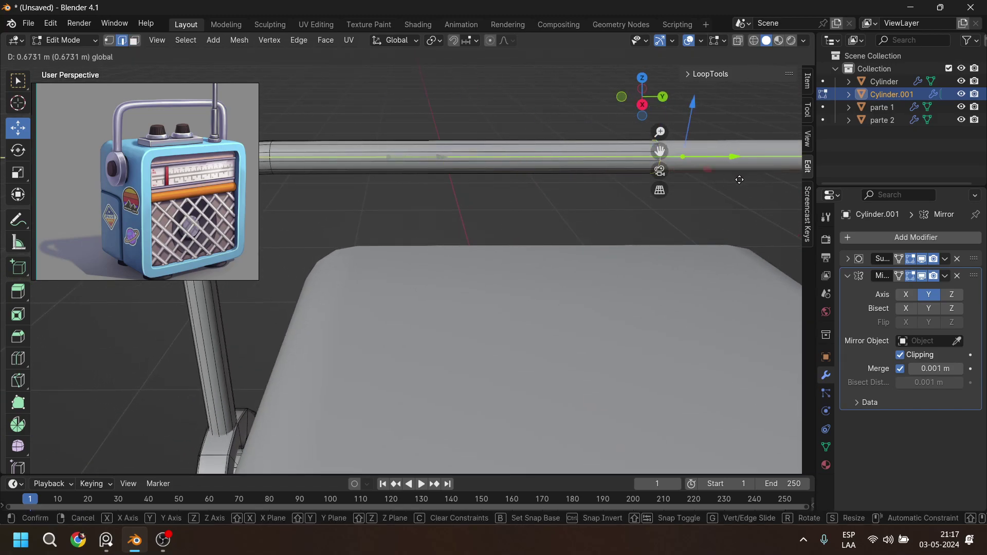
left_click_drag(737, 179, 753, 180)
Grow the selection from the centre loop through the handle's bend and lower it about 0.082 m along Z.
scroll(591, 253, "down", 7)
middle_click_drag(457, 308, 489, 237)
middle_click_drag(458, 207, 442, 221)
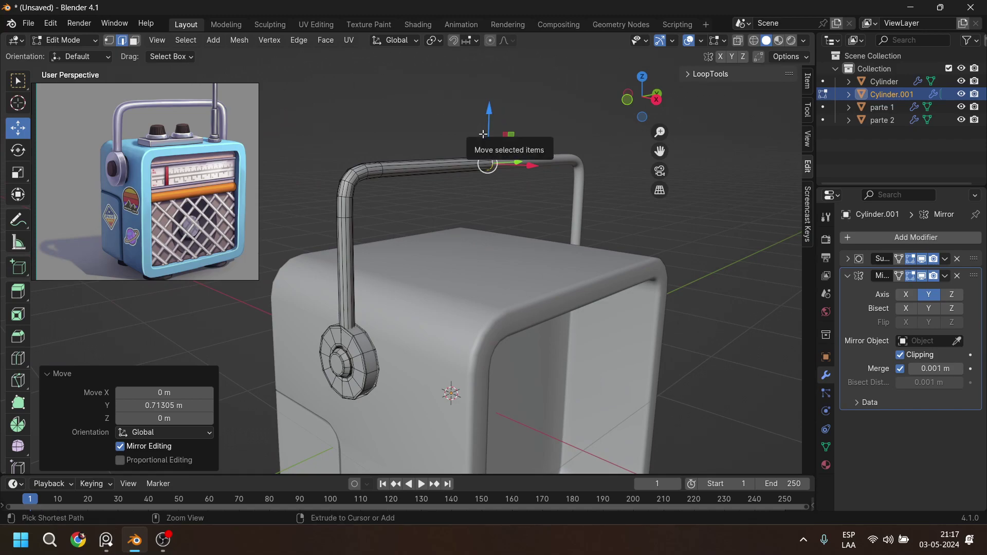
key("ctrl+KP_Add")
key("ctrl+KP_Add")
key("ctrl+KP_Add")
key("ctrl+KP_Add")
key("ctrl+KP_Add")
key("ctrl+KP_Add")
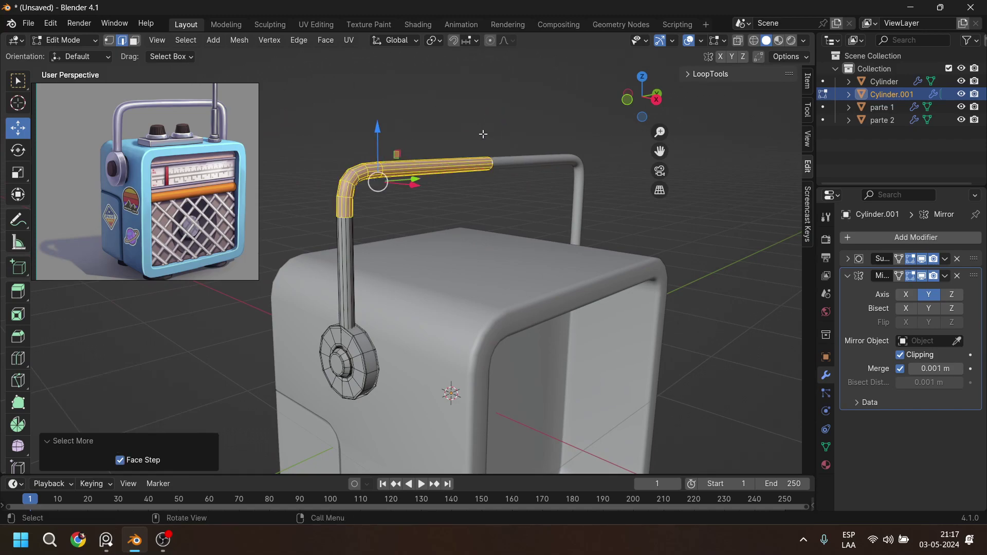
left_click_drag(378, 126, 390, 153)
middle_click_drag(454, 272, 437, 289)
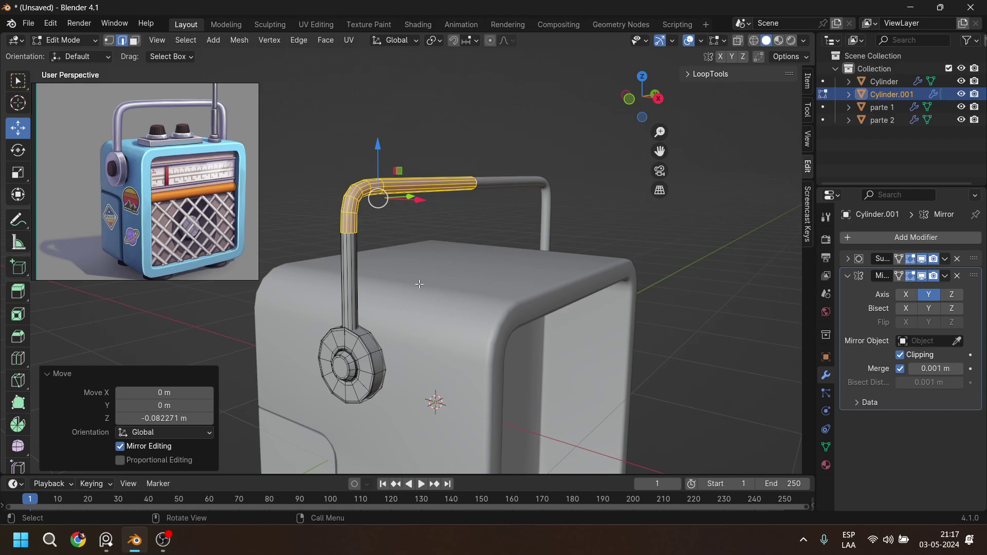
Extend the selection down the handle's upright and scale the selected tube up by a factor of about 1.482.
key("ctrl+KP_Subtract")
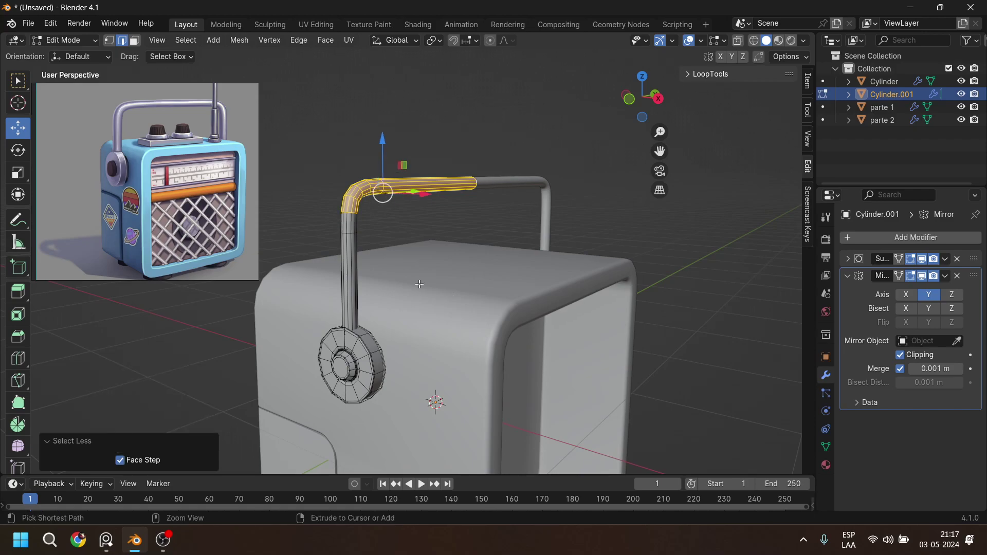
key("ctrl+KP_Add")
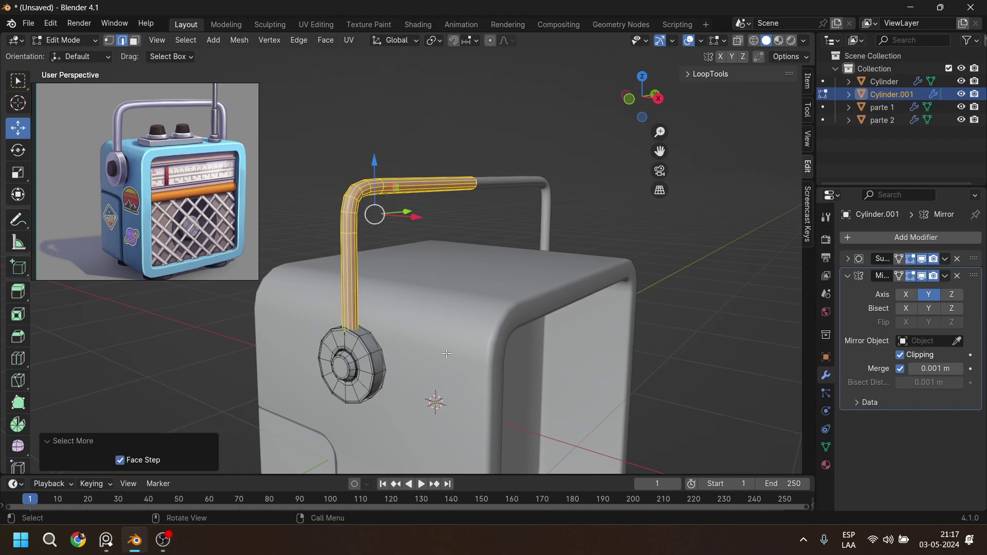
key("s")
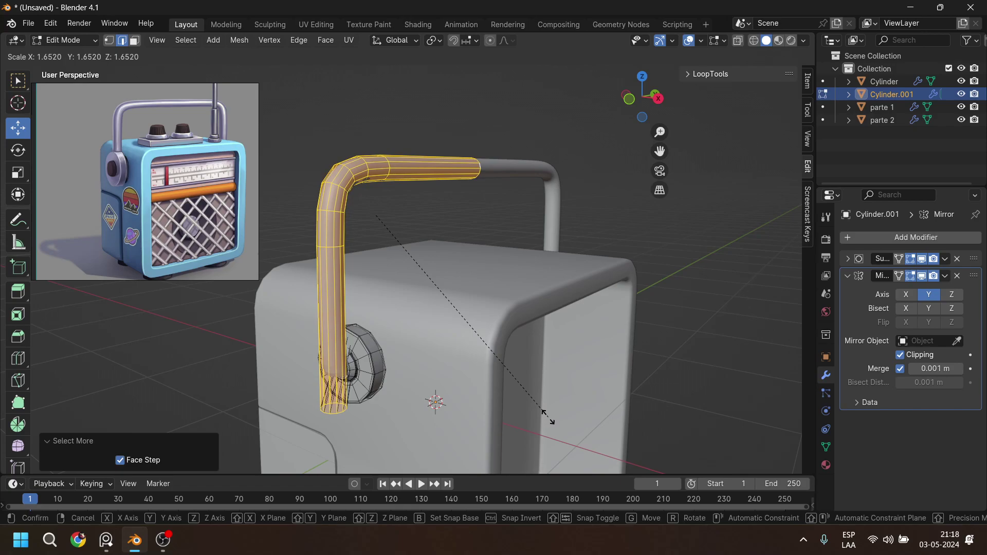
key("Escape")
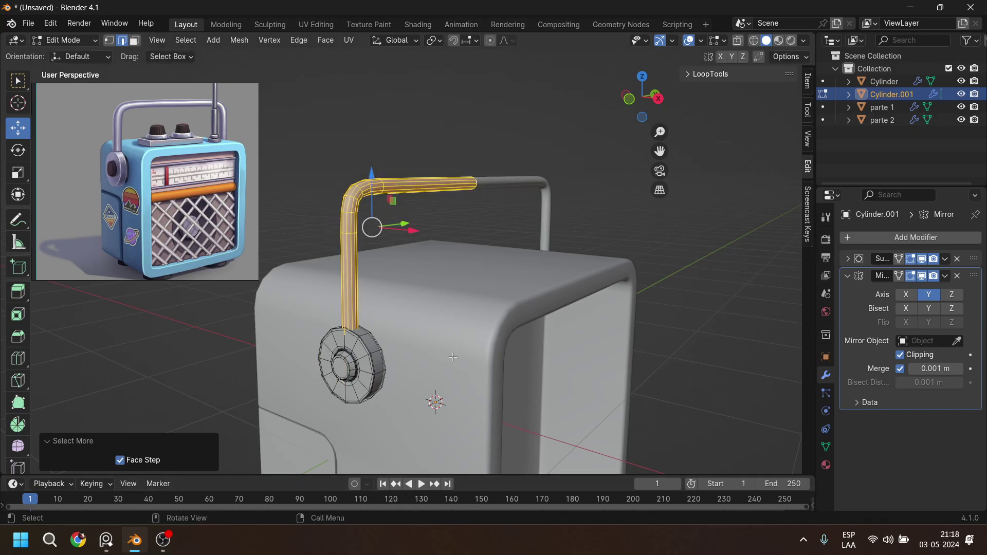
key("s")
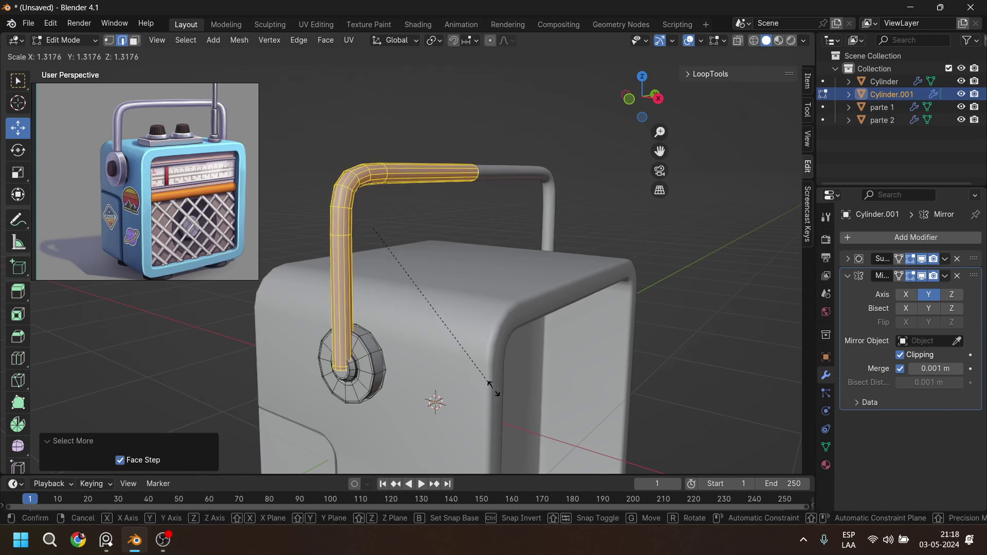
left_click(516, 402)
Move the thickened handle tube about 0.1 m along Y so it lines up with the pivot disc.
middle_click_drag(406, 266, 419, 238)
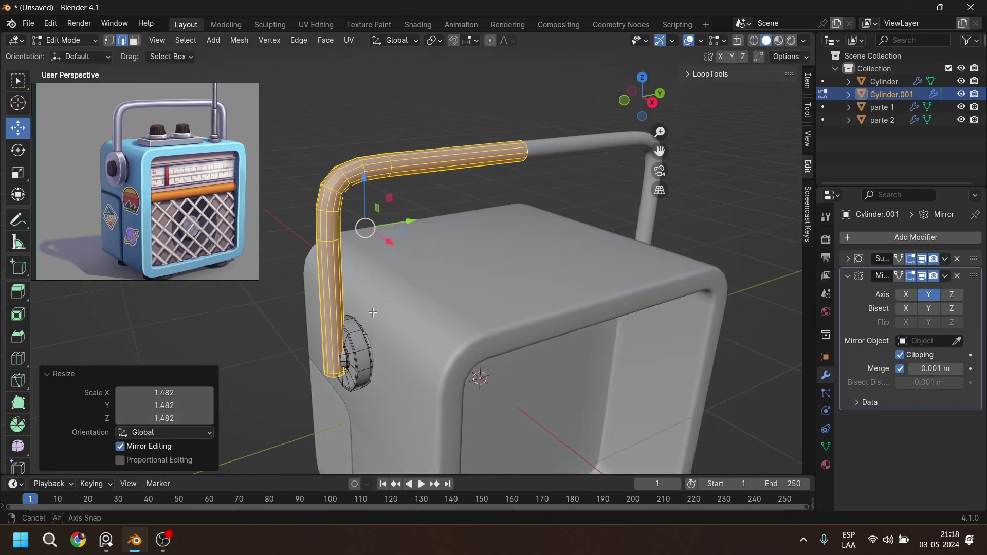
key("g")
key("y")
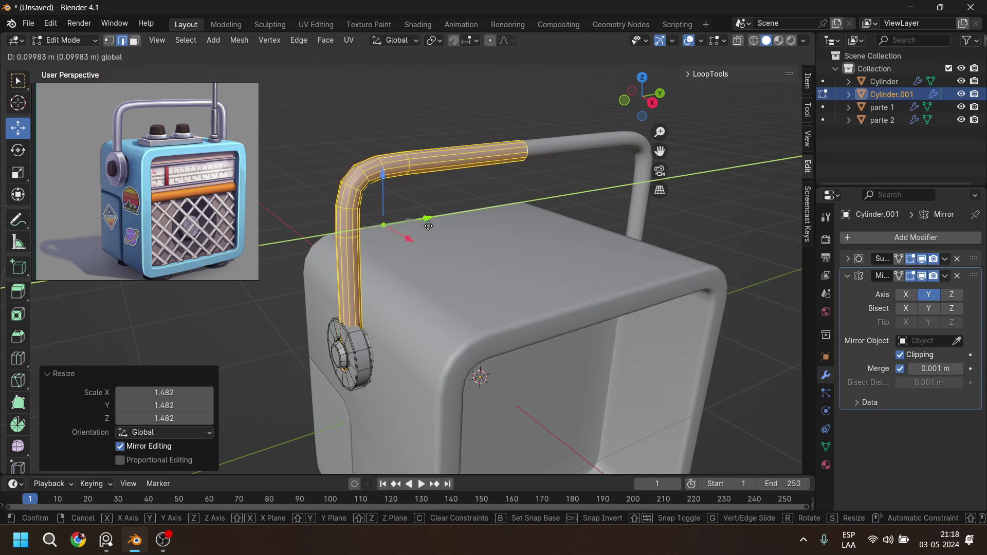
left_click(428, 224)
Turn on X-ray display and select the edge loop at the centre of the handle's top bar.
scroll(370, 345, "up", 5)
middle_click_drag(370, 344, 467, 205)
middle_click_drag(450, 257, 517, 92, "ctrl")
left_click(522, 63, "alt")
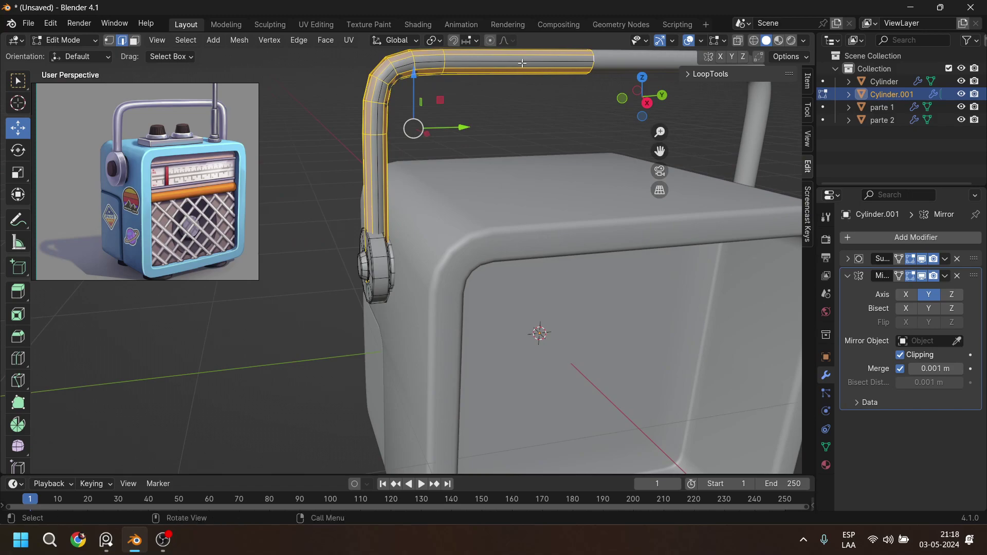
scroll(461, 205, "down", 3)
left_click(556, 176, "alt")
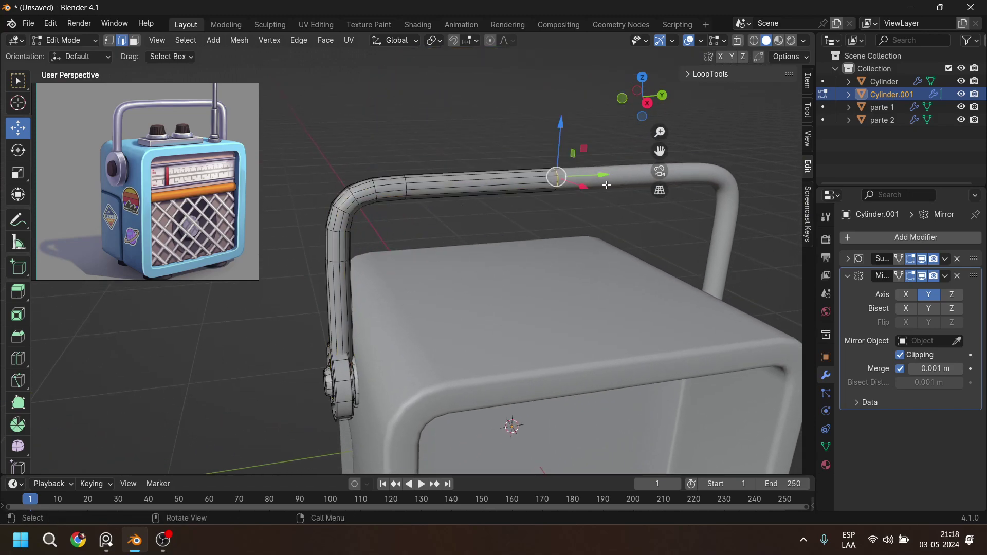
left_click(738, 43)
left_click_drag(537, 136, 598, 204)
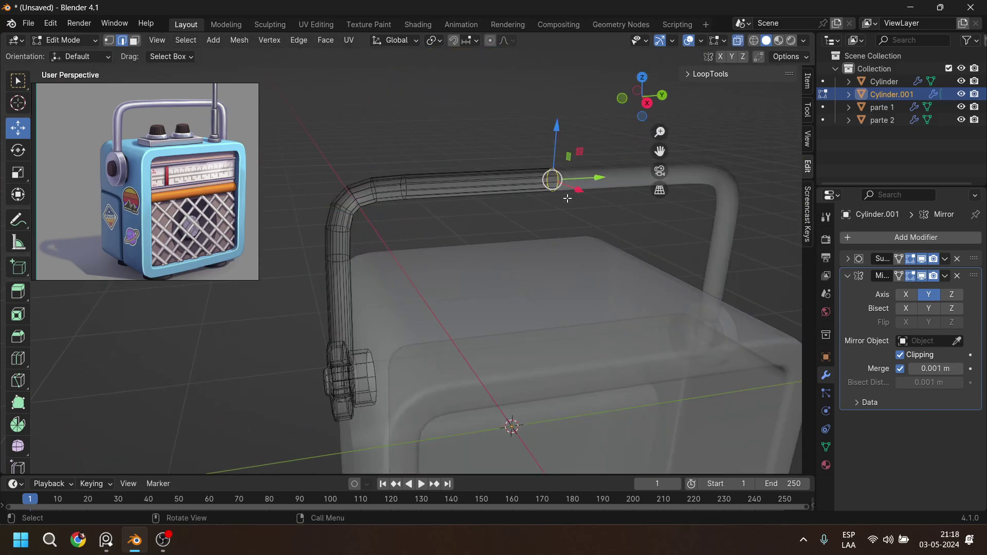
middle_click_drag(386, 276, 373, 219, "shift")
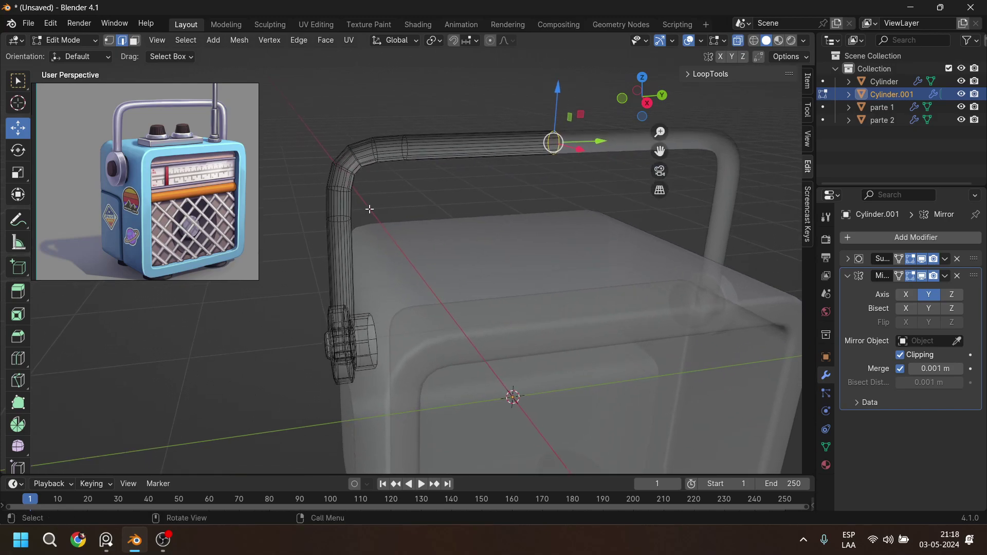
Isolate the lower end of the handle's upright, turn X-ray off, and raise that end about 0.2 m along Z.
left_click_drag(312, 211, 384, 238)
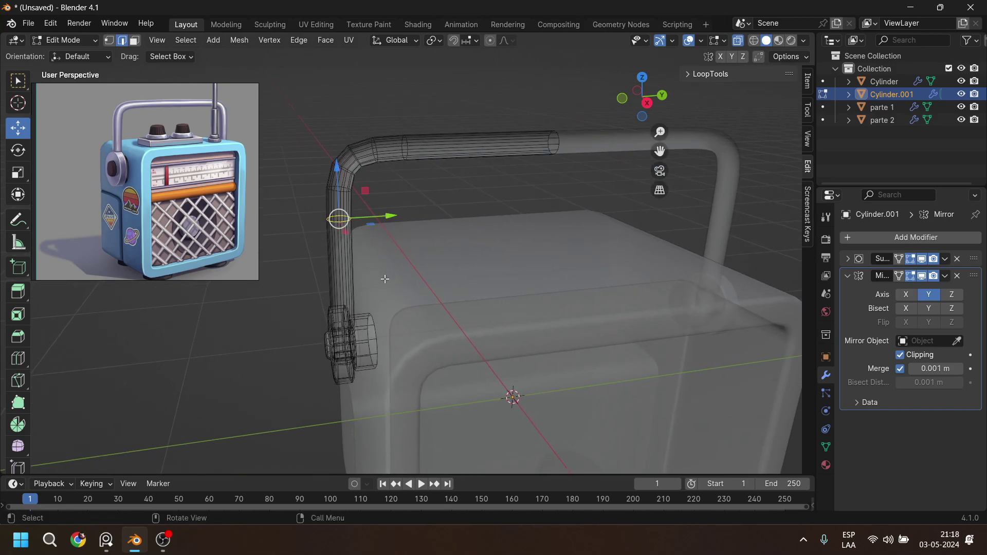
scroll(391, 340, "up", 3)
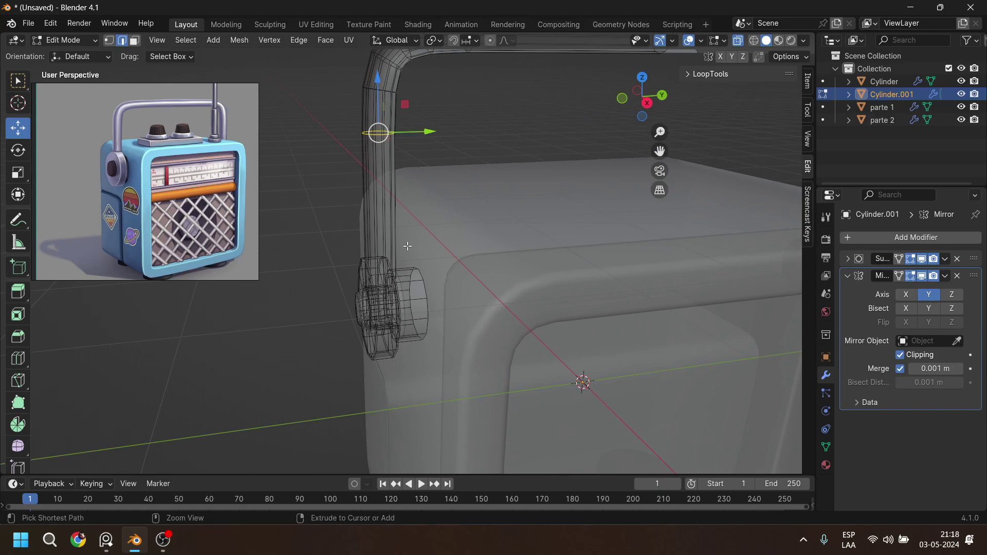
key("ctrl+KP_Add")
key("ctrl+KP_Add")
key("ctrl+KP_Add")
key("ctrl+KP_Add")
key("ctrl+KP_Subtract")
key("ctrl+KP_Subtract")
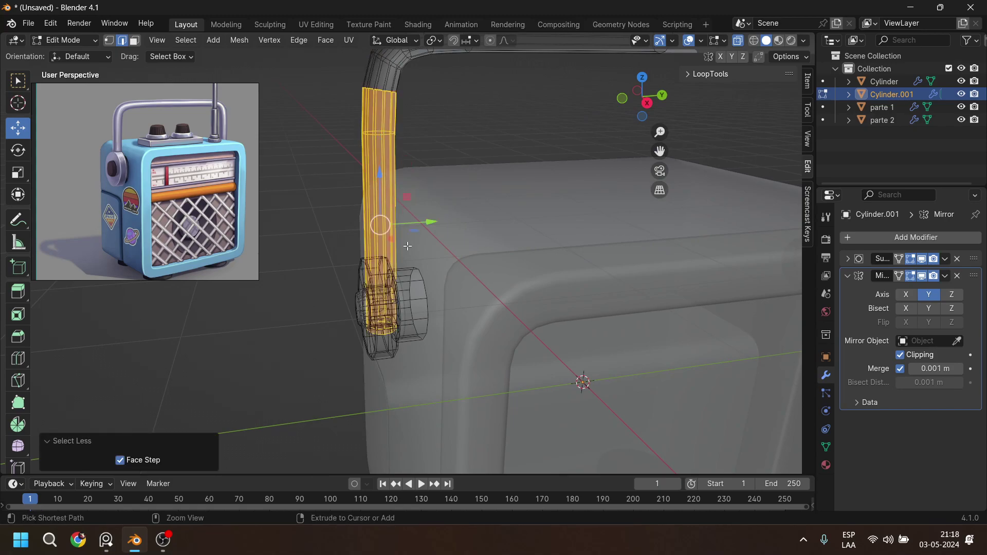
key("ctrl+KP_Subtract")
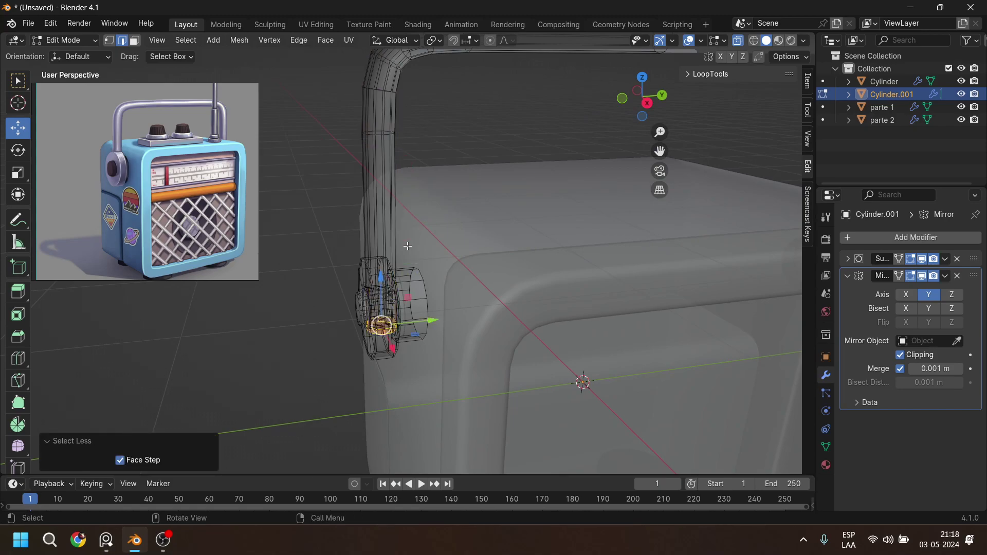
left_click(741, 41)
middle_click_drag(411, 251, 452, 254)
key("g")
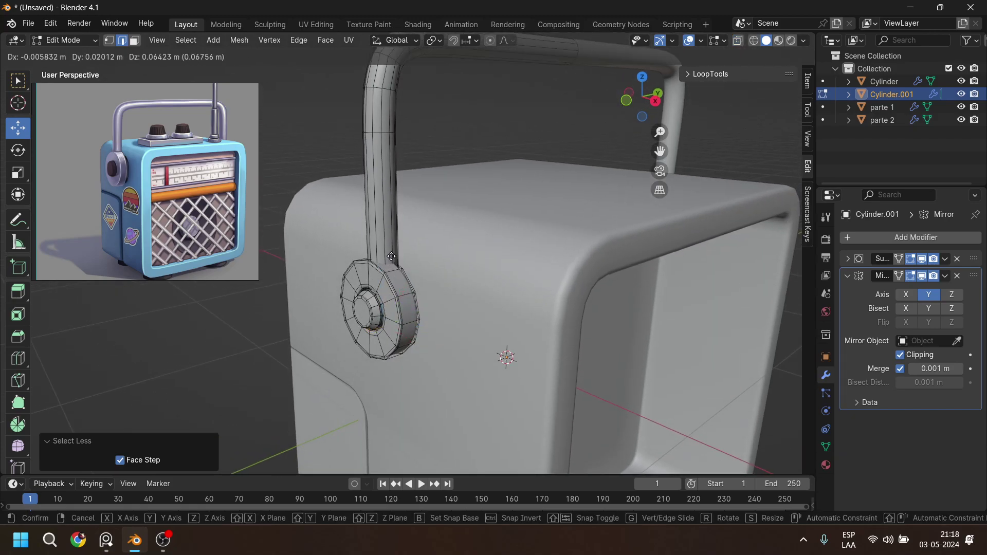
right_click(382, 275)
left_click_drag(383, 276, 387, 256)
Select the connected pivot pin and its base plate and move them about 0.005 m along Y toward the radio body.
scroll(386, 255, "up", 2)
mouse_move(387, 255)
middle_mouse_down()
mouse_move(375, 259)
mouse_move(388, 262)
middle_mouse_up()
scroll(446, 257, "up", 2)
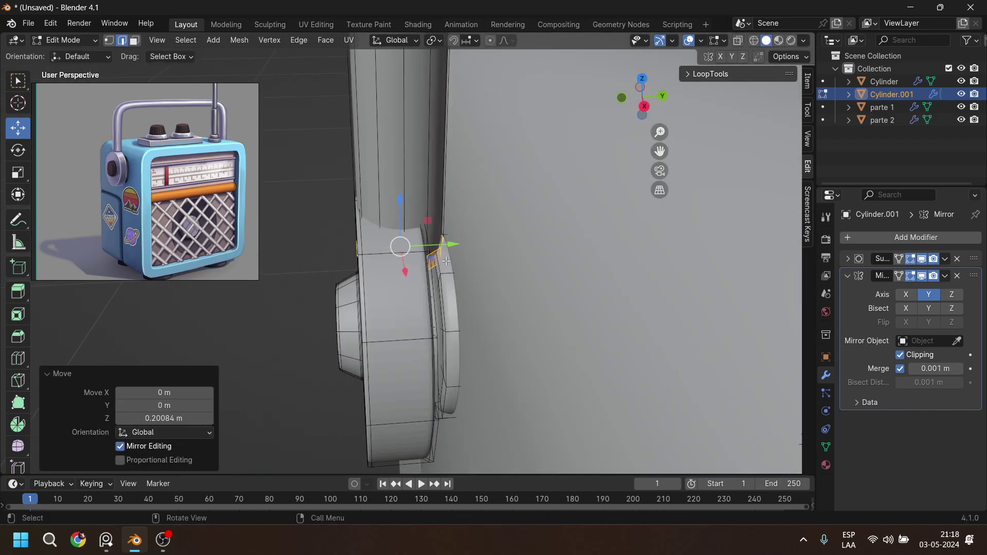
middle_click_drag(452, 290, 442, 325)
left_click(443, 322)
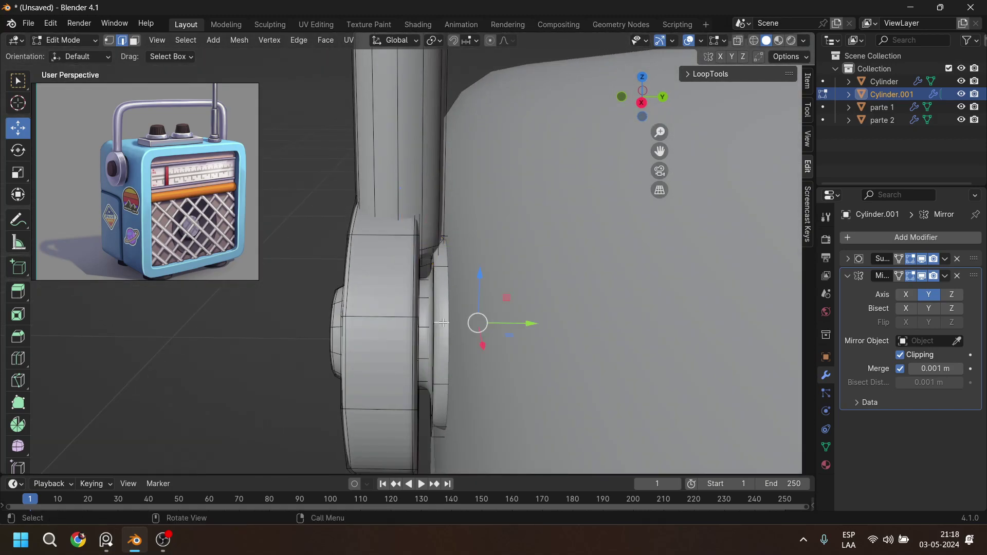
key("l")
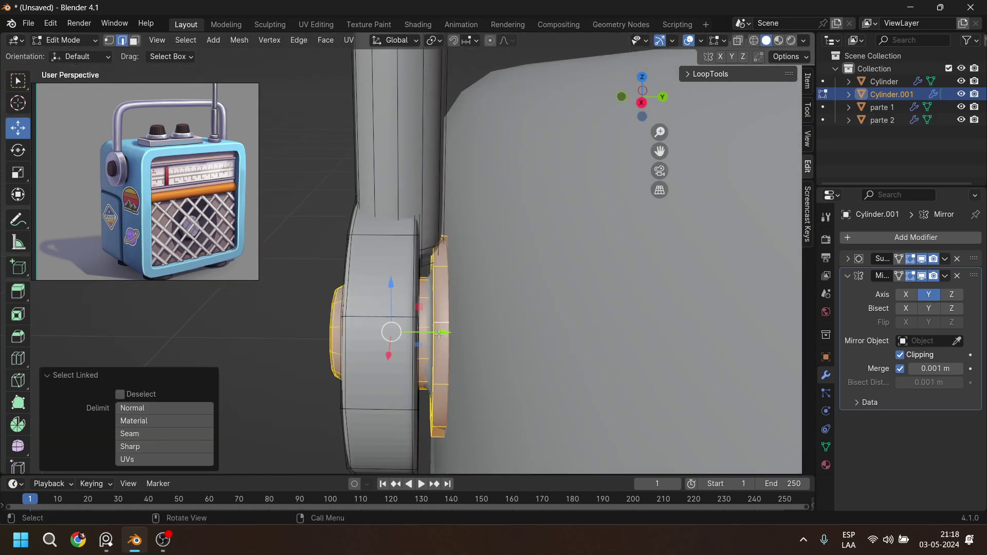
key("g")
key("y")
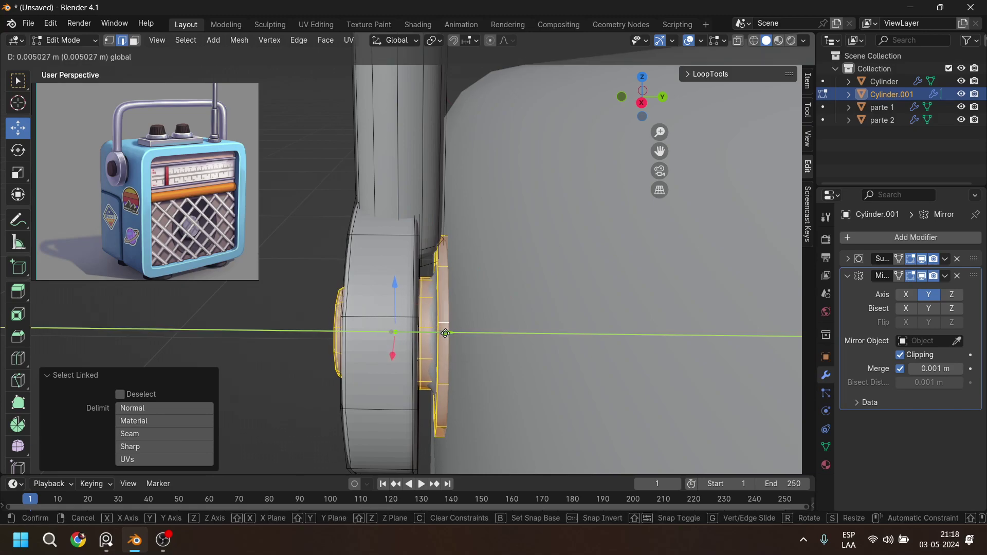
left_click(445, 333)
Select the linked pivot disc, thicken it along Y, and shift it about 0.009 m along Y toward the base plate.
left_click(386, 264)
key("l")
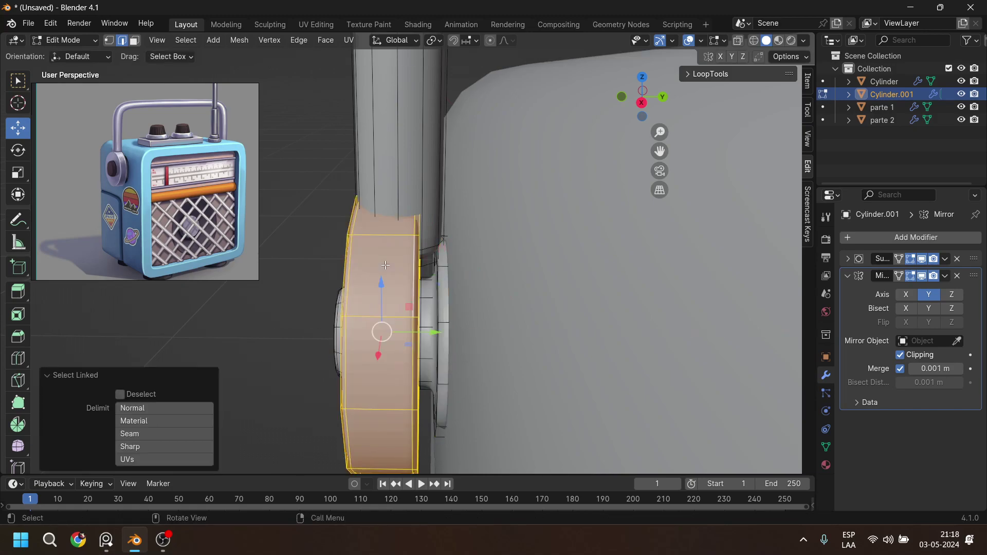
left_click_drag(435, 333, 433, 330)
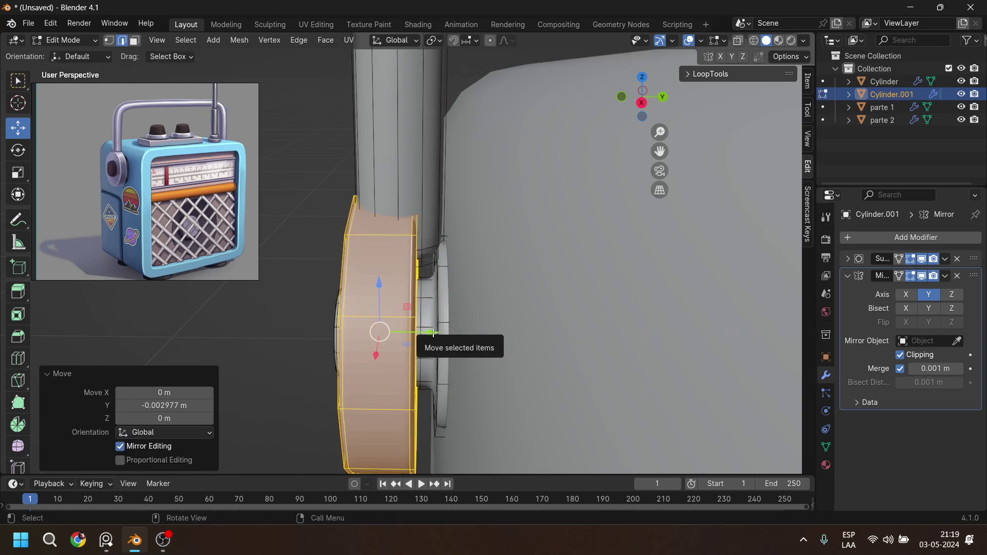
key("s")
key("y")
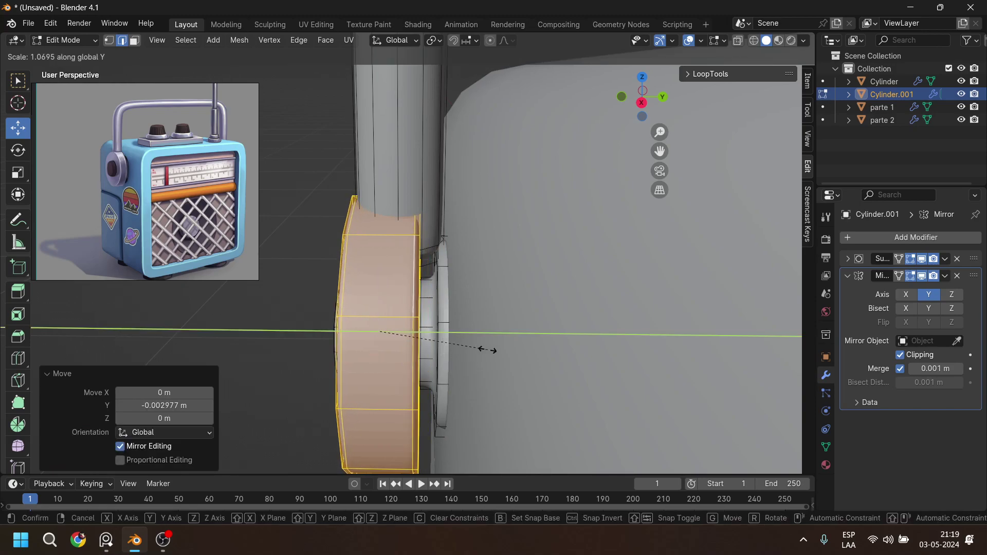
left_click(498, 354)
left_click_drag(434, 333, 435, 335)
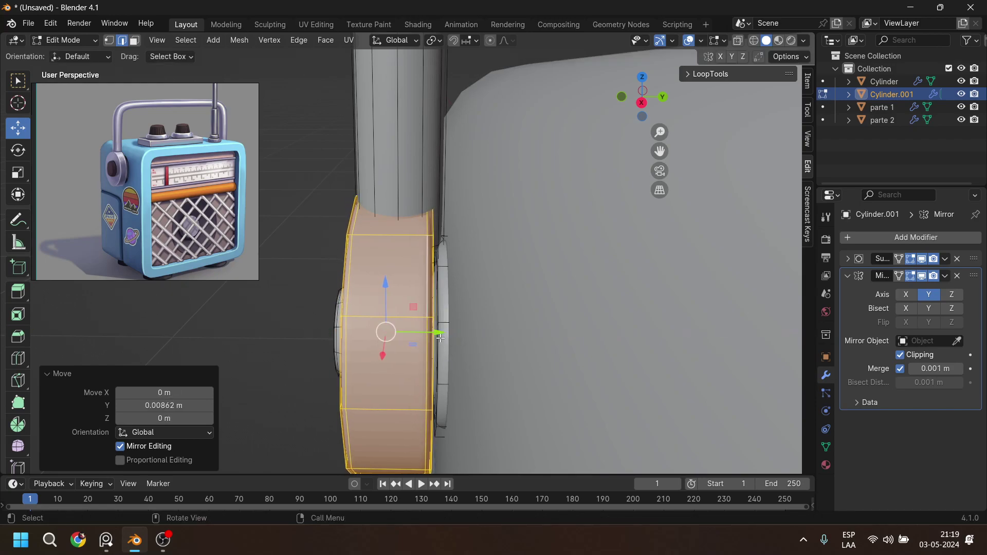
In face selection mode, select the handle's upright and grow the selection through the bend, then scale the faces down slightly.
middle_click_drag(435, 335, 426, 243)
left_click(411, 126, "alt")
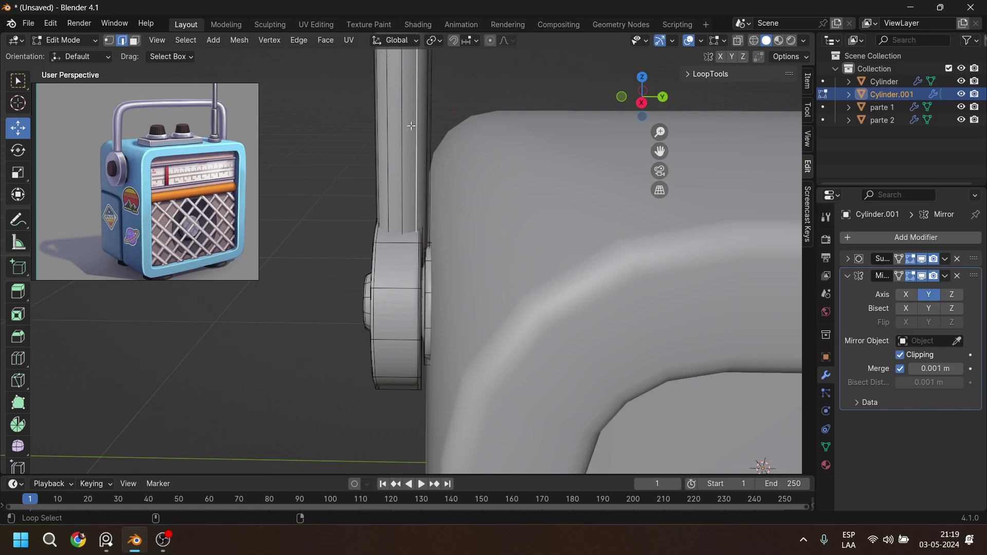
middle_click_drag(414, 125, 423, 122)
left_click(134, 40)
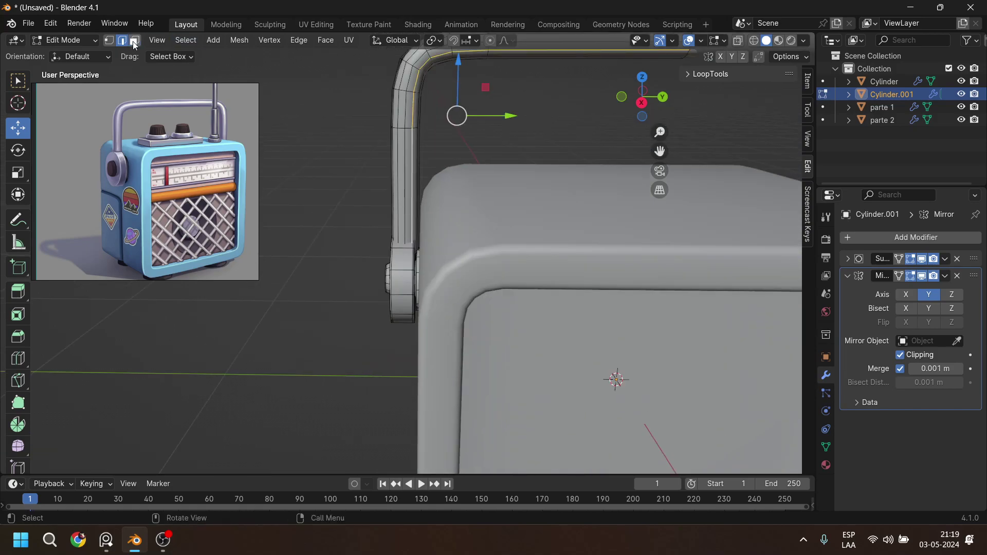
left_click(410, 176, "alt")
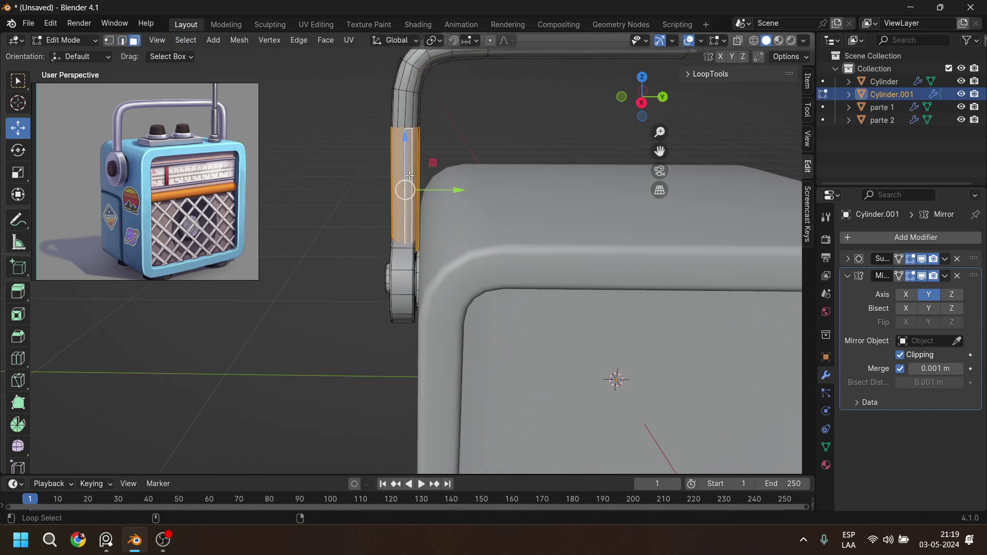
key("ctrl+KP_Add")
key("ctrl+KP_Add")
key("ctrl+KP_Add")
key("ctrl+KP_Add")
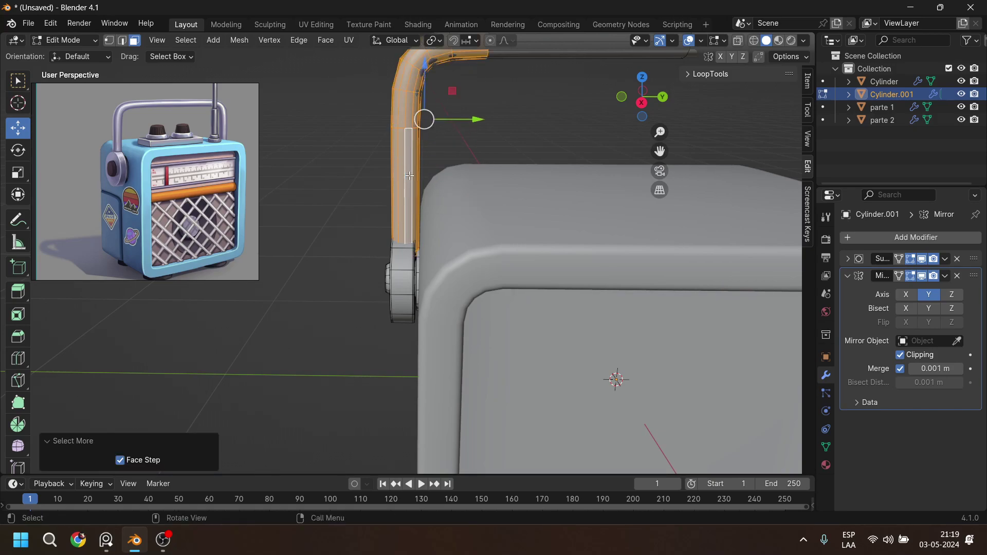
scroll(412, 210, "up", 2)
middle_click_drag(483, 143, 483, 234, "shift")
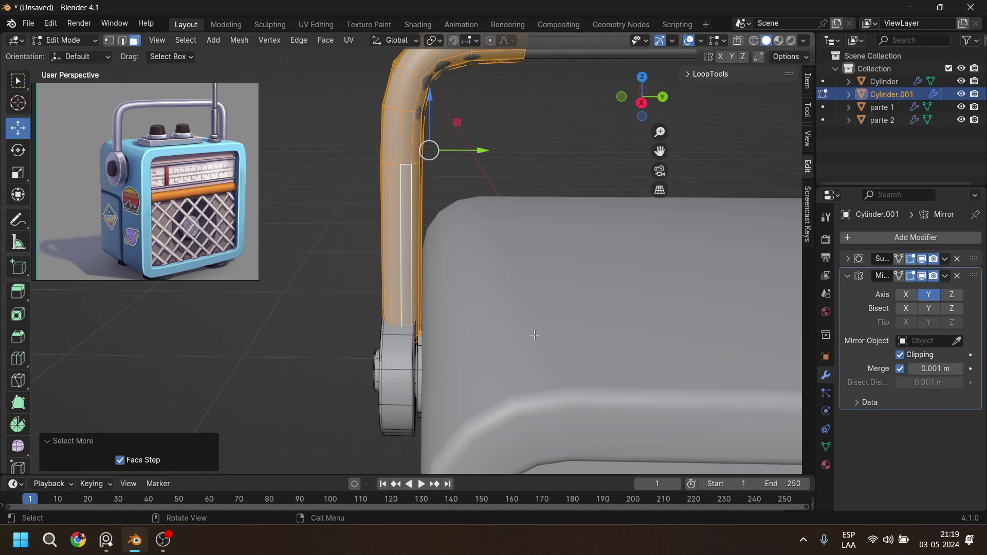
key("s")
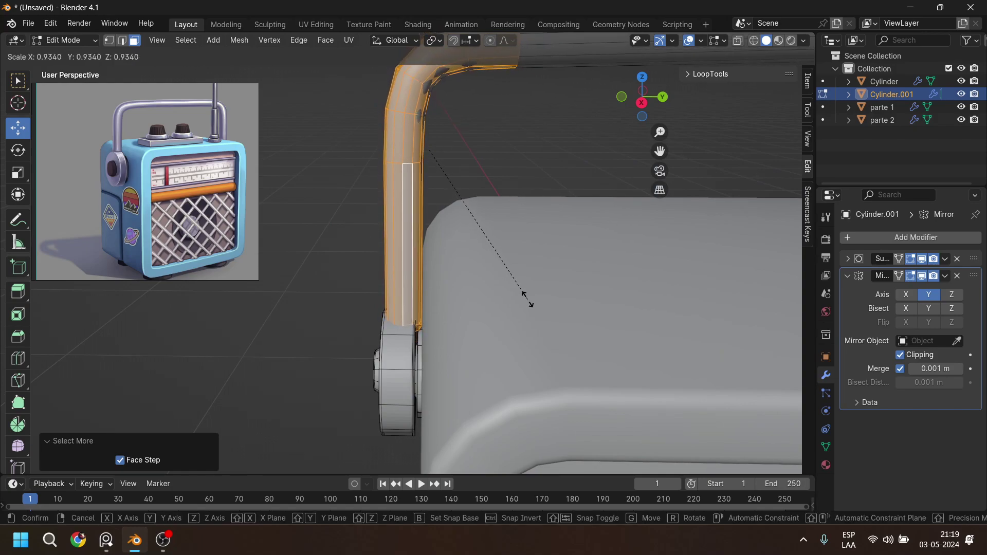
left_click(522, 293)
Shift the selected handle section slightly outward along Y and raise it, finishing with a move of about 0.01 m along Z.
left_click_drag(477, 150, 462, 149)
left_click_drag(424, 94, 426, 89)
scroll(448, 184, "down", 3)
middle_click_drag(487, 210, 468, 209, "shift")
left_click_drag(396, 138, 396, 134)
Select the lower end of the handle's upright and move it down along Z into the pivot disc.
middle_click_drag(364, 297, 432, 254)
scroll(406, 285, "up", 5)
scroll(433, 252, "up", 5)
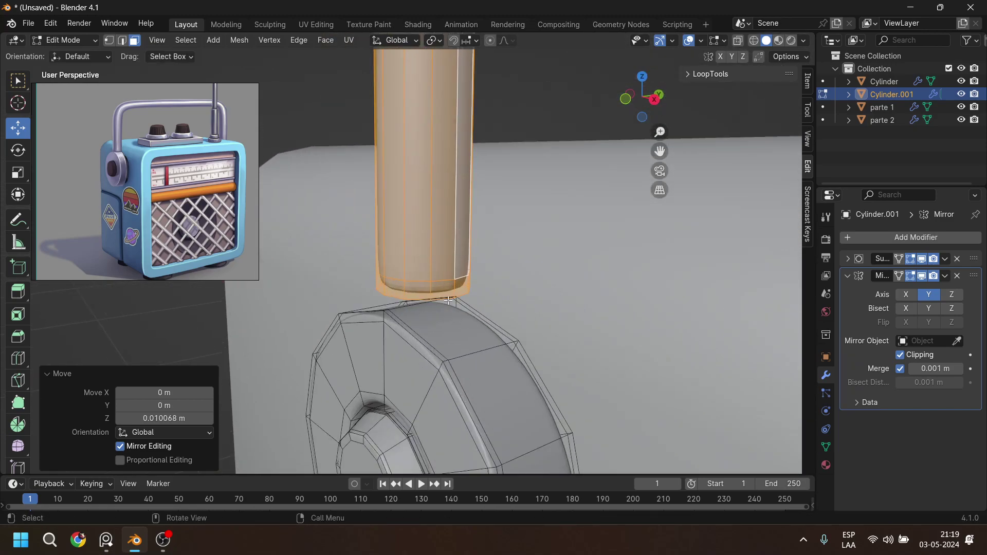
middle_click_drag(449, 221, 470, 180)
key("ctrl+z")
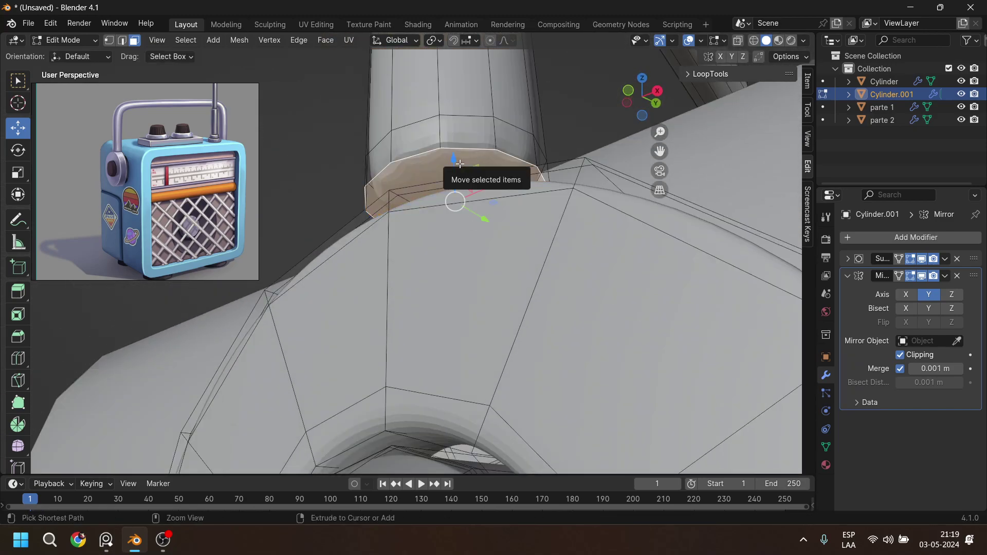
key("ctrl+KP_Add")
left_click_drag(454, 142, 455, 254)
Return to Object Mode, deselect the handle, and compare the whole radio with the reference image.
middle_click_drag(454, 255, 383, 221)
scroll(483, 211, "down", 8)
scroll(483, 254, "up", 3)
middle_click_drag(493, 257, 565, 220)
key("Tab")
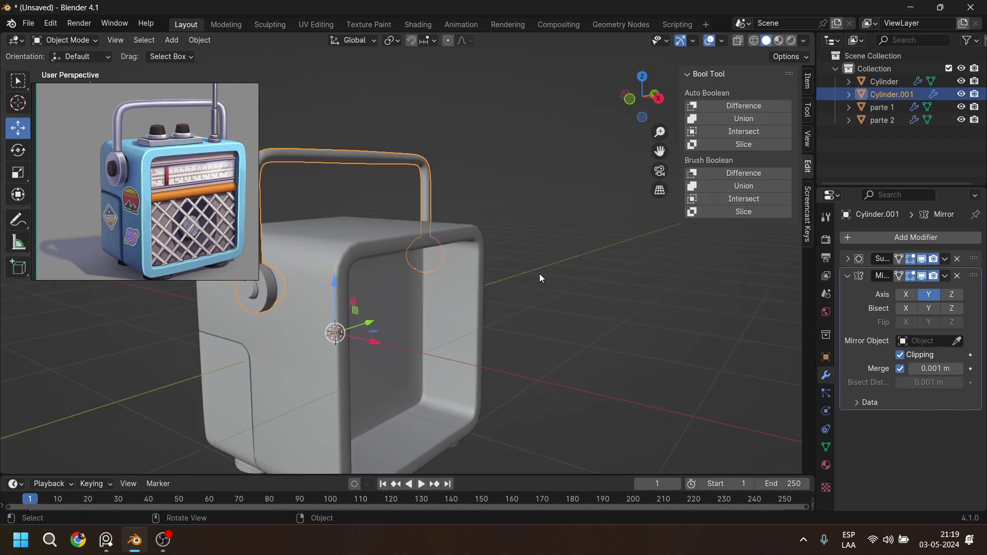
middle_click_drag(522, 352, 454, 226)
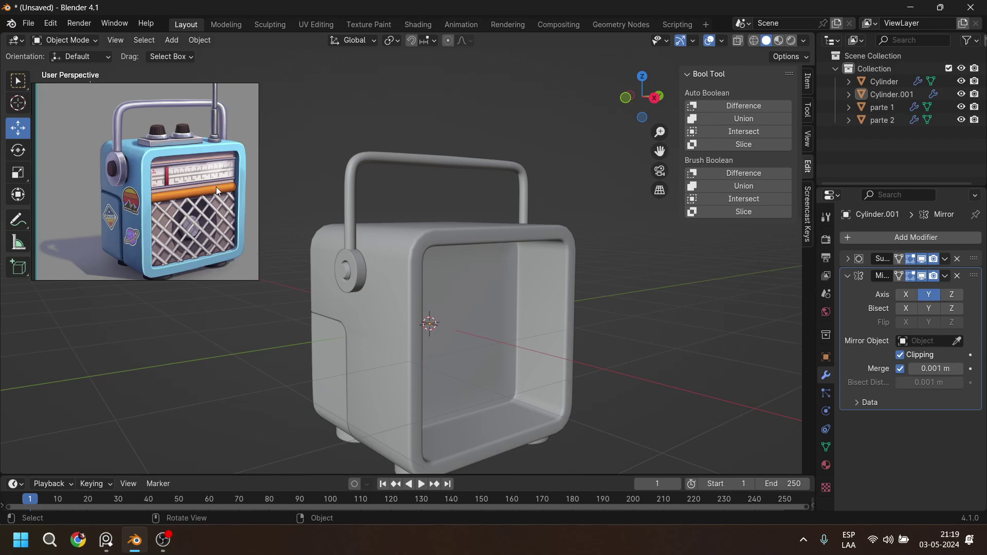
left_click(195, 150)
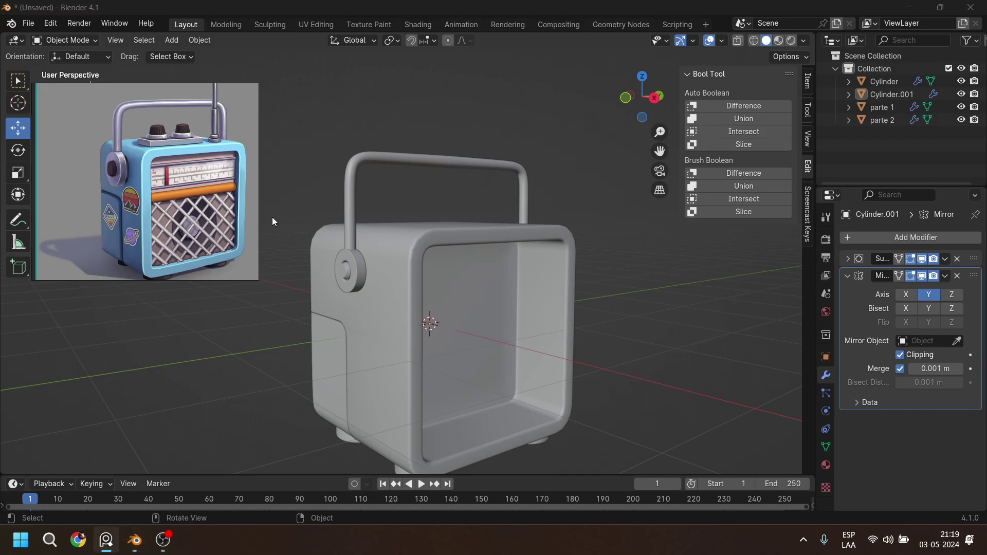
Zoom the reference image in on the knobs, add a 12-vertex cylinder mesh and isolate it in local view.
scroll(174, 131, "up", 4)
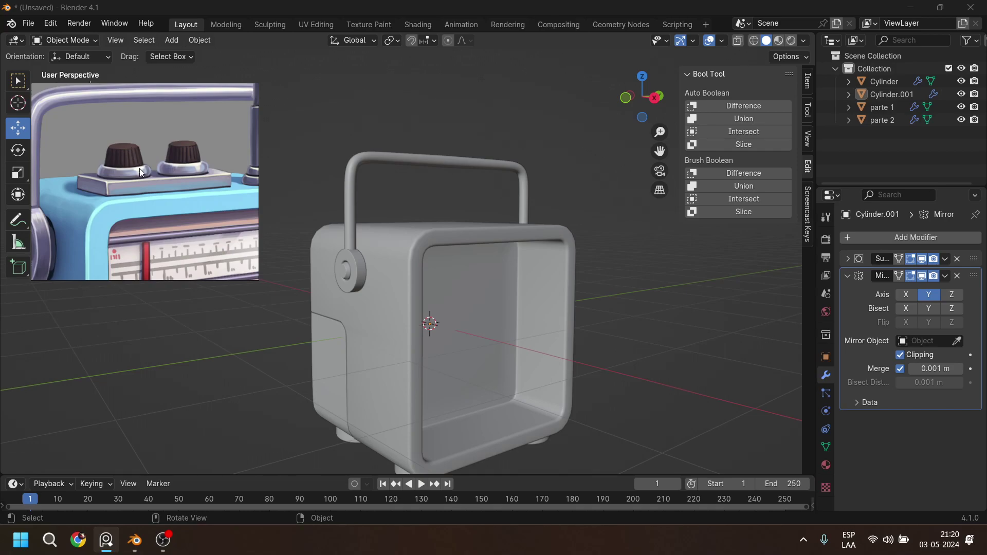
scroll(416, 228, "down", 3)
middle_click_drag(477, 256, 426, 261, "shift")
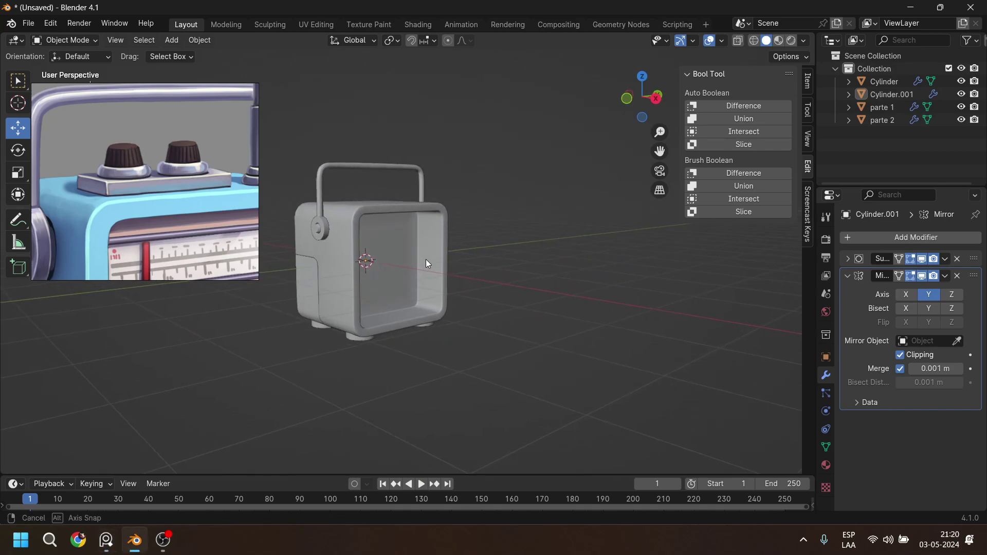
key("shift+a")
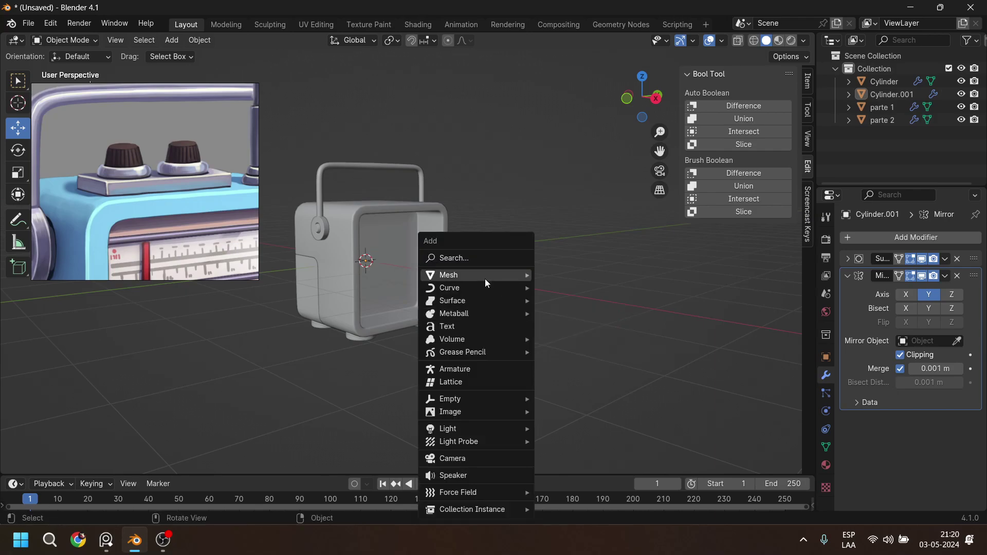
mouse_move(485, 279)
left_click(572, 340)
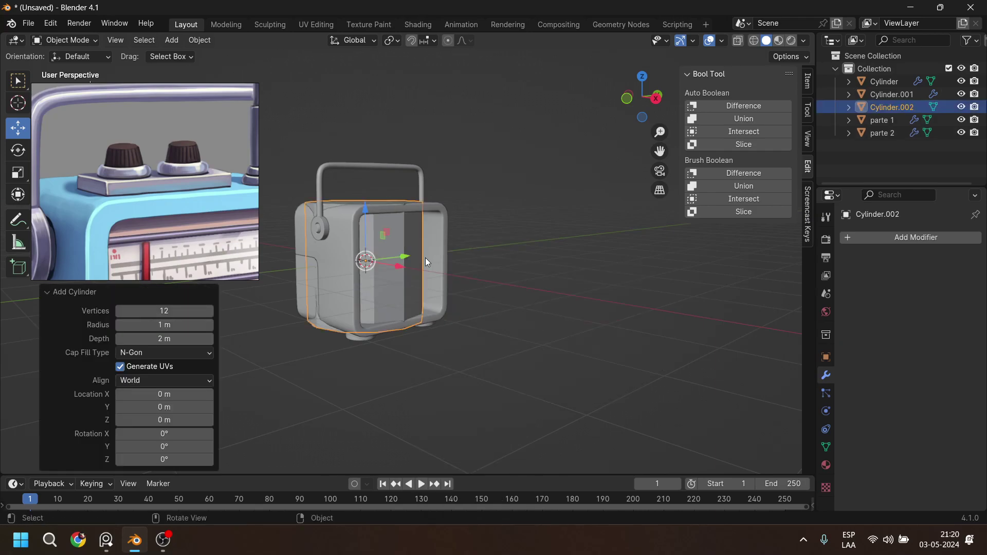
key("KP_Divide")
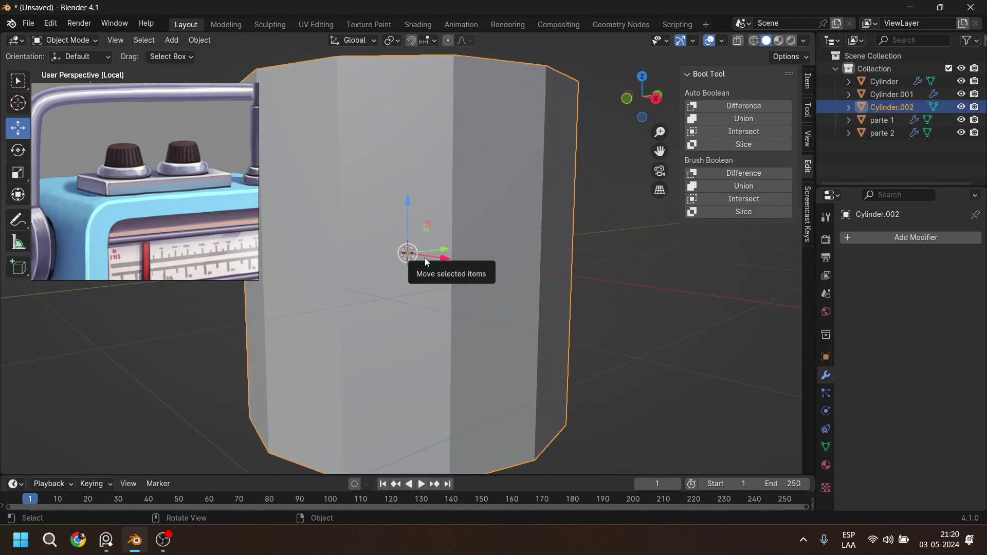
middle_click_drag(426, 259, 422, 281)
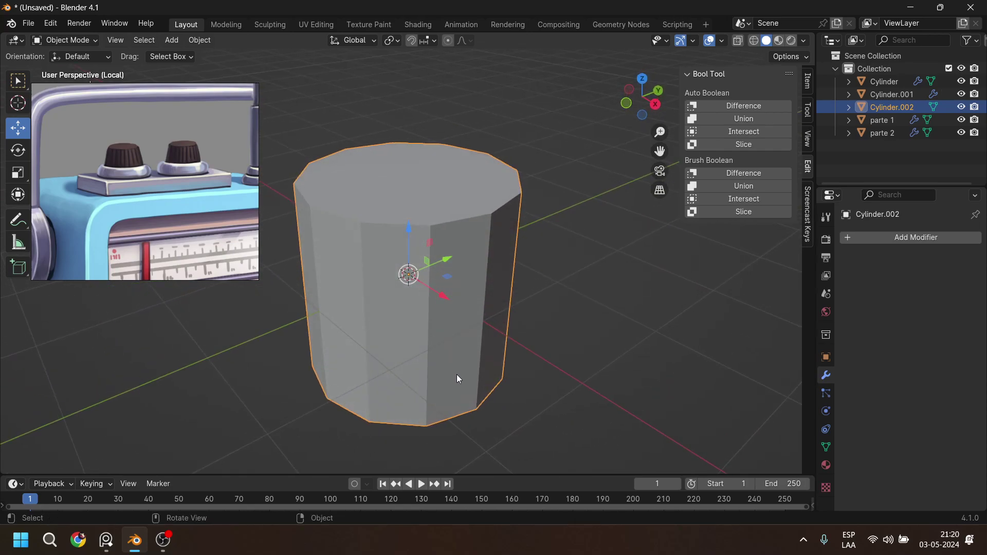
right_click(580, 404)
Try lowering the cylinder's top face by about 0.88 m along Z and scaling it to 0.811 in Edit Mode.
key("Tab")
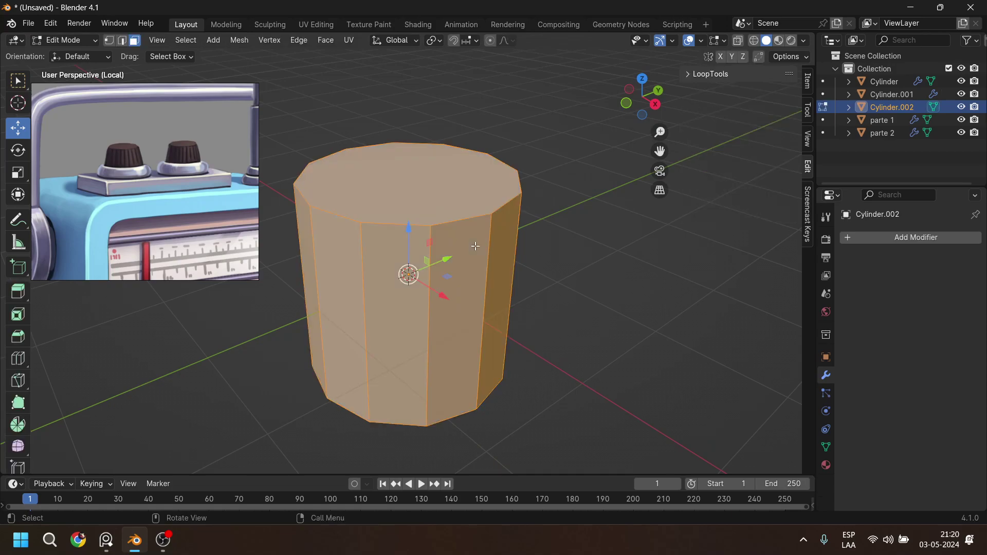
left_click(430, 187)
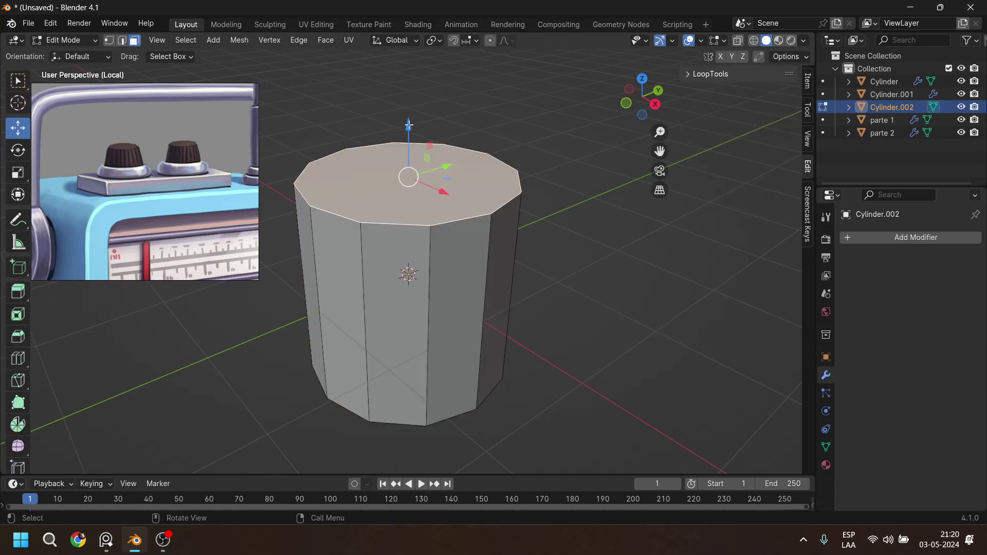
left_click_drag(409, 124, 407, 218)
key("s")
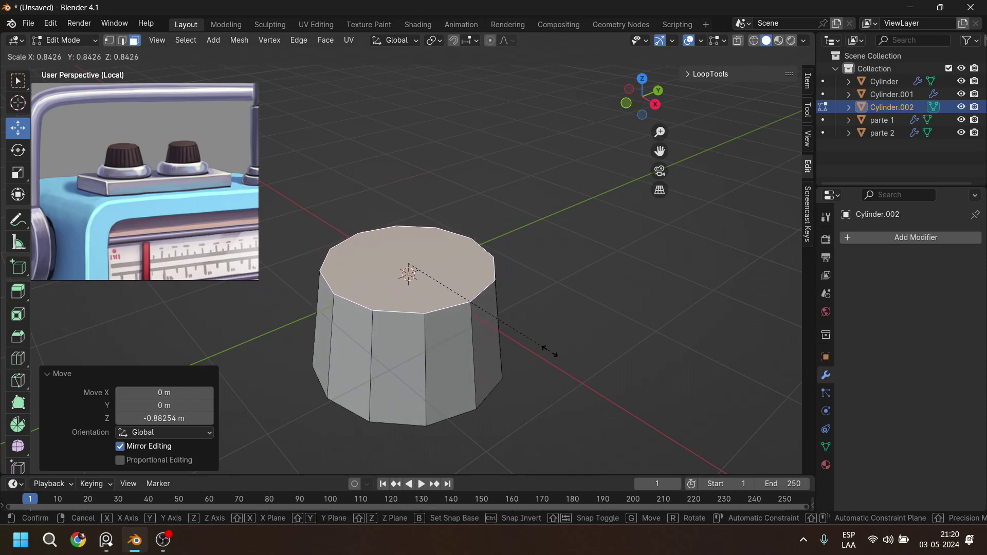
left_click(540, 341)
middle_click_drag(408, 270, 424, 222, "shift")
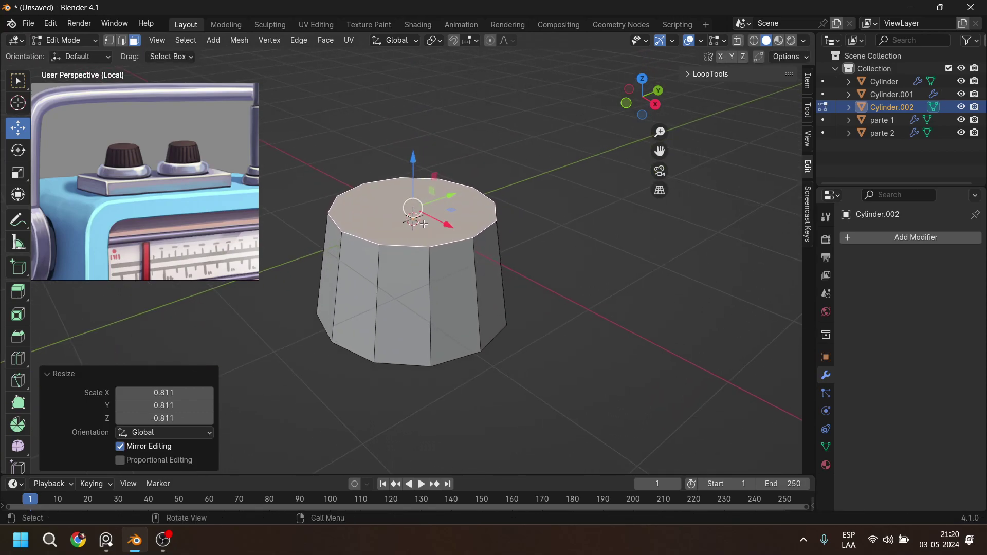
key("ctrl+z")
key("ctrl+z")
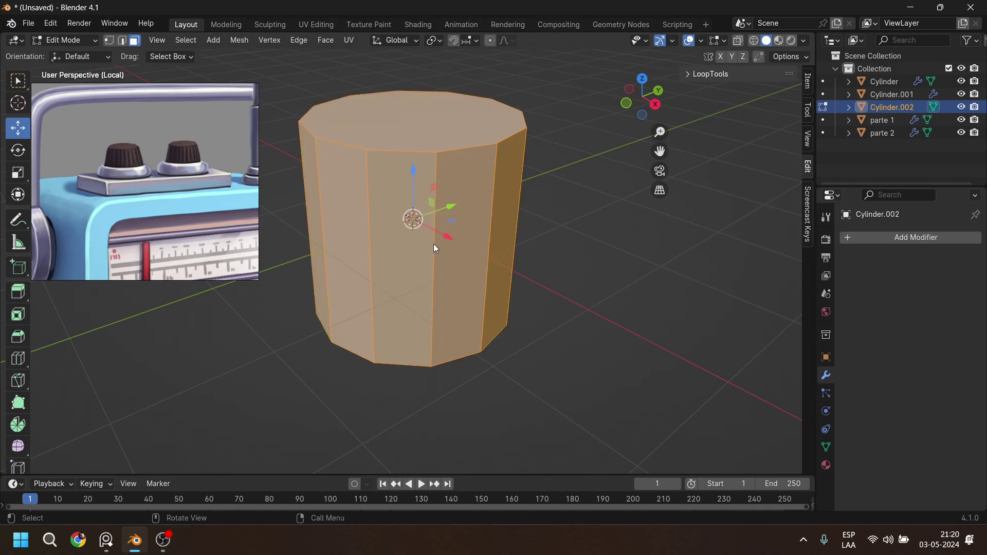
Return to Object Mode, delete the 12-sided cylinder and add a new cylinder mesh in its place.
key("Tab")
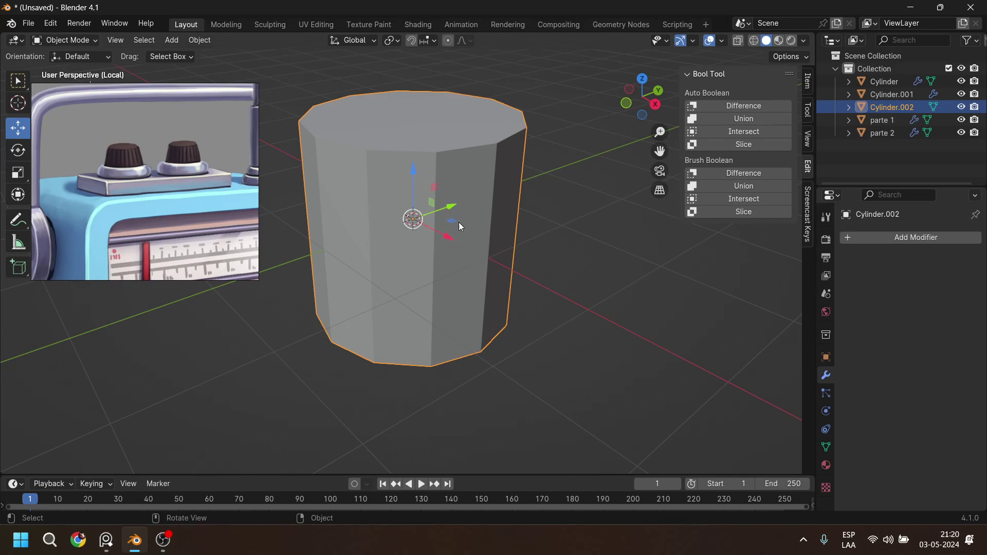
key("x")
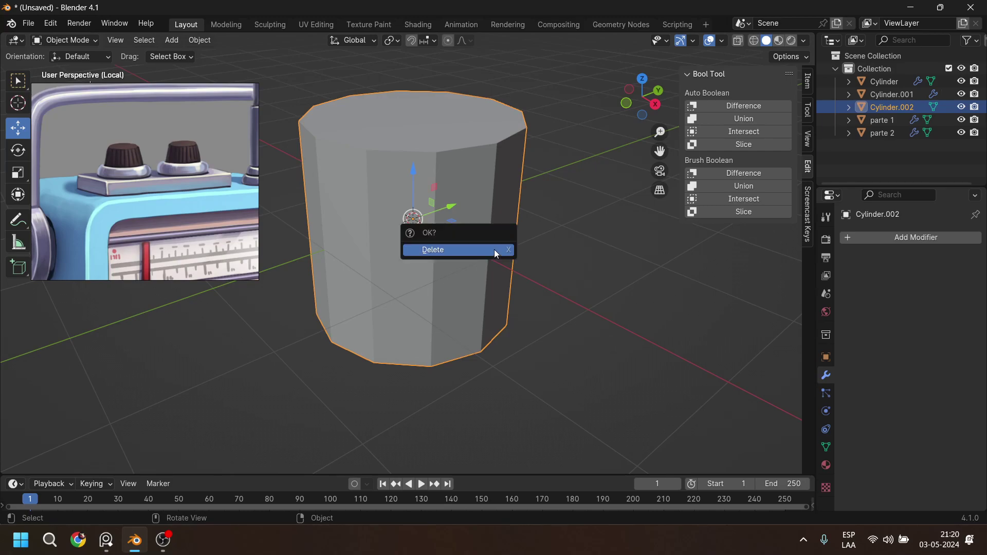
left_click(494, 249)
key("shift+a")
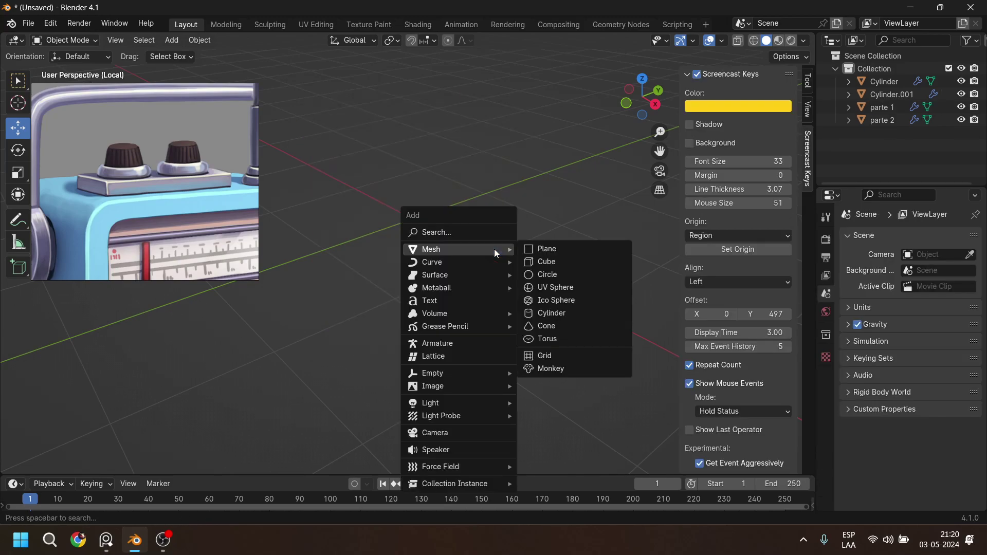
left_click(551, 311)
Try vertex counts of 24 and 27 for the new cylinder.
left_click_drag(169, 311, 180, 312)
left_click(168, 311)
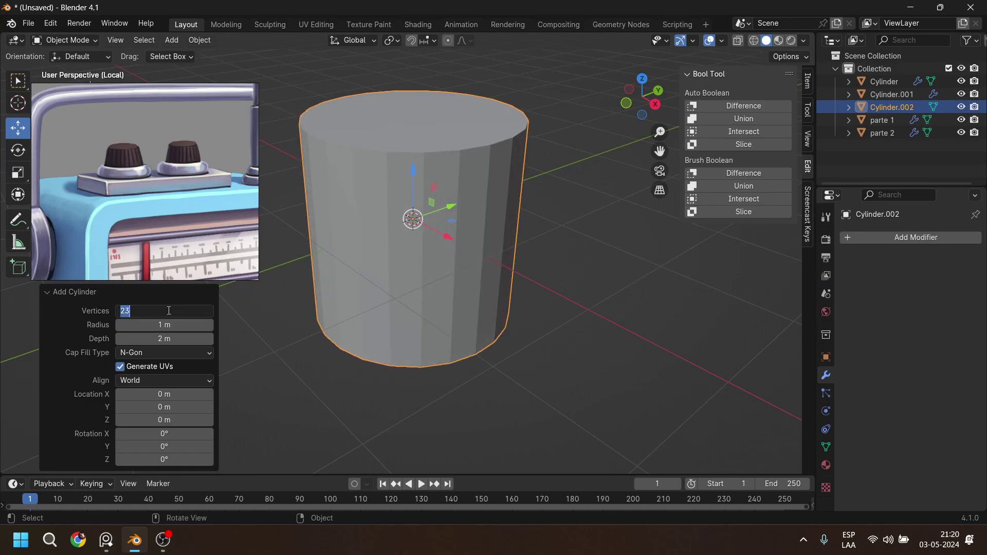
type("24")
key("Return")
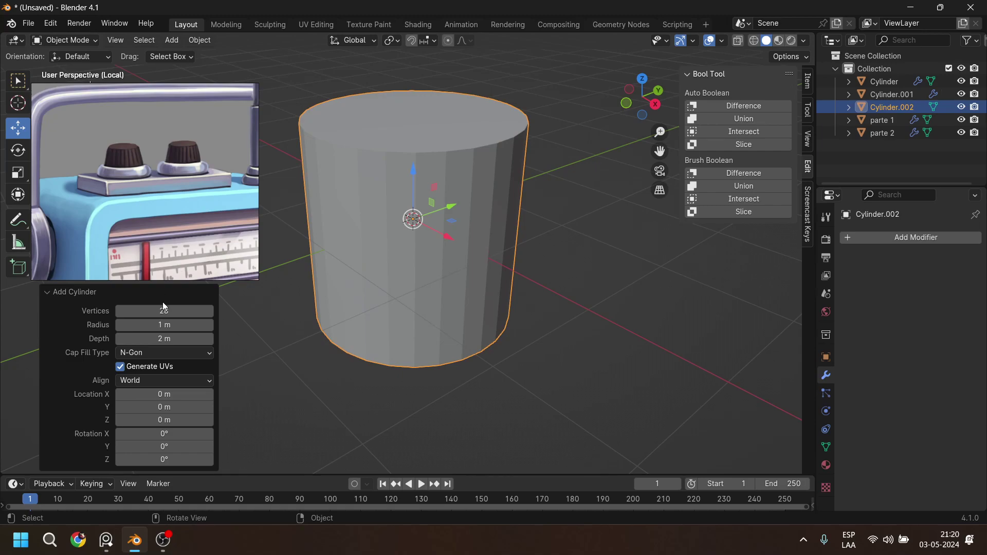
left_click_drag(164, 310, 160, 311)
left_click(165, 312)
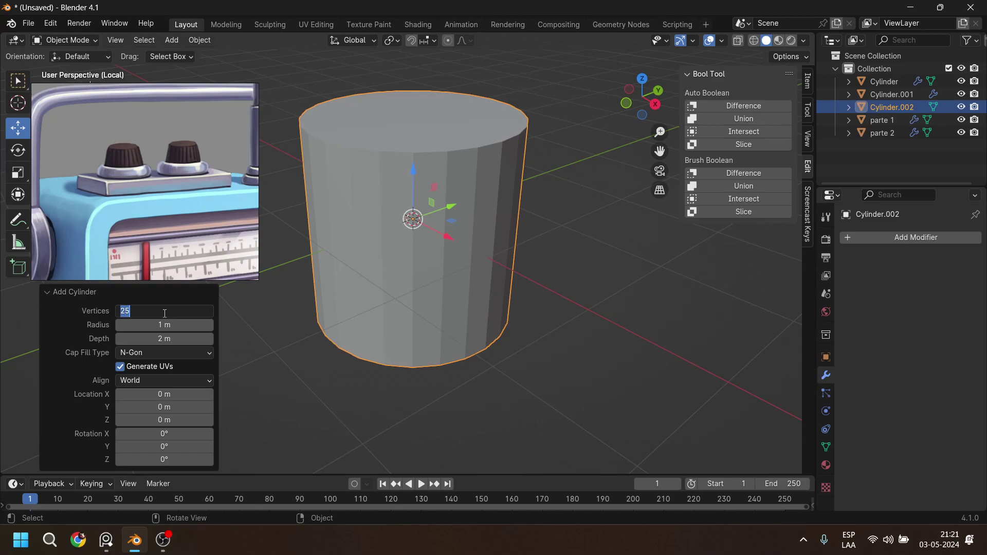
type("28")
key("BackSpace")
type("7")
key("Return")
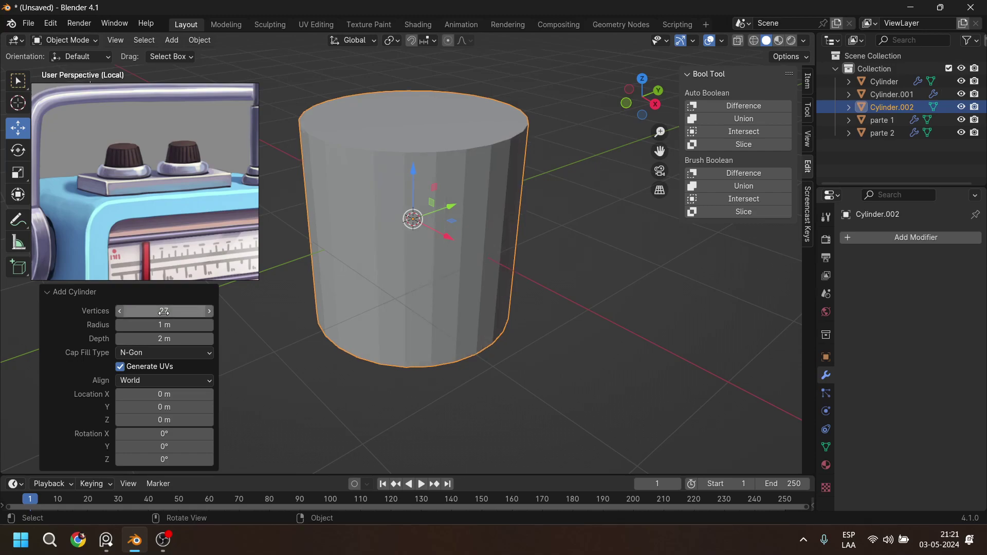
Set the new cylinder's vertex count to 32.
left_click(190, 311)
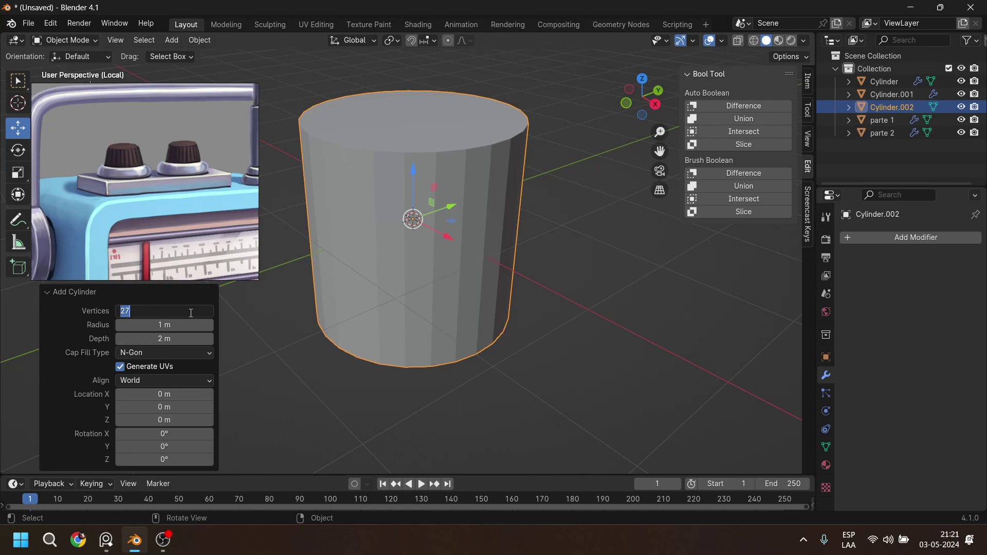
type("32")
key("Return")
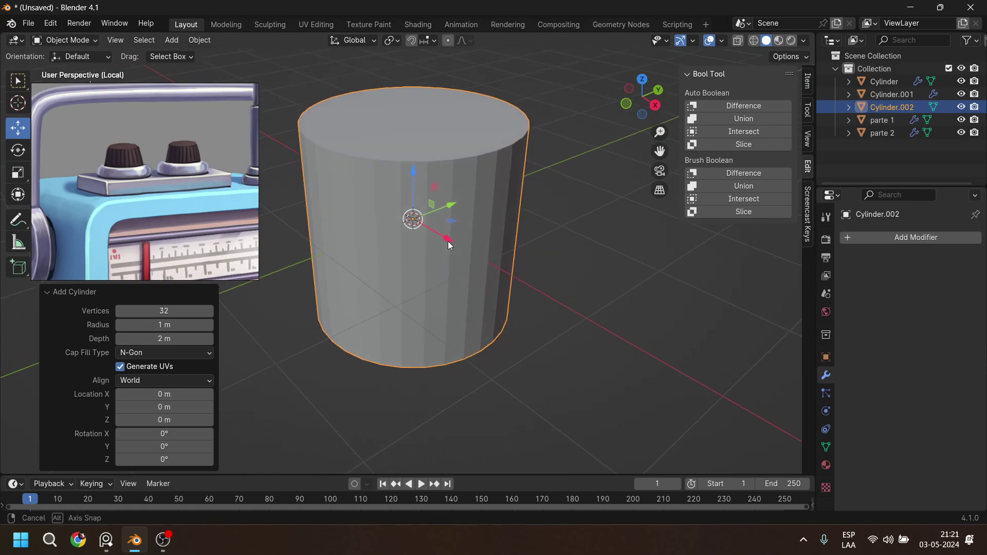
In Edit Mode, deselect the cylinder's top and bottom cap faces, keeping only the side faces selected.
middle_click_drag(443, 233, 431, 276)
key("Tab")
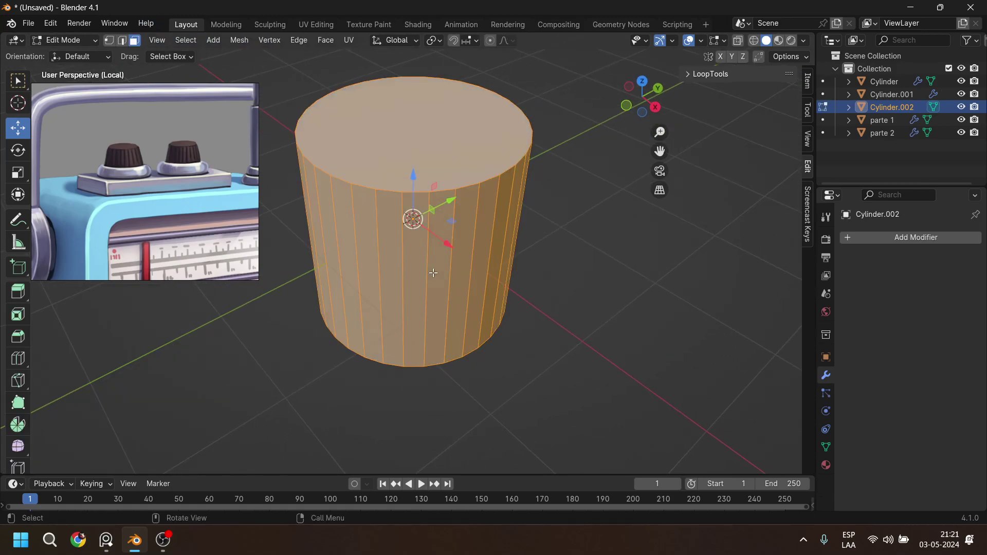
left_click(421, 155, "shift")
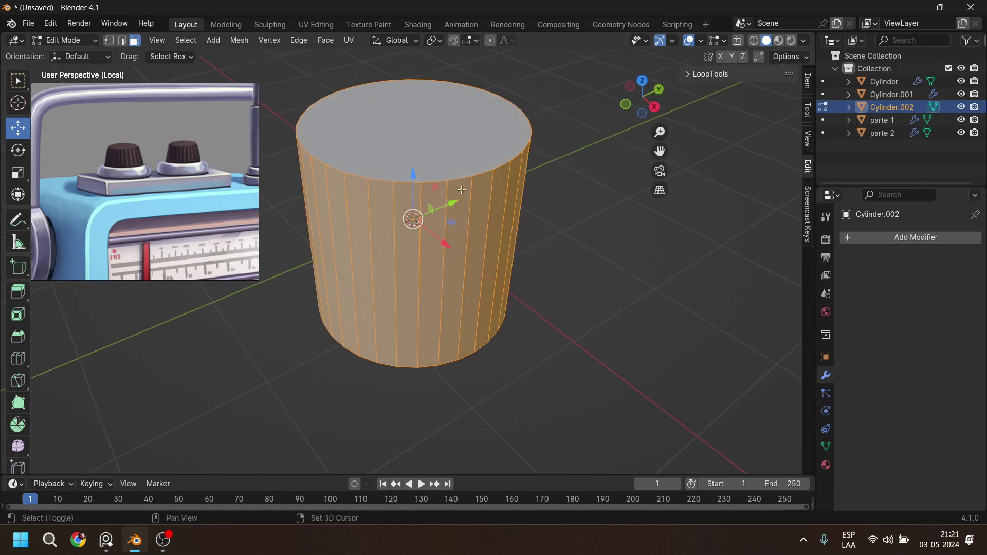
middle_click_drag(454, 198, 456, 103)
left_click(436, 259, "shift")
middle_click_drag(470, 177, 455, 278)
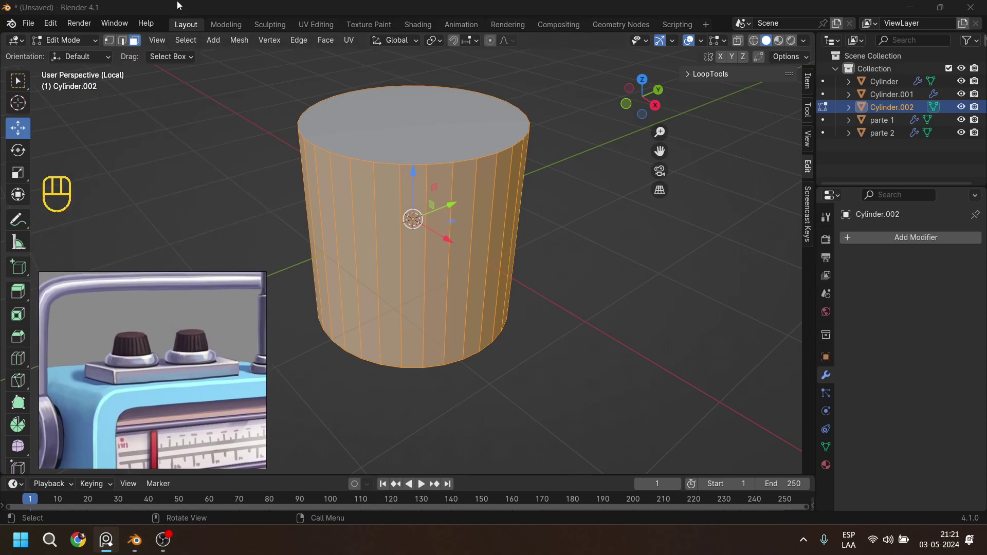
Try Checker Deselect on the cylinder's side faces, first in face selection mode and again in vertex selection mode.
left_click(185, 40)
left_click(254, 153)
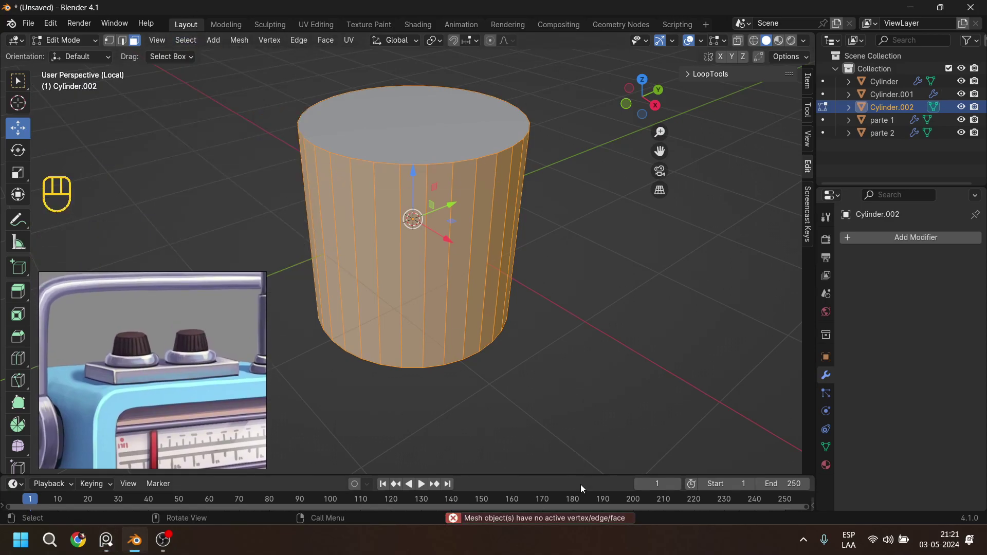
middle_click_drag(555, 392, 477, 404)
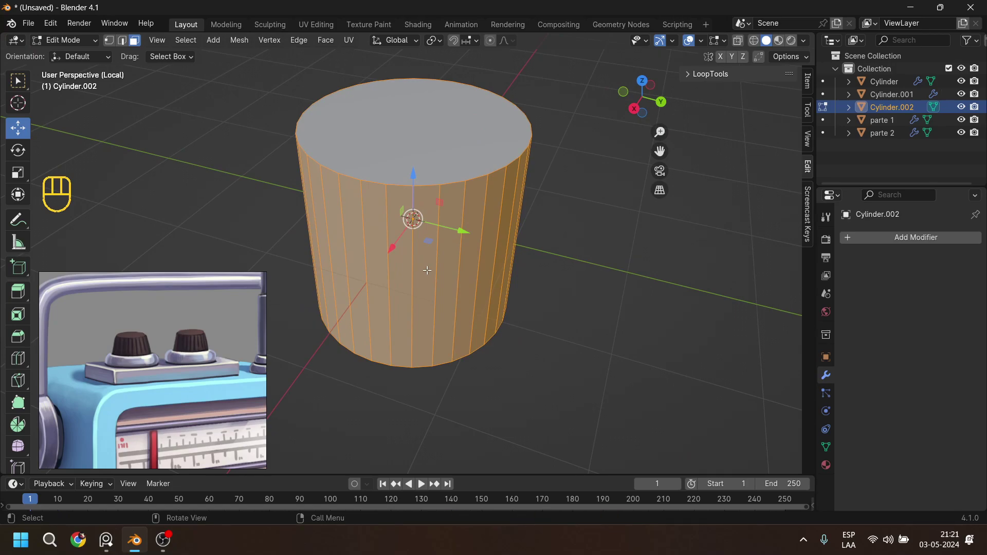
left_click(113, 40)
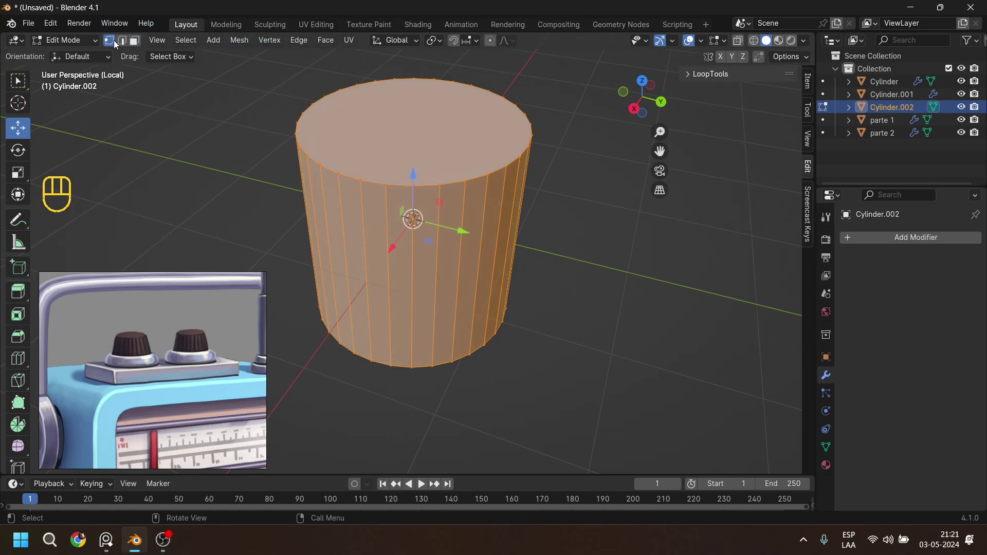
left_click(190, 41)
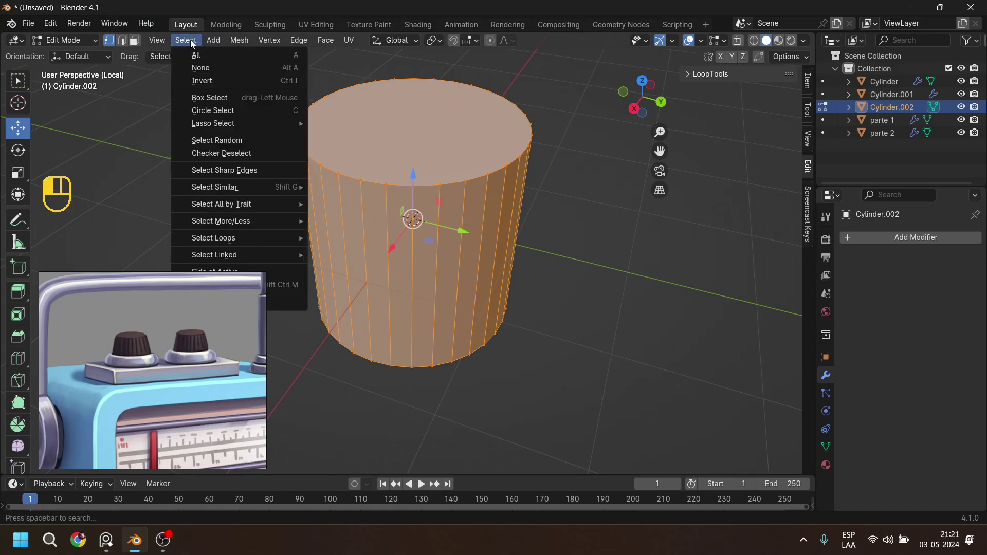
left_click(244, 154)
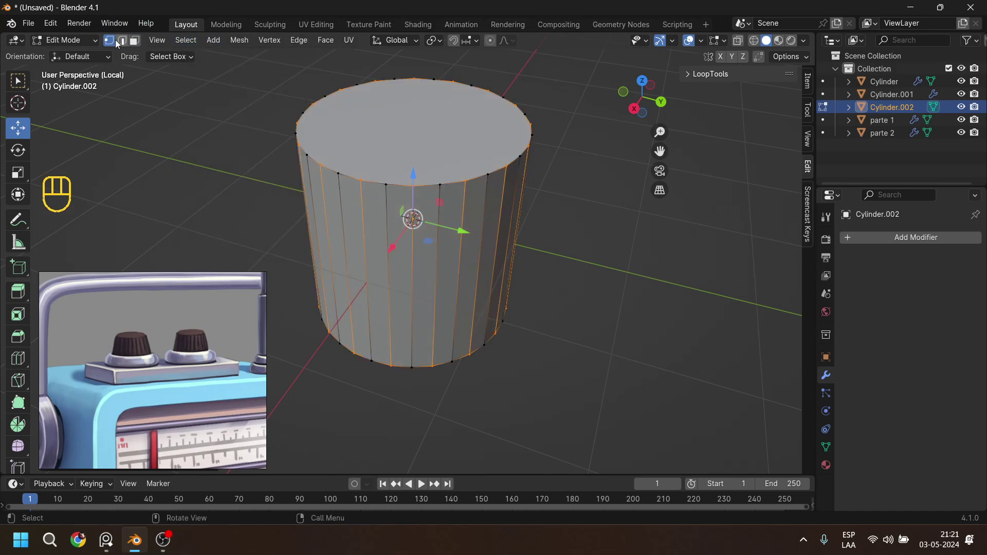
Return to face selection mode, select the ring of side faces around the cylinder and apply Select Random.
left_click(178, 41)
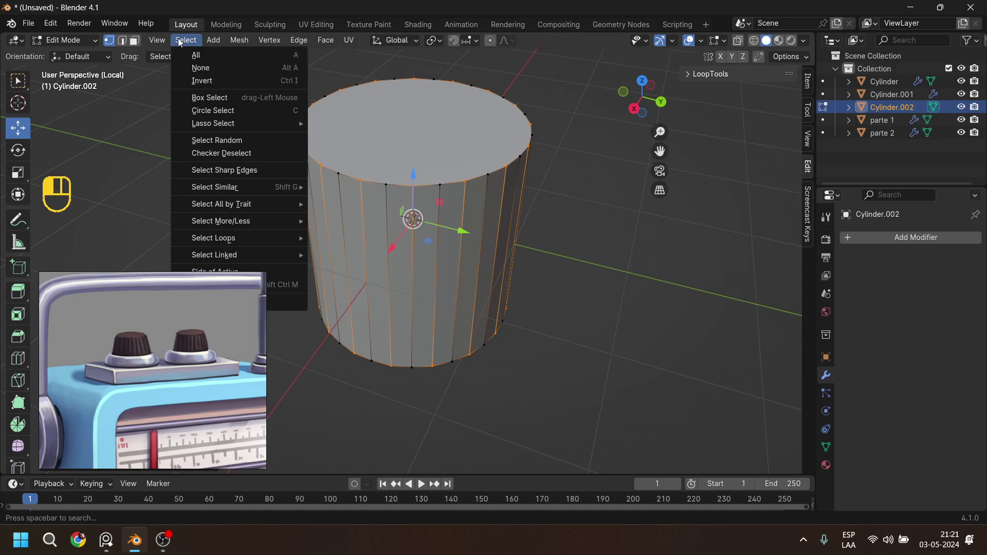
left_click(137, 43)
left_click(400, 271, "alt")
left_click(192, 42)
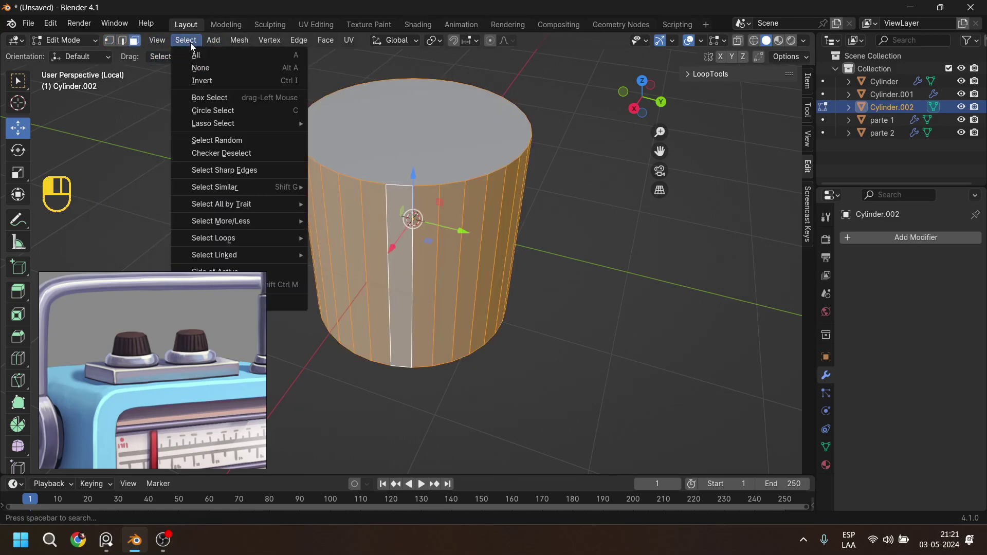
left_click(260, 141)
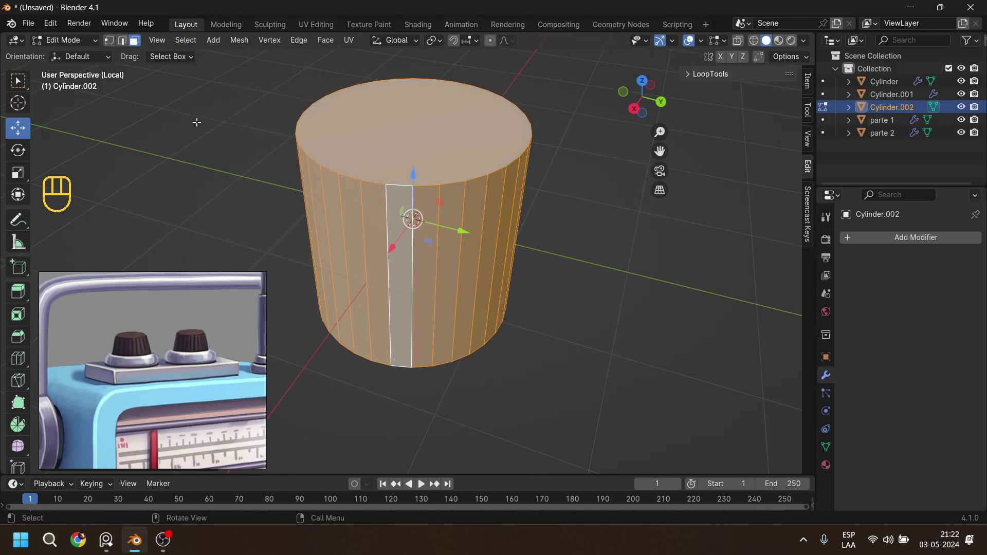
Apply Checker Deselect to the selected faces, trying settings up to 8 deselected and 4 selected.
left_click(186, 40)
left_click(265, 154)
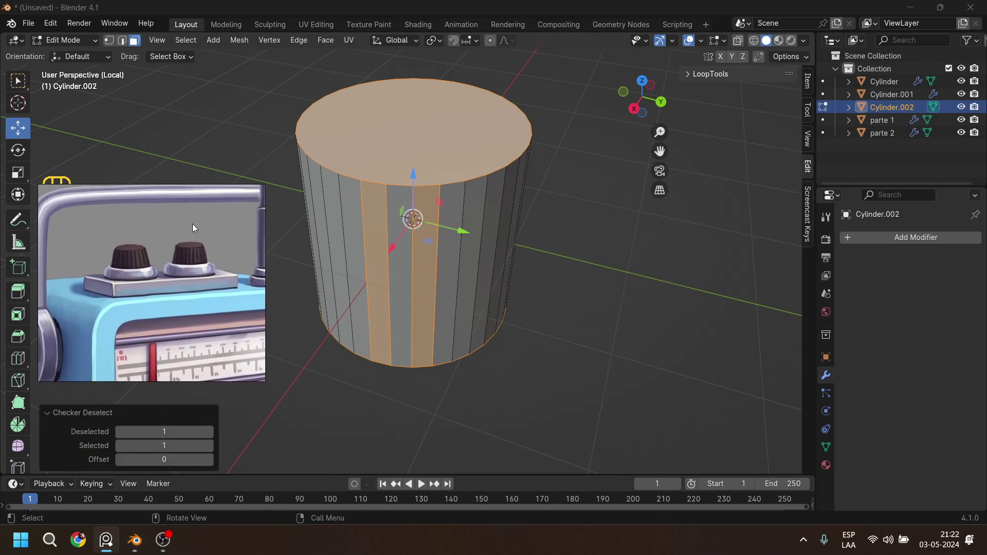
left_click(210, 432)
left_click(211, 432)
left_click(211, 431)
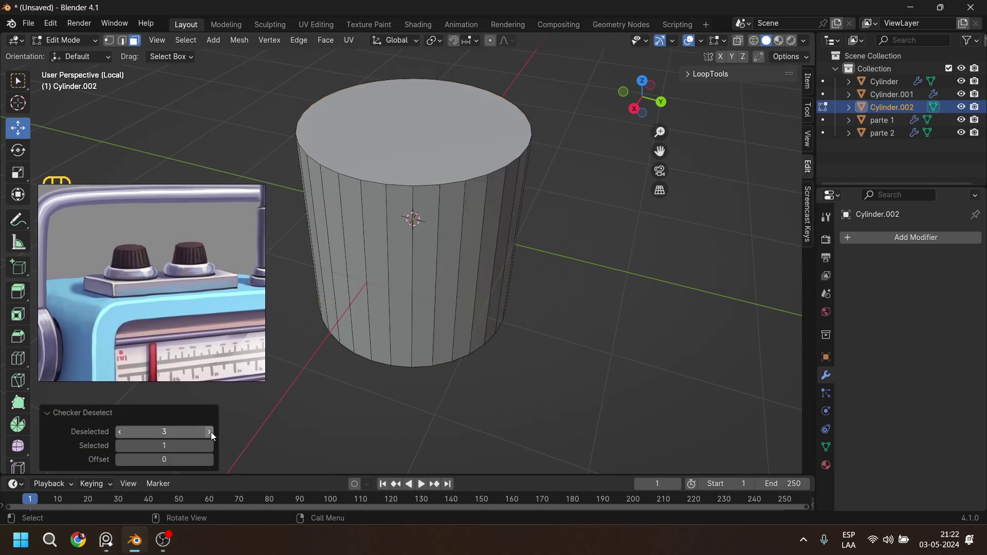
left_click(210, 432)
left_click(209, 445)
left_click(209, 445)
left_click(210, 445)
Select the whole ring of side faces around the cylinder again and apply Checker Deselect.
left_click(196, 41)
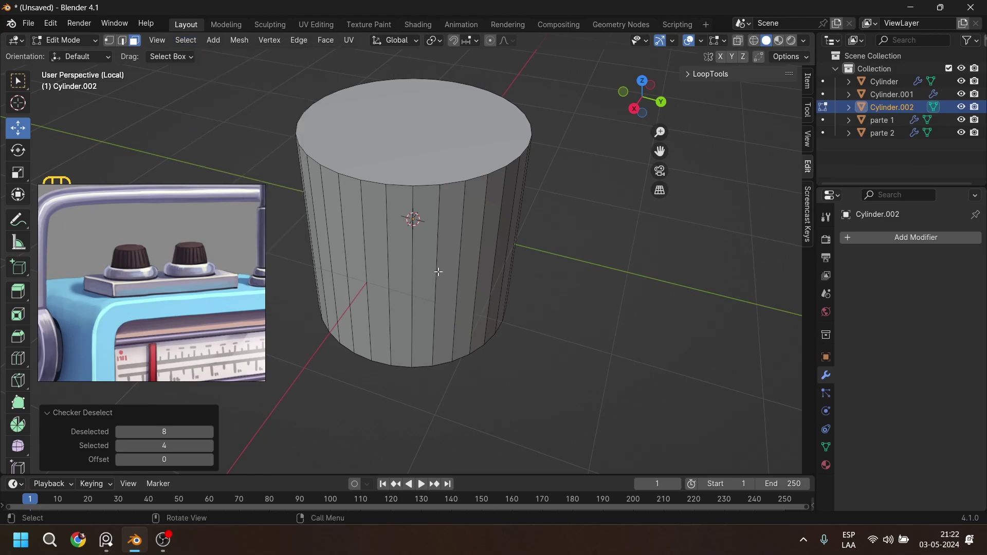
left_click(413, 256, "alt")
left_click(193, 43)
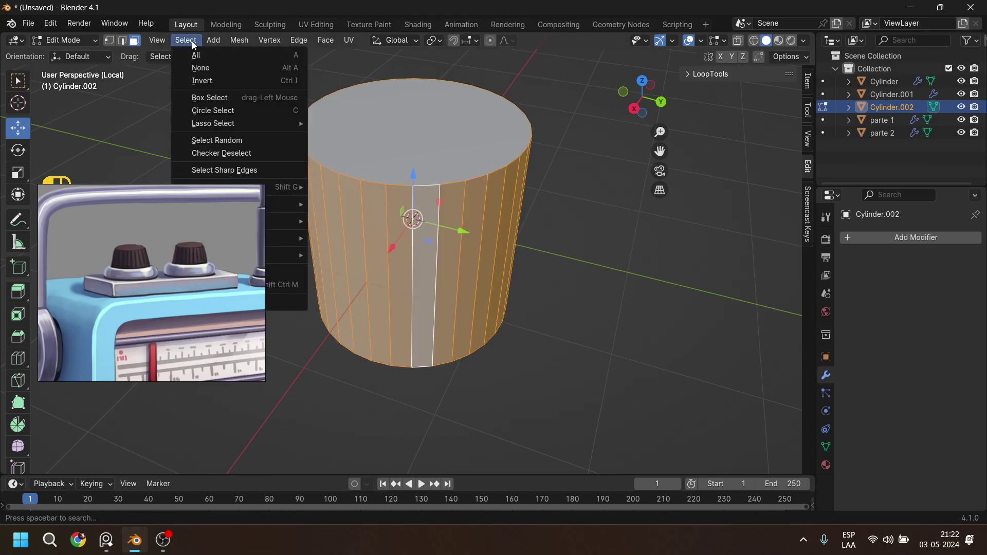
left_click(258, 150)
middle_click_drag(378, 260, 462, 287)
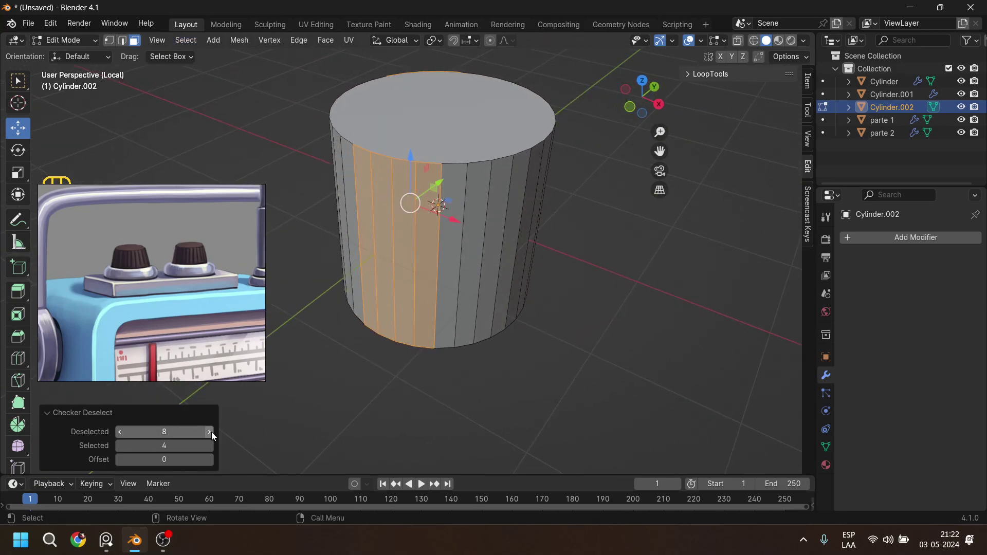
Set Checker Deselect to 1 deselected and 1 selected so every other side face is picked.
left_click(123, 446)
left_click(123, 446)
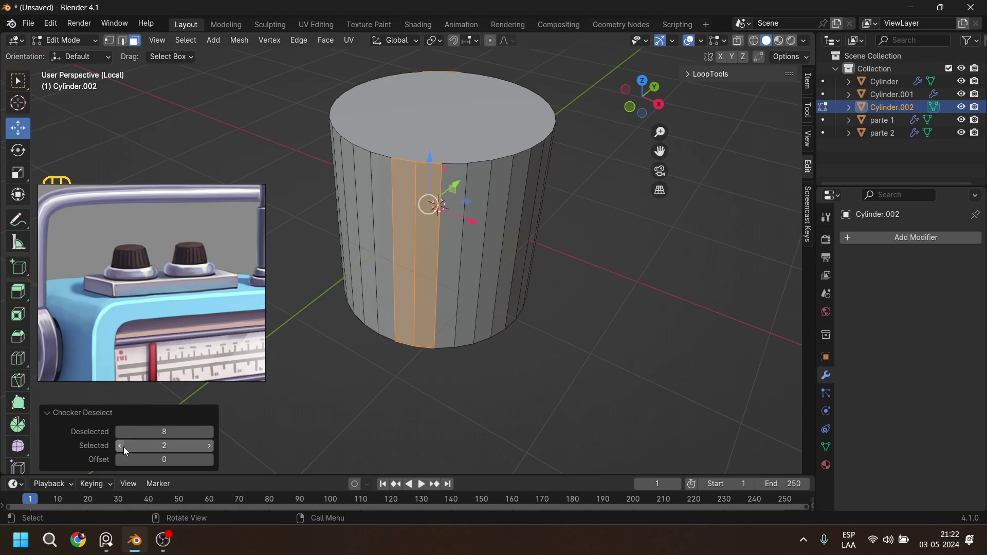
left_click(124, 446)
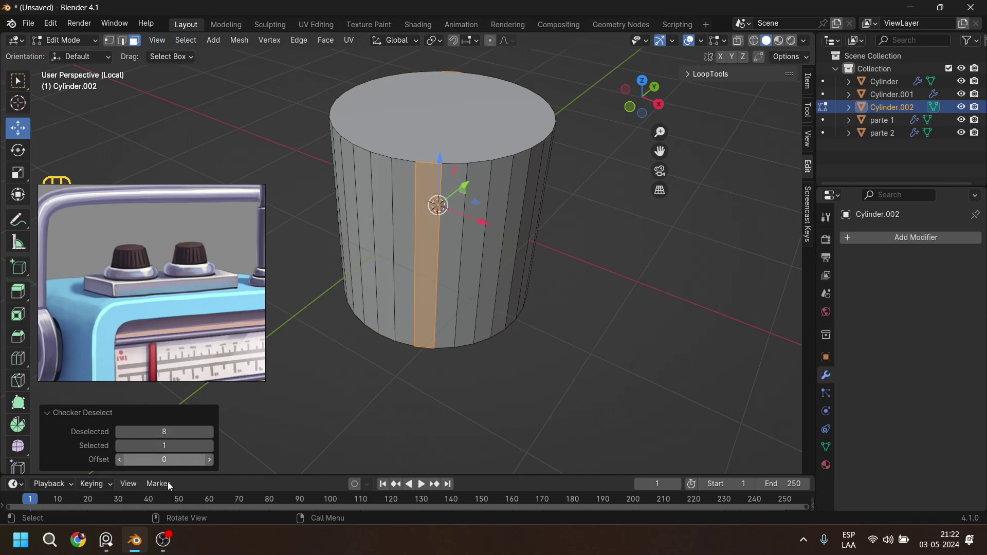
left_click(121, 431)
left_click(121, 432)
left_click(121, 431)
left_click(121, 432)
left_click(122, 433)
left_click(122, 433)
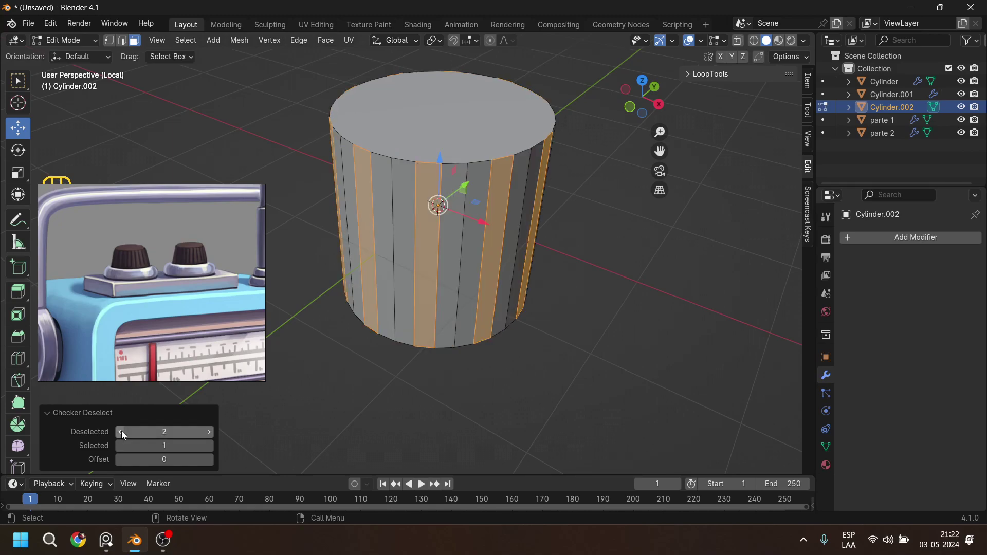
left_click(122, 433)
middle_click_drag(549, 367, 341, 337)
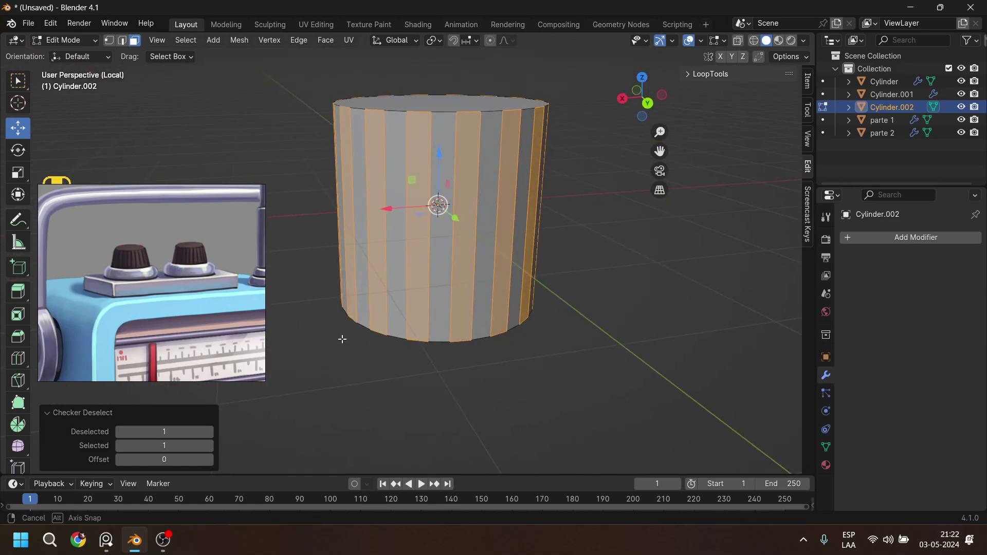
middle_click_drag(451, 217, 284, 326)
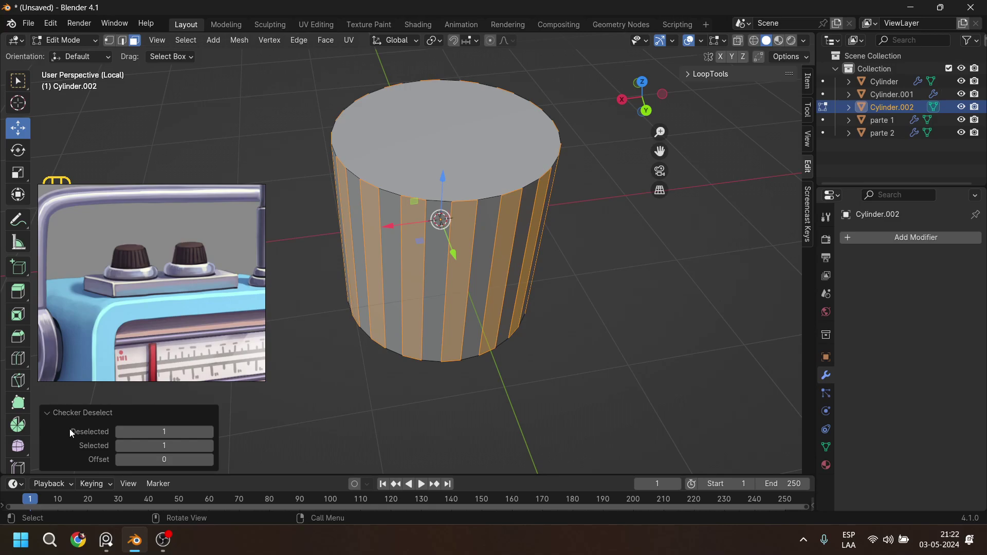
Extrude the alternating side faces outward along their normals by about 0.144 m to form the ribs.
left_click(196, 44)
key("alt+e")
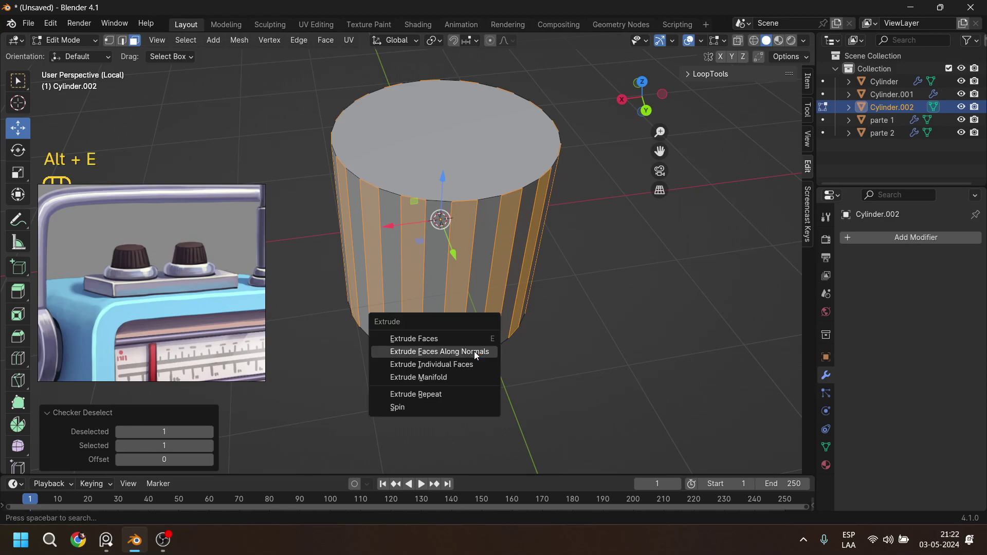
left_click(476, 355)
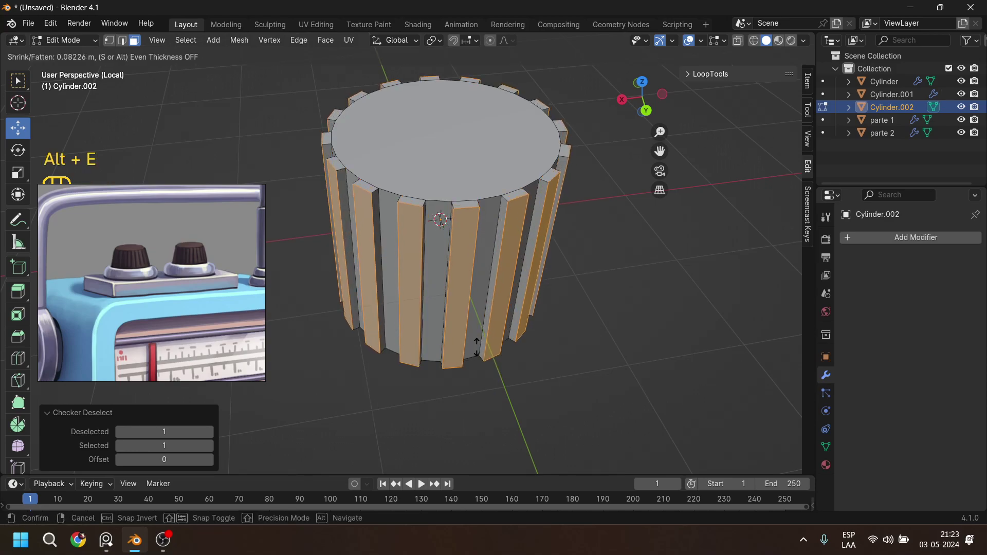
left_click(478, 345)
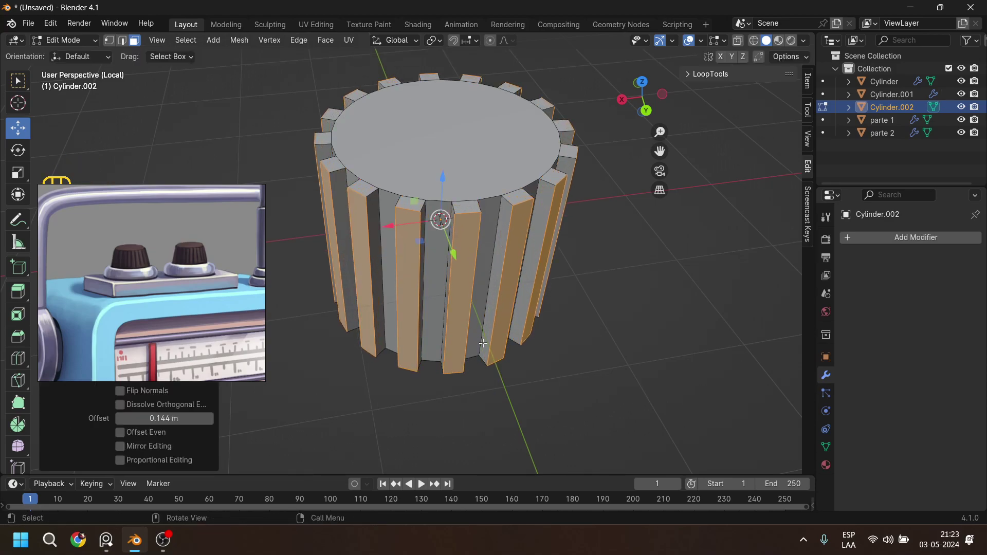
Select the cylinder's top cap together with the top faces of all ribs, using X-ray vertex selection from the front view.
middle_click_drag(517, 322, 510, 352, "shift")
left_click(434, 166)
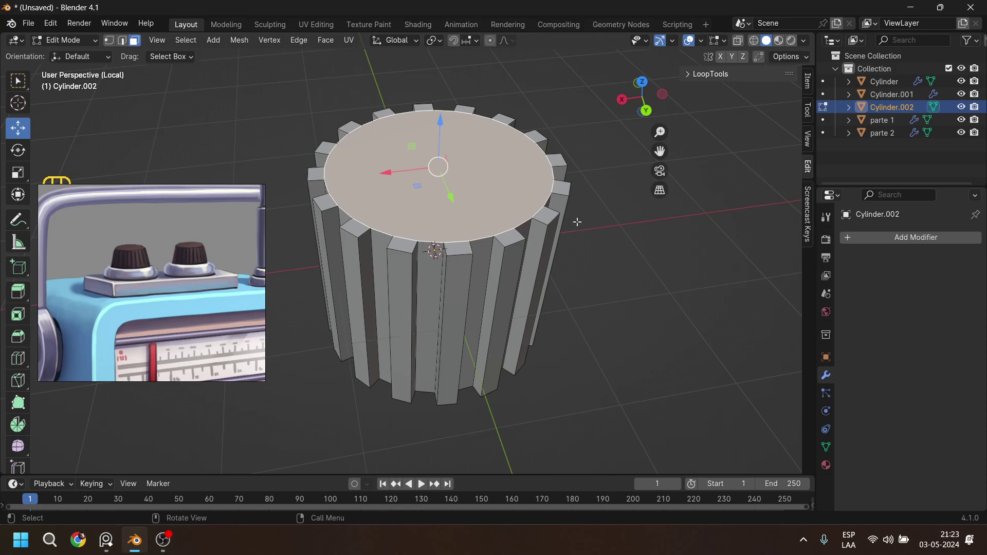
key("KP_1")
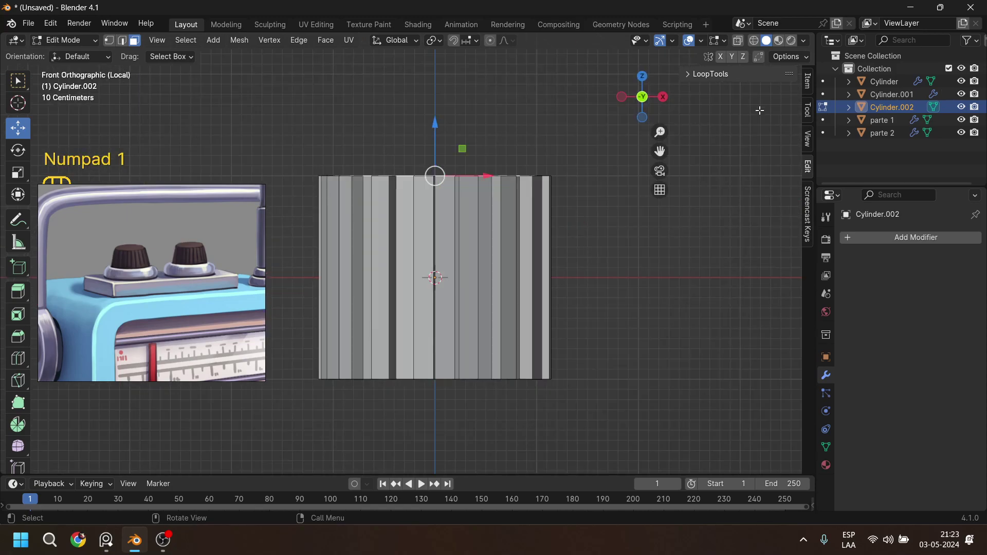
left_click(108, 41)
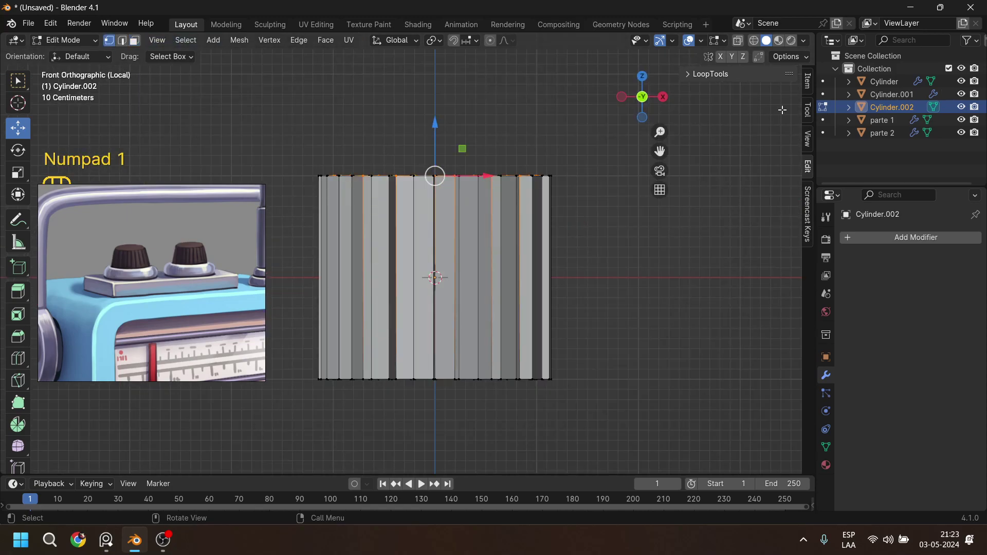
left_click(741, 42)
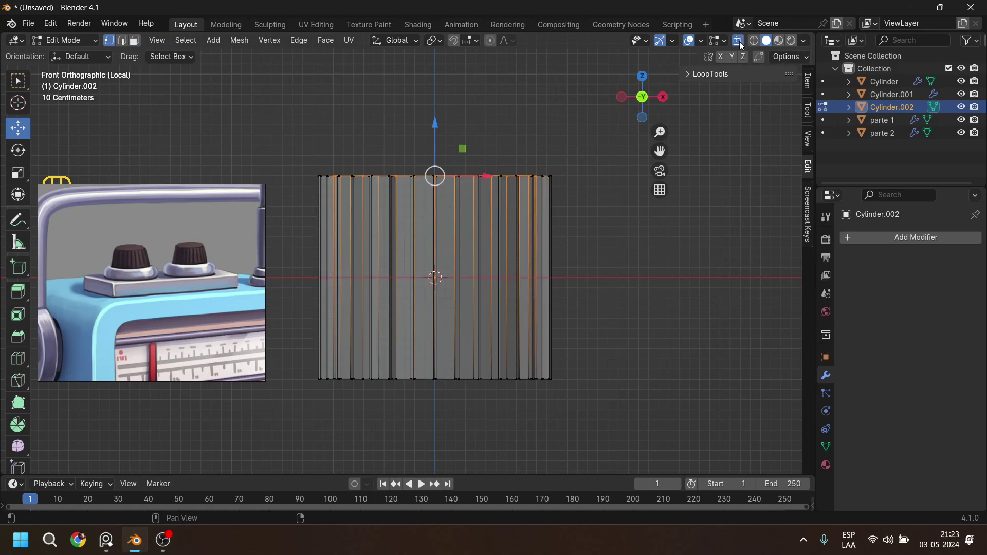
left_click_drag(308, 127, 577, 183)
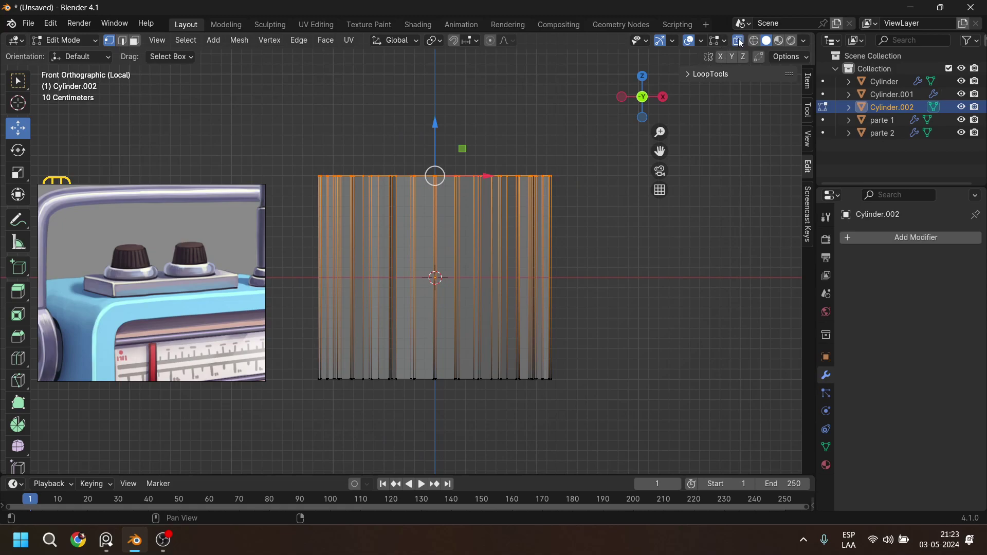
left_click(738, 41)
left_click(134, 41)
middle_click_drag(354, 154, 356, 223)
middle_click_drag(330, 188, 330, 208, "shift")
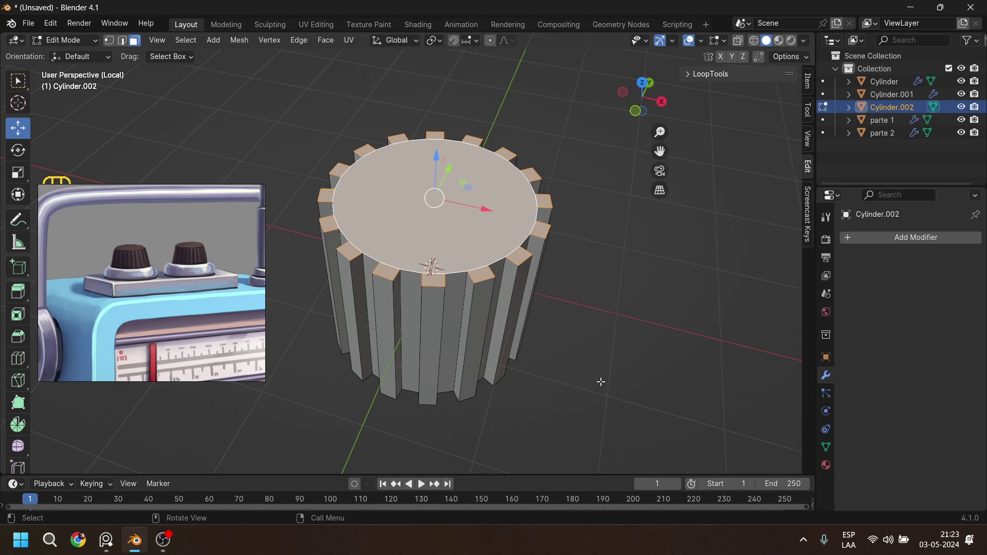
Scale the selected top faces to about 0.67 and lower them by about 0.589 m to taper and shorten the knob.
key("s")
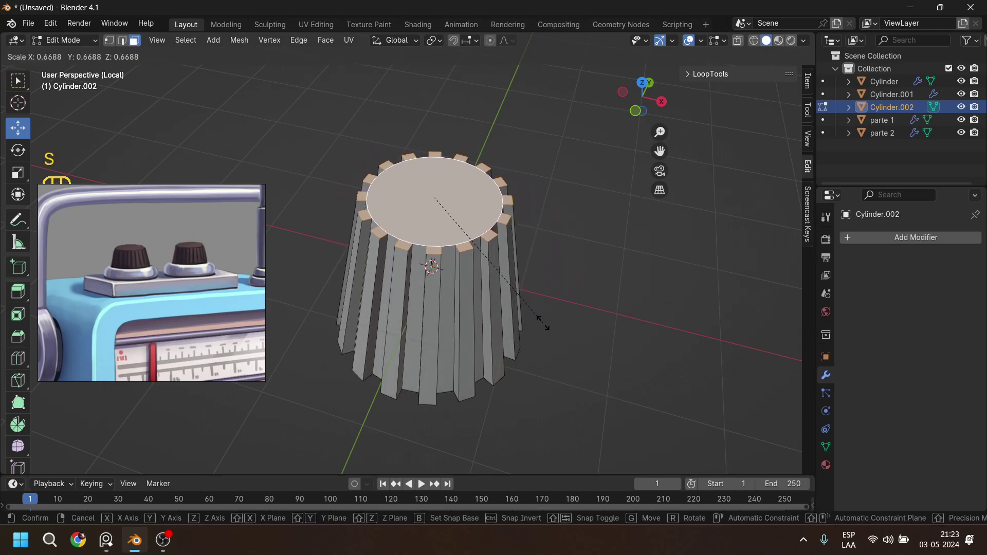
left_click(541, 321)
left_click_drag(435, 149, 435, 210)
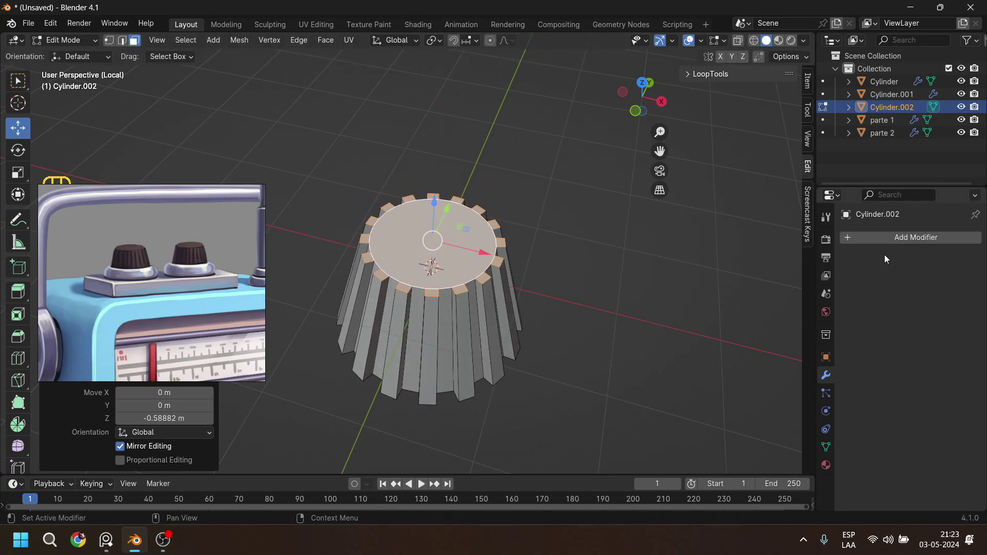
Add a Subdivision Surface modifier to the knob with viewport levels set to 3.
left_click(887, 238)
mouse_move(889, 240)
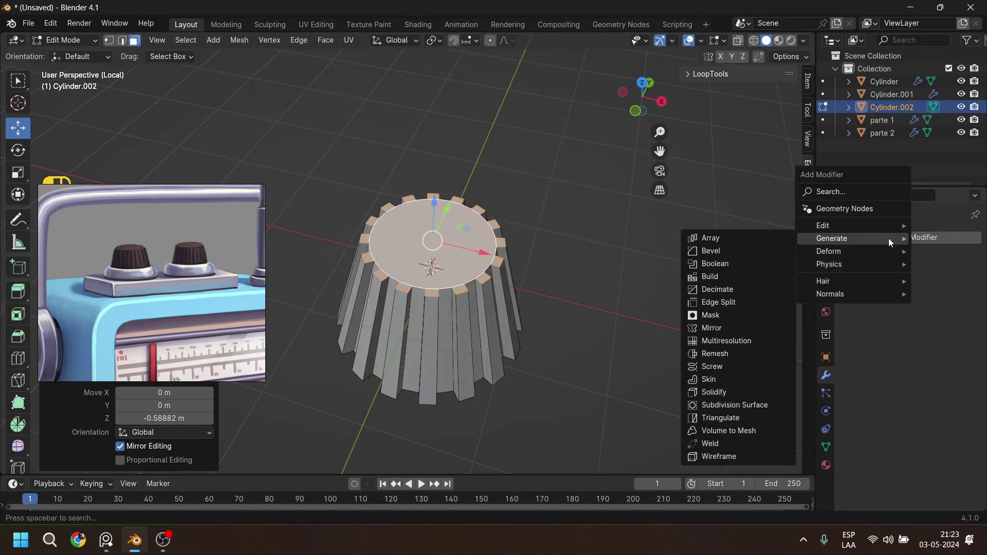
left_click(753, 407)
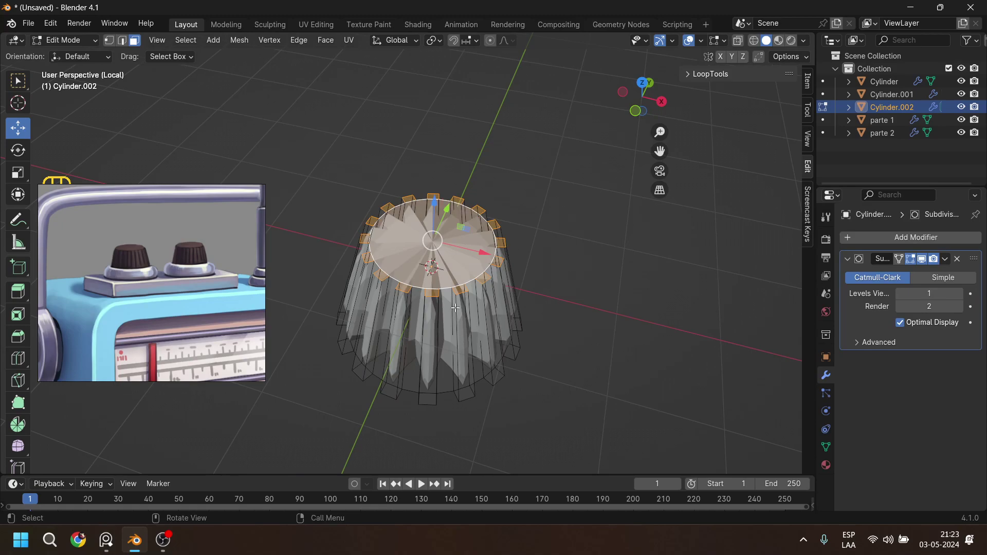
middle_click_drag(485, 332, 531, 282)
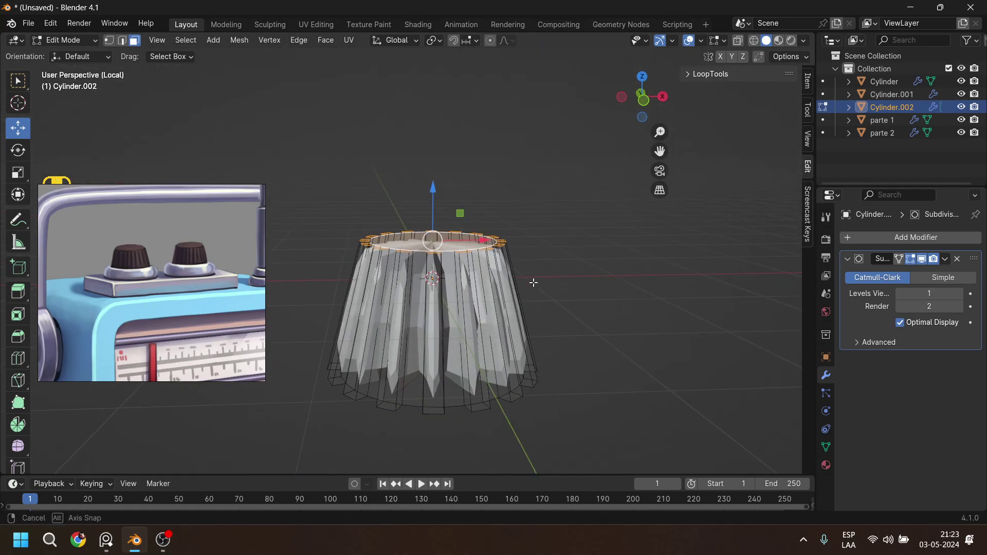
left_click(959, 294)
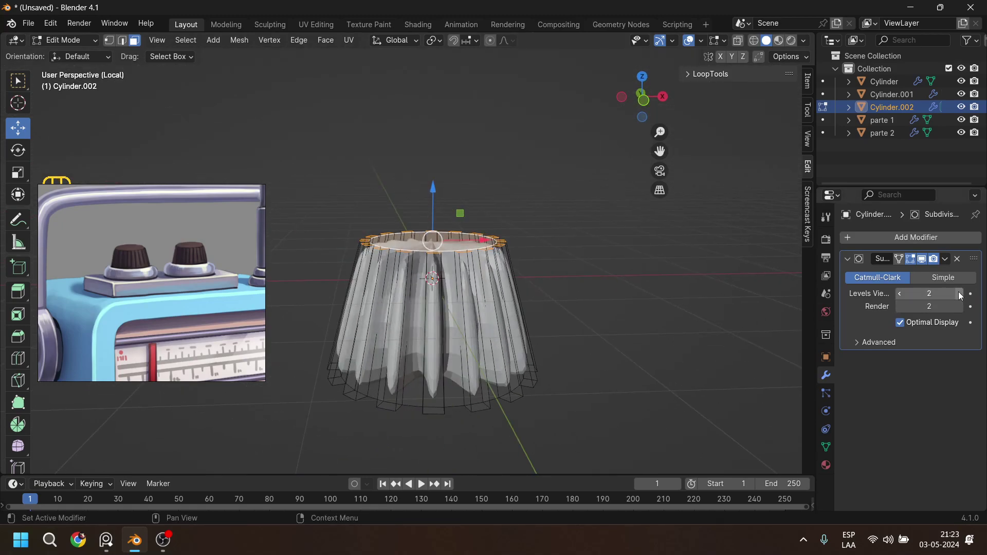
left_click(959, 293)
middle_click_drag(545, 240, 534, 263)
Add an edge loop around the ribs near the top (factor about -0.907) and another near the bottom (about -0.879).
key("ctrl+r")
left_click(418, 319)
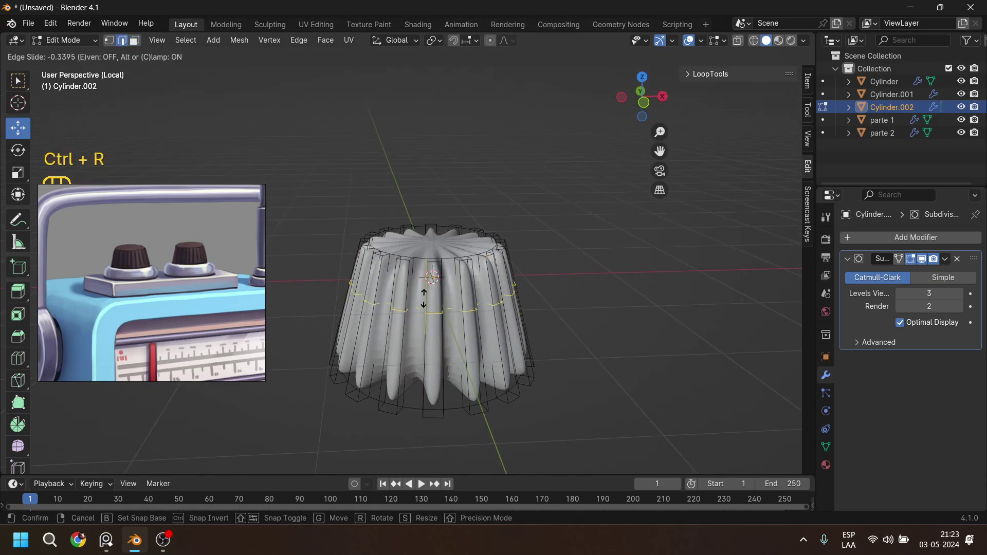
left_click(423, 277)
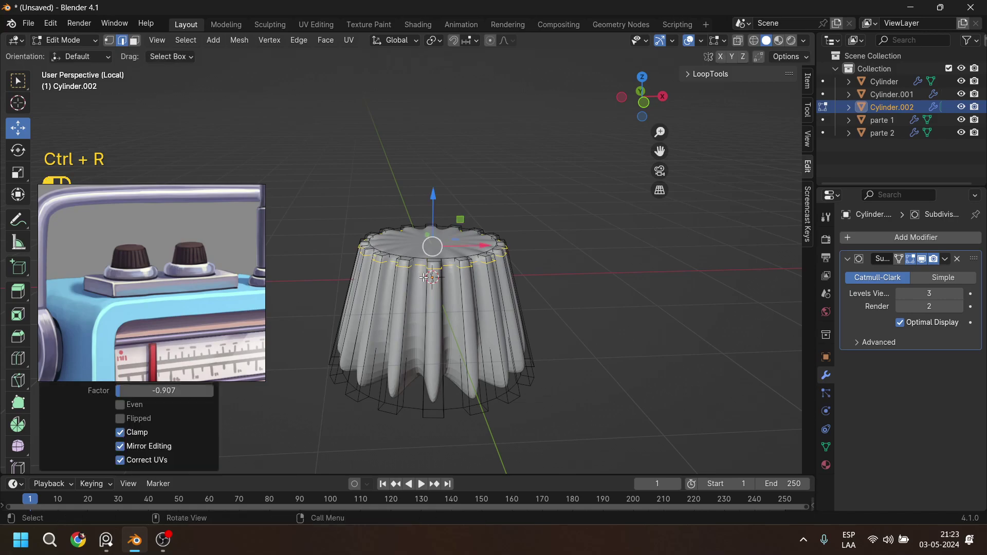
key("ctrl+r")
left_click(427, 340)
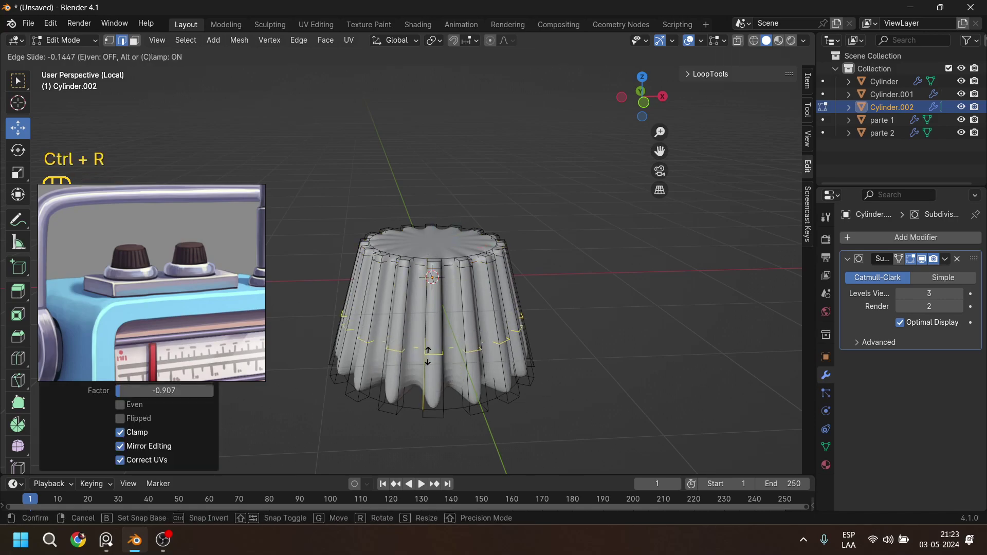
left_click(433, 397)
Add a Bevel modifier to the knob and place it above the Subdivision Surface modifier in the stack.
middle_click_drag(459, 296, 486, 307)
scroll(464, 333, "up", 3)
left_click(879, 239)
mouse_move(880, 238)
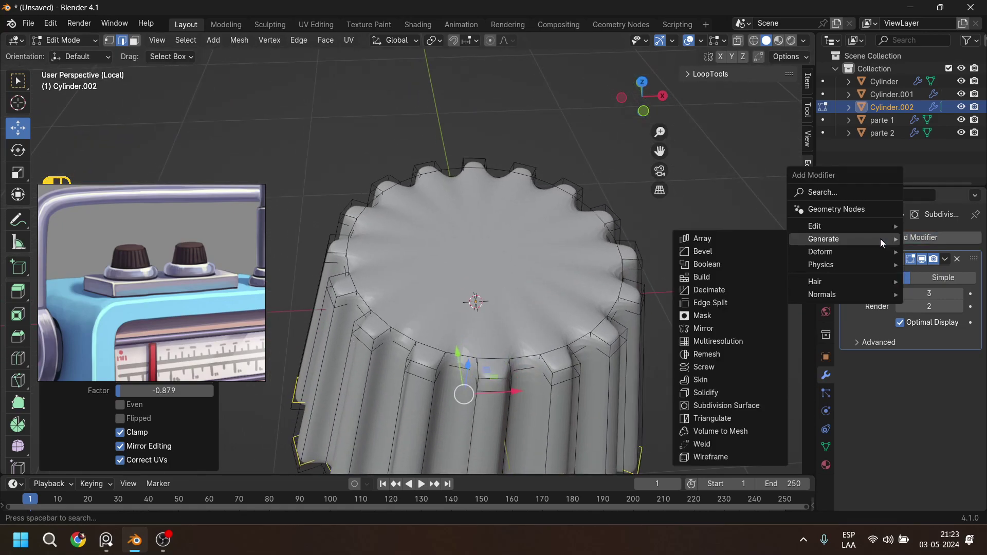
left_click(734, 252)
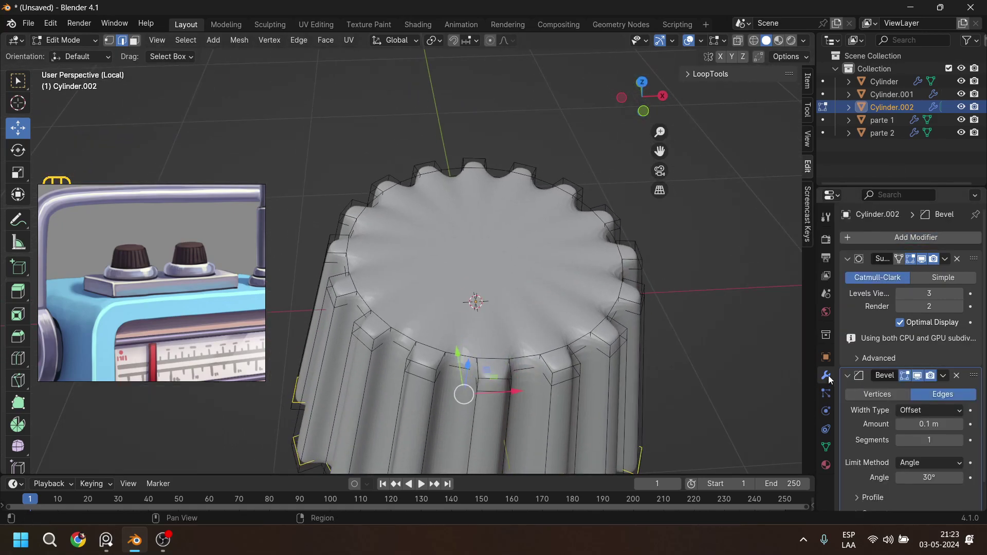
left_click_drag(973, 378, 973, 258)
middle_click_drag(654, 355, 661, 331)
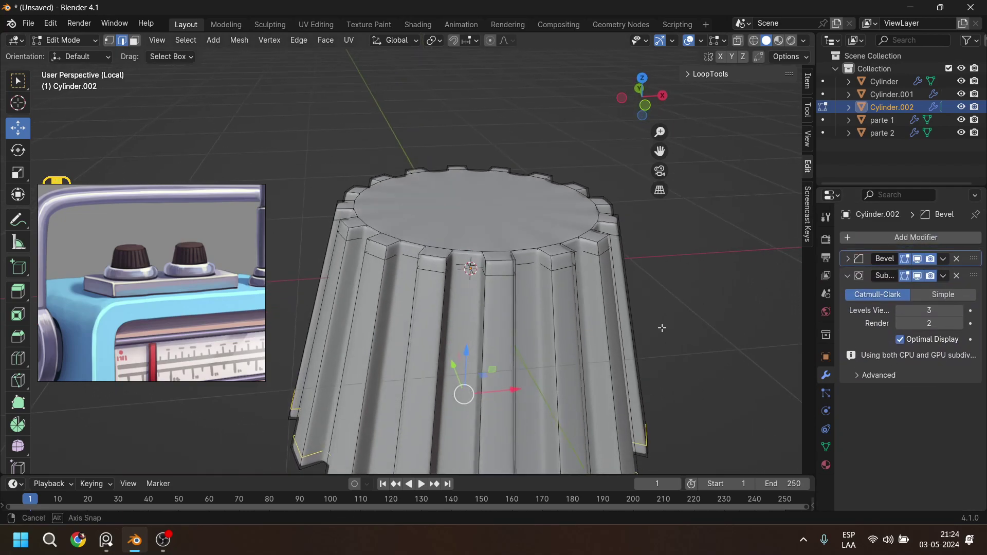
Inset the knob's top cap face by about 0.093 m.
middle_click_drag(591, 400, 576, 354)
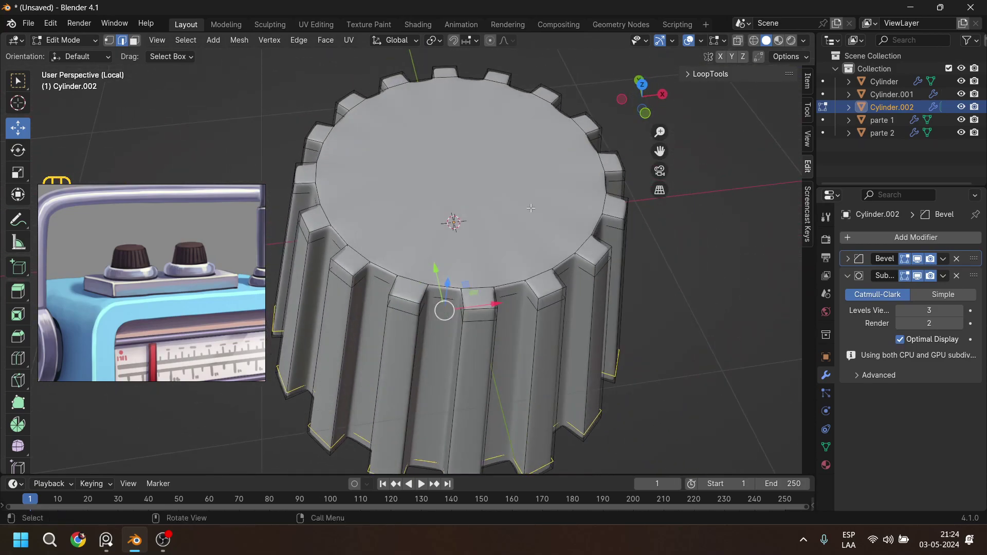
left_click(134, 40)
left_click(471, 203)
key("i")
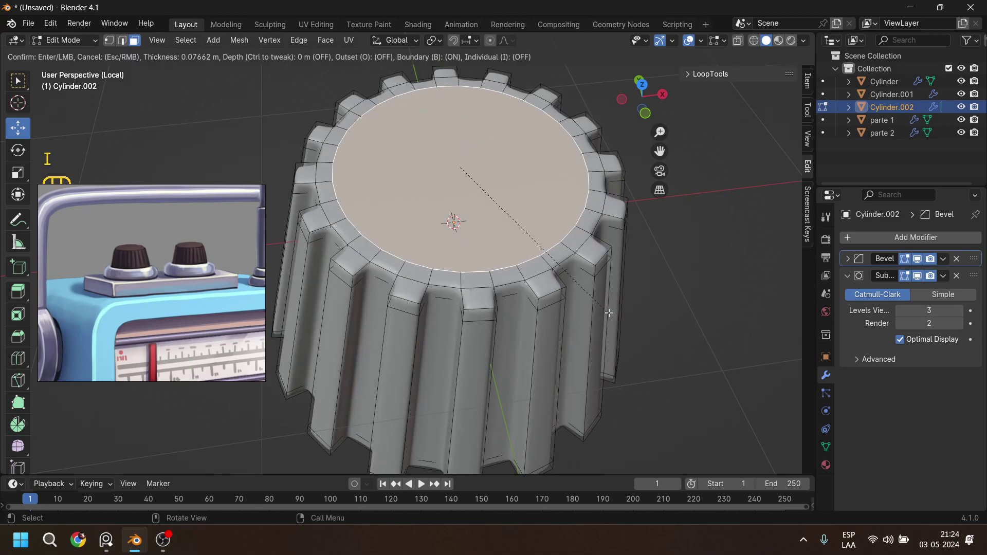
left_click(611, 307)
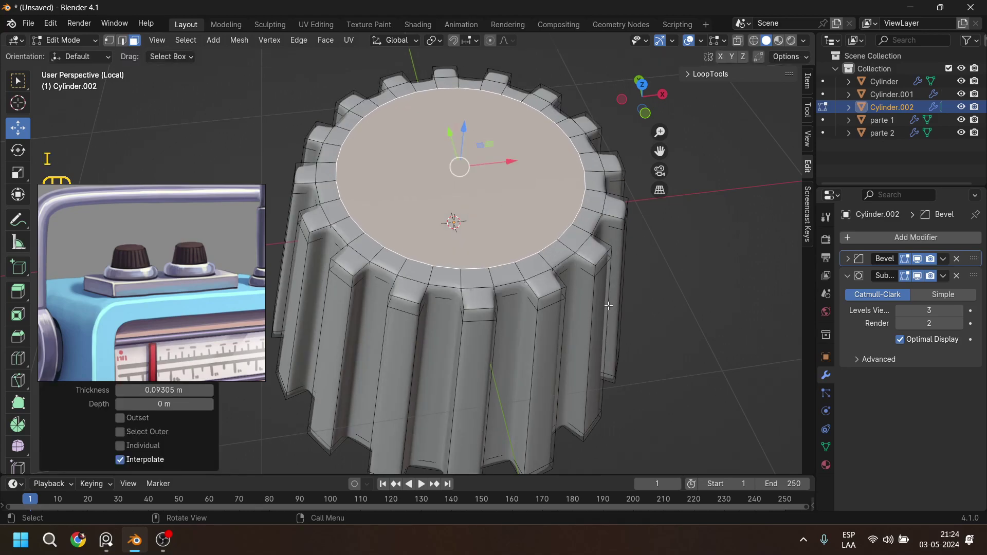
Try to select the knob's underside by growing the selection from its bottom cap face.
key("Tab")
middle_click_drag(574, 323, 491, 227)
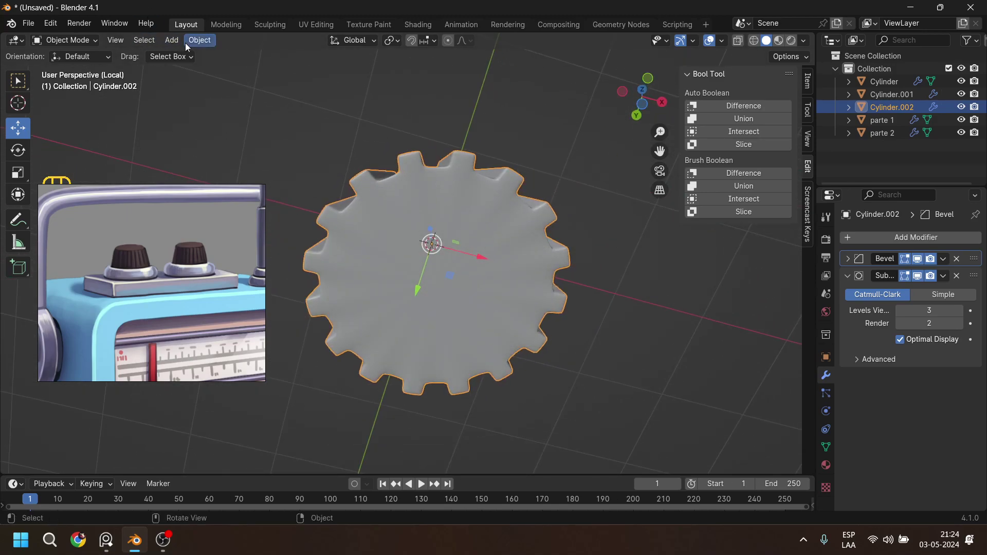
key("Tab")
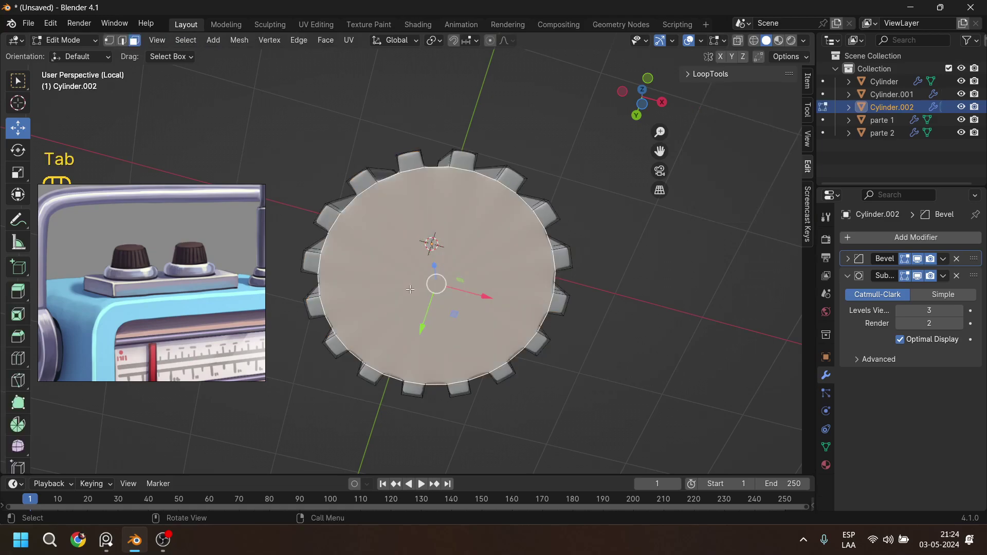
key("ctrl")
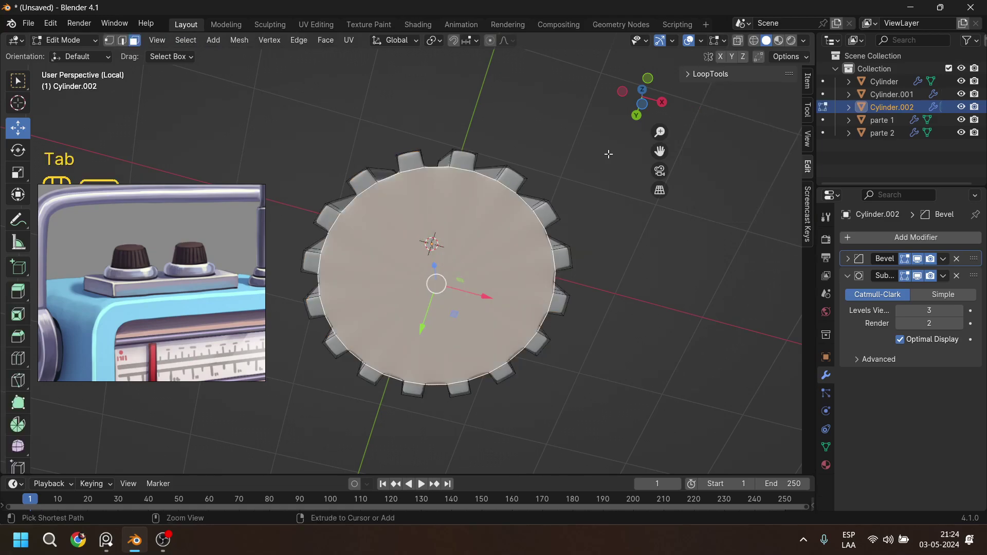
key("ctrl+KP_Add")
left_click_drag(641, 99, 572, 291)
middle_click_drag(535, 300, 547, 271, "shift")
Delete the knob's bottom cap and rib-end faces, selecting only the lowest vertices from the front with X-ray enabled.
left_click(738, 40)
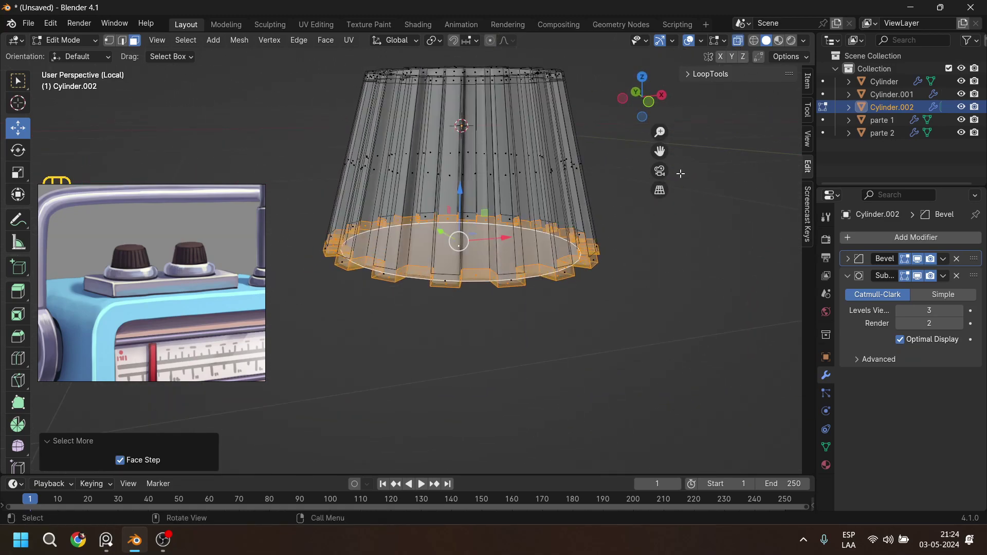
key("KP_1")
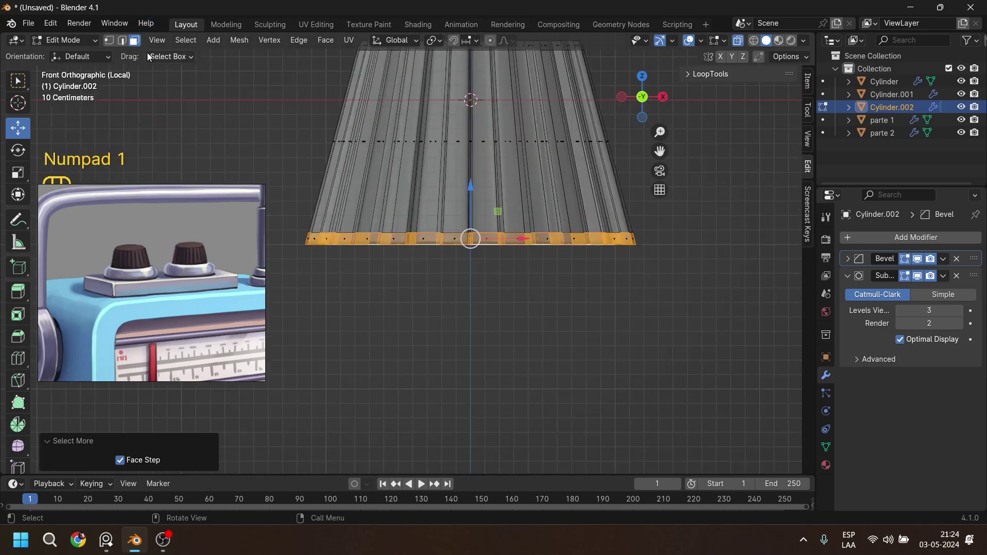
left_click(109, 40)
left_click_drag(285, 286, 657, 239)
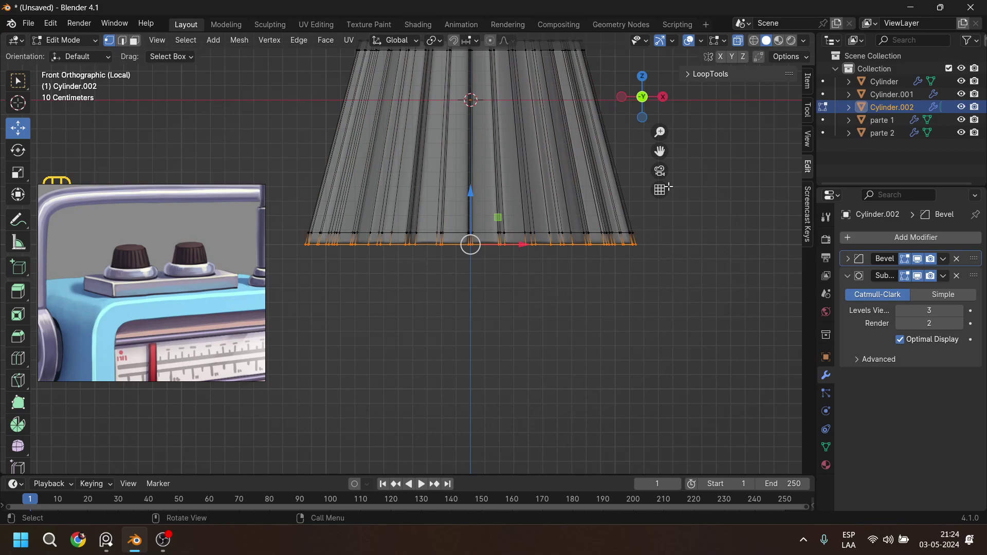
left_click(135, 41)
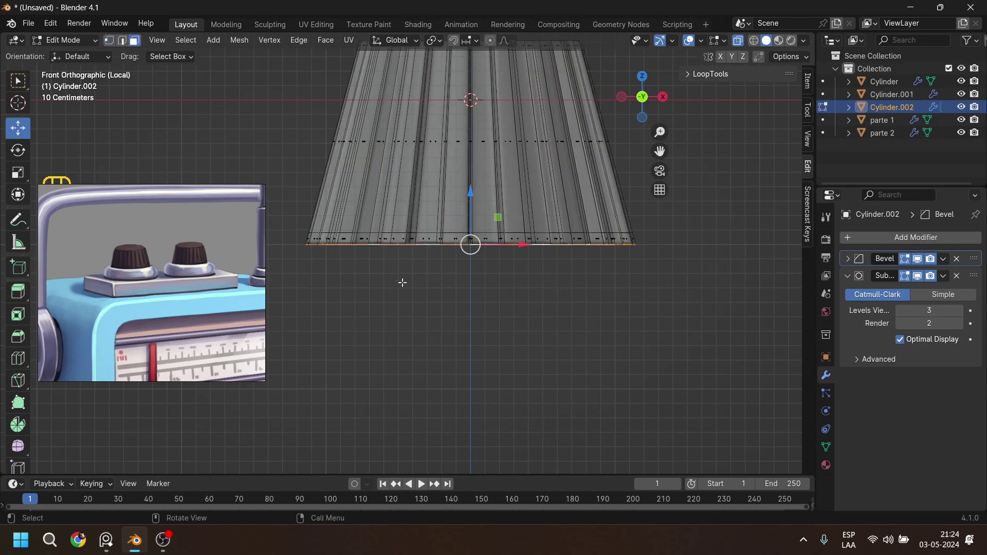
middle_click_drag(402, 282, 407, 216)
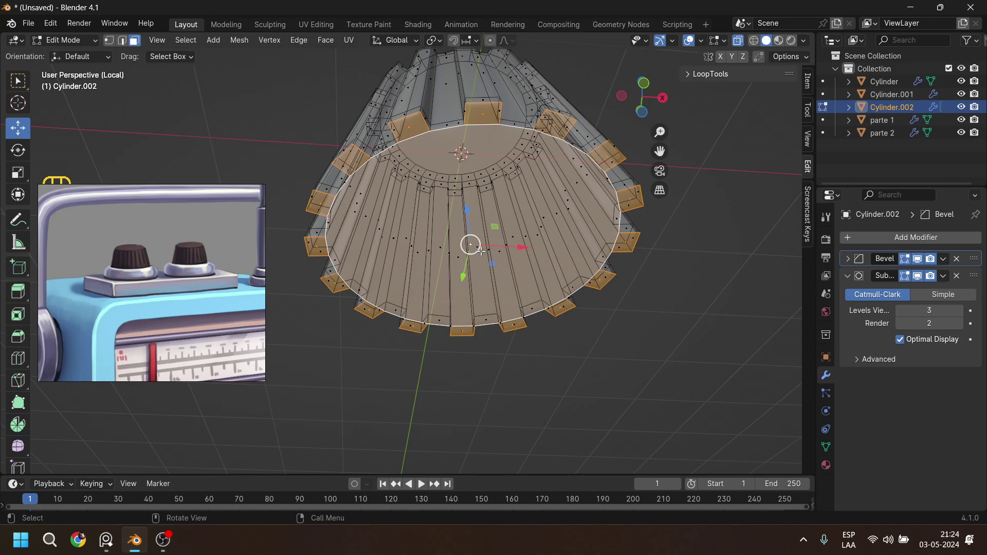
key("x")
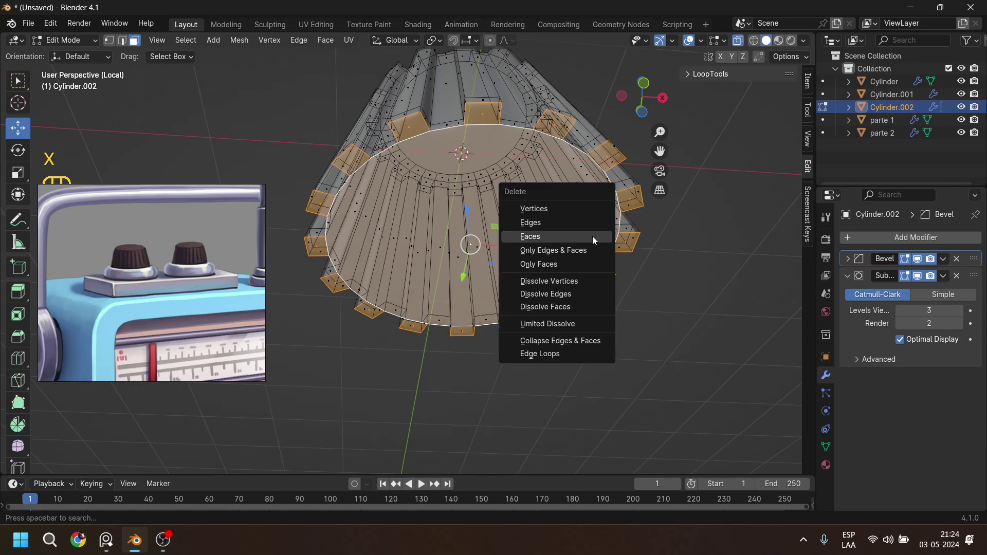
left_click(592, 236)
middle_click_drag(539, 135, 754, 72)
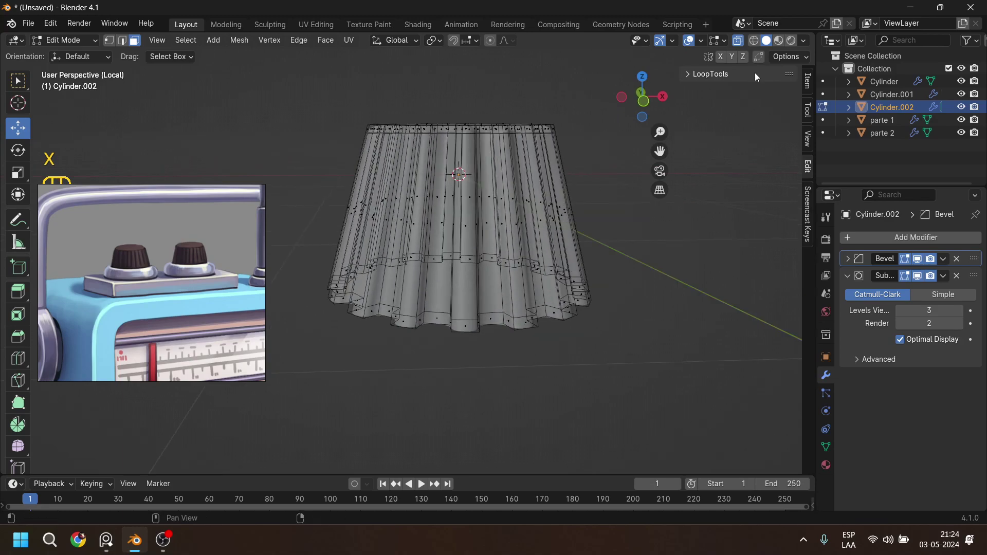
left_click(738, 41)
middle_click_drag(590, 247, 489, 282)
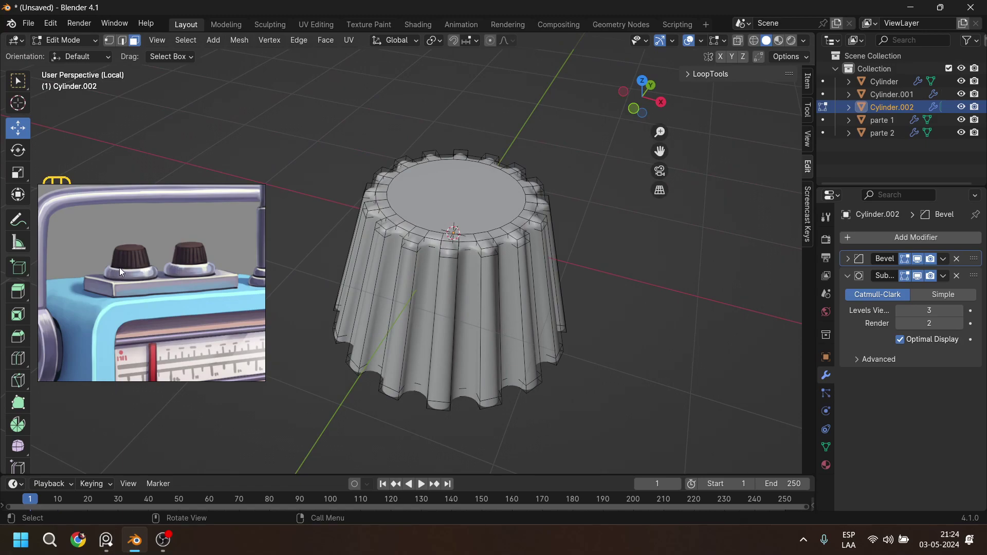
Add an edge loop around the ribs close to the knob's top edge, slid to a factor of about -0.57.
key("Tab")
middle_click_drag(540, 345, 548, 345)
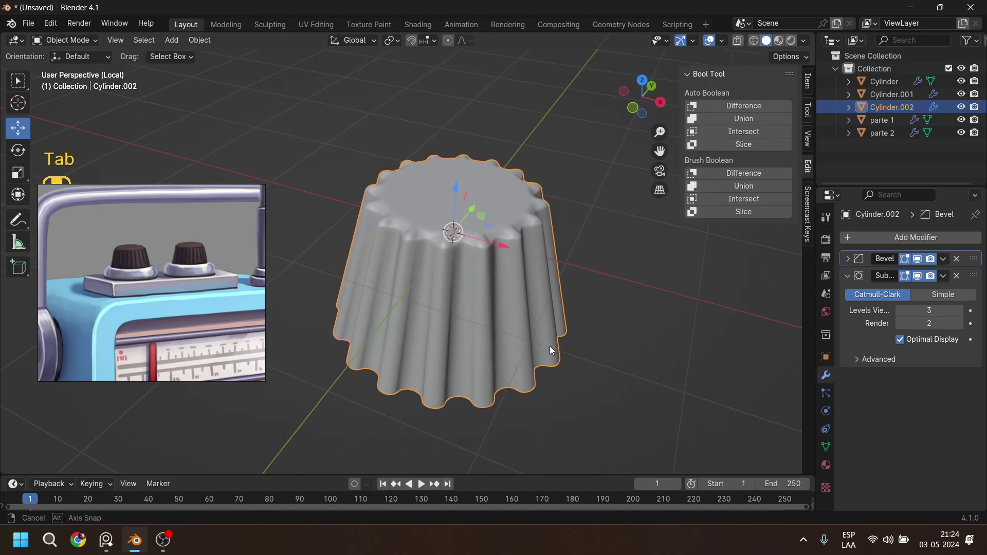
key("Tab")
scroll(456, 226, "up", 5)
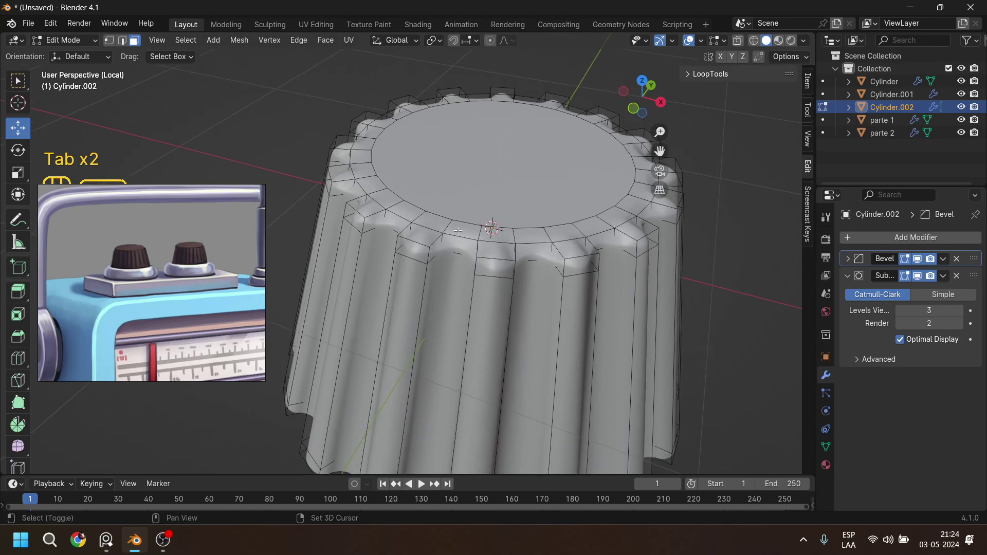
scroll(456, 226, "down", 1)
middle_click_drag(457, 247, 493, 228)
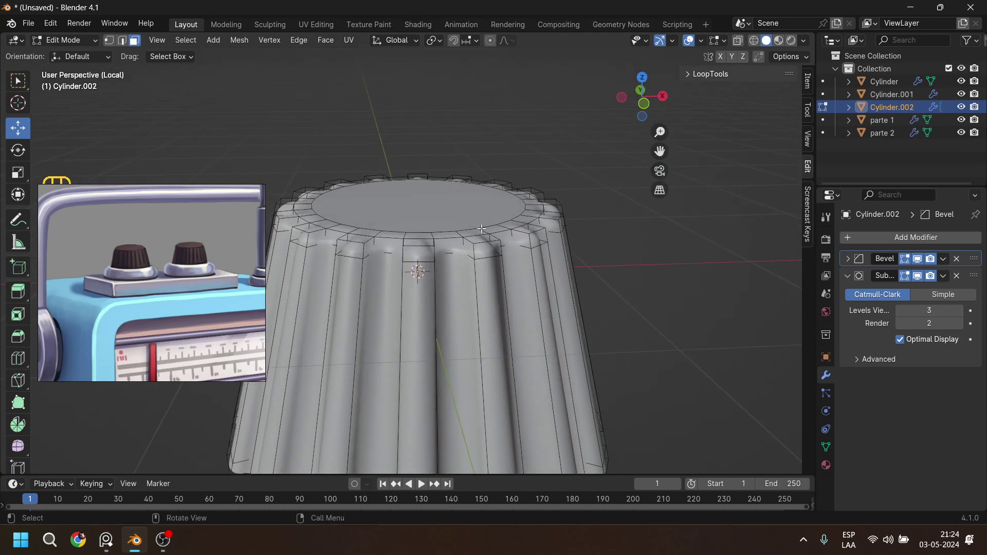
key("ctrl+r")
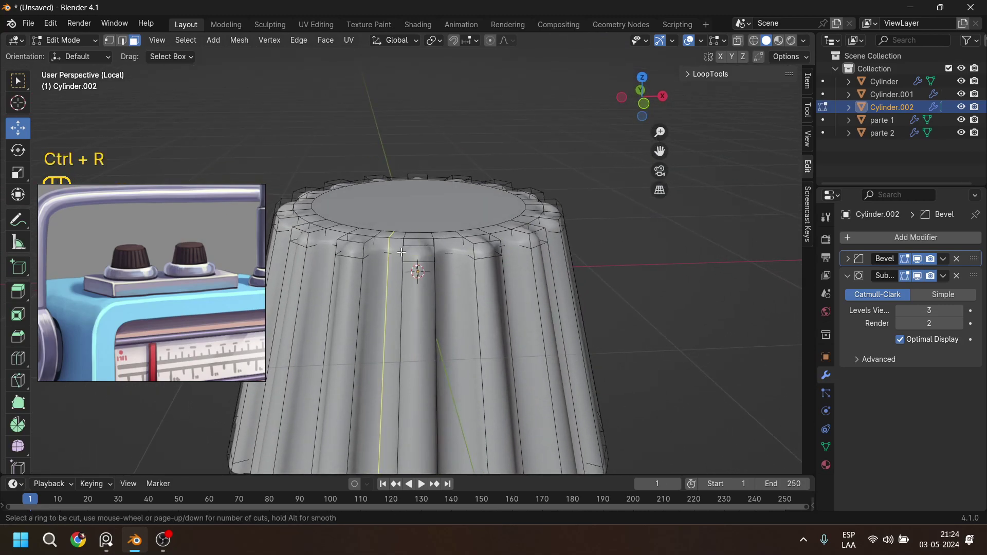
left_click(406, 252)
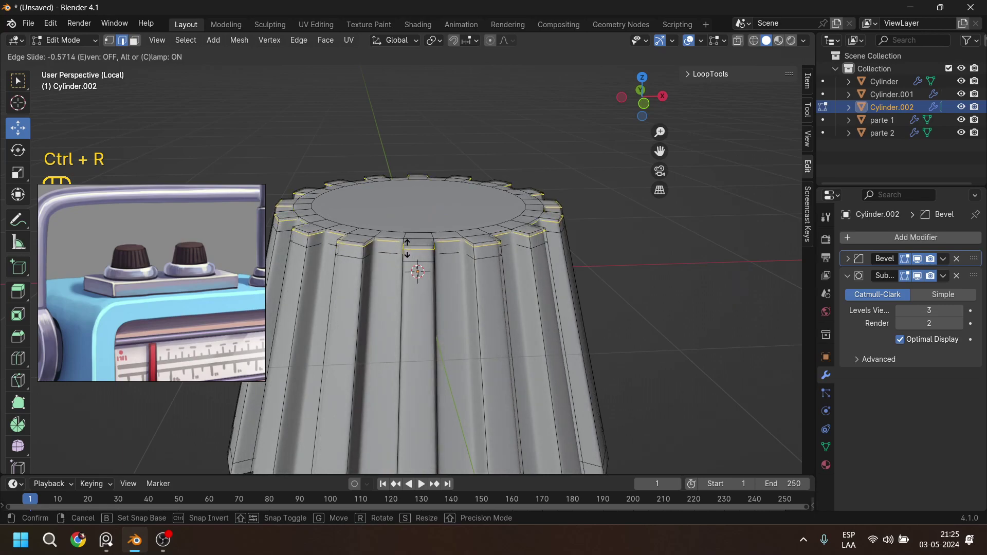
left_click(407, 247)
key("Tab")
middle_click_drag(599, 257, 338, 160)
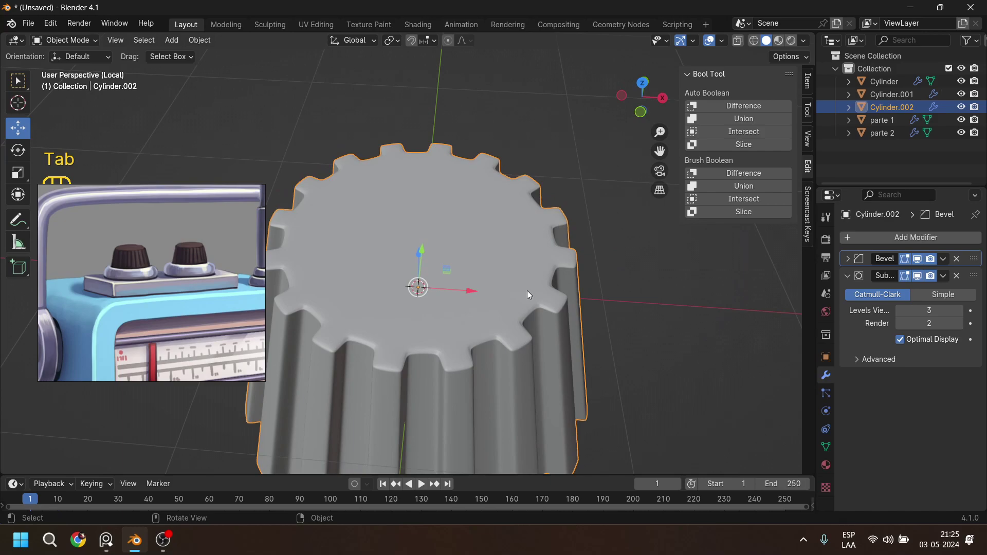
middle_click_drag(526, 291, 462, 237)
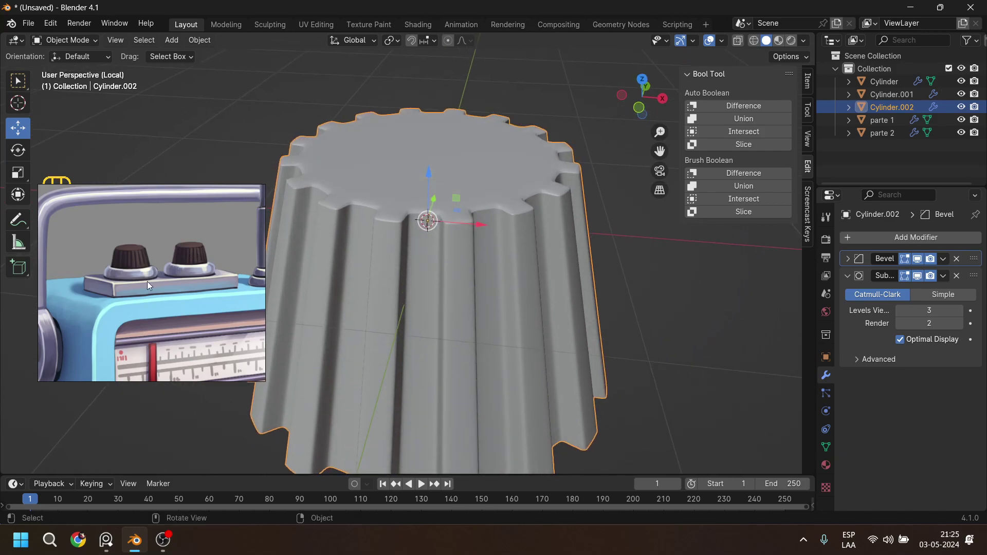
middle_click_drag(375, 255, 391, 206, "shift")
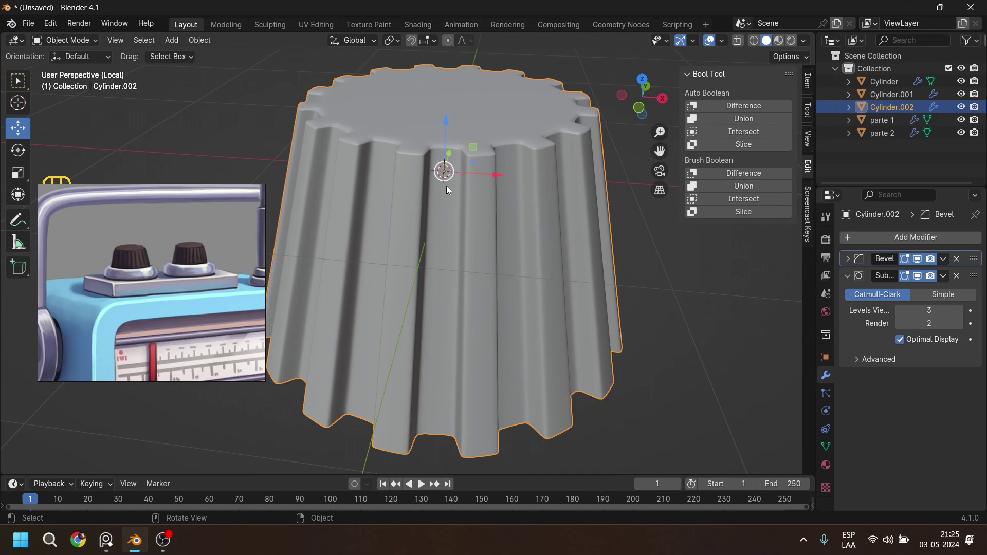
Duplicate the knob's inset top cap face and move the copy up about 0.294 m along Z.
key("Tab")
middle_click_drag(446, 186, 400, 120)
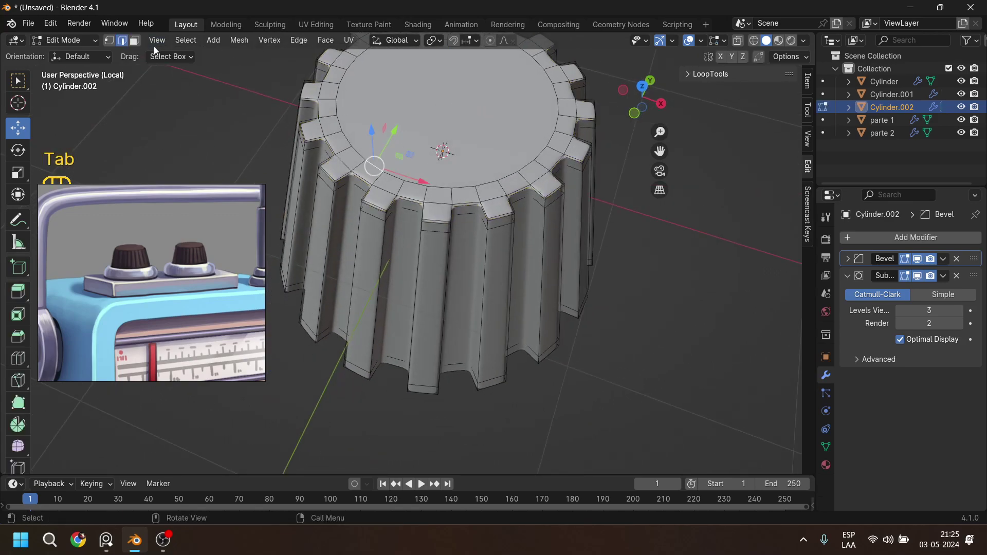
left_click(133, 40)
left_click(514, 154)
middle_click_drag(514, 154, 526, 297)
key("shift")
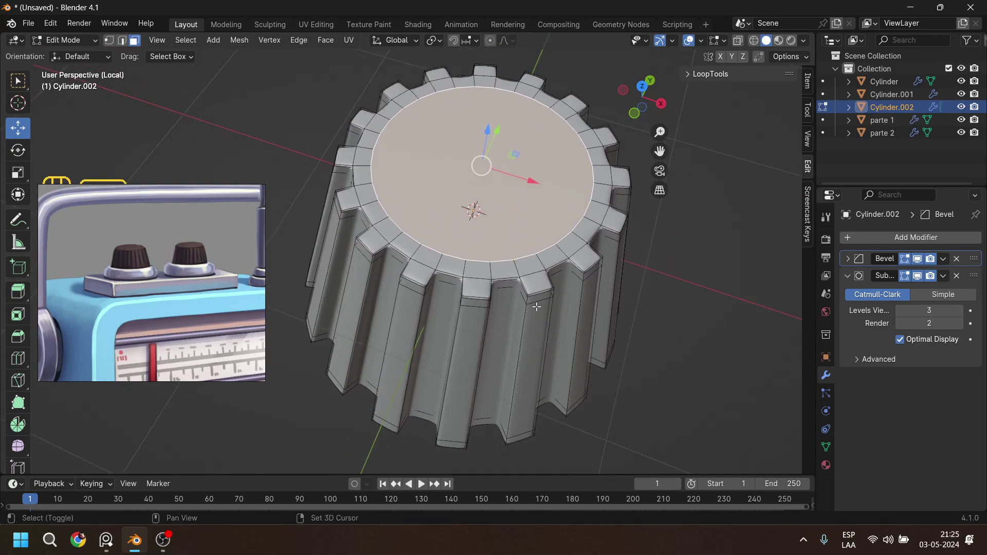
key("shift+d")
key("z")
left_click(501, 286)
Enlarge the duplicated disc until wider than the ribs and lower it by about 1.674 m and another 0.086 m, just below the knob.
middle_click_drag(501, 285, 505, 215)
key("s")
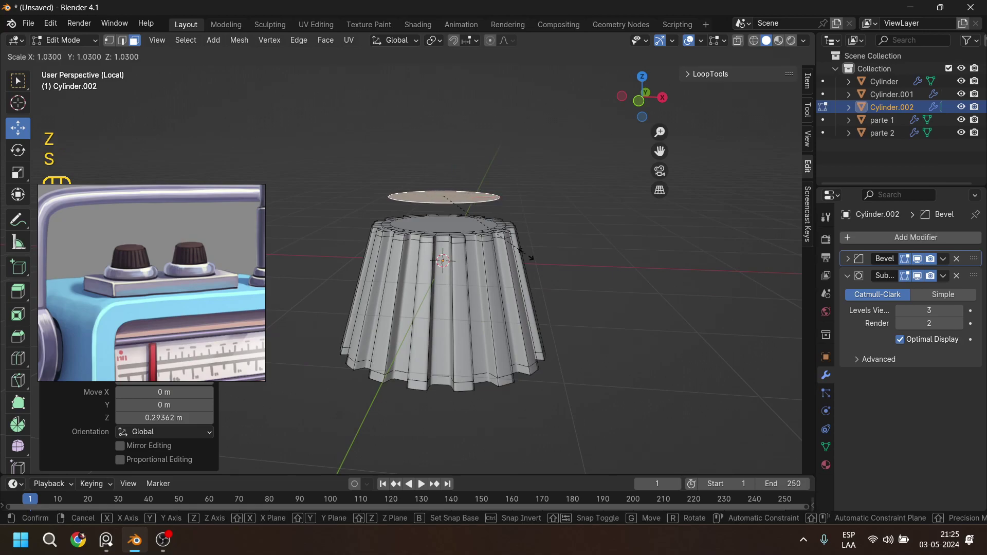
left_click(606, 283)
left_click_drag(443, 143, 566, 338)
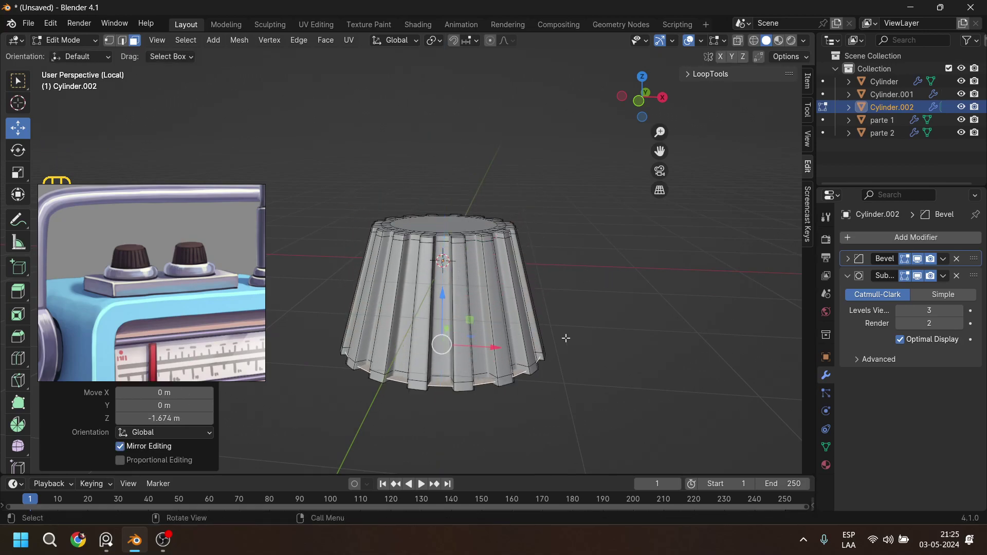
key("s")
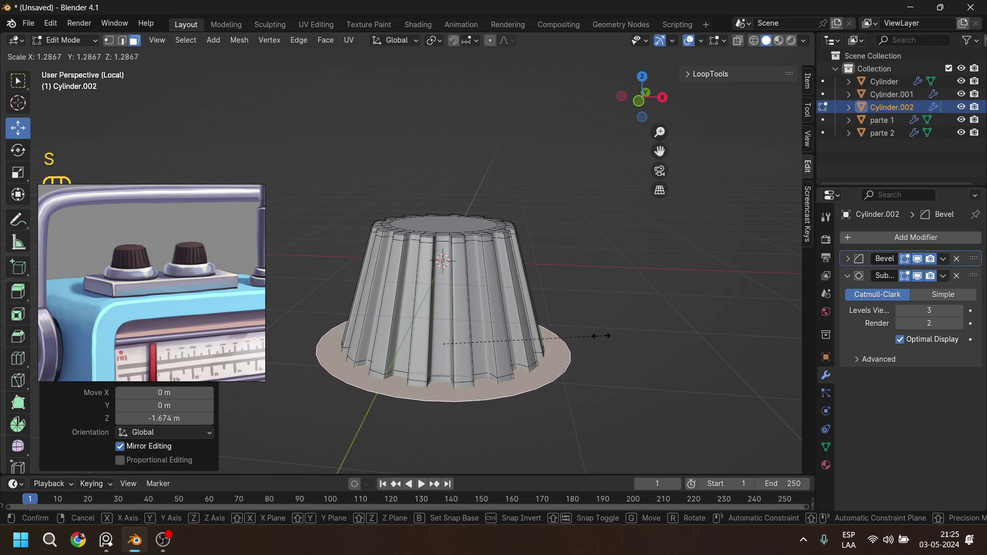
left_click(609, 337)
left_click_drag(448, 297, 509, 321)
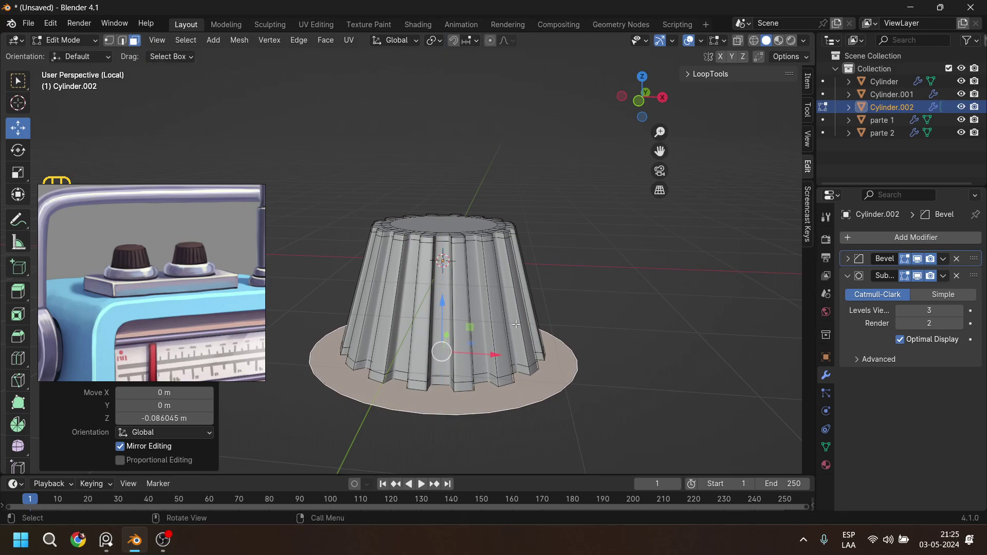
Extrude the disc upward about 0.355 m to form the knob's base ring.
key("e")
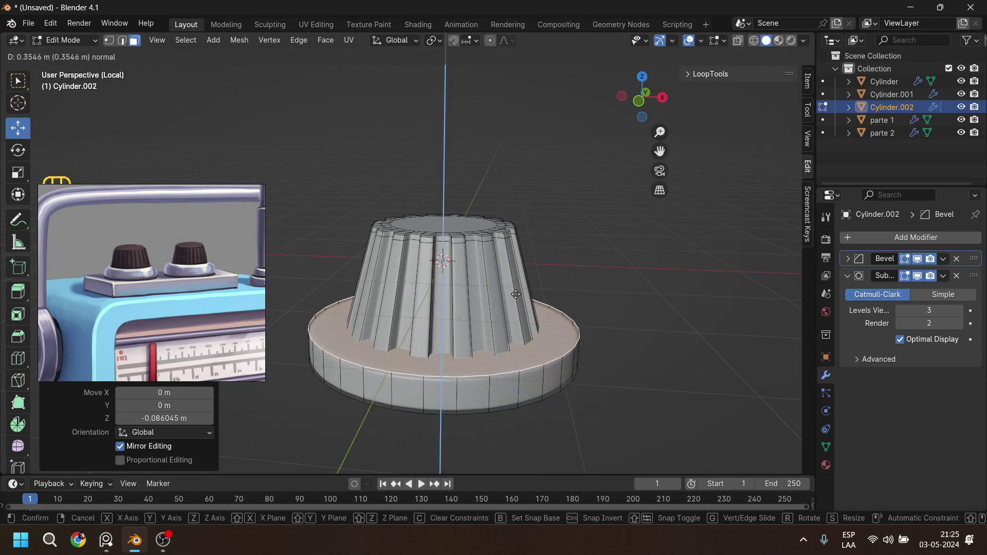
left_click(516, 307)
middle_click_drag(515, 307, 339, 324)
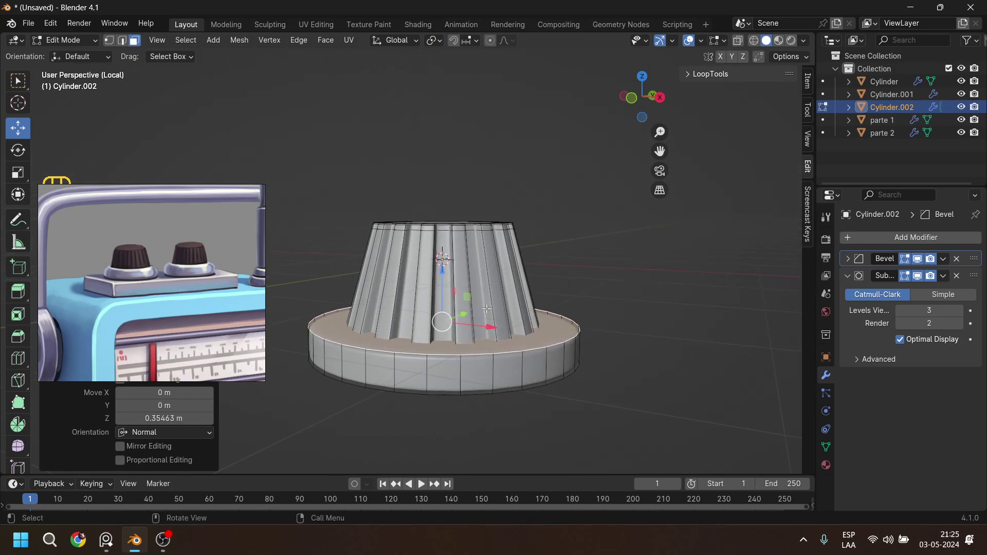
Bevel the base ring's upper rim by about 0.246 m with 4 segments.
key("ctrl+b")
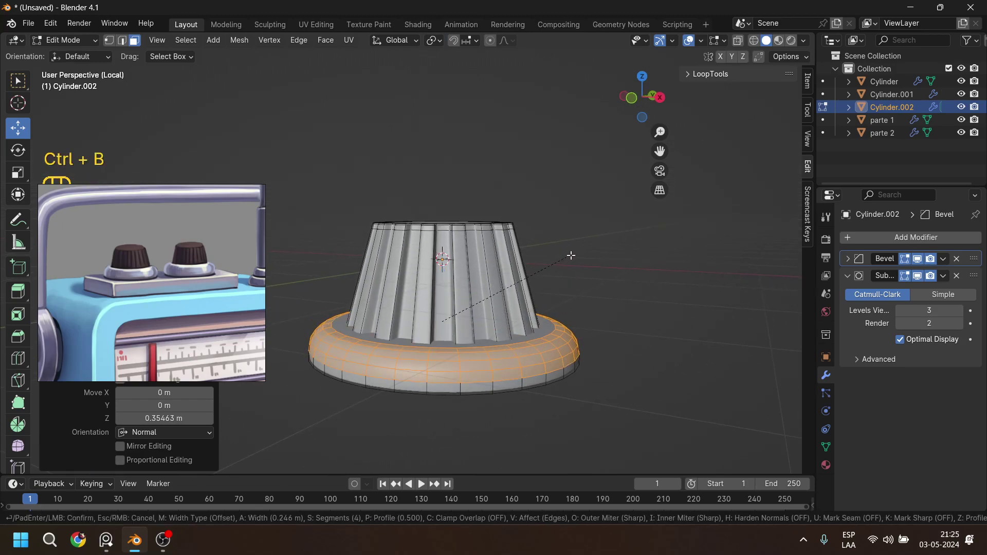
left_click(570, 256)
key("Tab")
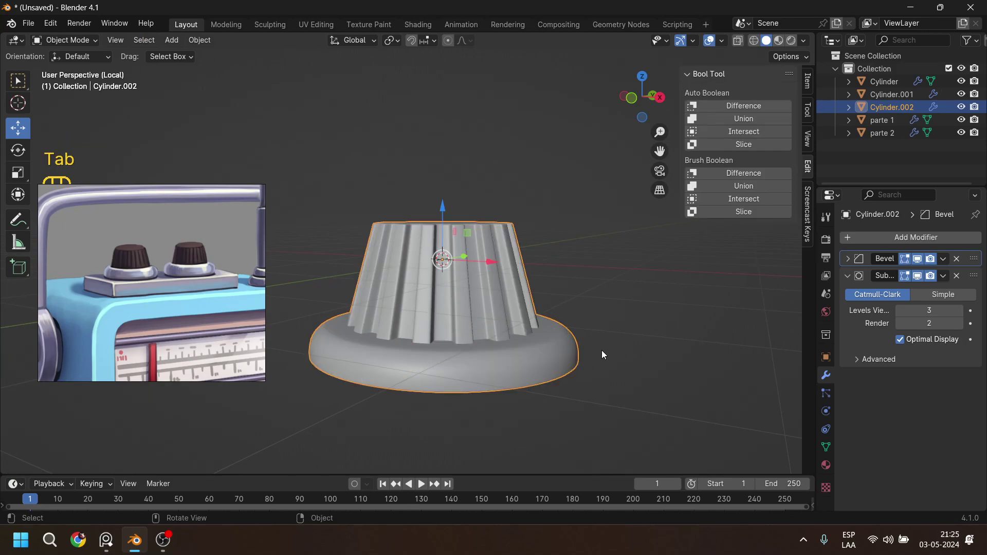
scroll(601, 350, "down", 3)
middle_click_drag(512, 282, 480, 295)
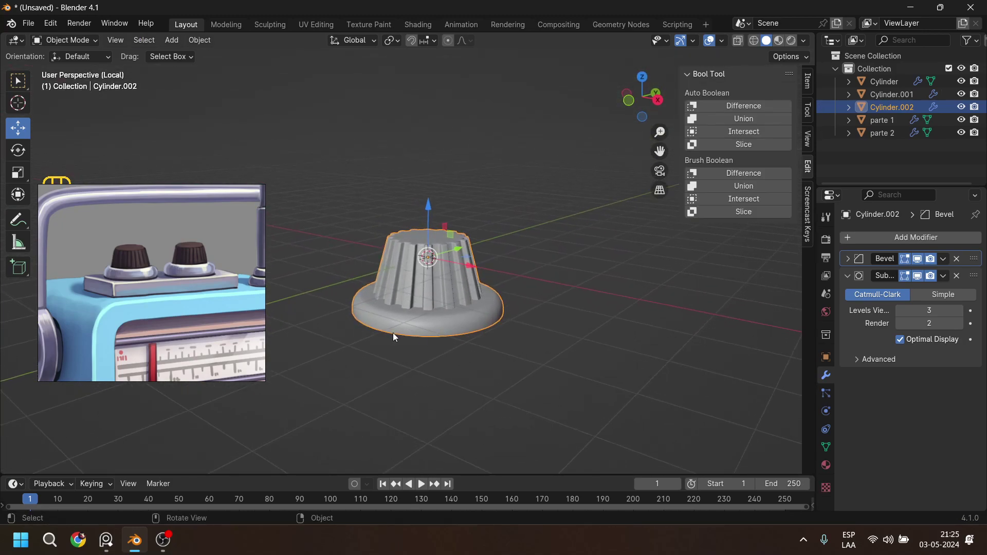
Bevel the bottom rim of the knob's base by about 0.083 m with 2 segments.
key("Tab")
scroll(440, 348, "up", 4)
middle_click_drag(440, 347, 427, 279)
left_click(436, 306)
key("ctrl+b")
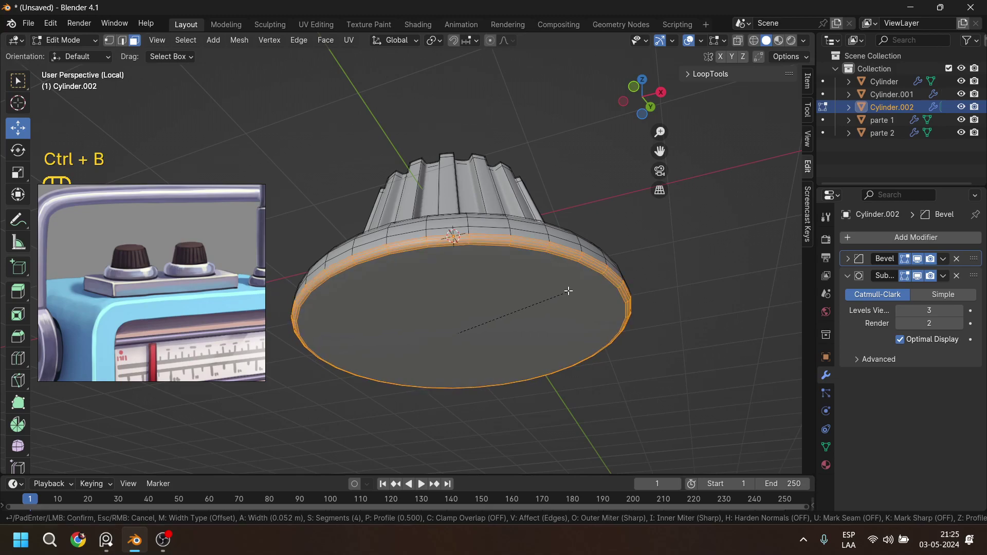
scroll(567, 291, "down", 2)
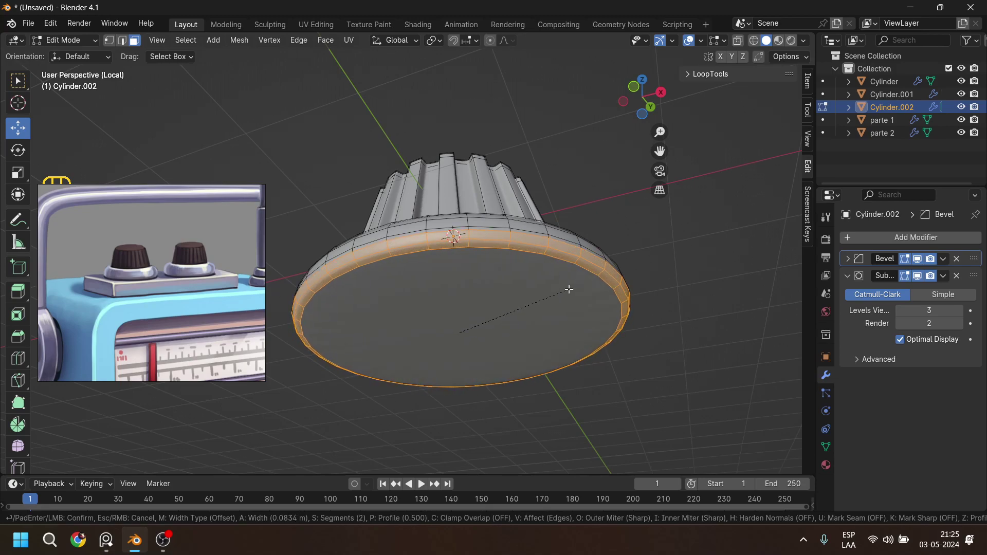
left_click(568, 290)
key("Tab")
middle_click_drag(555, 280, 427, 298)
scroll(465, 270, "down", 2)
Duplicate the whole knob with its base ring and place the copy about 3.334 m away along the X axis.
key("Tab")
scroll(427, 293, "down", 2)
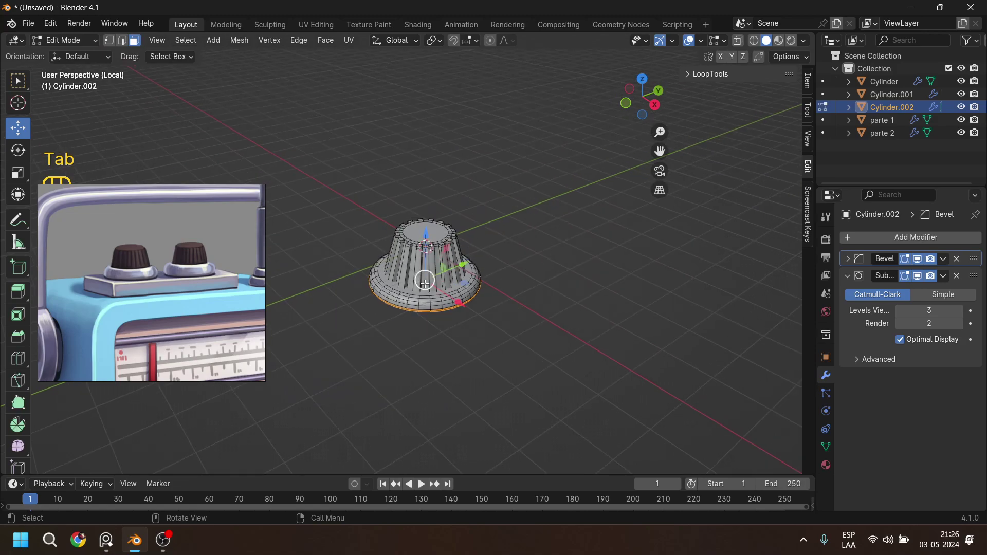
key("KP_1")
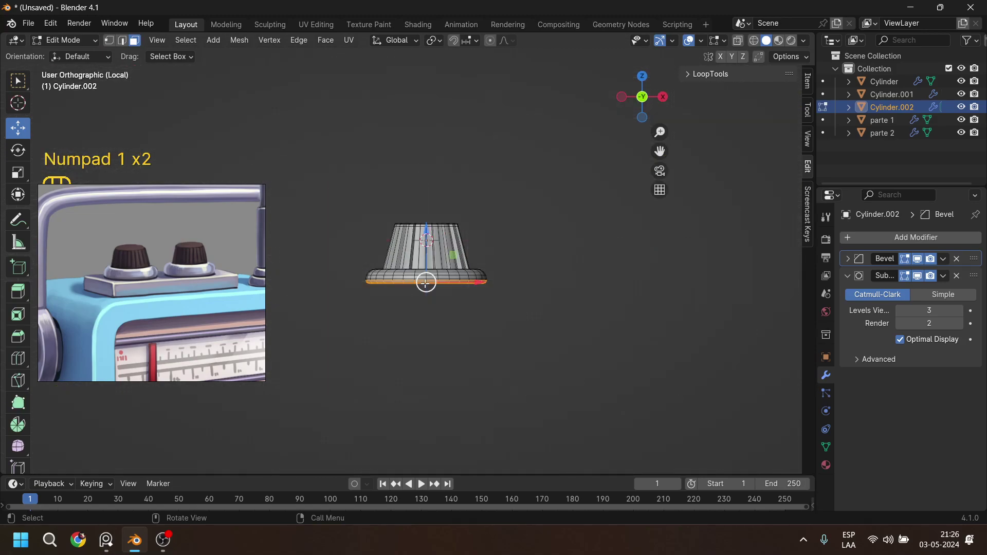
key("a")
middle_click_drag(435, 270, 445, 314)
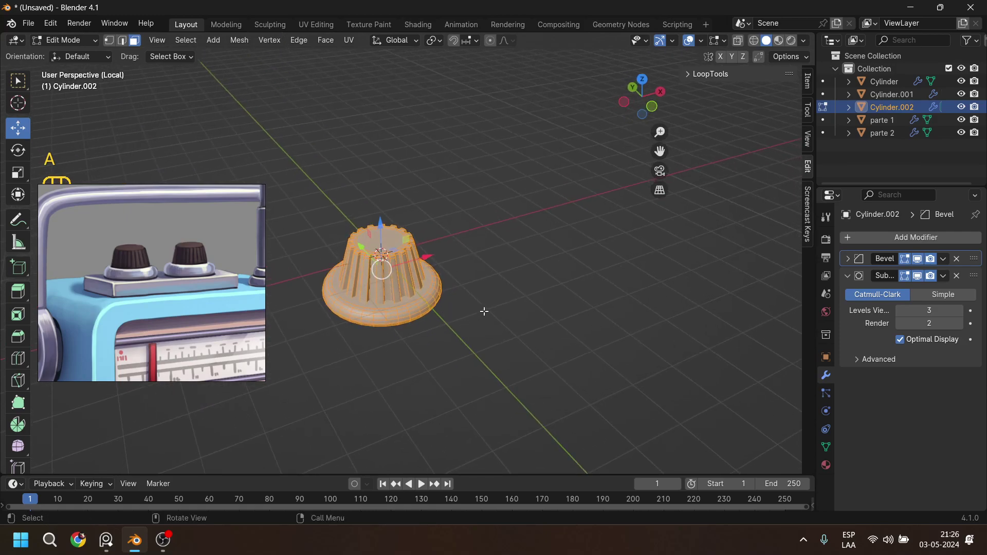
key("shift+d")
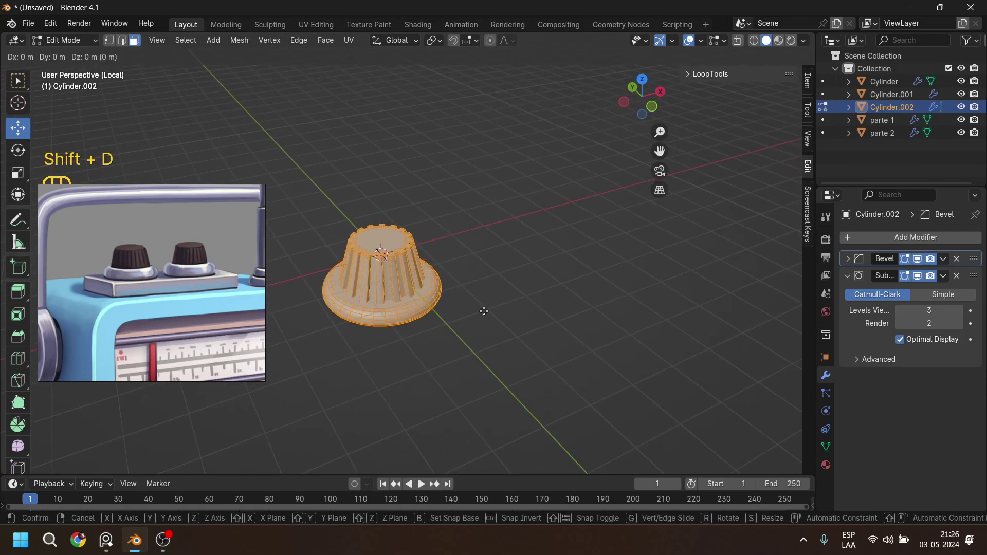
key("x")
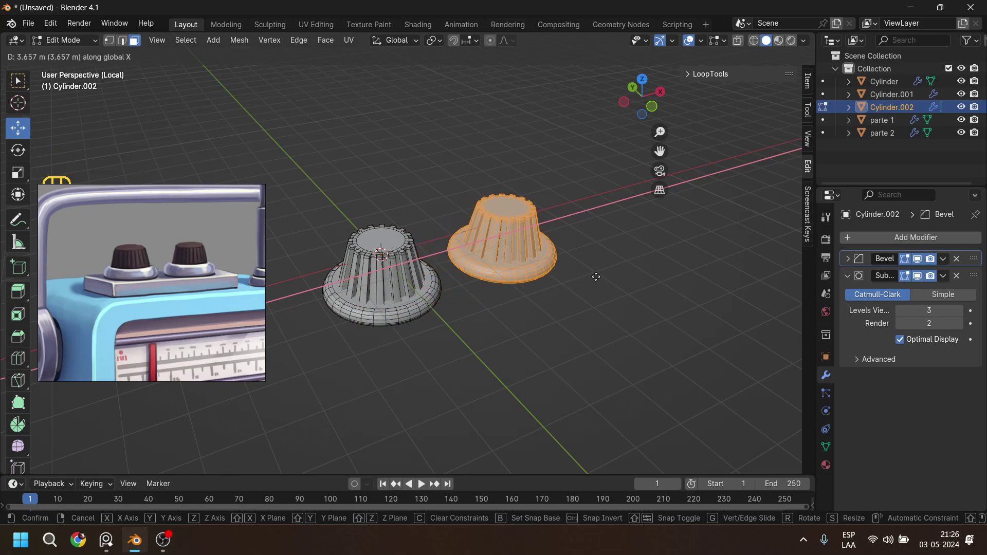
left_click(595, 277)
middle_click_drag(479, 338, 505, 317, "ctrl")
scroll(534, 335, "down", 1)
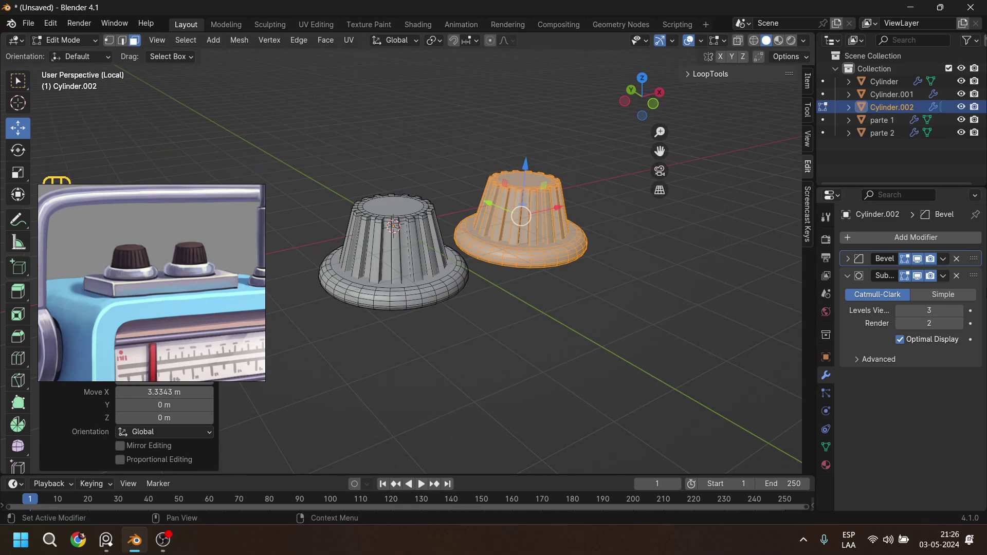
Add a cube to the mesh and lower it about 1.28 m along Z through the first knob's base.
left_click(846, 275)
key("shift+a")
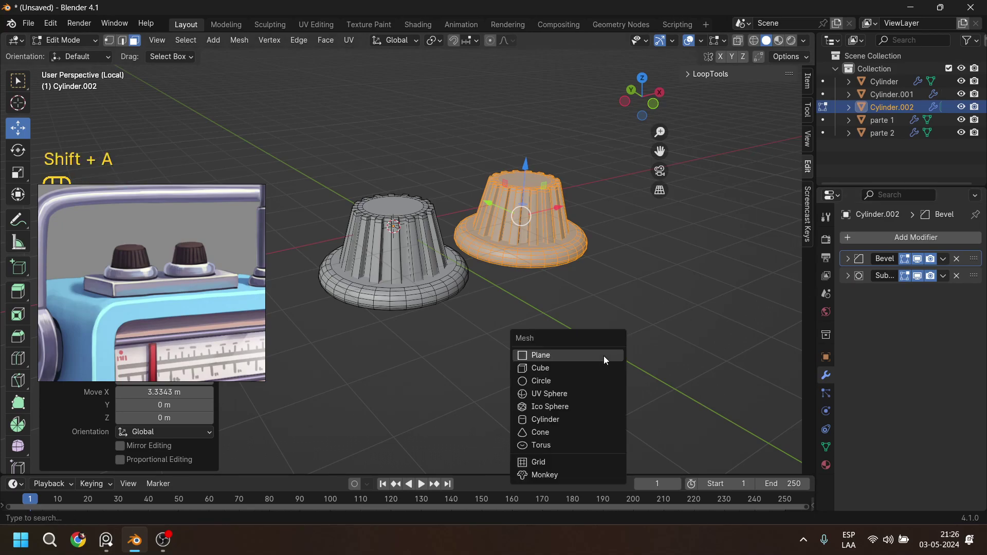
left_click(606, 368)
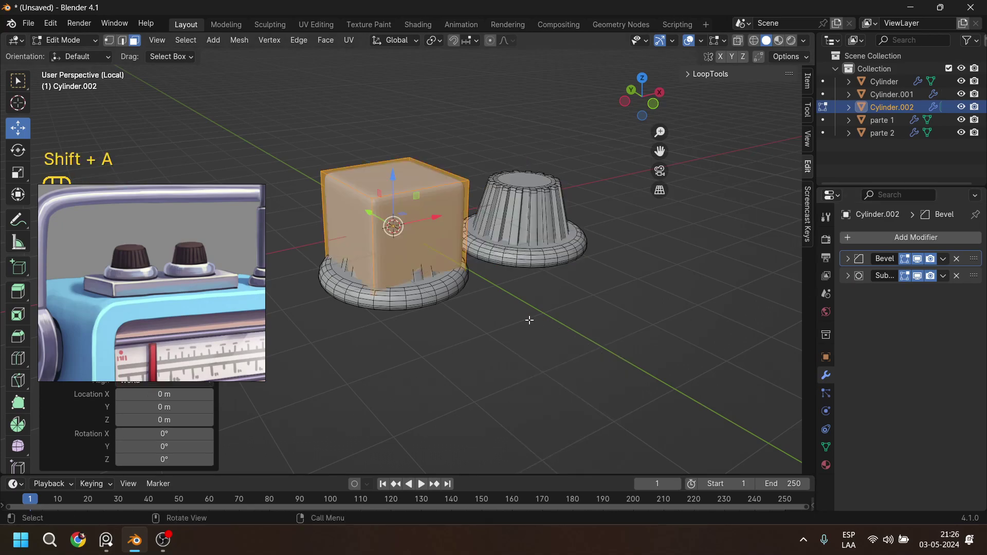
left_click_drag(395, 176, 447, 313)
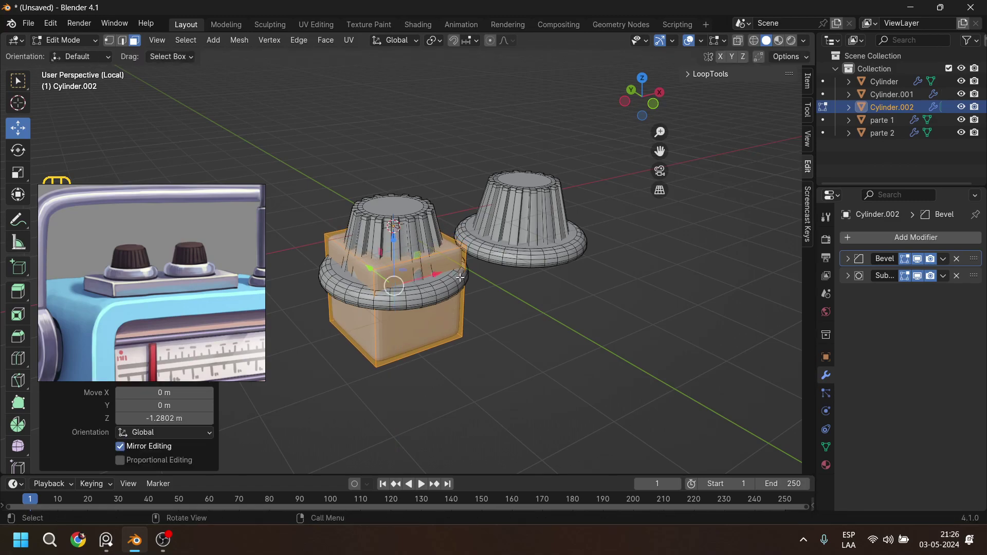
Stretch the cube along X by a factor of about 2.557 and shift it about 1.716 m along X, centred between the knobs.
key("s")
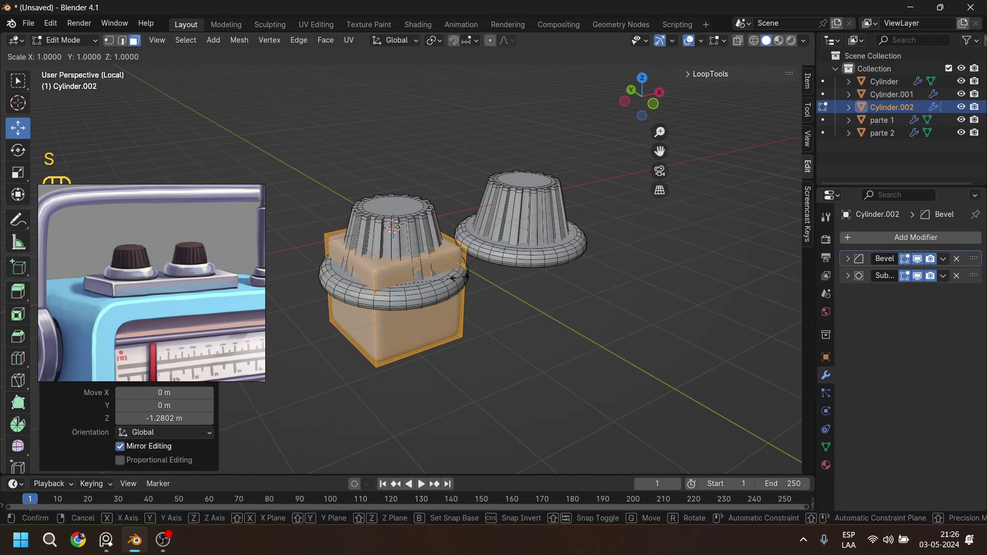
key("x")
left_click(543, 262)
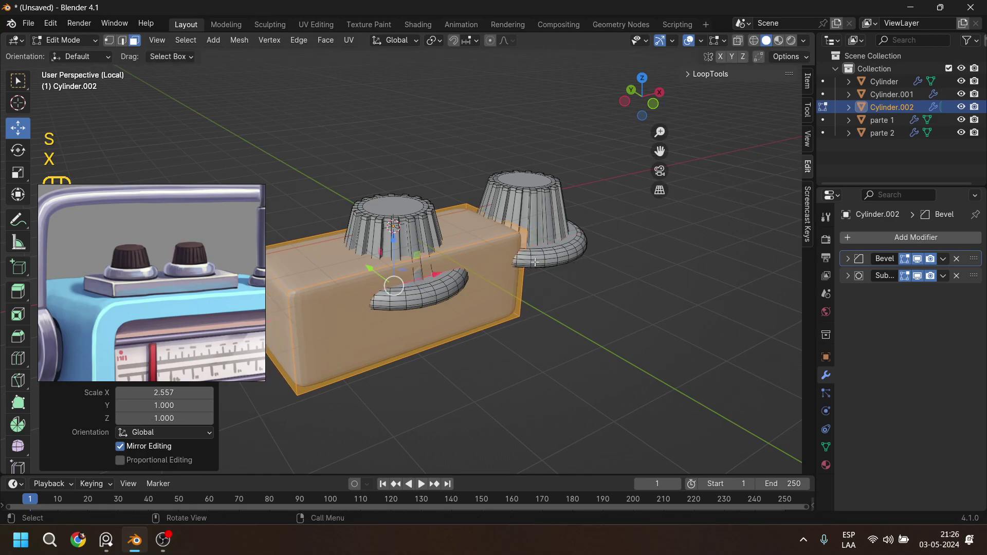
left_click_drag(437, 273, 517, 262)
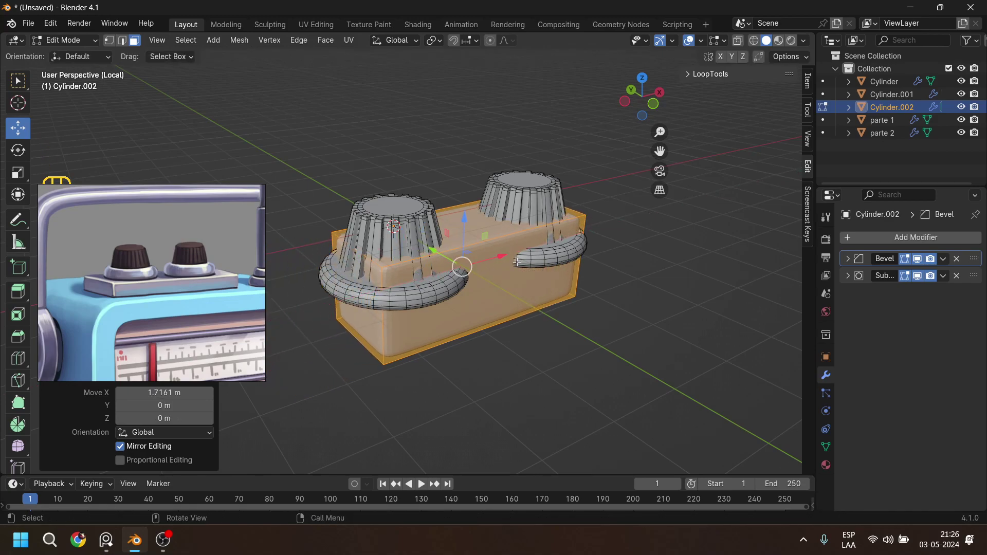
Widen the block beyond both knob bases, scaling it by about 1.358 along X and 1.706 along Y.
key("KP_7")
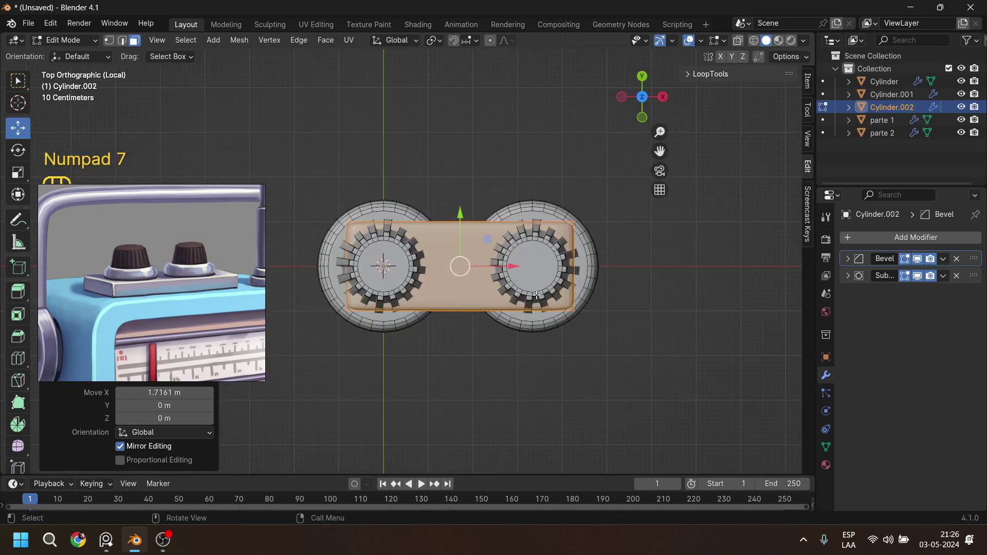
key("s")
key("x")
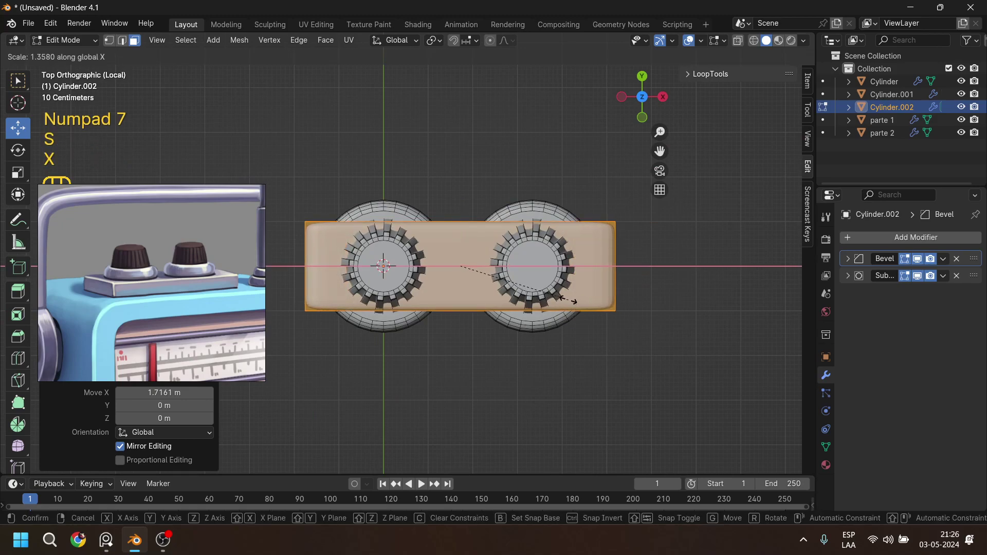
left_click(568, 300)
key("s")
key("y")
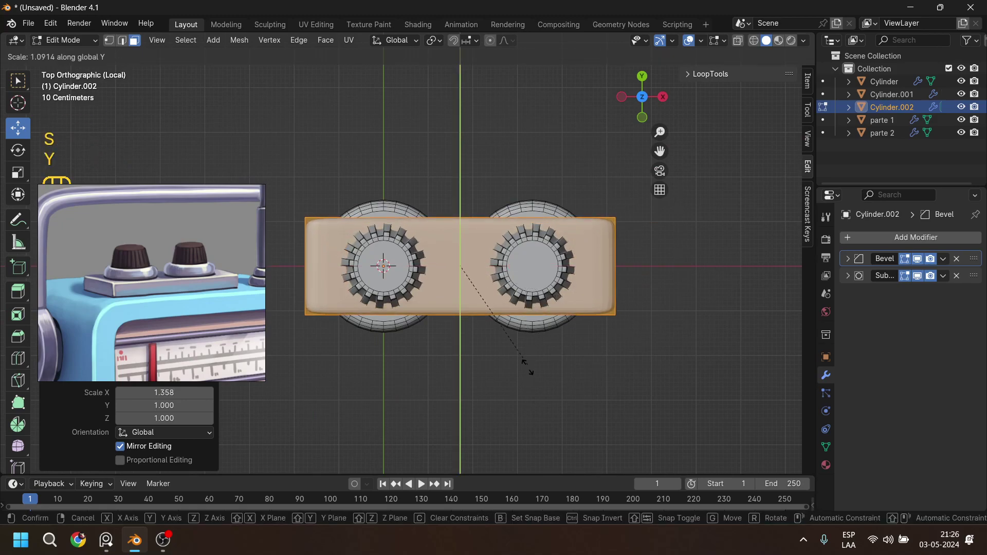
left_click(520, 440)
Flatten the block into a thin plate under the knobs by scaling it to about 0.253 along Z.
middle_click_drag(520, 441, 498, 251)
key("s")
key("z")
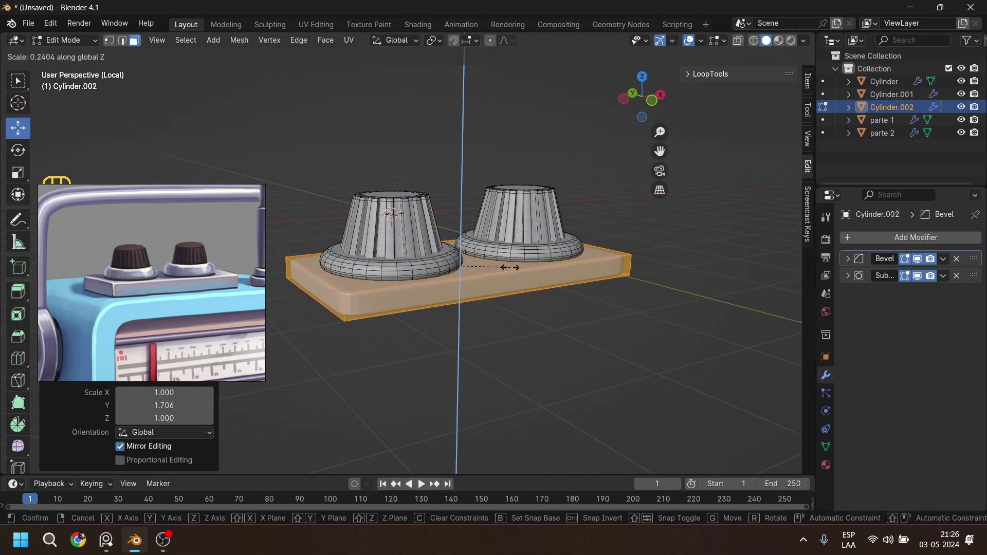
left_click(512, 268)
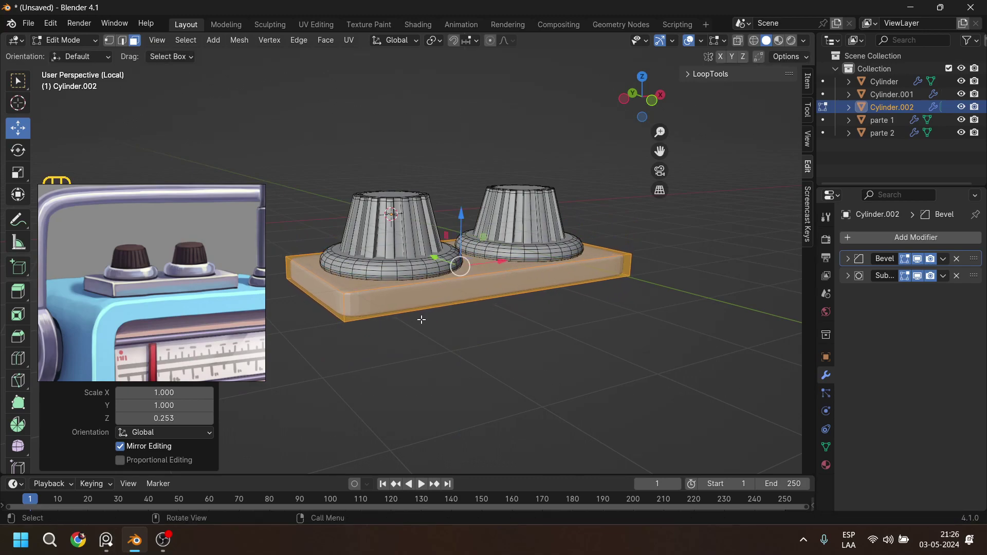
Select the plate's short end face beside the original knob.
scroll(421, 319, "up", 5)
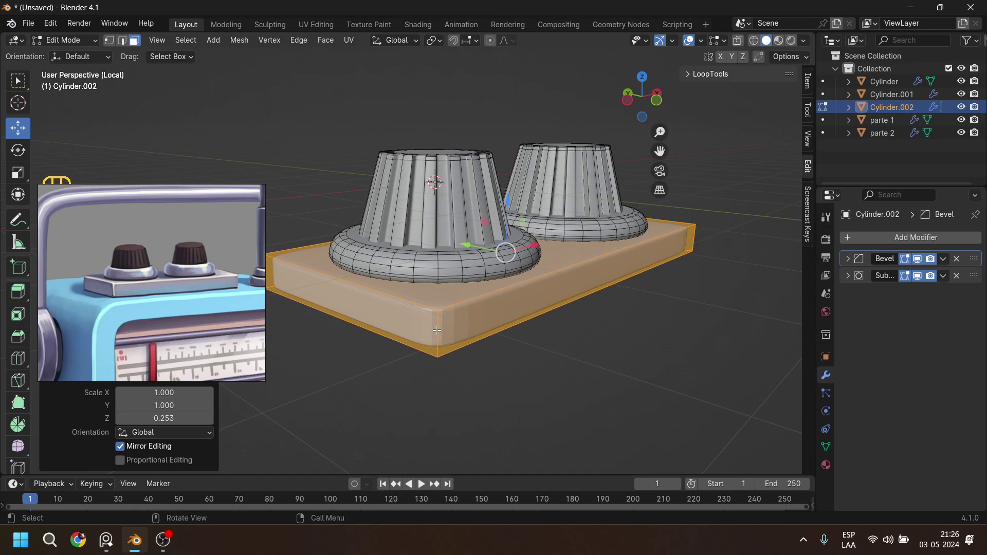
left_click(437, 329)
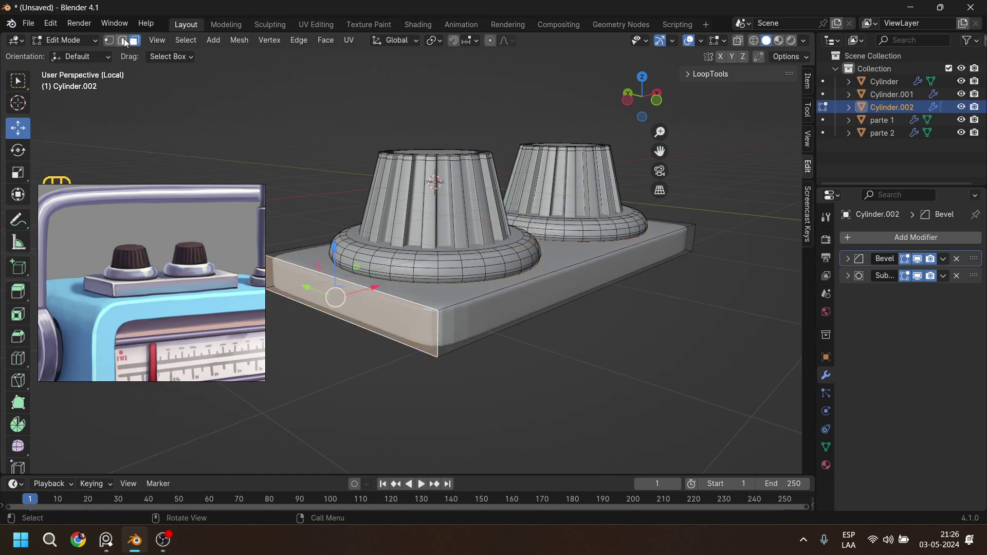
In edge selection mode, add a centred crosswise loop cut to the knob base plate between the two knobs.
left_click(123, 40)
middle_click_drag(391, 329, 397, 304)
key("ctrl+r")
left_click(394, 325)
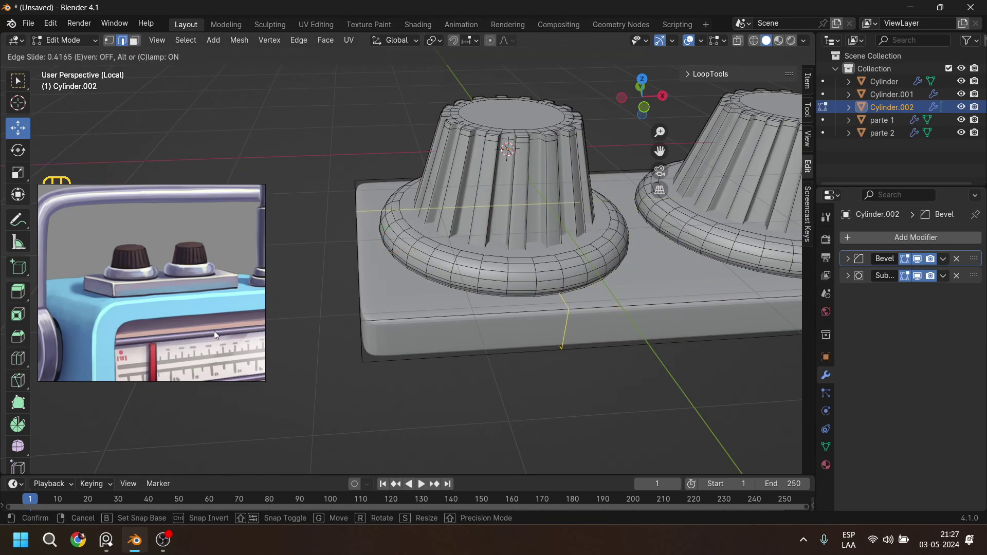
right_click(393, 341)
Add two horizontal loop cuts around the base plate's sides, one near the upper edge and one near the lower edge.
middle_click_drag(532, 376, 511, 358, "shift")
middle_click_drag(409, 328, 586, 321)
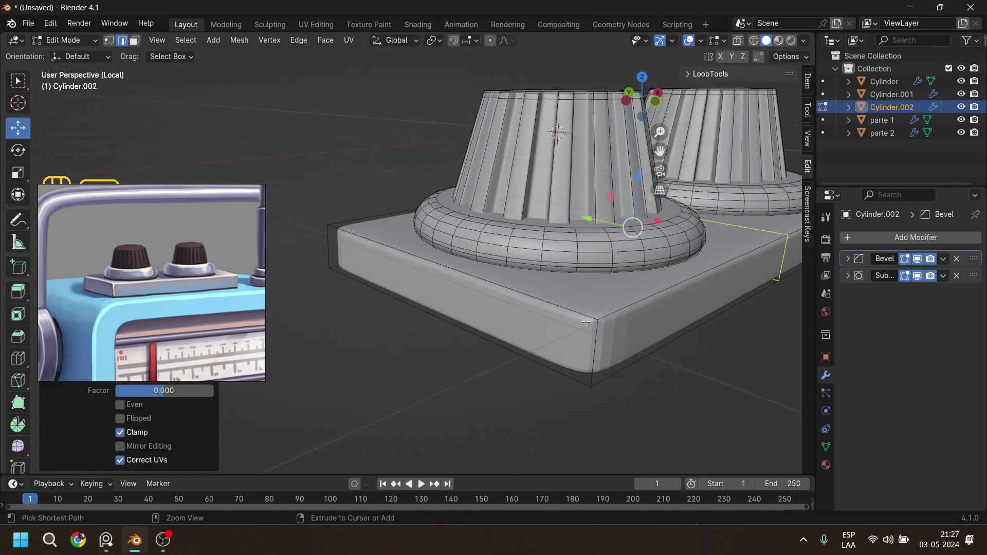
key("ctrl+r")
left_click(610, 344)
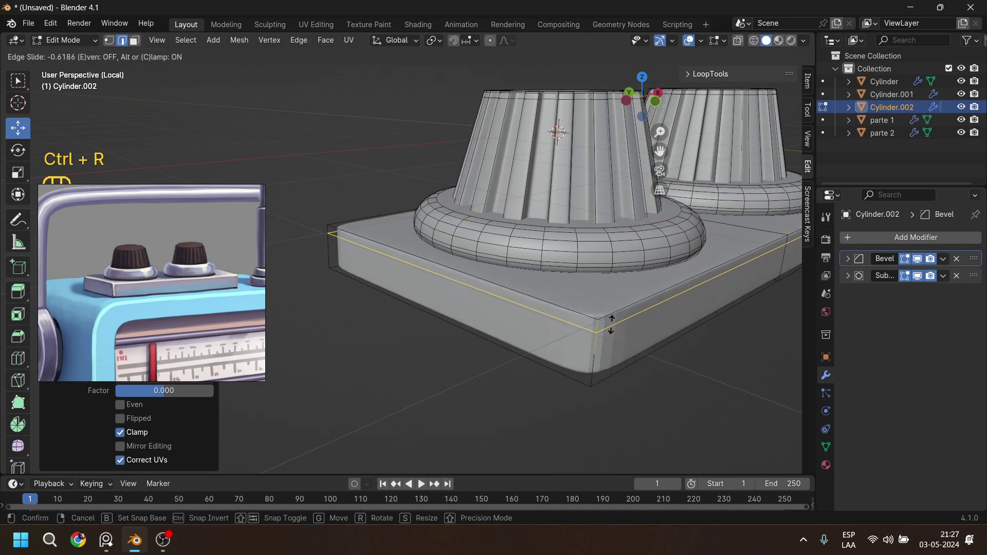
left_click(612, 323)
key("ctrl+r")
left_click(585, 368)
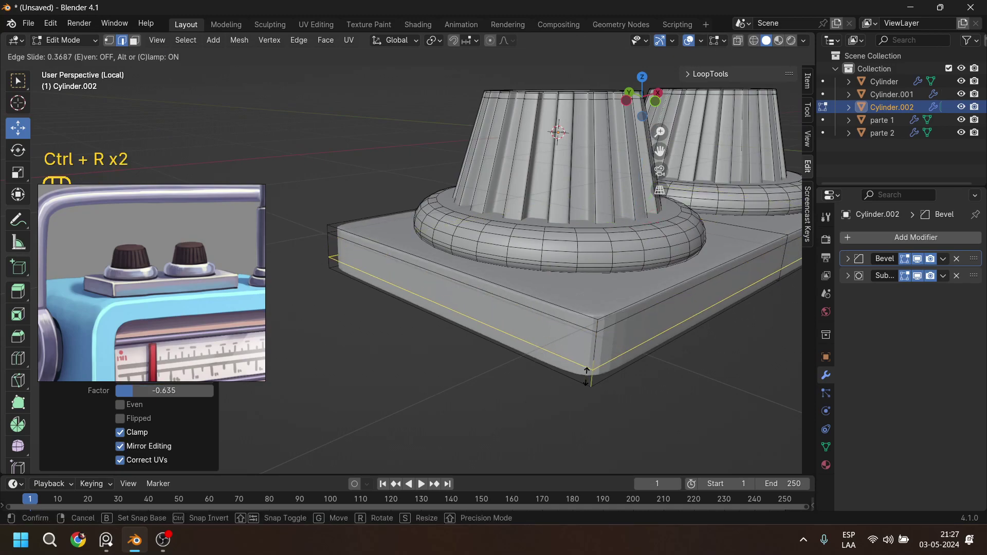
left_click(595, 379)
Turn off the edit-mode display of the Bevel and Subdivision modifiers on the knob assembly.
middle_click_drag(618, 363, 486, 367)
left_click(906, 260)
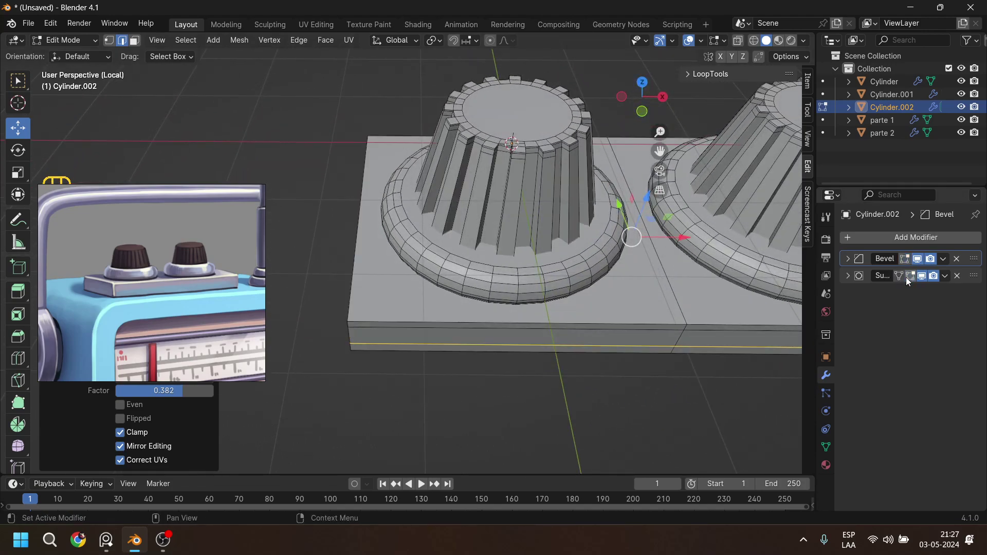
left_click(907, 276)
left_click(910, 276)
Add a crosswise loop cut near each short end of the base plate, with slide factors of about 0.887 and -0.871.
key("ctrl+r")
left_click(471, 323)
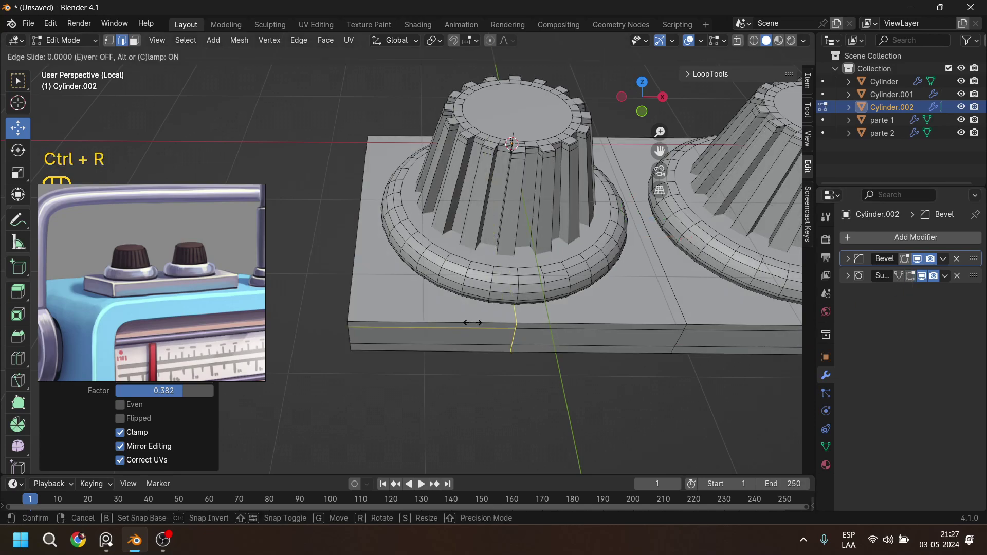
left_click(322, 332)
scroll(584, 326, "down", 5)
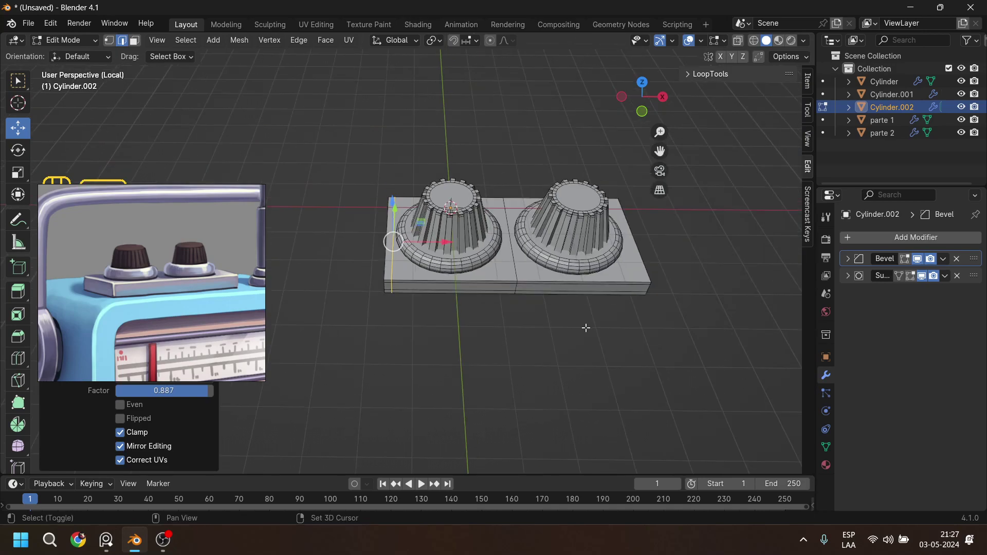
key("ctrl+r")
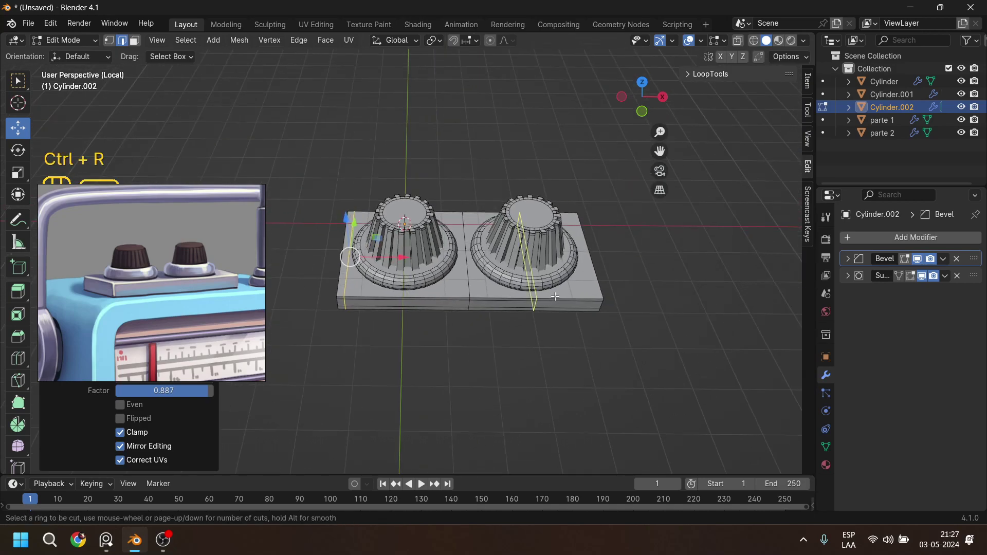
left_click(555, 298)
left_click(613, 305)
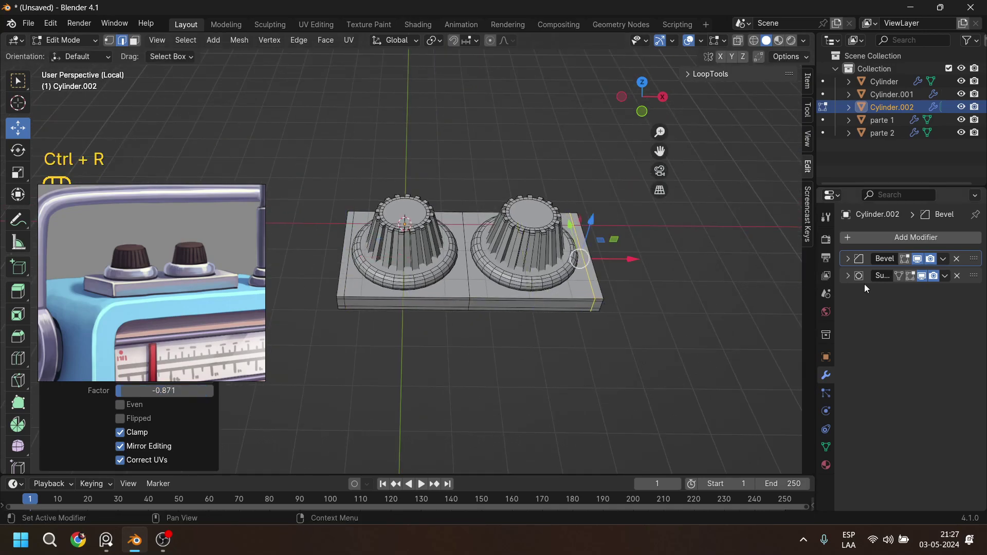
Turn the edit-mode display of the Subdivision and Bevel modifiers back on and return to Object Mode.
left_click(909, 276)
left_click(904, 260)
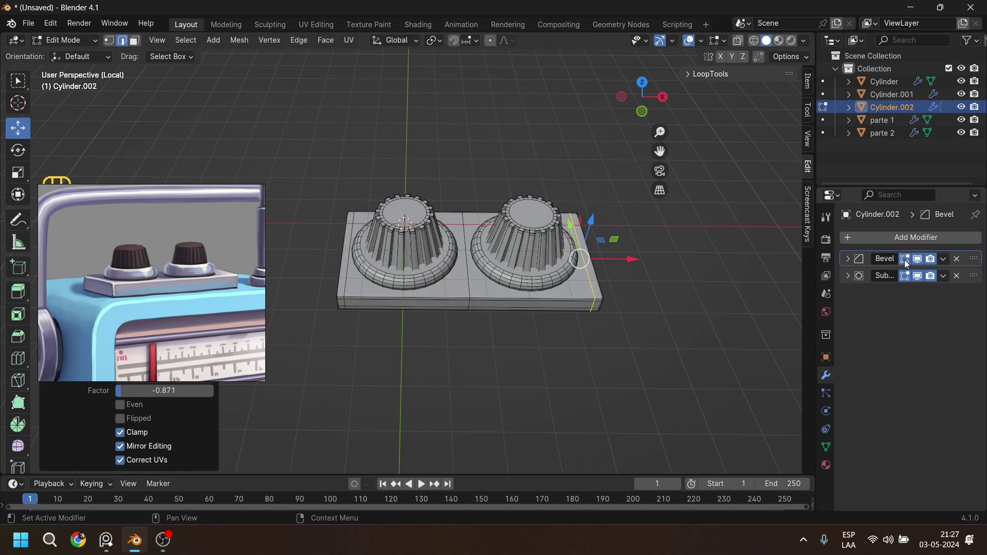
middle_click_drag(393, 348, 467, 293)
key("Tab")
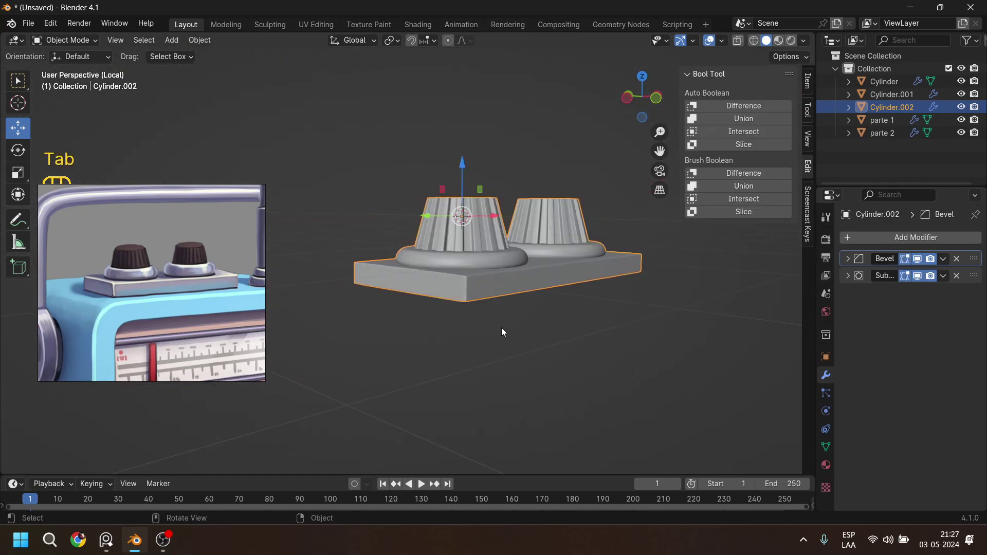
scroll(517, 321, "up", 3)
middle_click_drag(517, 321, 492, 331)
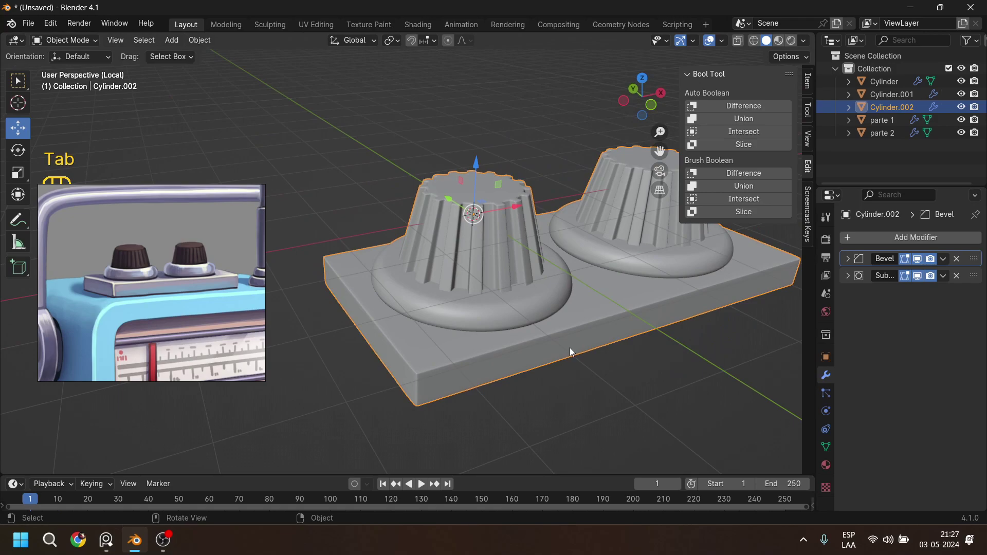
Leave local view, raise the knob assembly about 3.16 m above the radio and scale it by about 0.249.
key("KP_Divide")
middle_click_drag(564, 343, 482, 329)
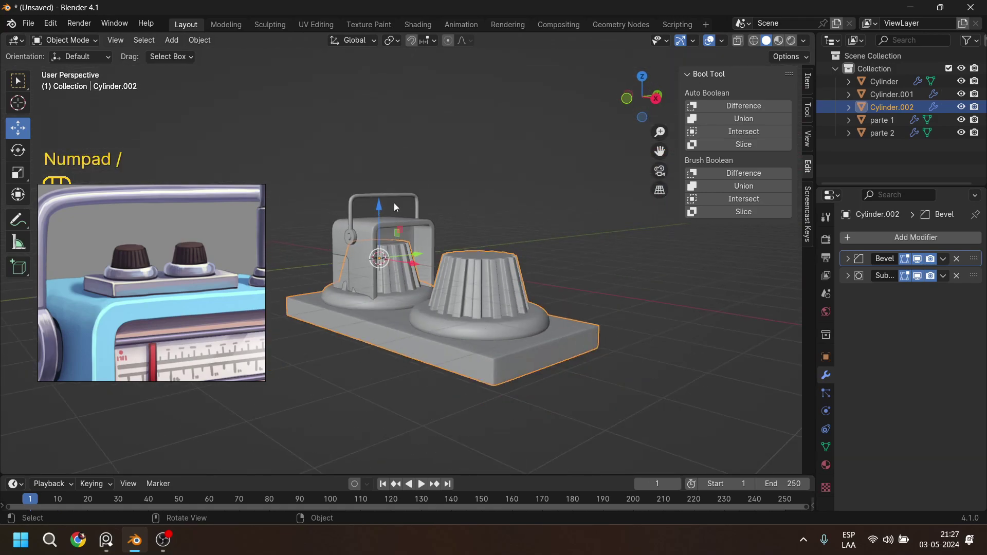
left_click_drag(378, 204, 379, 74)
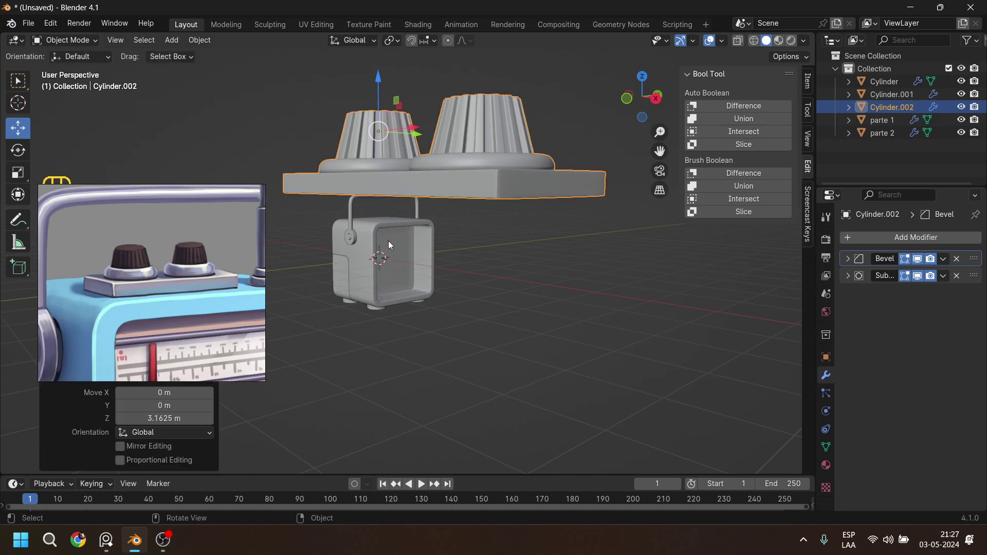
key("s")
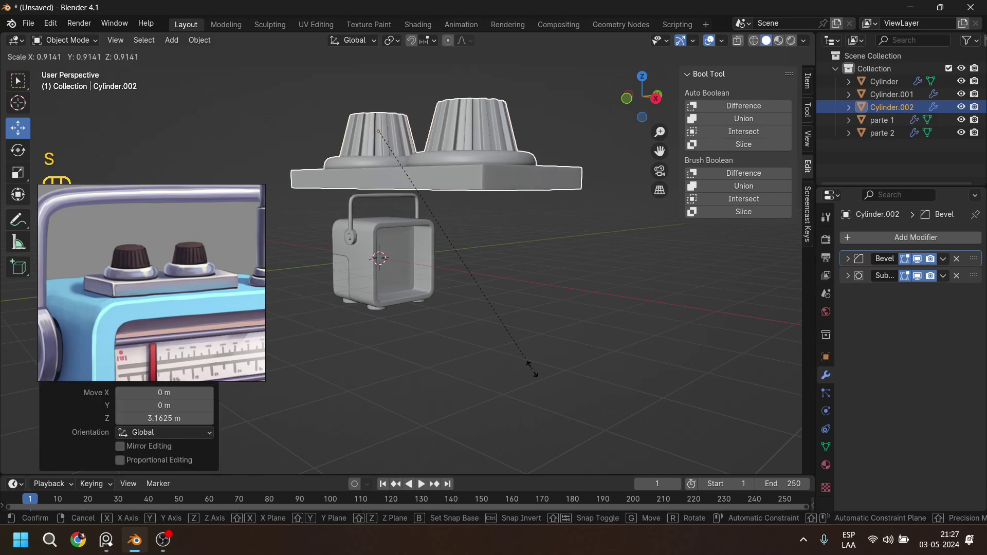
left_click(426, 195)
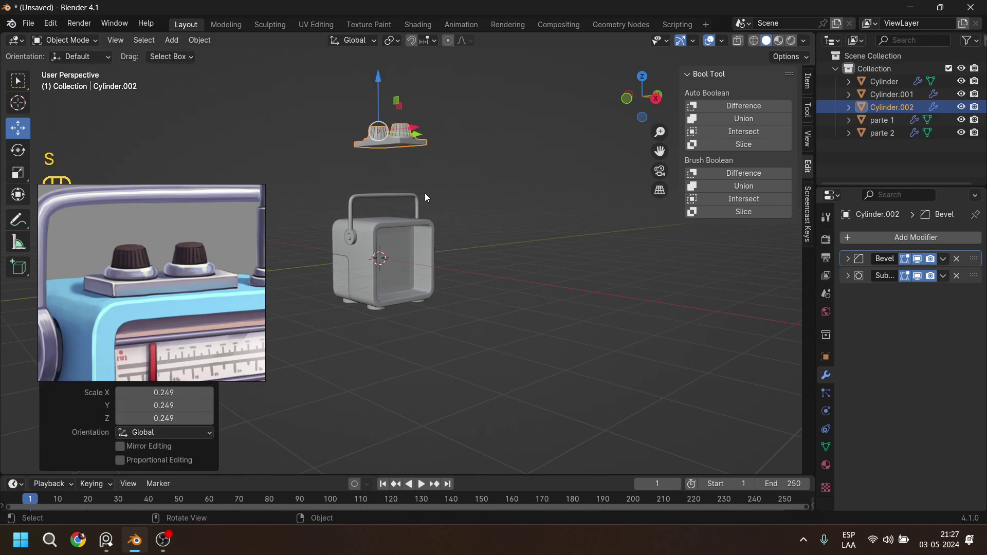
Rotate the knob assembly 90 degrees about the Z axis.
key("r")
key("z")
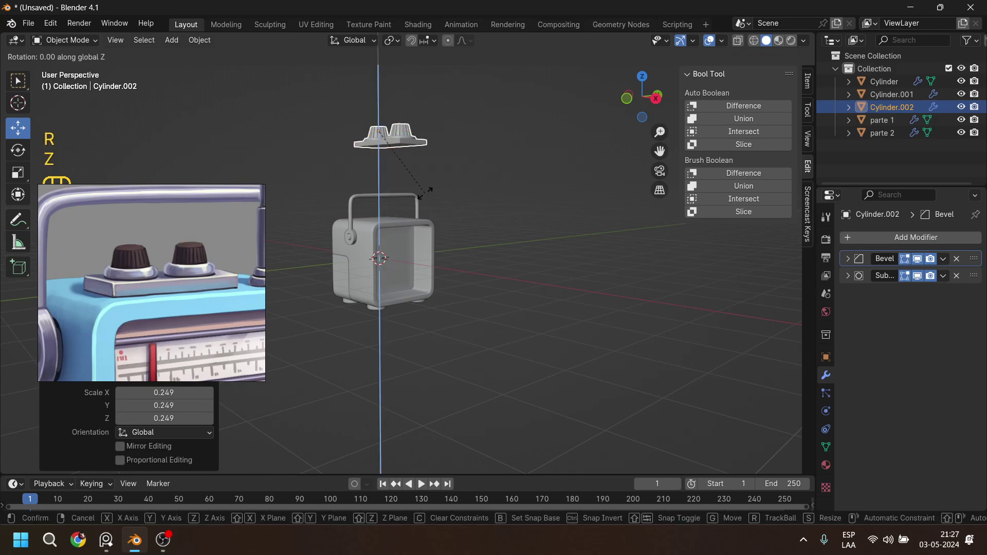
key("KP_9")
key("KP_0")
key("KP_Enter")
Lower the knob assembly to the radio's top face and scale it down to fit between the handle's arms.
left_click_drag(376, 82, 392, 169)
scroll(383, 232, "up", 5)
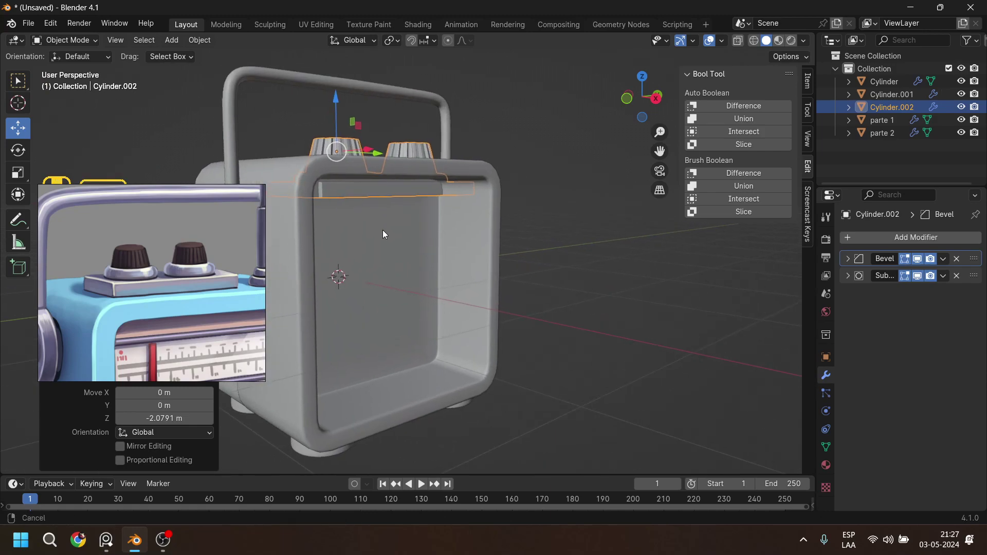
middle_click_drag(381, 232, 460, 204)
mouse_move(404, 172)
left_mouse_down()
mouse_move(409, 144)
mouse_move(409, 173)
left_mouse_up()
key("s")
left_click(510, 274)
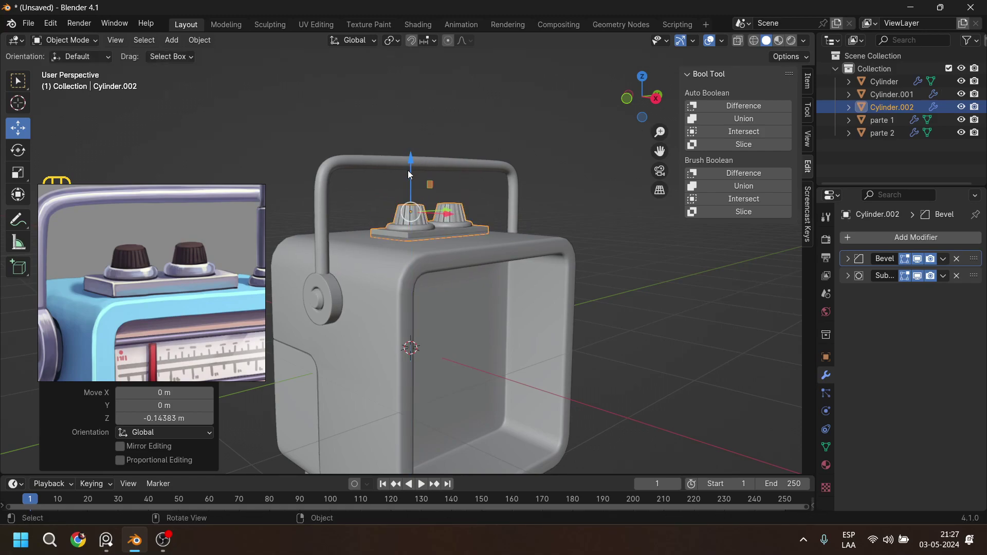
Reposition the knob assembly across the radio's top face and adjust its height so the base plate rests on it.
key("KP_7")
left_click_drag(482, 246, 531, 247)
left_click_drag(482, 195, 483, 240)
middle_click_drag(497, 337, 474, 215)
left_click_drag(455, 202, 456, 196)
middle_click_drag(476, 278, 492, 233)
left_click_drag(479, 125, 478, 124)
left_click_drag(504, 190, 527, 187)
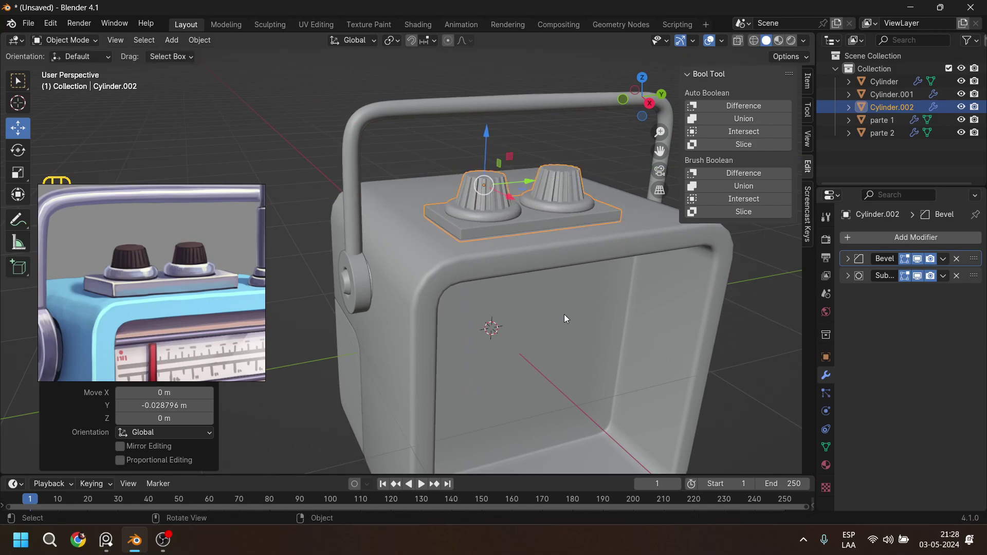
Inspect the knob assembly's size and placement on top of the radio case.
middle_click_drag(570, 319, 586, 314)
scroll(586, 315, "down", 4)
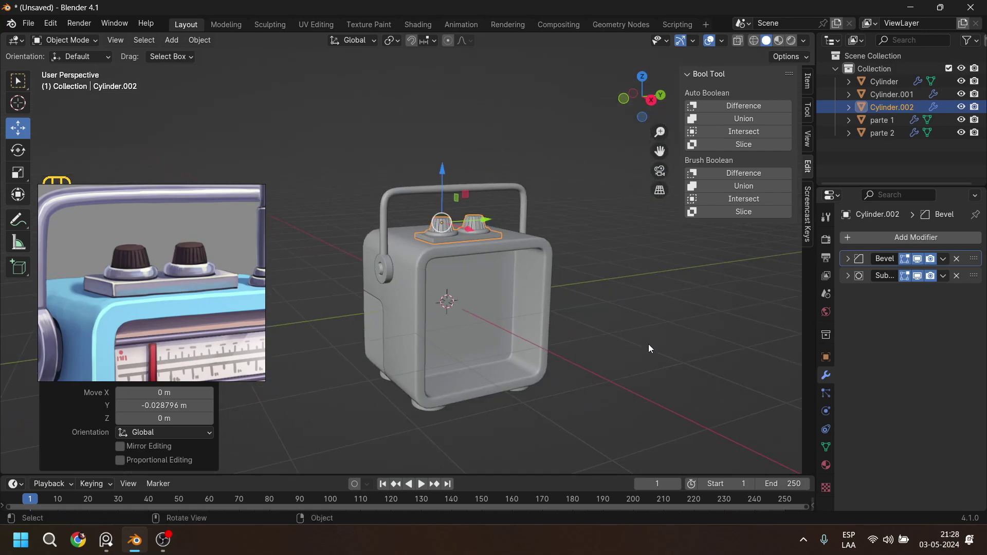
key("Tab")
middle_click_drag(638, 338, 599, 331)
key("Tab")
left_click(603, 334)
scroll(570, 326, "up", 3)
scroll(555, 291, "up", 3)
middle_click_drag(554, 287, 511, 306)
Scale the knob assembly by about 0.785, lower it onto the case and scale it by about 1.036.
left_click(510, 226)
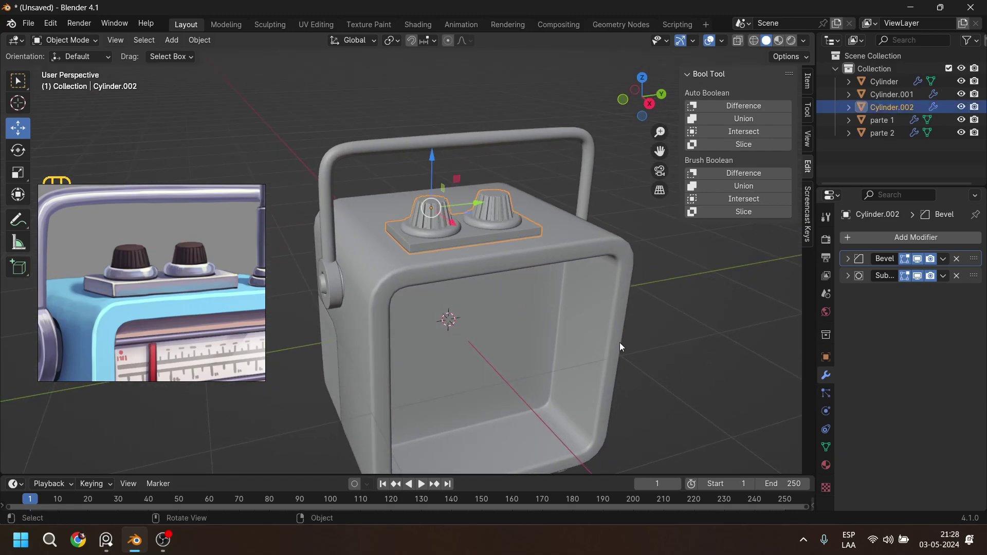
key("s")
left_click(637, 344)
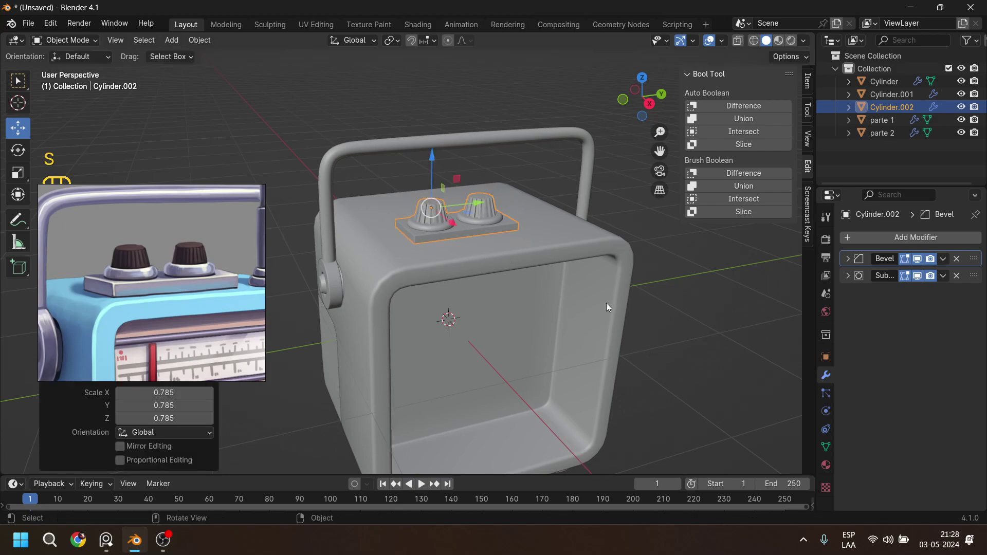
left_click_drag(430, 161, 437, 161)
key("s")
left_click(507, 220)
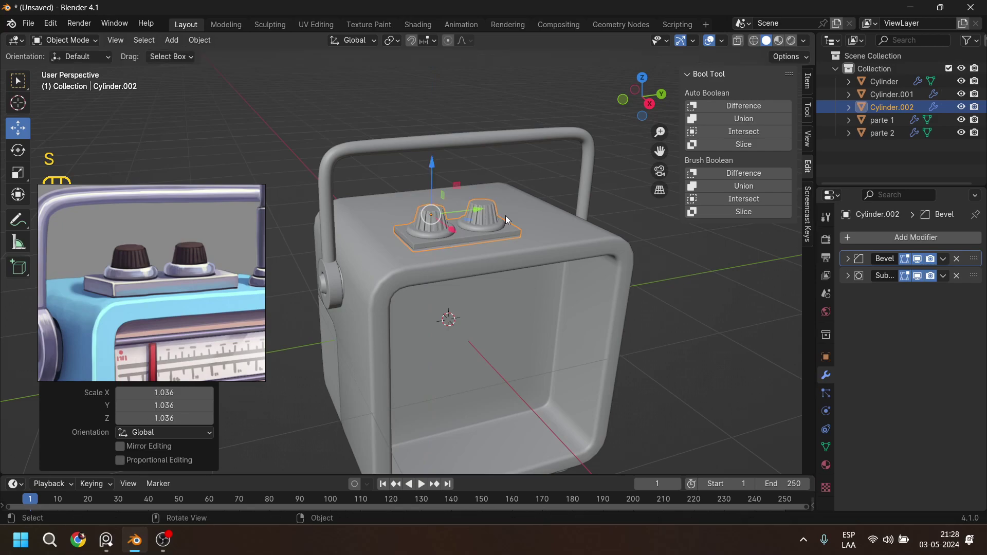
Raise the knob assembly by about 0.013 m so its base plate sits on the case, and deselect it.
middle_click_drag(555, 292, 515, 250)
scroll(501, 115, "up", 4)
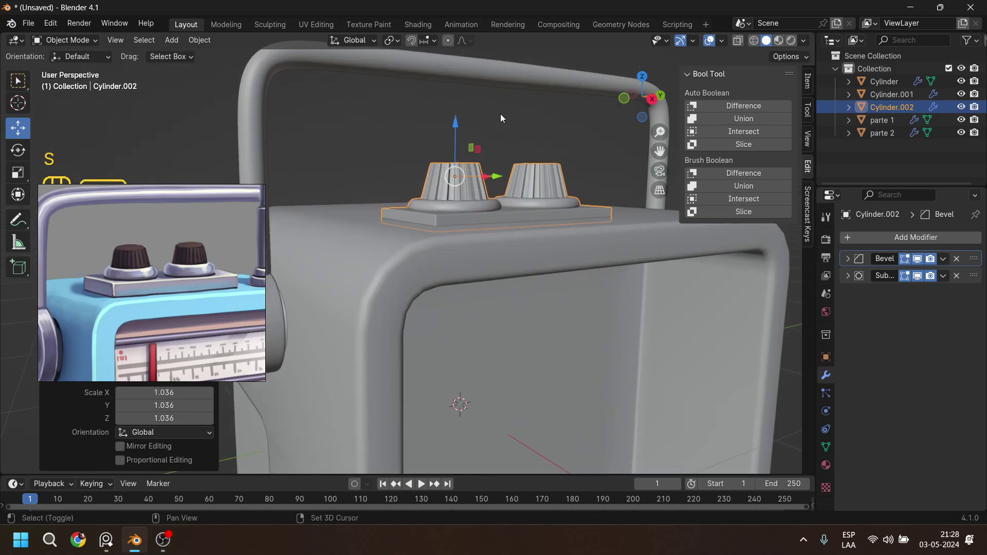
left_click_drag(456, 125, 457, 115)
scroll(510, 227, "down", 4)
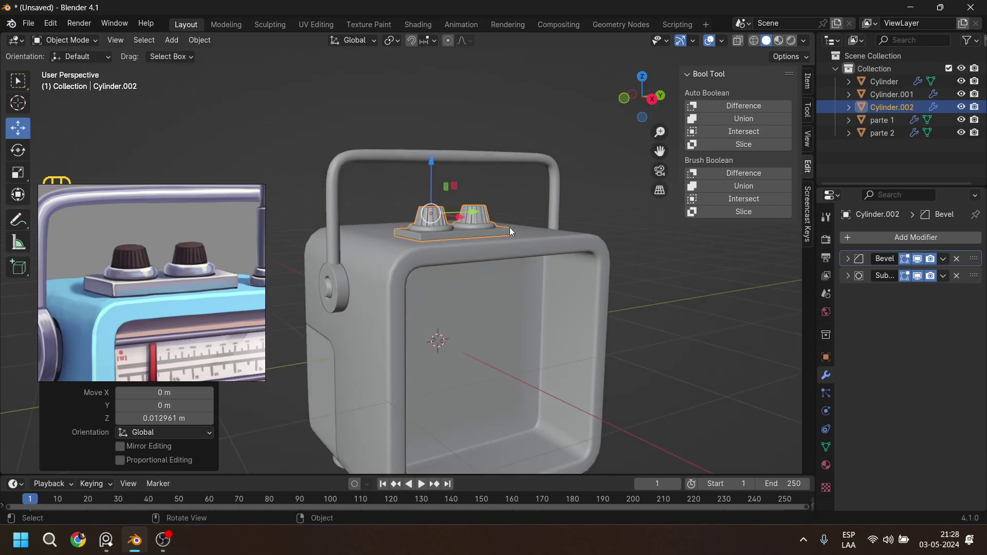
middle_click_drag(524, 299, 514, 278)
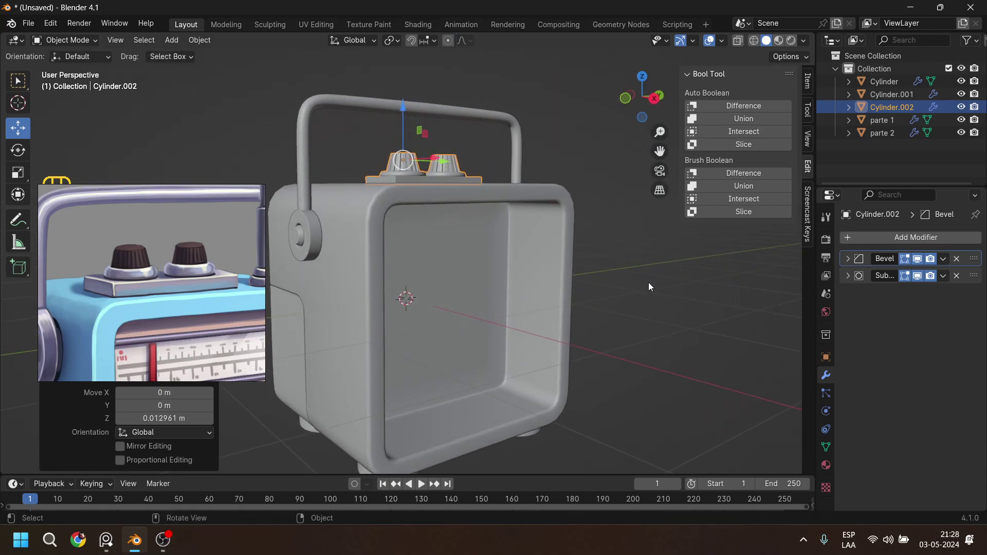
left_click(649, 283)
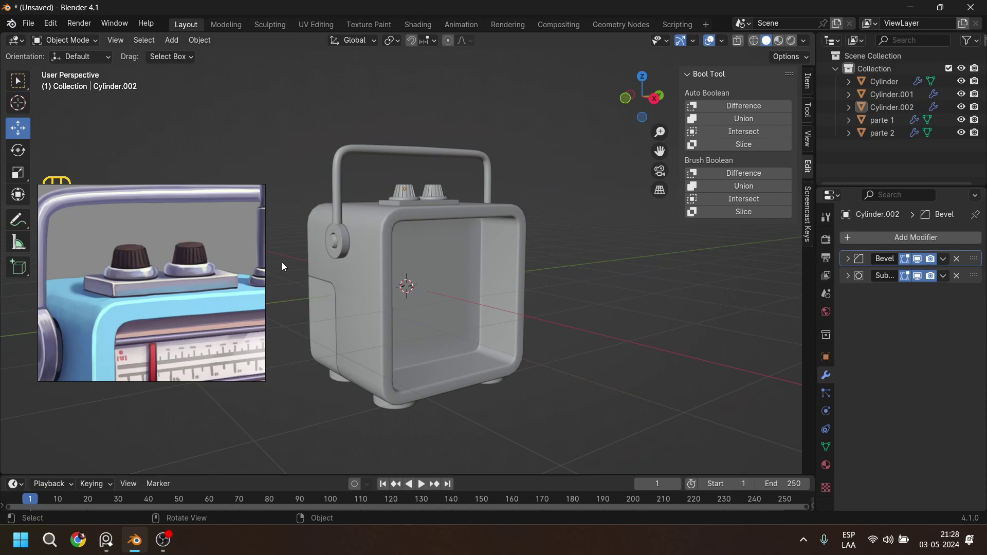
Shift the reference image to show the radio's antenna.
scroll(282, 263, "down", 2)
mouse_move(286, 261)
middle_mouse_down()
mouse_move(269, 279)
mouse_move(298, 267)
middle_mouse_up()
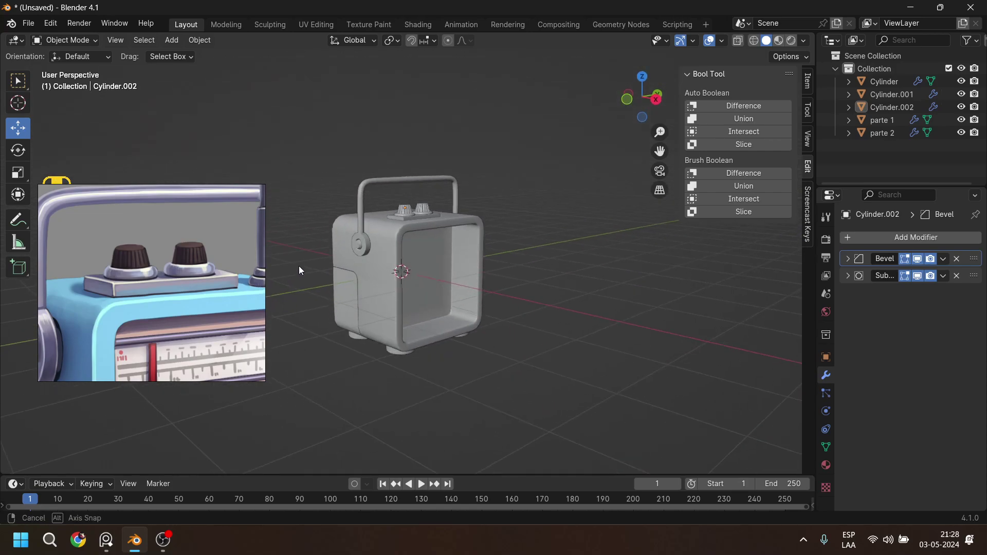
left_click(230, 269)
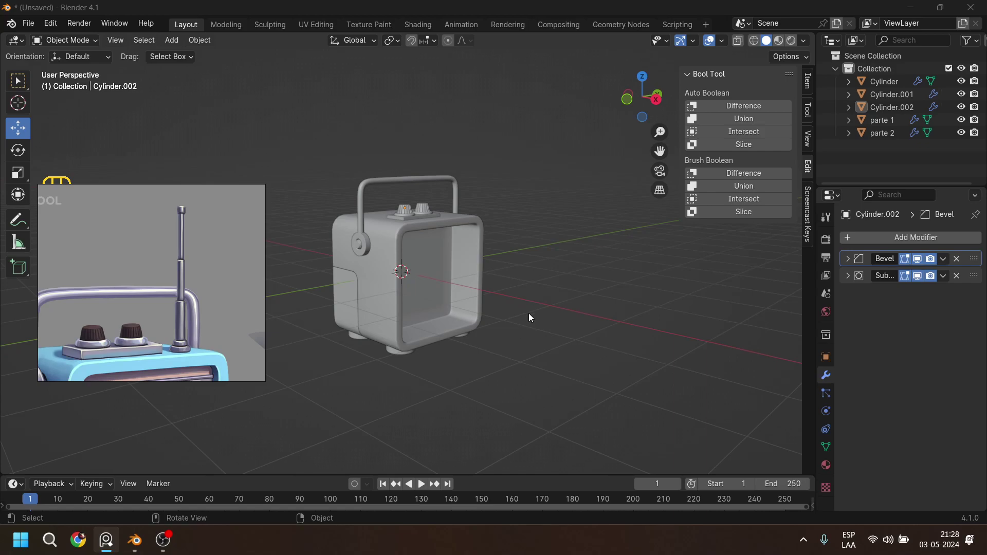
Add a cylinder mesh for the antenna and isolate it in local view.
left_click(535, 298)
key("shift+a")
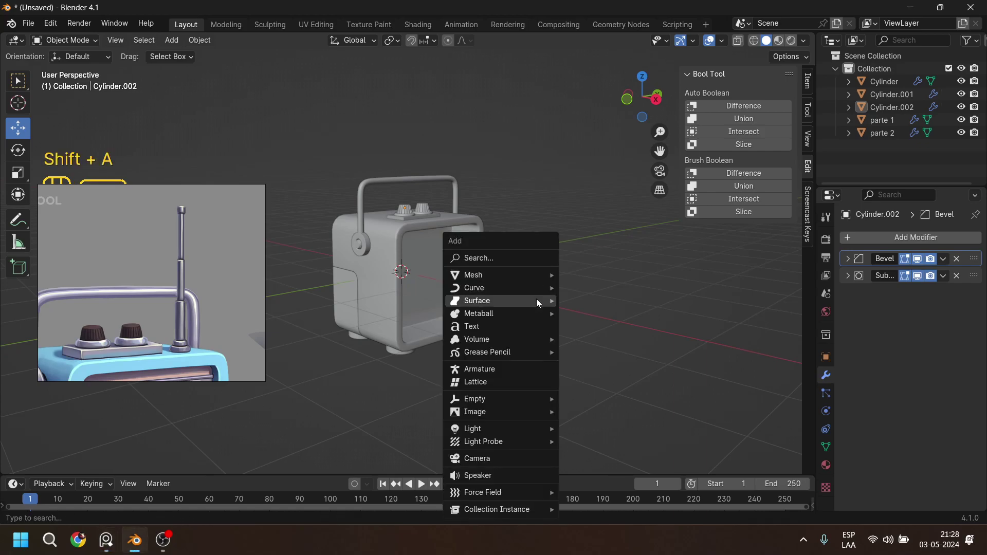
mouse_move(536, 298)
mouse_move(495, 274)
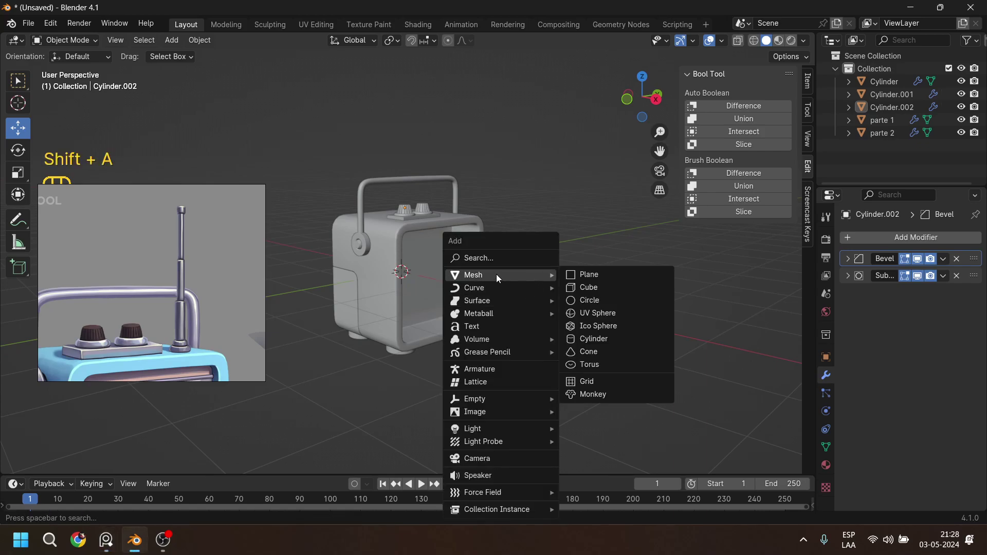
left_click(600, 340)
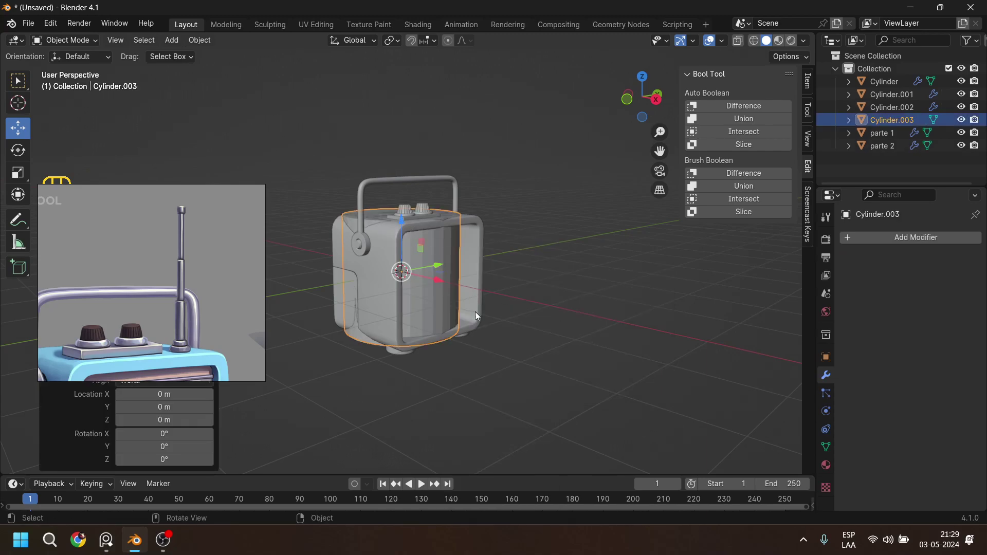
key("KP_Divide")
scroll(470, 291, "down", 3)
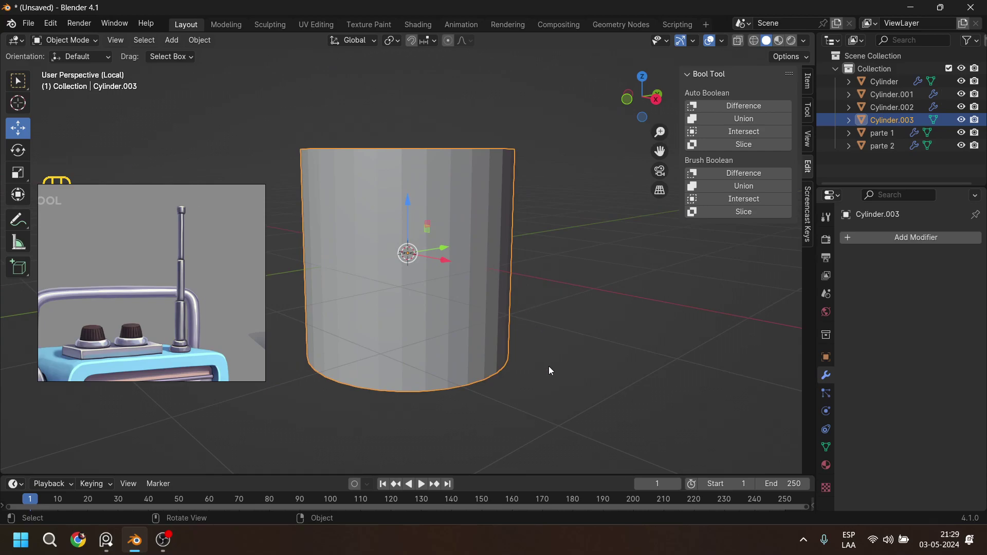
left_click(898, 237)
mouse_move(898, 241)
middle_click_drag(424, 296, 418, 317)
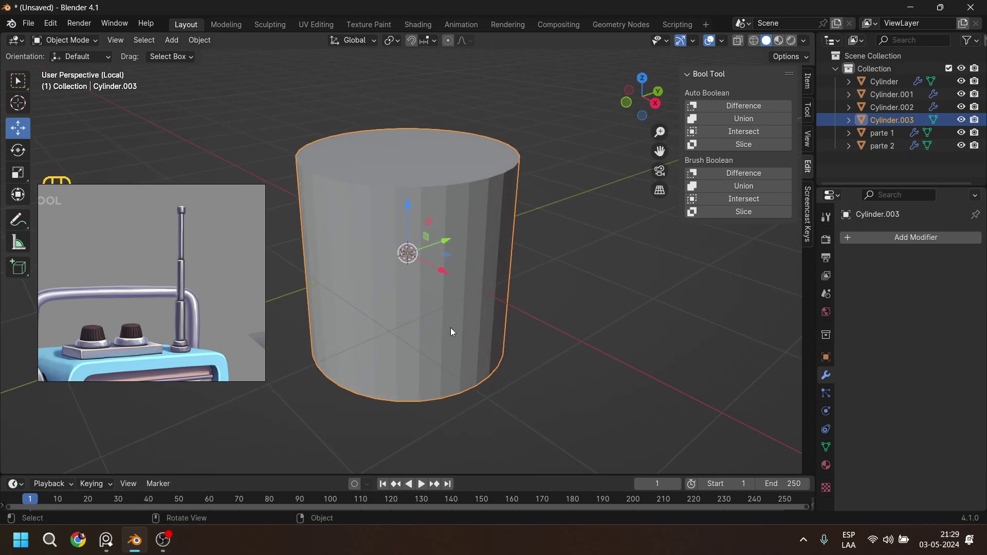
Reduce the vertex count of the new antenna cylinder in its creation settings.
key("F9")
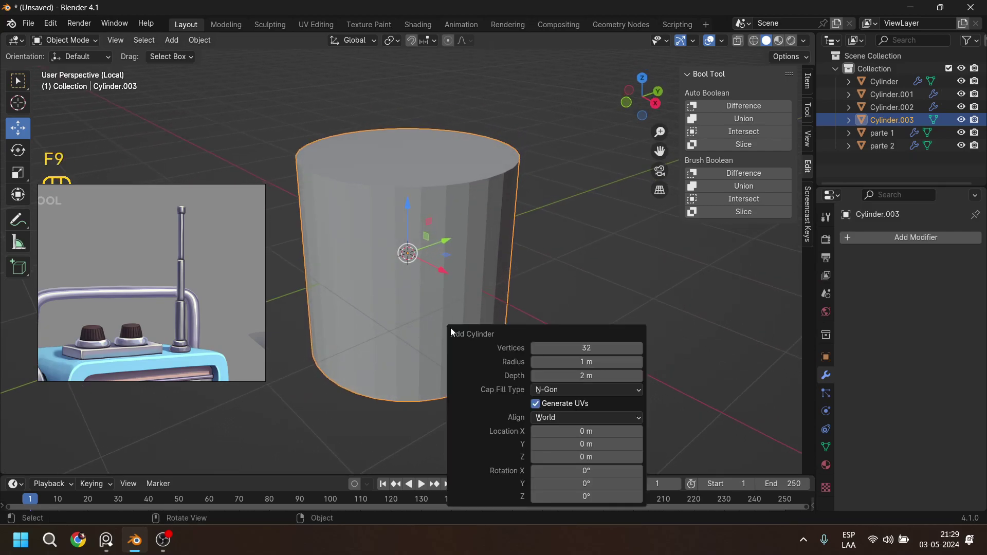
left_click(597, 347)
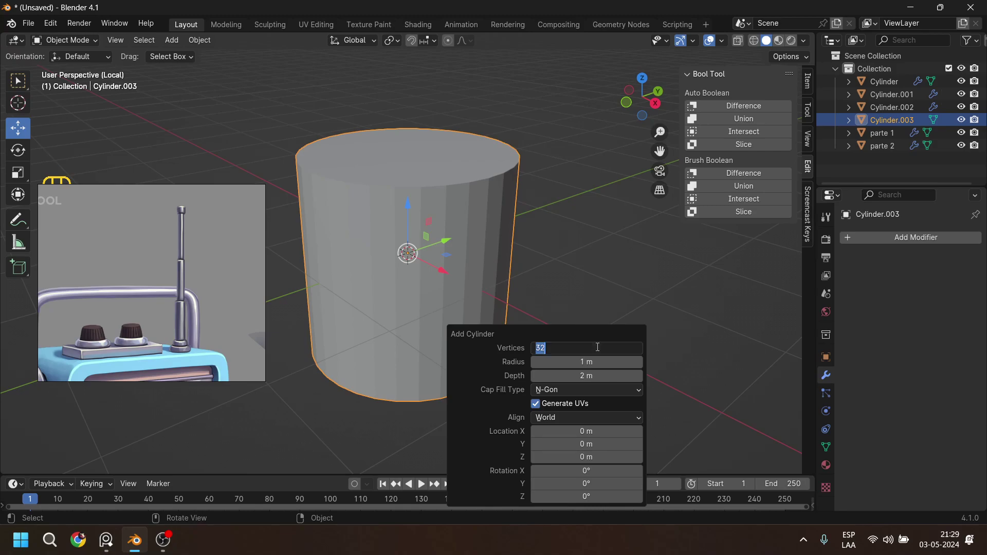
key("Return")
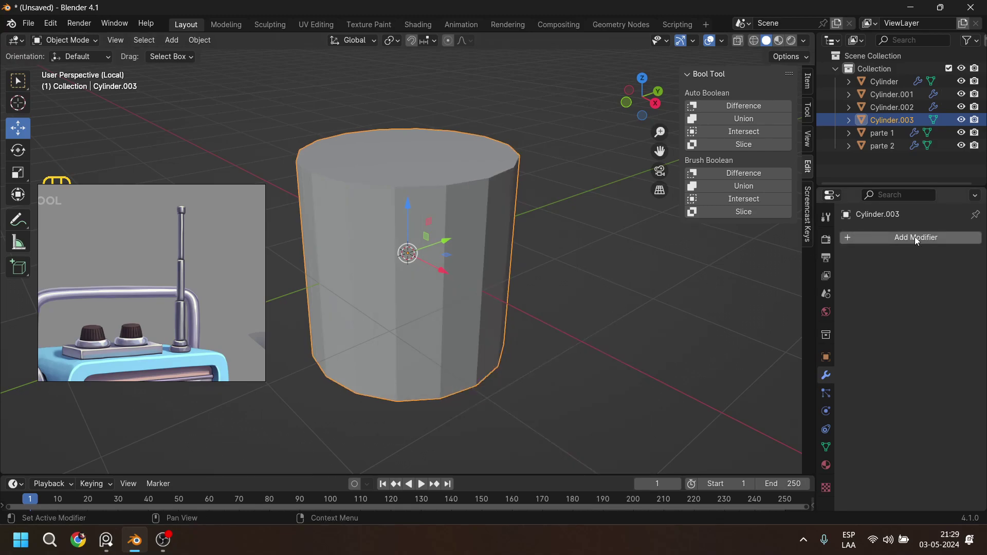
Add a Subdivision Surface modifier to the antenna cylinder and set its viewport level to 3.
left_click(914, 237)
mouse_move(912, 236)
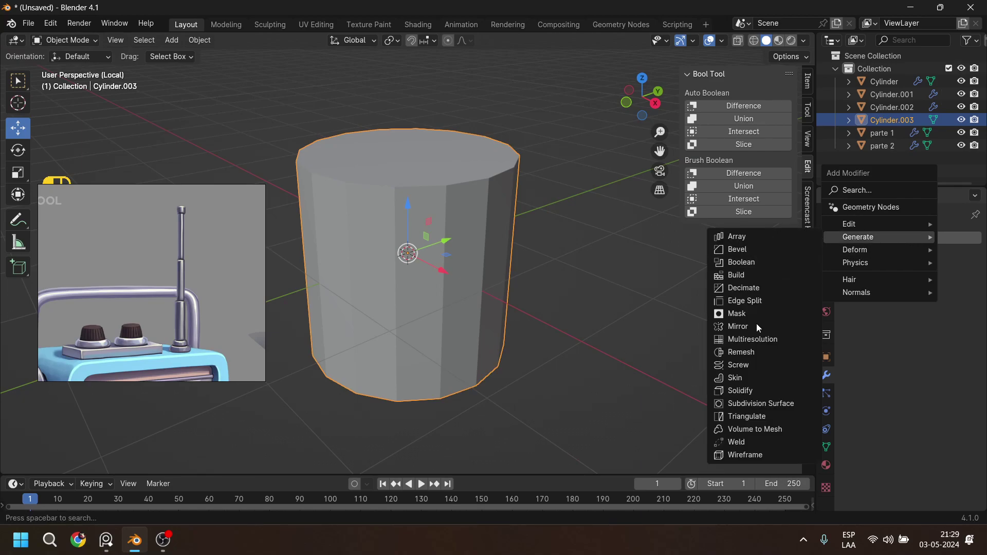
left_click(771, 403)
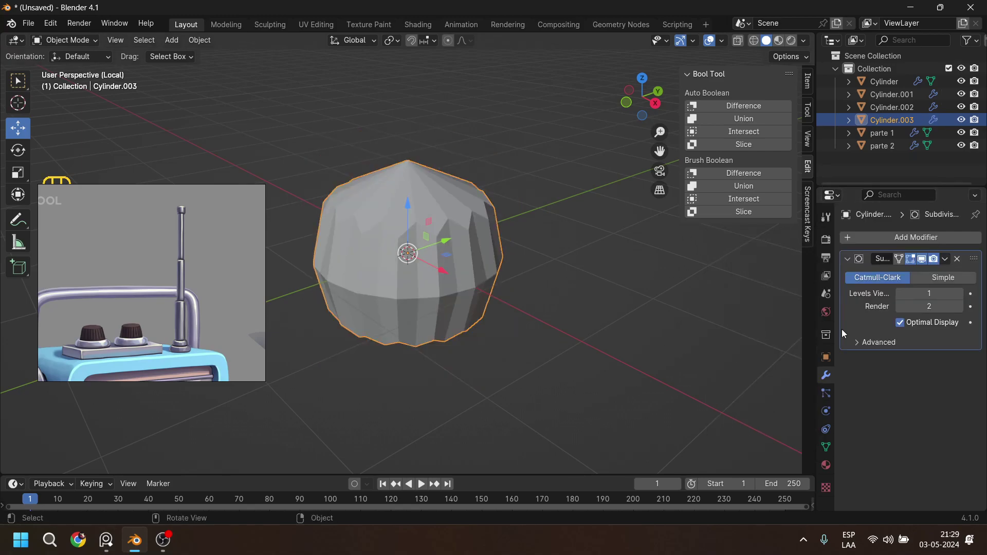
left_click(958, 293)
left_click(959, 294)
left_click(959, 293)
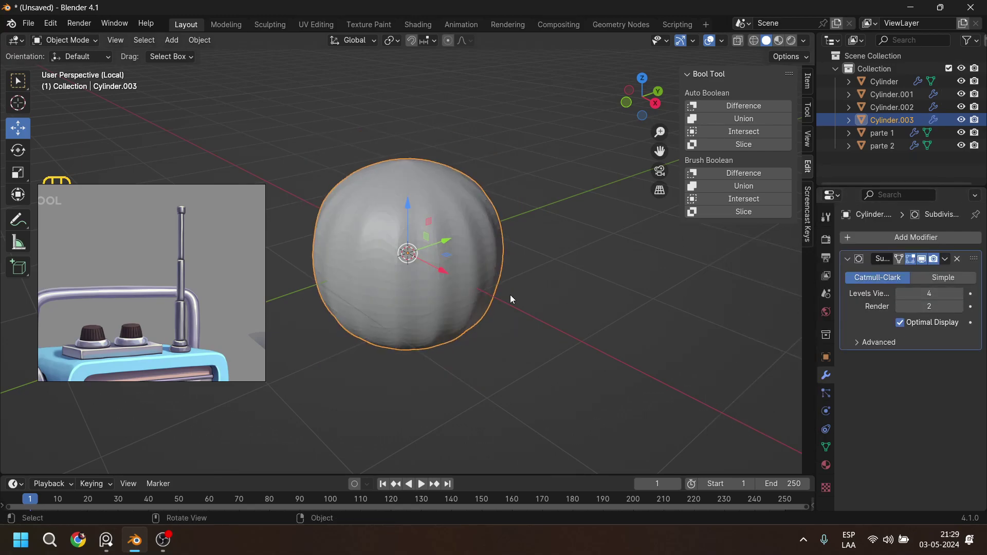
left_click(901, 295)
Scale the whole cylinder mesh down uniformly in Edit Mode to less than half its size.
key("Tab")
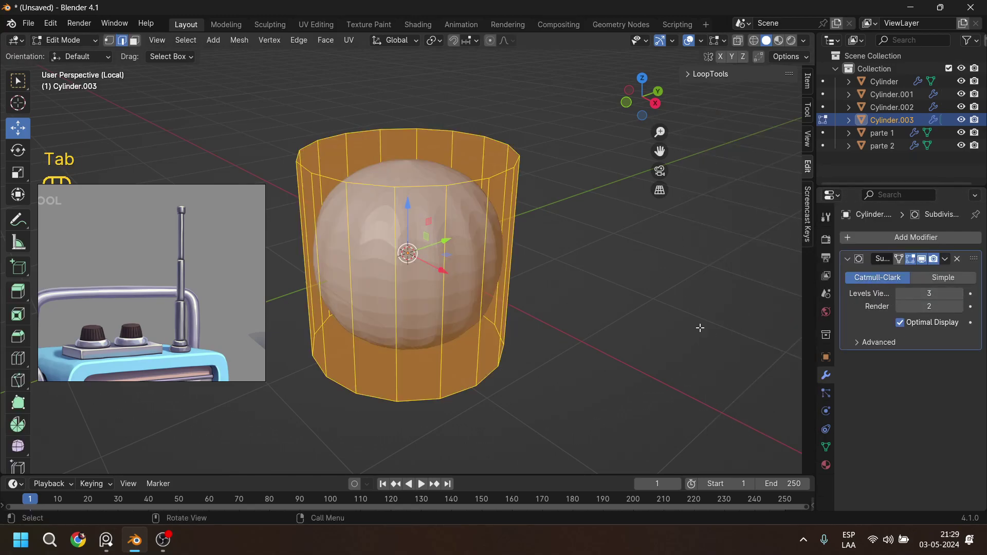
key("s")
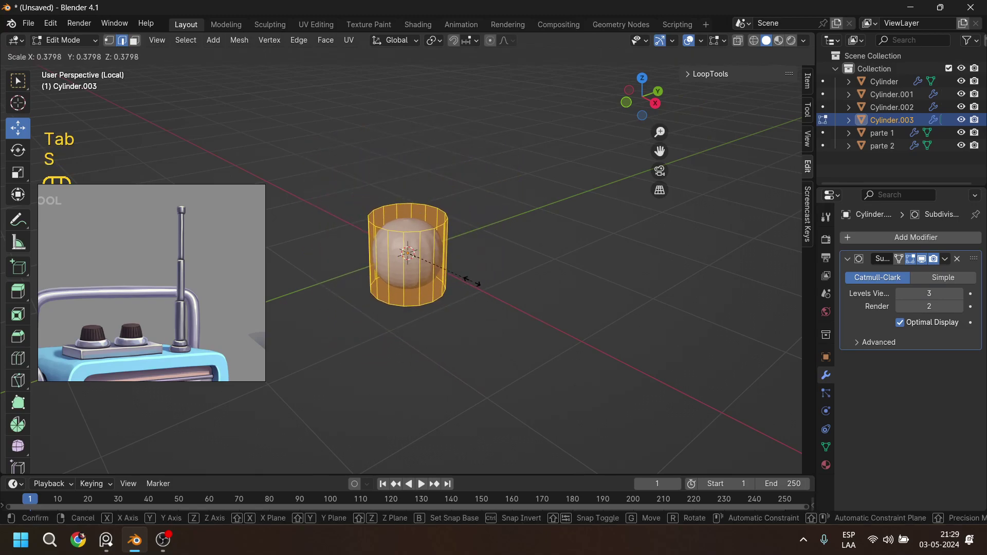
left_click(446, 266)
Lower the cylinder's top face along Z to flatten the mesh into a disc-shaped antenna base.
scroll(441, 241, "up", 5)
middle_click_drag(433, 200, 474, 185, "shift")
left_click(463, 178)
key("3")
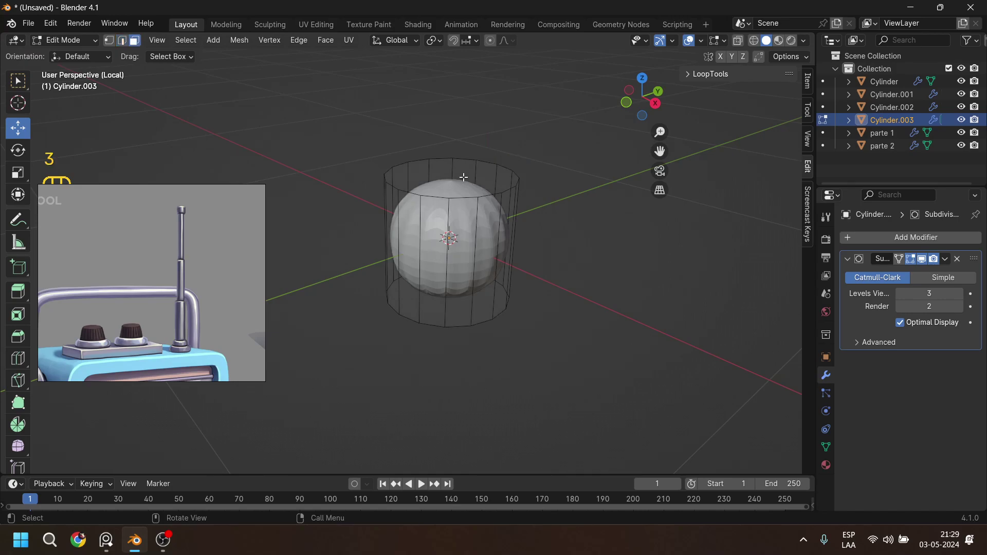
left_click(463, 178)
left_click_drag(452, 129, 452, 224)
Inset the base's bottom face twice, by about 0.012 m and about 0.04 m.
scroll(478, 297, "up", 3)
mouse_move(478, 297)
middle_mouse_down()
mouse_move(495, 346)
mouse_move(496, 293)
middle_mouse_up()
key("i")
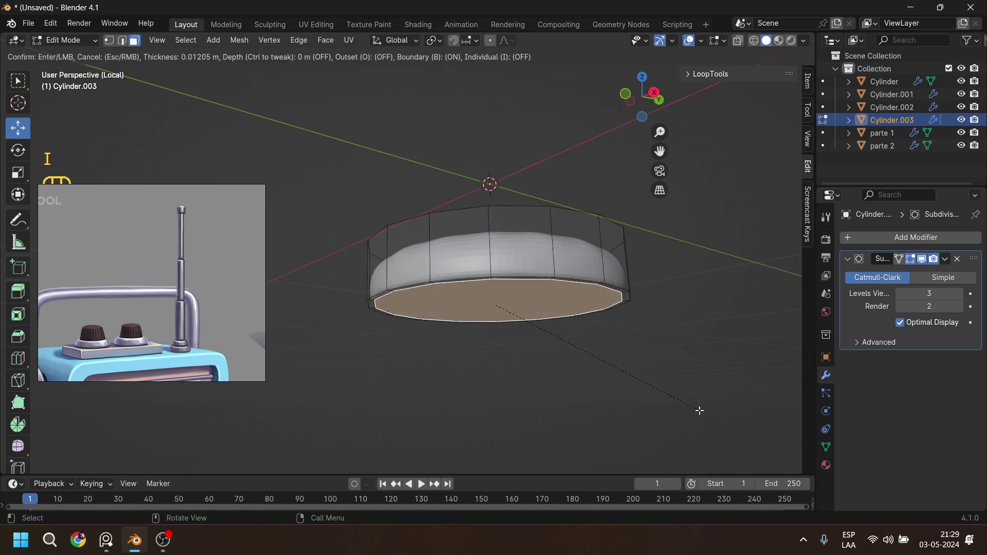
left_click(701, 411)
key("i")
left_click(700, 409)
Inset the base's top face by about 0.03 m and extrude it up about 0.061 m as a second tier.
middle_click_drag(678, 401, 501, 258)
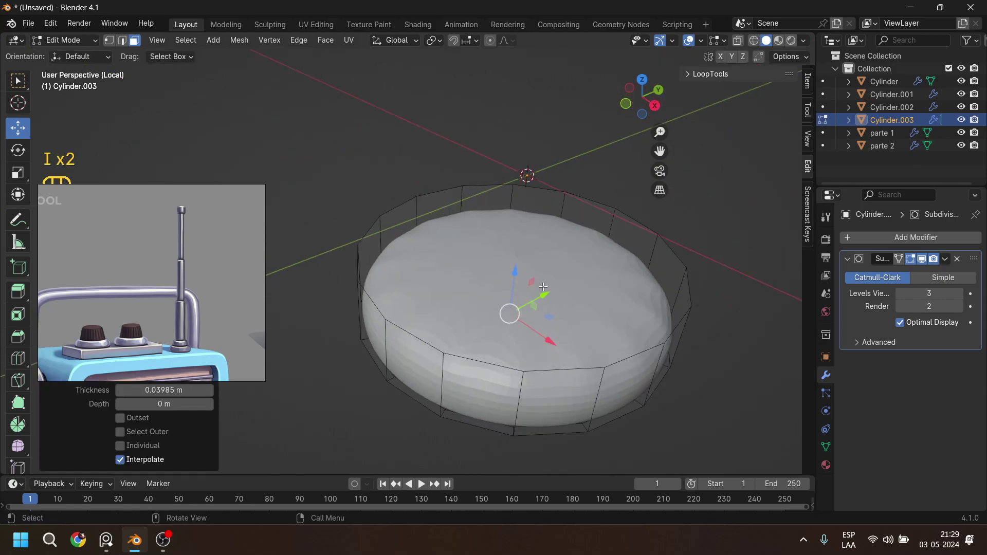
left_click(494, 261)
key("i")
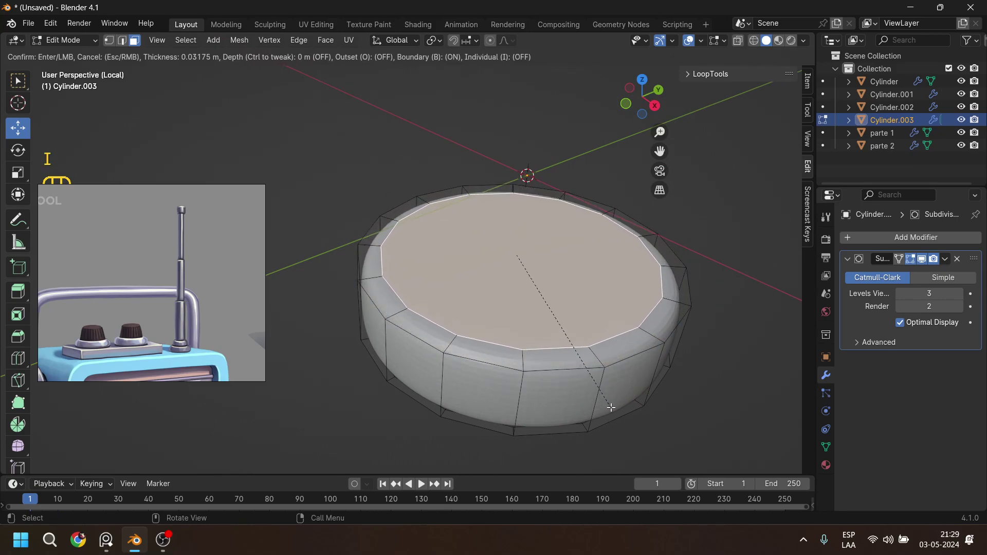
left_click(611, 408)
key("e")
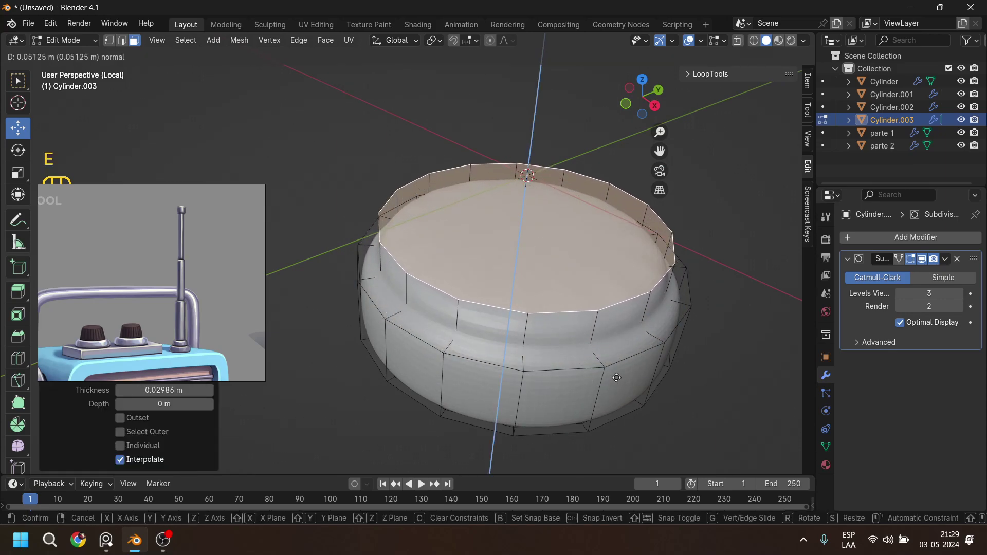
left_click(677, 403)
Inset the second tier's top face by about 0.056 m and extrude it up about 0.605 m as the antenna shaft.
key("i")
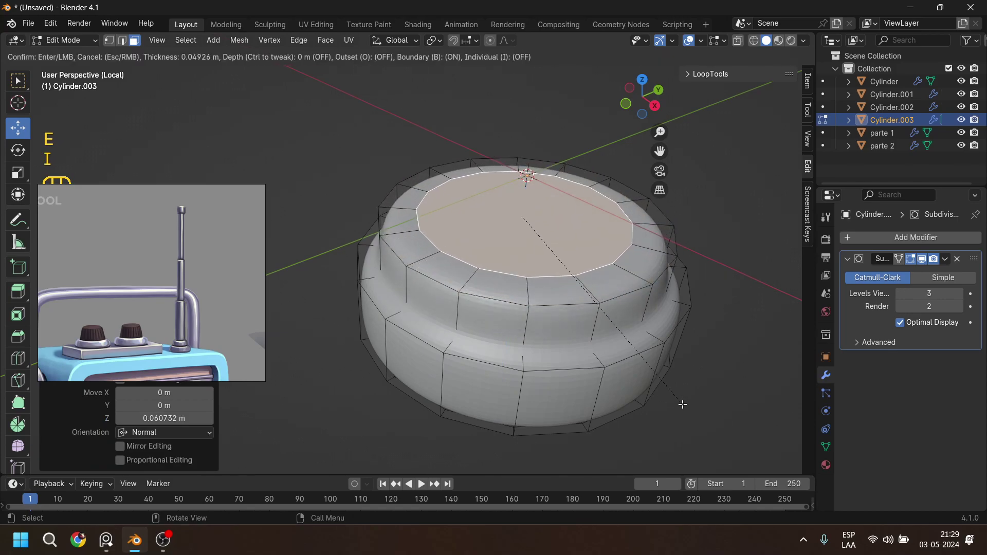
left_click(677, 401)
scroll(564, 332, "down", 3)
middle_click_drag(545, 329, 537, 376, "shift")
middle_click_drag(522, 371, 536, 346)
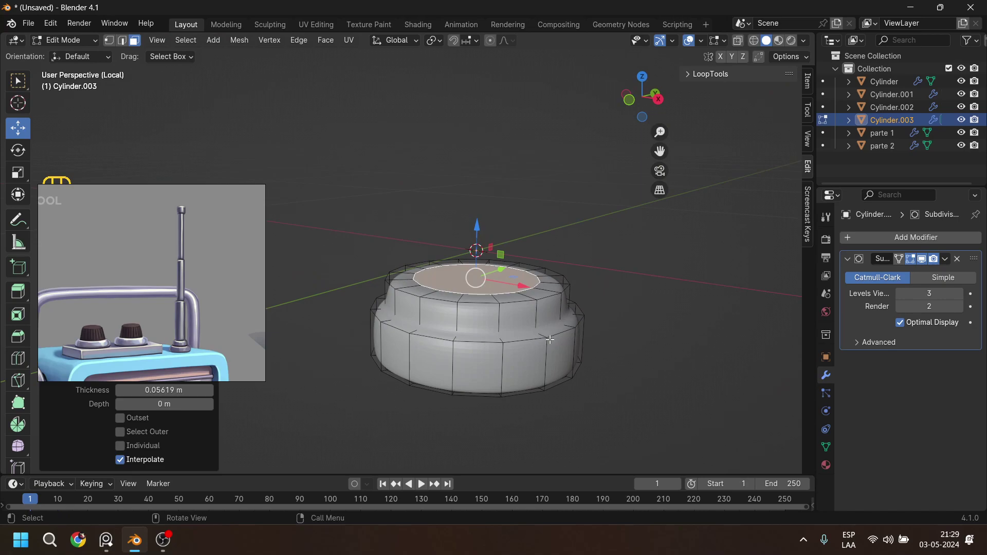
key("e")
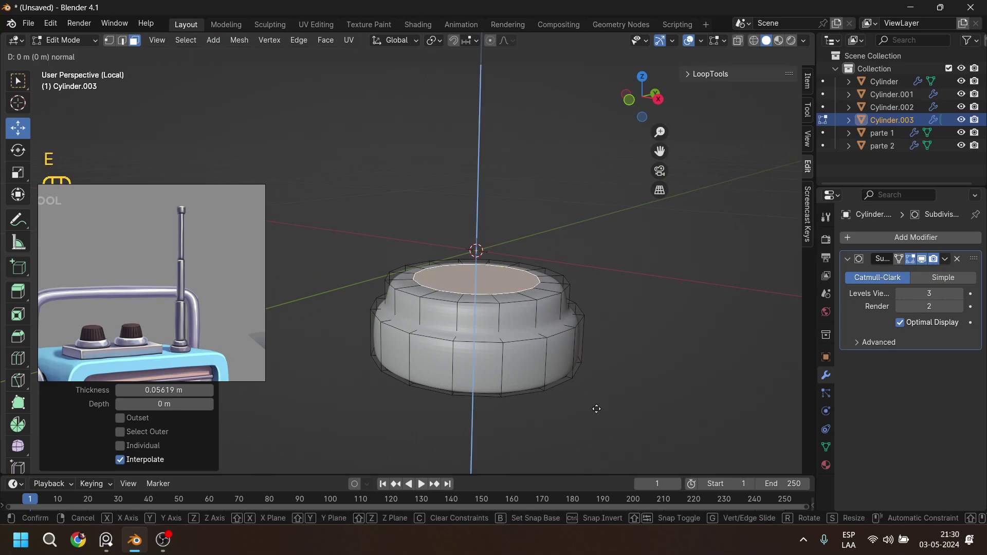
left_click(565, 92)
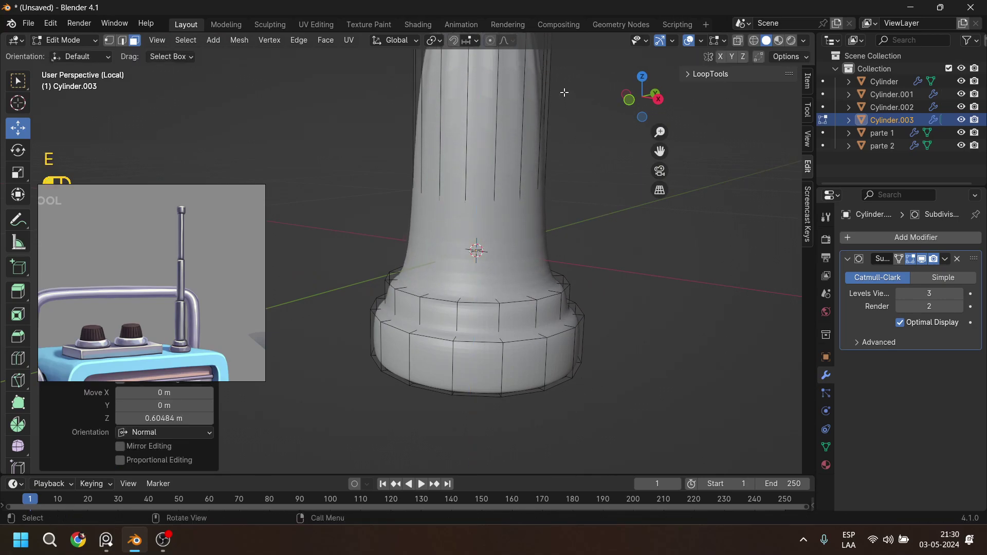
Raise the shaft's top face by about 0.237 m along Z to lengthen the lowest section.
scroll(553, 134, "down", 4)
middle_click_drag(544, 159, 509, 284, "shift")
left_click_drag(438, 192, 439, 134)
Inset the shaft's top face by about 0.035 m and extrude it up about 0.8 m as the middle section.
key("i")
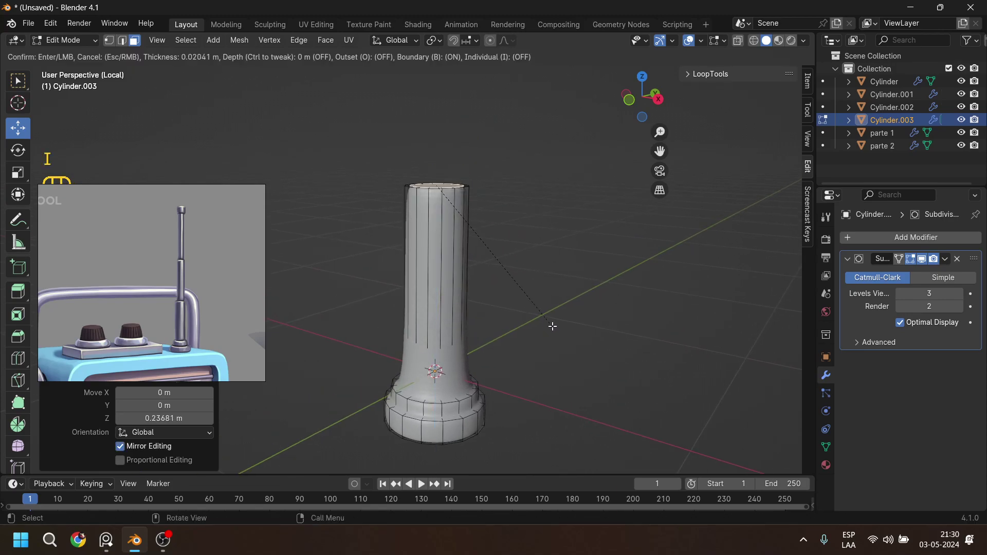
left_click(550, 323)
middle_click_drag(453, 231, 444, 361, "shift")
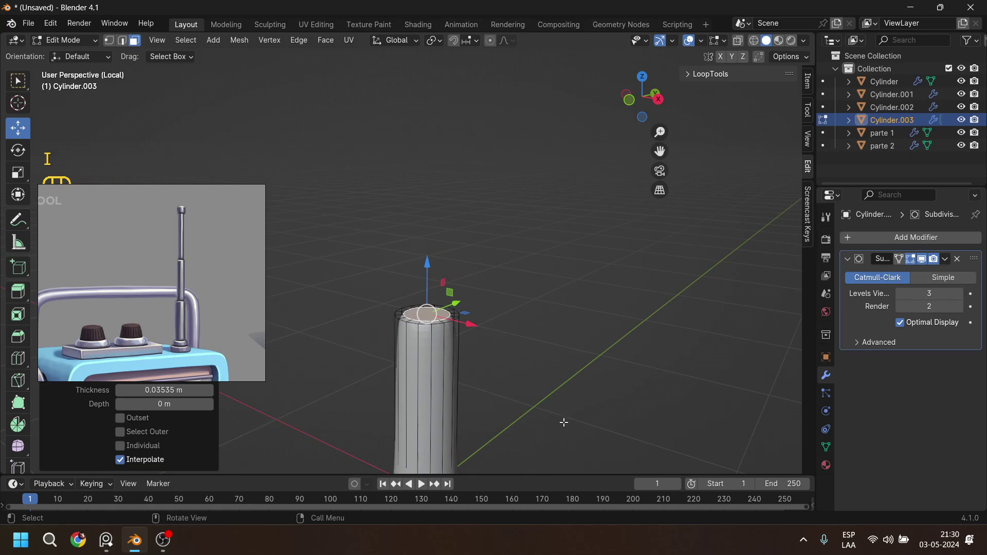
key("e")
left_click(544, 224)
Inset the middle section's top face by about 0.026 m and extrude it up about 0.65 m as the uppermost section.
middle_click_drag(543, 227, 561, 385, "shift")
key("i")
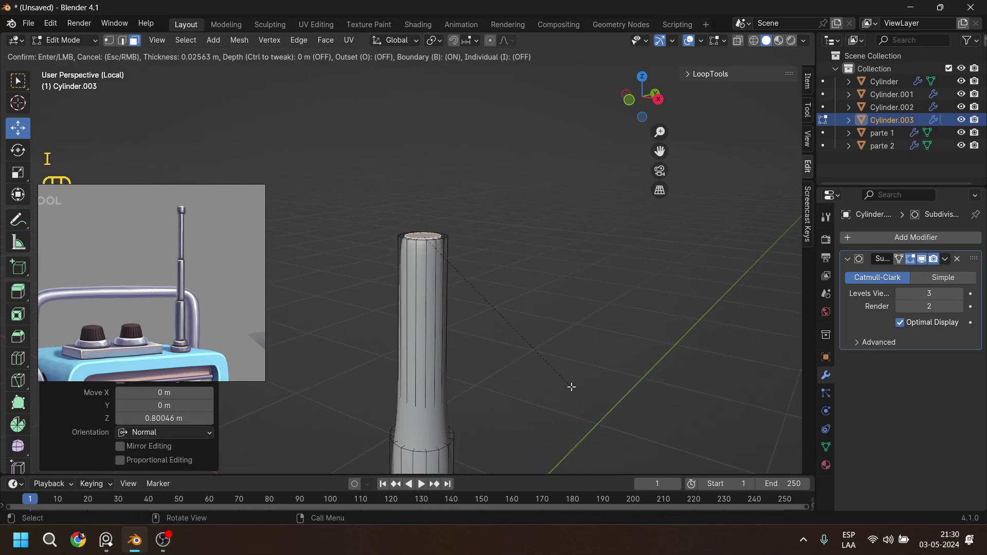
left_click(571, 387)
middle_click_drag(507, 308, 513, 350, "shift")
key("e")
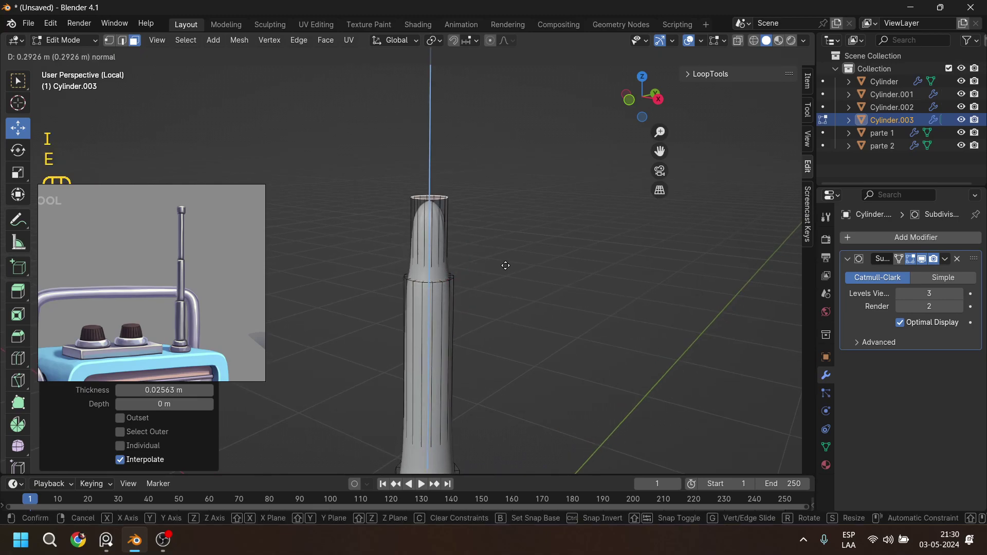
left_click(512, 164)
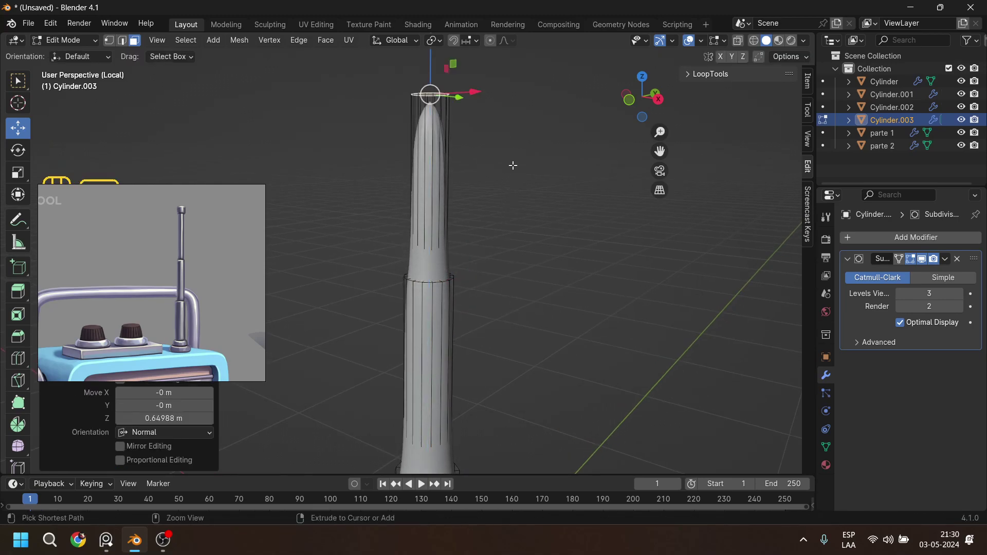
Expand the selection over the uppermost section, scale it down slightly and raise it a little.
key("ctrl+KP_Add")
key("s")
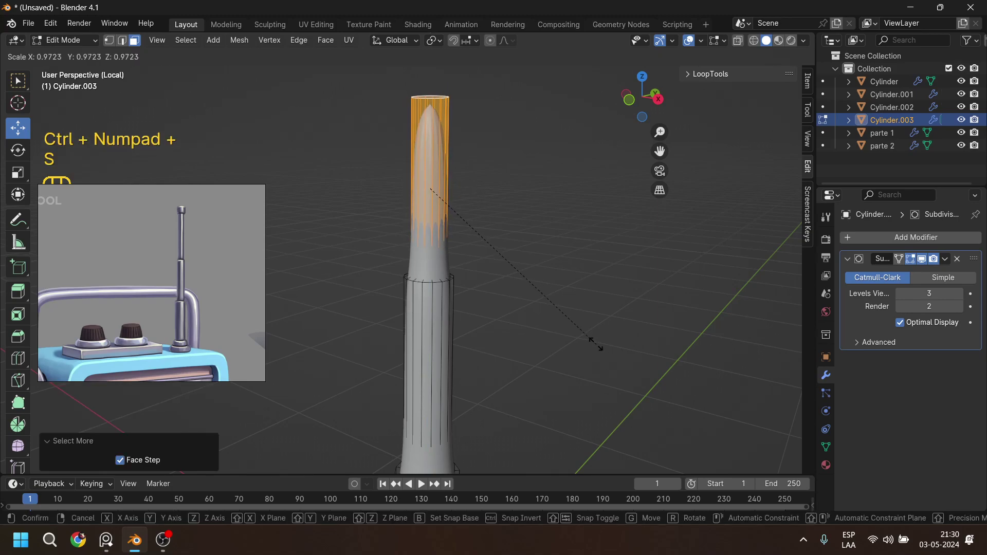
left_click(571, 333)
mouse_move(431, 143)
left_mouse_down()
mouse_move(438, 156)
mouse_move(442, 137)
left_mouse_up()
Extrude the antenna's end face up about 0.011 m and scale it by about 1.204 to start the tip.
middle_click_drag(442, 137, 433, 245)
left_click(425, 199)
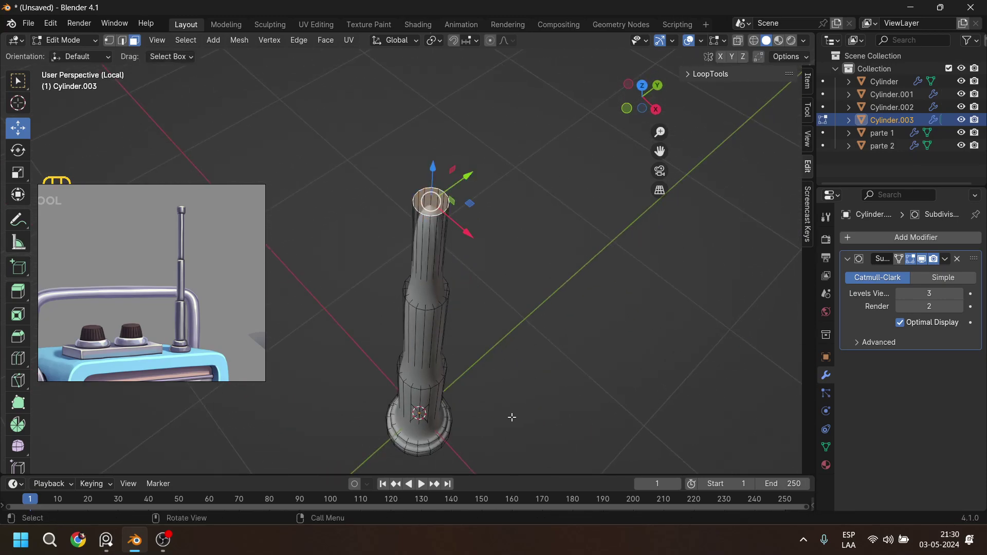
middle_click_drag(513, 418, 524, 376)
key("e")
left_click(494, 303)
key("s")
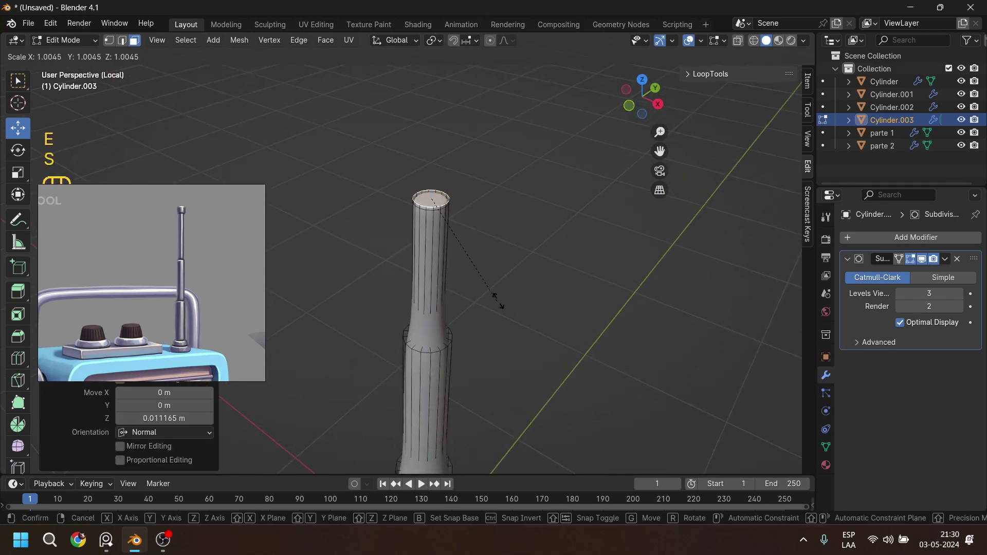
left_click(525, 307)
Extrude the tip face further upward and flare it outward by scaling it about 1.173.
key("e")
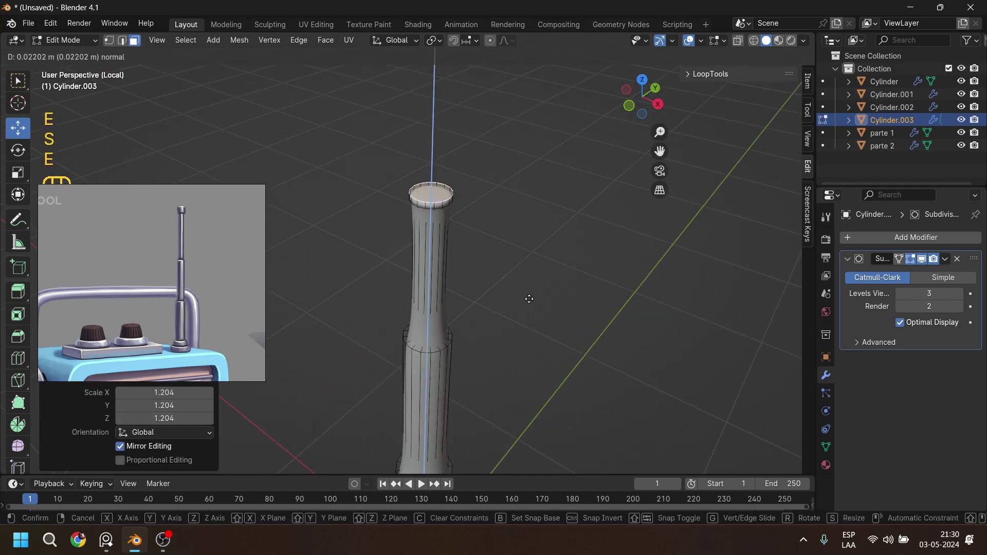
left_click(527, 276)
key("s")
left_click(553, 280)
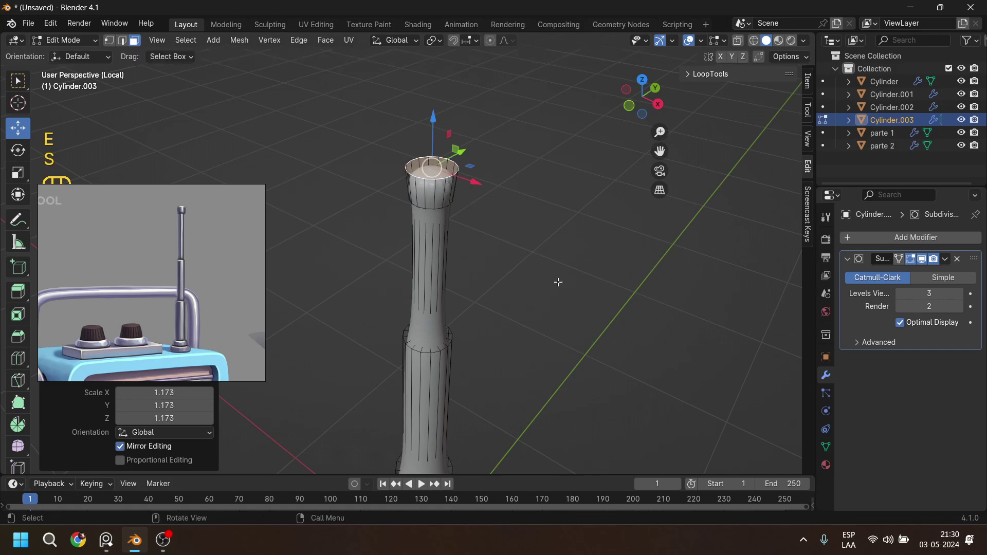
Extrude the flared tip up about 0.052 m and bevel its top rim with 3 segments.
key("e")
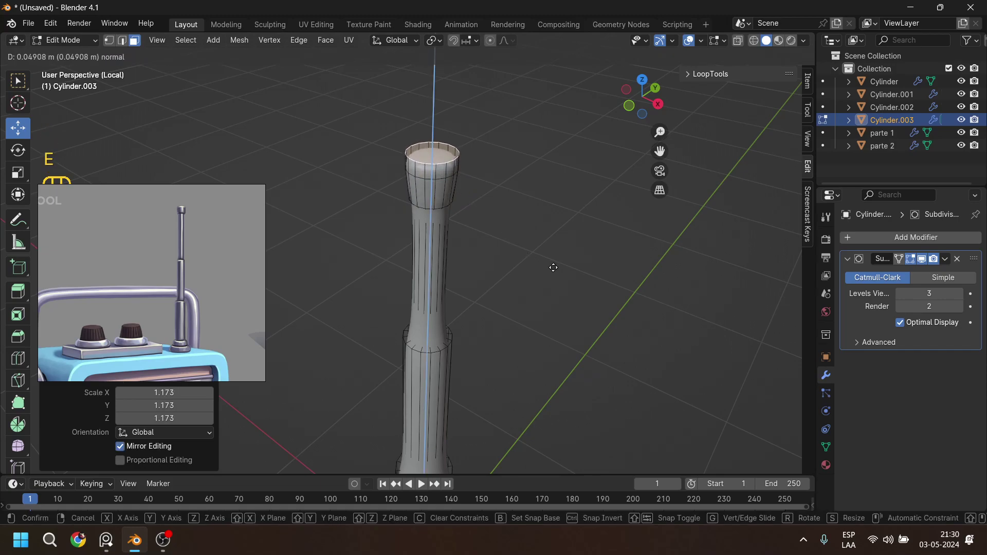
left_click(553, 267)
key("ctrl+b")
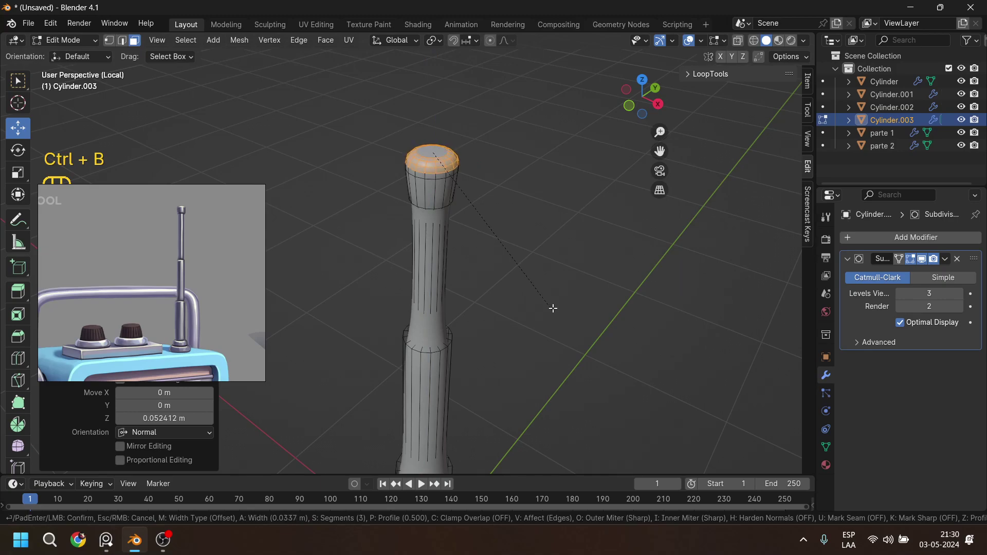
left_click(525, 327)
Add a supporting edge loop to the uppermost section, slid by about -0.971 to just below the tip.
scroll(495, 298, "down", 5)
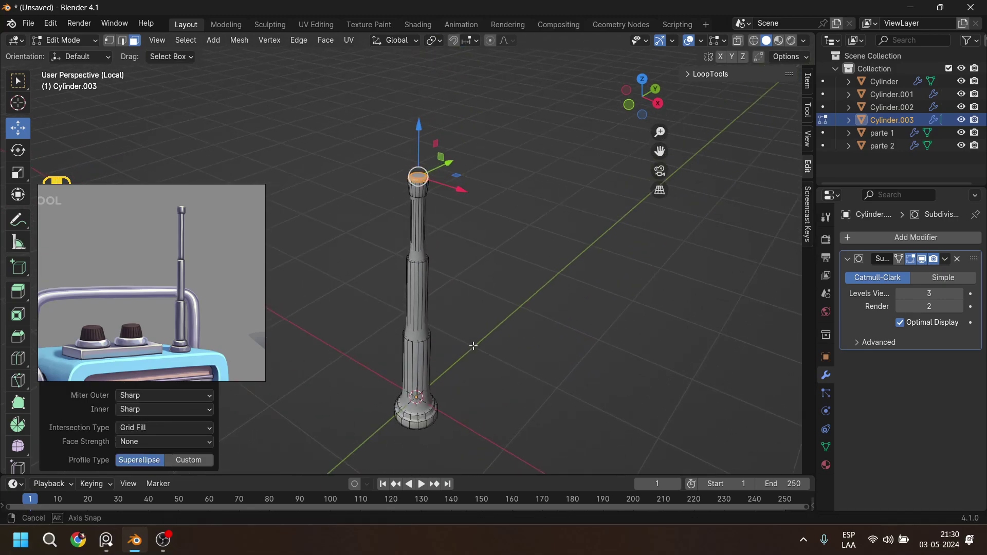
middle_click_drag(473, 348, 471, 319)
scroll(469, 277, "up", 6)
middle_click_drag(483, 191, 452, 234, "shift")
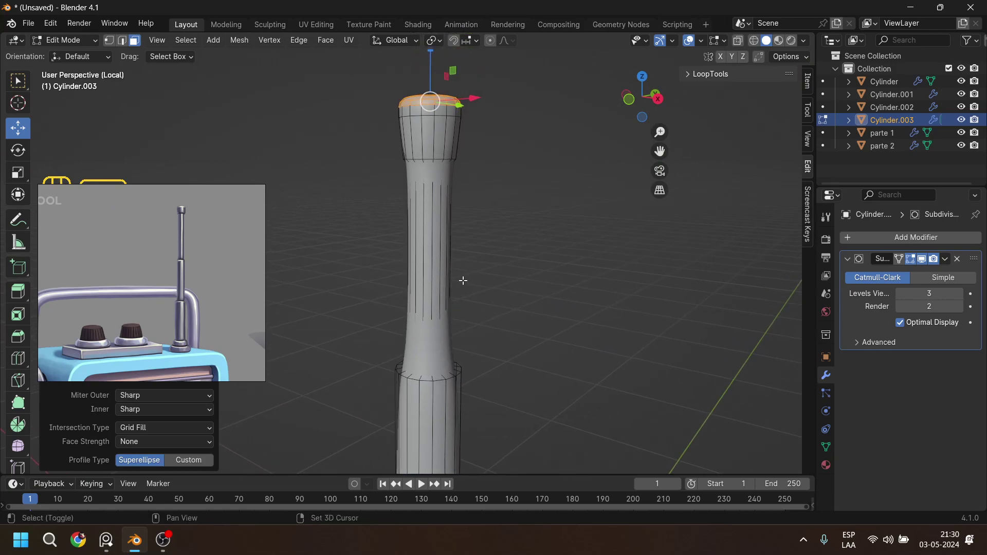
key("ctrl+r")
left_click(433, 239)
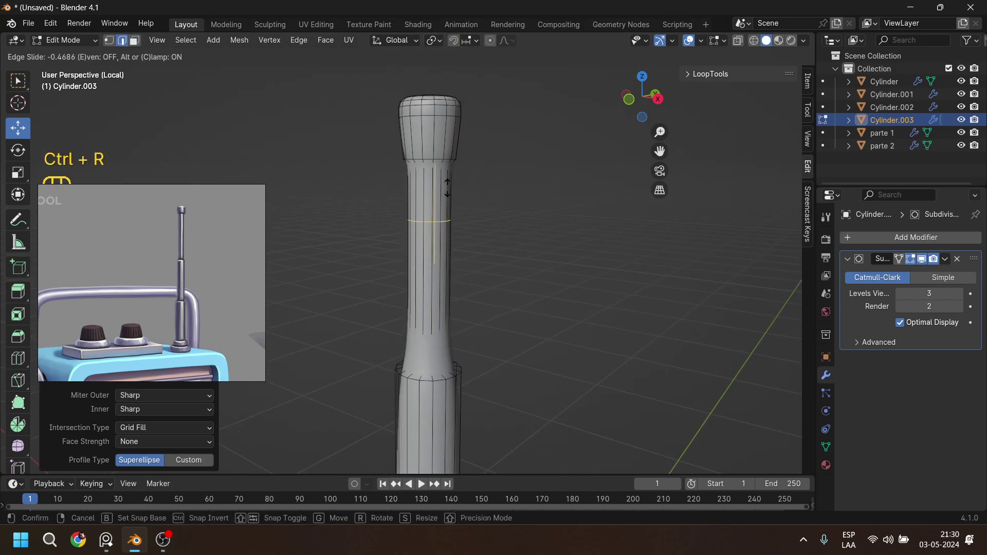
left_click(449, 138)
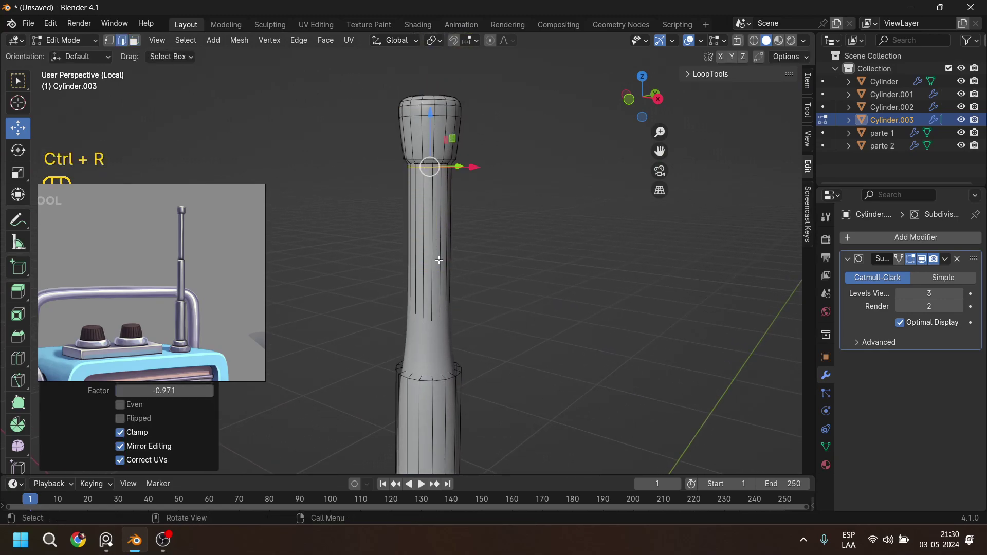
Add an edge loop at the lower end of the uppermost section, with a slide factor of about 0.964.
key("ctrl+r")
left_click(434, 269)
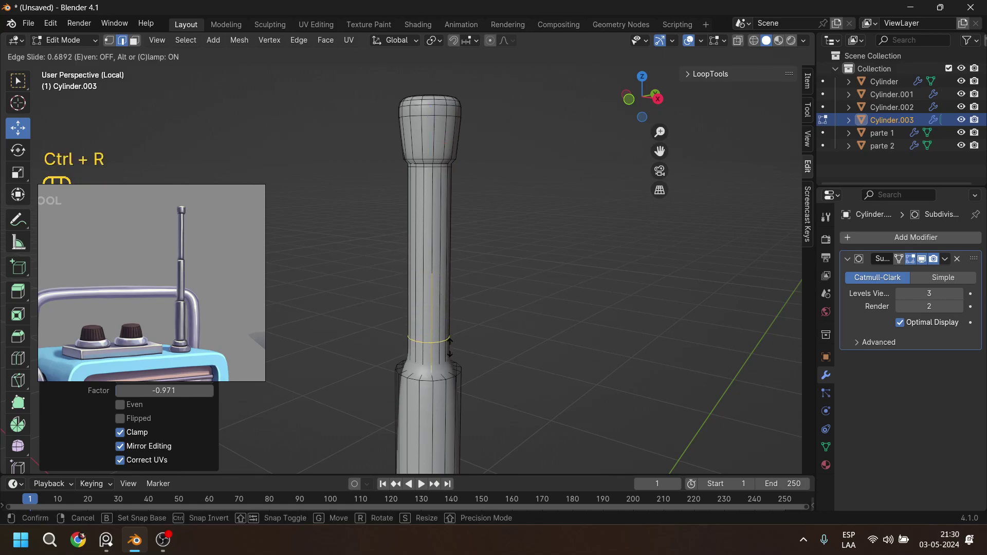
left_click(453, 378)
Add supporting edge loops near both ends of the antenna's middle section, slid by about -0.930 at the top and 0.946 at the bottom.
middle_click_drag(453, 377, 424, 256, "shift")
key("ctrl+r")
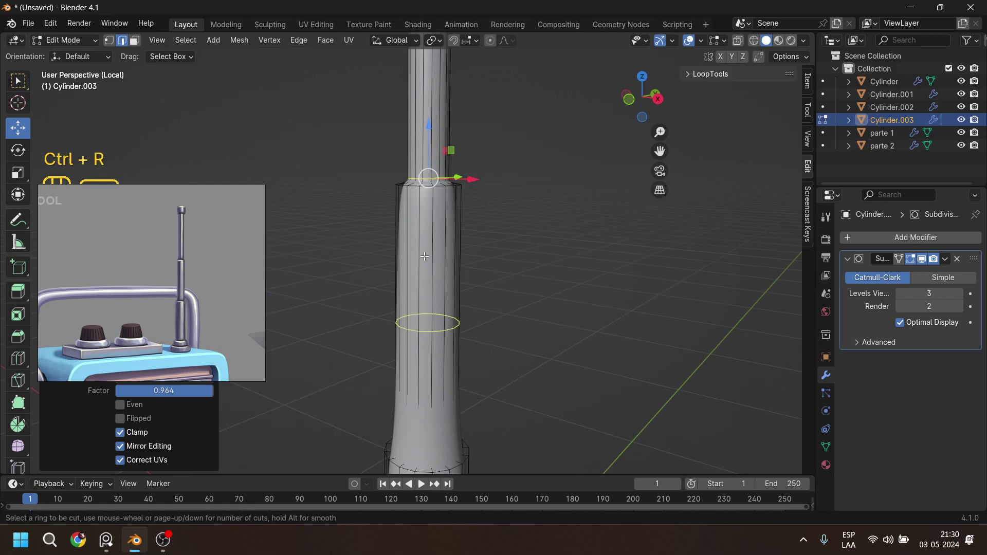
left_click(426, 313)
left_click(434, 194)
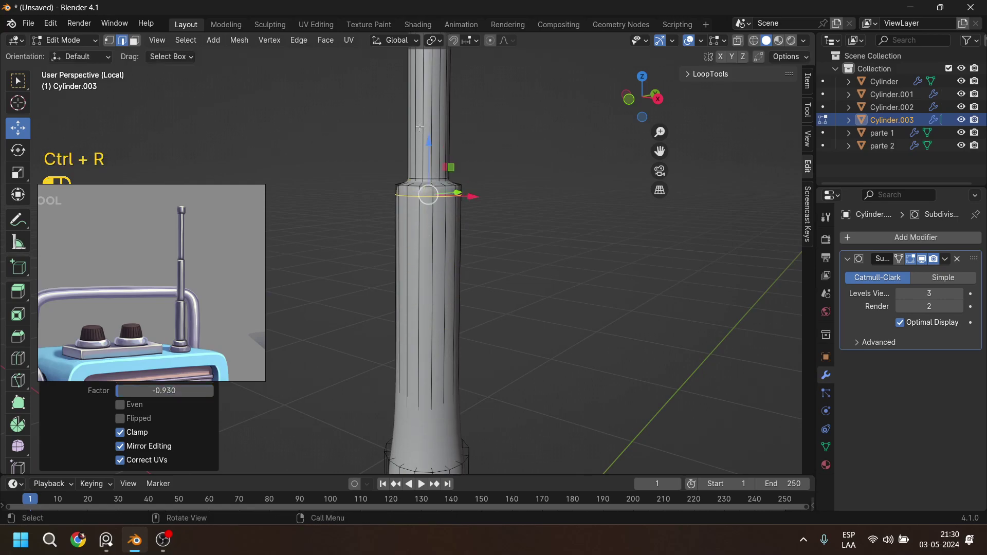
middle_click_drag(452, 194, 447, 284, "shift")
key("ctrl+r")
left_click(407, 152)
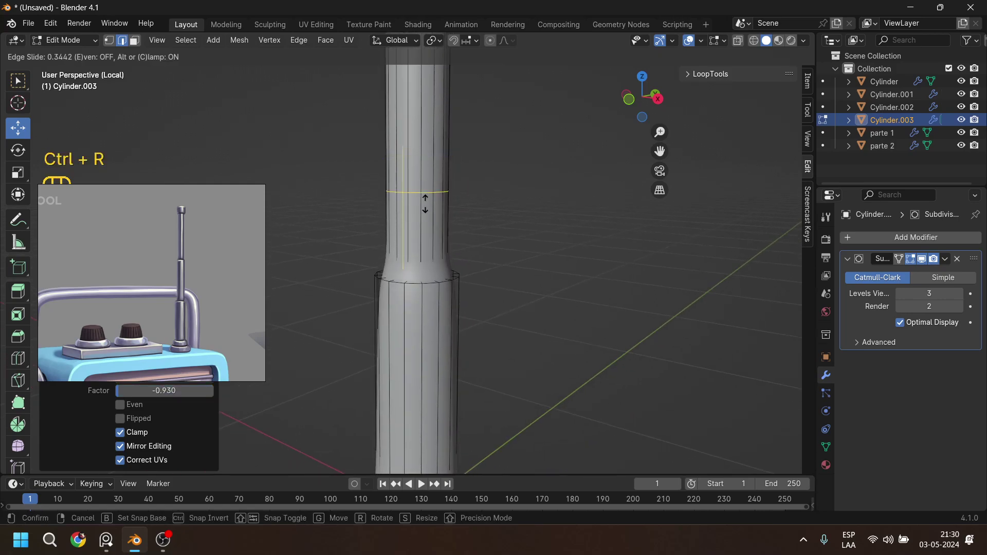
left_click(445, 288)
Add supporting edge loops near both ends of the lowest shaft section, slid by about -0.946 at the top and 0.947 at the bottom.
key("ctrl+r")
left_click(403, 331)
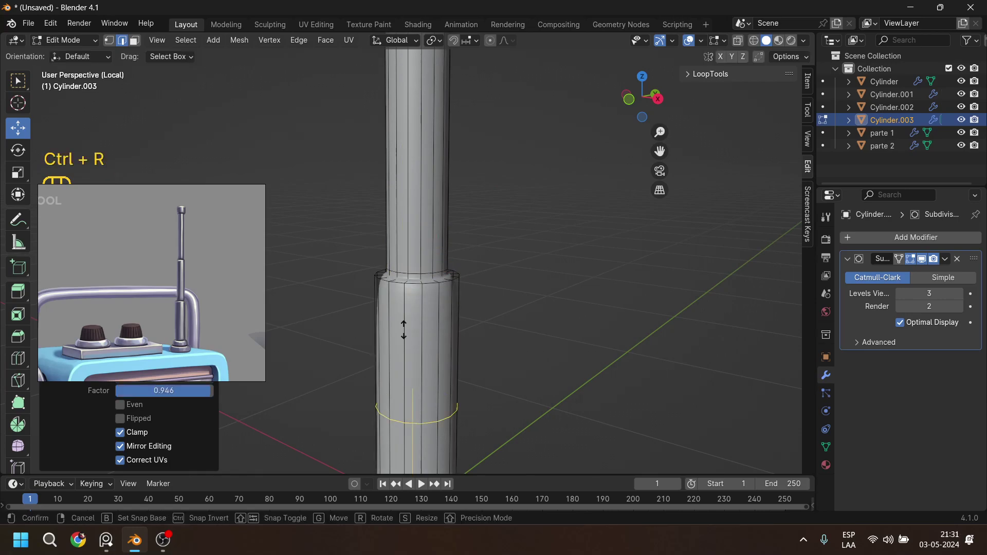
left_click(404, 203)
middle_click_drag(479, 329, 483, 151, "shift")
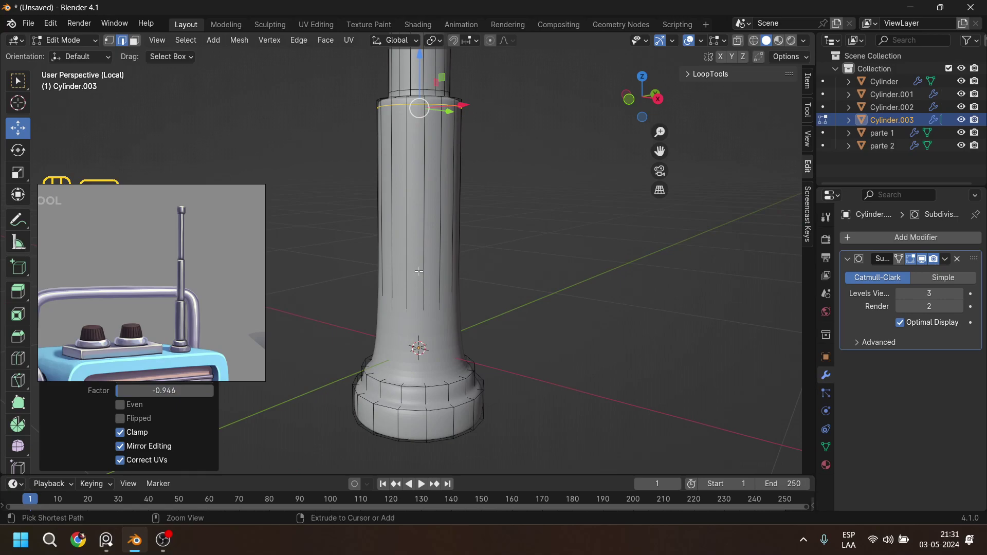
key("ctrl+r")
left_click(419, 278)
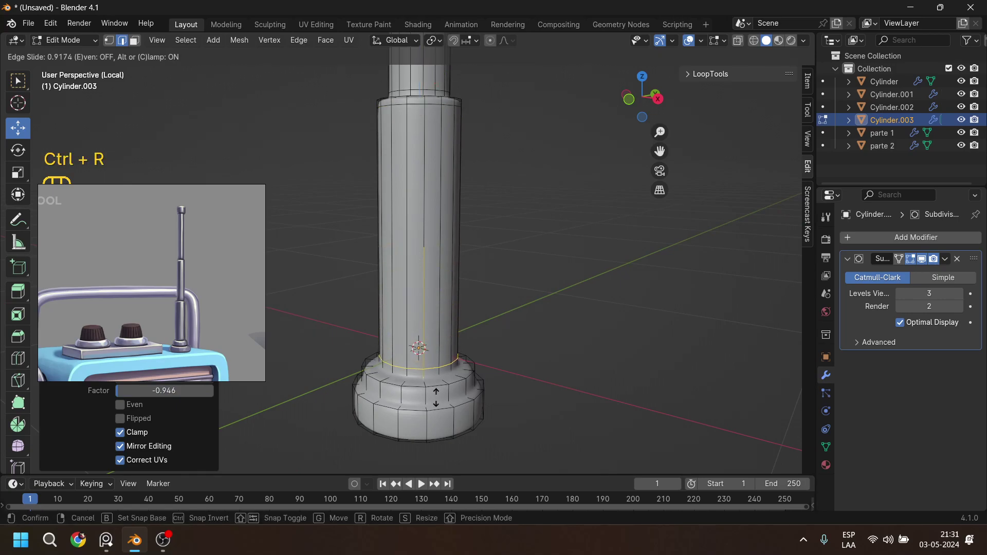
left_click(437, 401)
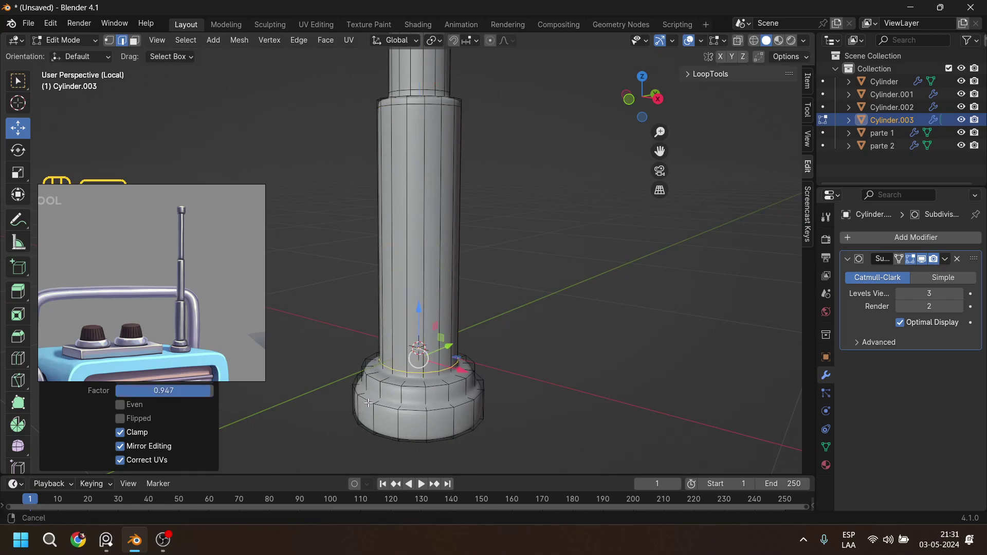
Add an edge loop low on the base's upper collar, just above where it meets the wider bottom ring.
scroll(422, 331, "up", 4)
middle_click_drag(421, 330, 417, 285, "shift")
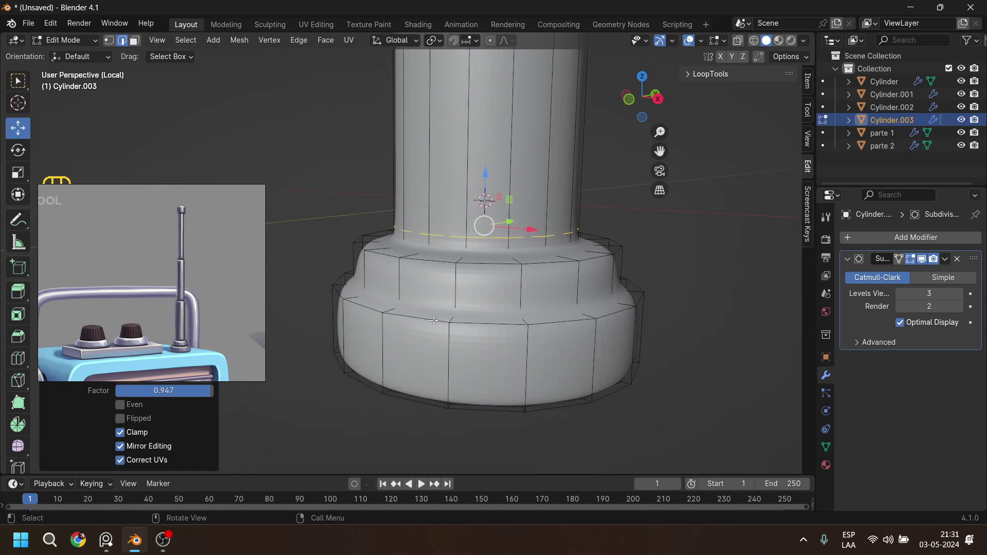
scroll(449, 308, "up", 2)
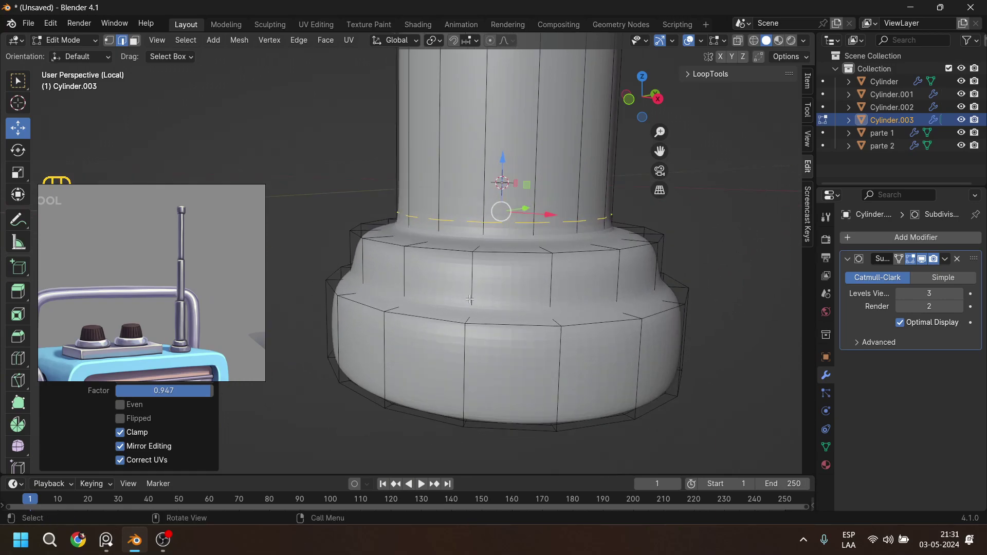
key("ctrl+r")
left_click(471, 299)
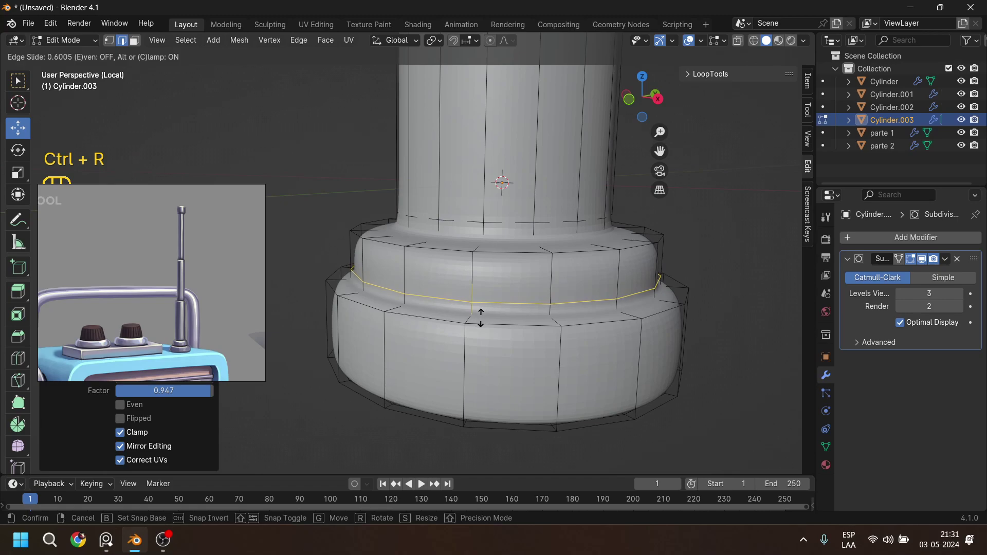
left_click(481, 318)
Extrude the narrow face ring between the upper collar and bottom ring inward along its normals by about -0.0117 m.
left_click(134, 40)
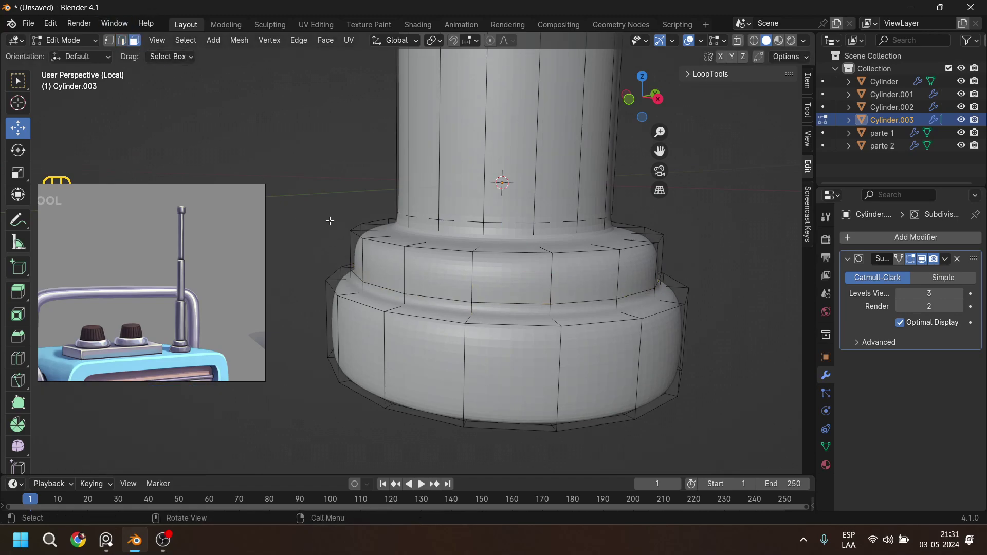
left_click(471, 314, "alt")
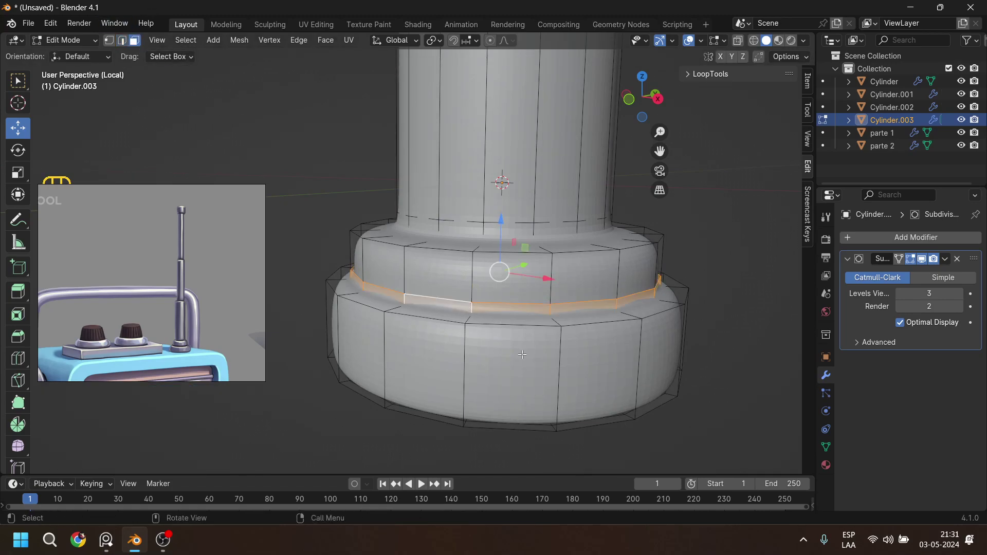
middle_click_drag(504, 322, 542, 360)
key("alt+e")
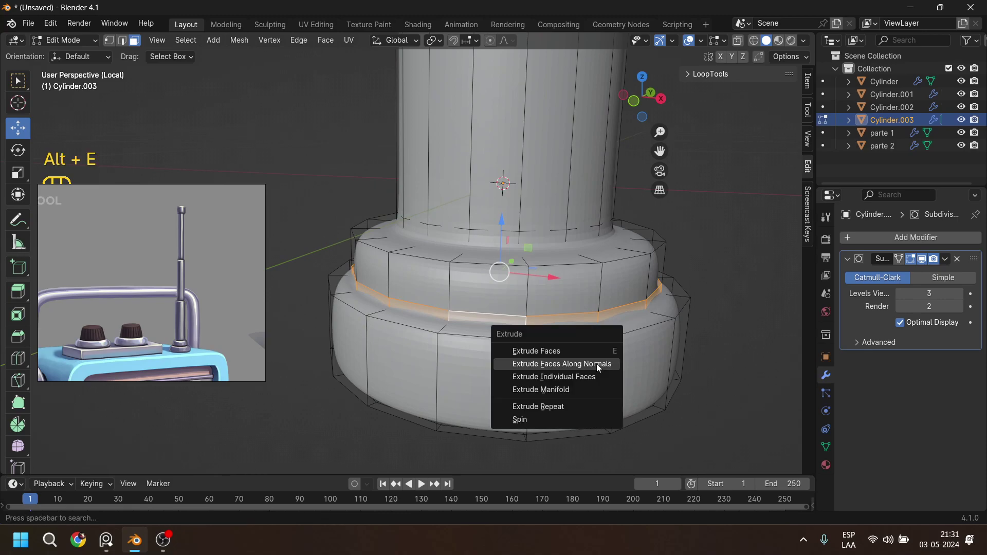
left_click(597, 364)
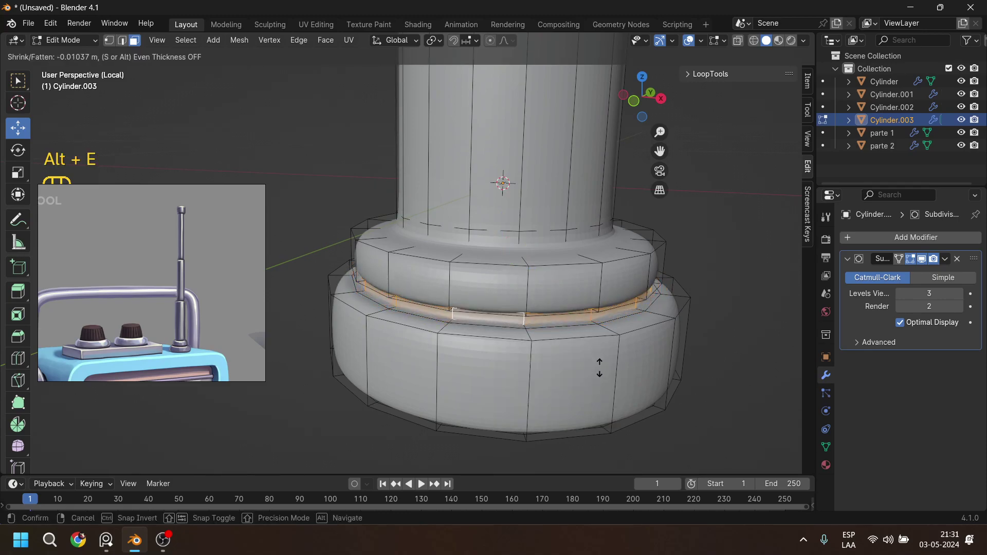
left_click(599, 368)
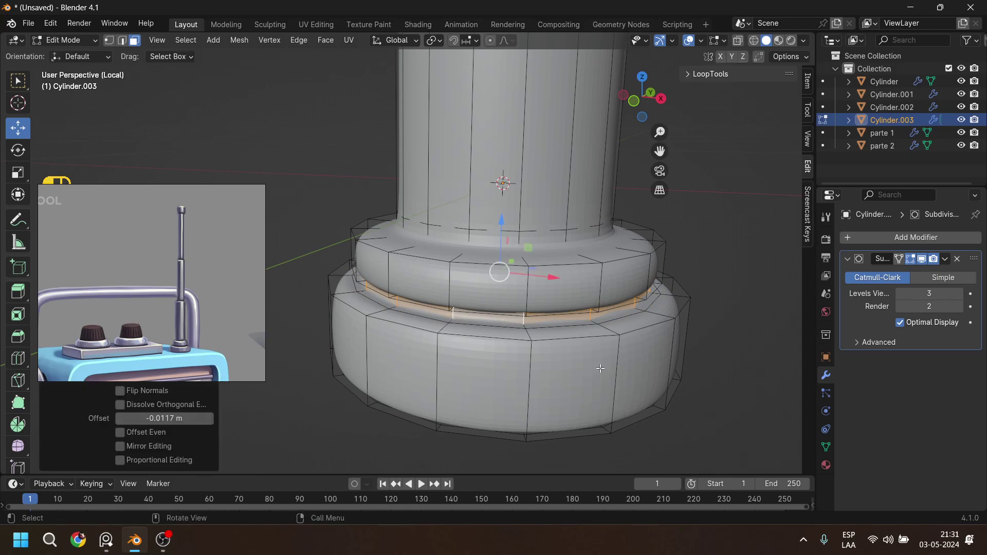
Expand the selection to the whole groove, scale it to about 0.497 along Z and lower it by about 0.00138 m.
key("ctrl")
scroll(610, 362, "up", 3)
key("ctrl+KP_Add")
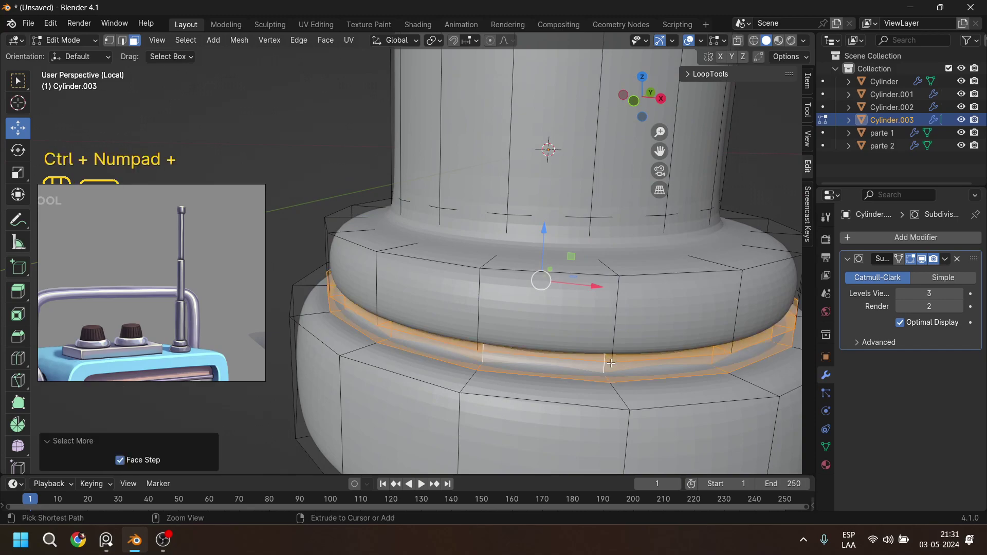
key("s")
key("z")
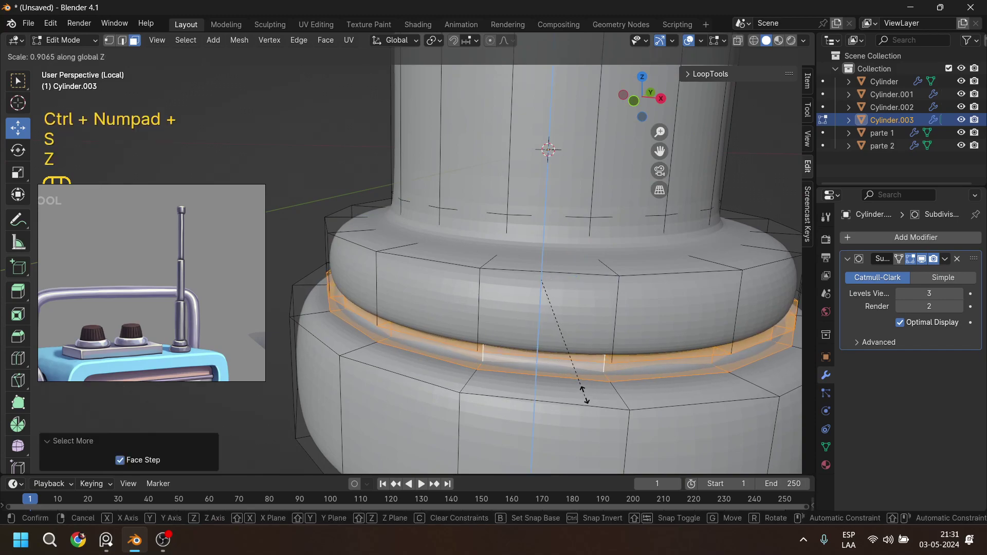
left_click(560, 345)
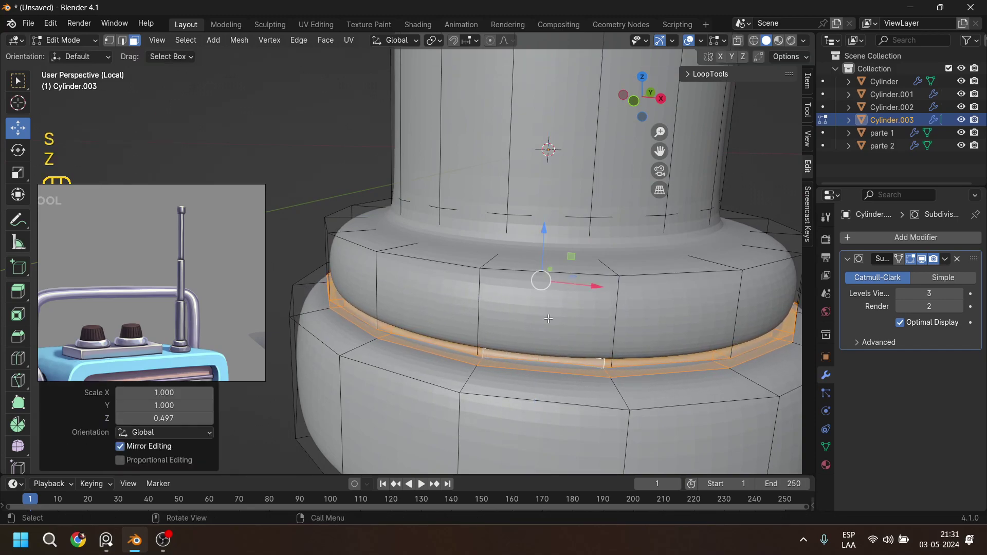
left_click_drag(548, 251, 544, 244)
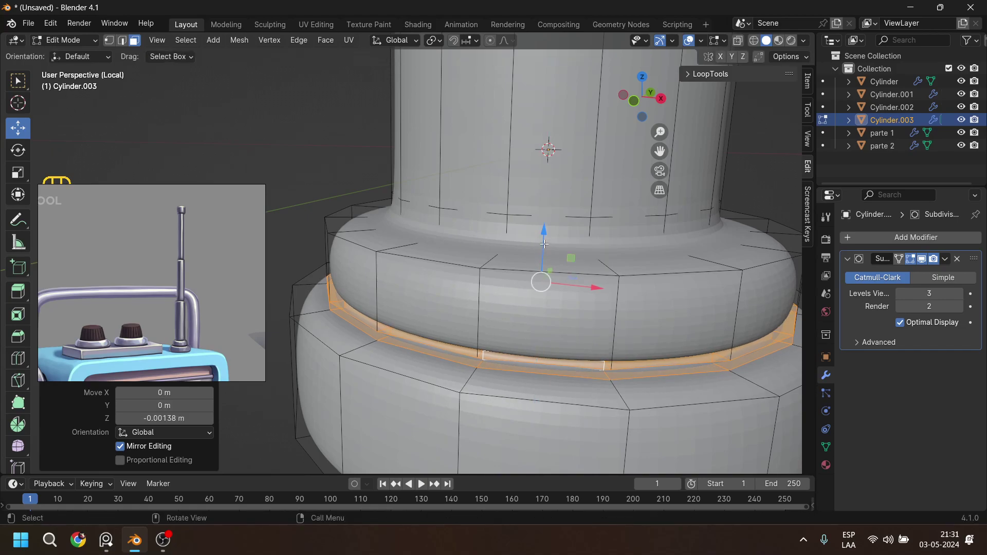
Move the edge loop at the foot of the lowest shaft section down by about 0.0105 m, closer to the collar.
left_click(508, 227, "alt")
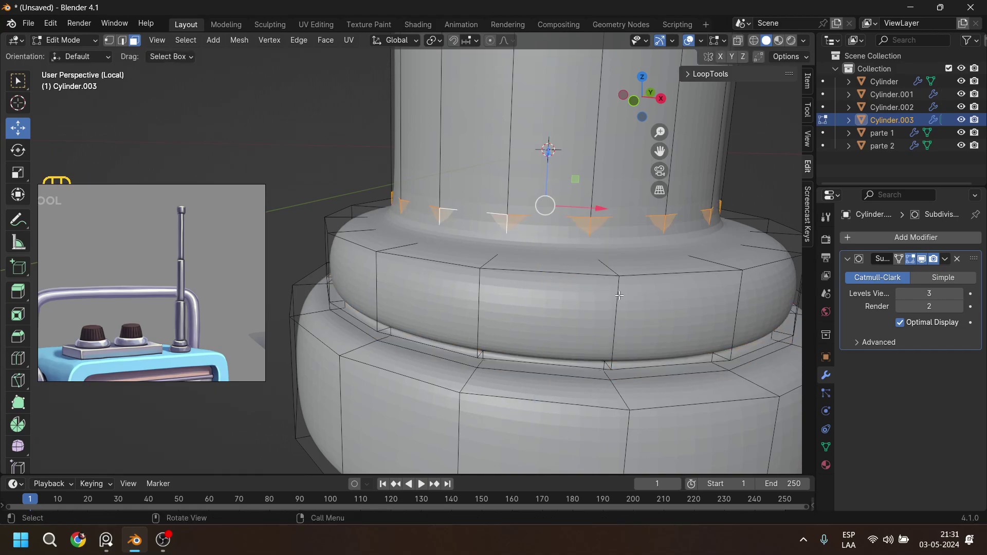
left_click(534, 213, "alt")
key("2")
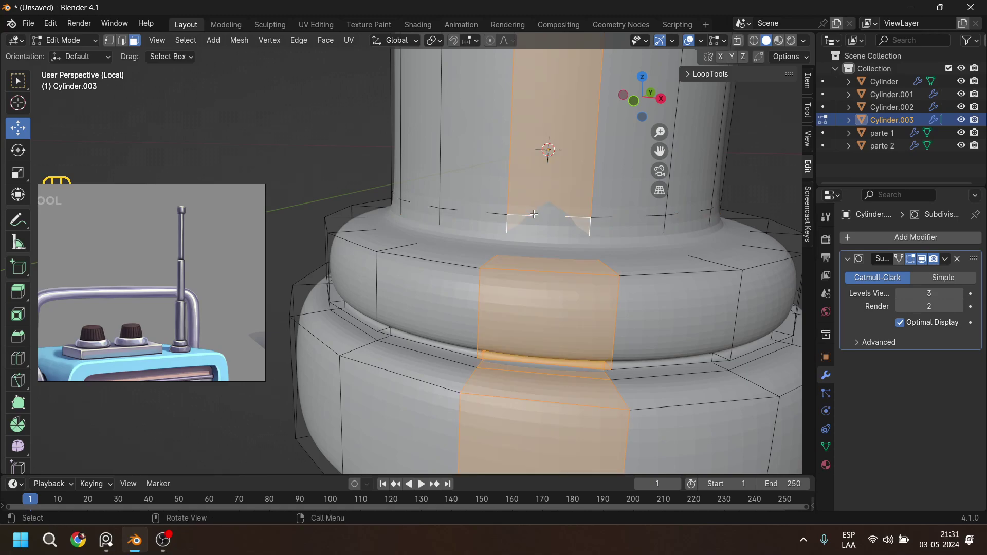
left_click(534, 214, "alt")
left_click_drag(548, 144, 548, 156)
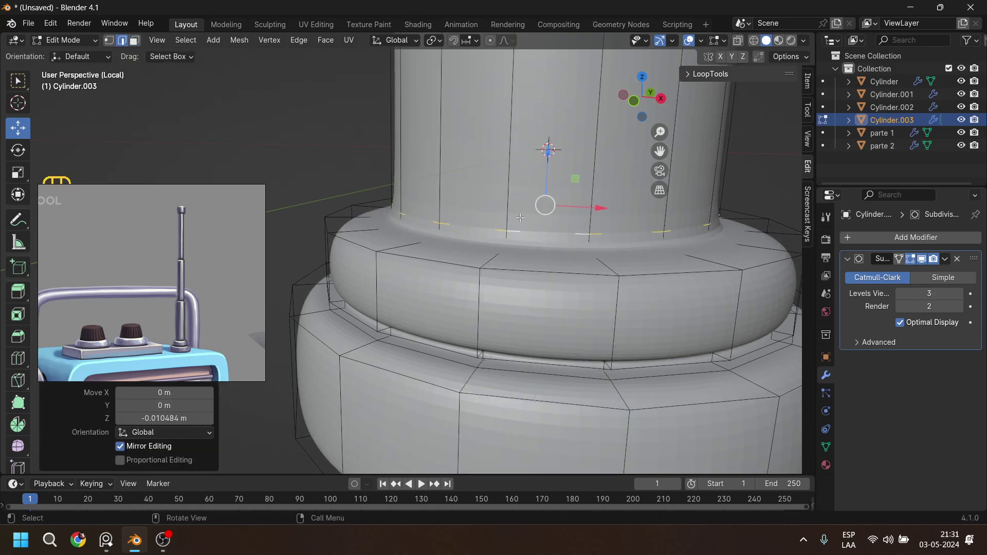
Extrude the narrow face ring at the foot of the shaft inward along its normals by about -0.0139 m.
key("3")
left_click(510, 234, "alt")
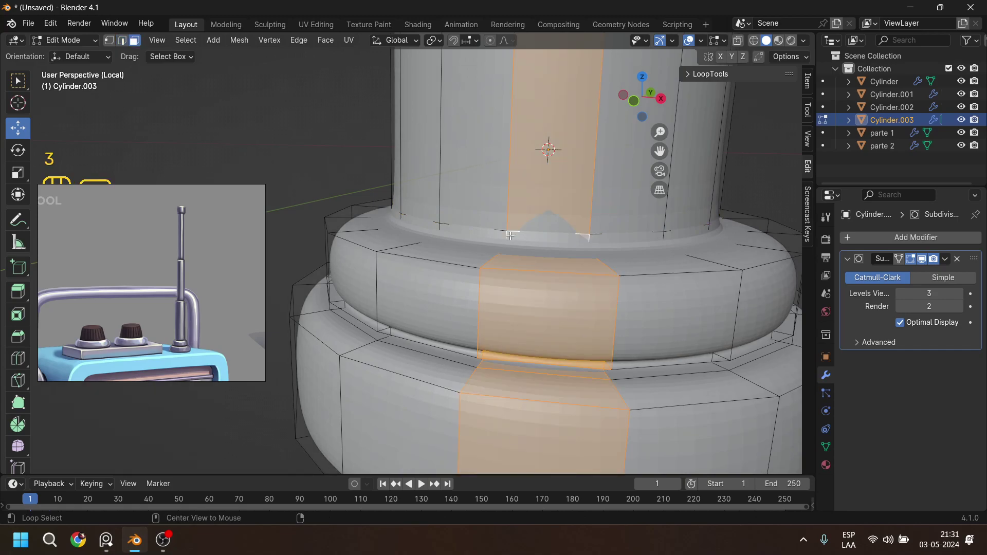
left_click(501, 235, "alt")
left_click(508, 238, "alt")
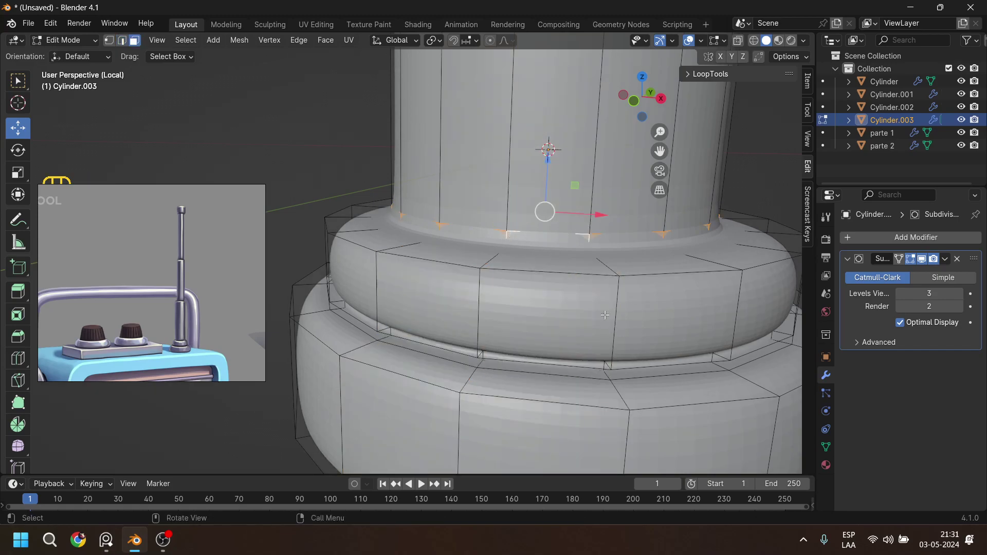
key("alt+e")
left_click(683, 364)
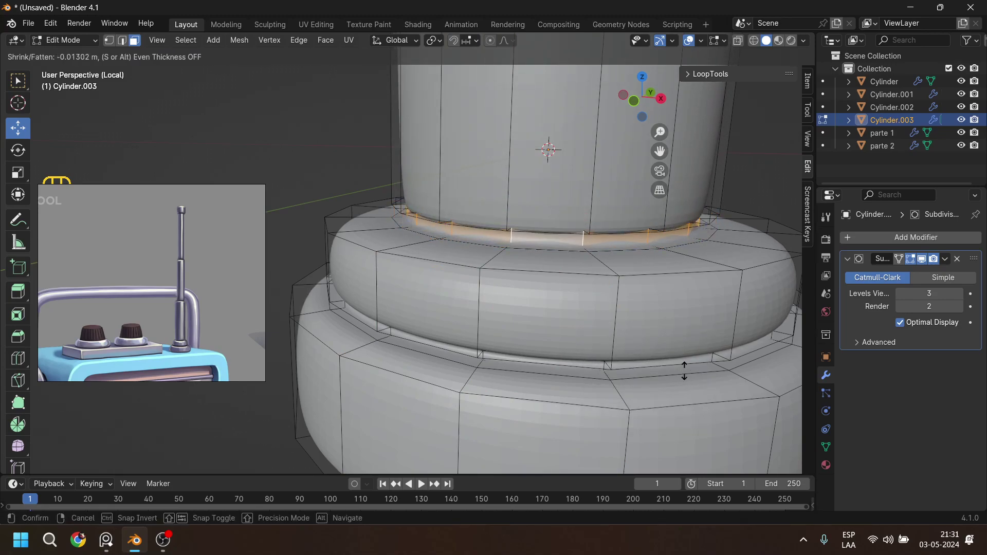
left_click(685, 368)
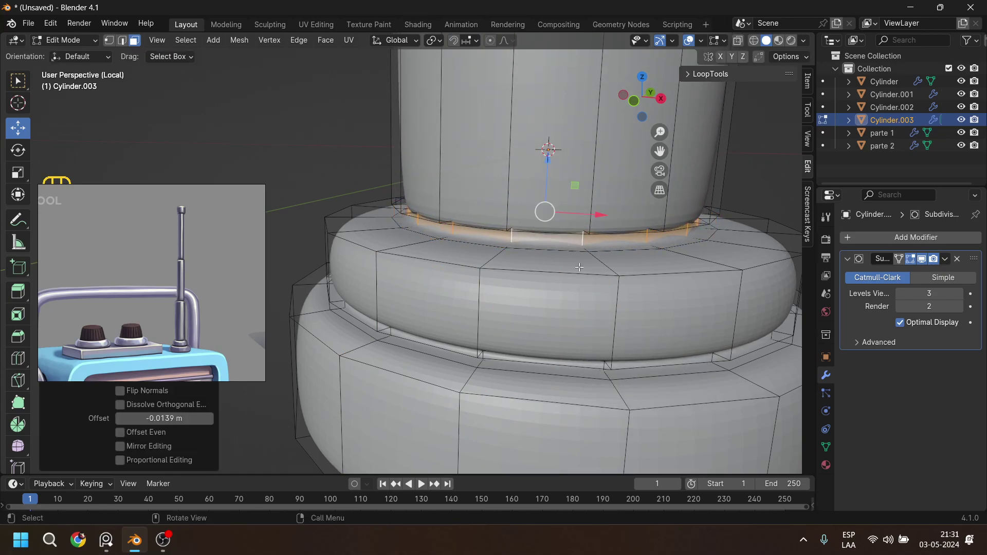
Add a supporting edge loop near the lower end of the lowest shaft section and return to Object Mode.
key("ctrl+r")
left_click(516, 160)
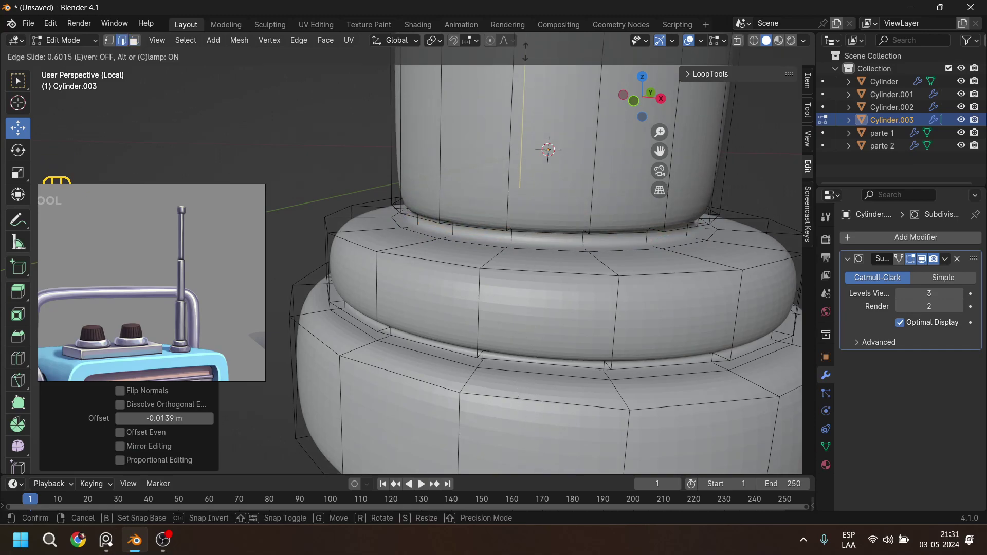
left_click(578, 59)
key("Tab")
Scale the whole antenna uniformly to about 0.619, and stretch it along Z by about 1.393.
scroll(514, 154, "down", 5)
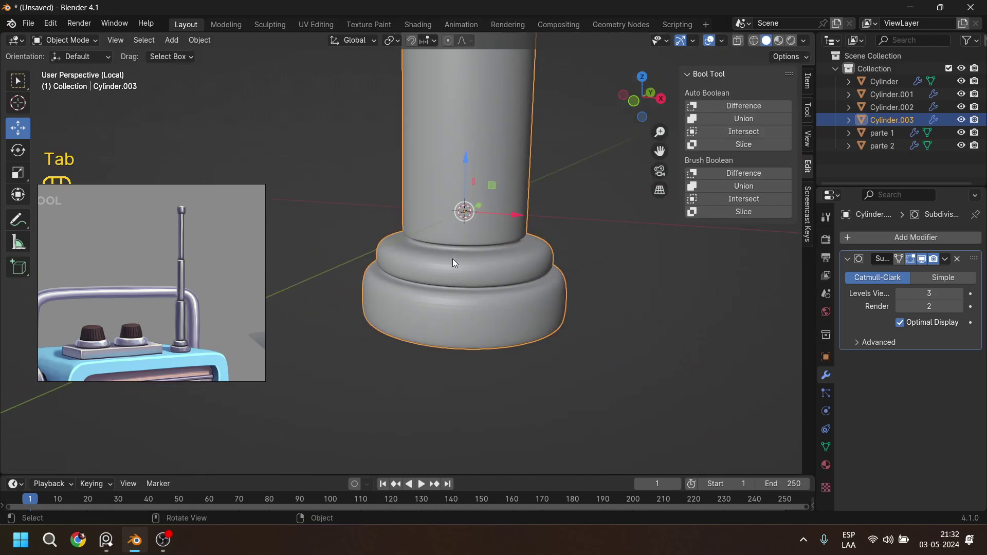
scroll(509, 239, "down", 6)
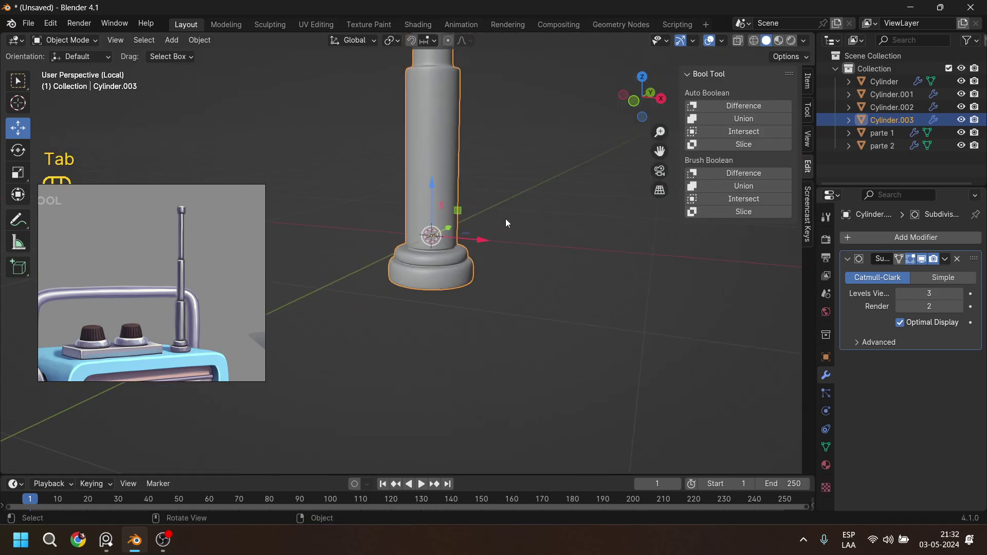
middle_click_drag(466, 129, 491, 250, "shift")
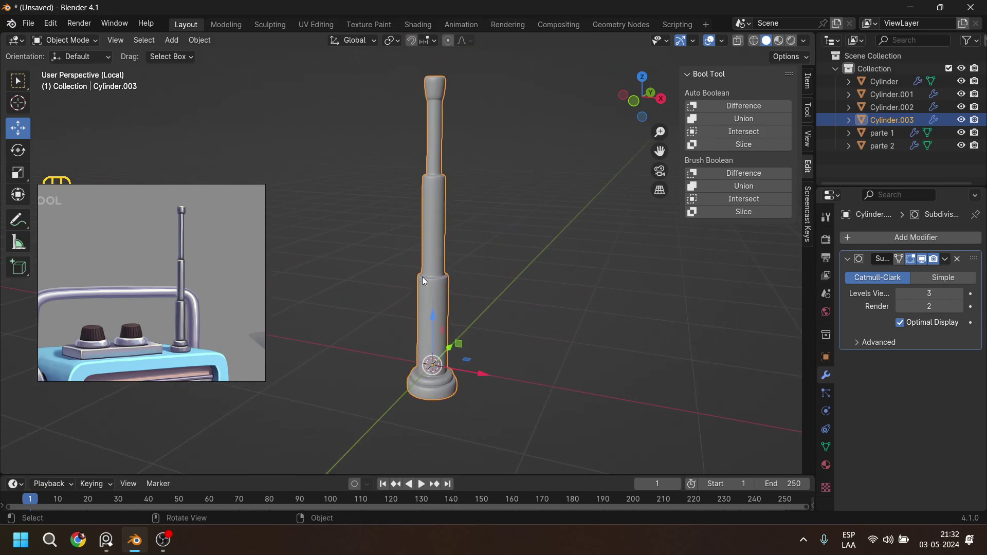
scroll(421, 276, "up", 4)
scroll(484, 330, "down", 5)
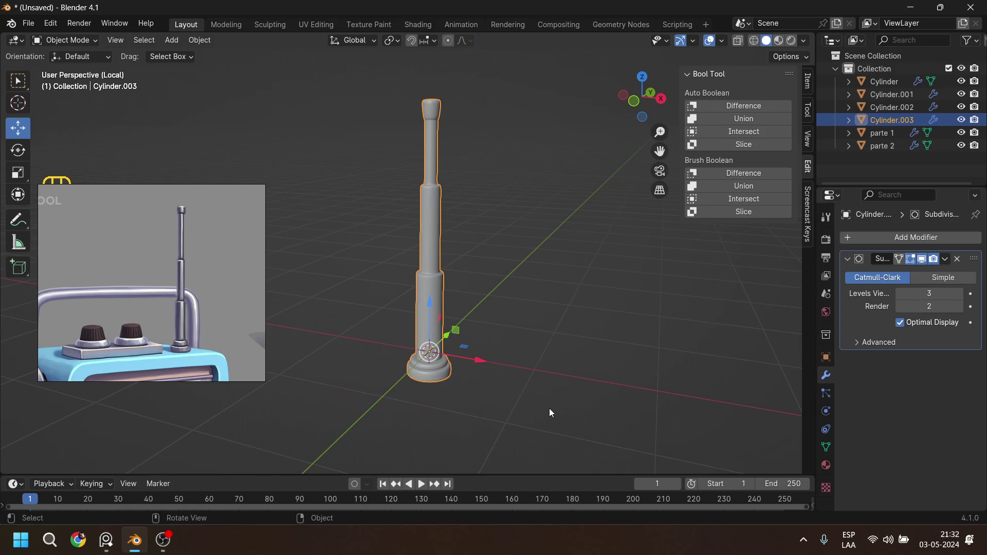
key("s")
left_click(514, 389)
key("s")
key("z")
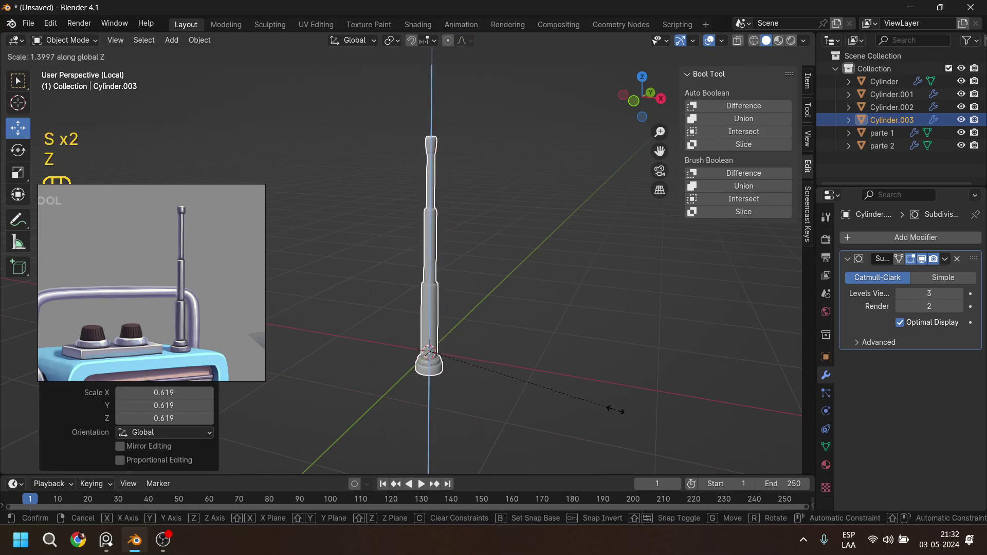
left_click(615, 409)
In Edit Mode, add a supporting edge loop on the shoulder between the antenna's middle and upper sections, slid toward the upper shaft.
scroll(442, 288, "up", 5)
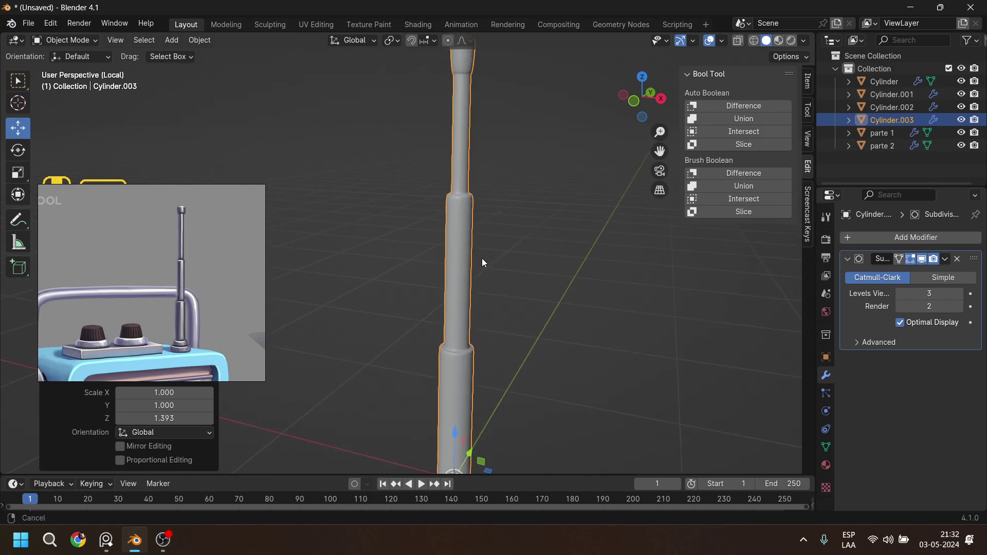
key("Tab")
scroll(462, 267, "up", 6)
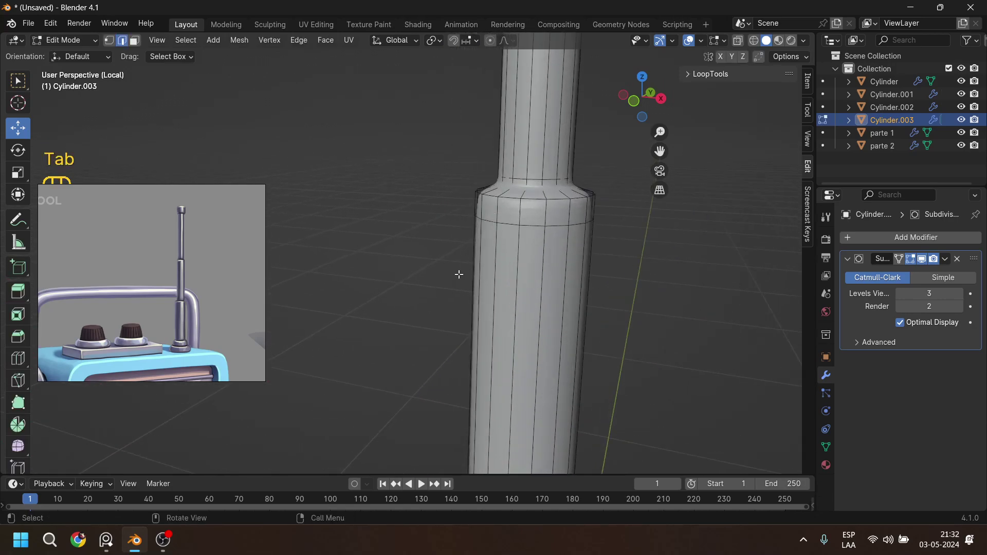
middle_click_drag(538, 188, 406, 307, "shift")
scroll(406, 307, "up", 3)
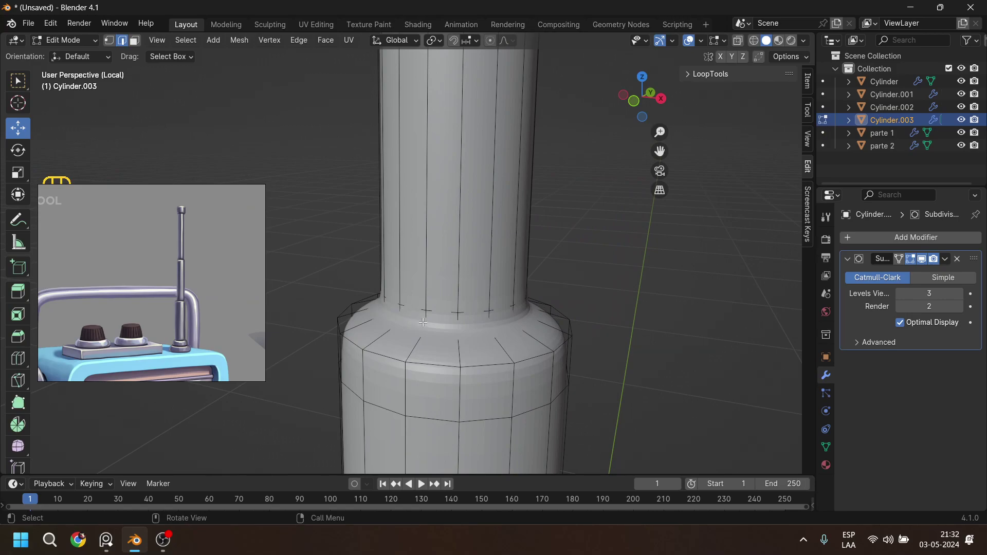
key("ctrl+r")
left_click(425, 340)
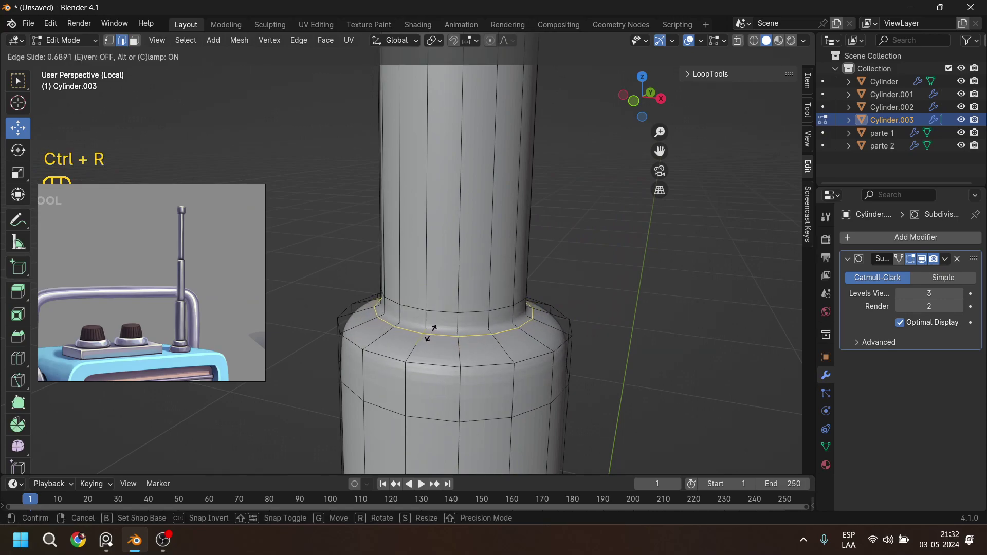
left_click(432, 333)
Select the face ring at the foot of the upper shaft, grow the selection up the shaft, and move it down by about 0.0064 m.
left_click(426, 320)
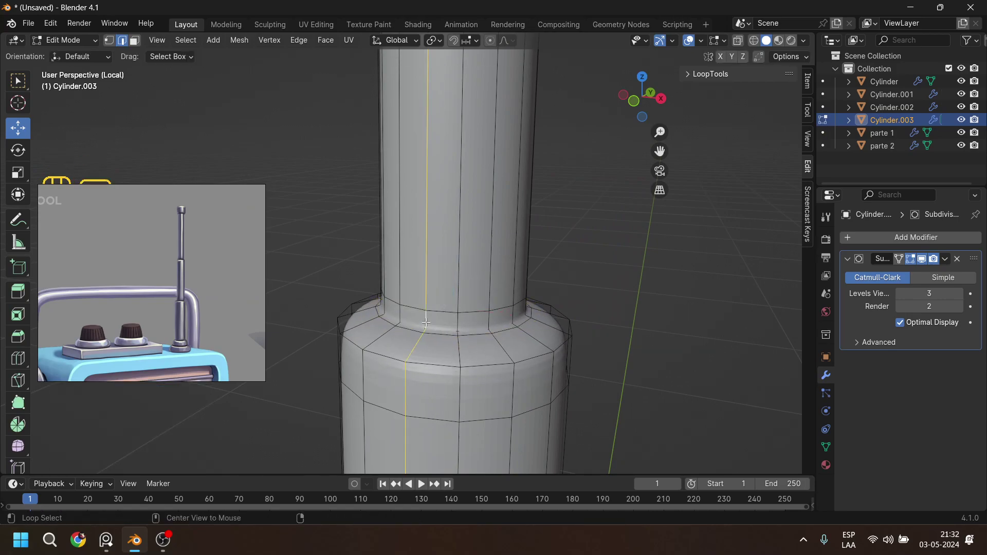
key("3")
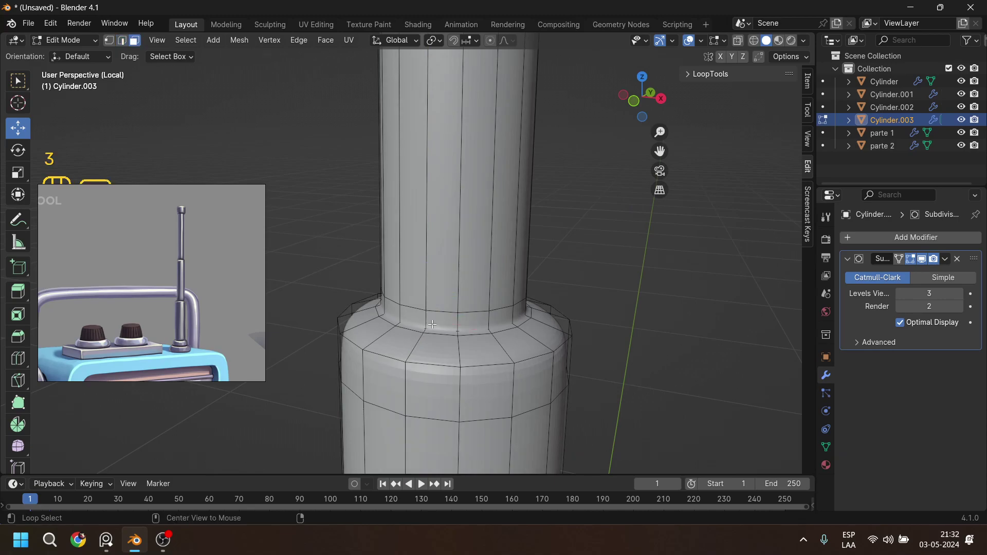
left_click(426, 322, "alt")
left_click(425, 316, "alt")
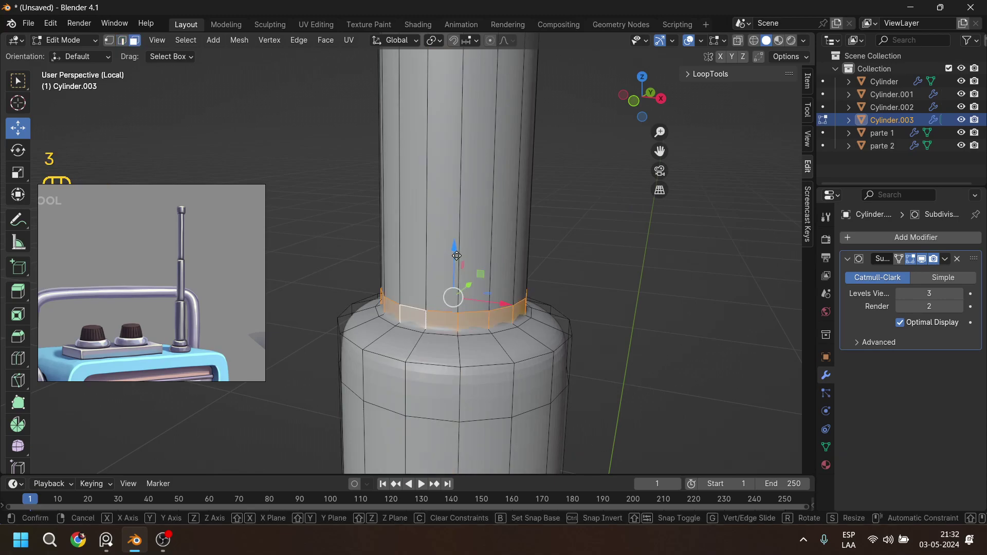
left_click(454, 276)
key("ctrl+KP_Add")
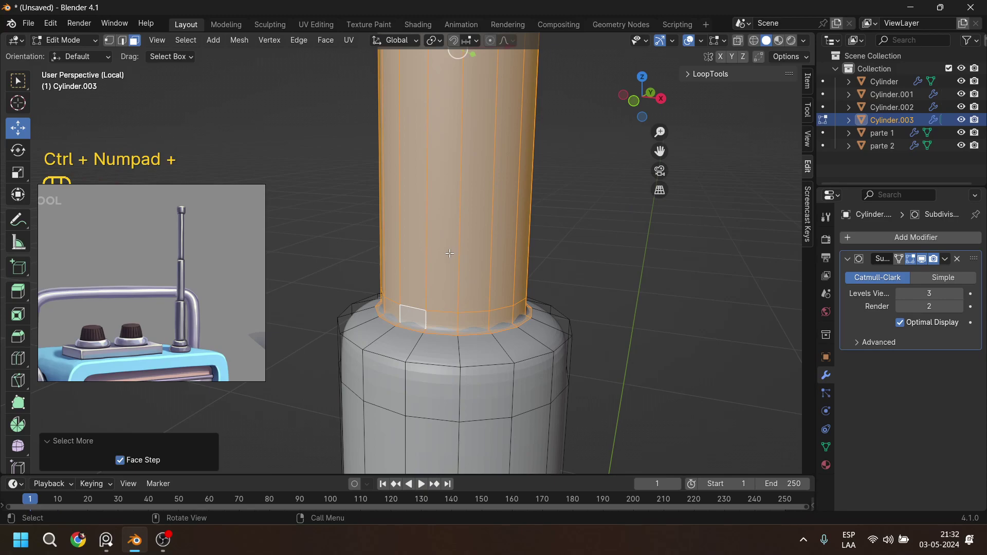
scroll(433, 307, "down", 1)
scroll(433, 307, "down", 4)
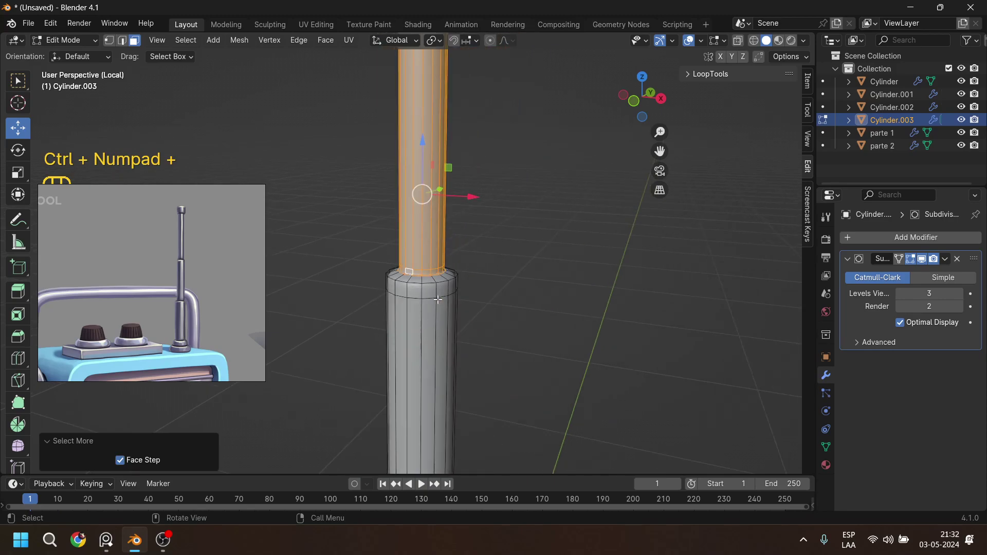
left_click_drag(424, 145, 425, 151)
Extrude the narrow shoulder face ring around the foot of the upper shaft inward along its normals by about -0.0053 m.
scroll(429, 206, "up", 5)
middle_click_drag(435, 269, 416, 308)
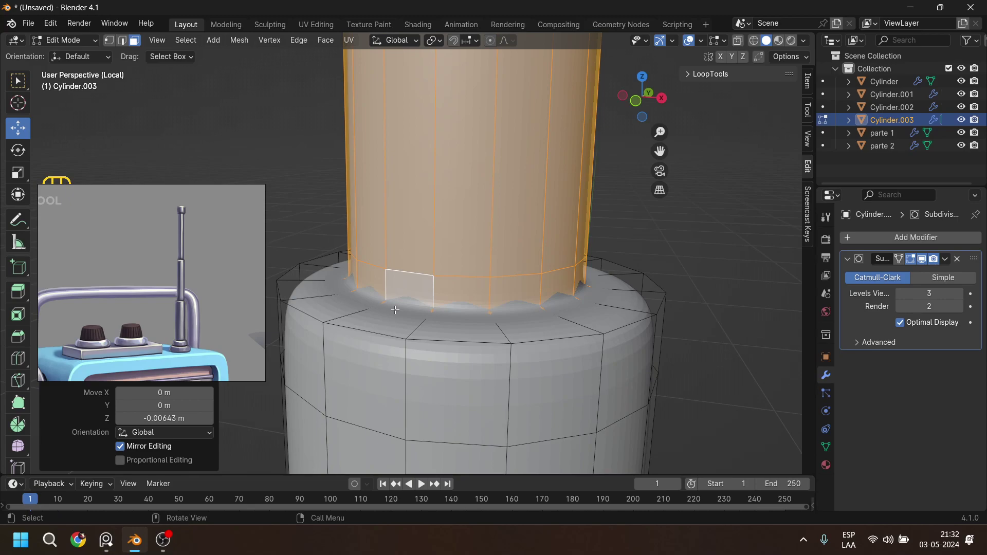
left_click(401, 310)
left_click(427, 313, "alt")
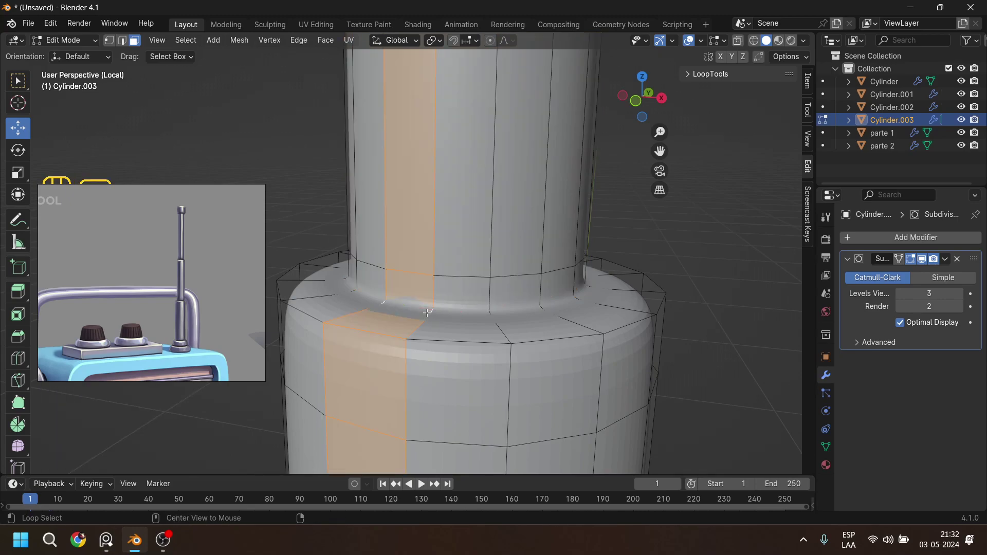
left_click(428, 312, "alt")
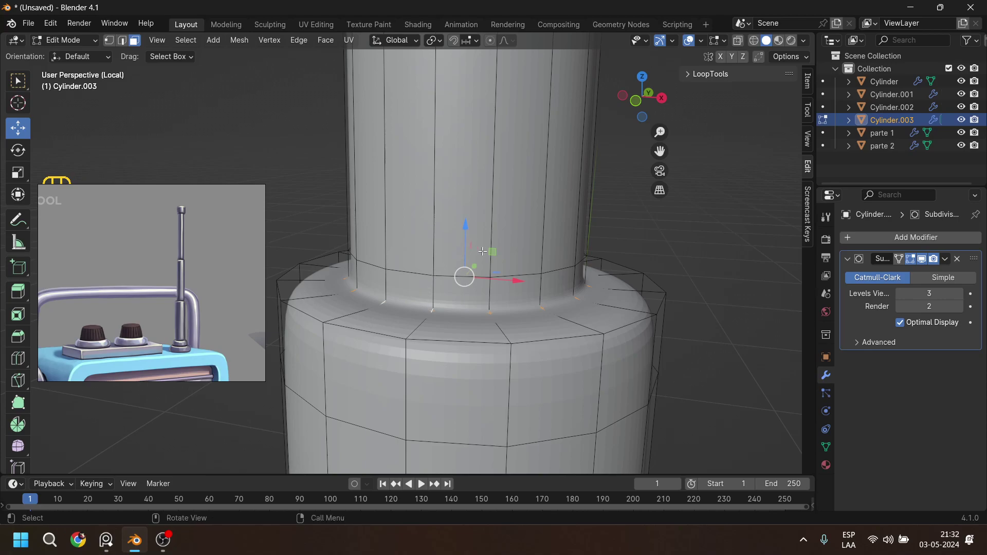
key("e")
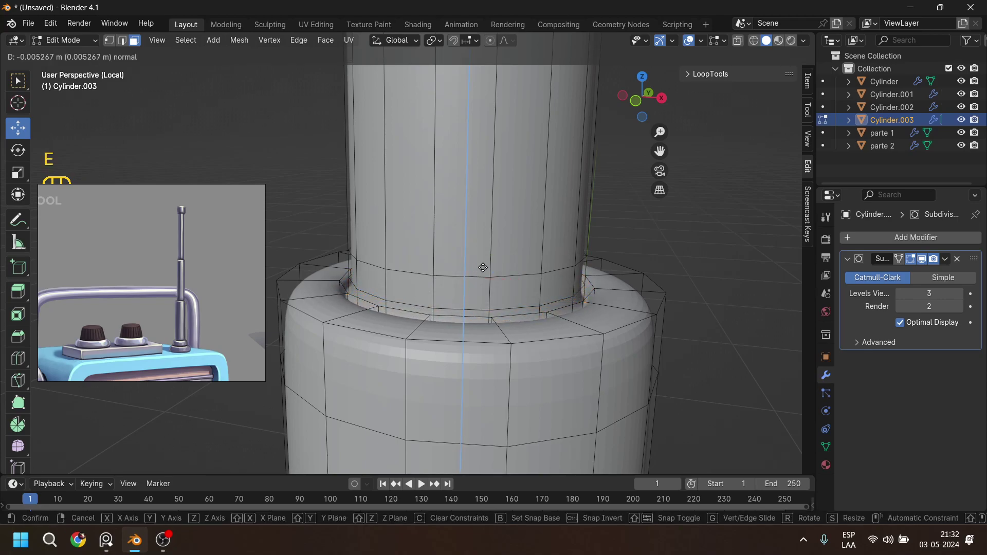
left_click(483, 268)
Add an edge loop on the shoulder of the lowest section, slid toward the middle shaft with a factor of about 0.567.
middle_click_drag(483, 267, 452, 275)
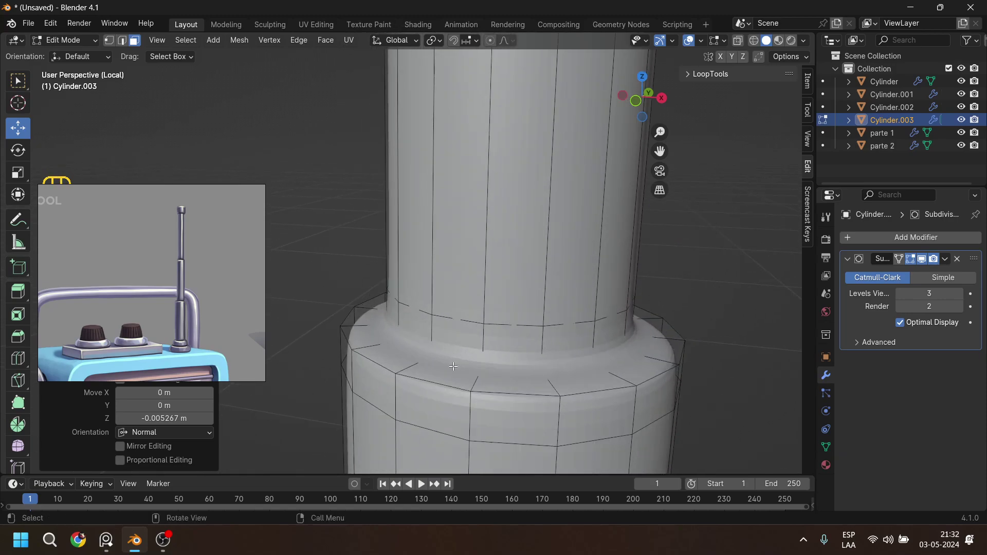
key("ctrl+r")
left_click(475, 374)
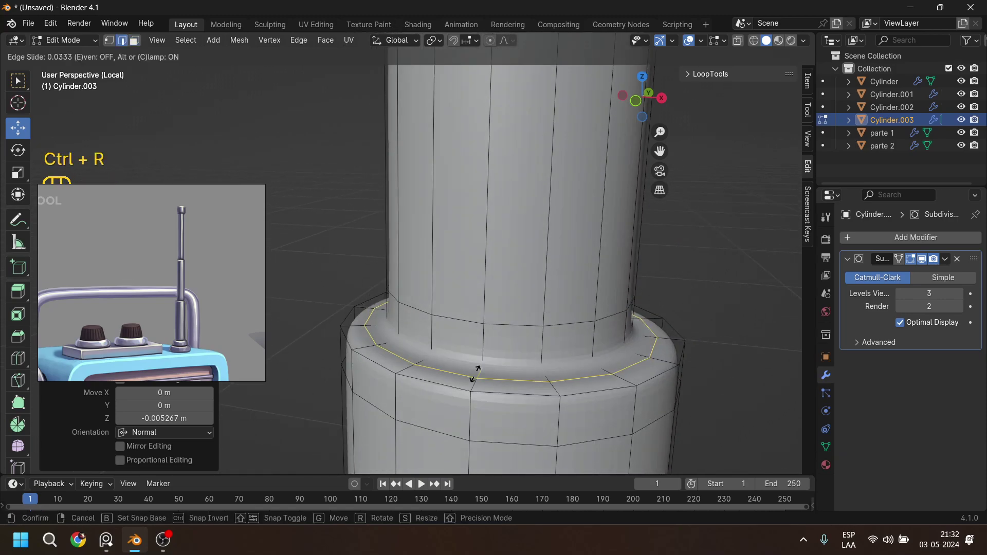
left_click(482, 362)
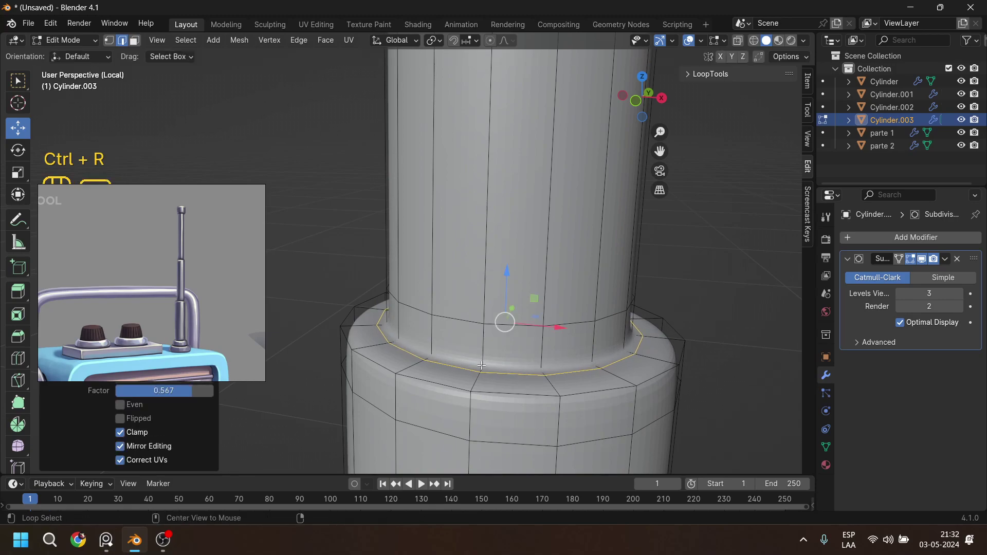
Extrude the narrow shoulder face ring around the foot of the middle shaft inward along its normals by about -0.008 m.
left_click(479, 363)
key("3")
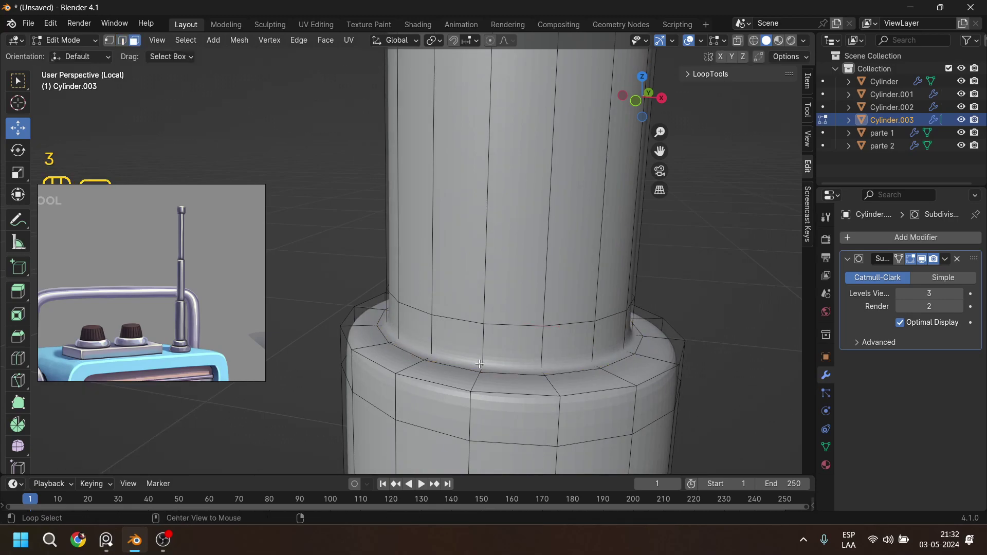
left_click(493, 373, "alt")
key("e")
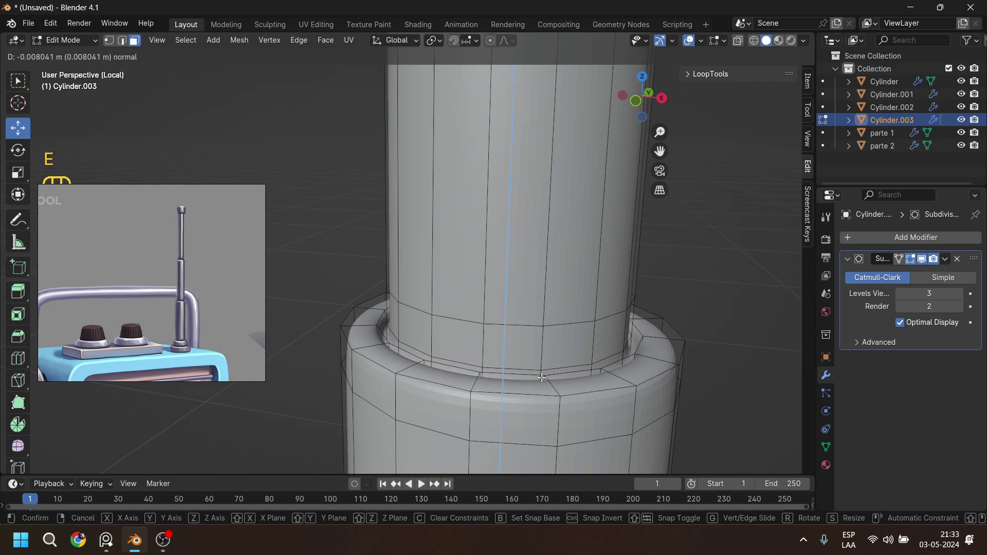
left_click(542, 377)
scroll(491, 353, "down", 6)
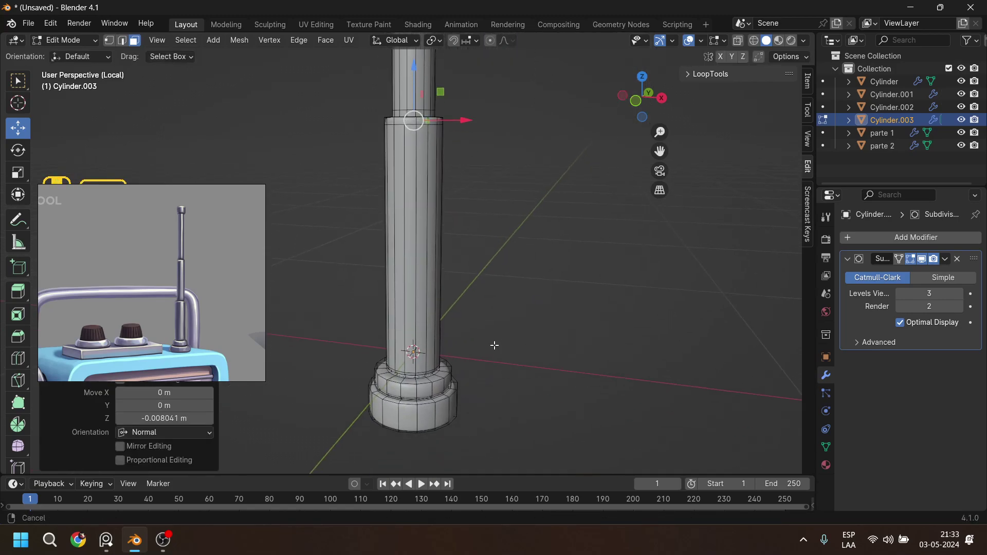
Select the sloped face ring under the antenna's tip cap and move it up along Z by about 0.057 m.
scroll(492, 353, "up", 6)
scroll(493, 391, "down", 5)
mouse_move(491, 258)
middle_mouse_down("shift")
mouse_move(479, 390)
mouse_move(470, 310)
middle_mouse_up("shift")
middle_click_drag(466, 268, 464, 357, "shift")
middle_click_drag(463, 190, 466, 309, "shift")
scroll(448, 207, "up", 5)
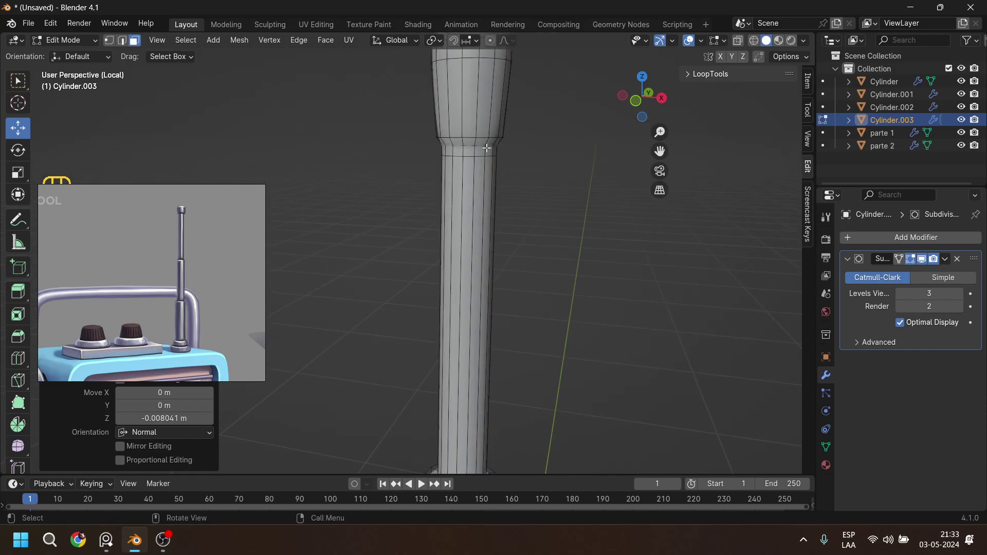
middle_click_drag(483, 199, 465, 282, "shift")
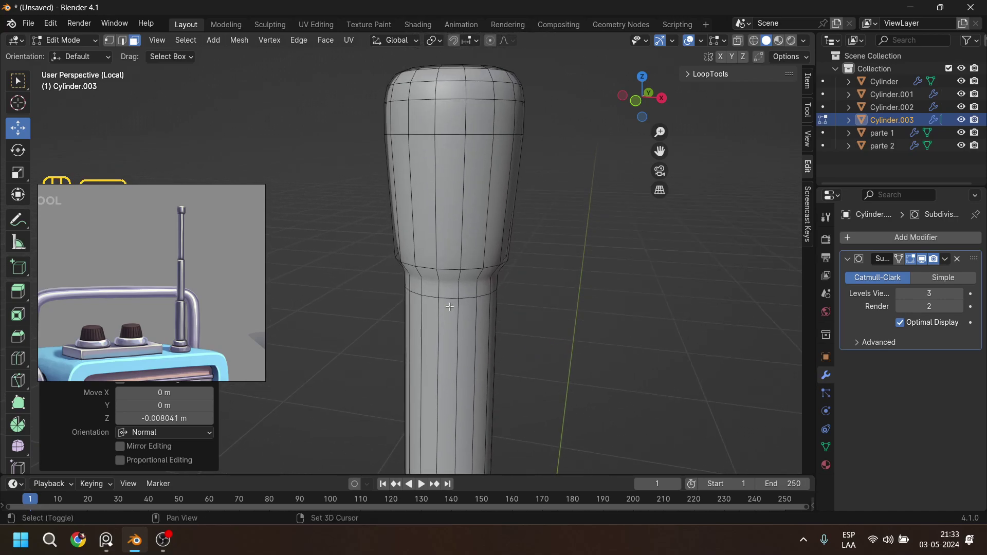
left_click(465, 282, "alt")
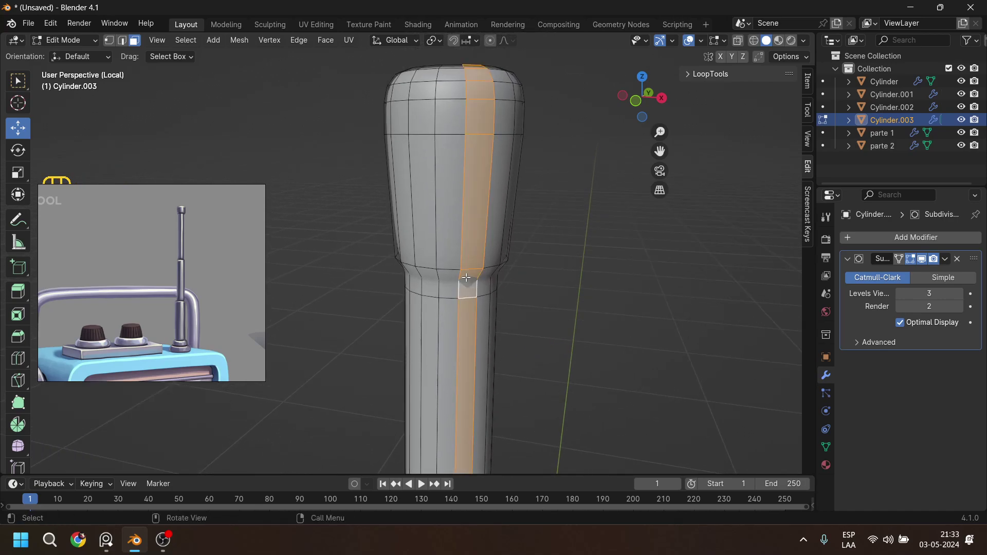
left_click(466, 277, "alt")
left_click(466, 277, "alt")
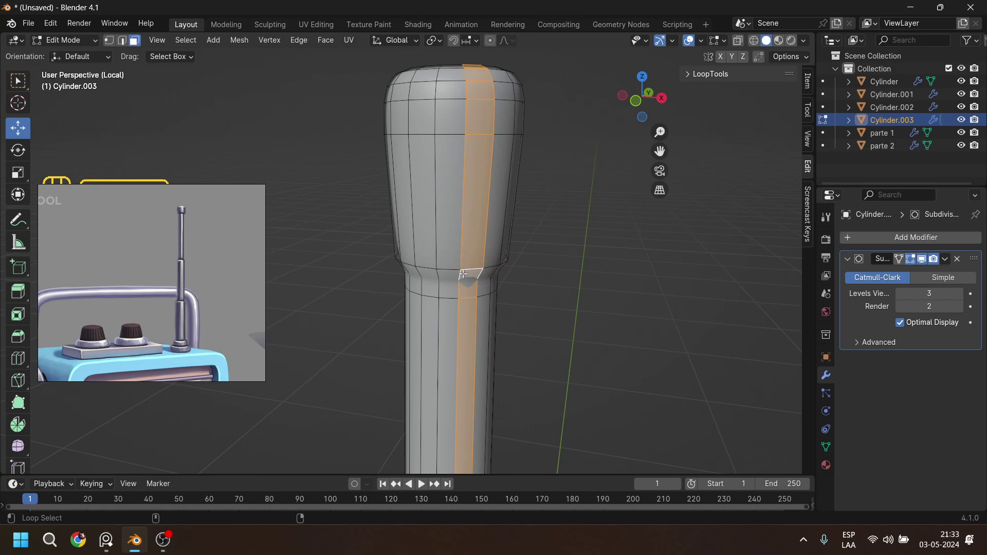
left_click(457, 271, "alt")
left_click_drag(450, 229, 455, 137)
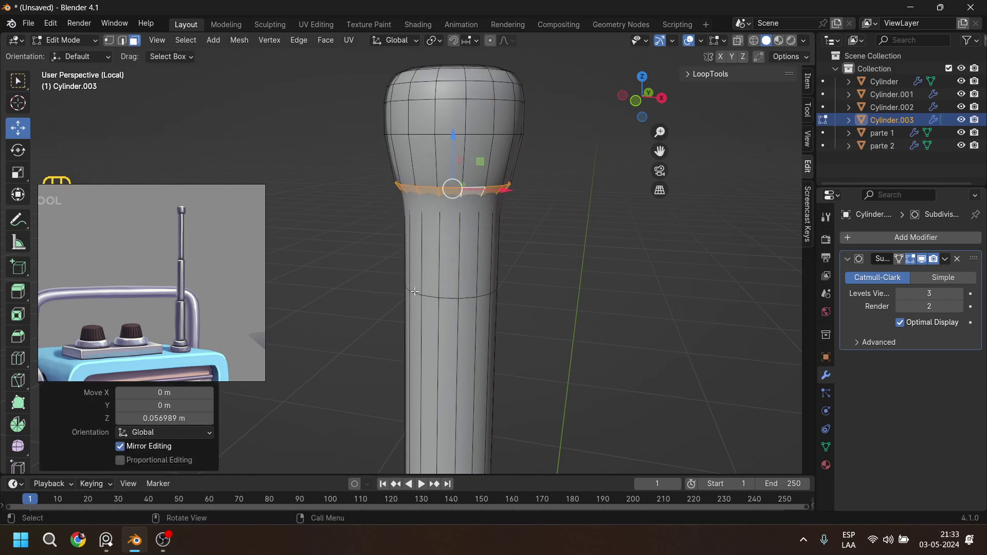
Move the edge loop on the upper shaft below the cap up along Z by about 0.0673 m.
key("2")
left_click(431, 297, "alt")
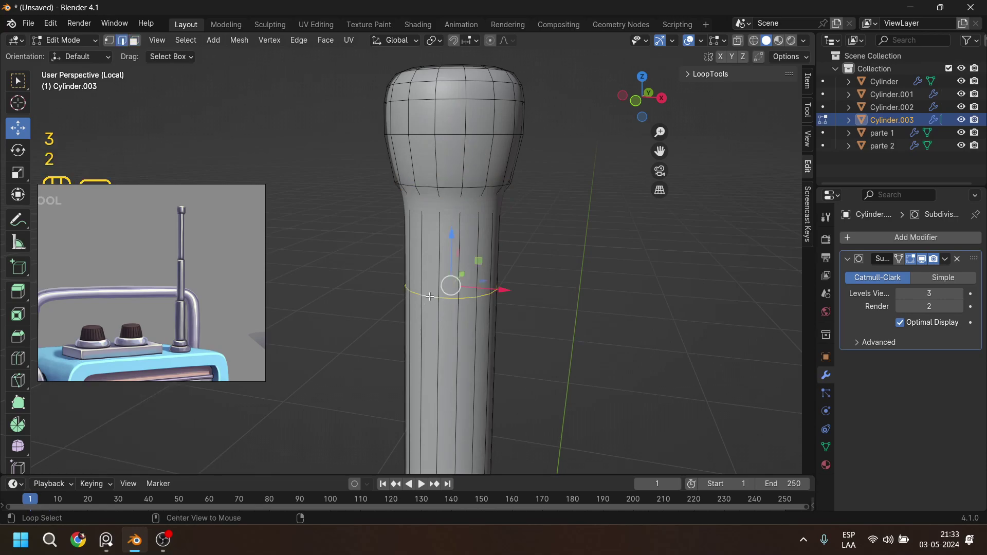
left_click_drag(452, 235, 455, 152)
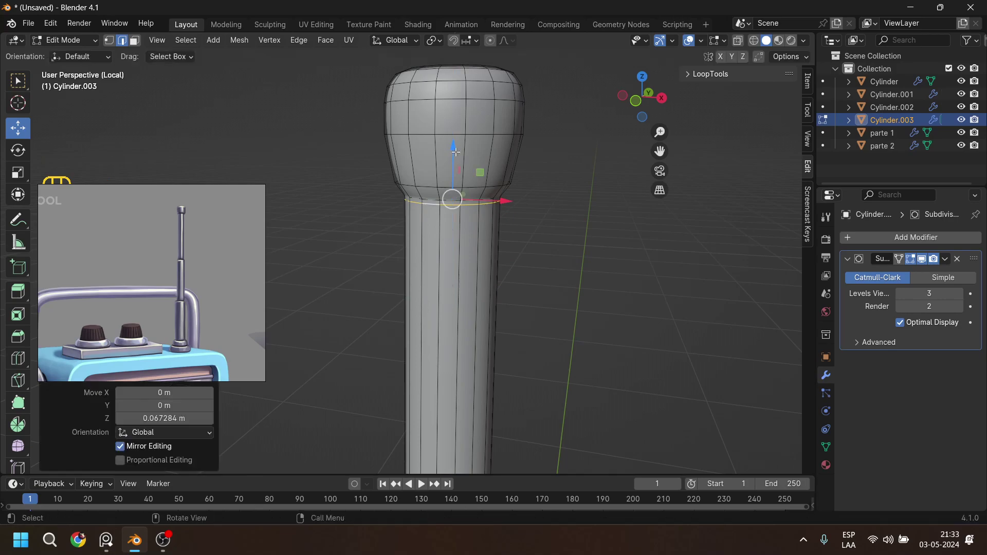
scroll(447, 216, "up", 5)
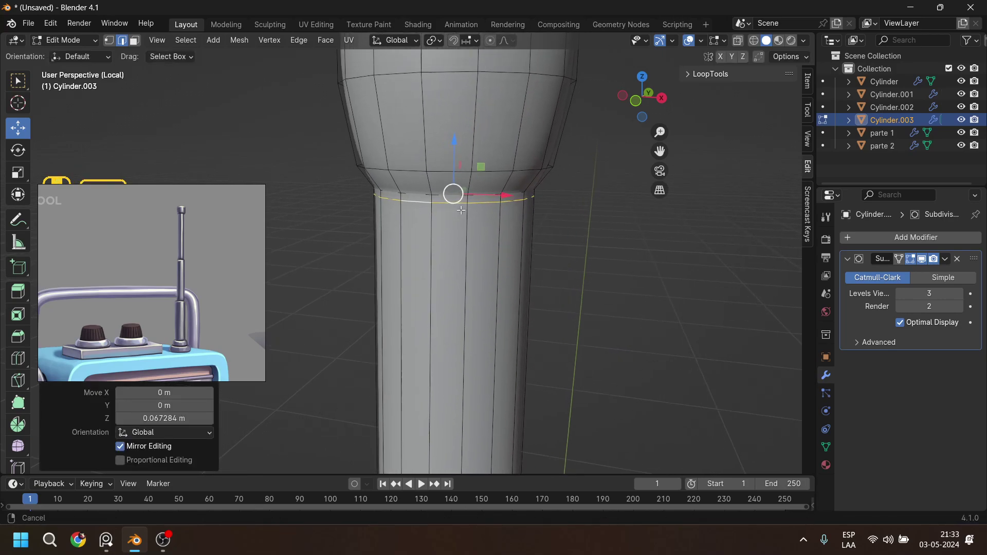
Add a supporting edge loop on the sloped underside of the tip cap, slid close to the shaft.
left_click(438, 158, "alt")
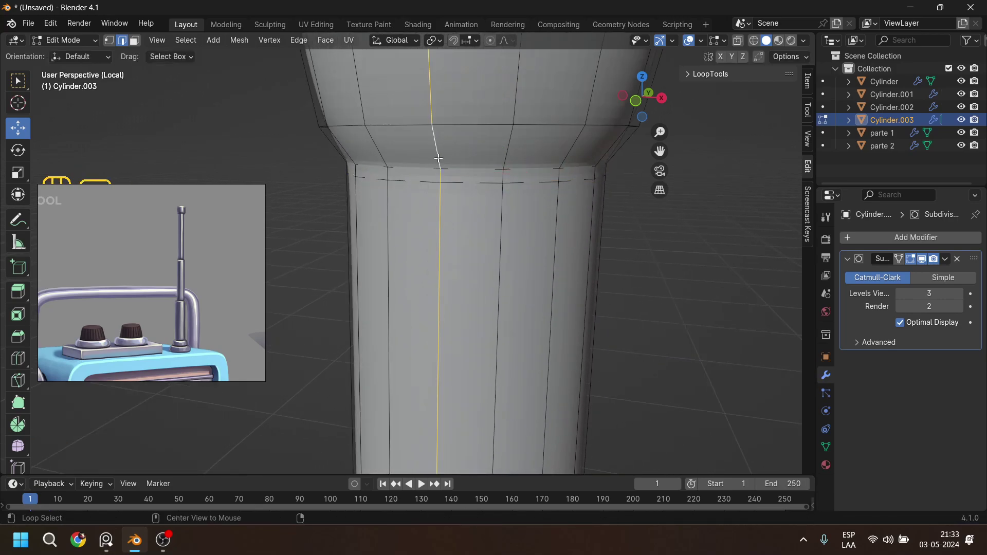
key("ctrl+r")
left_click(441, 157)
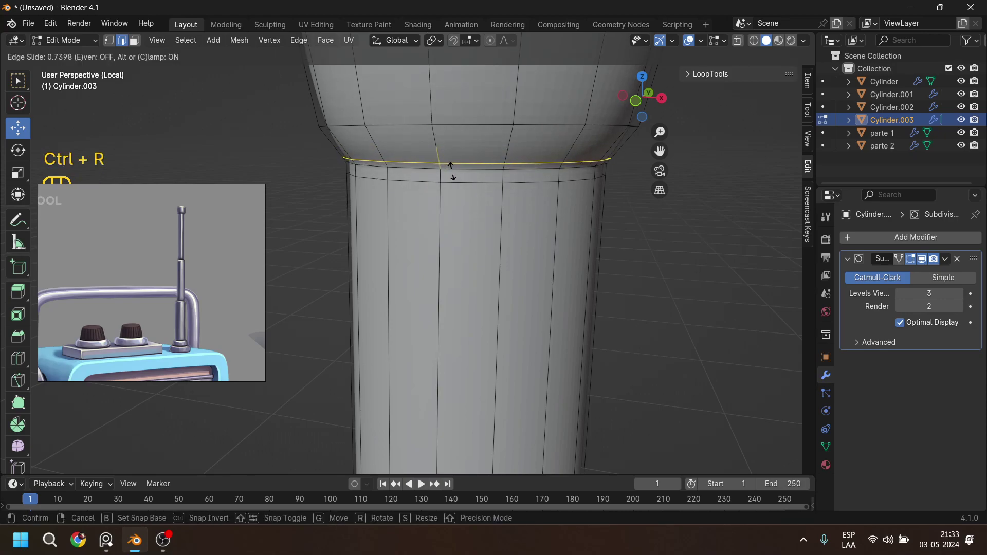
left_click(450, 174)
Extrude the narrow face ring where the tip cap meets the shaft along its normals by about -0.0033 m.
left_click(134, 44)
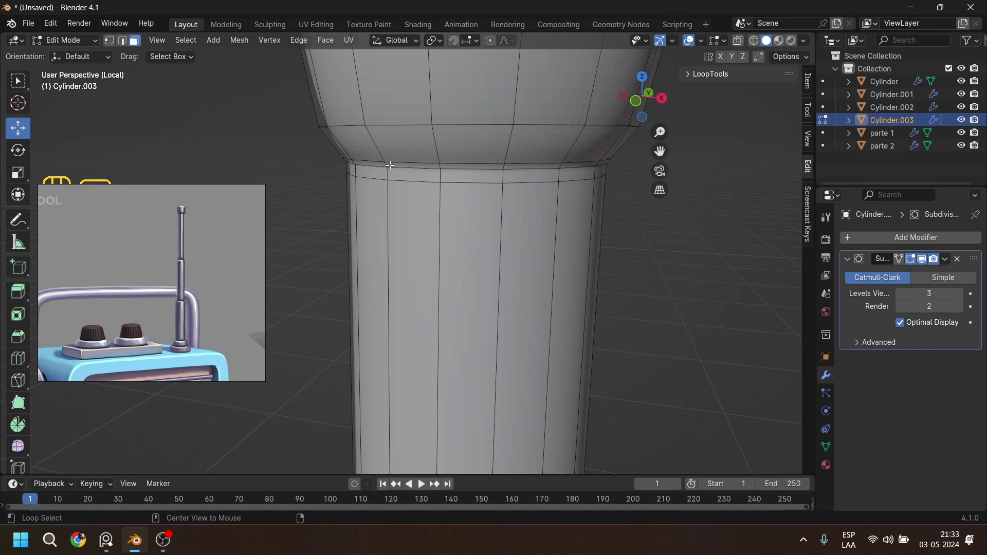
left_click(390, 164, "alt")
left_click(387, 164, "alt")
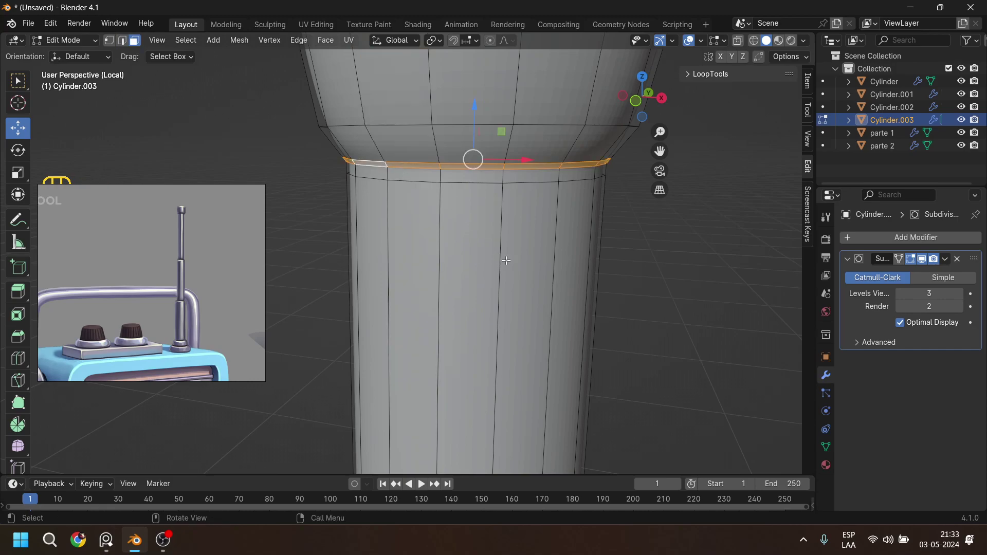
key("e")
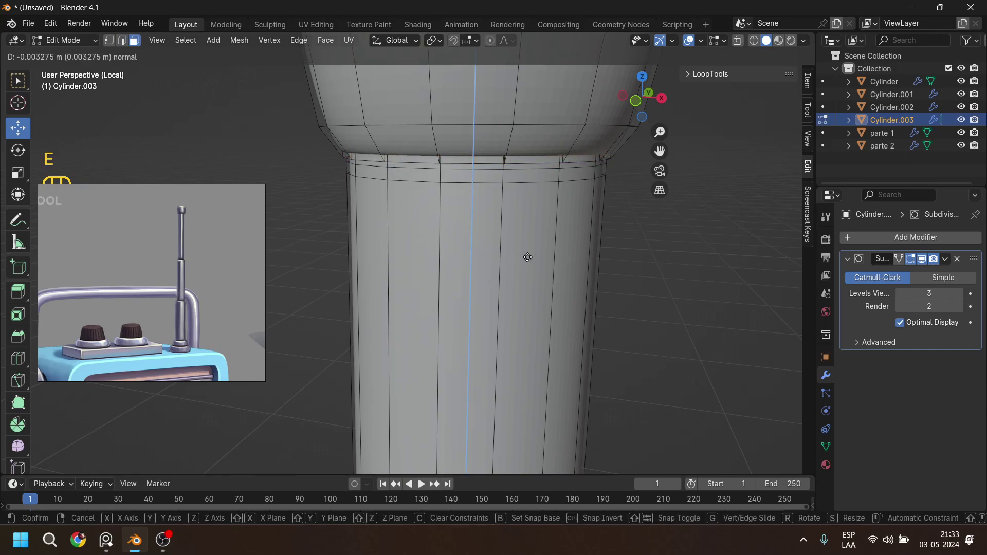
left_click(580, 290)
Scale the extruded ring under the tip cap inward to about 0.937 and return to Object Mode.
key("s")
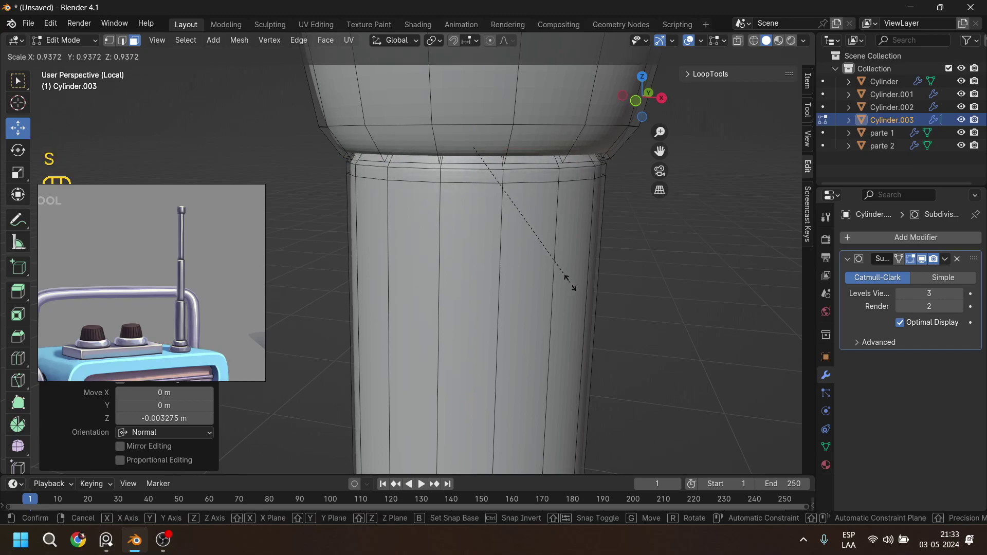
left_click(572, 284)
scroll(616, 286, "down", 3)
key("Tab")
scroll(565, 285, "down", 4)
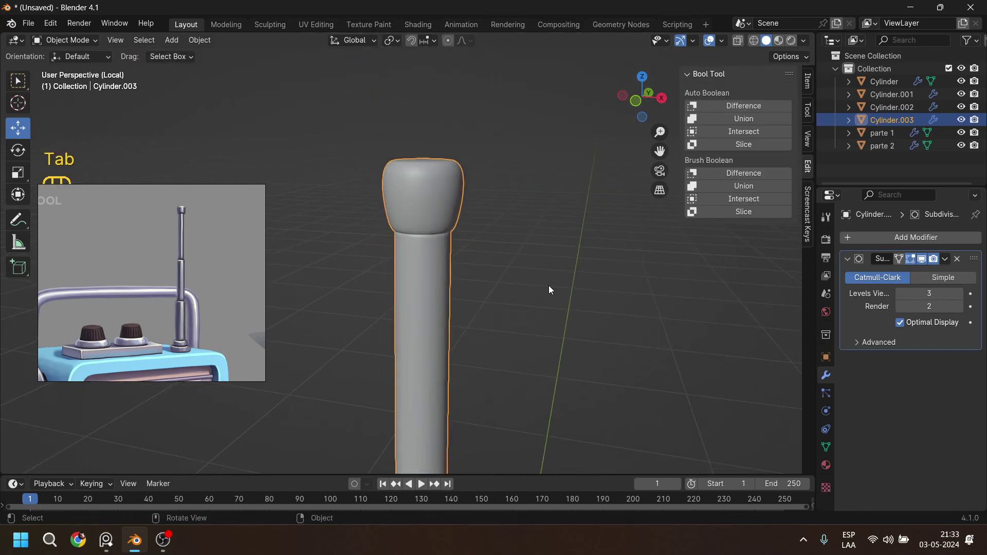
scroll(492, 274, "down", 3)
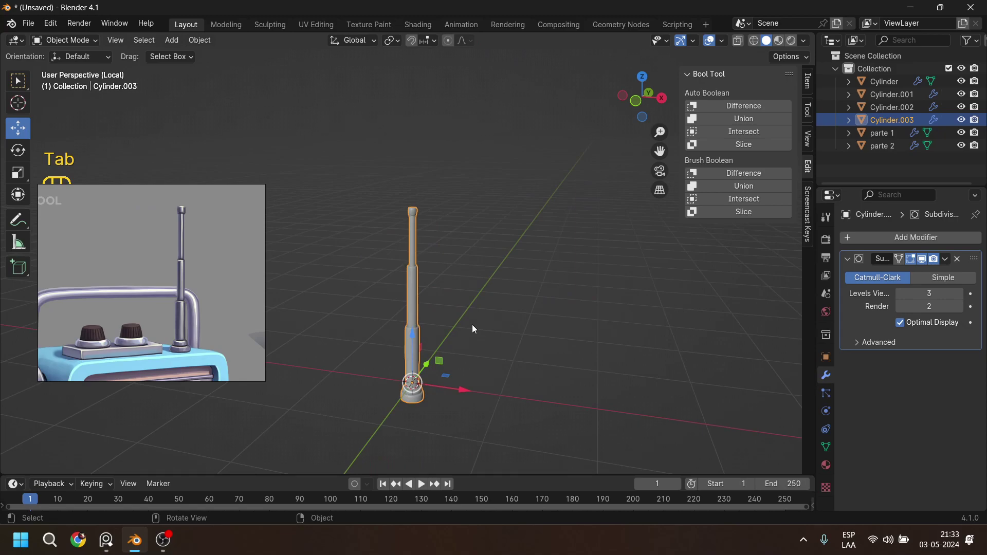
Leave local view and move the antenna up onto the back corner of the radio's top surface, beside the knobs.
key("KP_Divide")
scroll(442, 255, "up", 5)
scroll(420, 257, "down", 3)
left_click_drag(411, 442, 537, 381)
left_click_drag(497, 336, 492, 212)
middle_click_drag(511, 308, 461, 340)
left_click_drag(542, 251, 456, 253)
middle_click_drag(455, 254, 455, 279)
left_click_drag(444, 269, 511, 294)
left_click_drag(474, 235, 474, 210)
middle_click_drag(473, 210, 417, 285)
scroll(424, 288, "up", 2)
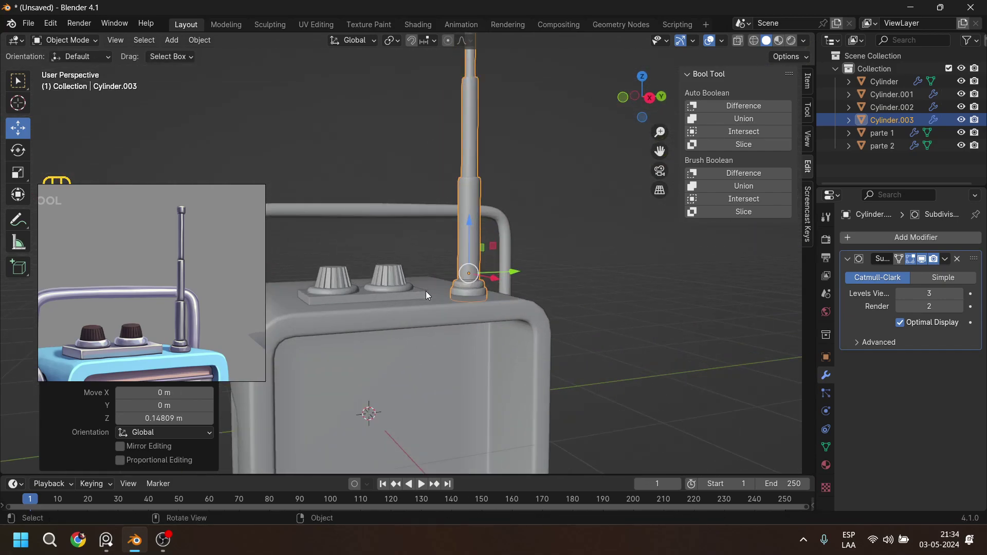
middle_click_drag(480, 292, 477, 336, "shift")
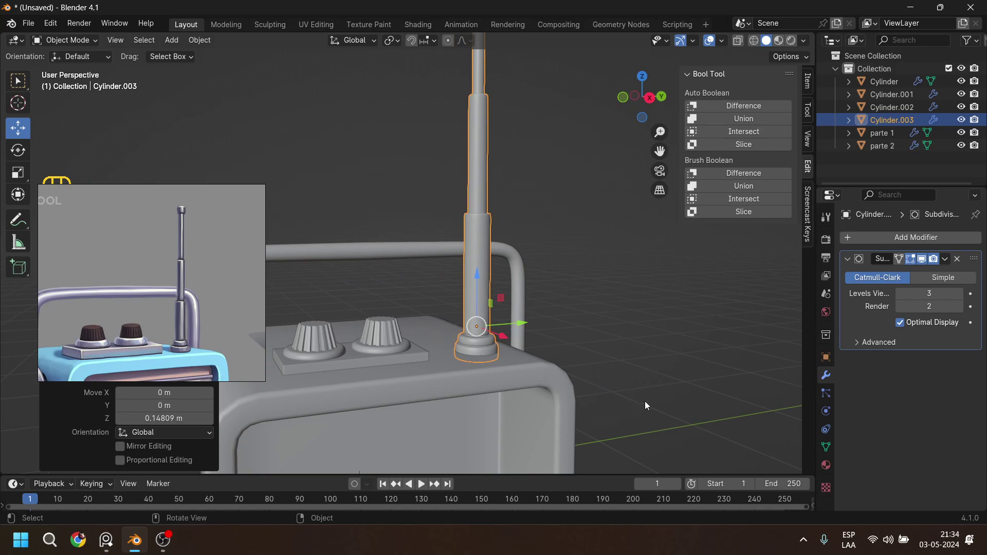
Scale the antenna down to about 0.73, lower it so its base rests on the radio's top, and deselect it.
key("s")
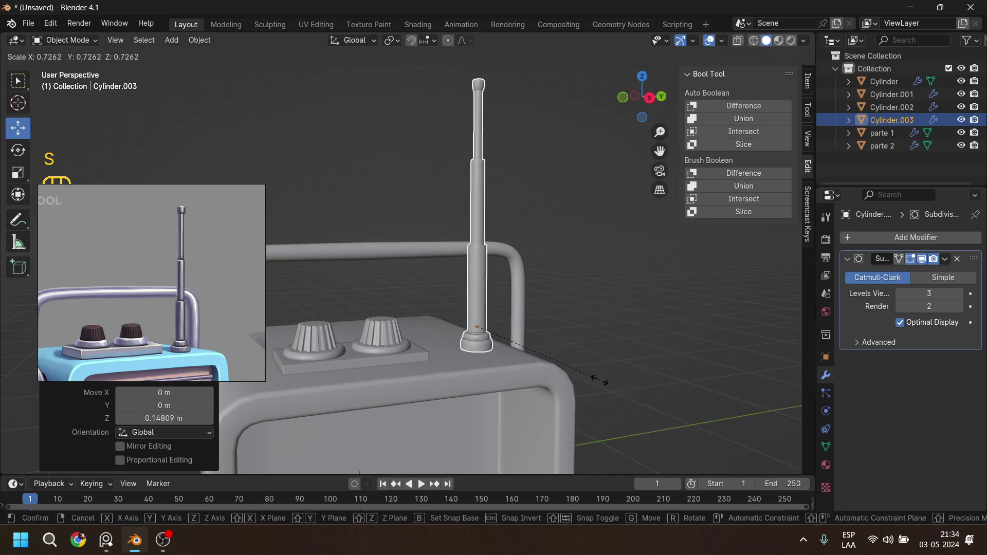
left_click(595, 378)
left_click_drag(476, 274, 511, 332)
middle_click_drag(451, 396, 479, 386)
scroll(479, 386, "down", 3)
left_click(622, 343)
middle_click_drag(622, 343, 535, 325)
middle_click_drag(609, 286, 606, 312)
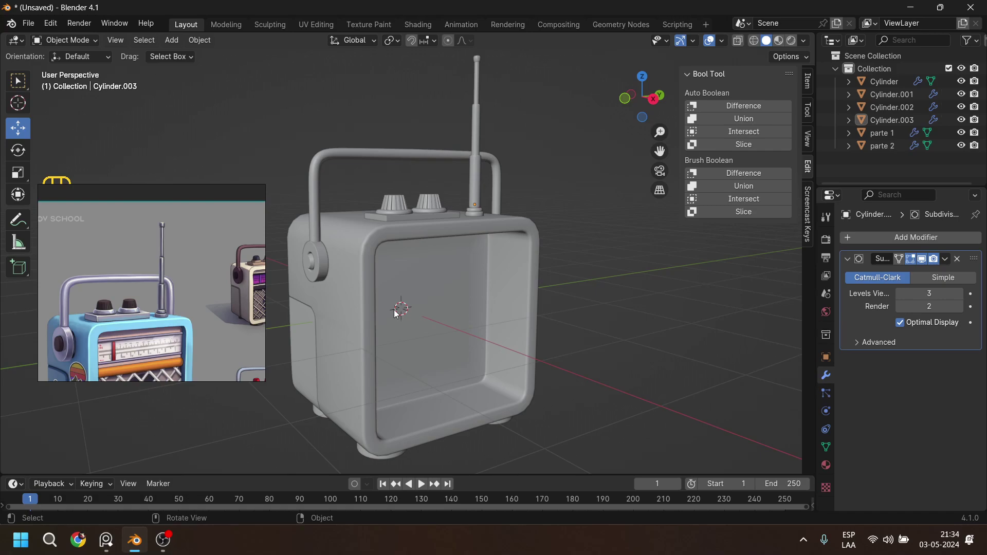
Check the front grille in the reference image, and delete the faces of the back wall inside the body's front opening.
left_click(164, 339)
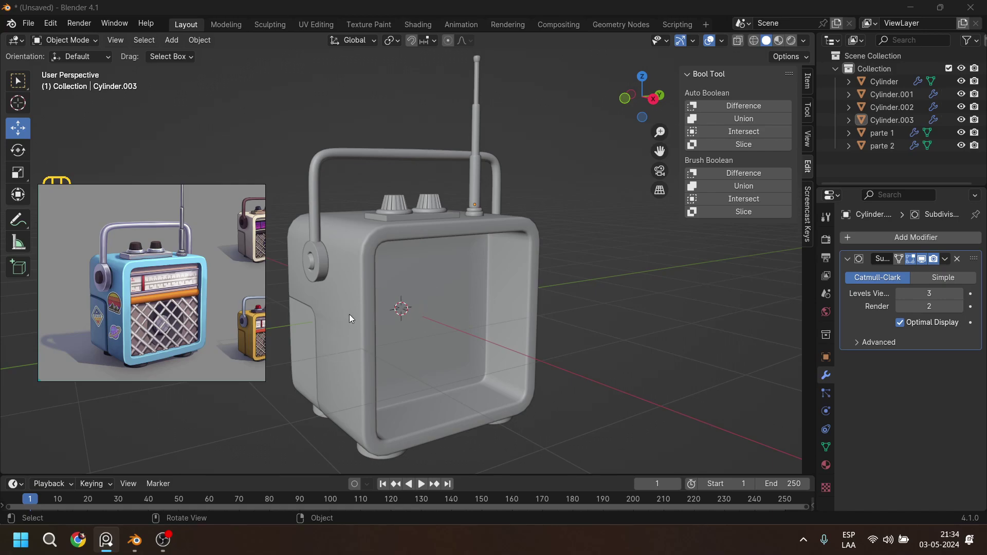
scroll(247, 337, "up", 3)
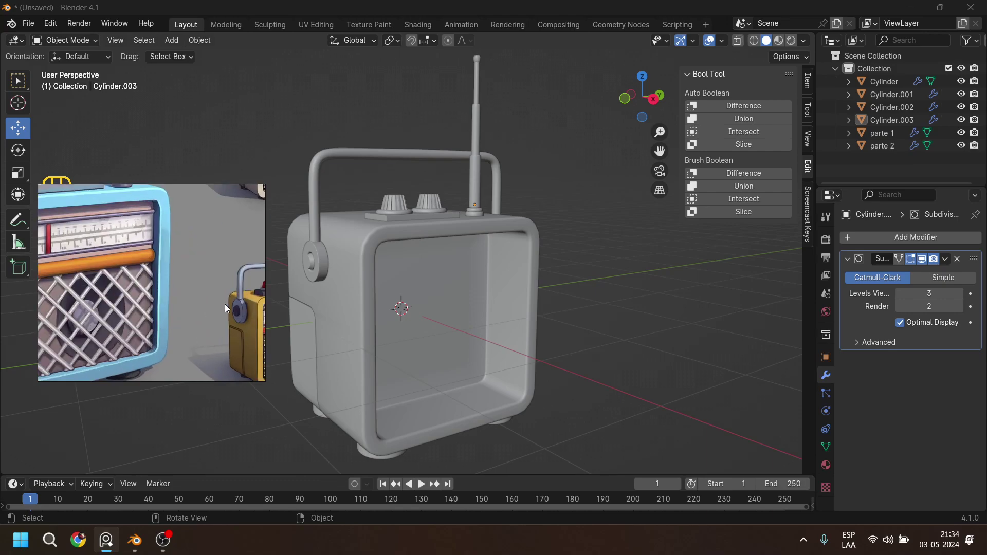
middle_click_drag(120, 292, 180, 272)
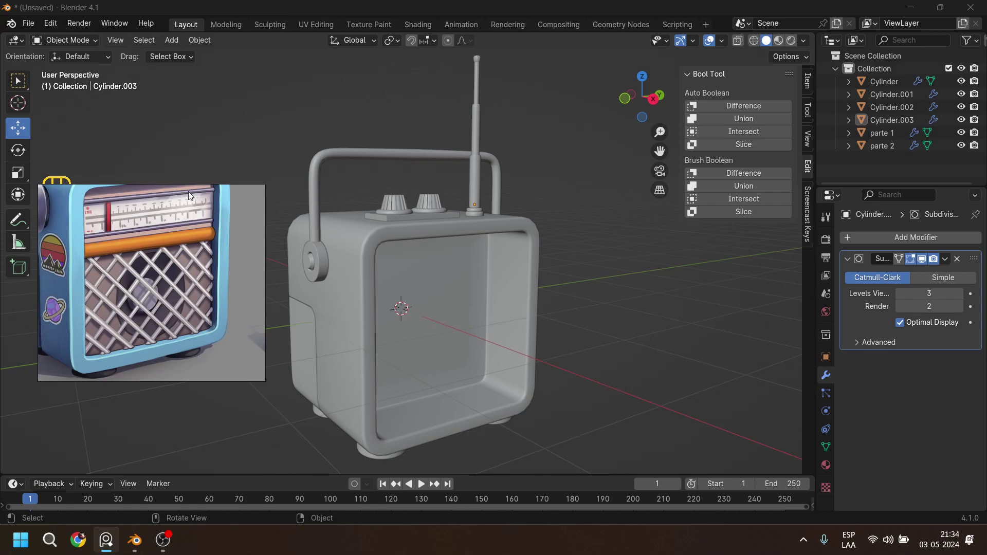
left_click(448, 337)
key("Tab")
scroll(448, 338, "up", 2)
middle_click_drag(448, 338, 445, 264, "shift")
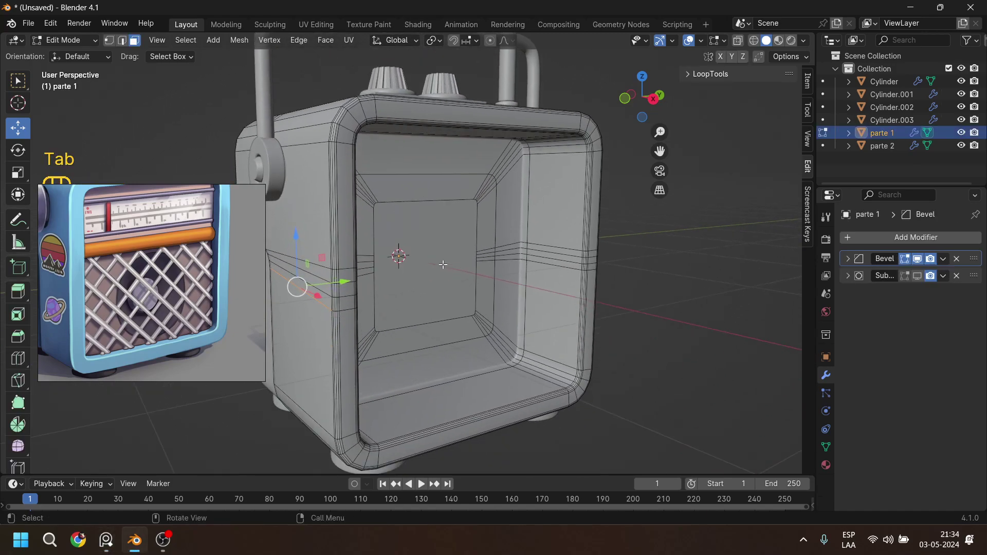
left_click(430, 260)
key("ctrl+KP_Add")
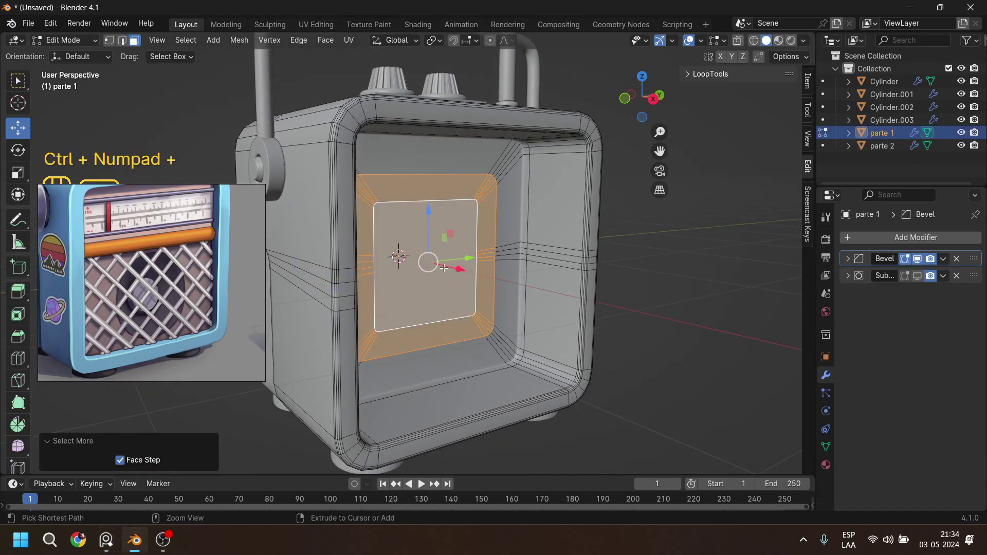
key("ctrl+KP_Add")
key("ctrl+KP_Add")
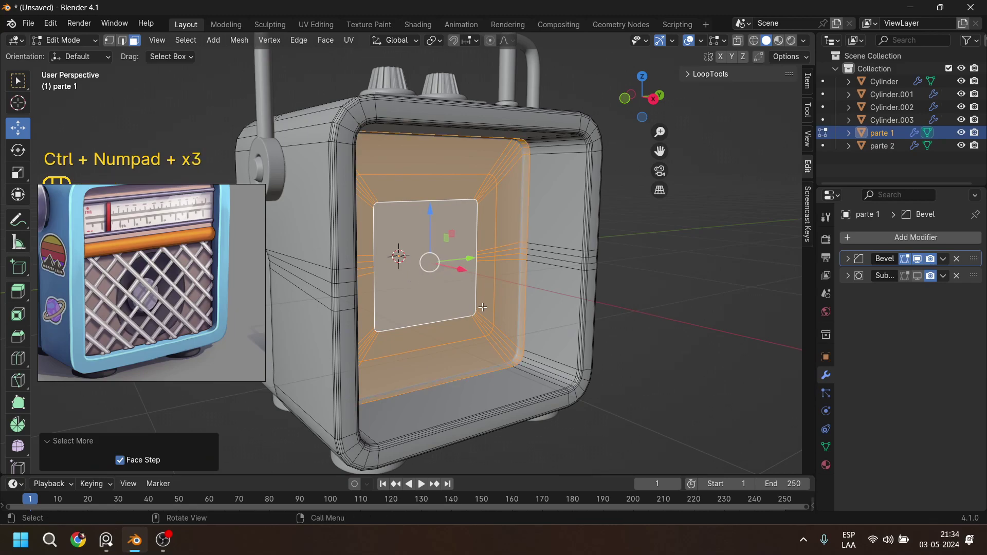
middle_click_drag(539, 299, 544, 305)
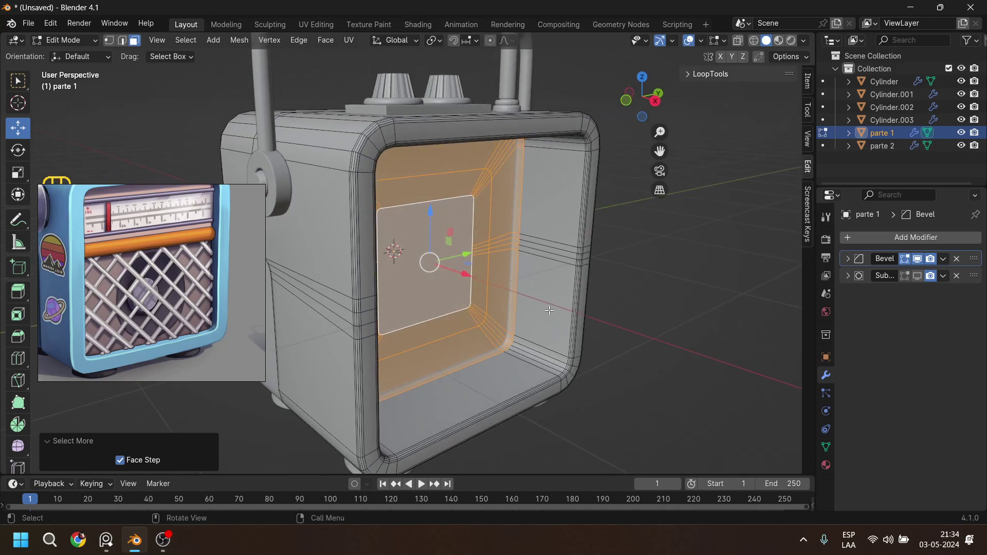
key("x")
left_click(544, 304)
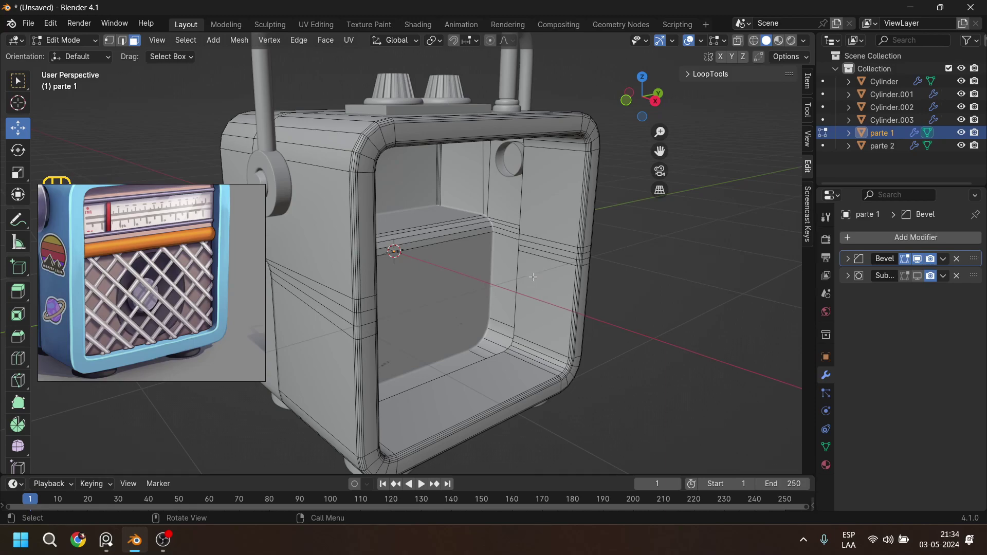
Duplicate the open inner edge loop of the front cavity and move the copy about 1.41 m along X.
left_click(125, 40)
left_click(518, 276, "alt")
mouse_move(541, 305)
middle_mouse_down()
mouse_move(483, 264)
mouse_move(532, 309)
middle_mouse_up()
middle_click_drag(514, 364, 434, 352)
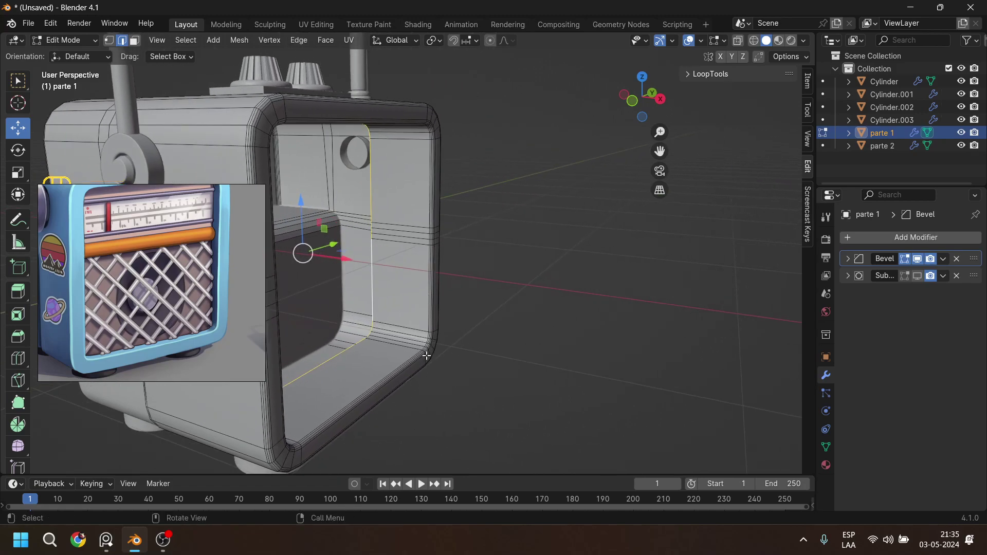
key("shift+d")
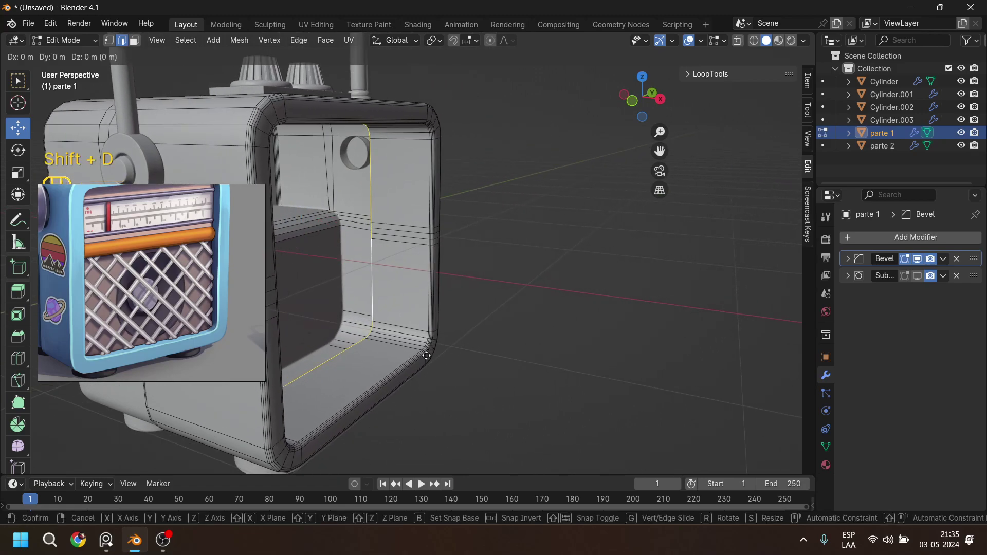
key("x")
left_click(619, 370)
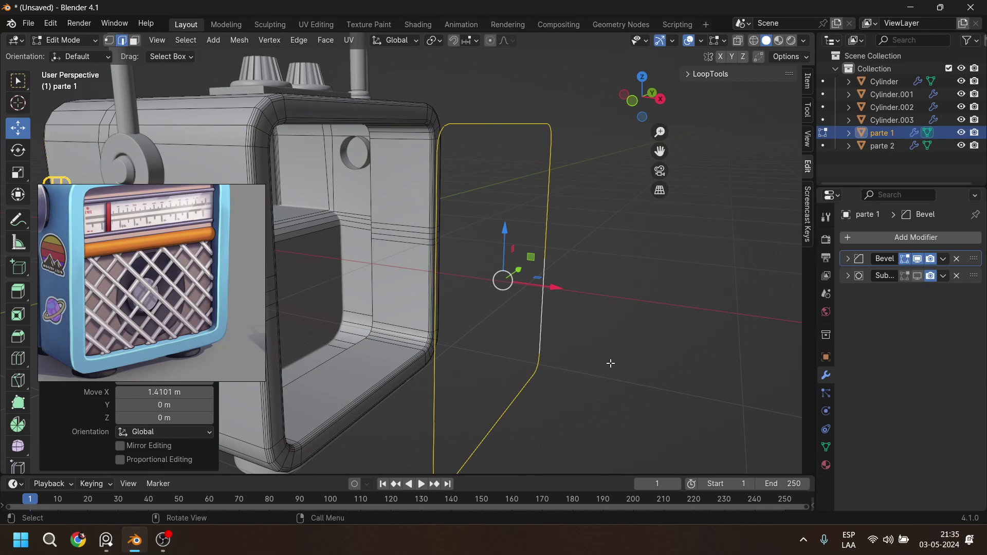
Fill the duplicated edge loop with a face to form a flat front panel.
key("f")
middle_click_drag(610, 363, 513, 349)
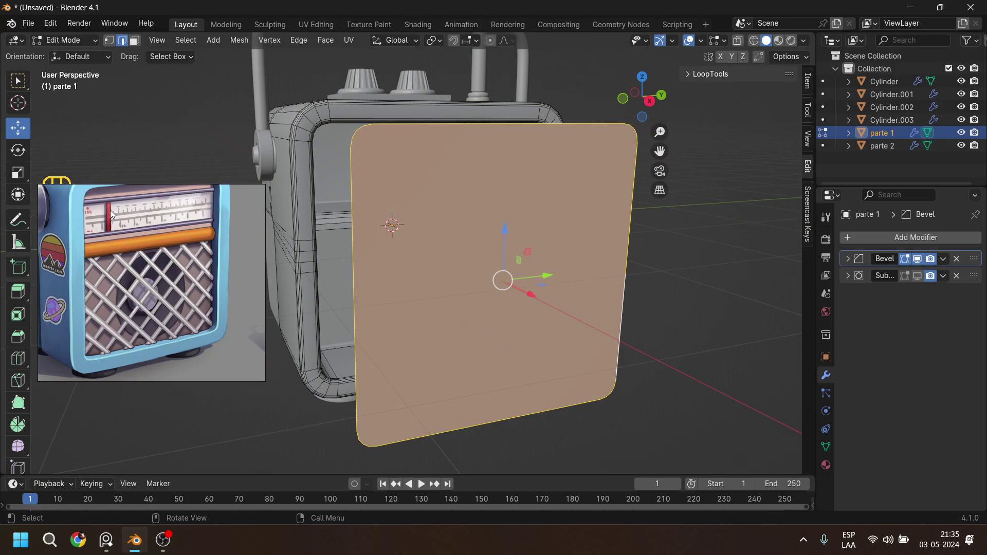
middle_click_drag(478, 265, 489, 266)
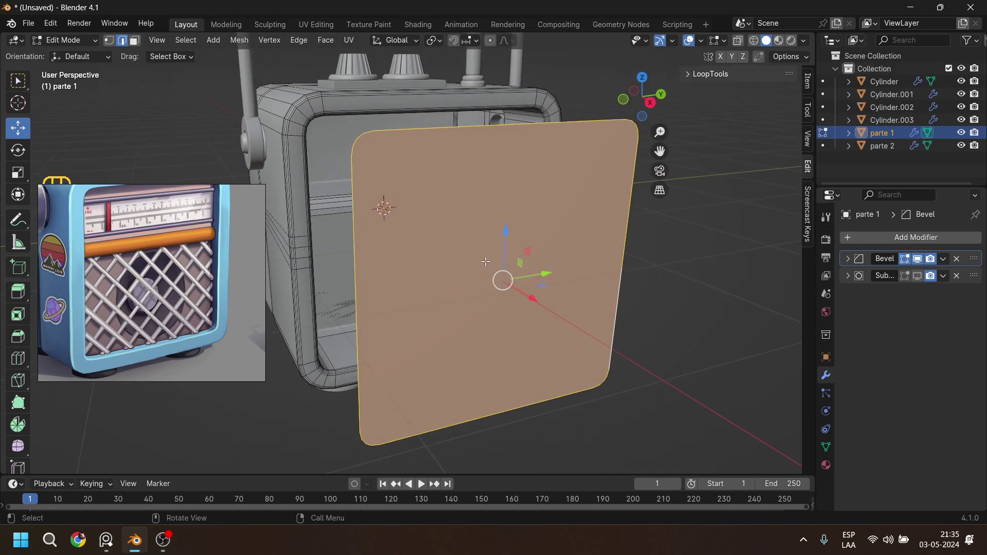
Connect two opposite side vertices of the front panel with an edge, dividing it into an upper and a lower face.
left_click(109, 40)
middle_click_drag(528, 349, 507, 291, "shift")
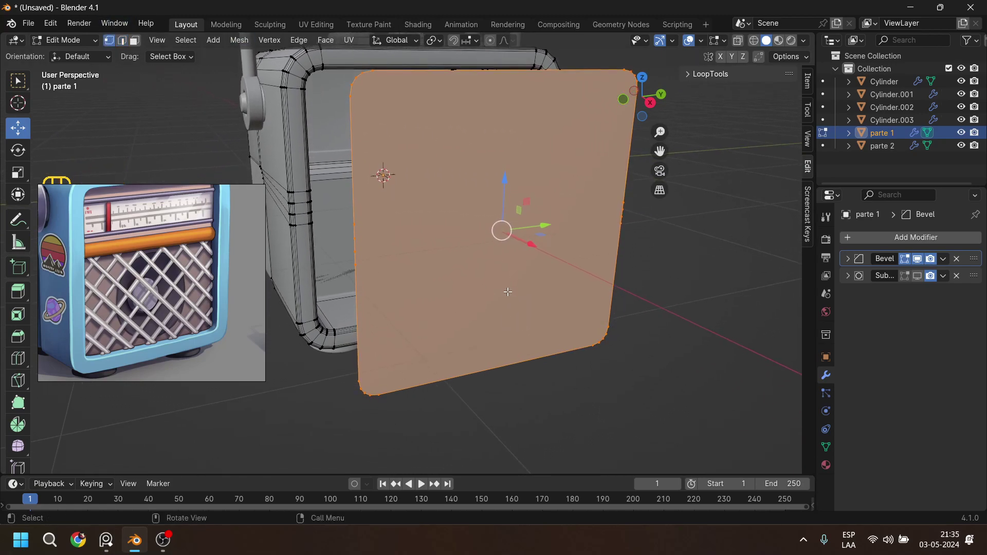
left_click(355, 224)
left_click(624, 203, "shift")
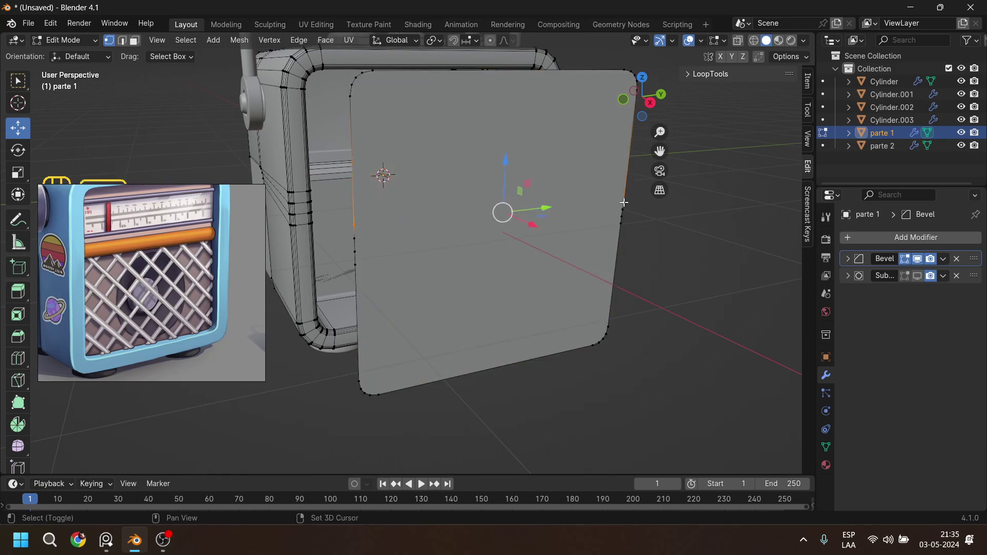
key("l")
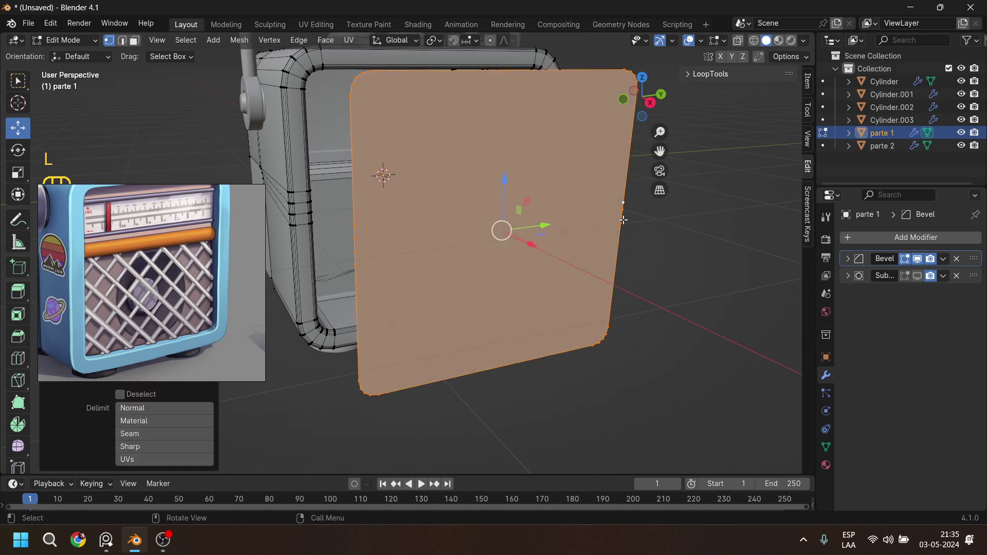
key("ctrl+z")
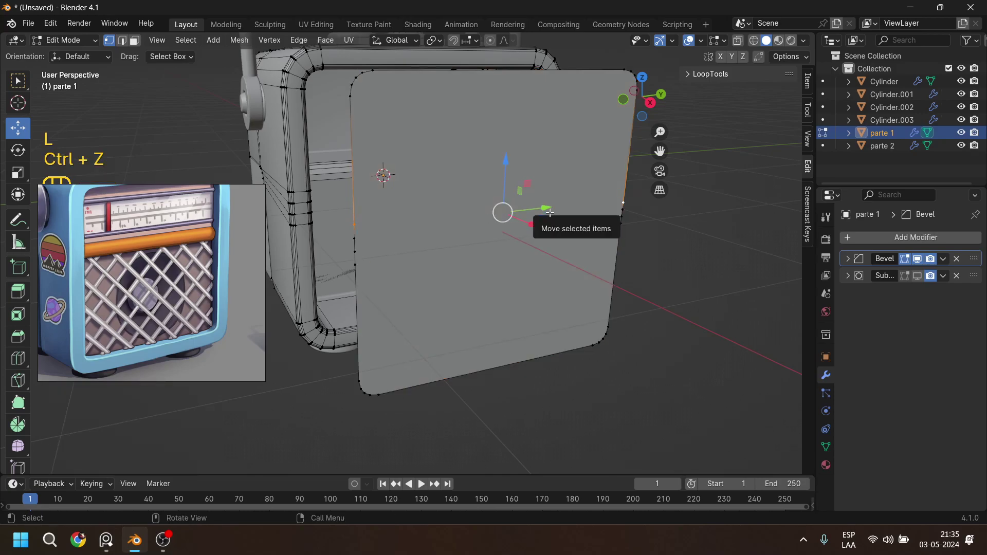
key("j")
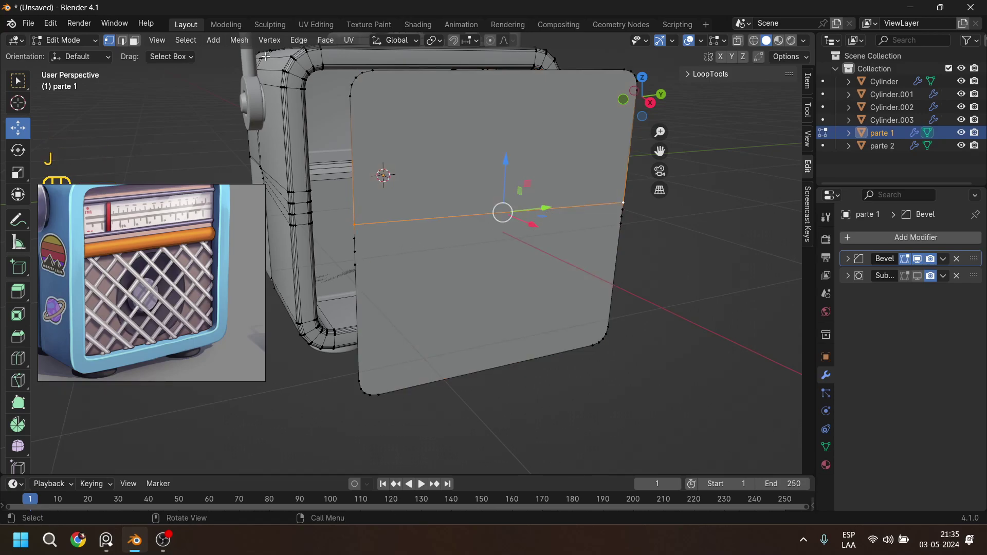
Split the lower face off the front panel and move it about 0.58 m along X.
key("3")
left_click(467, 246)
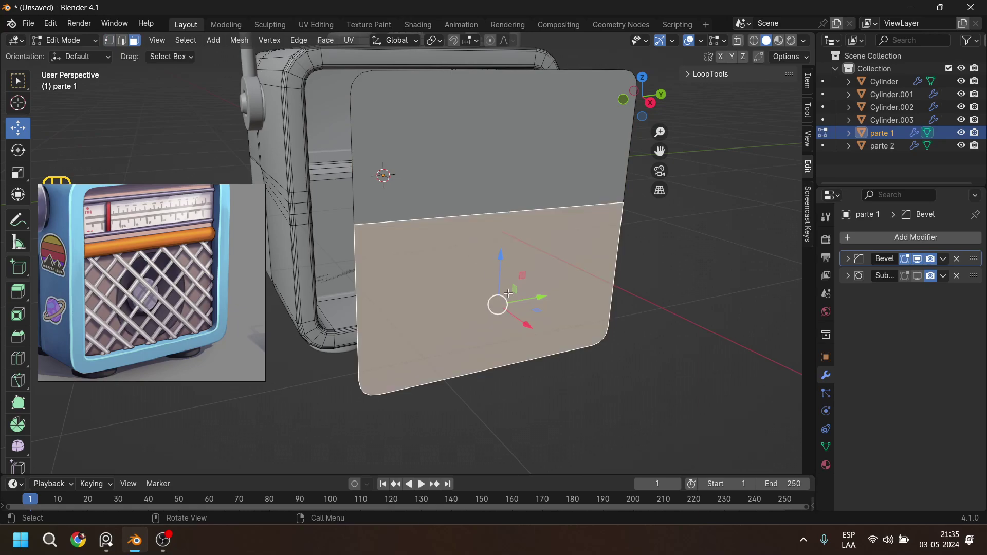
middle_click_drag(502, 304, 513, 316)
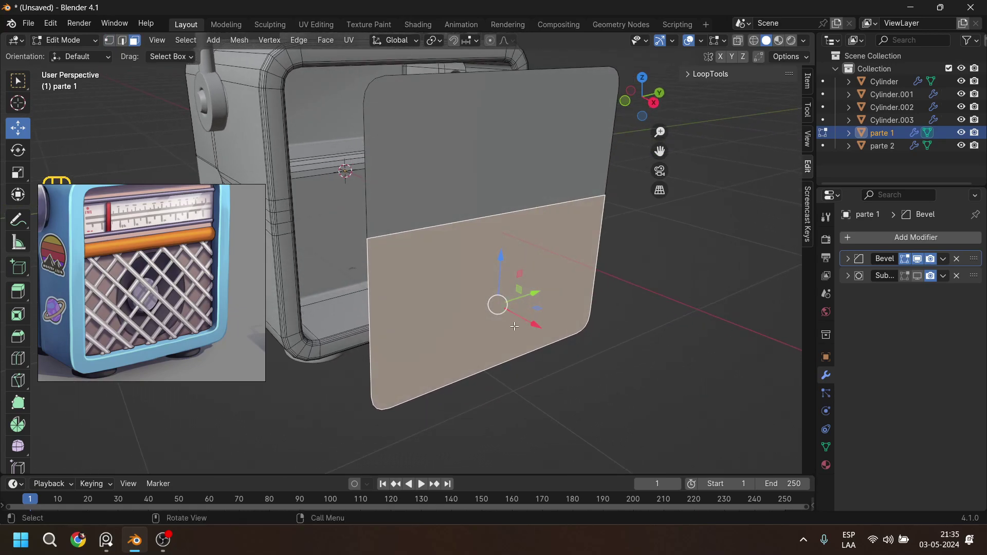
key("y")
left_click_drag(539, 325, 610, 384)
middle_click_drag(609, 384, 472, 290, "shift")
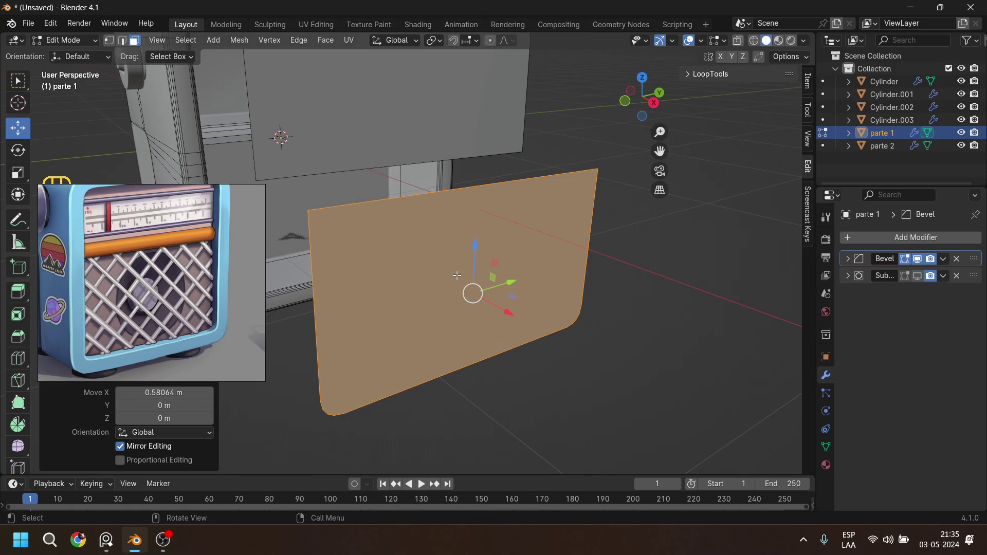
middle_click_drag(430, 208, 410, 156, "shift")
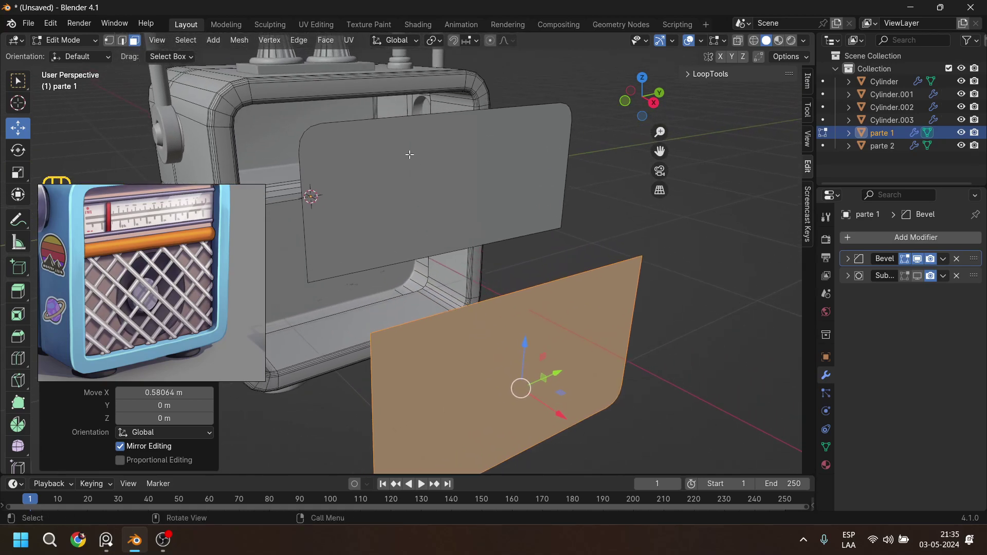
Move the upper panel face about -0.937 m along X into the body's front opening.
left_click(421, 189)
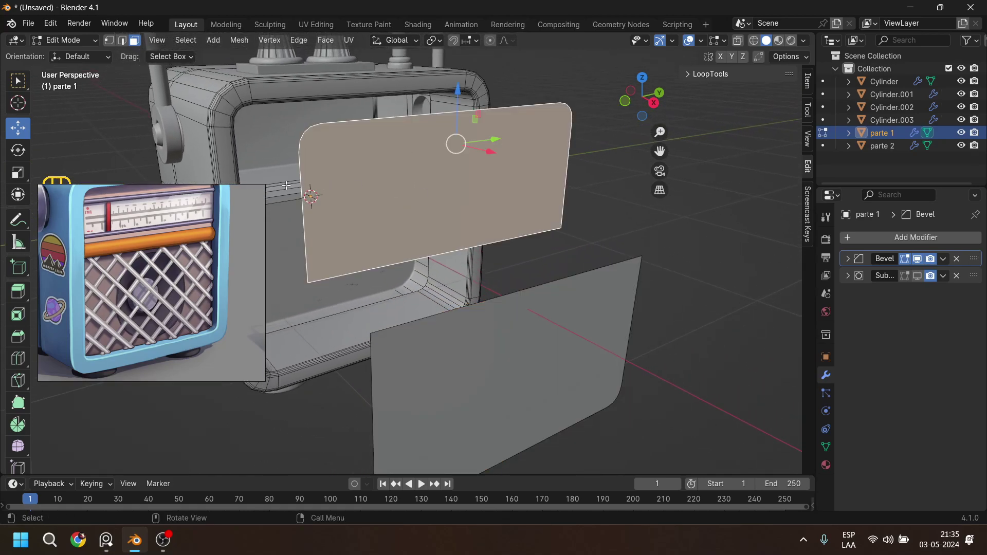
middle_click_drag(437, 267, 513, 269)
left_click_drag(572, 209, 402, 178)
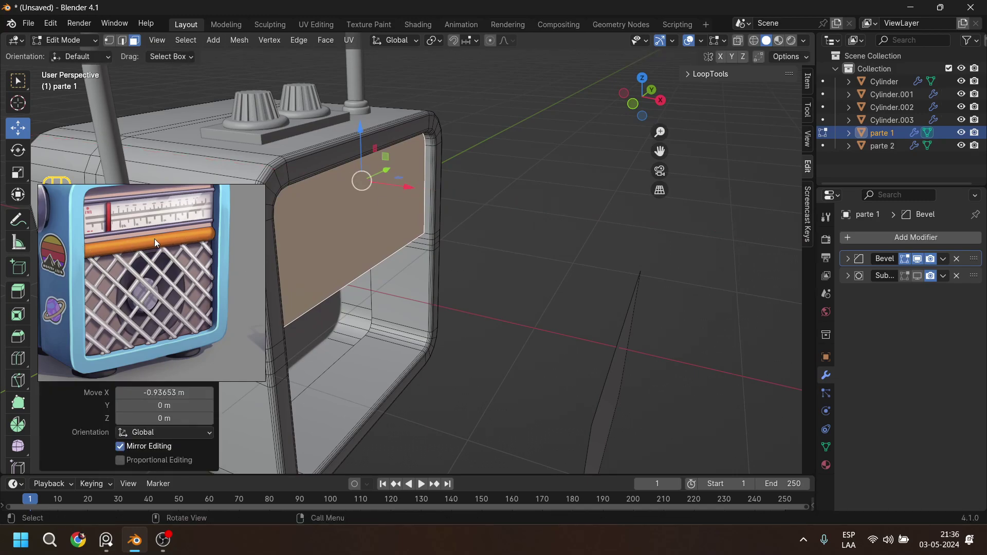
middle_click_drag(300, 247, 342, 271)
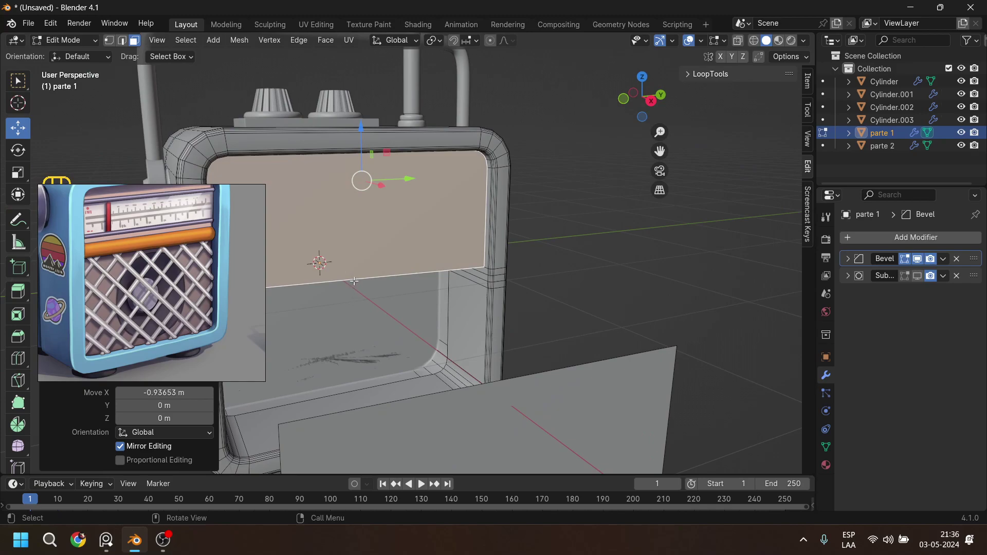
Raise the bottom edge of the upper panel by about 0.268 m along Z.
left_click(122, 40)
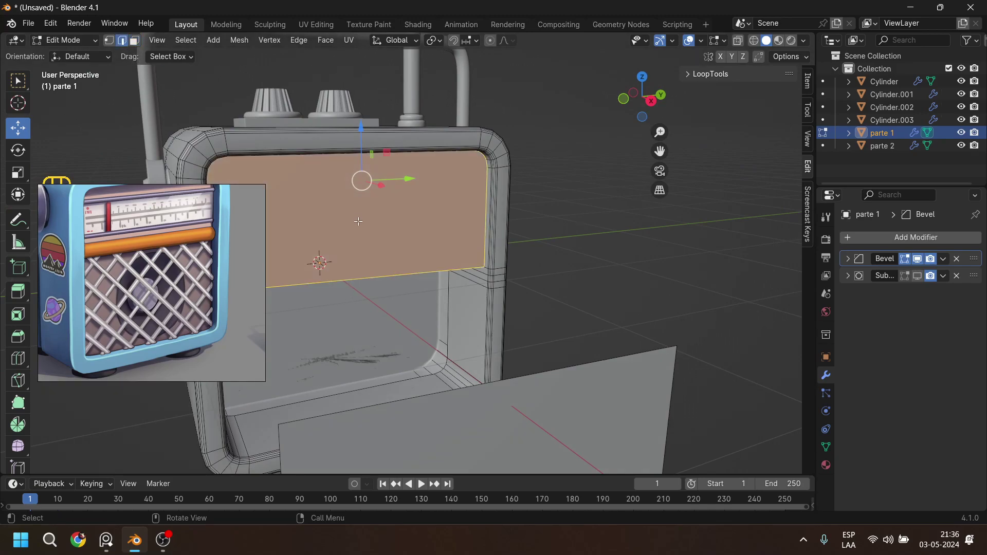
left_click(366, 279)
left_click_drag(361, 232, 361, 183)
middle_click_drag(418, 195, 517, 215)
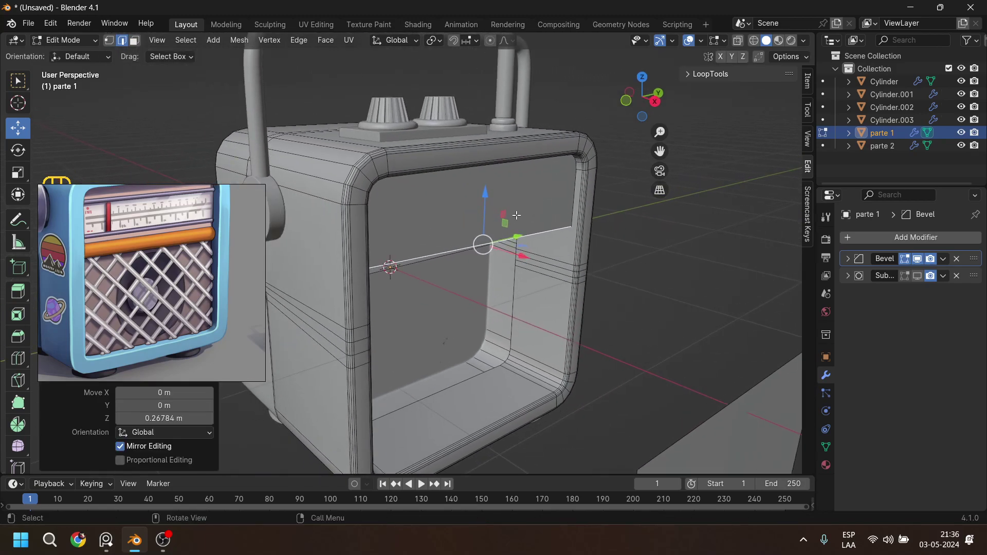
key("KP_Divide")
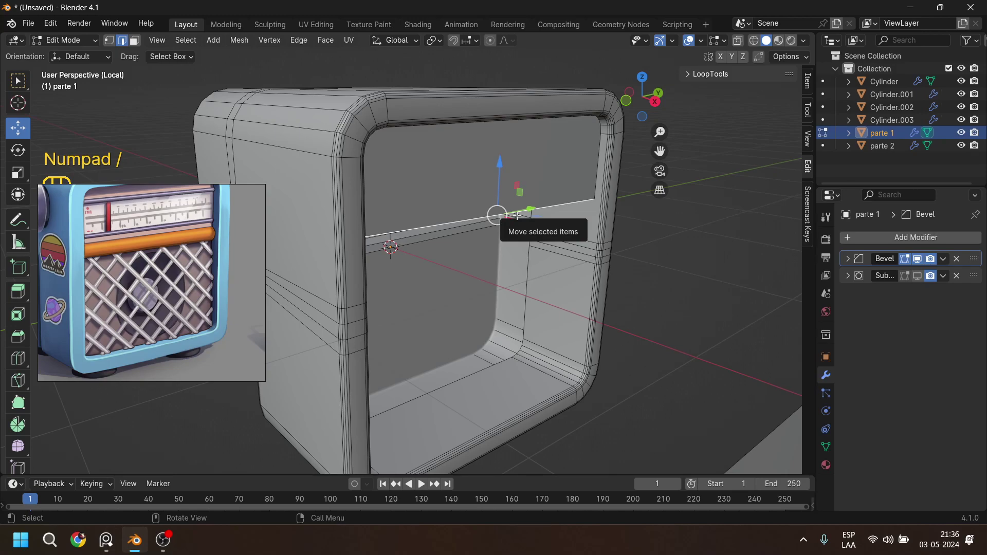
key("KP_Divide")
Separate the upper and lower panel faces from the body into a new object and isolate the body in local view.
left_click(134, 40)
left_click(447, 209)
scroll(463, 231, "down", 5)
left_click(510, 319, "shift")
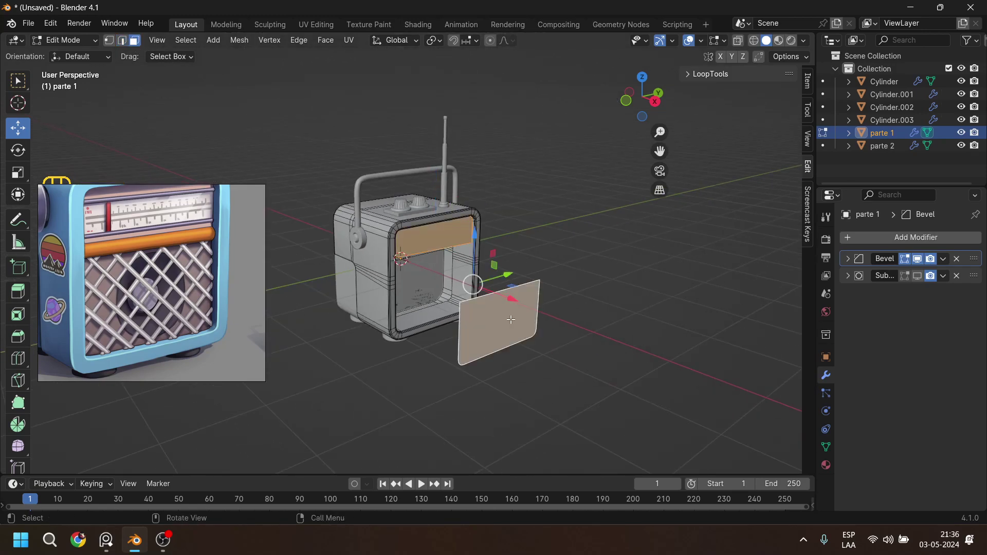
key("p")
left_click(511, 319)
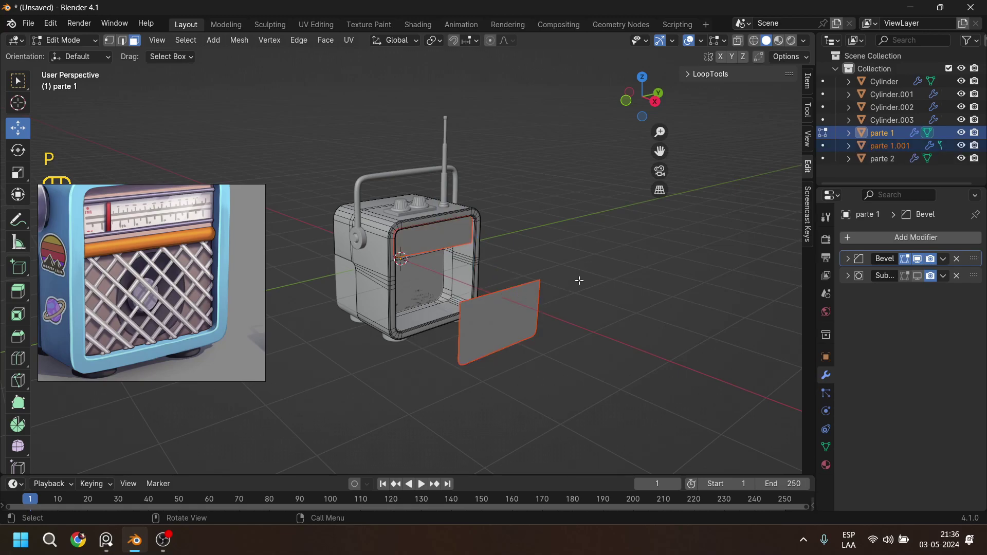
key("KP_Divide")
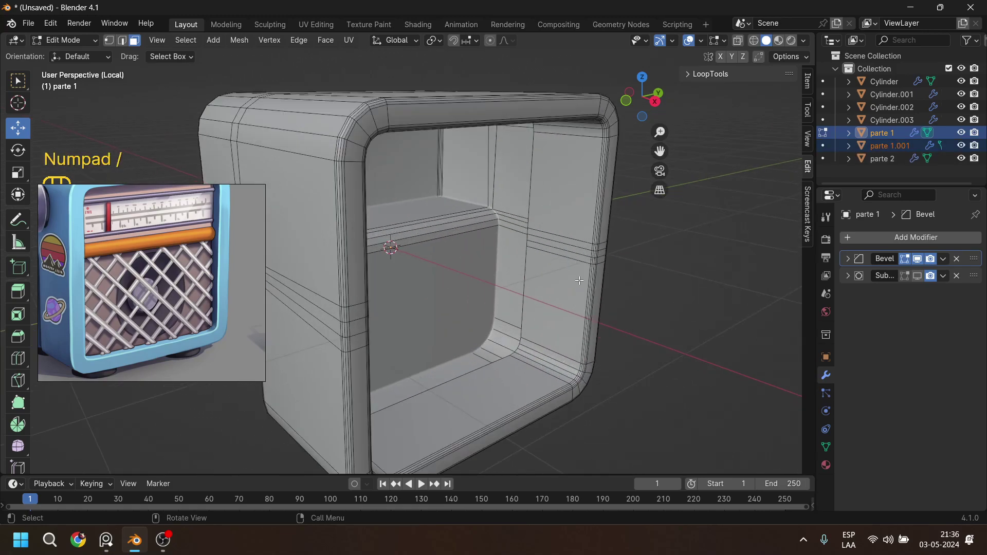
Isolate the separated front panel object in local view and hide its lower face in Edit Mode.
key("KP_Divide")
key("Tab")
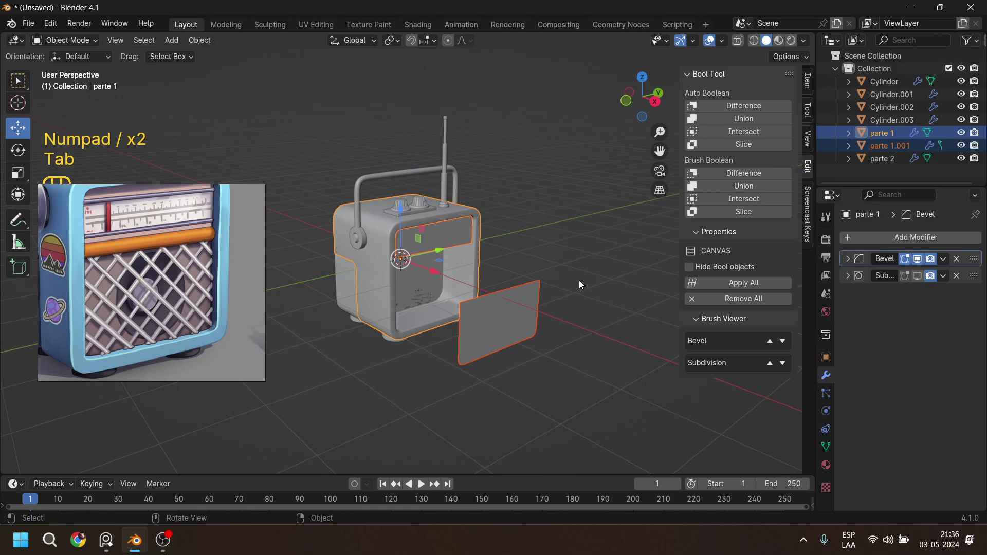
left_click(444, 245)
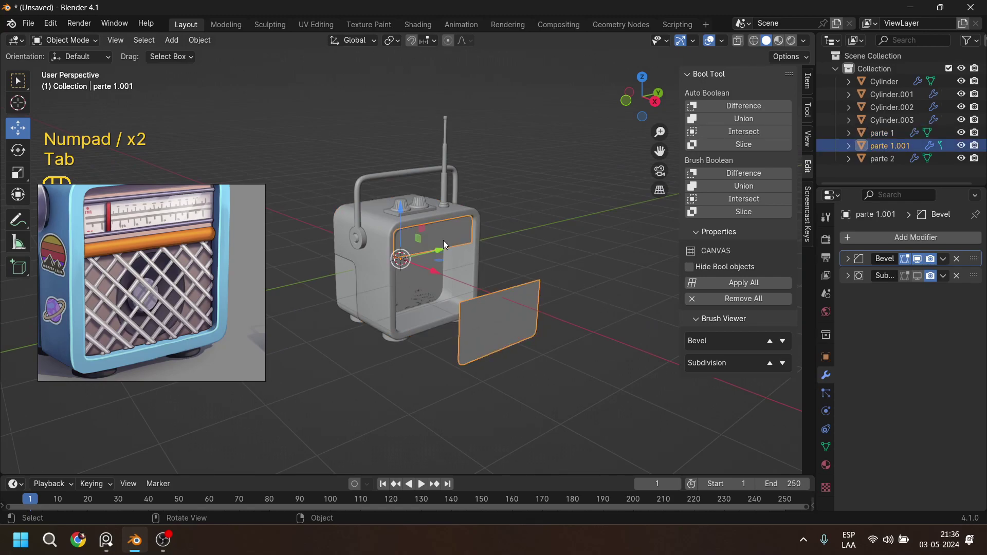
key("KP_Divide")
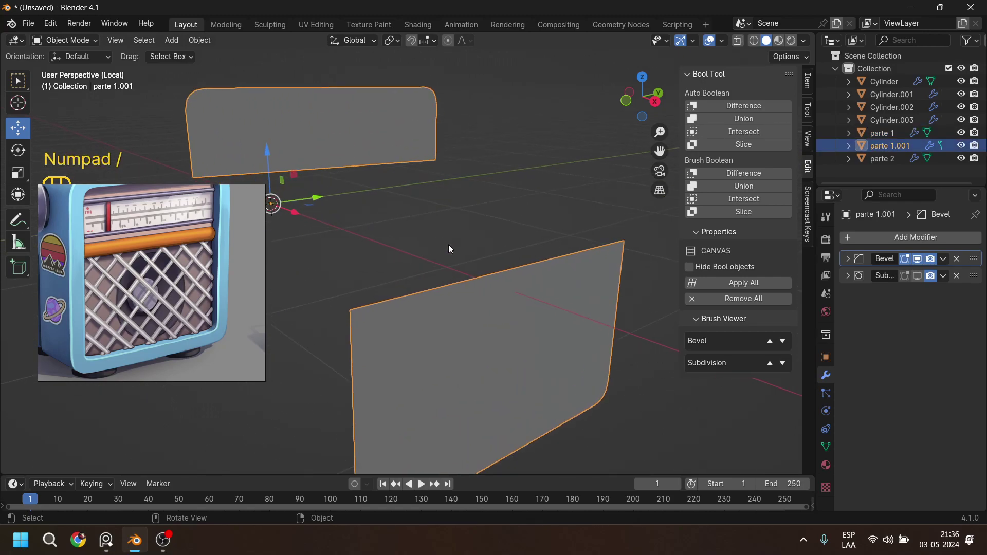
left_click(411, 243)
left_click(517, 322)
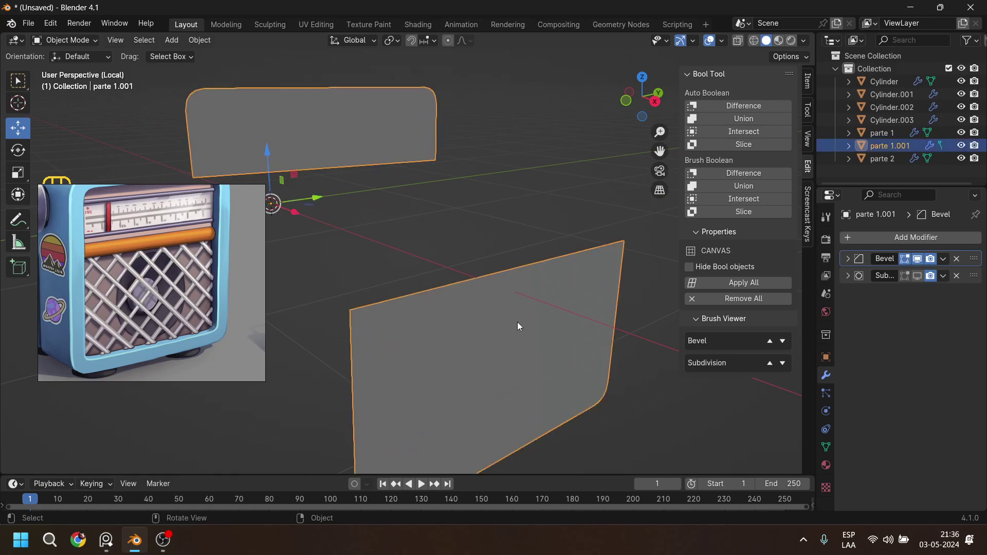
key("Tab")
left_click(517, 322)
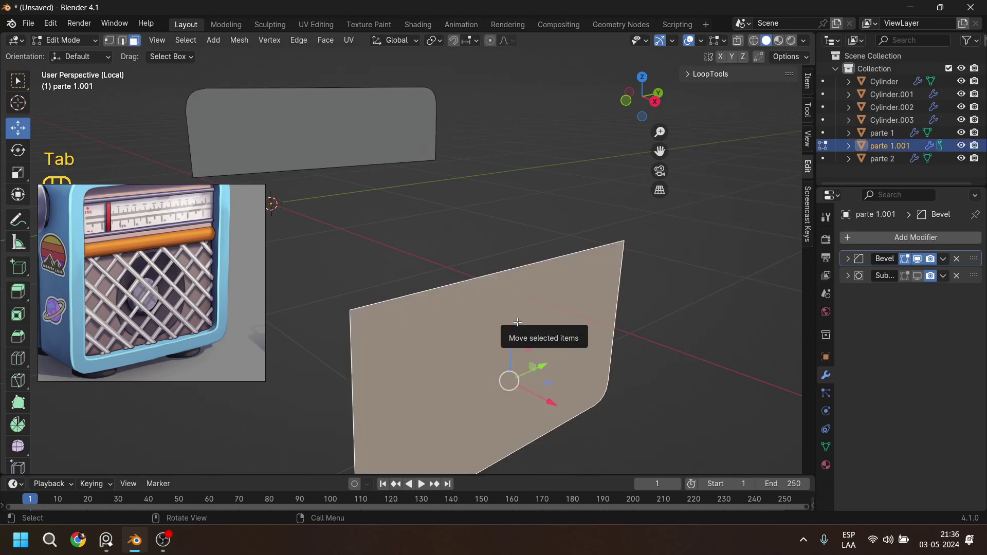
key("h")
Connect the two side vertices below the rounded corners of the upper panel with a horizontal edge.
middle_click_drag(355, 198, 469, 304, "shift")
scroll(423, 210, "up", 3)
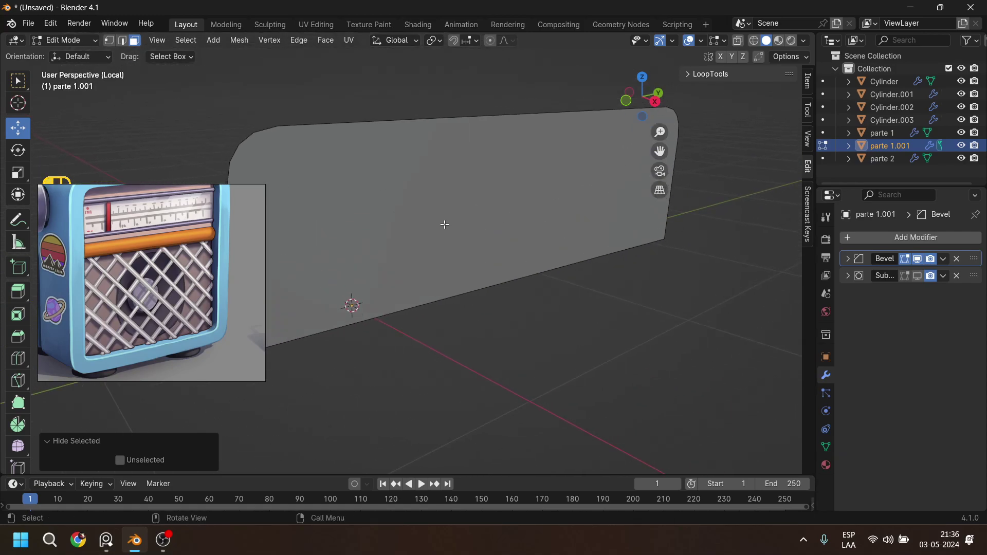
left_click(445, 225)
scroll(457, 309, "down", 1)
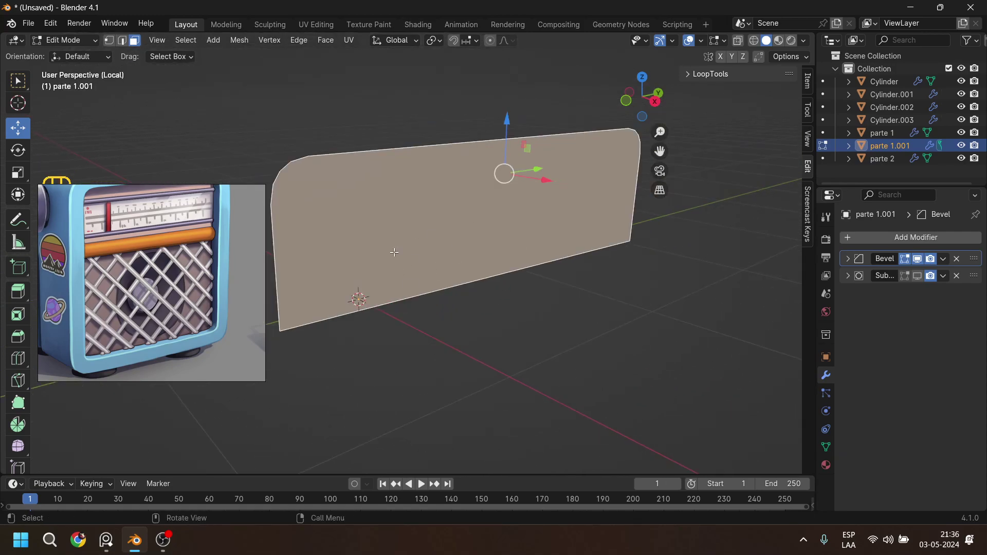
left_click(109, 40)
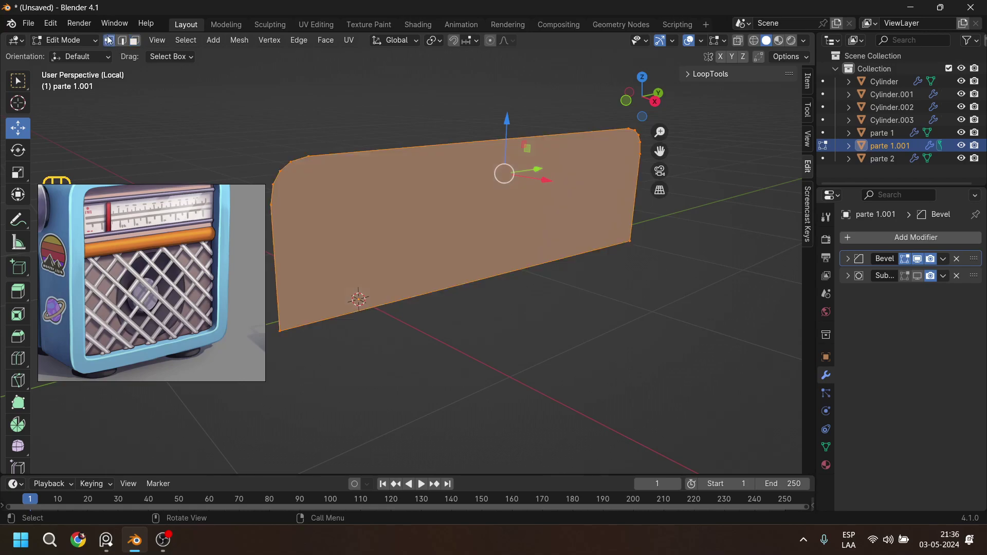
middle_click_drag(417, 240, 424, 238, "shift")
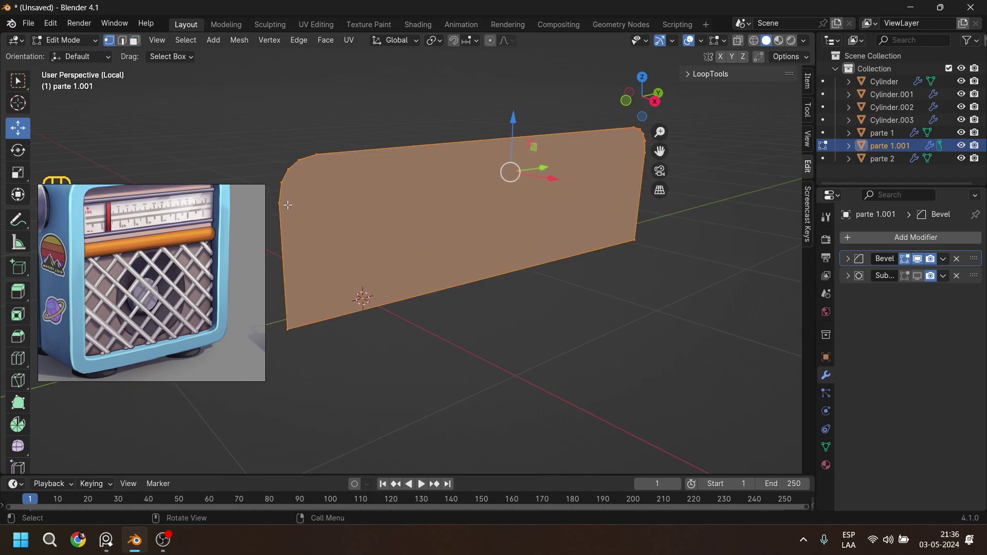
left_click(279, 201)
middle_click_drag(279, 201, 596, 163, "shift")
left_click(596, 160)
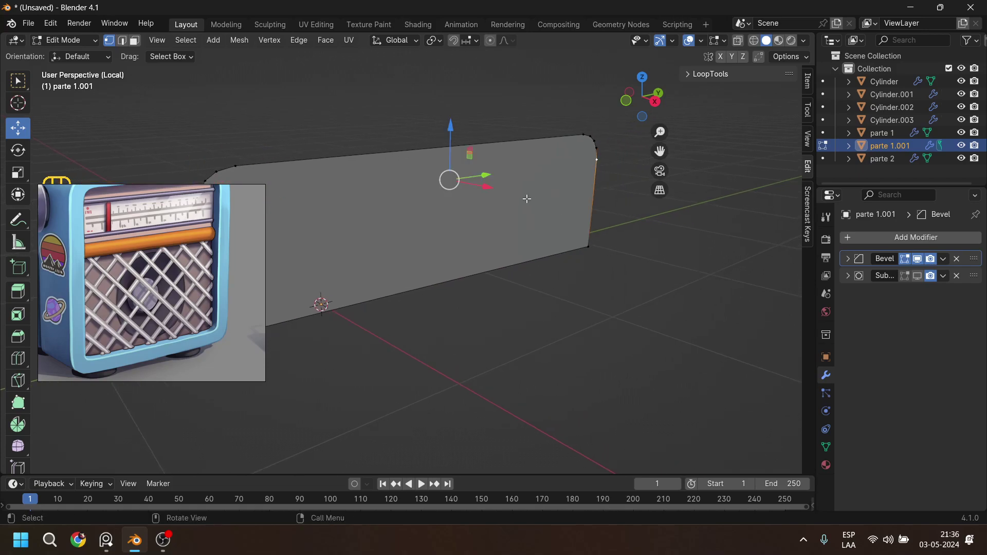
key("j")
Add a horizontal loop cut across the upper panel's lower section with a slide factor of about 0.223.
middle_click_drag(430, 232, 517, 235, "shift")
key("ctrl")
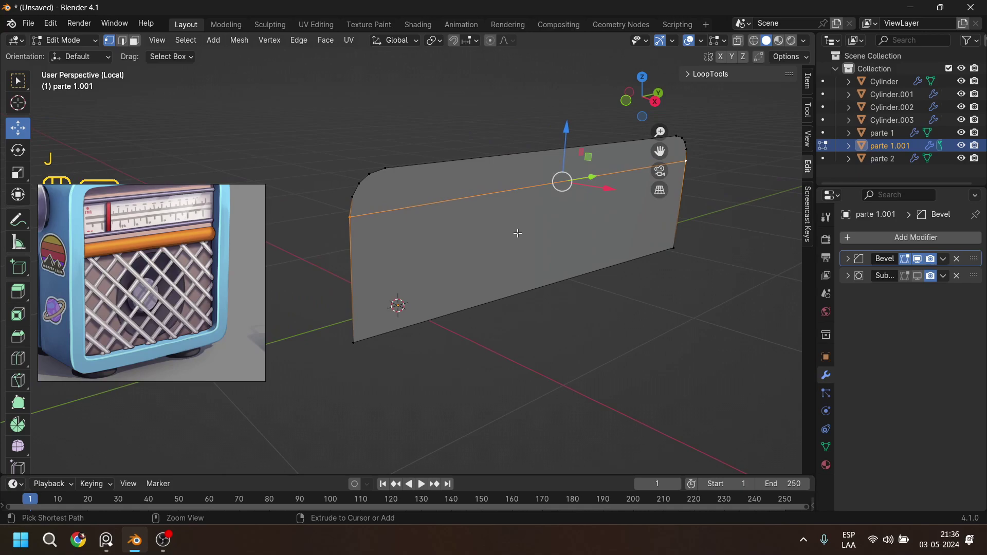
key("ctrl+r")
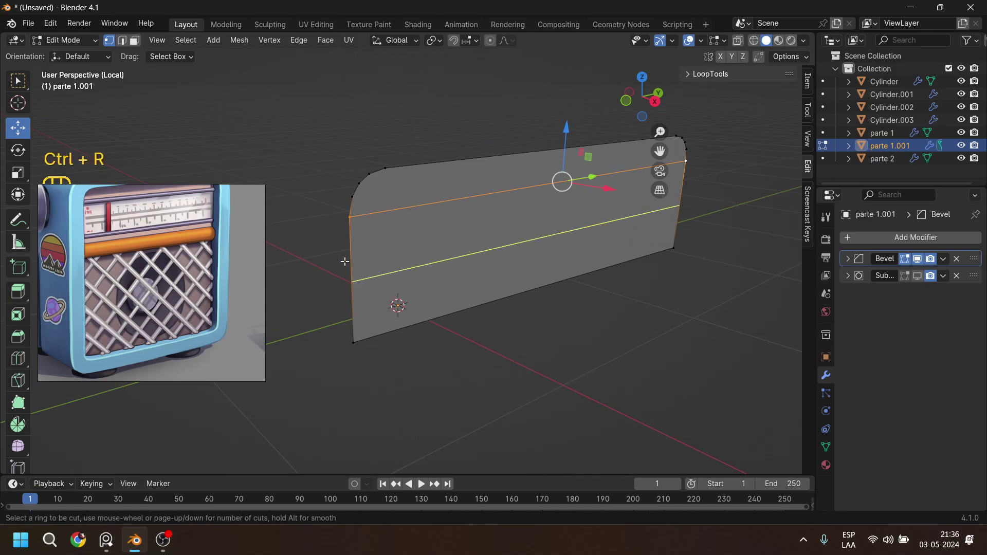
left_click(345, 262)
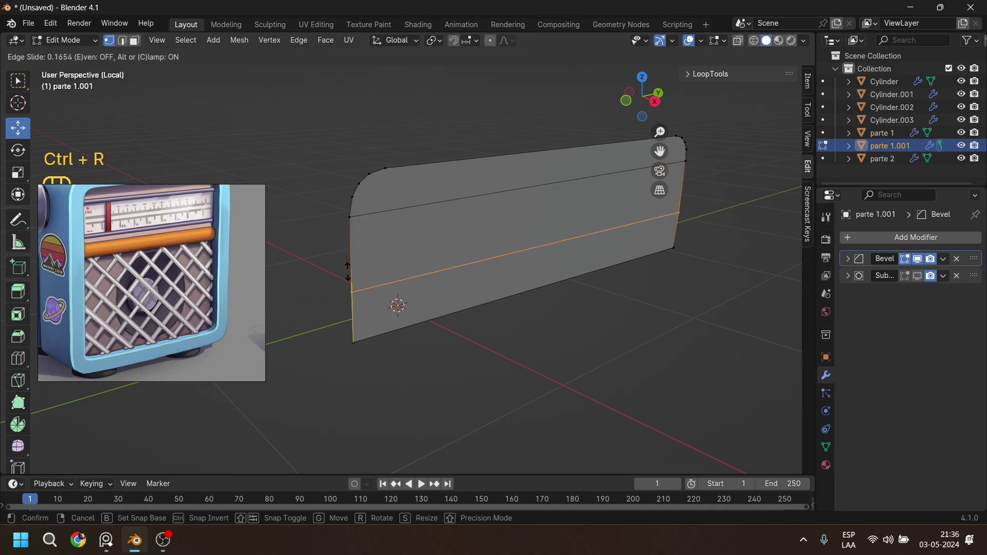
left_click(346, 274)
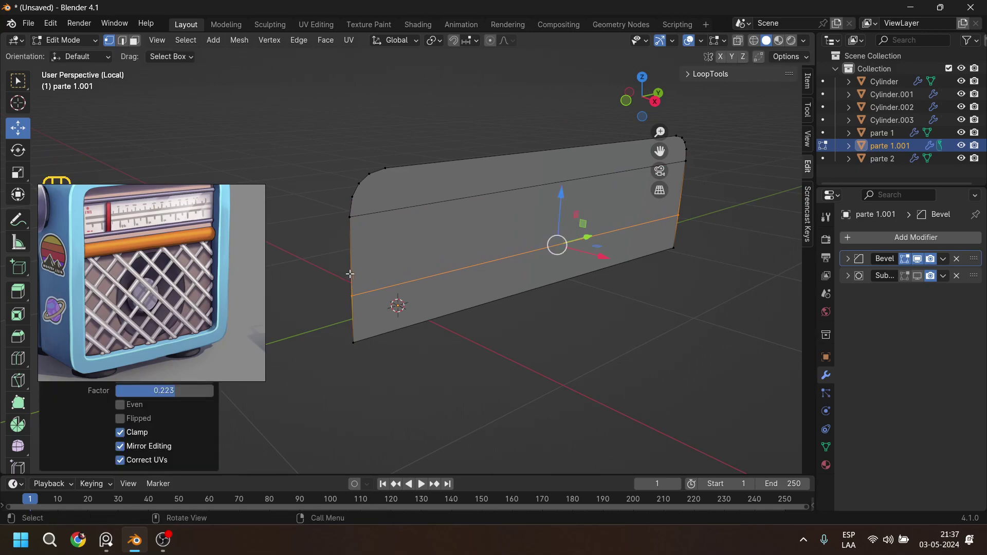
Extrude the middle strip of the upper panel about 0.052 m inward to form the dial recess.
left_click(135, 41)
left_click(548, 266)
middle_click_drag(572, 299, 586, 338)
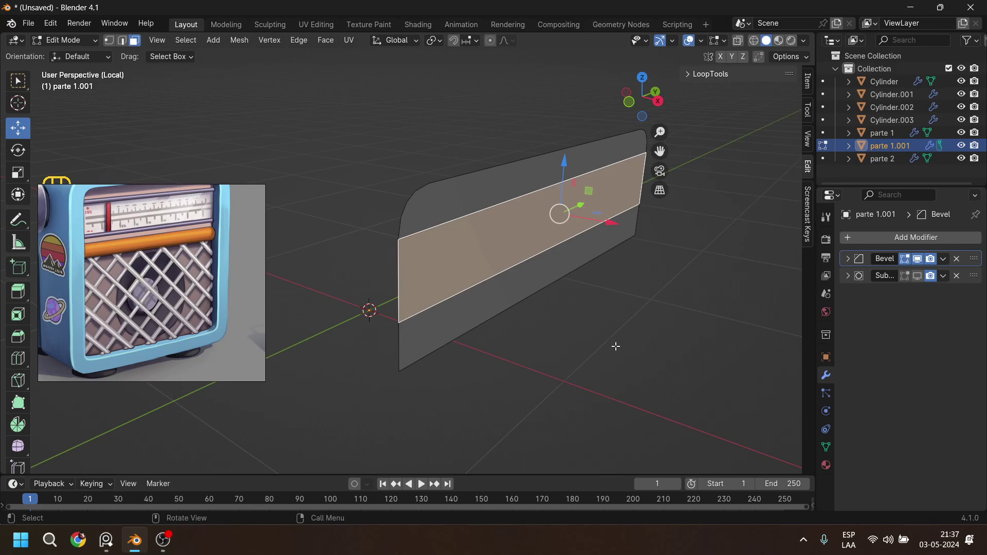
key("e")
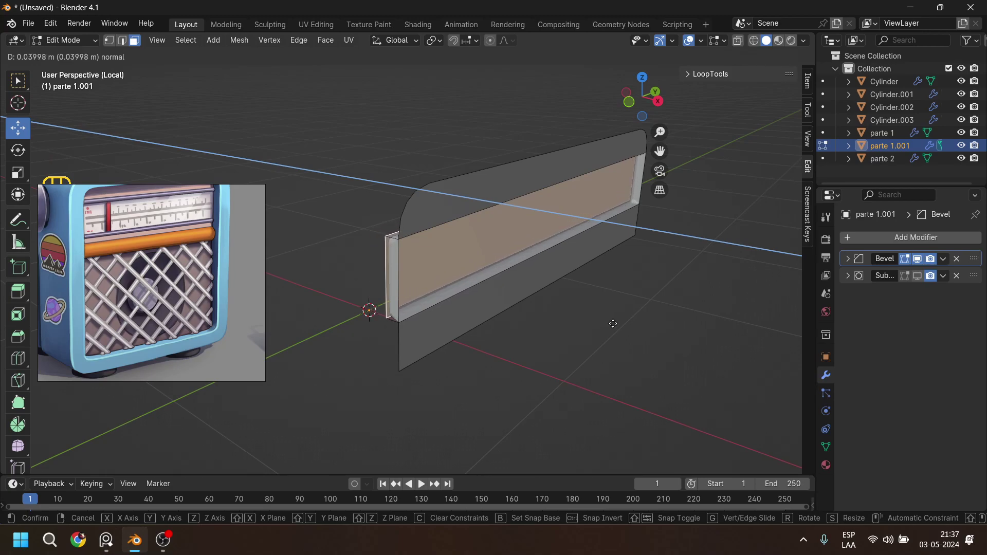
left_click(608, 324)
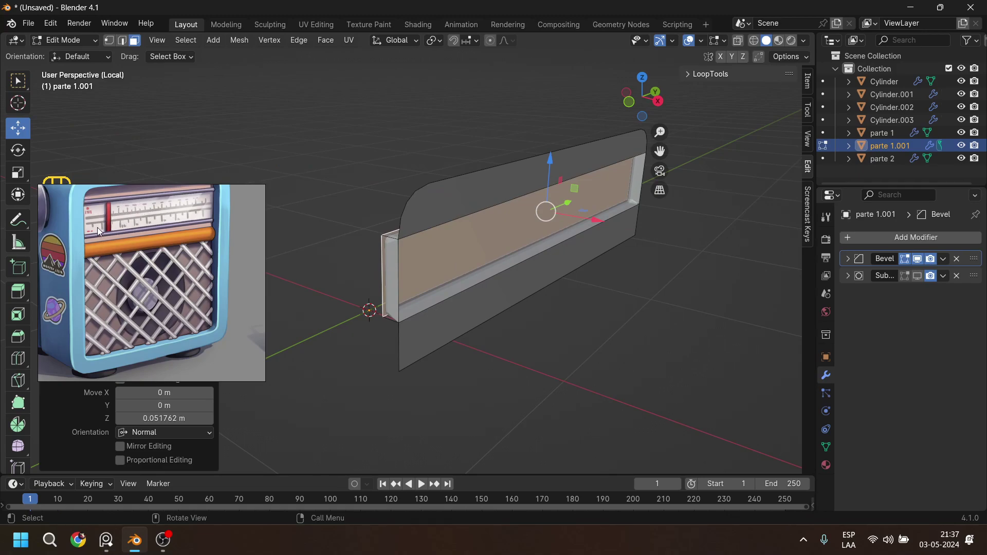
Add a loop cut around the dial recess's side walls near its back face, with a slide factor of about -0.701.
middle_click_drag(524, 306, 637, 309)
middle_click_drag(617, 306, 486, 301)
key("ctrl+r")
left_click(489, 299)
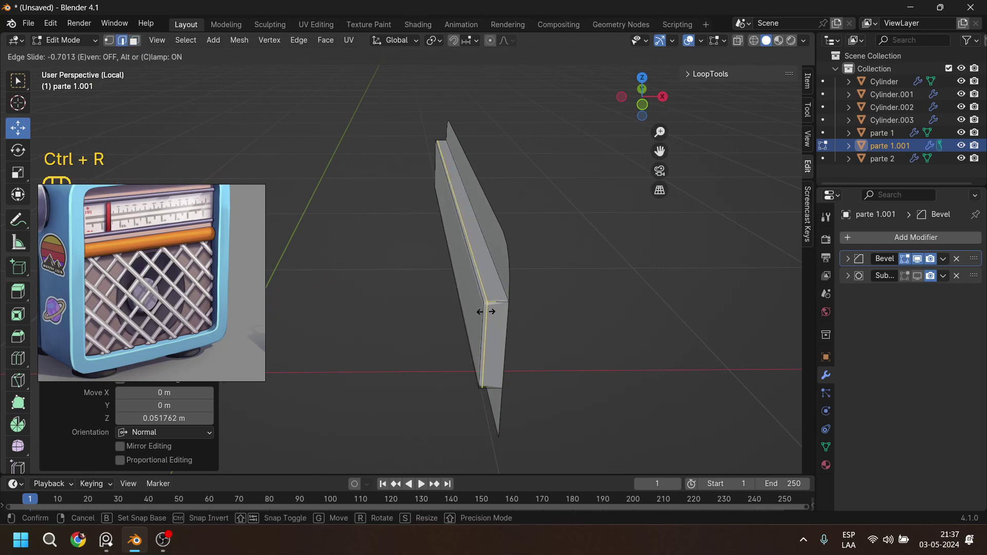
left_click(485, 311)
middle_click_drag(517, 334, 516, 291)
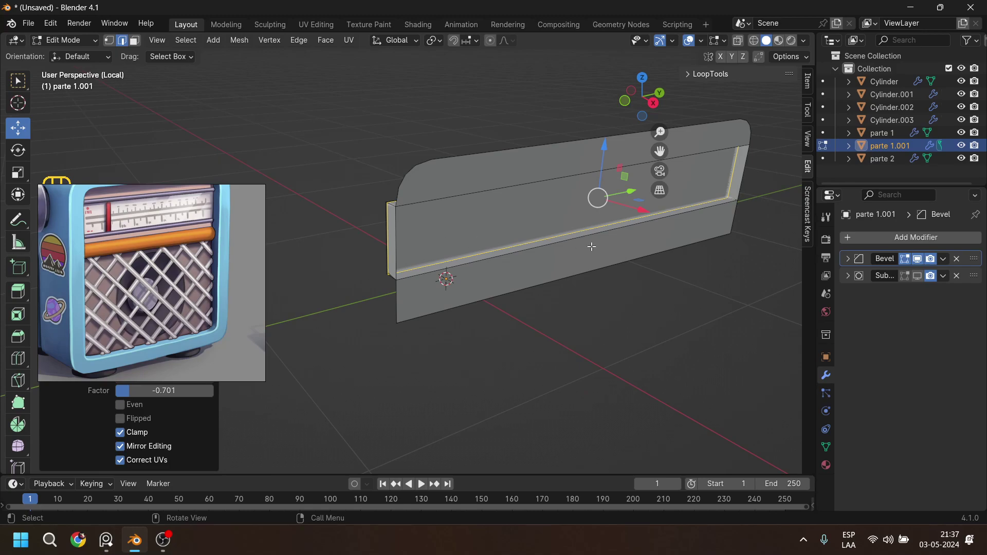
Duplicate the recess's end wall face about -0.125 m along Y and extrude the copy about -0.019 m into a thin bar.
middle_click_drag(561, 282, 409, 253)
left_click(413, 236)
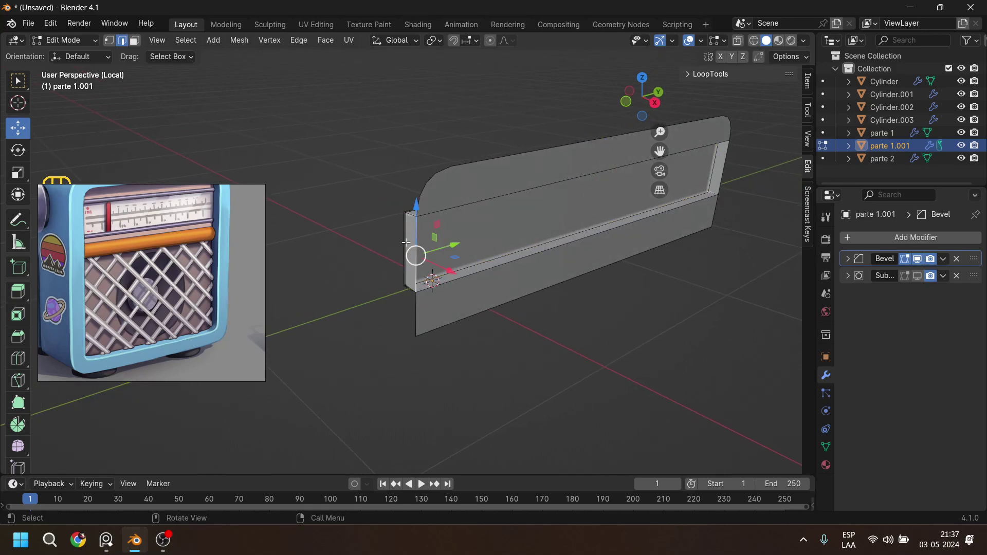
left_click(134, 41)
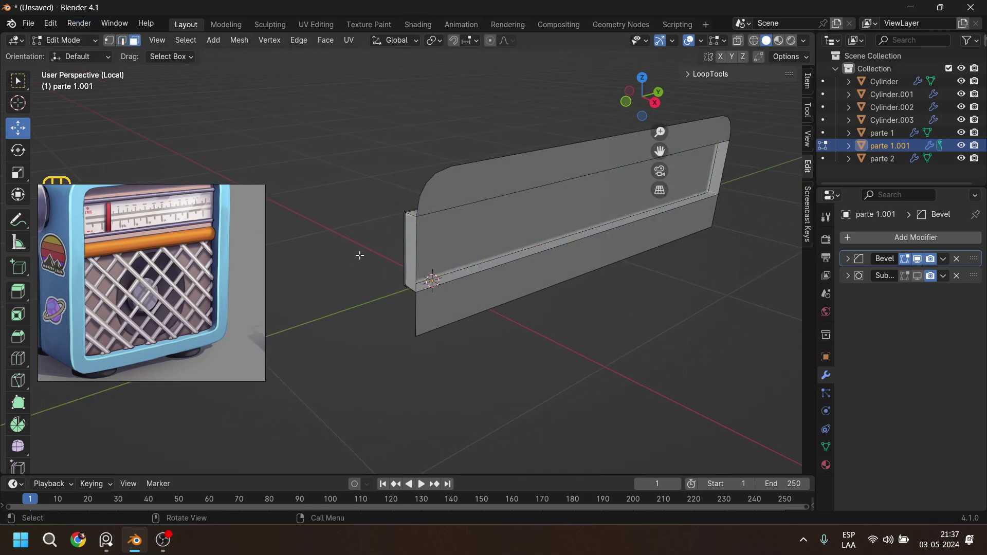
left_click(409, 235)
middle_click_drag(459, 300, 452, 343)
key("shift")
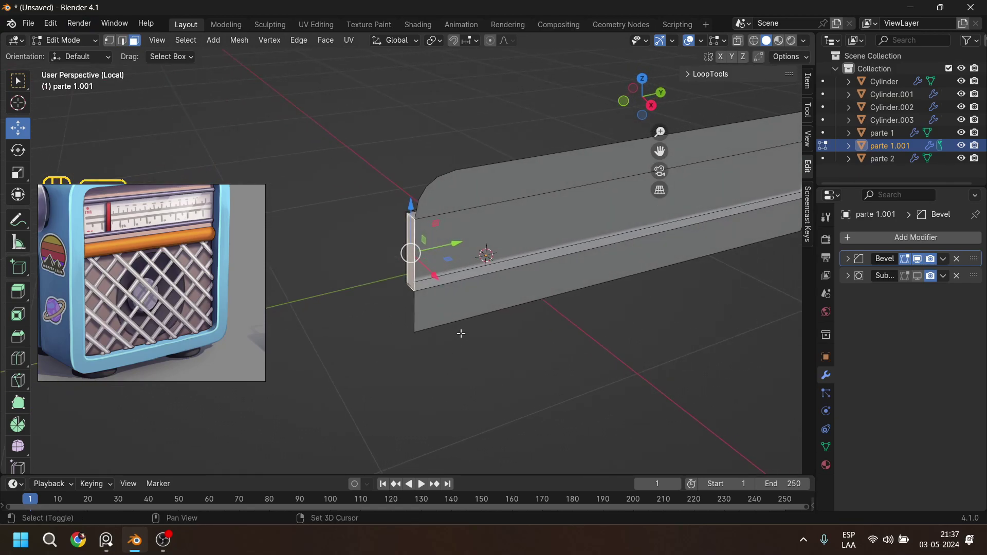
key("shift+d")
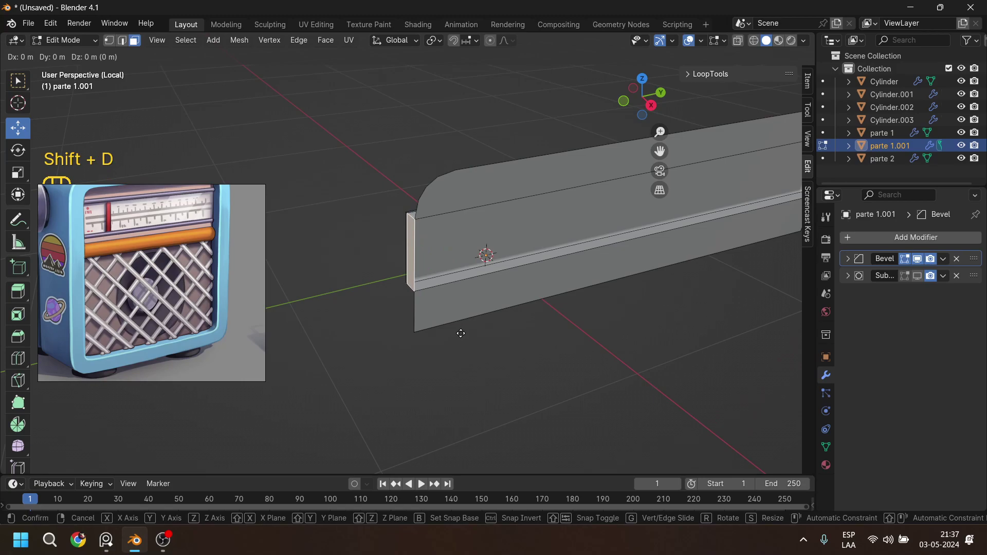
key("x")
key("y")
left_click(416, 347)
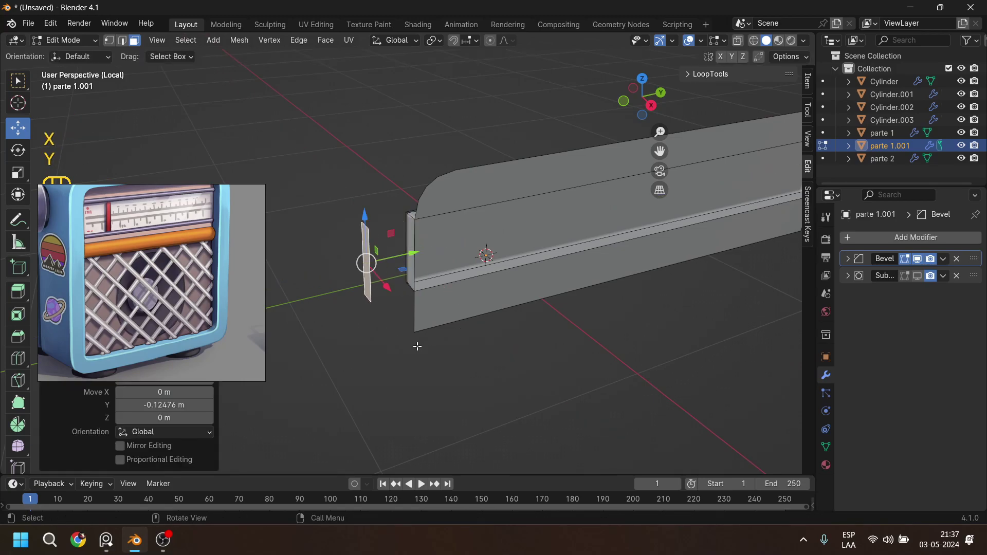
key("e")
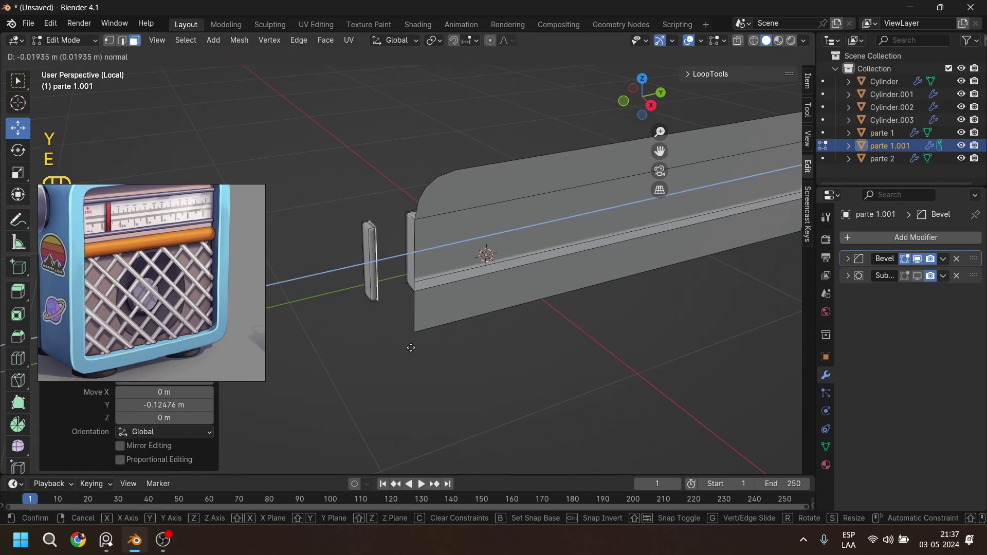
left_click(411, 347)
Add loop cuts near both ends of the thin bar, with slide factors of about -0.922 and 0.959.
scroll(365, 265, "up", 2)
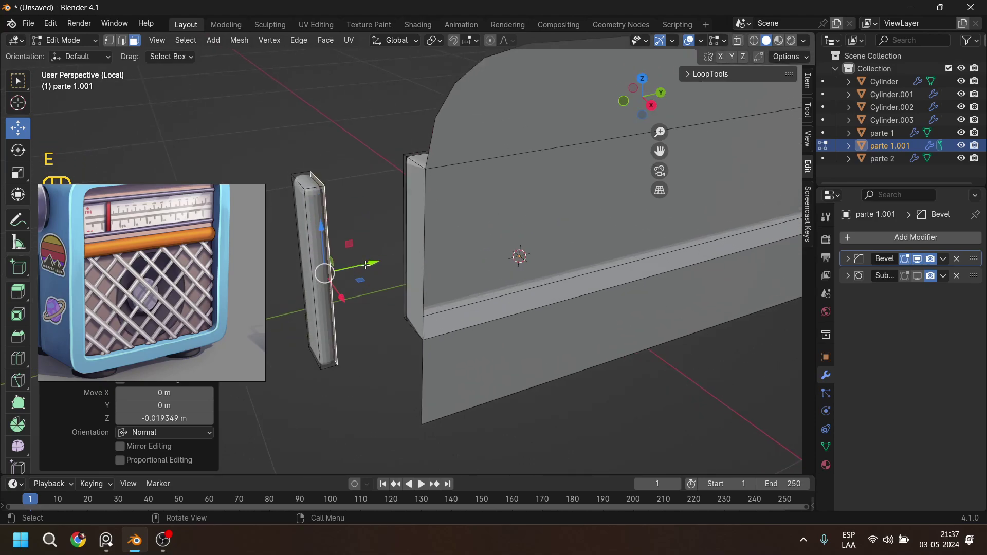
key("ctrl+r")
left_click(317, 226)
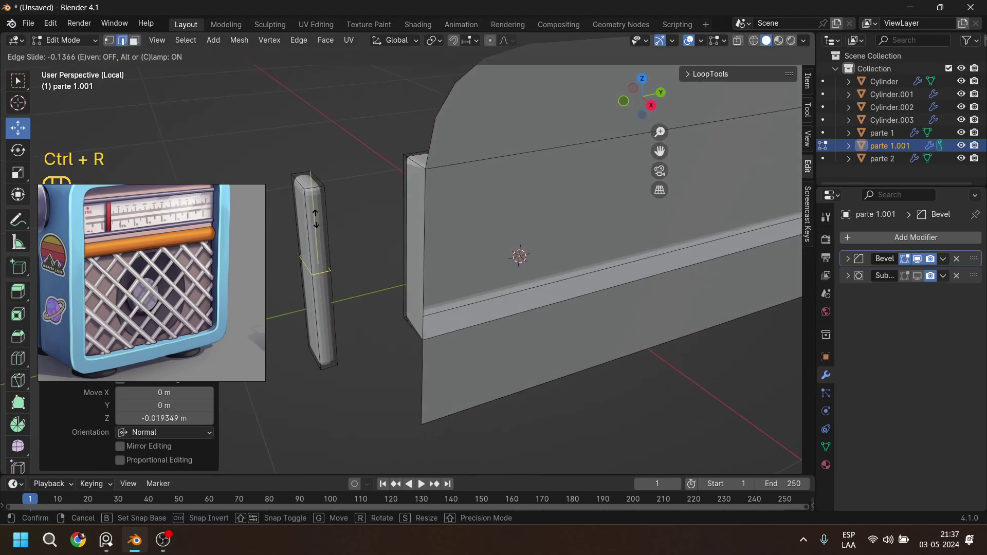
left_click(320, 150)
key("ctrl+r")
left_click(322, 282)
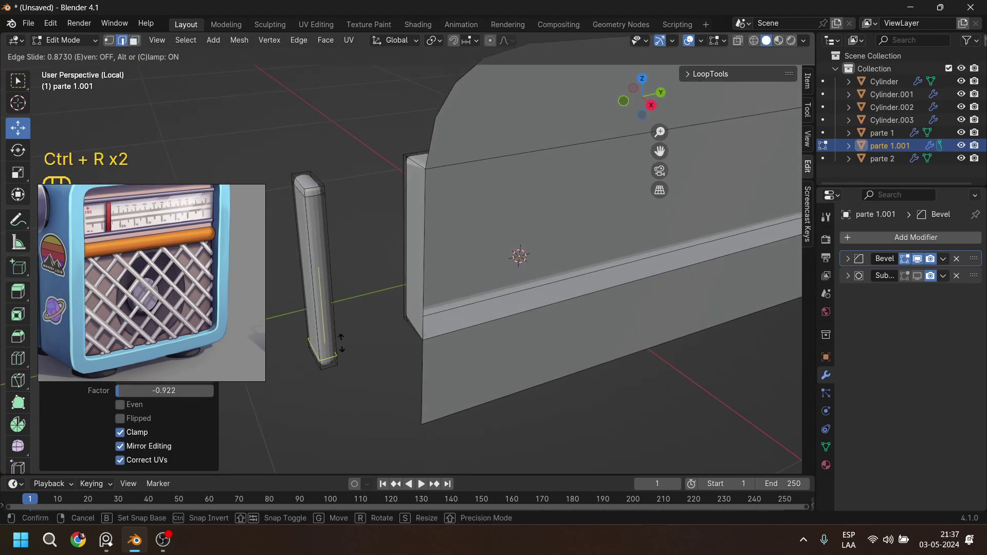
left_click(345, 350)
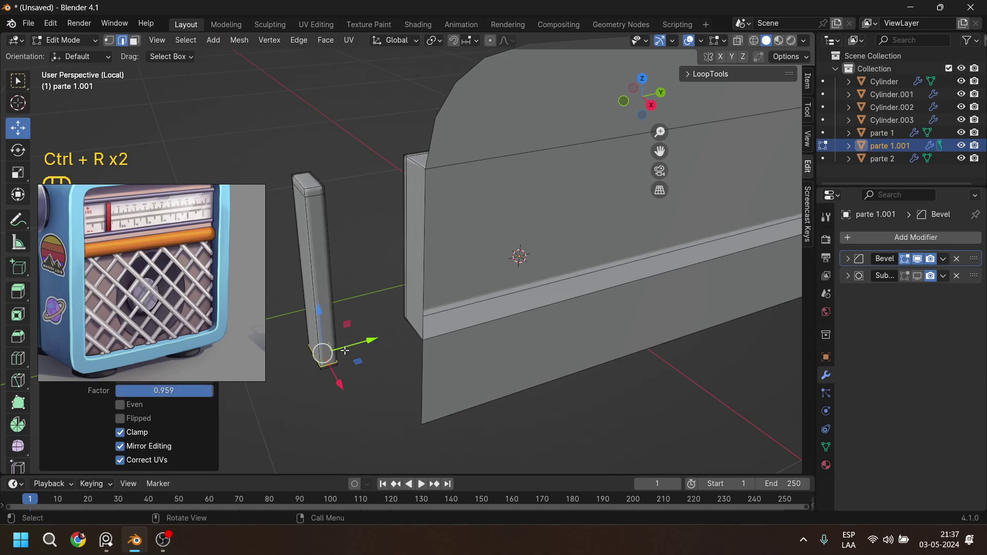
Scale the whole bar to about 0.57 along X and move it about 0.267 m along Y into the dial recess.
key("l")
middle_click_drag(343, 339, 399, 370)
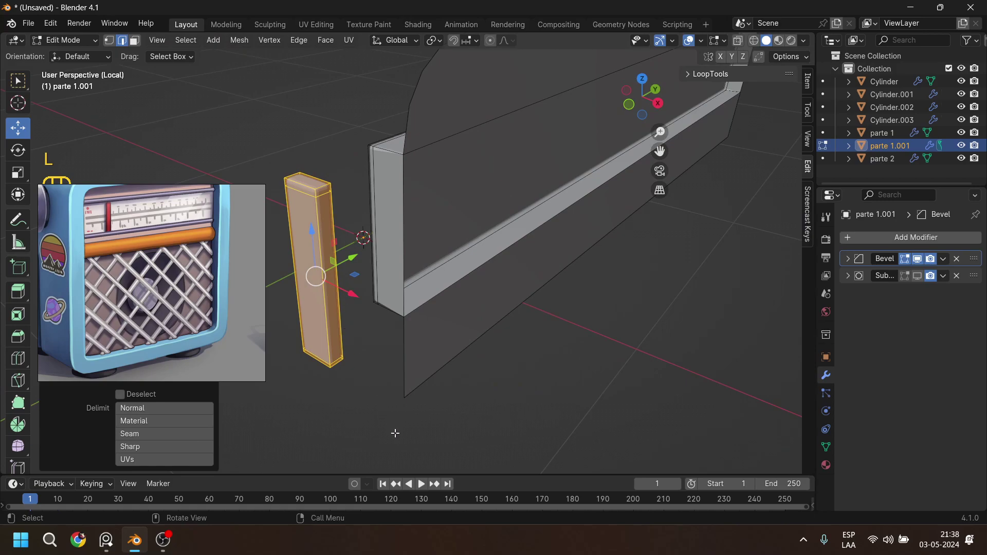
key("s")
key("x")
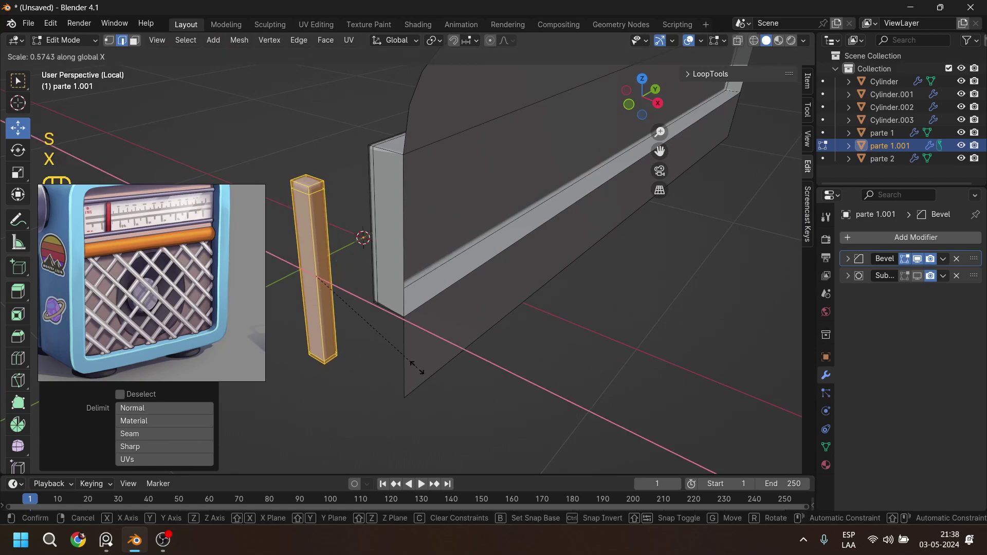
left_click(416, 367)
left_click_drag(344, 263, 521, 276)
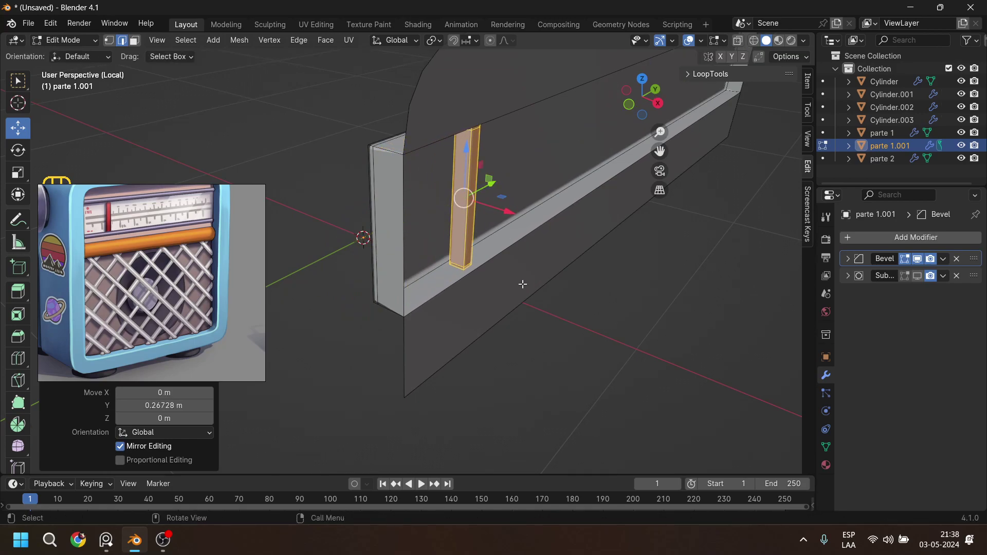
Stretch the needle bar to about 1.08 along Z and shift it about -0.002 m along X within the recess.
scroll(534, 329, "down", 1)
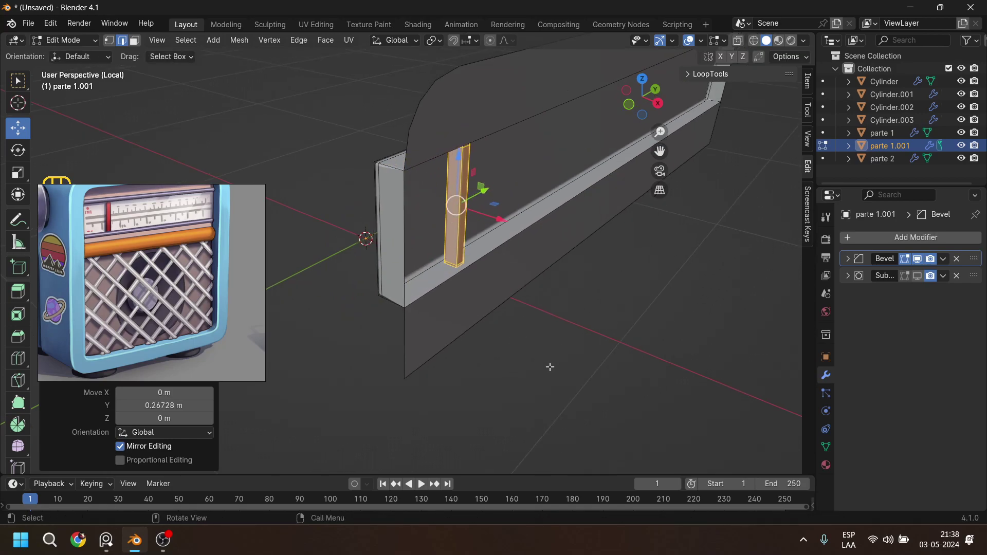
key("s")
key("z")
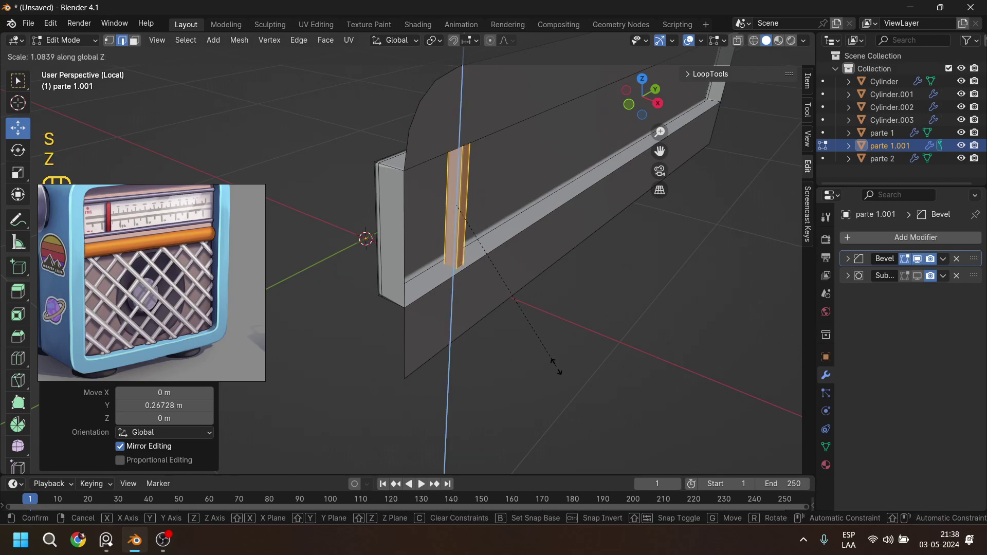
left_click(556, 367)
middle_click_drag(557, 367, 501, 221)
left_click_drag(503, 213, 501, 211)
middle_click_drag(476, 283, 415, 286)
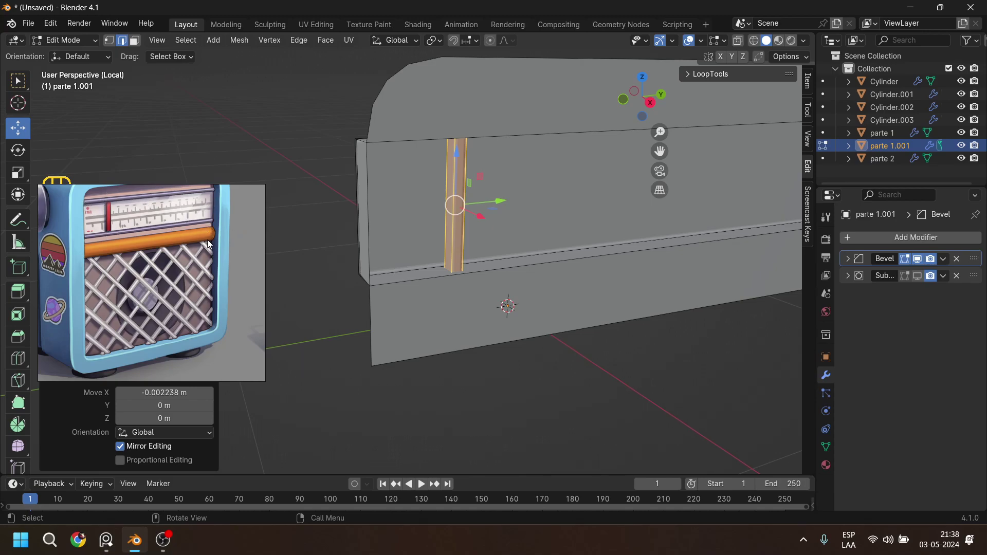
Add a cylinder to the dial panel's mesh at the 3D cursor.
scroll(353, 247, "down", 2)
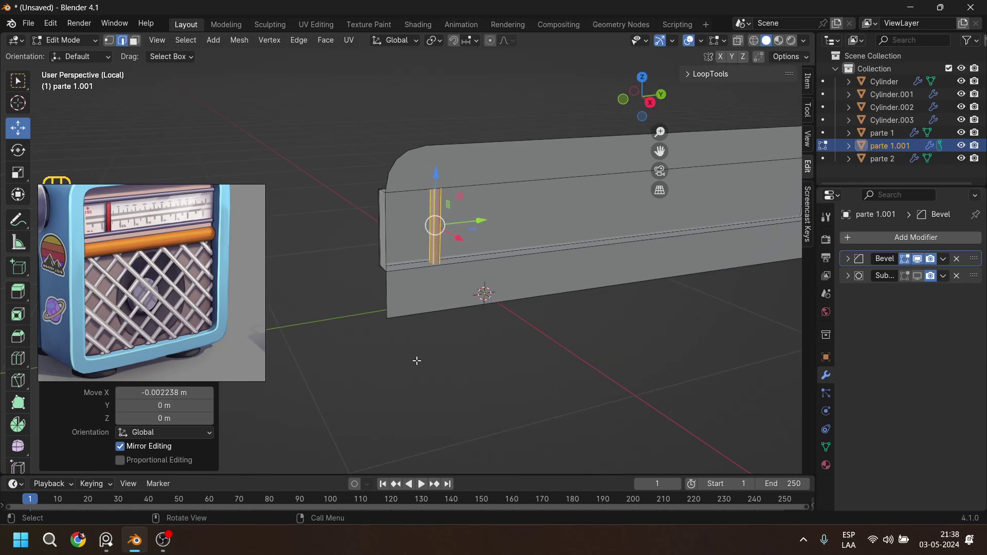
scroll(414, 342, "down", 2)
middle_click_drag(462, 328, 495, 324)
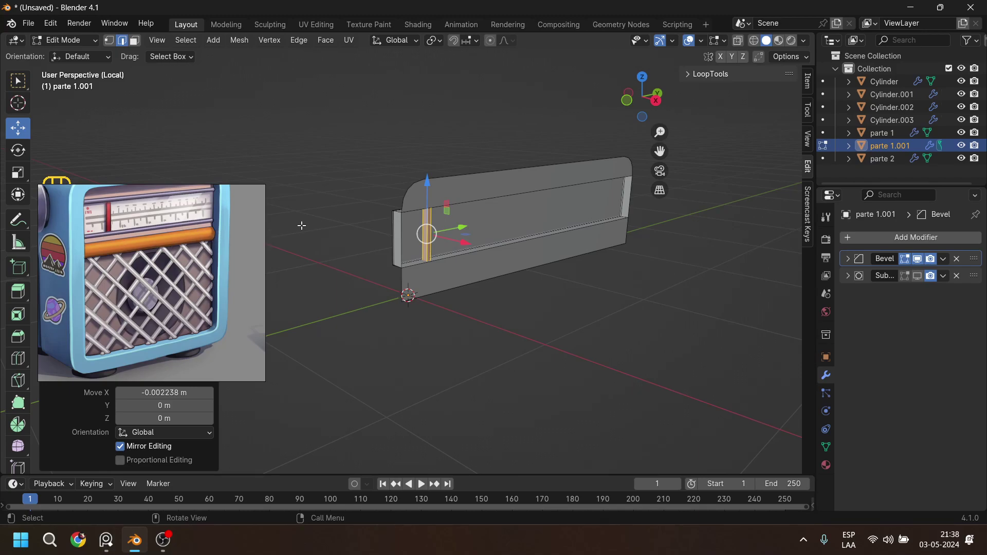
middle_click_drag(421, 266, 452, 393)
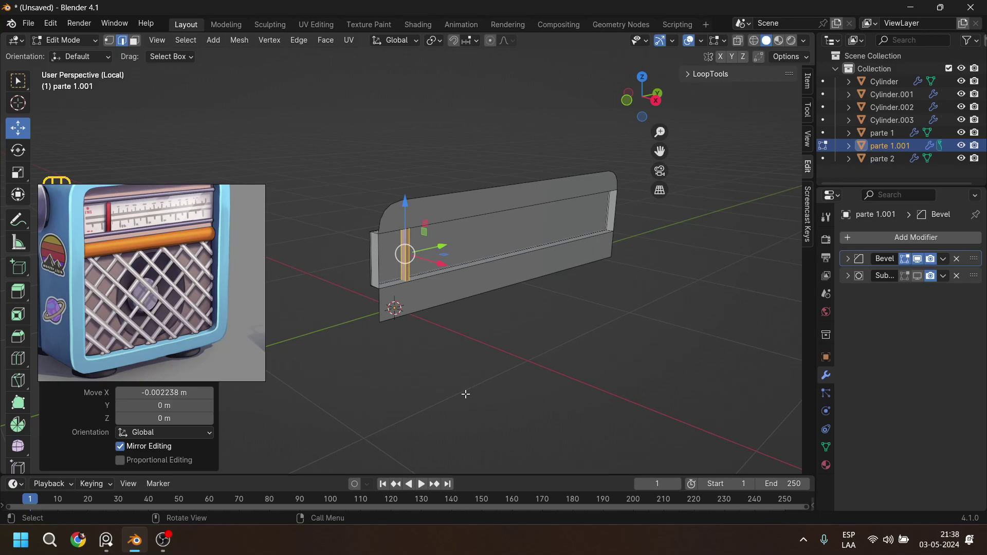
scroll(466, 393, "down", 2)
key("shift+a")
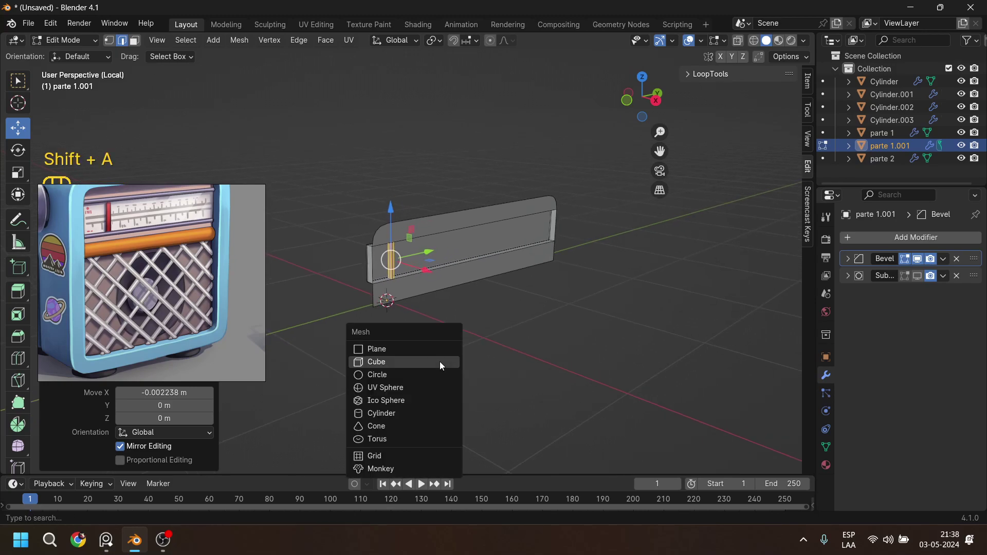
left_click(432, 413)
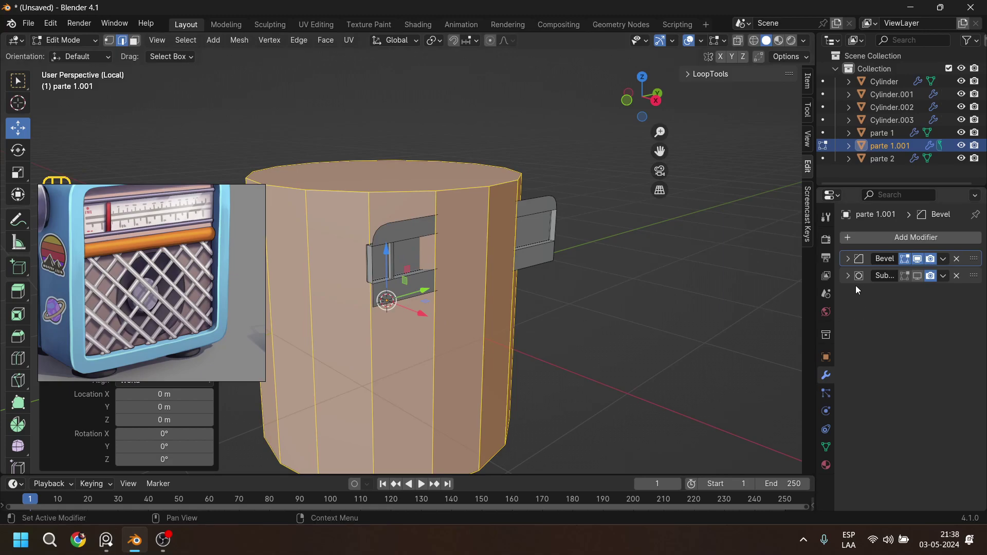
middle_click_drag(643, 335, 625, 352)
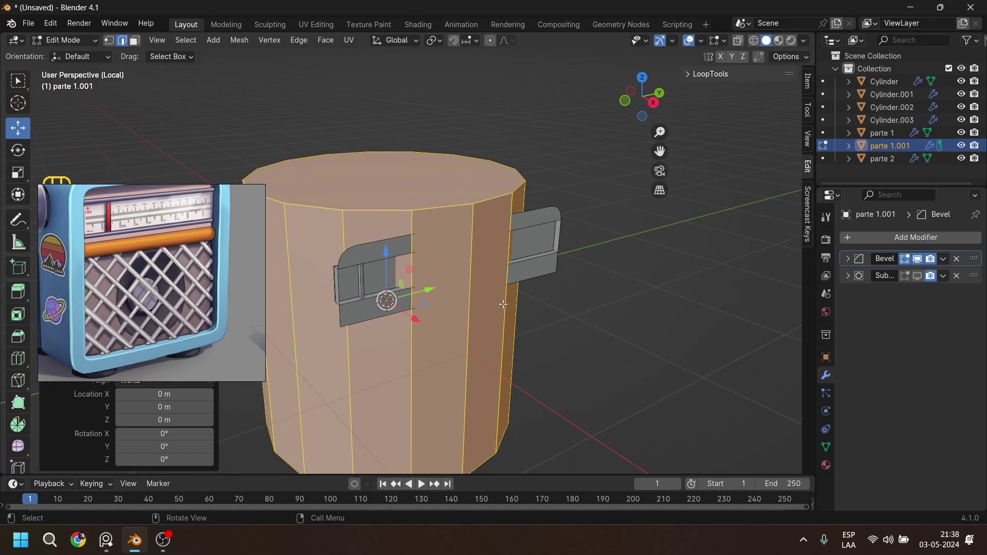
Rotate the new cylinder 90° about the X axis.
key("r")
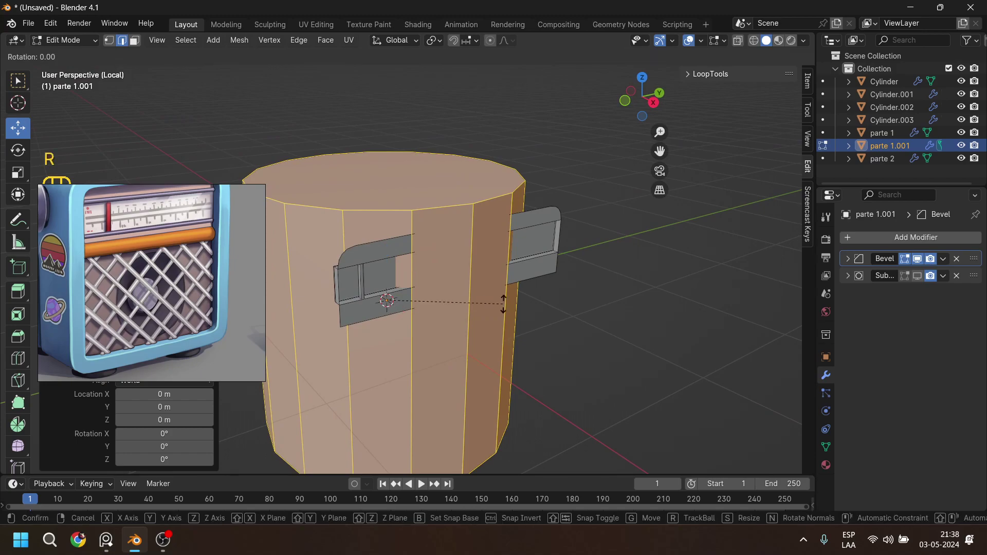
key("x")
key("KP_9")
key("KP_0")
key("KP_Enter")
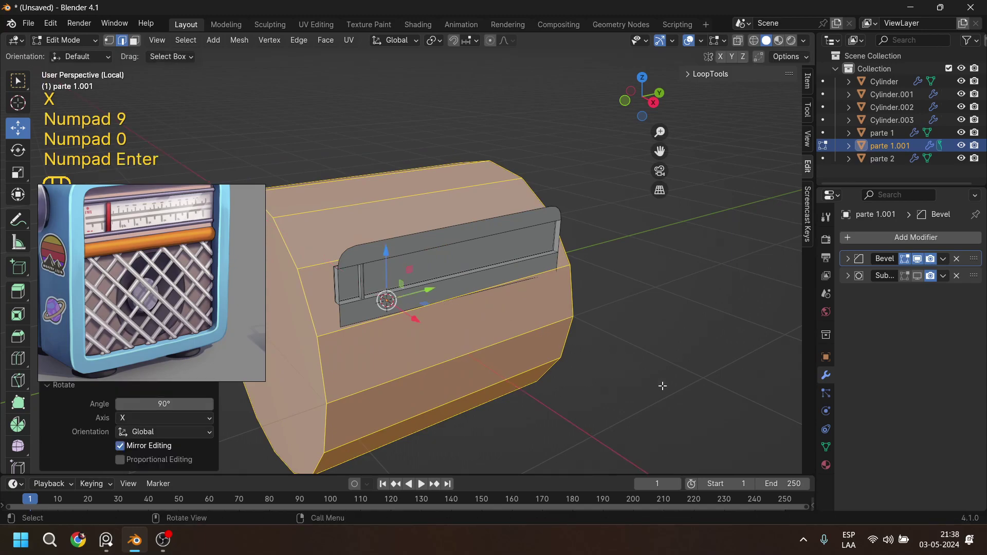
Scale the cylinder uniformly to about 0.132 and move it about 1.067 m along X, in front of the panel.
key("s")
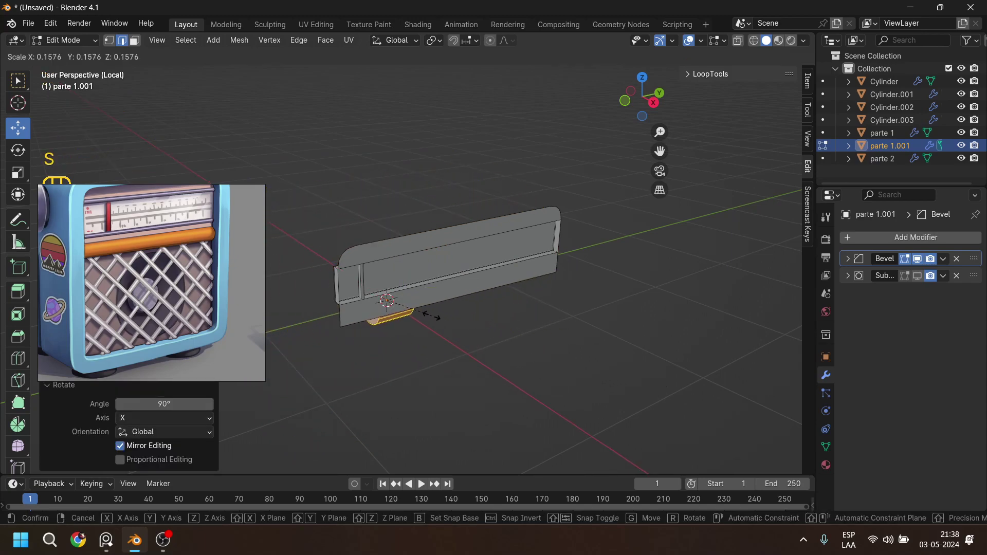
left_click(424, 312)
key("g")
key("x")
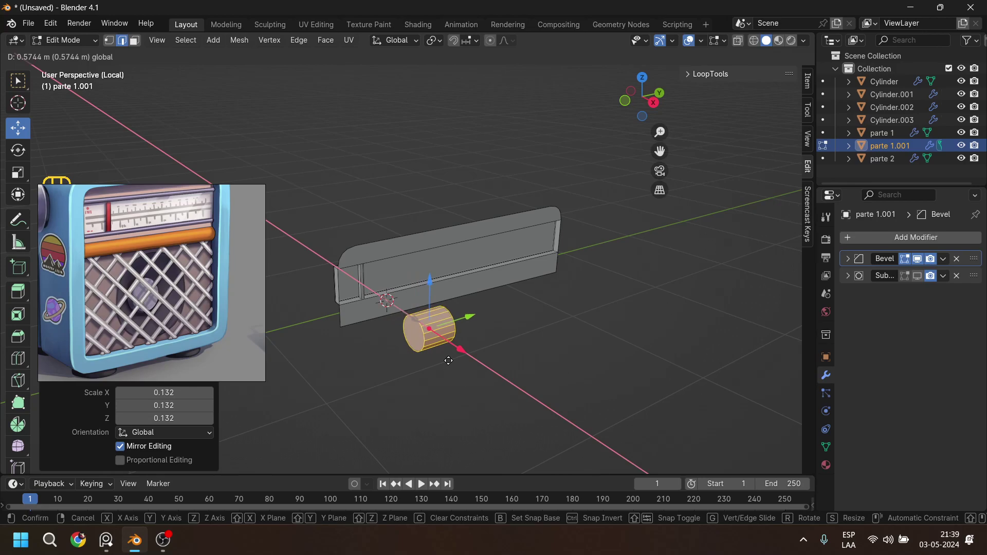
left_click(481, 410)
Shrink the cylinder further and raise it about 0.669 m along Z to the panel's height.
key("s")
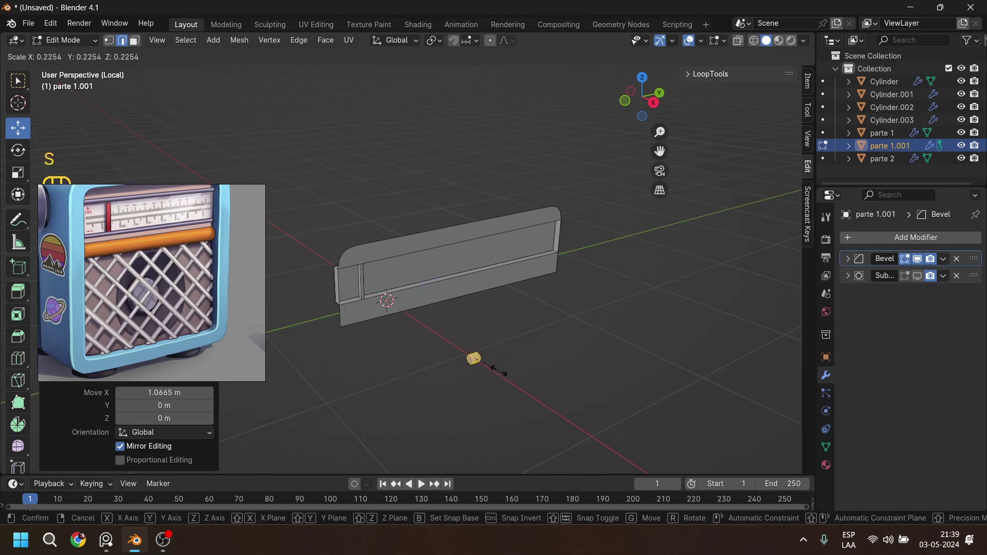
left_click(493, 368)
key("g")
key("z")
left_click(477, 215)
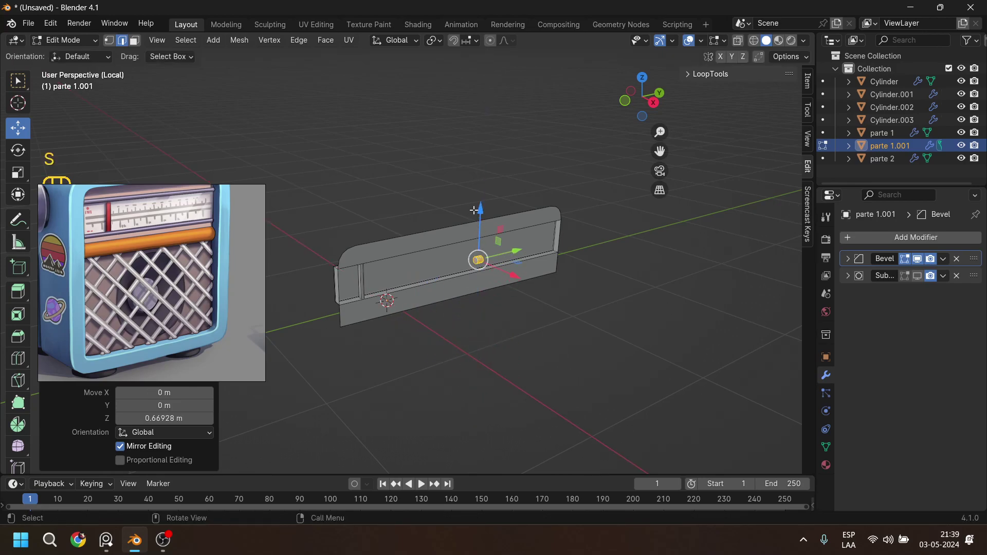
Move the cylinder about -0.142 m along X onto the panel's front face and raise it to the recess's upper edge.
key("KP_1")
scroll(475, 211, "up", 10)
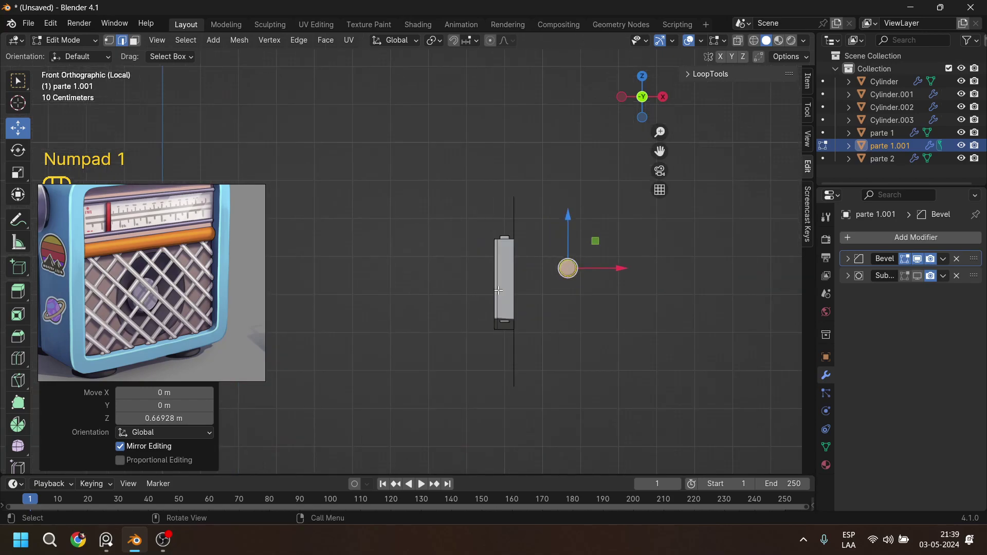
left_click_drag(634, 370, 472, 355)
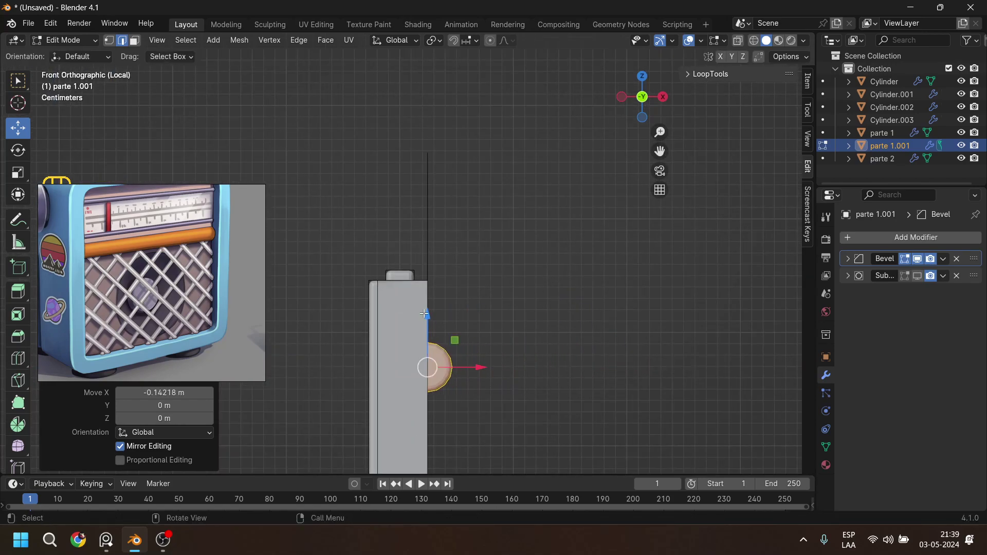
left_click_drag(424, 314, 434, 228)
Slide the cylinder about -0.843 m along Y, scale it down, and shift it another -0.014 m onto the recess's upper corner.
middle_click_drag(434, 229, 369, 330)
scroll(370, 331, "down", 6)
middle_click_drag(443, 333, 562, 326, "shift")
left_click_drag(565, 260, 319, 268)
scroll(326, 302, "up", 5)
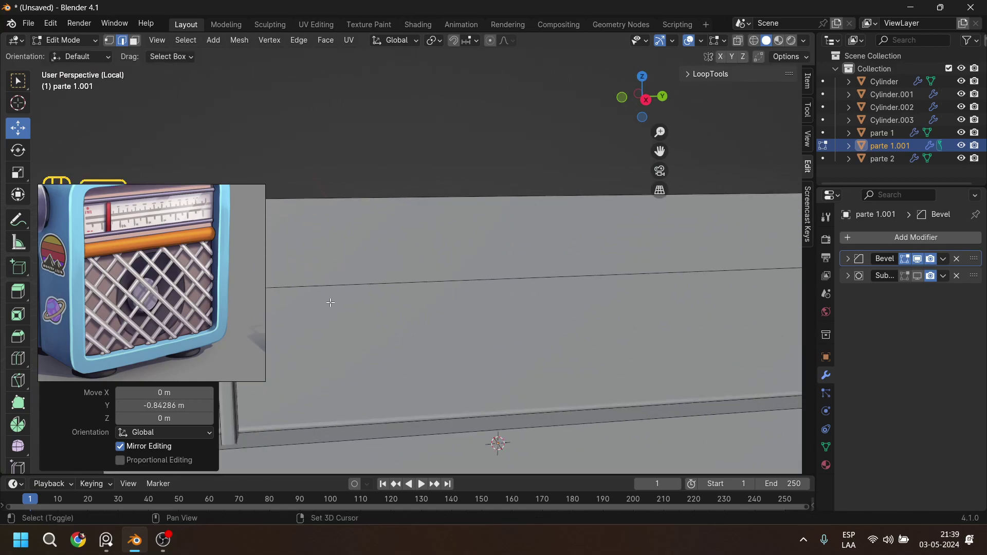
middle_click_drag(327, 301, 624, 286, "shift")
key("s")
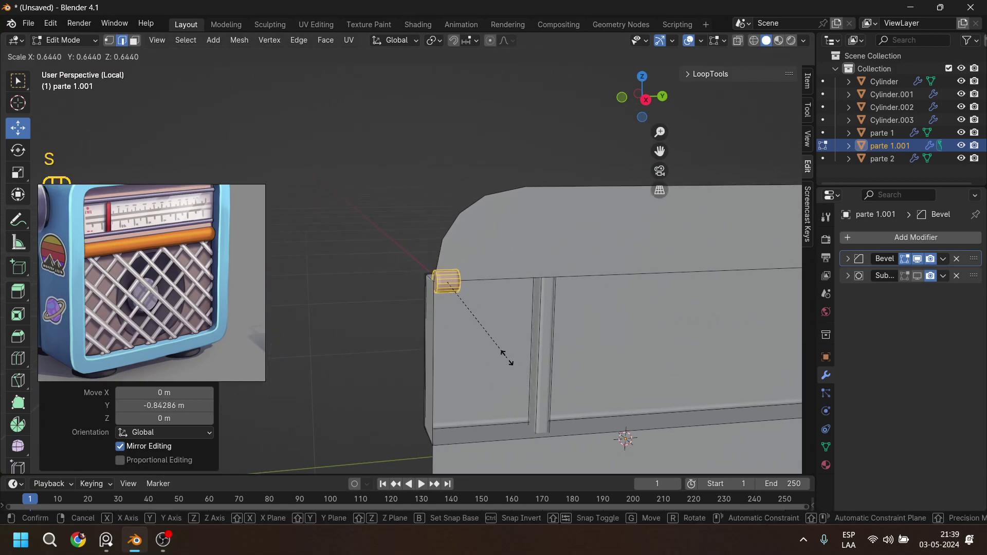
left_click(491, 346)
left_click_drag(496, 279, 481, 282)
Duplicate the small cylinder about -0.209 m along Z to the recess's lower corner.
middle_click_drag(481, 333, 467, 223, "shift")
key("shift")
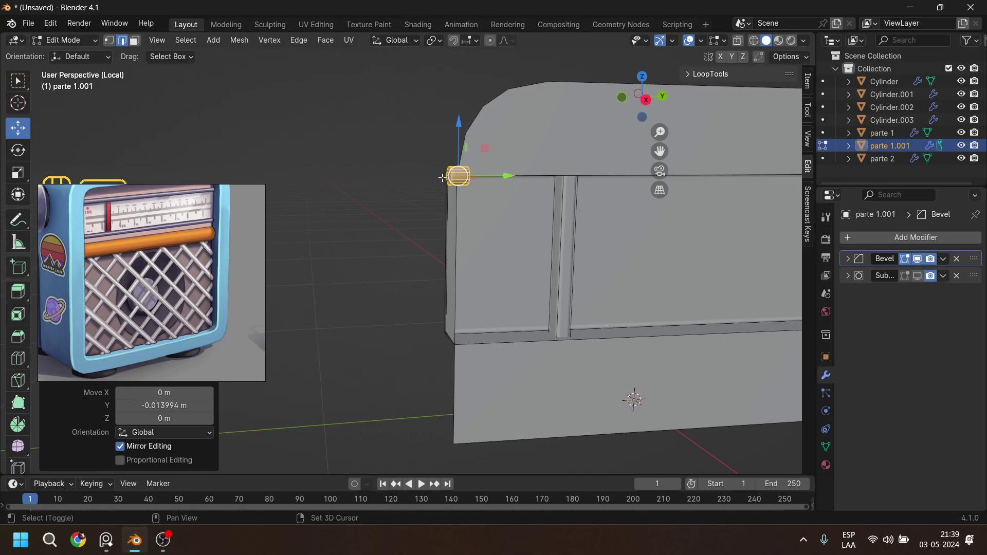
key("shift+d")
key("z")
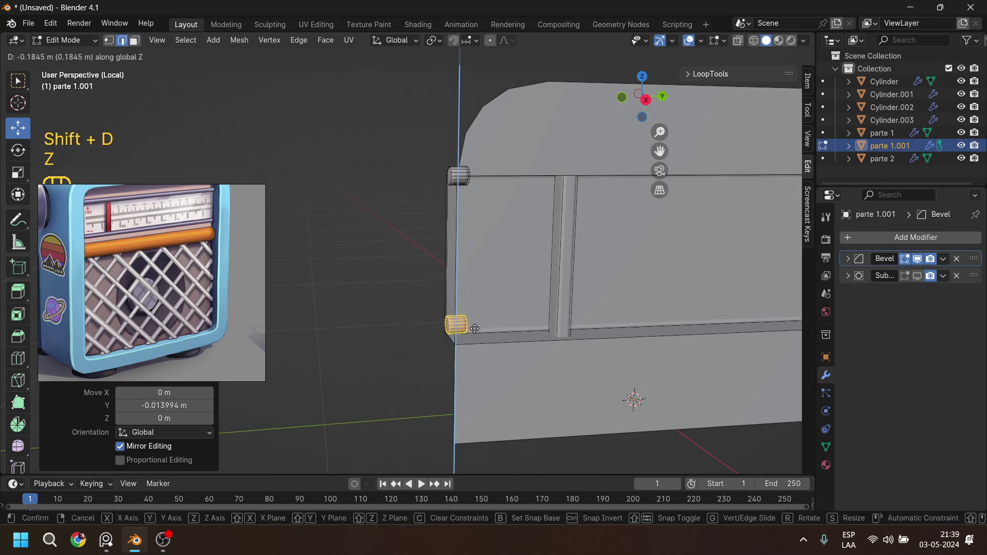
left_click(481, 358)
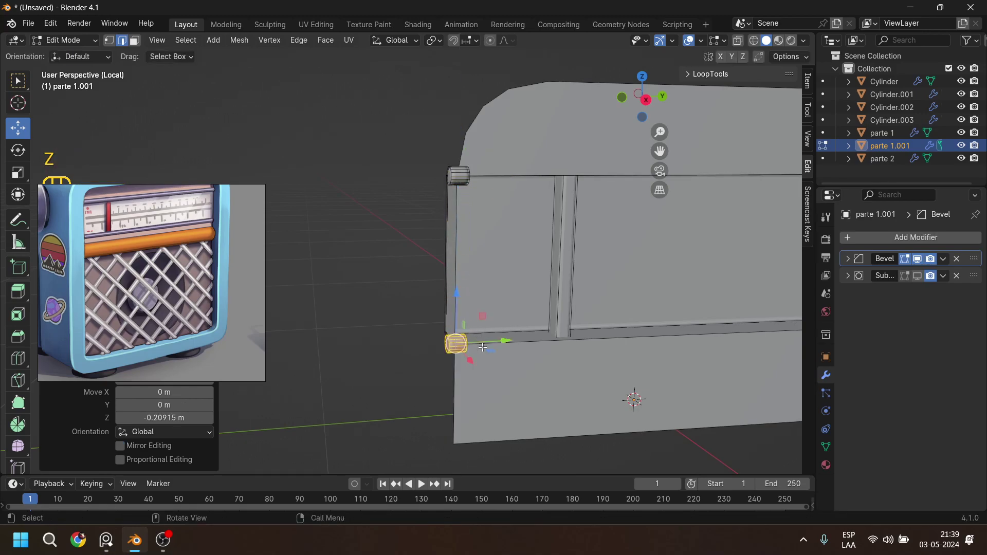
Stretch both cylinders into long rods by moving their inner end faces about 1.435 m along Y.
middle_click_drag(482, 358, 401, 358)
left_click(467, 182)
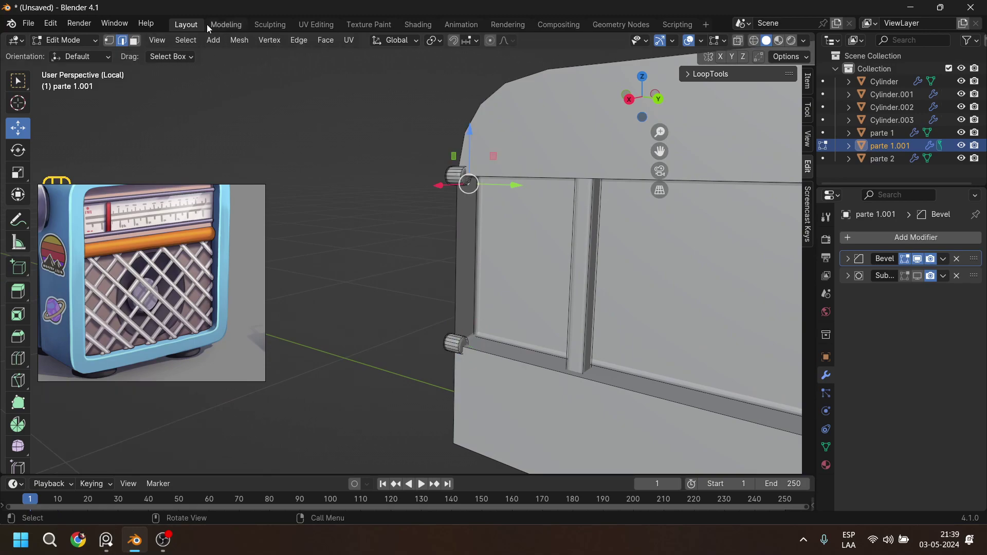
left_click(135, 40)
left_click(463, 174)
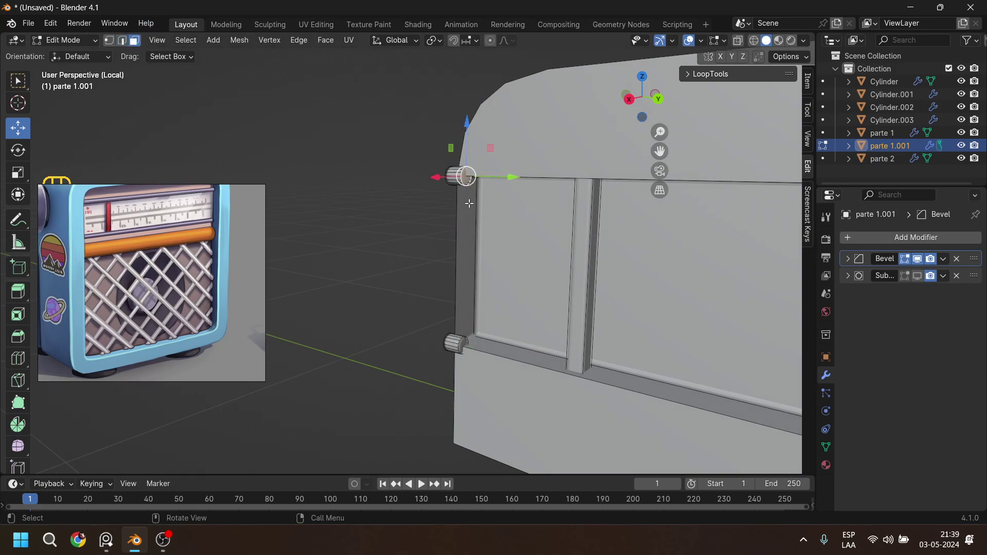
left_click(461, 345, "shift")
scroll(475, 340, "down", 5)
middle_click_drag(530, 364, 339, 336, "shift")
left_click_drag(312, 242, 770, 301)
middle_click_drag(642, 293, 431, 318, "shift")
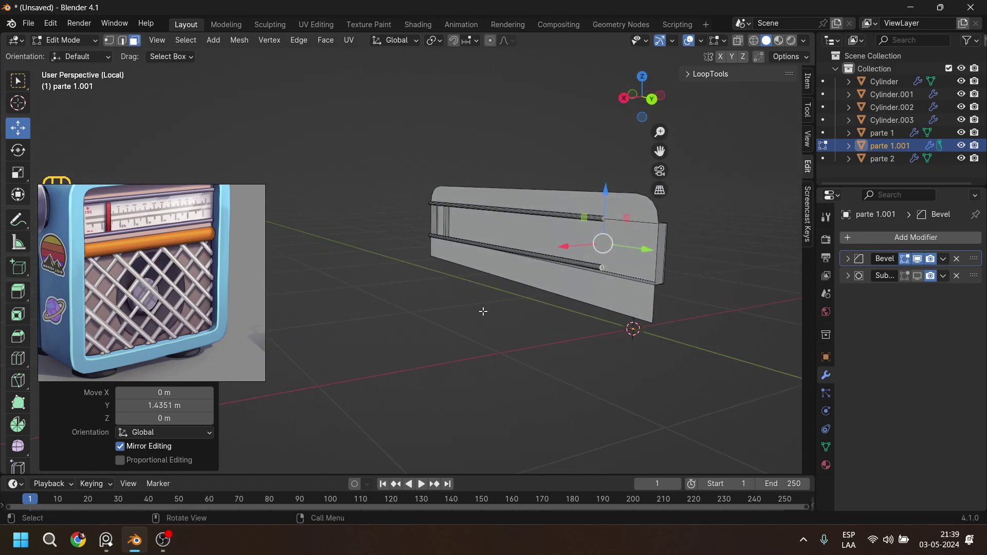
Extend the rods' end faces further along Y toward the panel's far end and nudge them slightly down along Z.
left_click_drag(646, 253, 714, 255)
scroll(699, 280, "up", 5)
middle_click_drag(639, 292, 361, 273, "shift")
left_click_drag(528, 200, 529, 210)
Undo the rod edits step by step back to the newly added, unrotated cylinder.
key("ctrl+z")
key("ctrl+z")
key("ctrl+z")
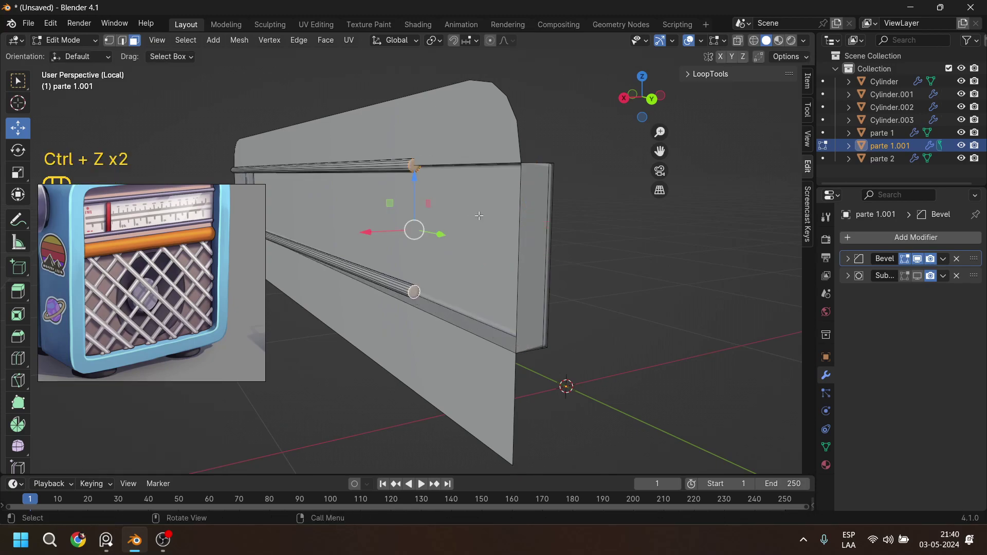
middle_click_drag(520, 200, 406, 189)
left_click(413, 40)
left_click(414, 40)
key("ctrl+z")
key("ctrl+z")
key("ctrl+z")
key("ctrl+z")
key("ctrl+z")
key("ctrl+z")
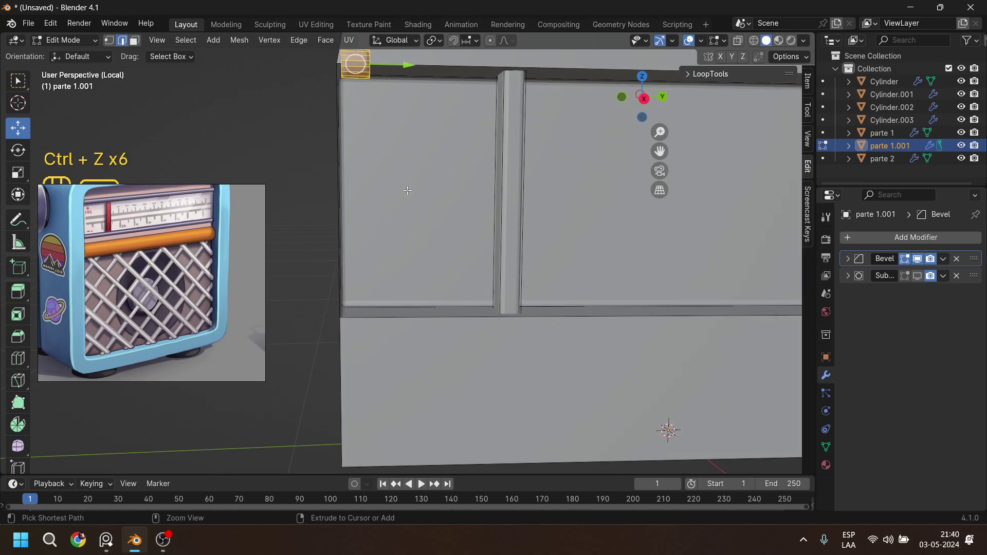
key("ctrl+z")
key("ctrl+z")
key("ctrl+z")
key("ctrl+z")
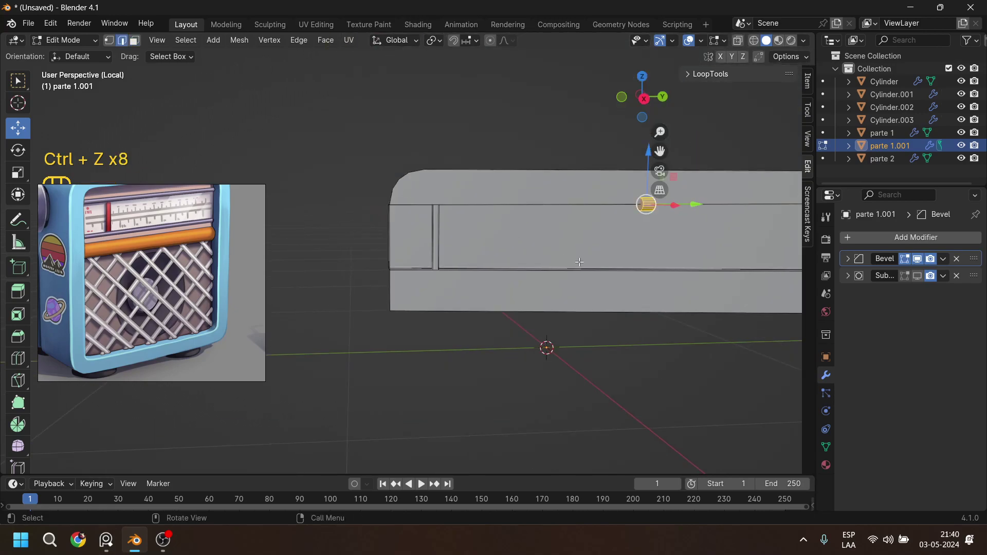
key("ctrl+z")
key("ctrl+z")
key("ctrl+z")
key("ctrl+z")
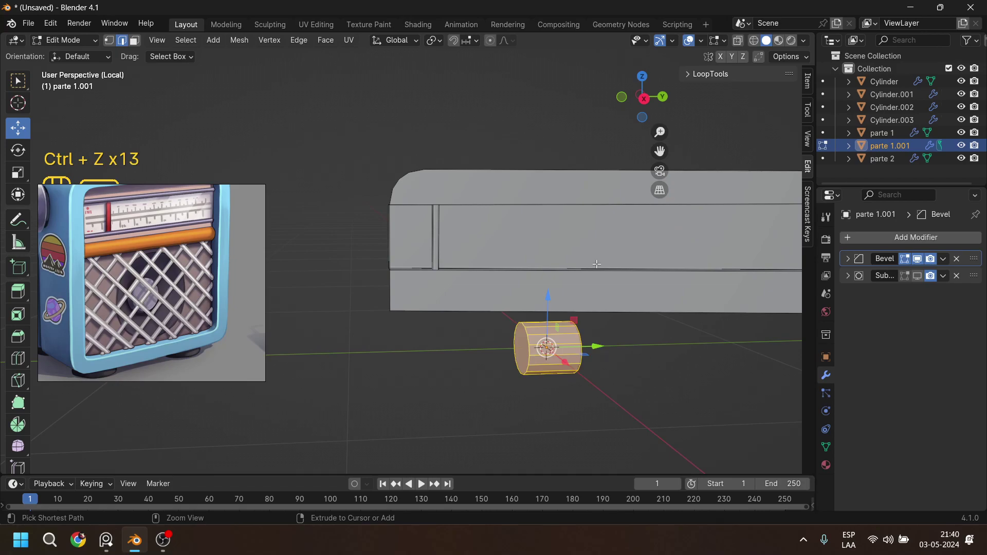
key("ctrl+z")
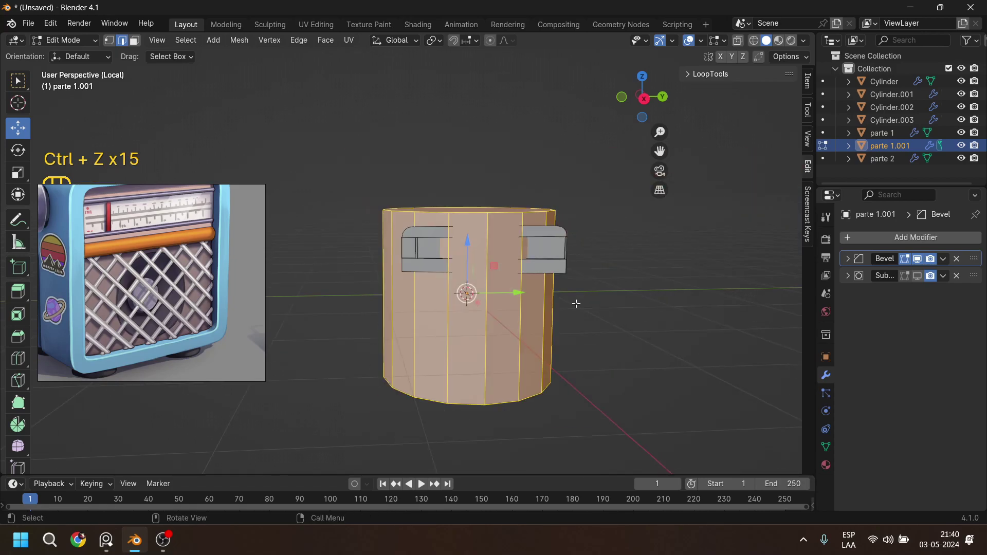
Rotate the full-size upright cylinder 90° about the X axis.
key("r")
key("x")
key("KP_9")
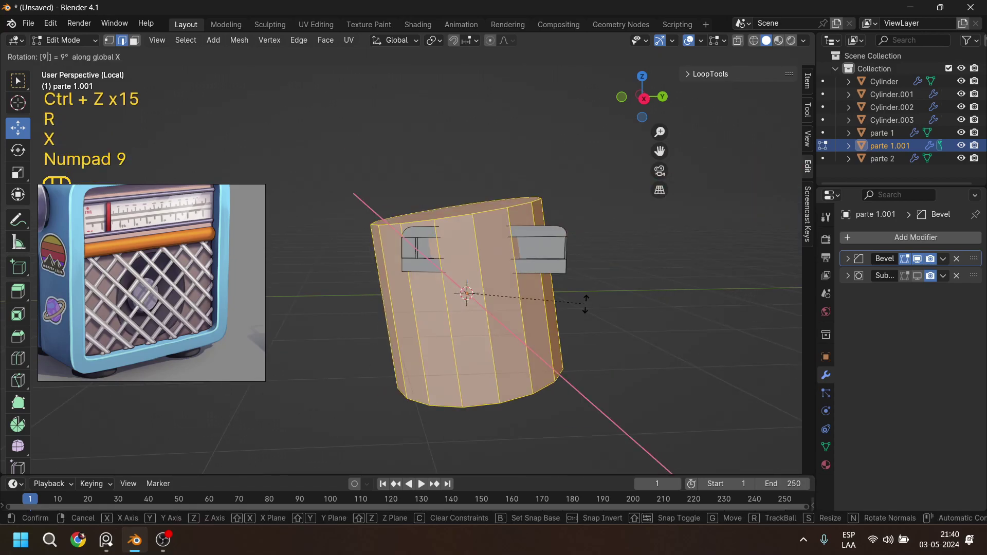
key("KP_0")
key("KP_Enter")
Scale the rotated cylinder down to a tiny size and raise it about 0.691 m along Z to the panel's height.
key("s")
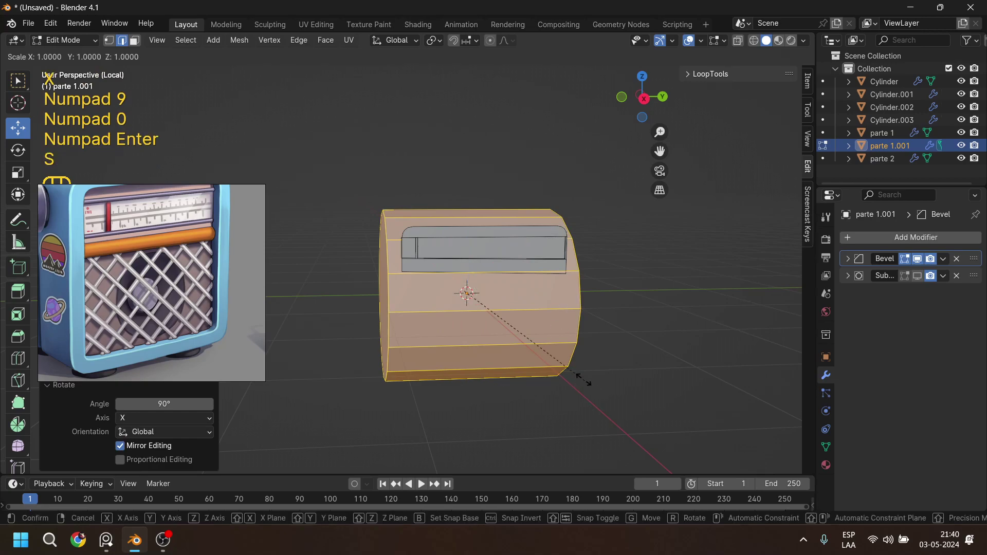
left_click(469, 298)
left_click_drag(468, 243, 471, 185)
Level the panel's lower edge by snapping its far-end corner vertices along Z to the opposite corner, using Vertex snapping.
middle_click_drag(507, 290, 492, 289)
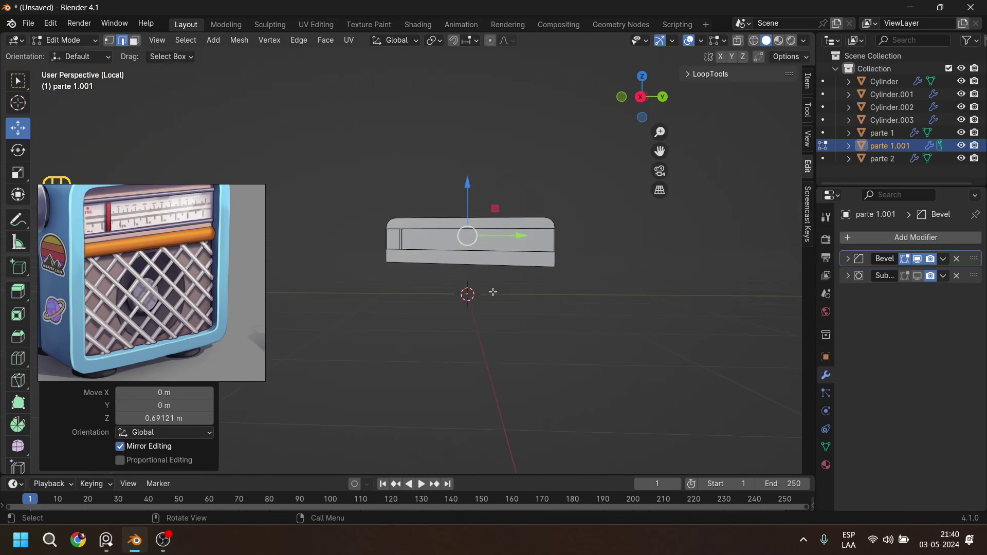
key("KP_1")
key("KP_3")
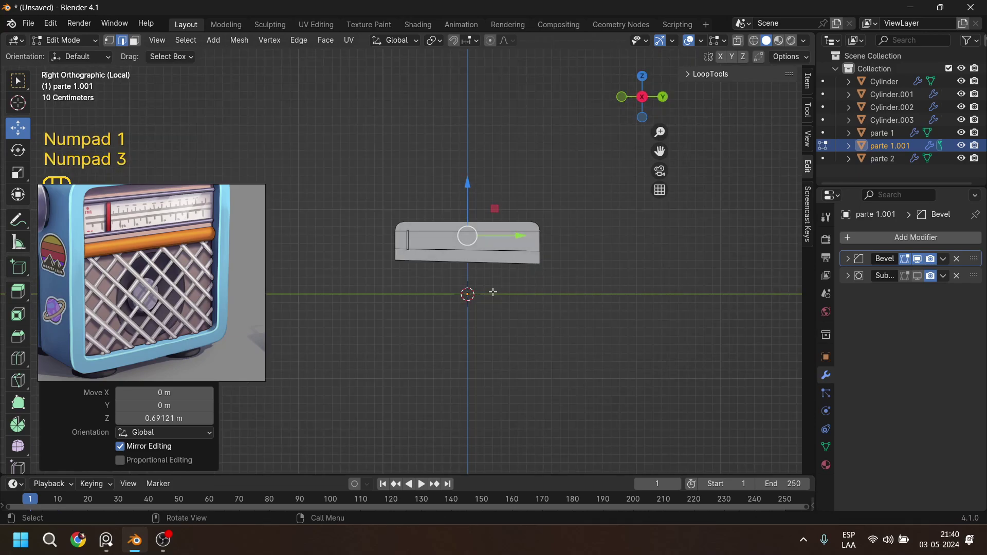
scroll(489, 257, "up", 6)
middle_click_drag(621, 227, 557, 240, "shift")
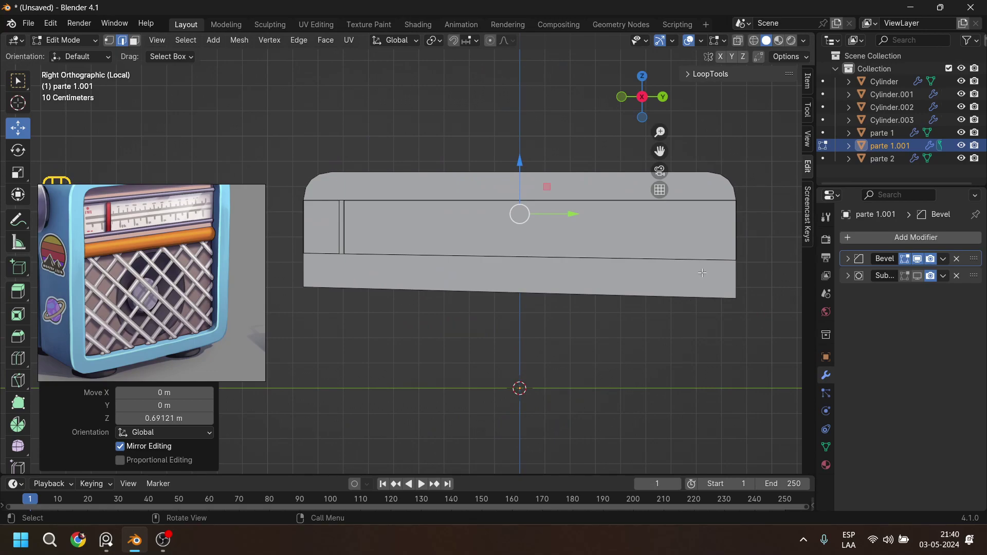
left_click(109, 40)
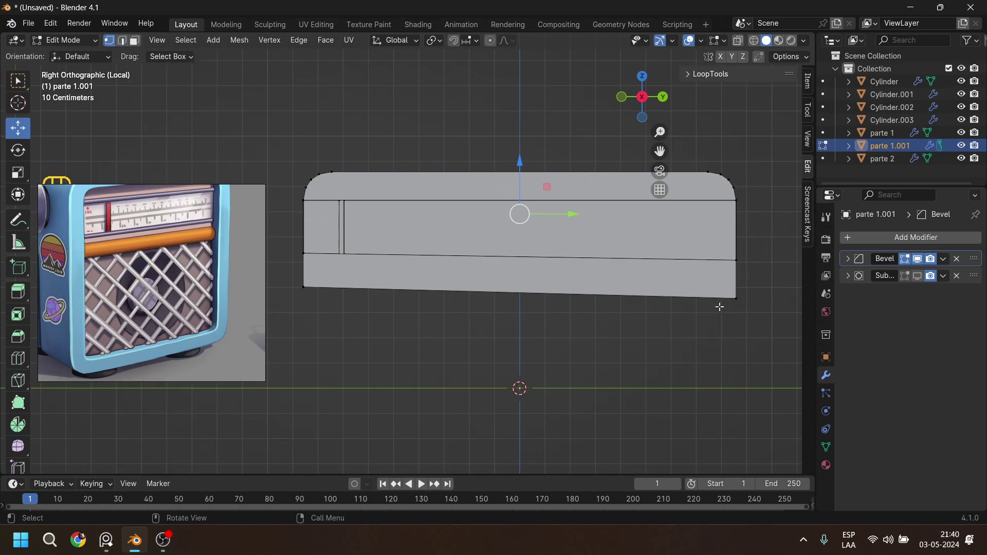
left_click_drag(728, 320, 746, 283)
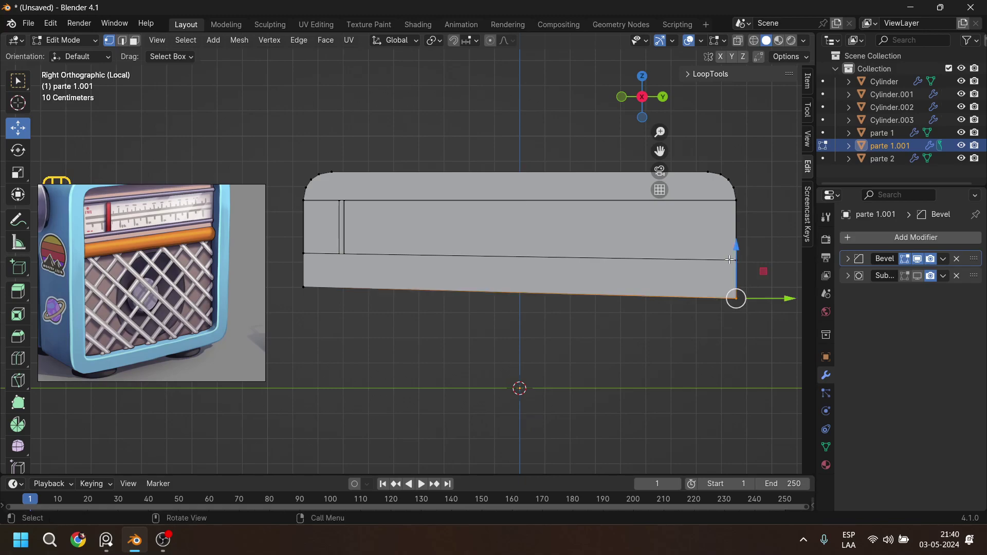
left_click(467, 41)
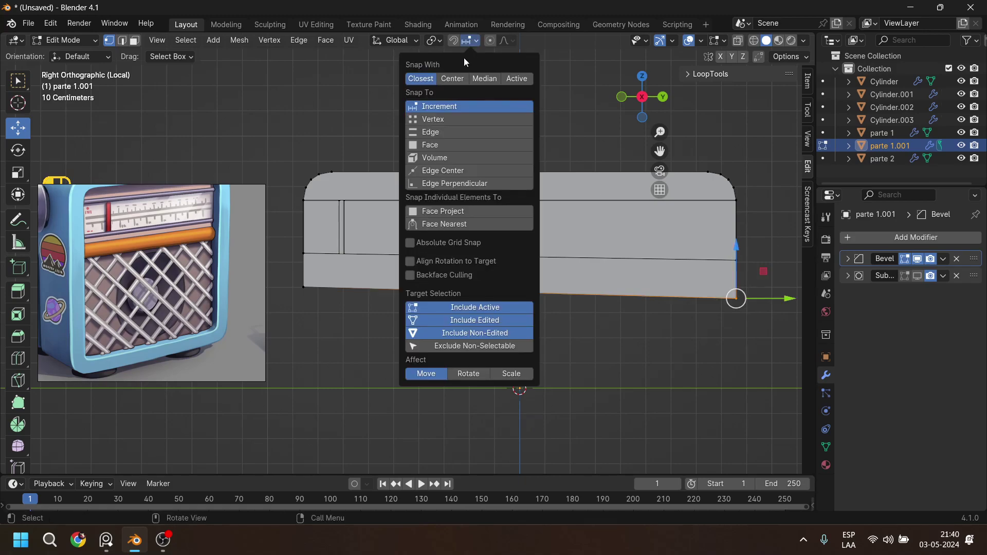
left_click(450, 119)
left_click_drag(733, 244, 303, 289)
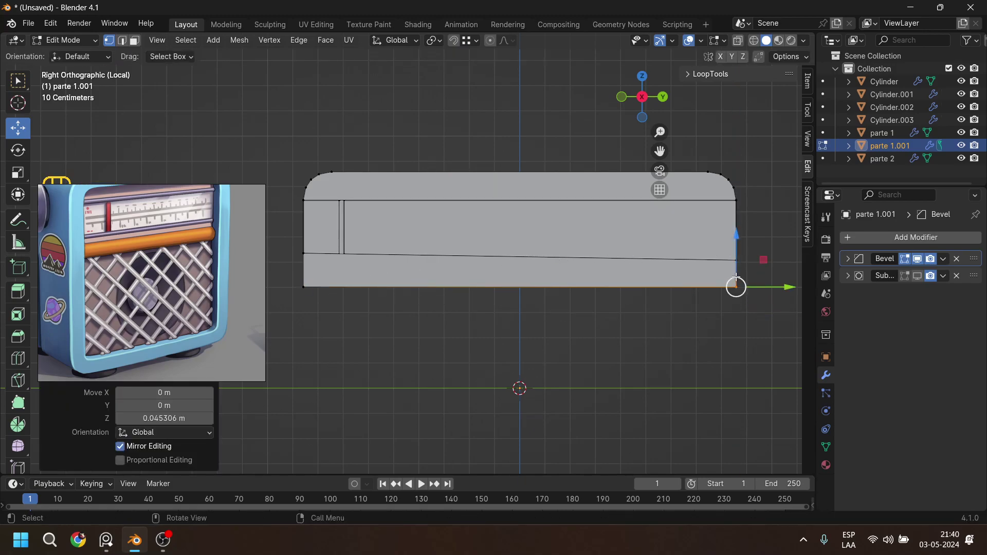
Level the recess's lower edge by selecting its far-end vertices through the mesh and snapping them along Z to the opposite end.
left_click_drag(723, 272, 760, 246)
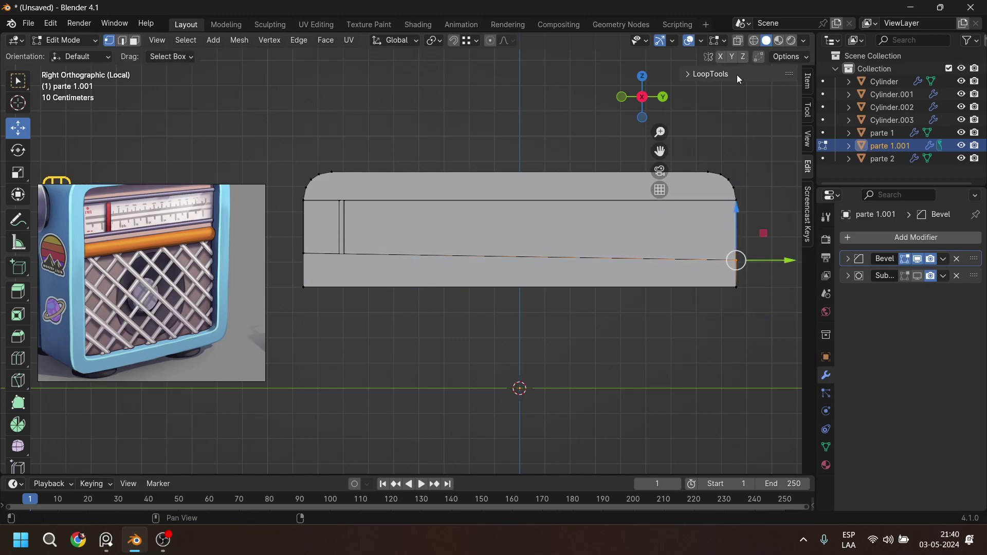
left_click(741, 40)
left_click_drag(715, 290, 761, 239)
key("g")
key("z")
left_click(305, 252)
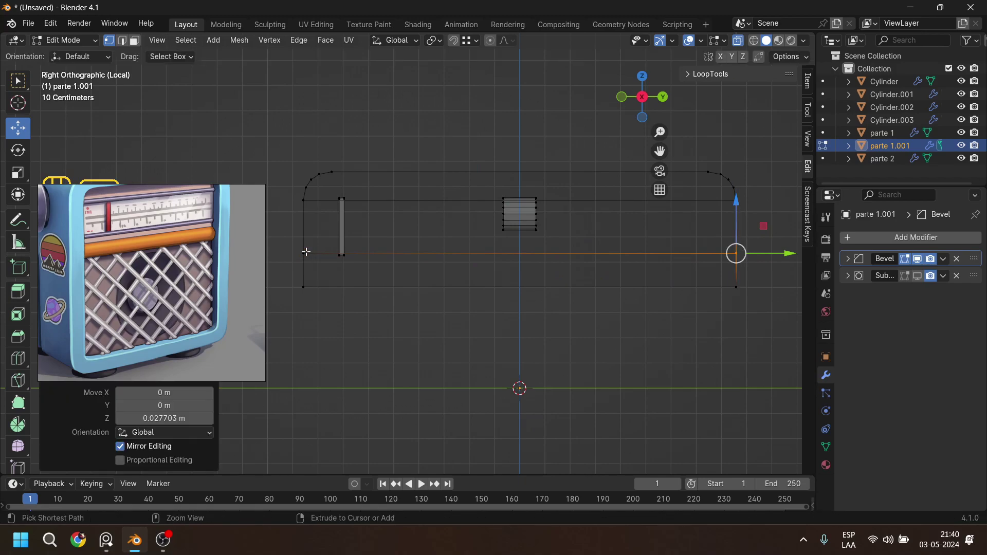
Align the recess's upper far-end vertices along Z with the opposite upper vertices, and restore the solid display.
left_click_drag(748, 218, 706, 194)
key("g")
key("z")
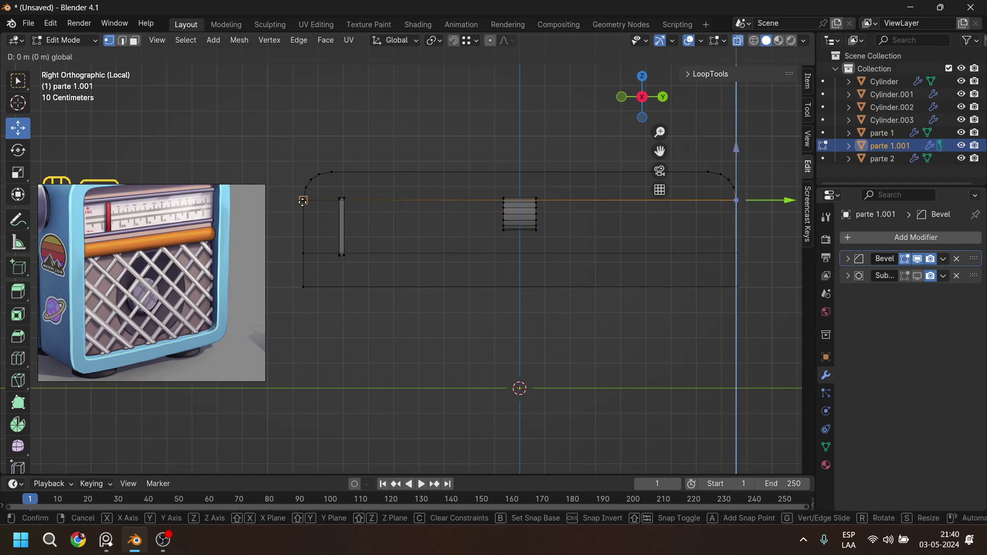
left_click(303, 201, "ctrl")
middle_click_drag(542, 337, 558, 329, "shift")
left_click(619, 324)
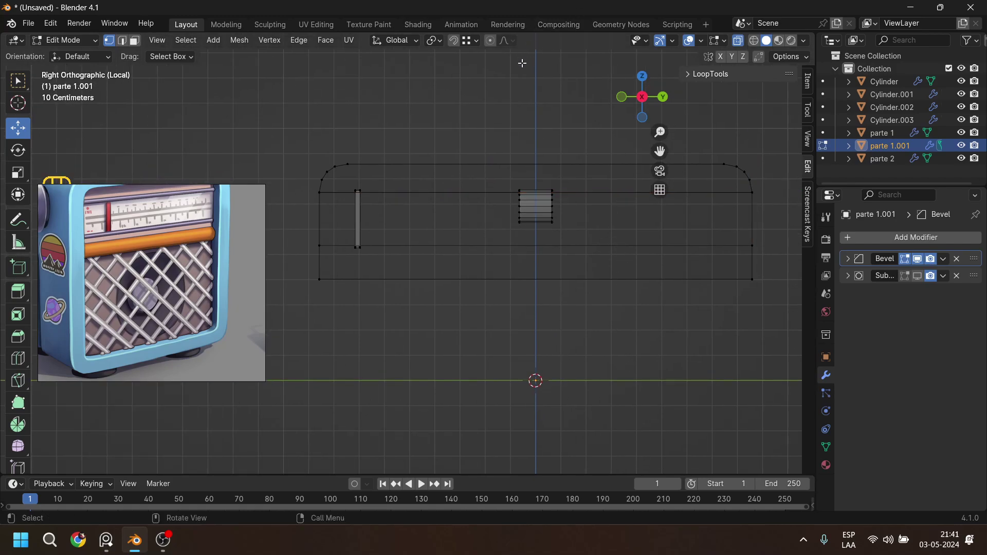
left_click(739, 42)
Move the small cylinder out in front of the dial panel and raise it about 0.055 m along Z.
middle_click_drag(680, 201, 481, 160)
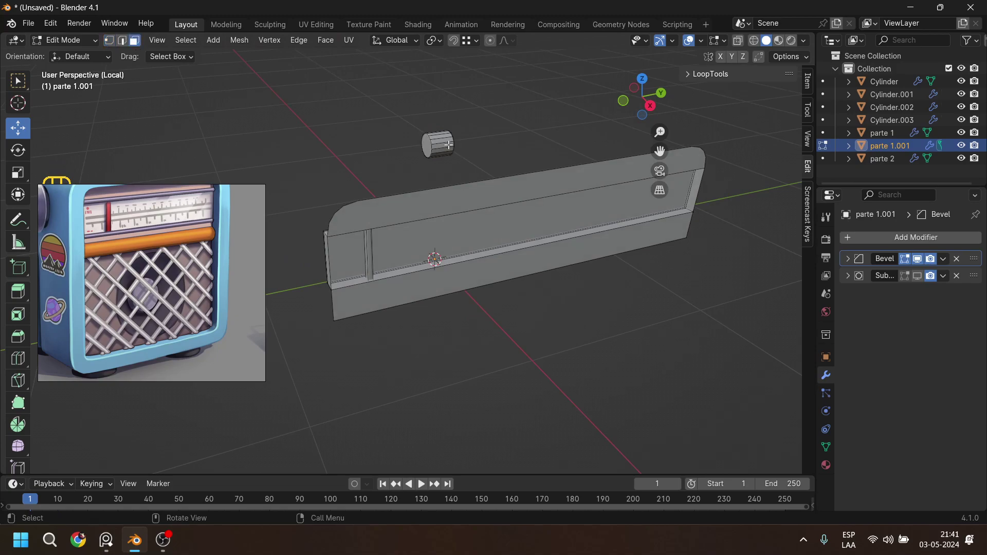
key("l")
left_click_drag(456, 159, 565, 231)
left_click_drag(546, 166, 549, 150)
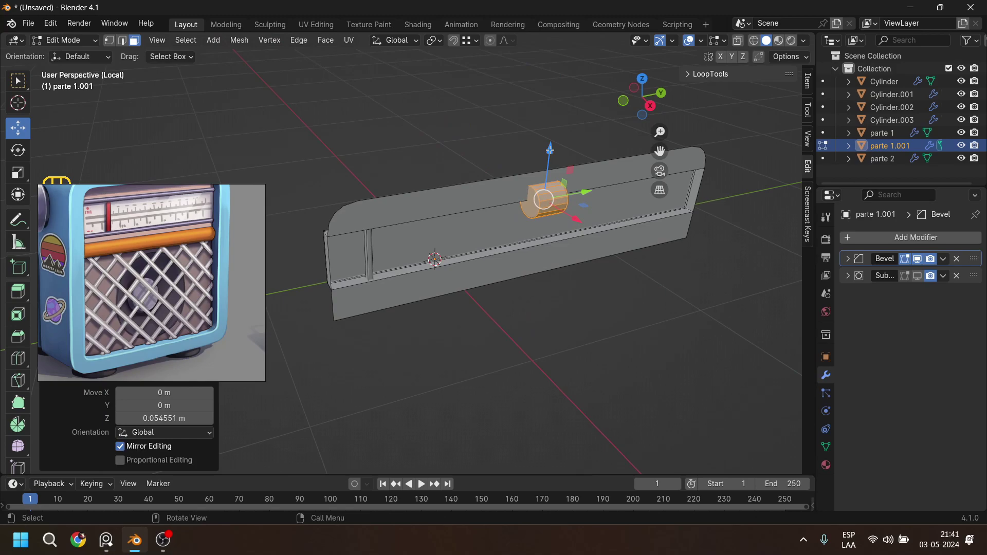
Align the cylinder with the upper front edge of the recess in front view and scale it to 0.099.
key("KP_1")
scroll(549, 150, "up", 7)
middle_click_drag(707, 170, 312, 330, "shift")
left_click_drag(534, 226, 514, 226)
left_click_drag(471, 173, 473, 174)
key("s")
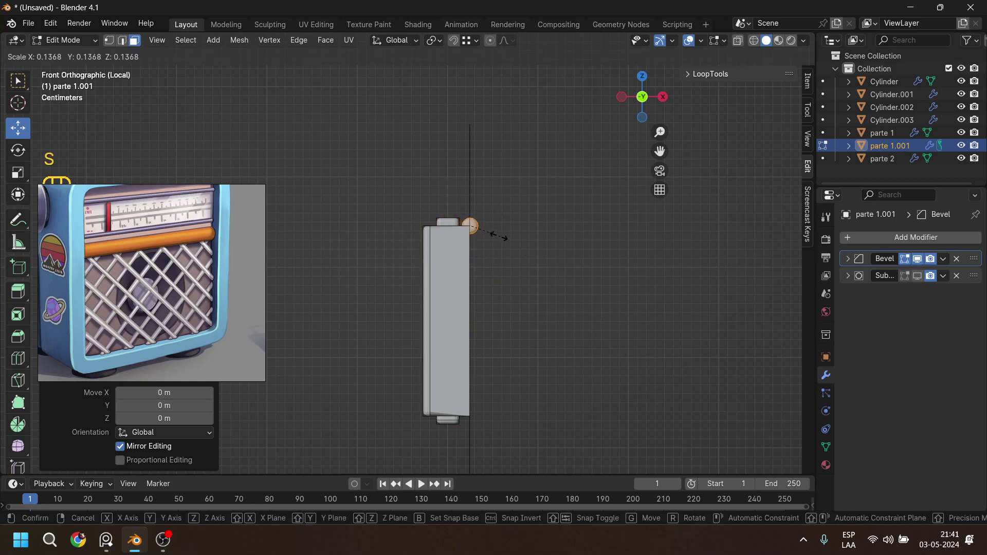
left_click(491, 229)
Move the tiny cylinder about -0.853 m along Y to the panel's near end.
middle_click_drag(492, 230, 686, 215)
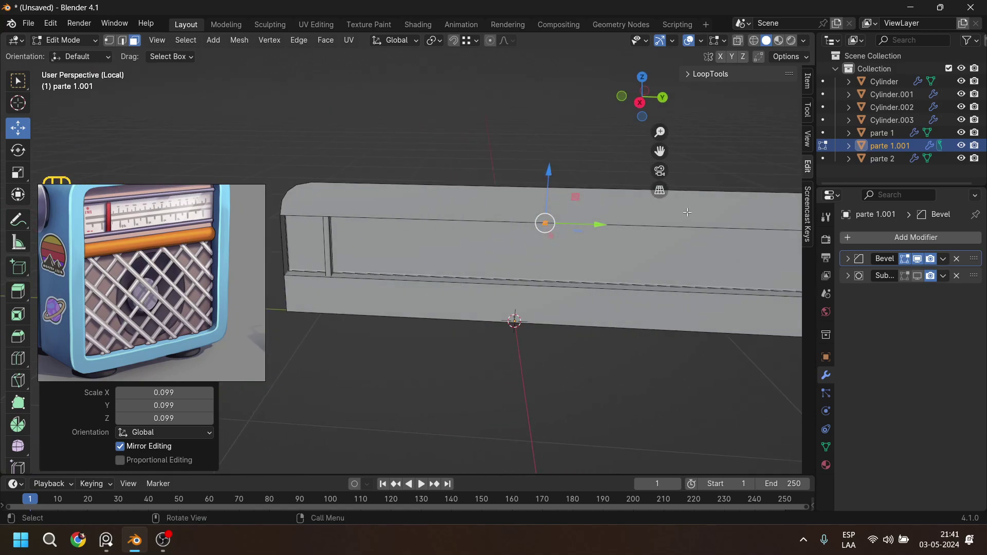
left_click_drag(599, 230, 331, 226)
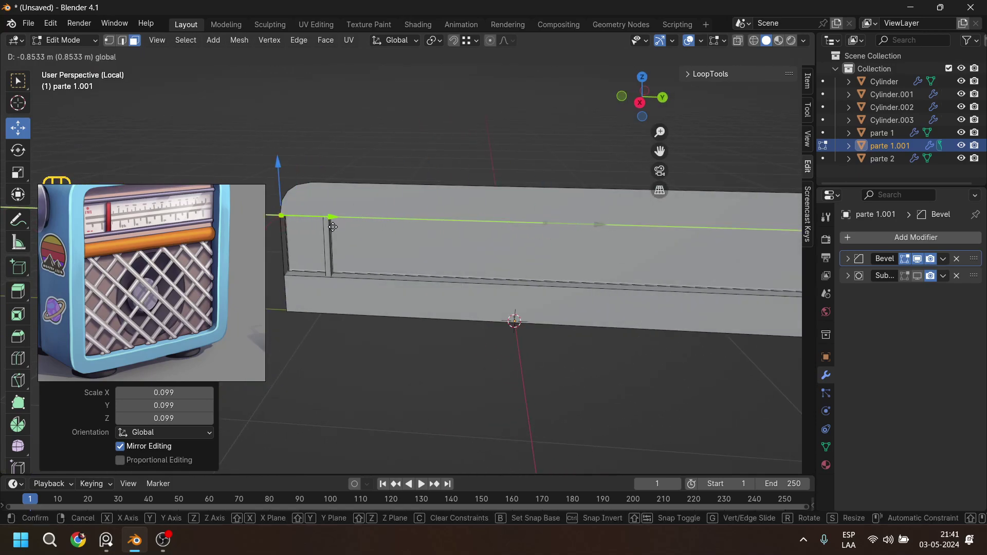
left_click(332, 227)
Duplicate the tiny cylinder down along Z and center the copy on the recess's lower front edge.
scroll(451, 264, "up", 6)
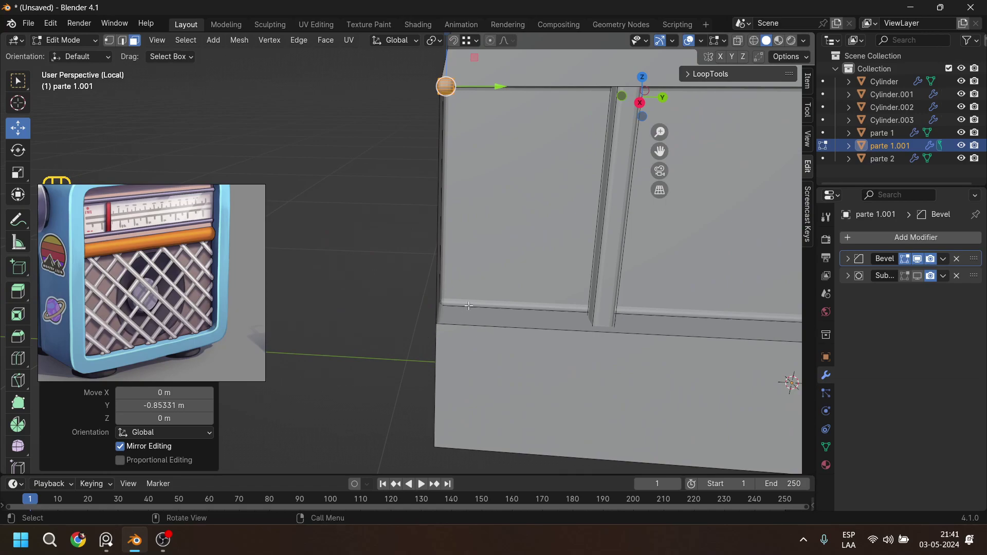
key("shift+d")
key("z")
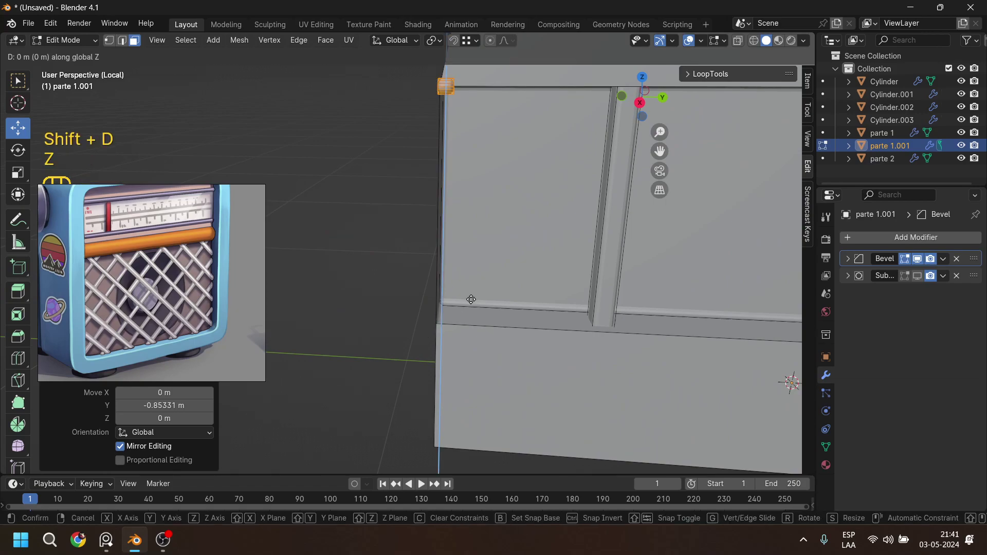
left_click(473, 104)
middle_click_drag(476, 334, 541, 213)
key("KP_1")
scroll(577, 315, "up", 5)
left_click_drag(454, 276, 453, 276)
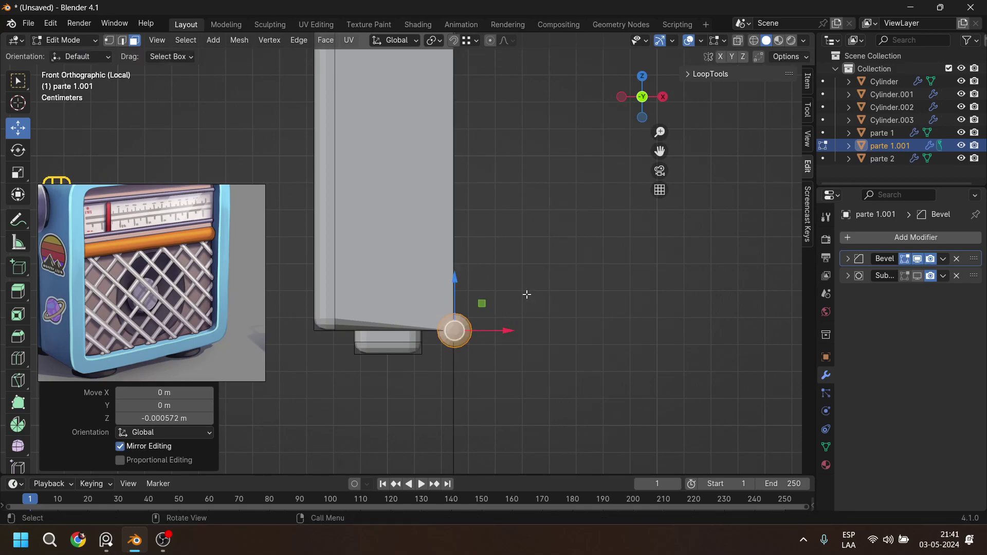
Stretch both cylinders into rods by moving their inner end faces along Y to the panel's far end.
scroll(520, 302, "down", 3)
middle_click_drag(520, 176, 259, 203)
left_click(424, 82)
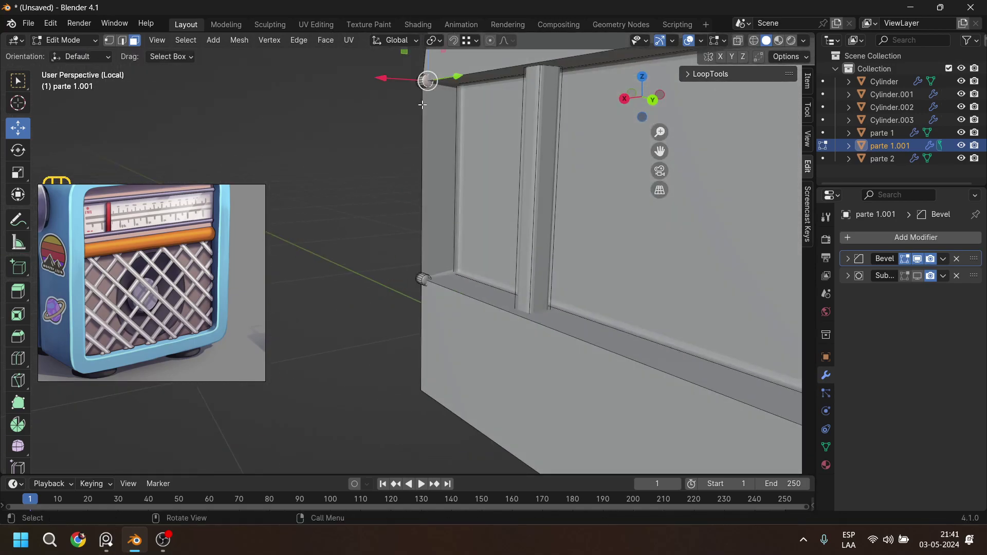
left_click(423, 279, "shift")
scroll(469, 237, "down", 5)
middle_click_drag(469, 237, 360, 185, "shift")
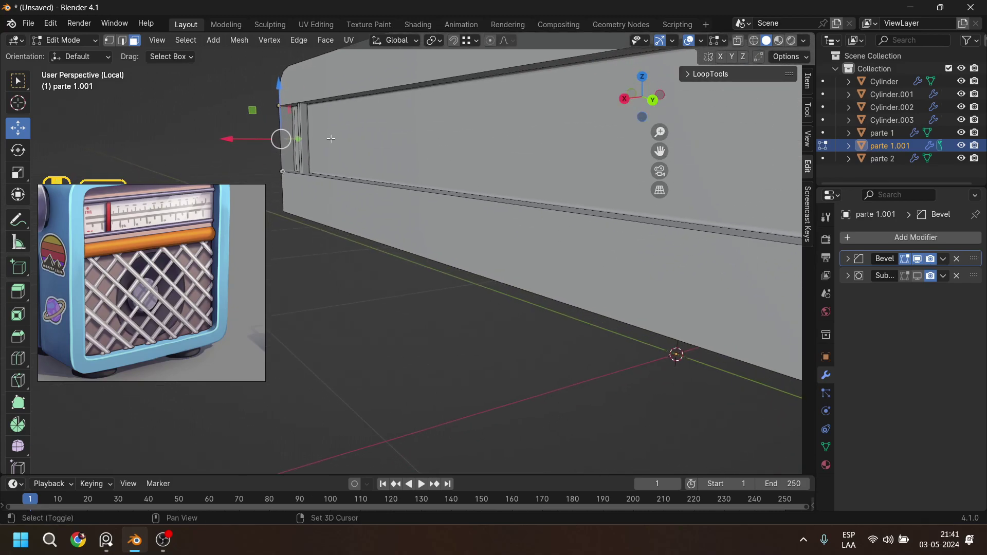
left_click_drag(306, 139, 663, 224)
middle_click_drag(663, 224, 309, 169, "shift")
left_click_drag(309, 168, 533, 215)
middle_click_drag(533, 215, 205, 319)
key("Tab")
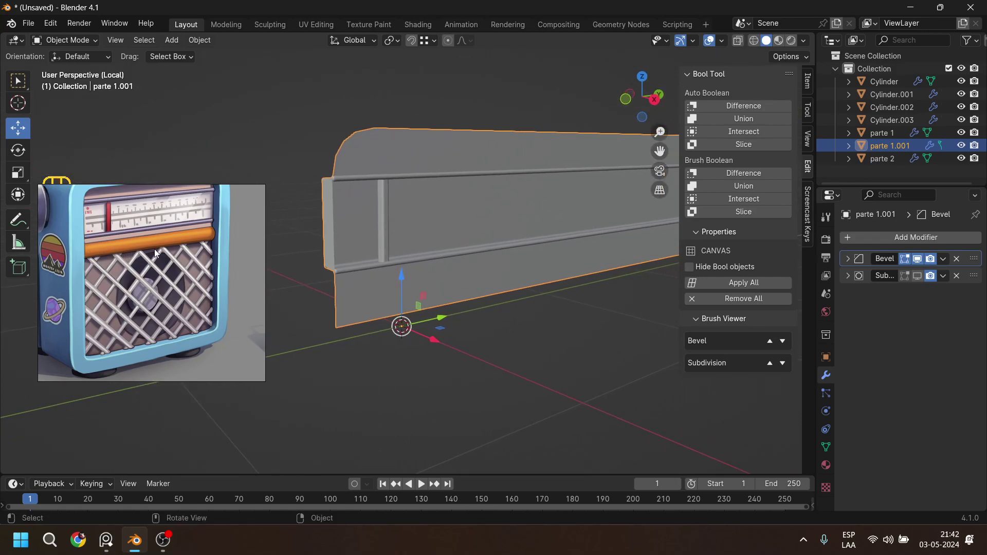
Duplicate the lower rod and place the copy about 0.078 m below it along Z.
middle_click_drag(395, 281, 394, 285)
key("Tab")
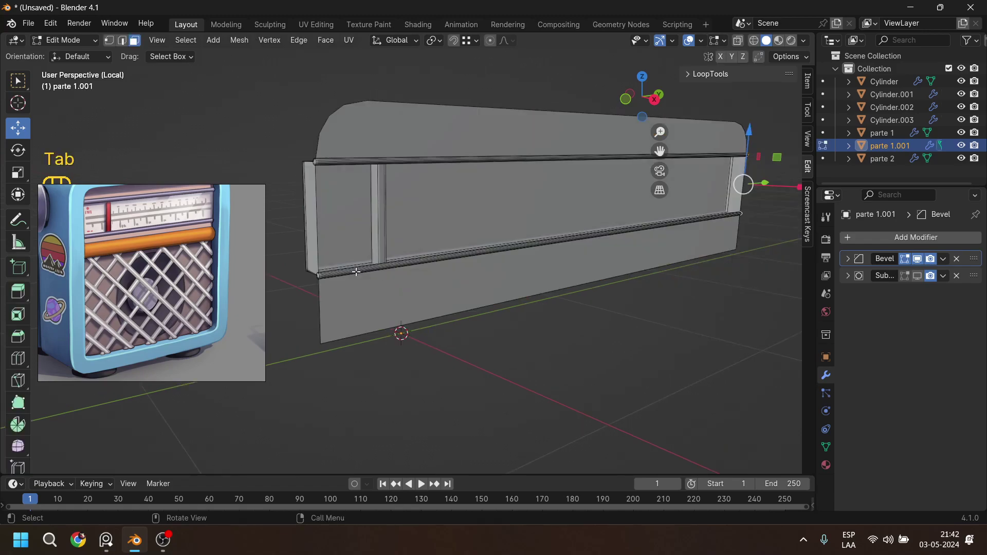
key("l")
middle_click_drag(382, 281, 456, 301)
key("shift+d")
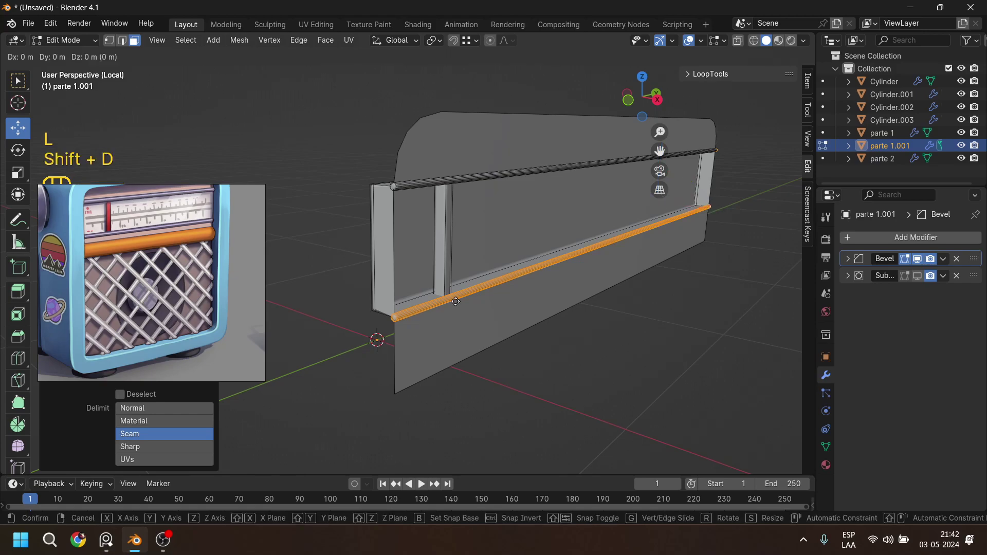
key("z")
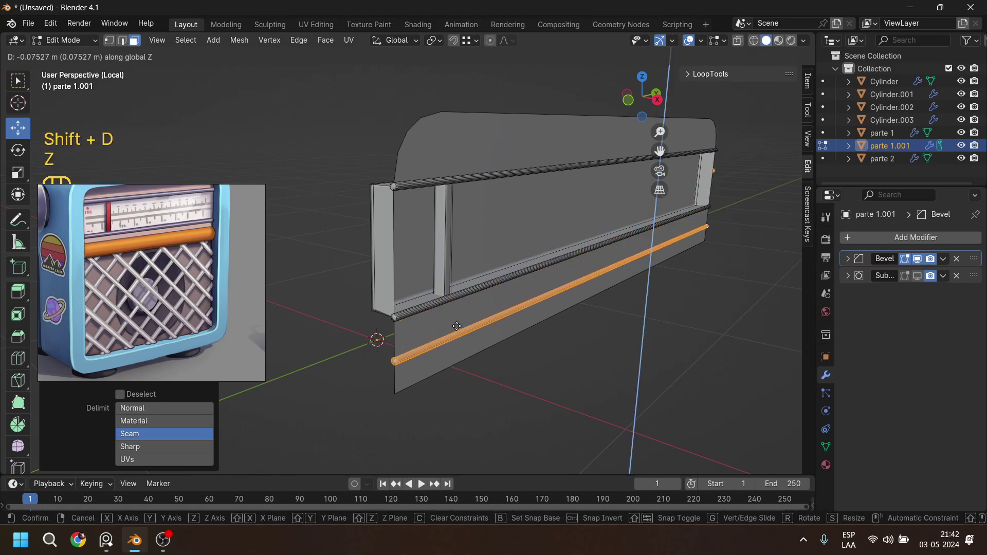
left_click(457, 327)
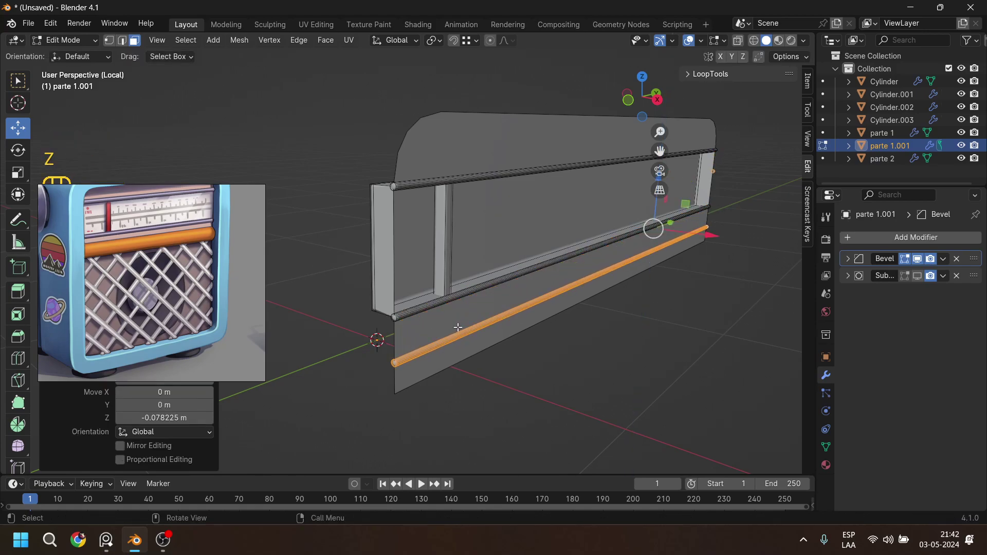
key("s")
right_click(536, 364)
middle_click_drag(493, 191, 541, 287)
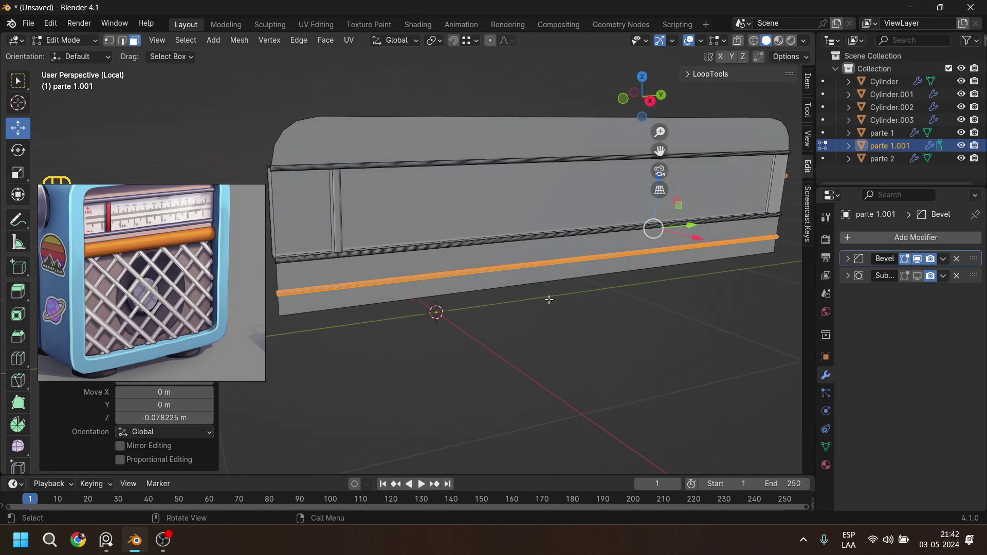
key("s")
right_click(554, 327)
Delete the stray duplicated face at the panel's far end.
middle_click_drag(692, 252, 545, 368)
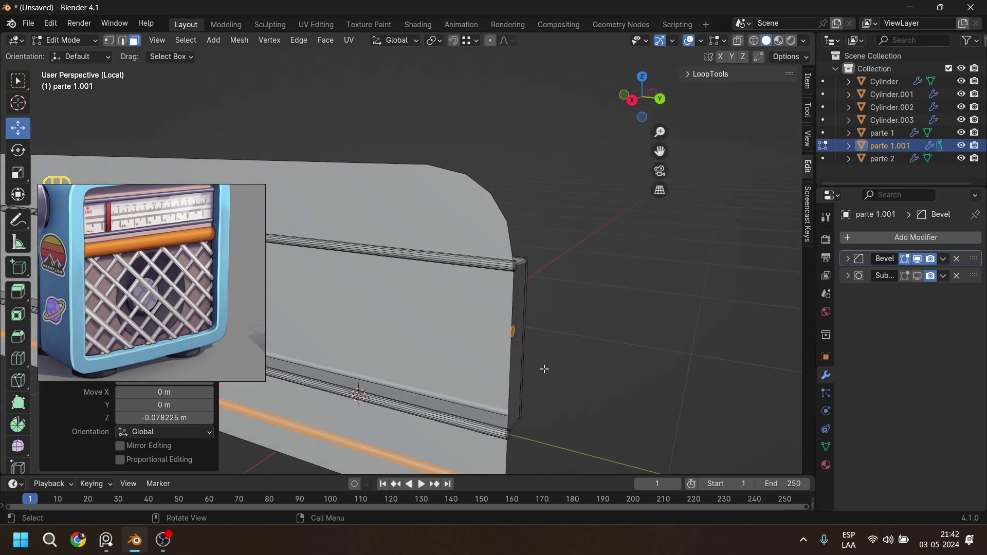
left_click(514, 331)
key("x")
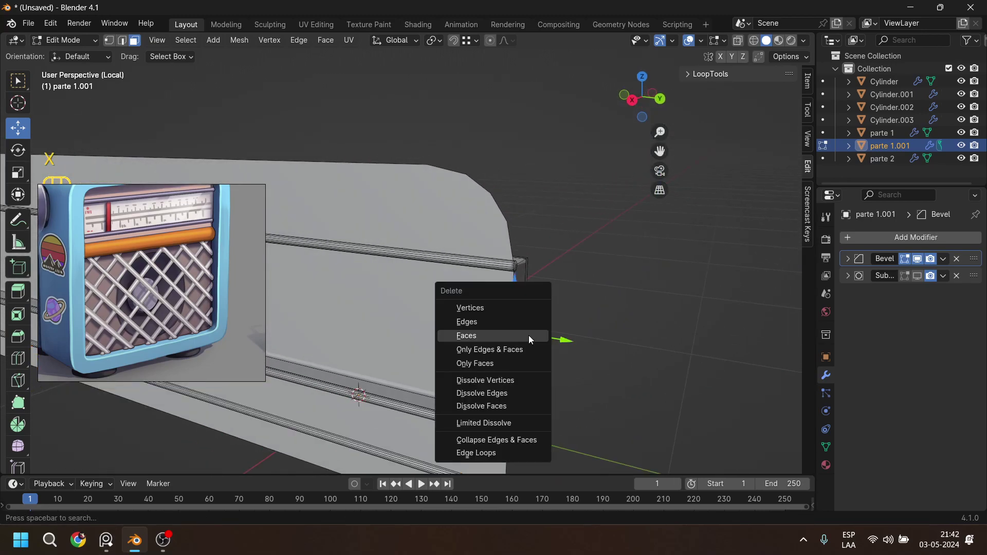
left_click(528, 335)
middle_click_drag(529, 335, 584, 282)
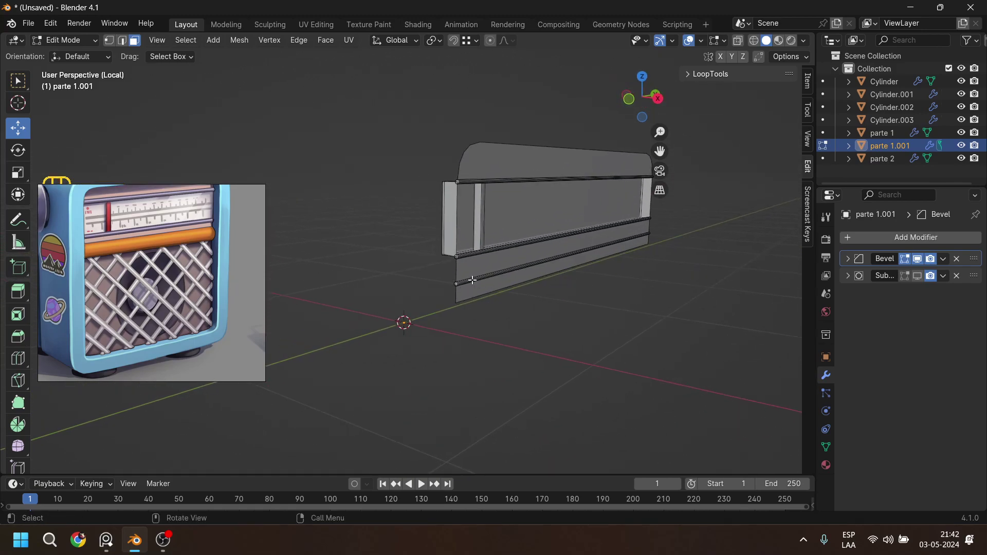
Scale the lowest rod uniformly by 1.890 and shorten it to 0.303 along Y.
key("l")
key("s")
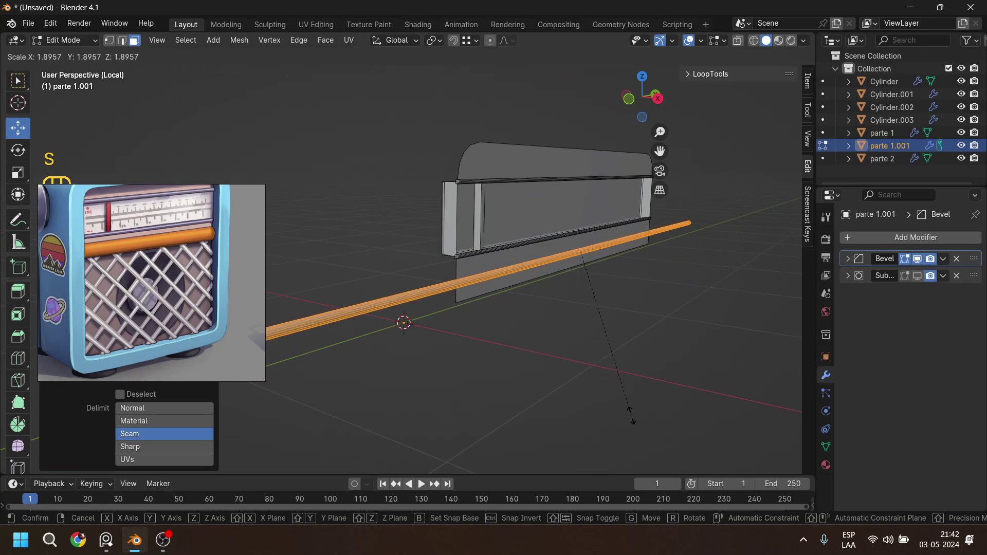
left_click(612, 394)
key("s")
key("x")
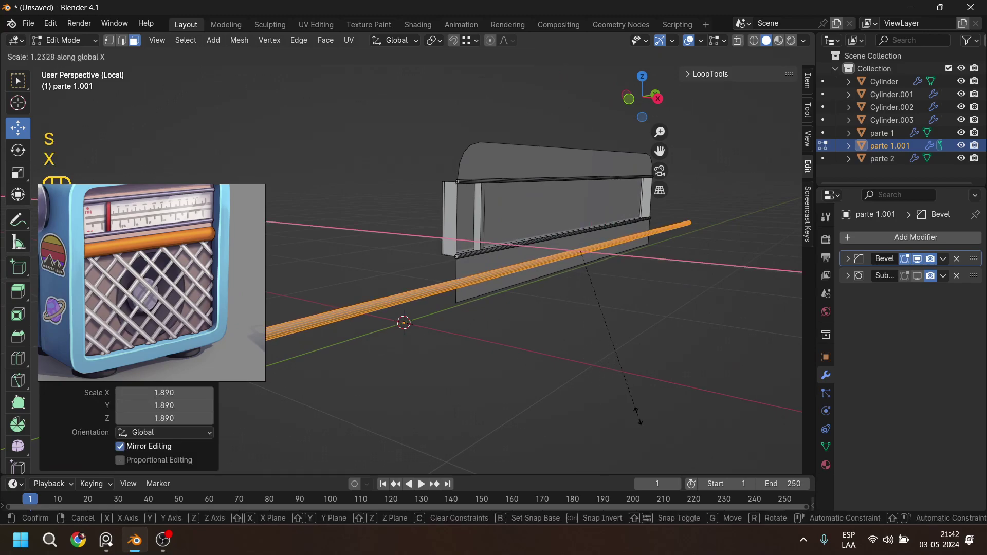
right_click(619, 355)
key("s")
key("y")
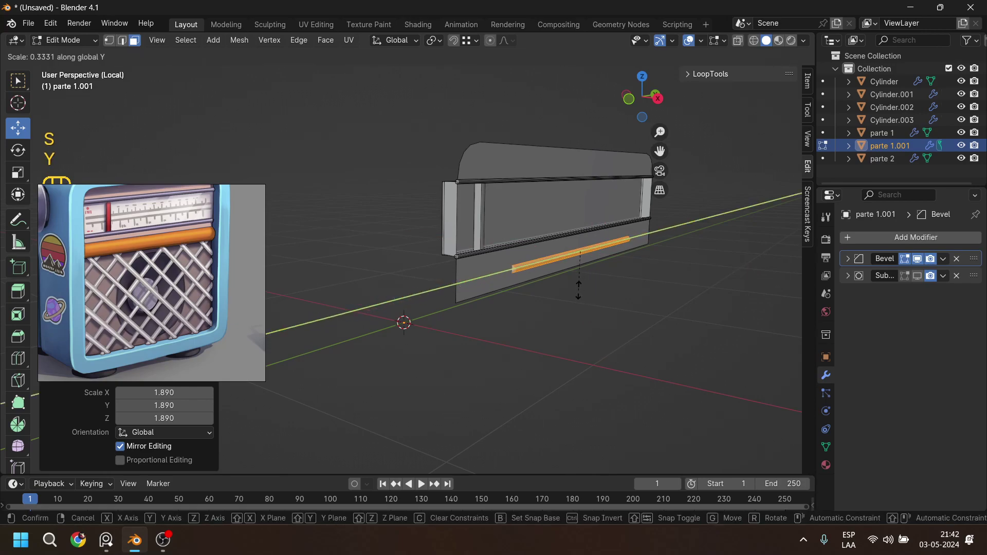
left_click(578, 286)
Scale the lowest bar uniformly by 2.862 and shorten it to 0.529 along Y.
key("s")
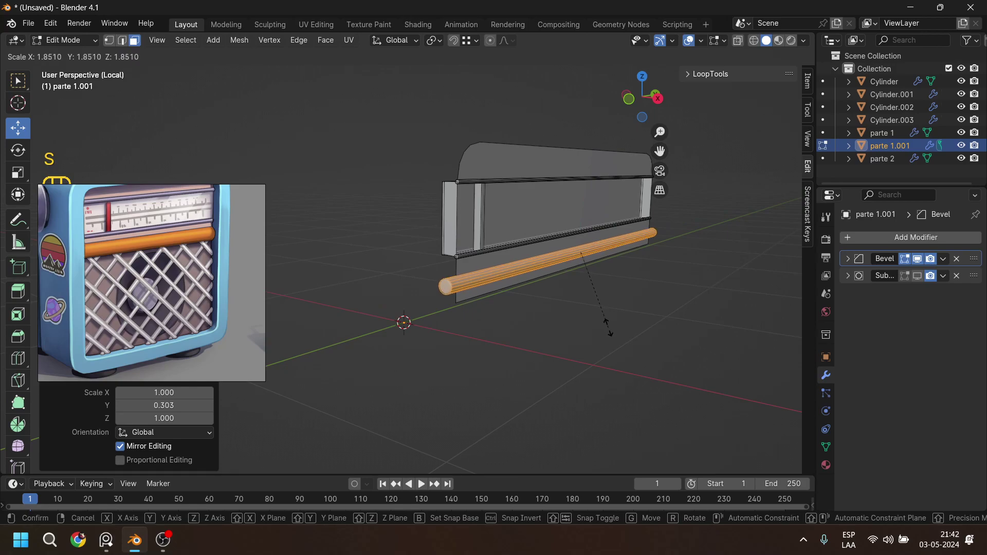
left_click(635, 360)
key("s")
key("y")
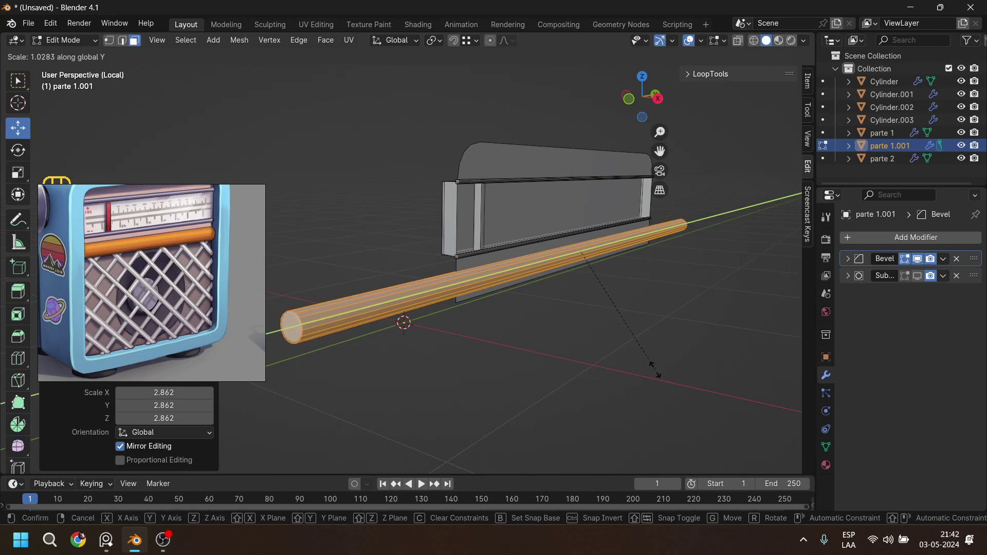
left_click(668, 380)
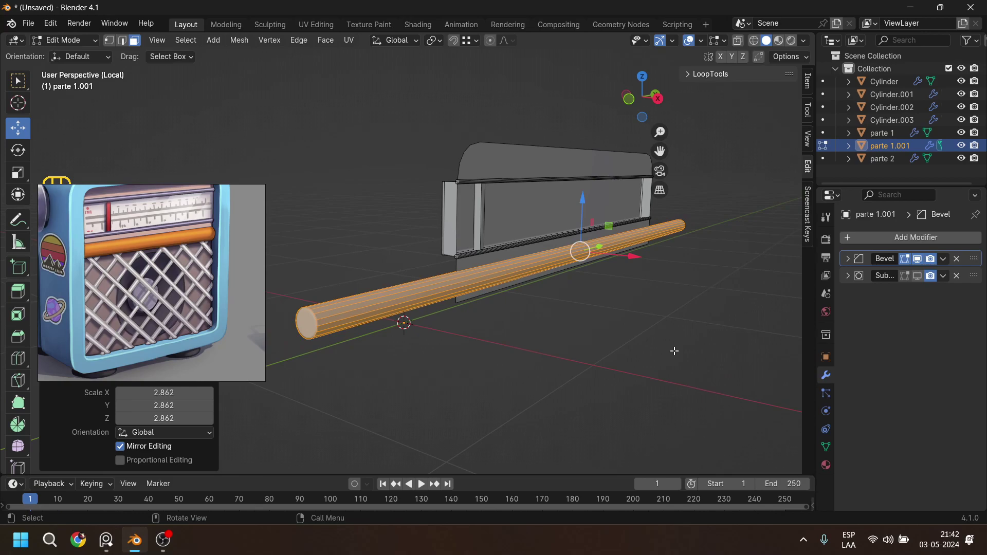
key("s")
key("y")
left_click(616, 314)
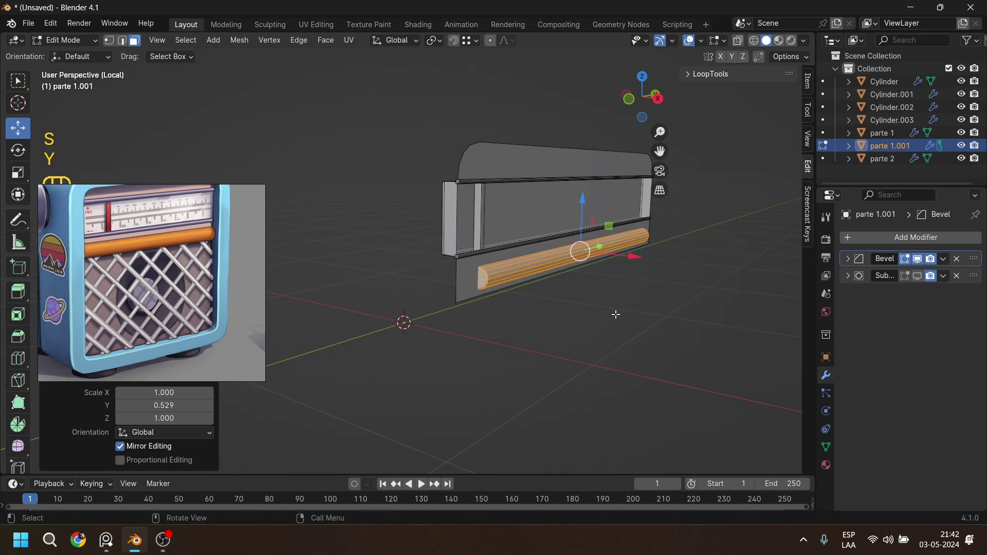
Enlarge the lowest bar uniformly once more and lower it about 0.014 m along Z.
key("s")
left_click(626, 330)
middle_click_drag(627, 332, 601, 276)
left_click_drag(583, 203, 583, 206)
Shorten the thick bar to 0.923 along Y to match the panel's width.
key("s")
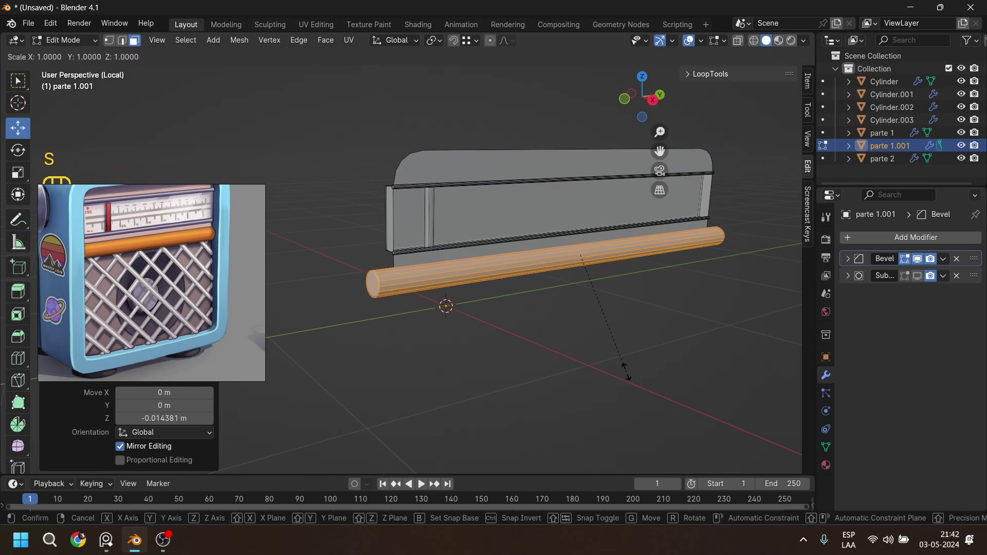
key("y")
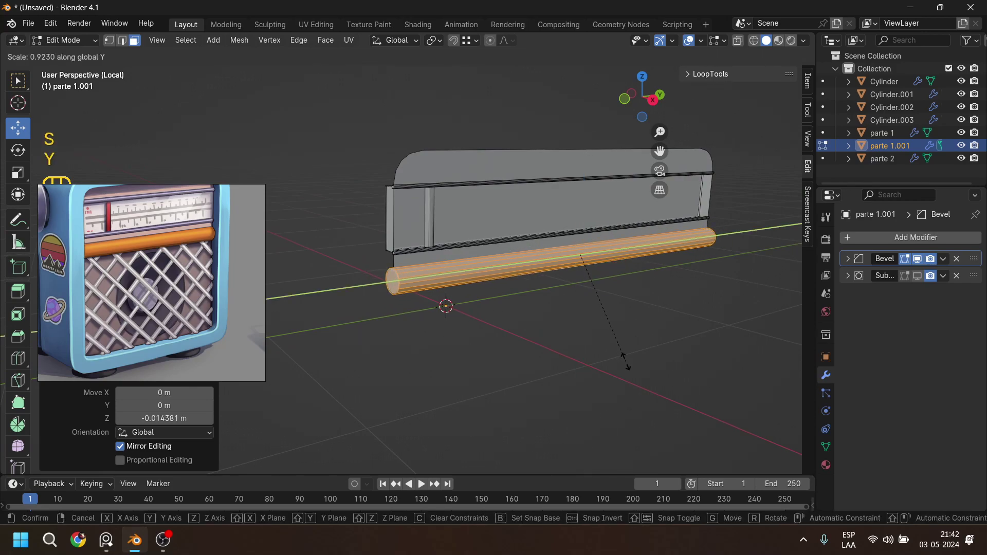
left_click(637, 338)
middle_click_drag(610, 338, 505, 344)
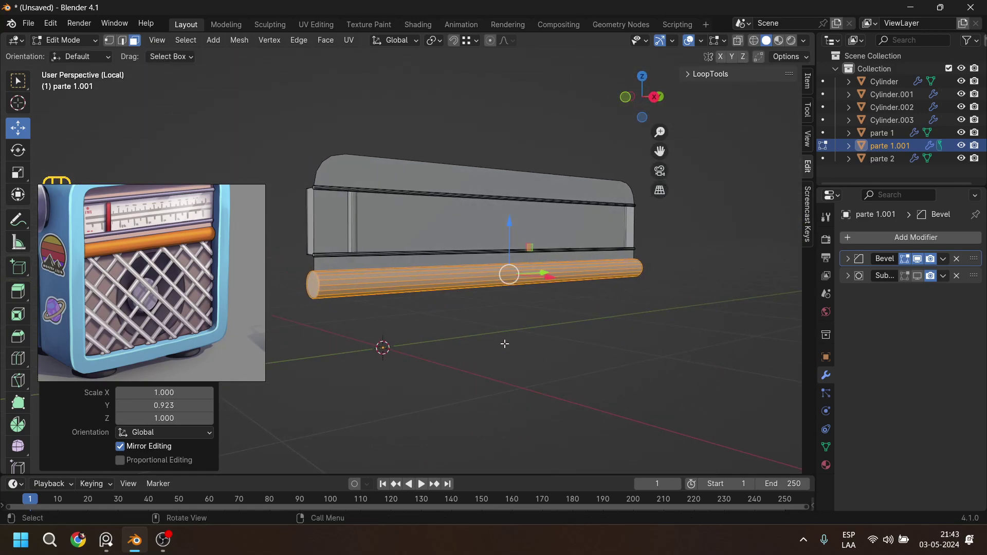
Show the whole radio again in Object Mode and examine how the dial panel and bar fit the front opening.
key("KP_Divide")
scroll(503, 342, "up", 4)
middle_click_drag(502, 341, 506, 322)
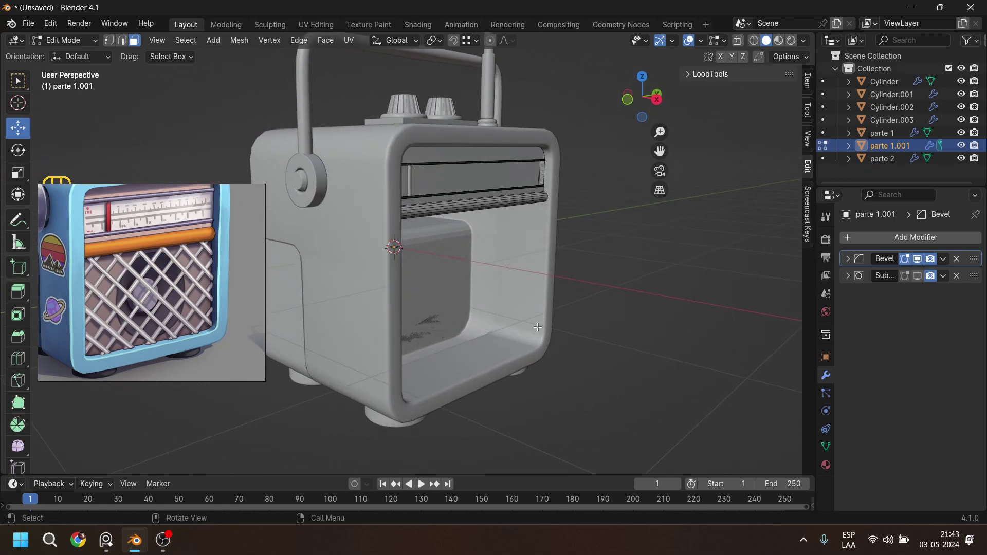
key("Tab")
left_click(597, 252)
mouse_move(597, 251)
middle_mouse_down()
mouse_move(562, 257)
mouse_move(585, 251)
middle_mouse_up()
scroll(585, 251, "up", 3)
middle_click_drag(538, 223, 583, 221)
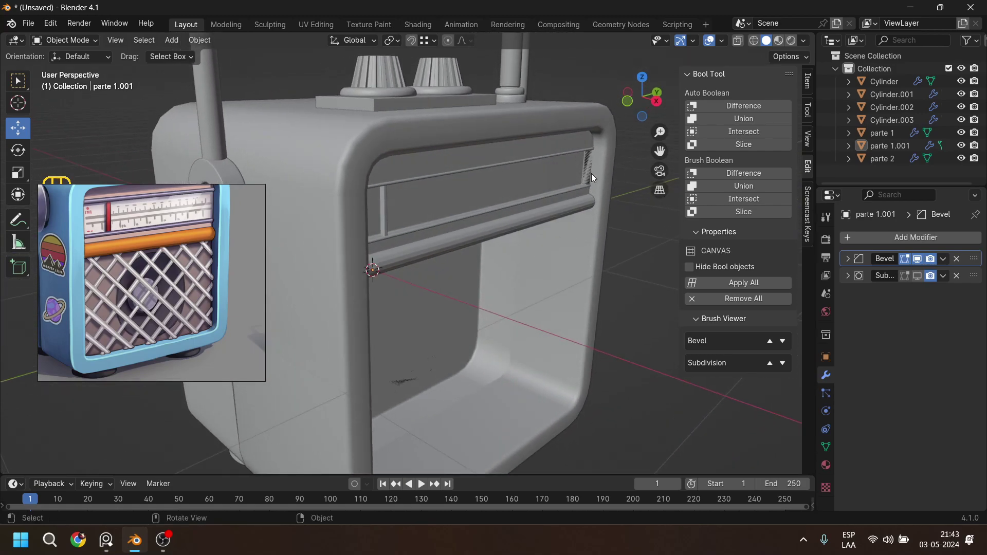
middle_click_drag(465, 212, 428, 184)
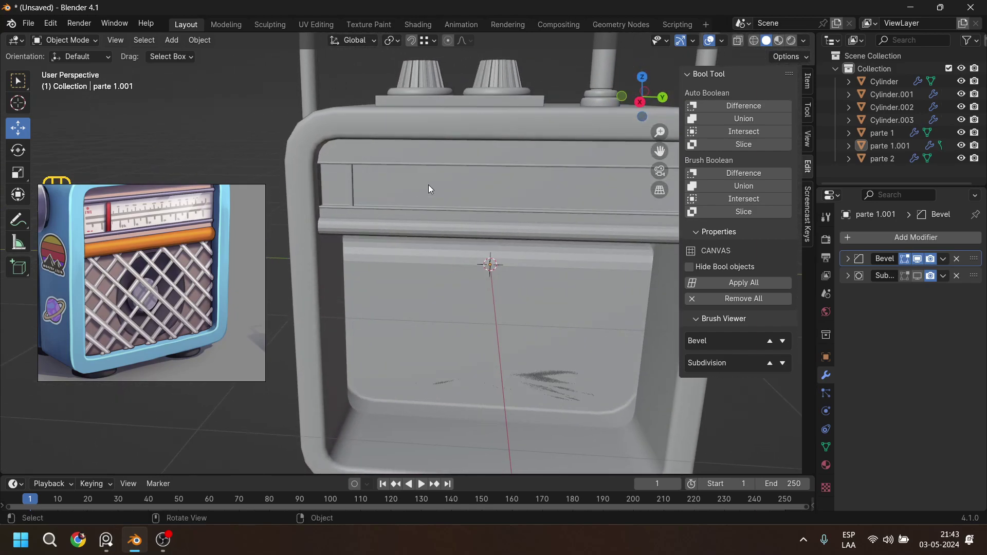
Scale the whole visible dial panel mesh, including its rods and bar, uniformly by 1.036.
left_click(428, 184)
key("Tab")
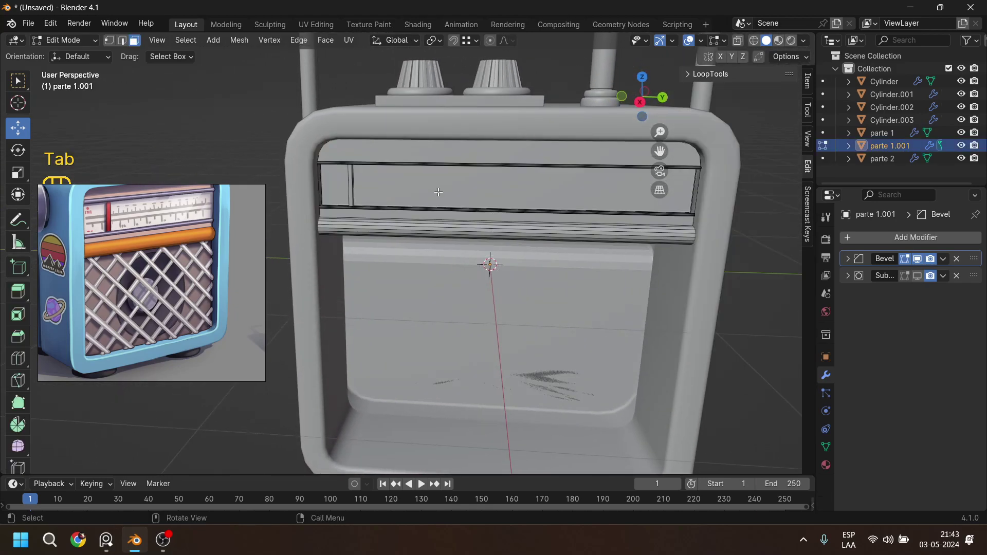
middle_click_drag(469, 241, 487, 240)
middle_click_drag(574, 253, 593, 308)
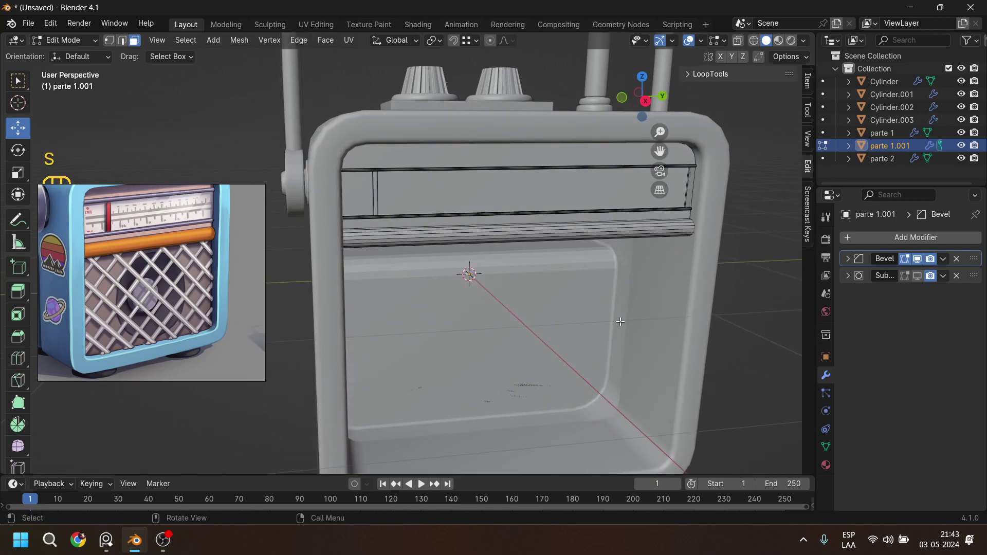
key("a")
key("s")
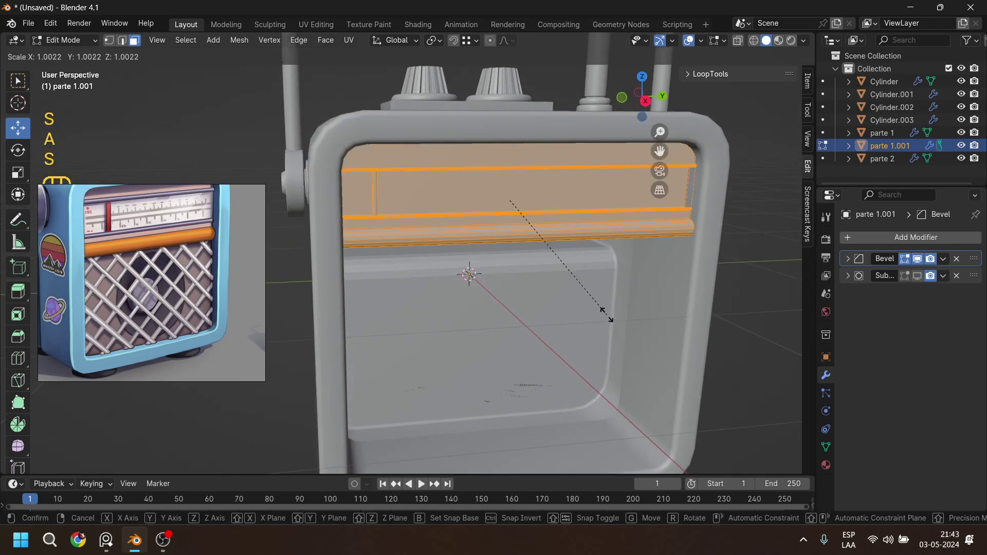
left_click(608, 319)
Stretch the dial panel mesh to 1.145 along Z and lower it about 0.034 m in the front opening.
middle_click_drag(513, 258, 548, 271)
middle_click_drag(548, 237, 532, 184)
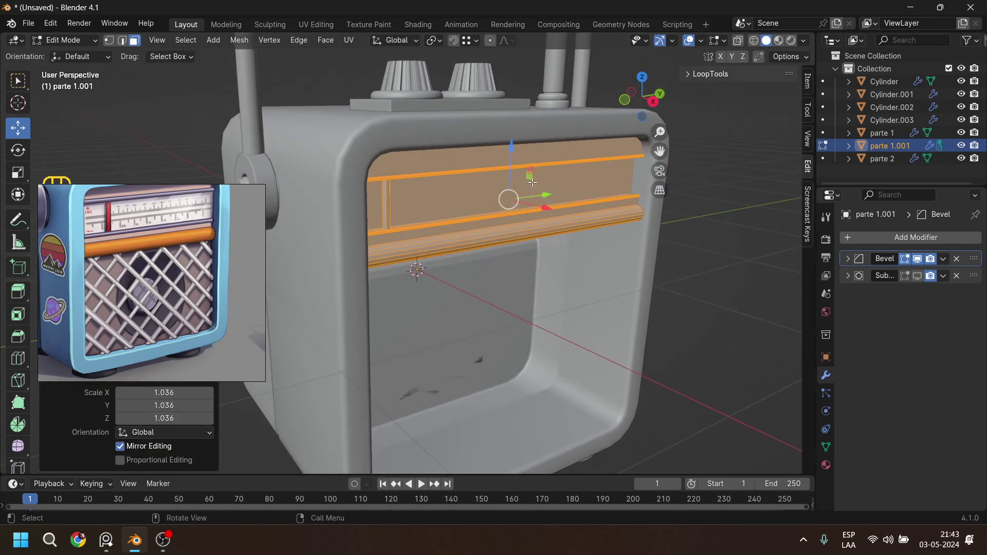
left_click_drag(510, 148, 512, 151)
key("s")
key("z")
left_click(572, 326)
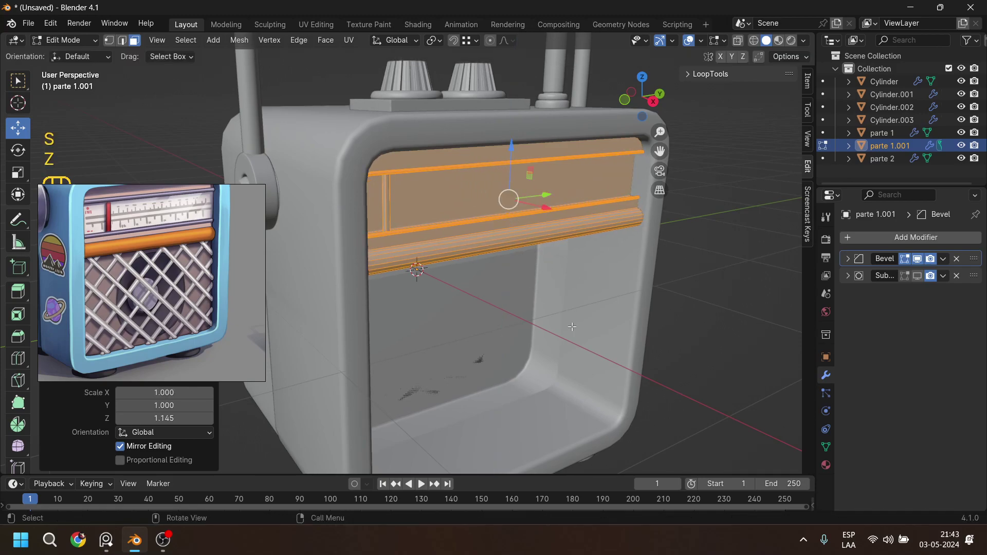
left_click_drag(512, 149, 511, 158)
scroll(455, 259, "down", 6)
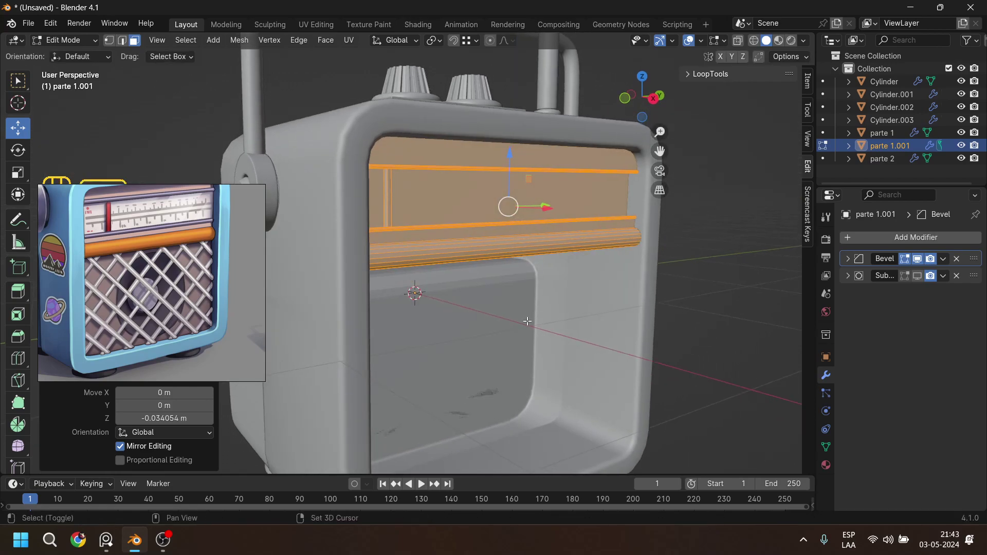
middle_click_drag(456, 258, 471, 281)
Reveal the hidden grille panel face in parte 1.001 and separate it into its own object.
key("Tab")
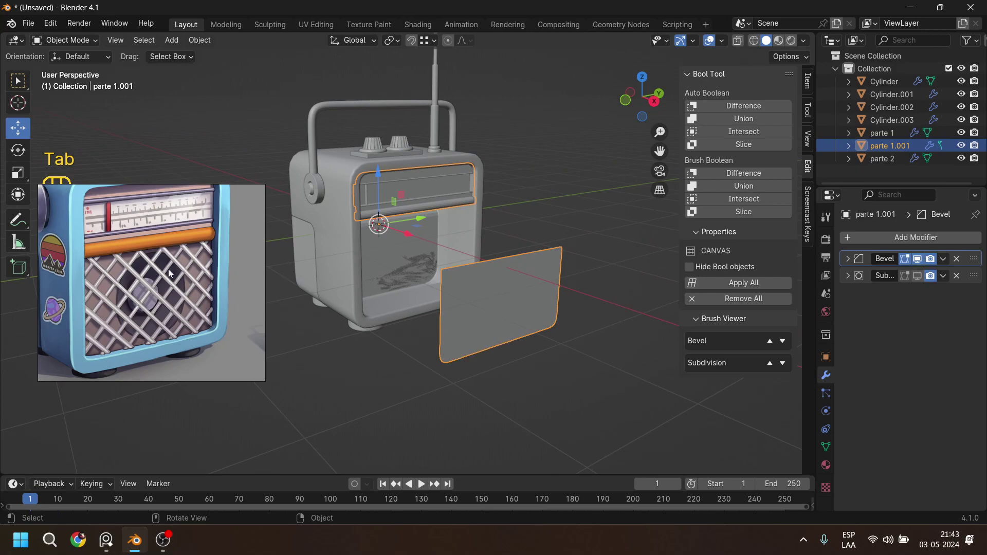
middle_click_drag(445, 293, 464, 299)
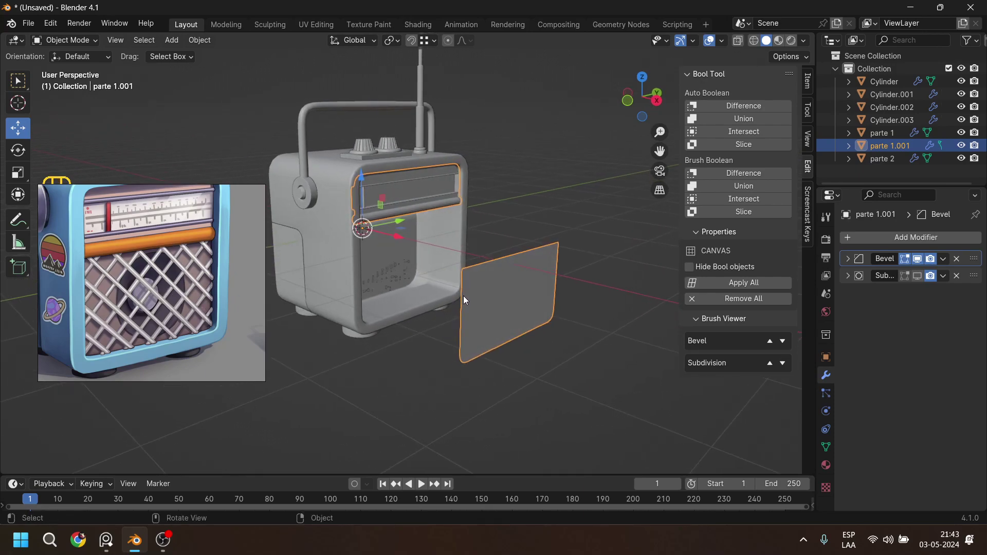
key("Tab")
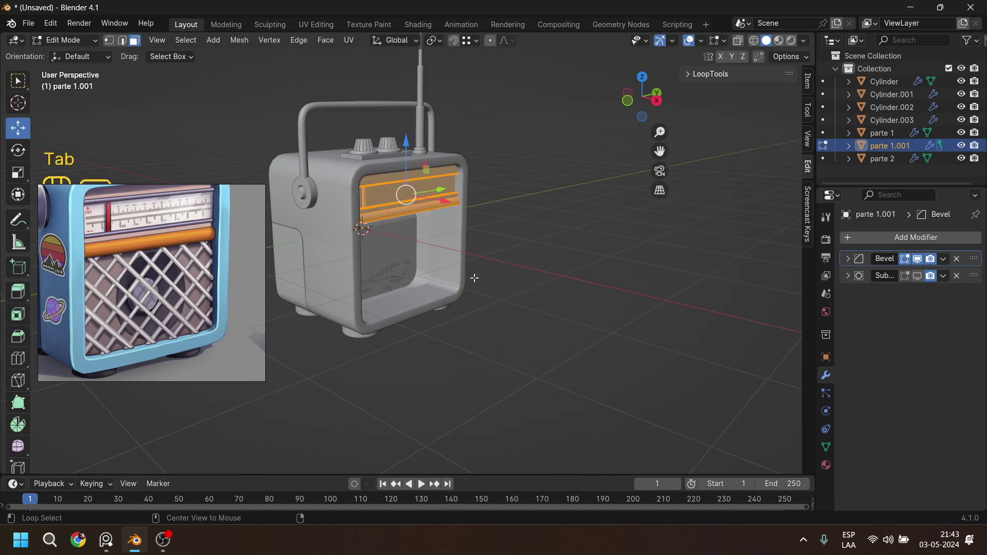
key("alt+h")
left_click(520, 298)
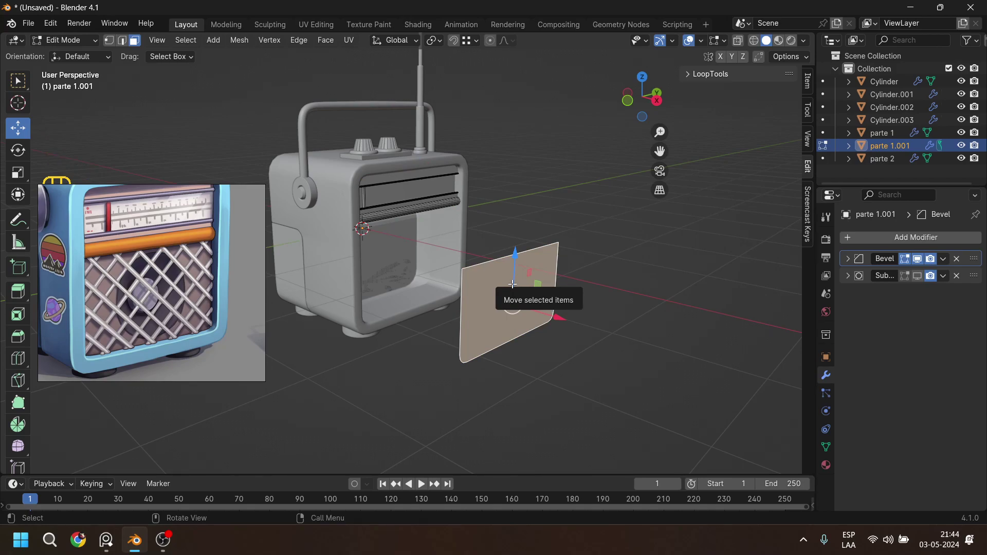
key("p")
left_click(512, 284)
key("Tab")
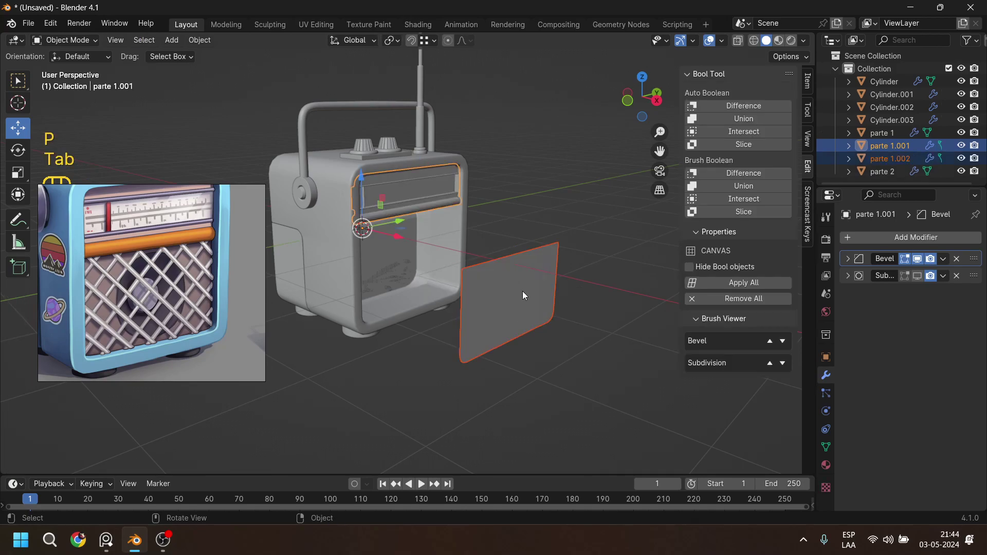
Move the face of the separated grille panel -1.5772 m along X into the radio's front opening.
left_click(522, 291)
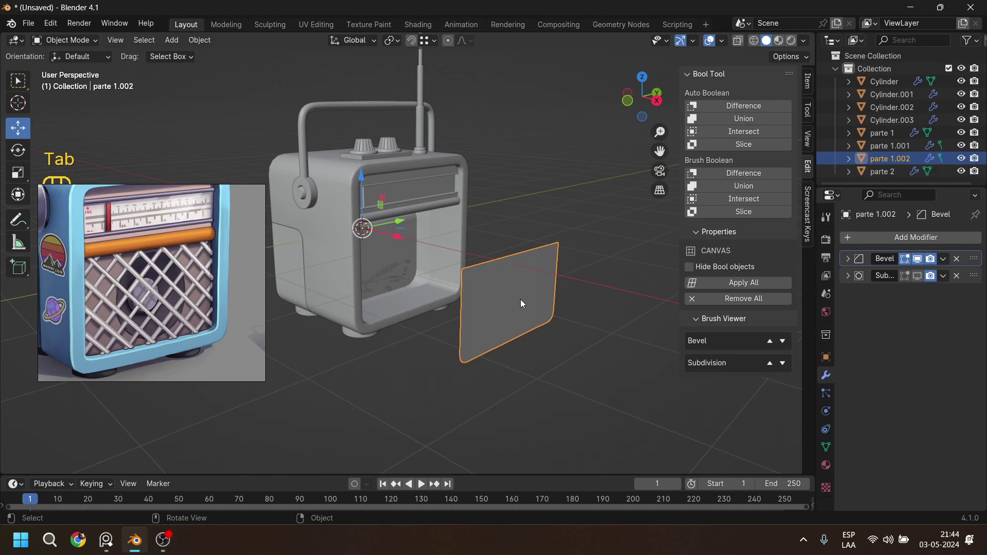
key("Tab")
scroll(516, 307, "up", 4)
middle_click_drag(566, 298, 510, 316, "shift")
left_click(519, 321)
left_click_drag(542, 324, 428, 253)
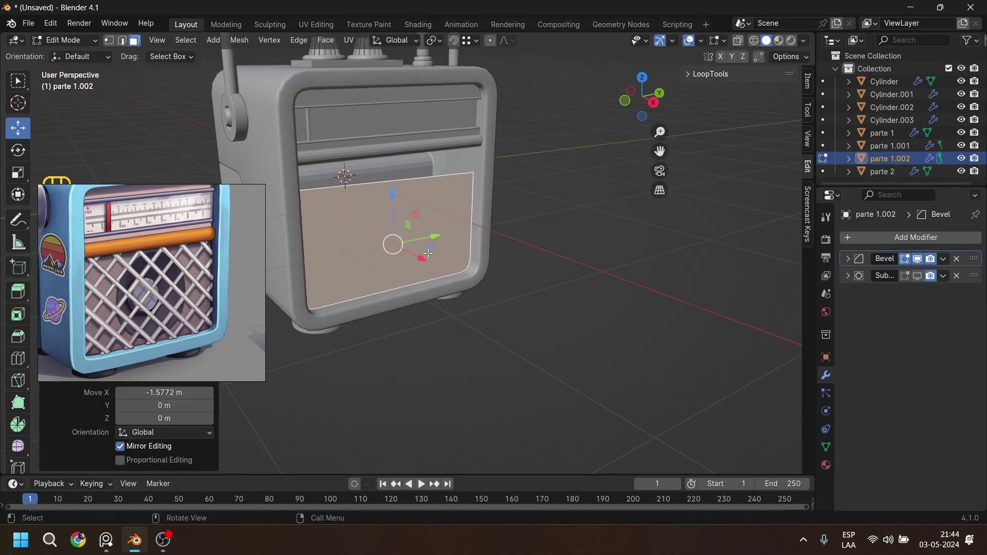
key("Tab")
scroll(451, 206, "up", 3)
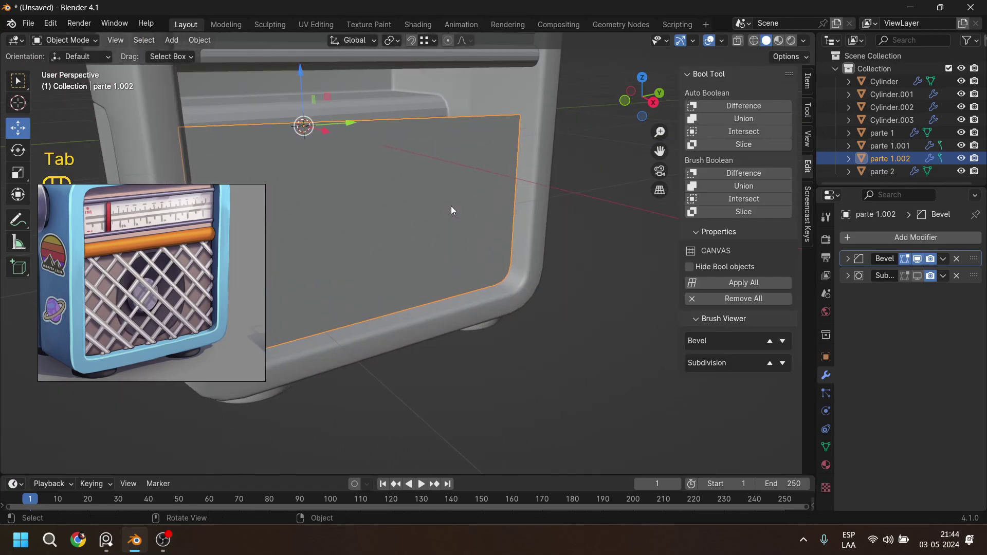
key("Tab")
scroll(454, 210, "down", 4)
middle_click_drag(454, 210, 407, 208)
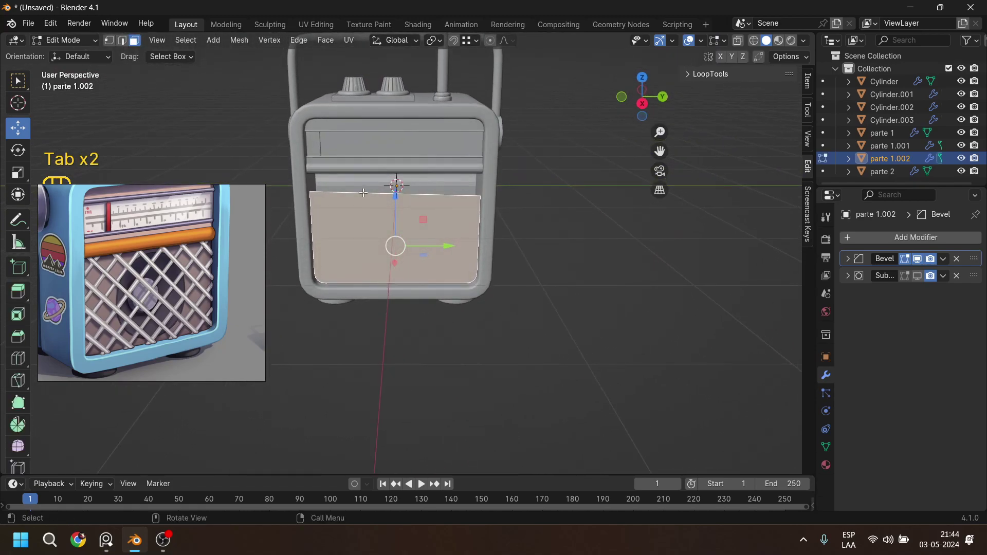
Isolate the grille panel in local view and switch to vertex selection.
left_click(363, 192)
left_click(122, 40)
left_click(425, 195)
scroll(435, 216, "up", 2)
key("KP_Divide")
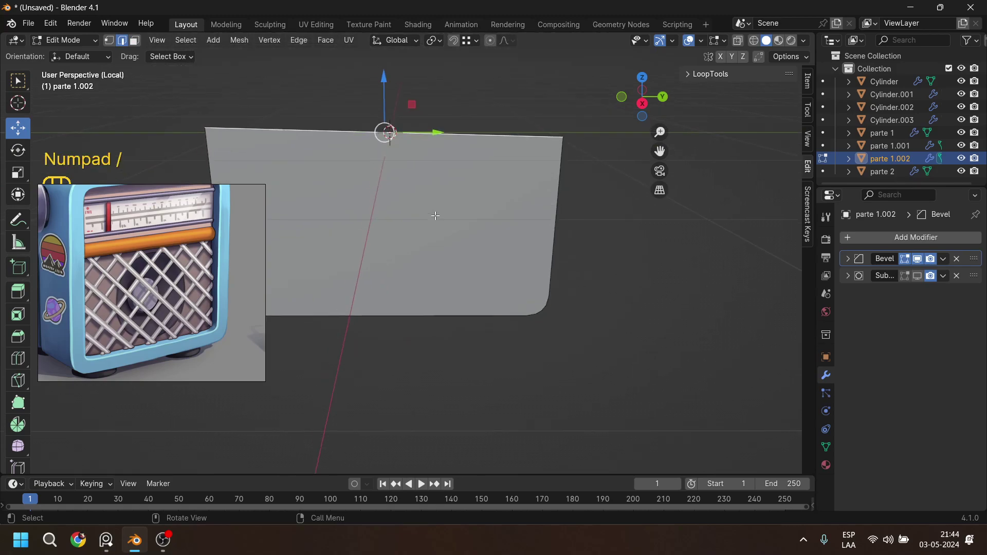
key("1")
middle_click_drag(491, 208, 478, 267)
left_click(581, 186)
scroll(565, 187, "up", 2)
left_click(292, 231)
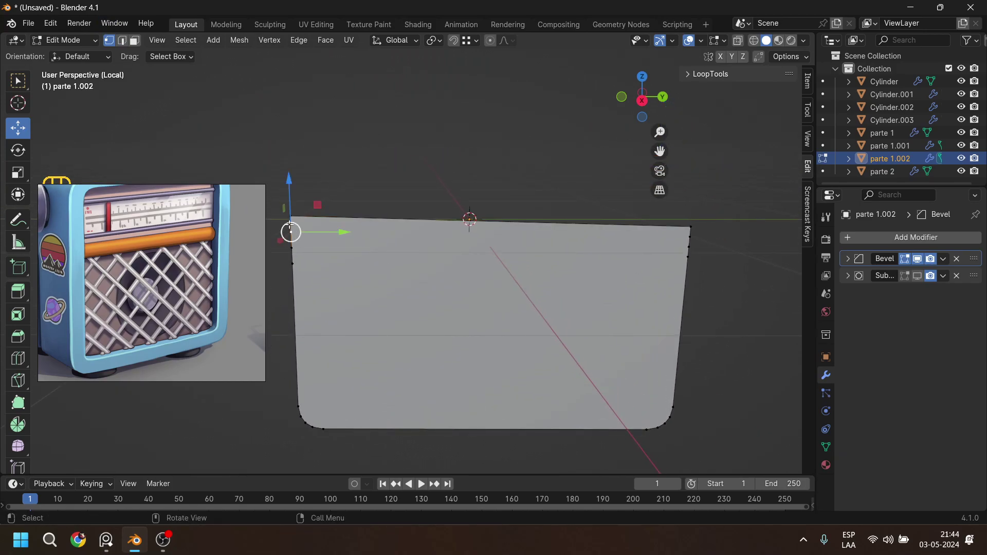
key("g")
key("shift+y")
left_click(383, 240)
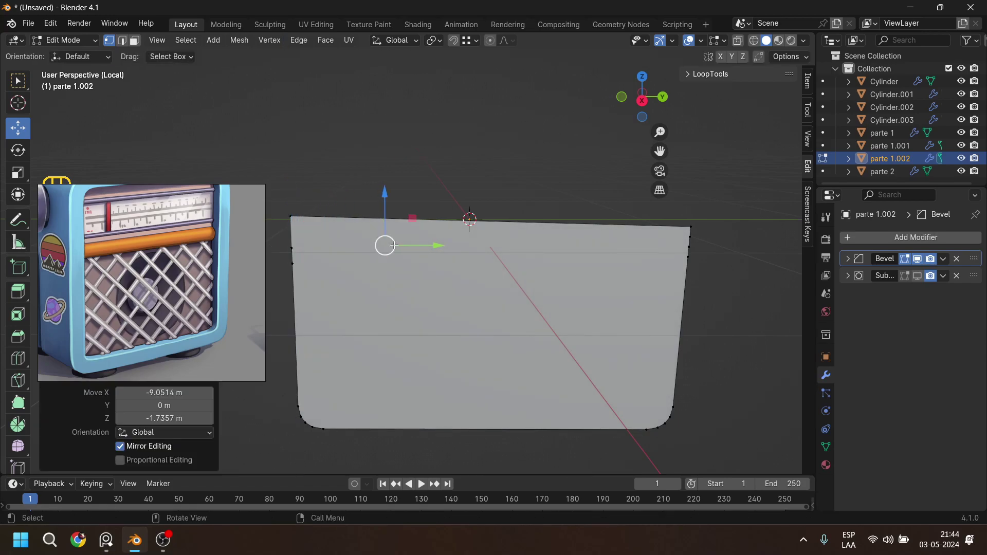
key("ctrl+z")
Level the grille panel's slanted upper edge by scaling its two corner vertices to 0 along Z.
middle_click_drag(552, 285, 560, 288, "shift")
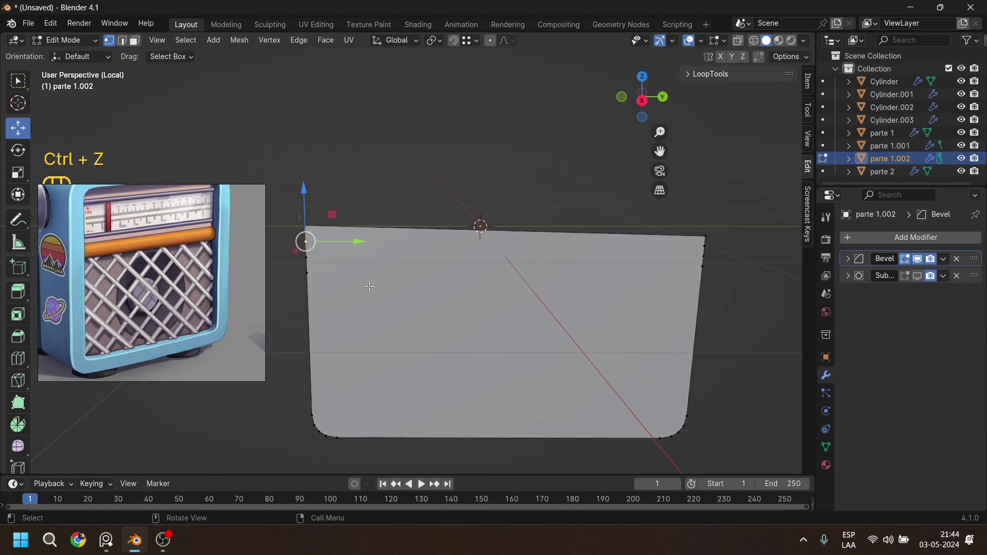
left_click(345, 194)
left_click_drag(296, 199, 740, 239)
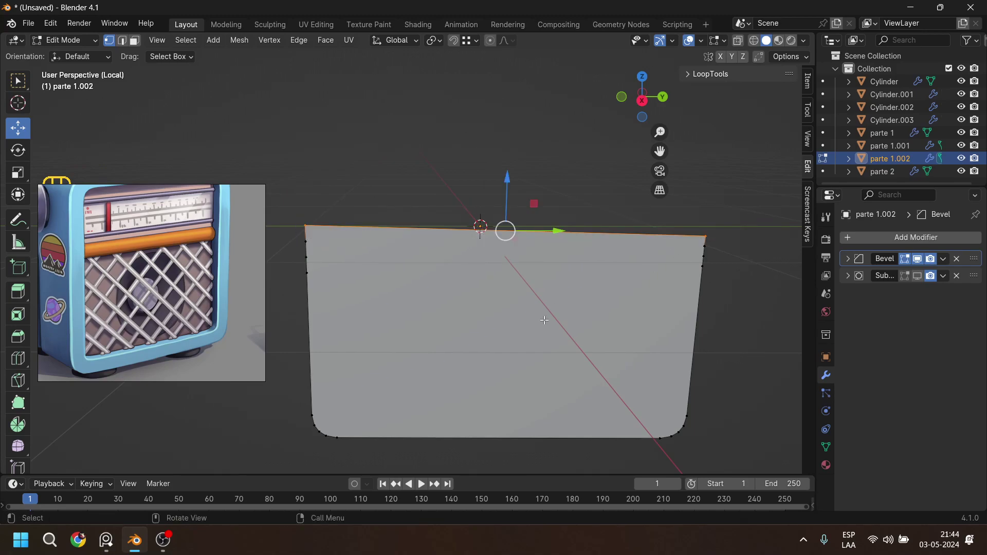
key("s")
key("z")
key("KP_0")
key("KP_Enter")
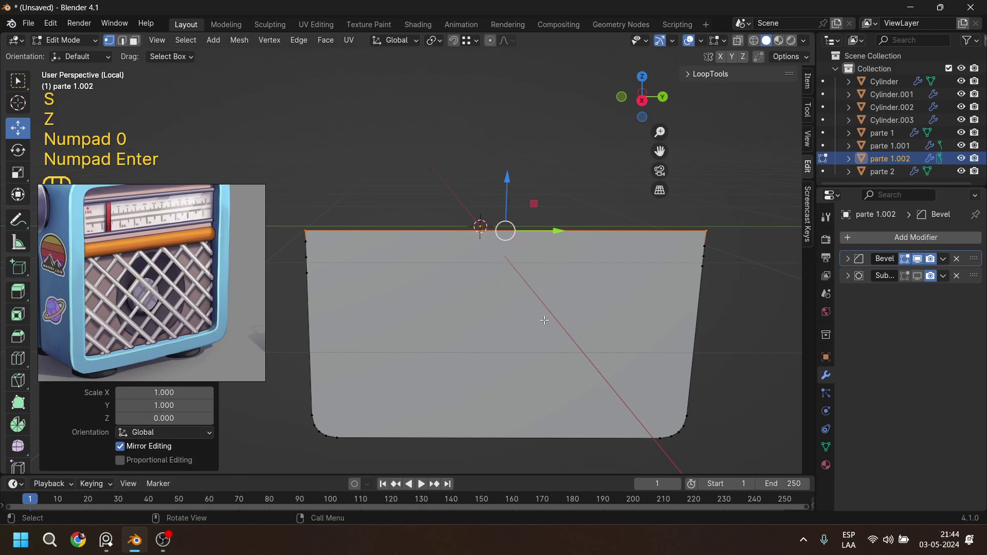
Align the pair of side vertices just below the upper corners by scaling them to 0 along Z.
left_click_drag(299, 247, 715, 240)
key("s")
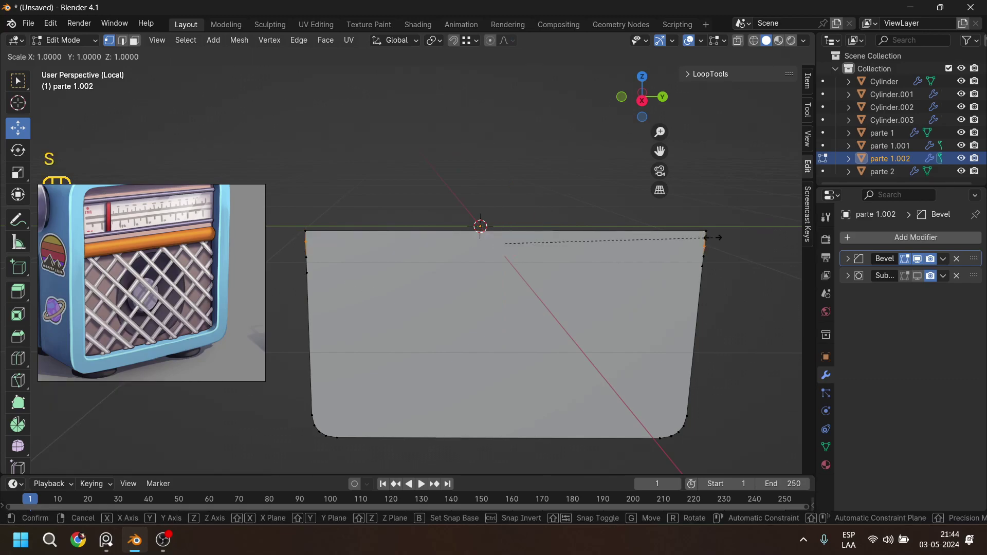
key("z")
key("KP_0")
key("KP_Enter")
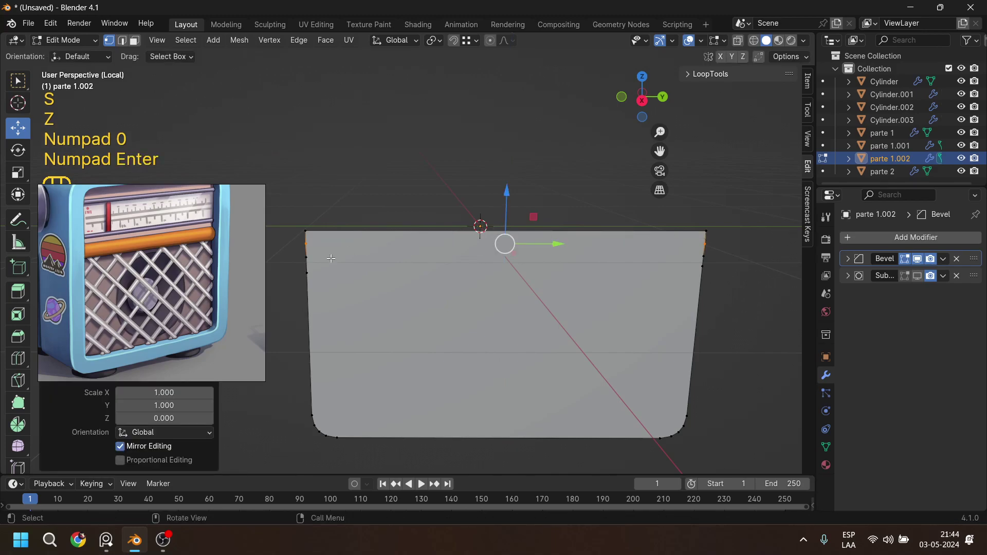
Level the second pair of side vertices below the grille panel's upper corners by scaling them to 0 along Z.
left_click_drag(302, 264, 718, 250)
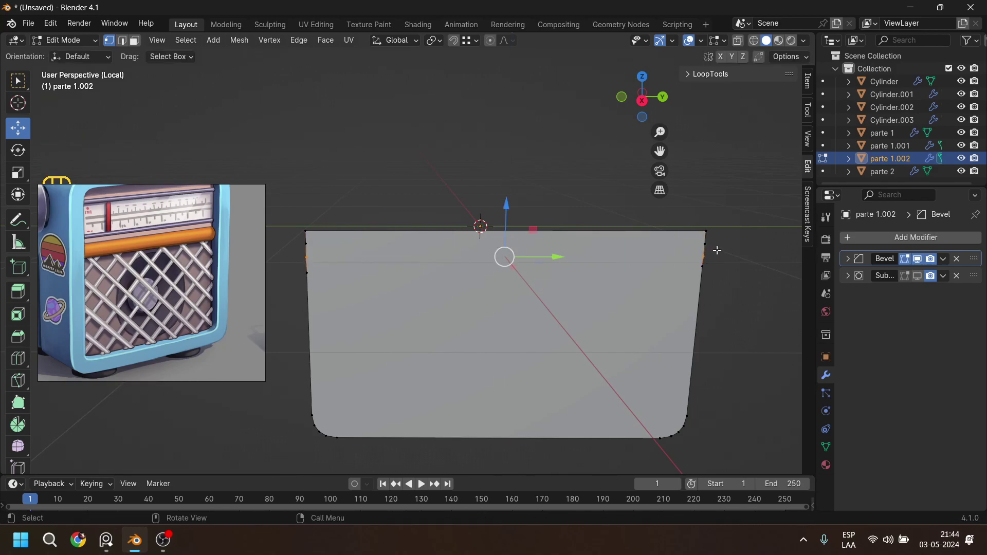
key("s")
key("z")
key("KP_0")
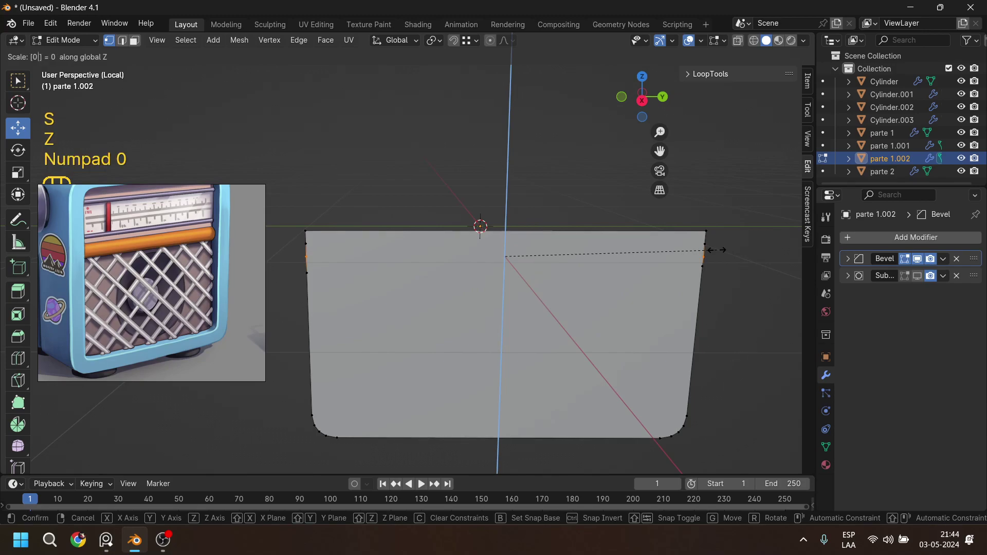
key("KP_0")
key("KP_Enter")
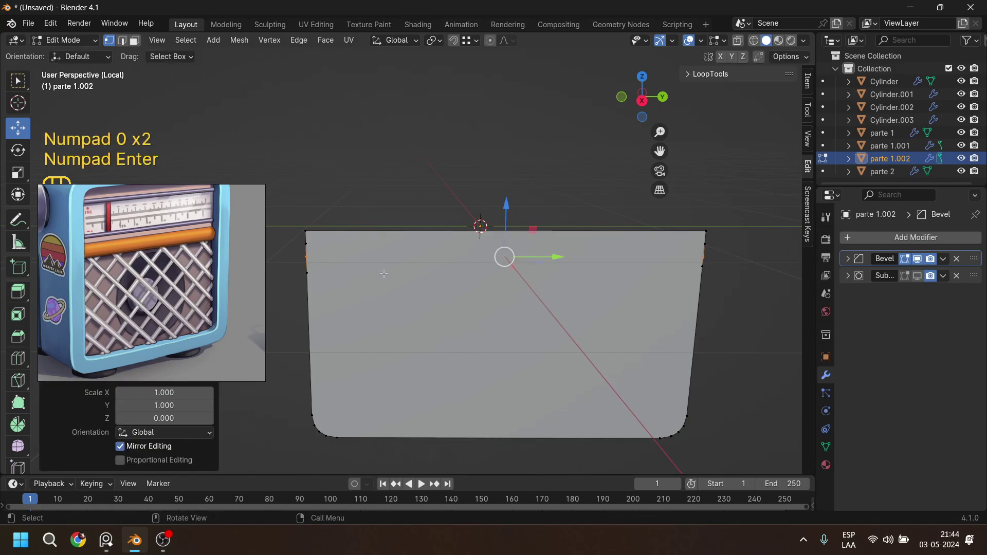
Level the third pair of side vertices below the grille panel's upper corners by scaling them to 0 along Z.
left_click_drag(297, 267, 724, 288)
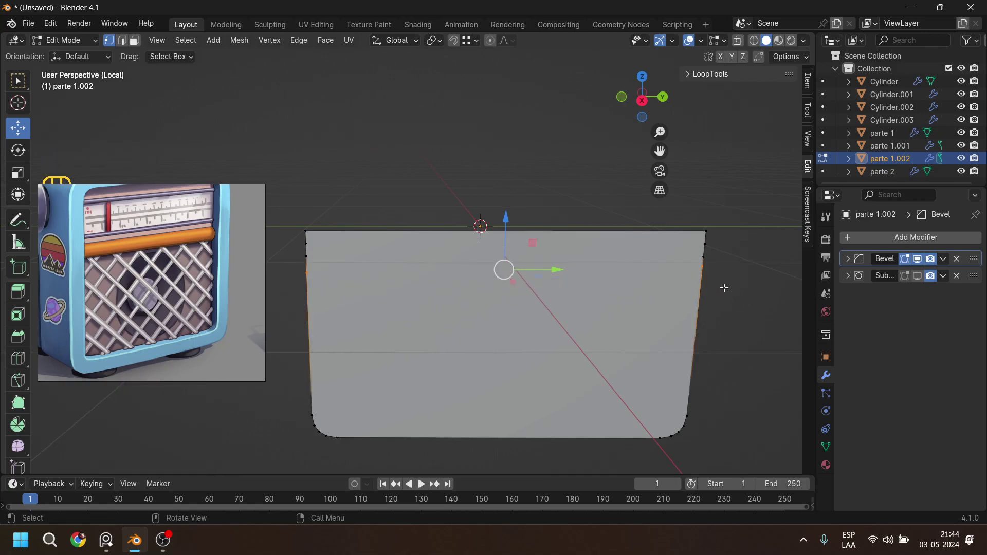
key("s")
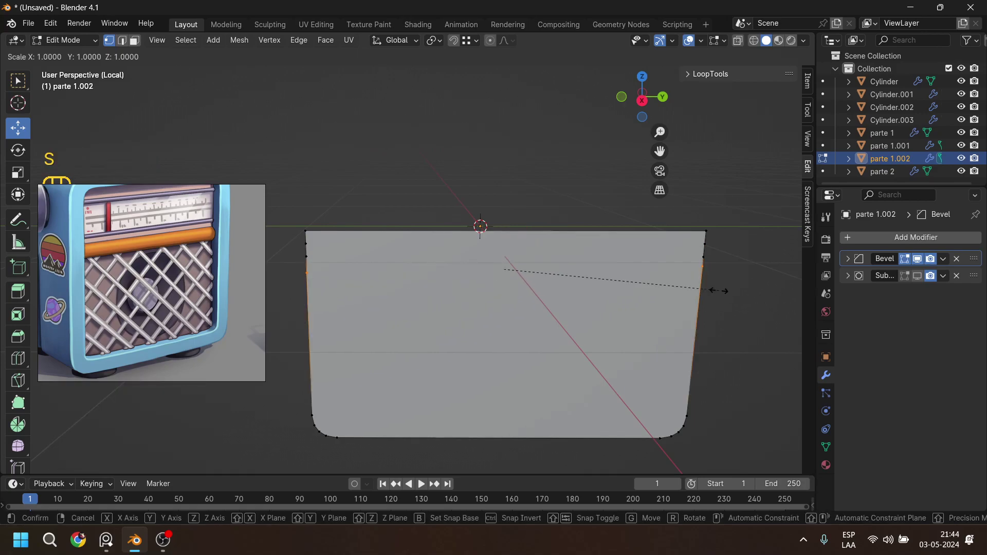
key("z")
key("KP_0")
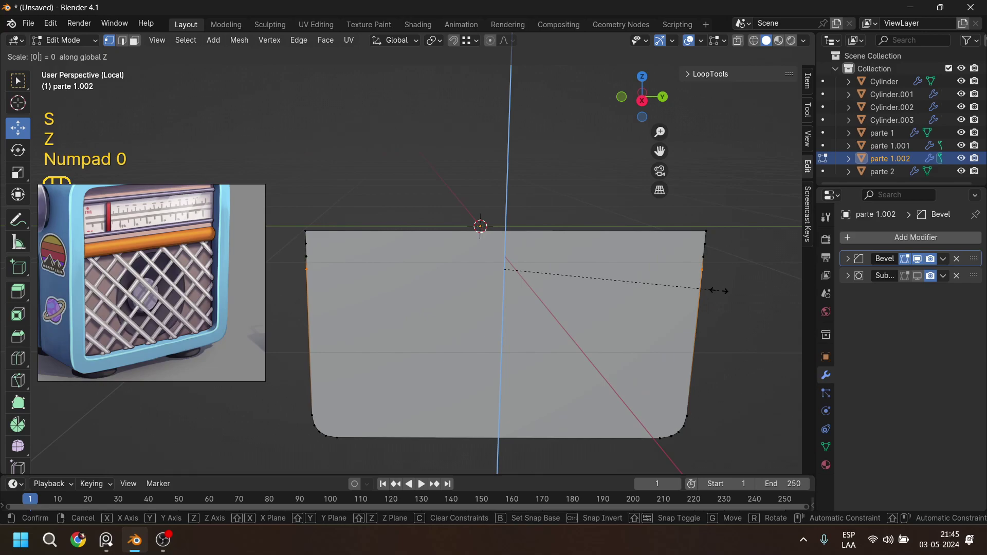
key("KP_Enter")
Straighten the upper part of the grille panel's right edge by scaling its corner and side vertices to 0 along Y.
middle_click_drag(721, 311, 649, 231)
left_click(605, 314)
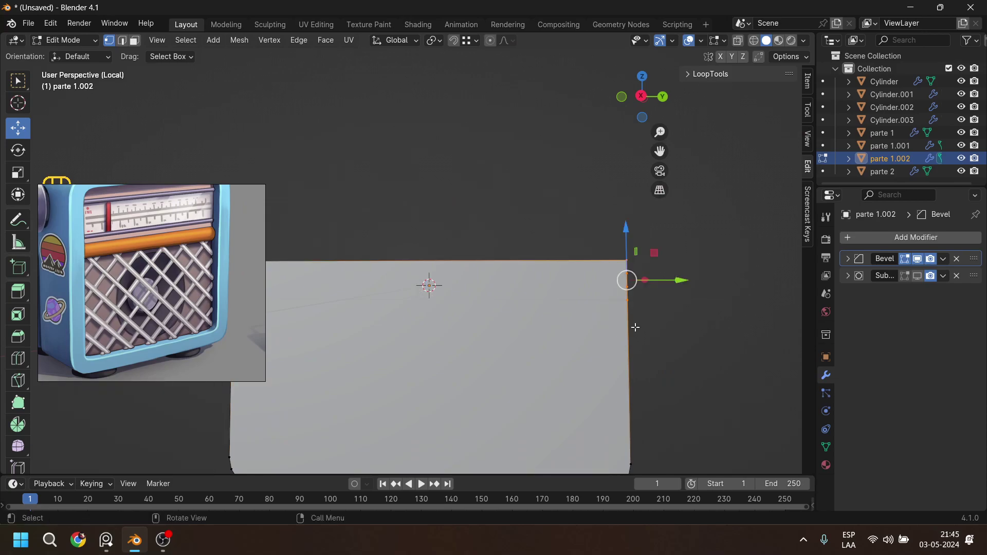
key("s")
key("y")
key("KP_0")
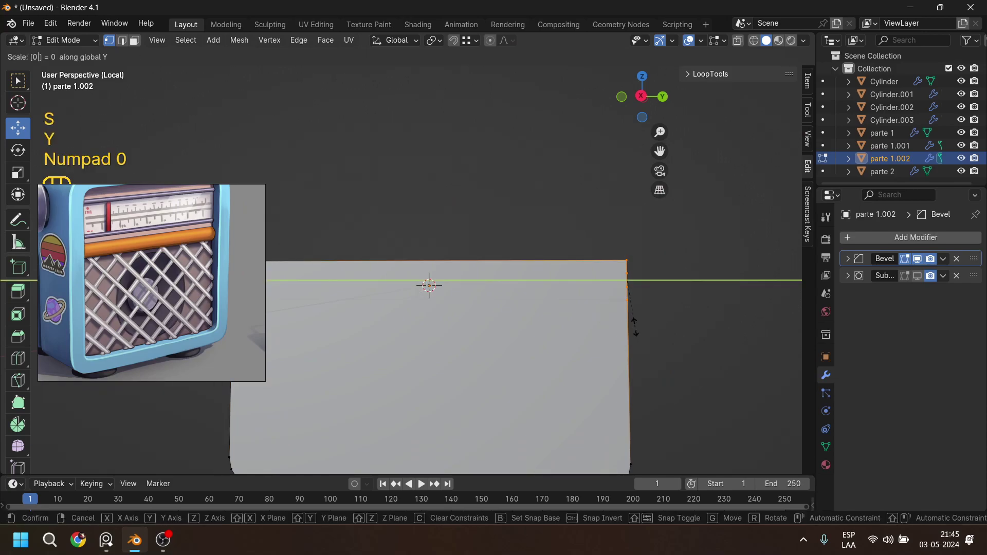
key("KP_Enter")
Straighten the upper part of the grille panel's left edge by scaling its corner and side vertices to 0 along Y.
middle_click_drag(483, 252, 569, 255, "shift")
left_click_drag(364, 195, 379, 296)
middle_click_drag(396, 293, 411, 311)
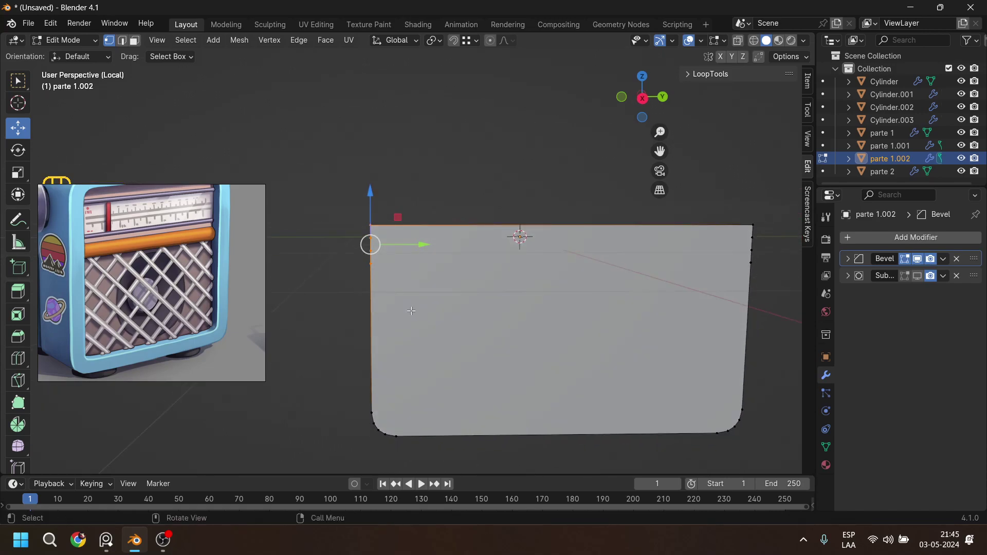
key("s")
key("y")
key("KP_0")
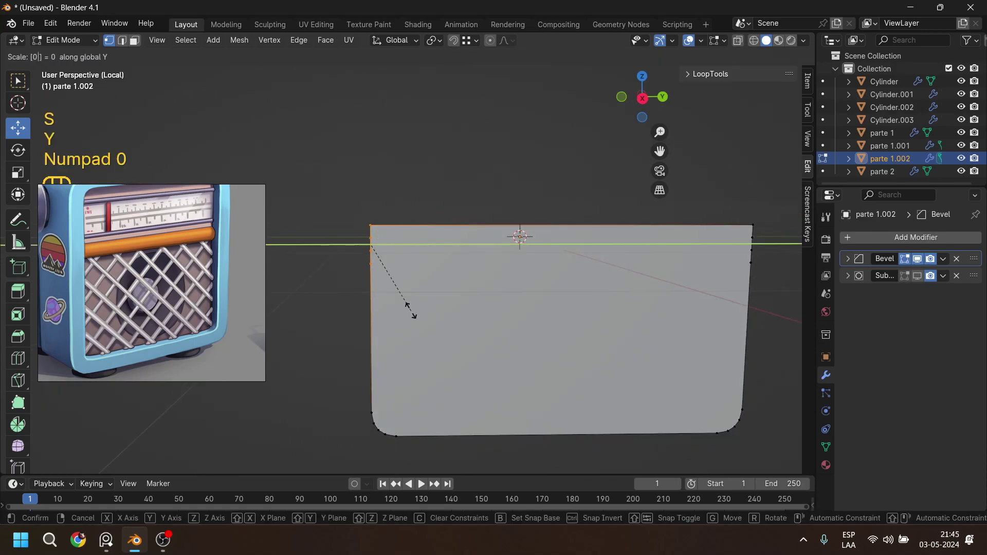
key("KP_Enter")
Examine the grille panel's outline and upper side vertices in perspective and right orthographic views.
middle_click_drag(508, 325, 485, 318)
key("KP_1")
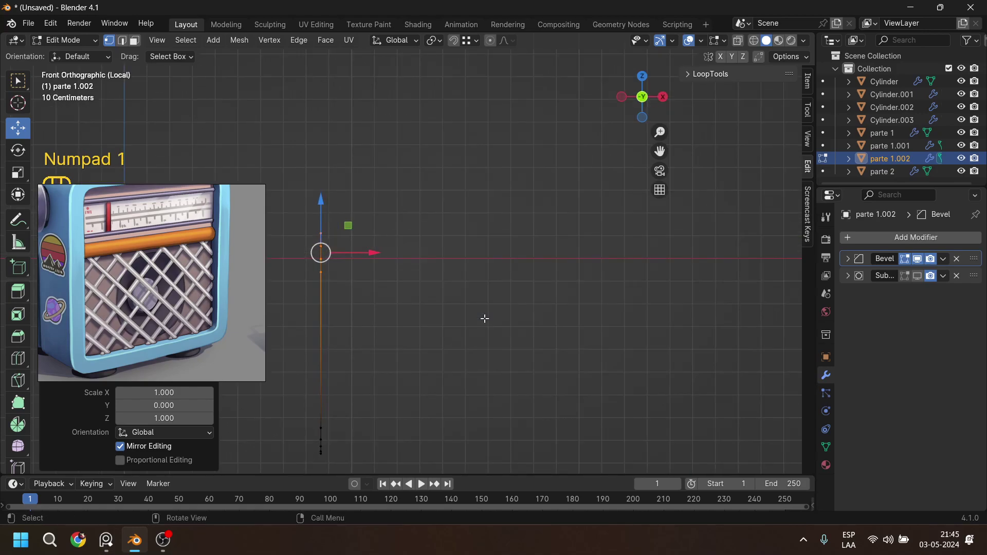
key("KP_3")
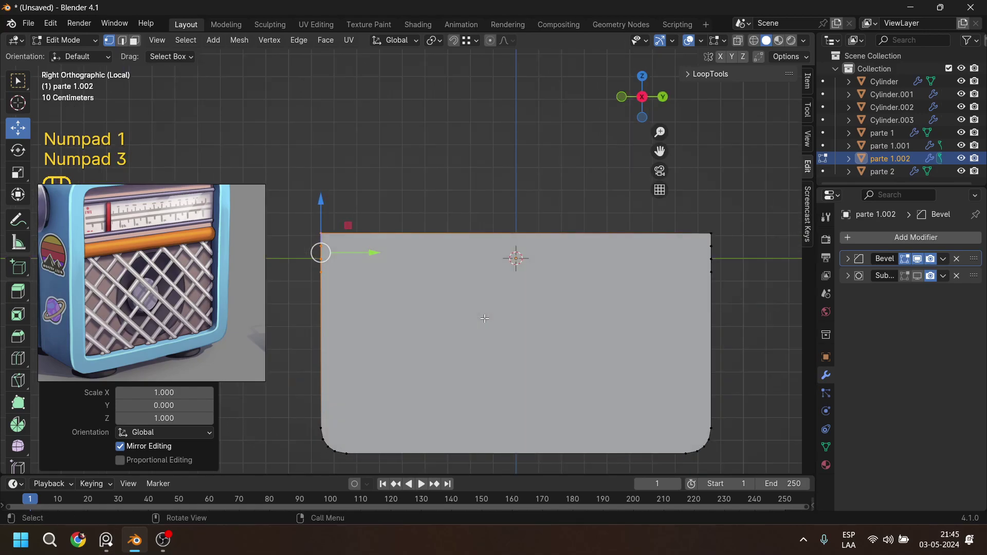
left_click(314, 348)
middle_click_drag(254, 331, 229, 291, "shift")
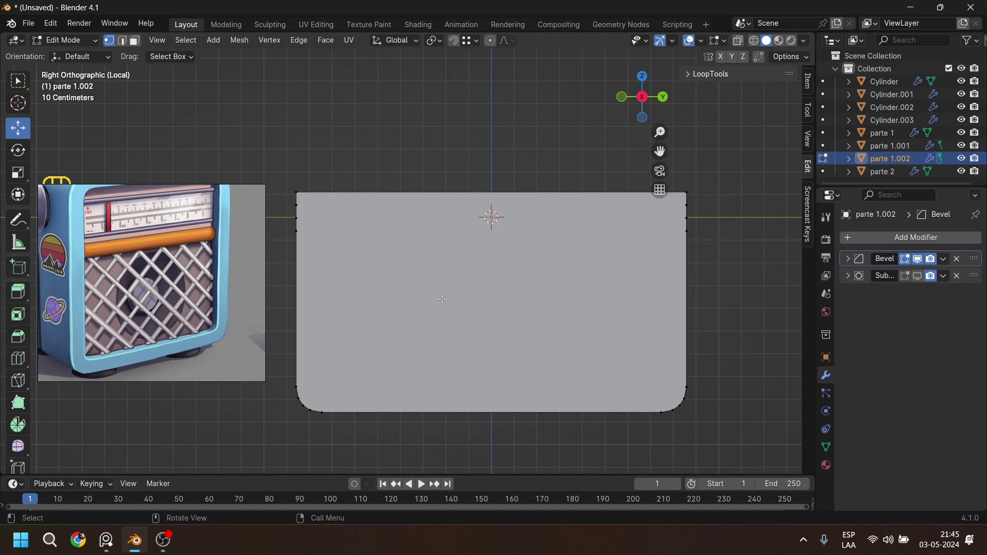
middle_click_drag(443, 300, 480, 323)
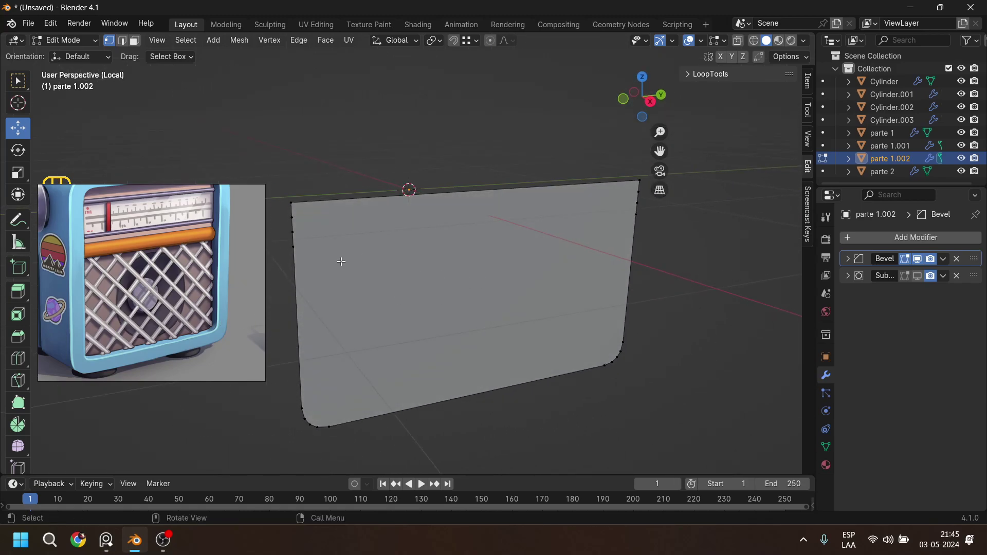
left_click_drag(280, 257, 663, 215)
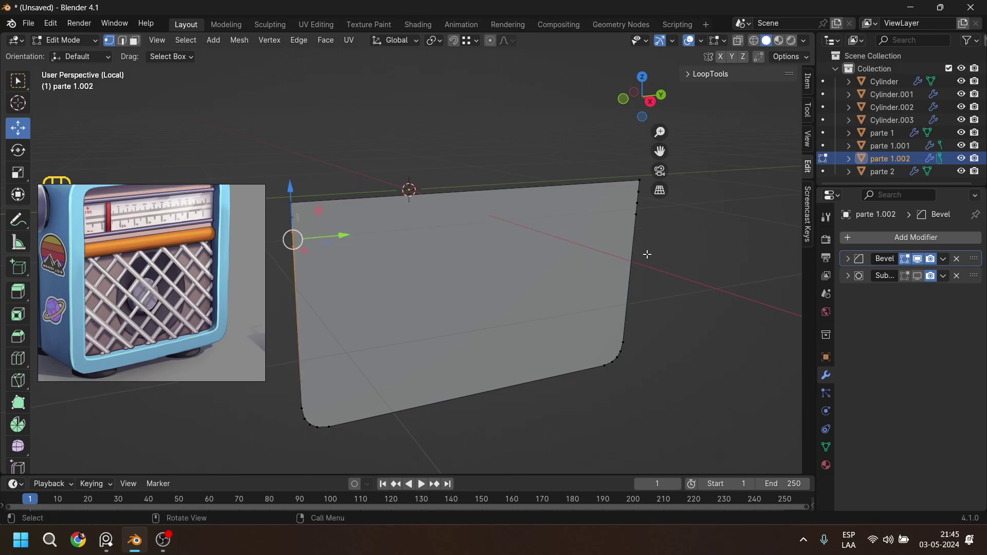
key("KP_1")
key("KP_3")
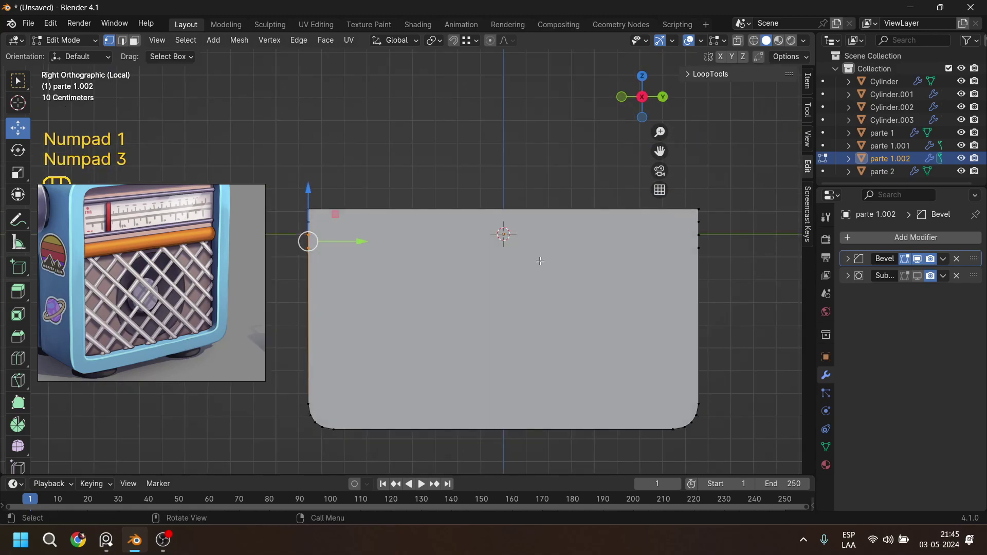
Connect the opposing side vertices of the panel with three horizontal edges across its upper part.
left_click_drag(296, 280, 720, 246)
key("j")
left_click_drag(293, 239, 733, 226)
key("j")
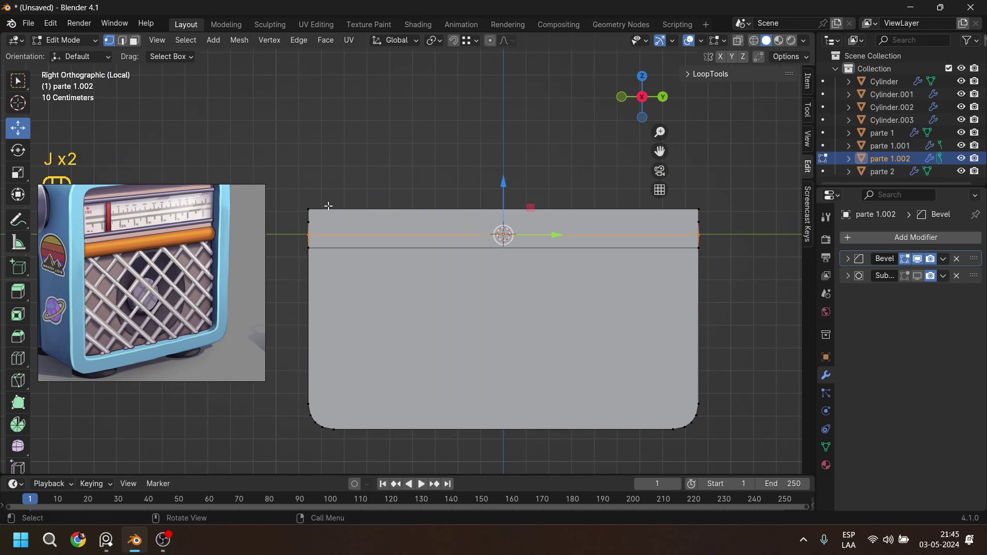
left_click_drag(302, 227, 709, 217)
key("j")
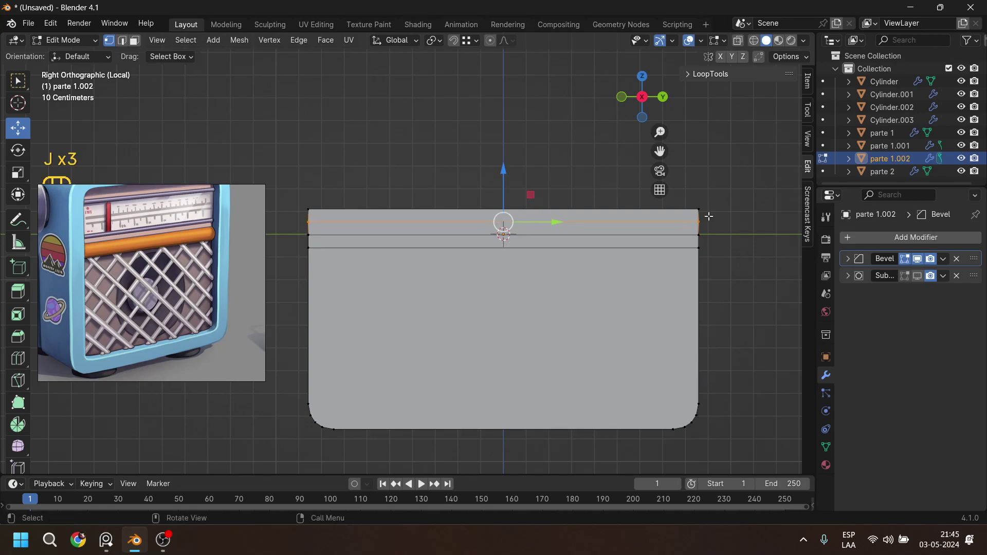
Connect the opposing side vertices with two horizontal edges where the panel's lower rounded corners begin.
left_click_drag(287, 385, 297, 420)
key("j")
key("j")
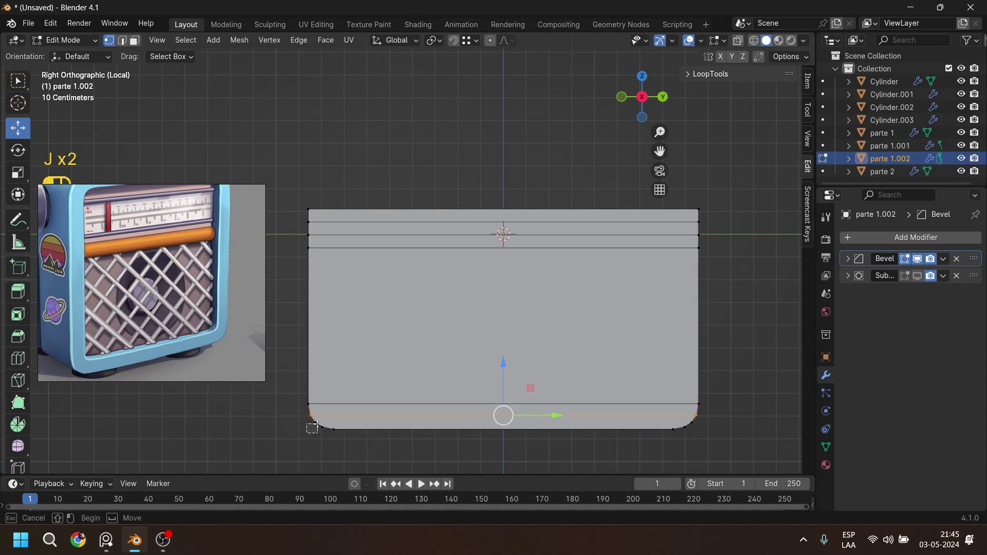
left_click(318, 442)
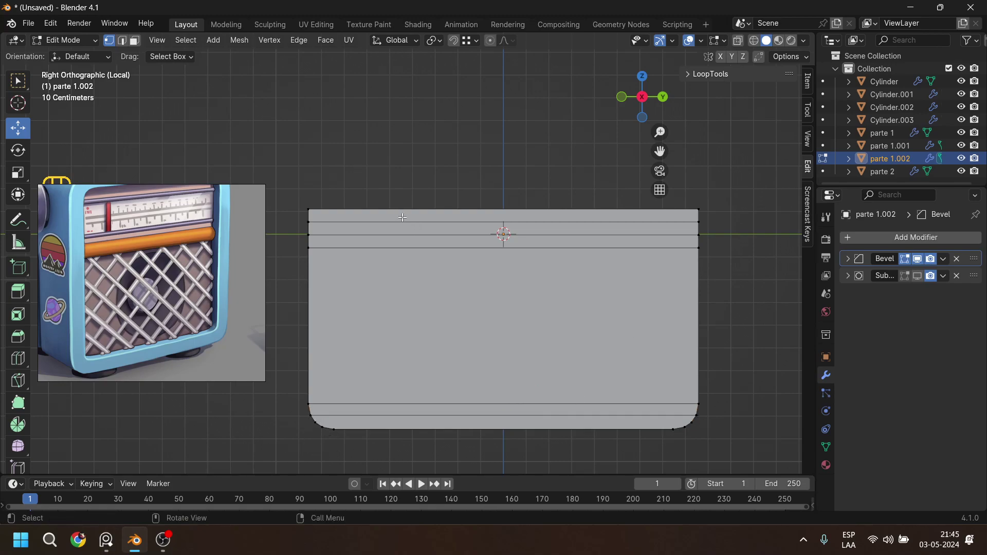
Add three evenly spaced vertical loop cuts across the panel, without sliding them.
key("ctrl")
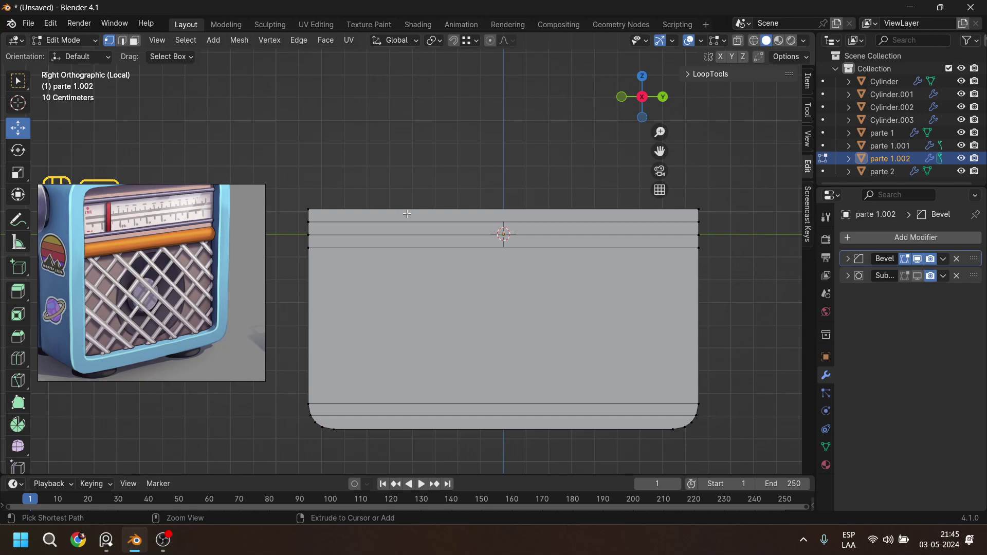
key("ctrl+r")
scroll(408, 214, "up", 4)
scroll(408, 214, "down", 2)
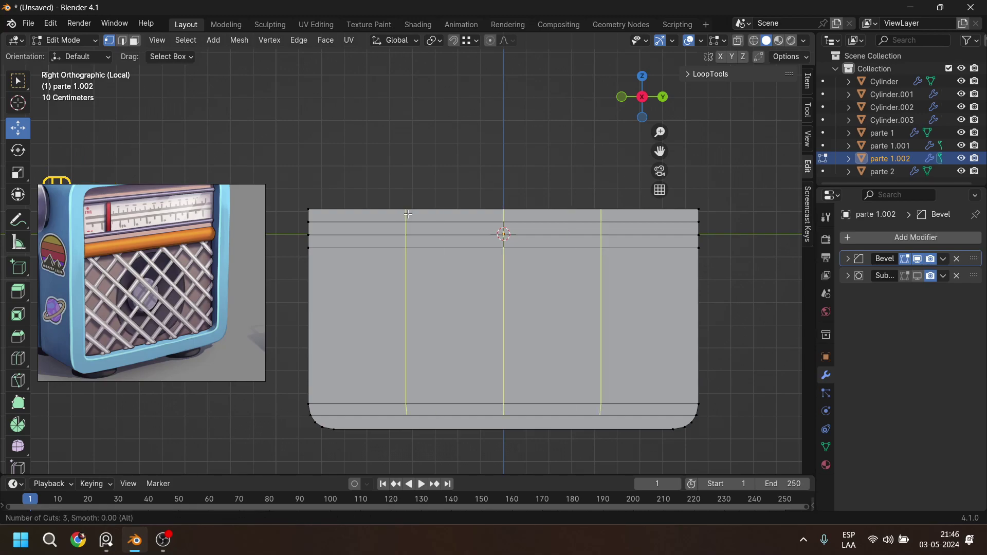
left_click(408, 214)
right_click(408, 214)
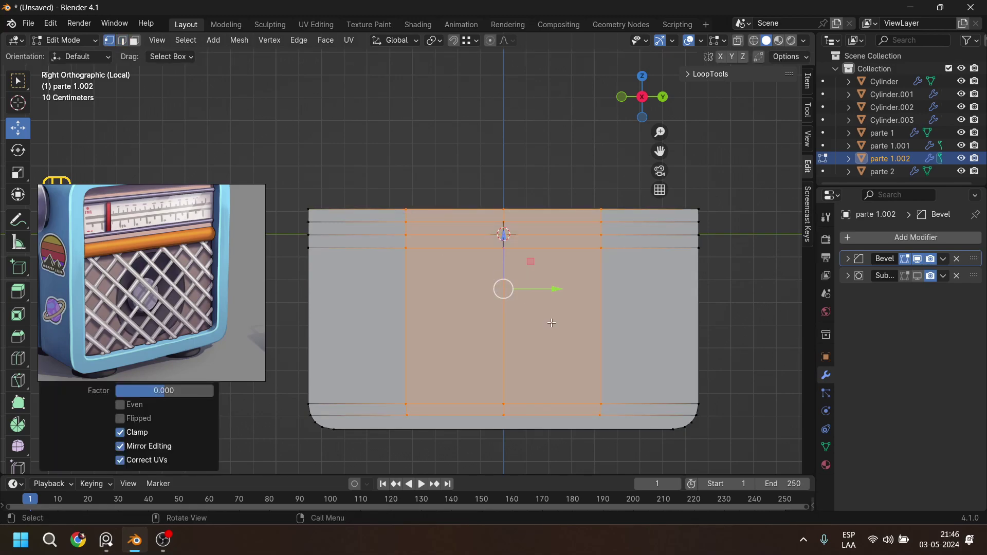
Scale the three vertical loops to about 0.141 along Y and move them about -0.762 m along Y beside the left edge.
key("s")
key("y")
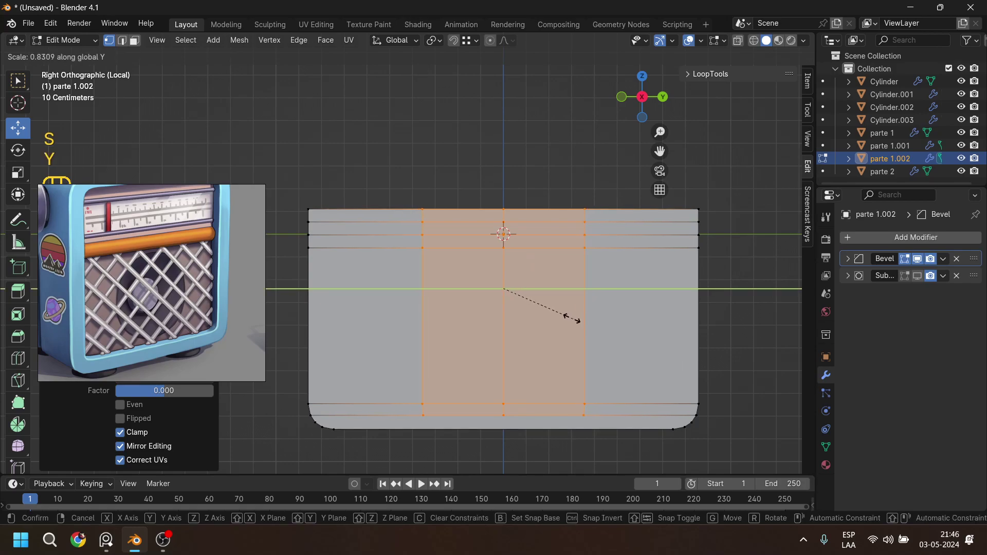
left_click(503, 298)
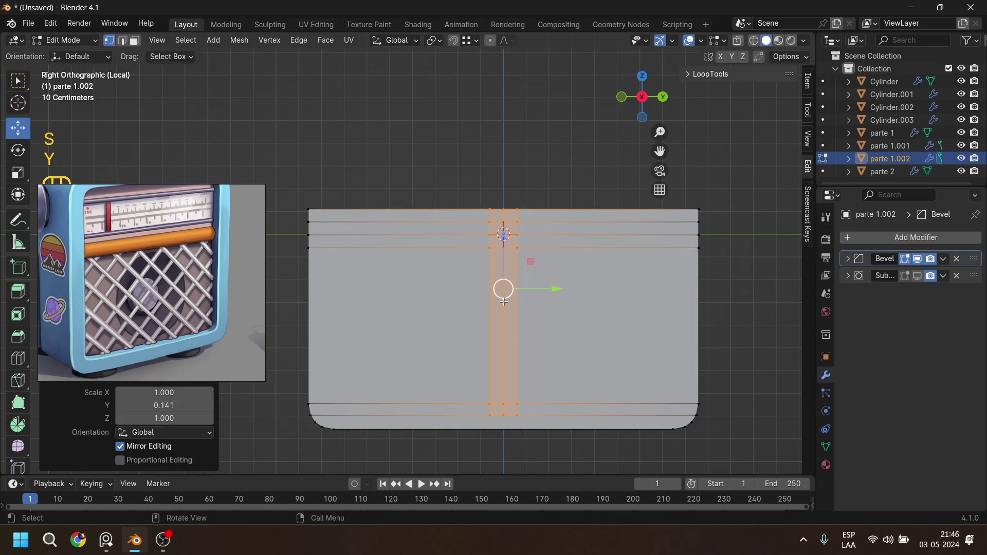
left_click_drag(542, 291, 371, 289)
Connect the lower ends of the three vertical loops to the matching vertices of the lower-left rounded corner.
middle_click_drag(377, 341, 432, 244, "shift")
scroll(412, 284, "up", 1)
scroll(411, 280, "up", 6)
middle_click_drag(329, 422, 411, 235, "shift")
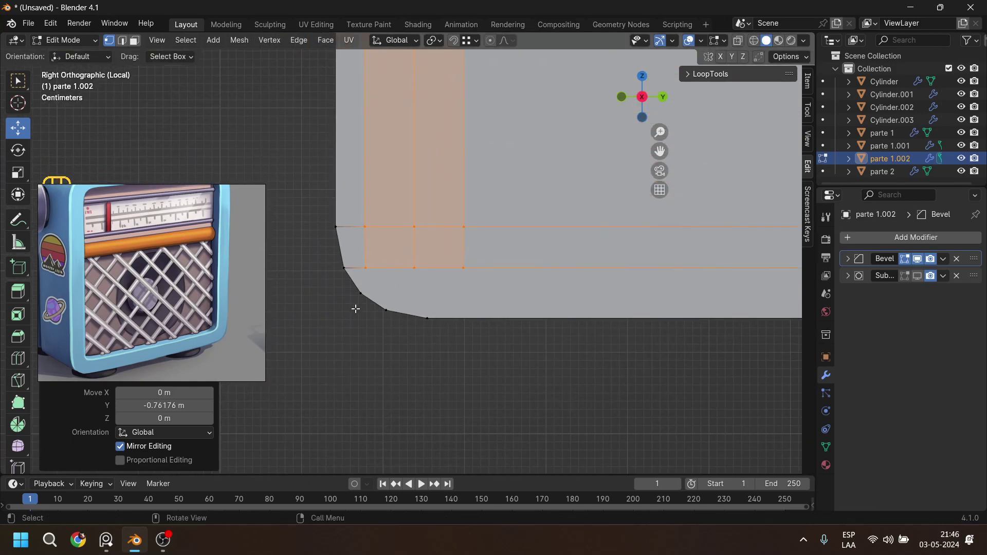
left_click(361, 295)
left_click(366, 268, "shift")
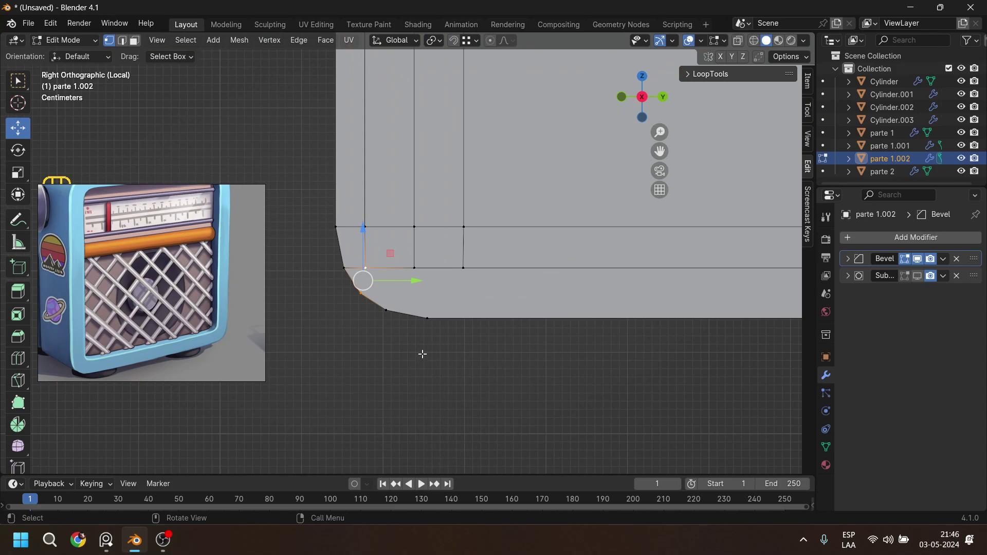
key("j")
left_click(386, 310)
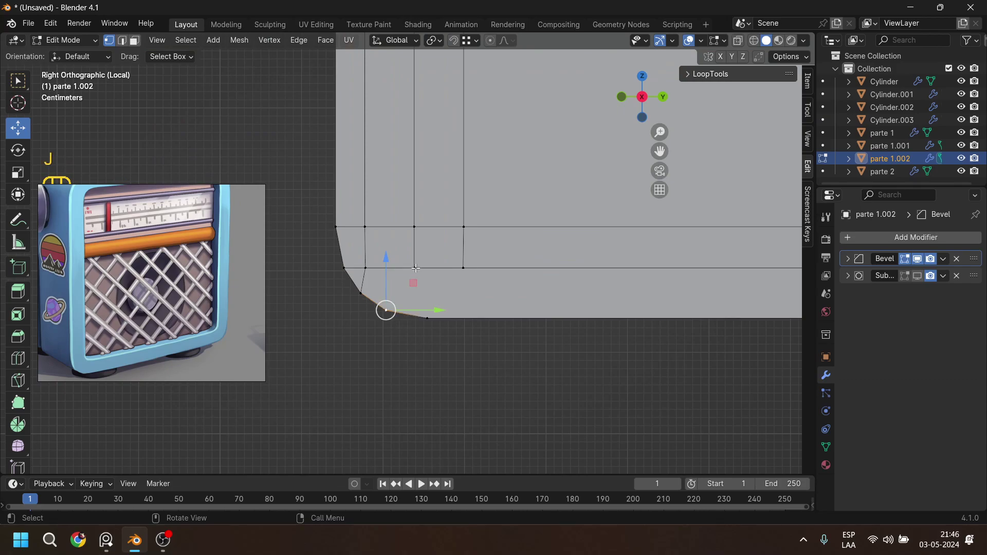
left_click(415, 267, "shift")
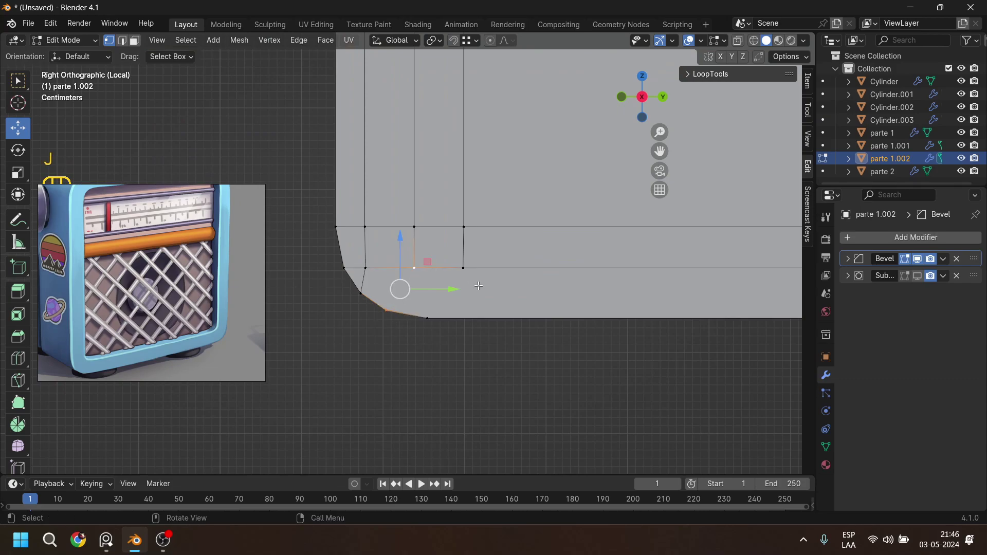
key("j")
left_click(462, 267)
left_click(427, 318, "shift")
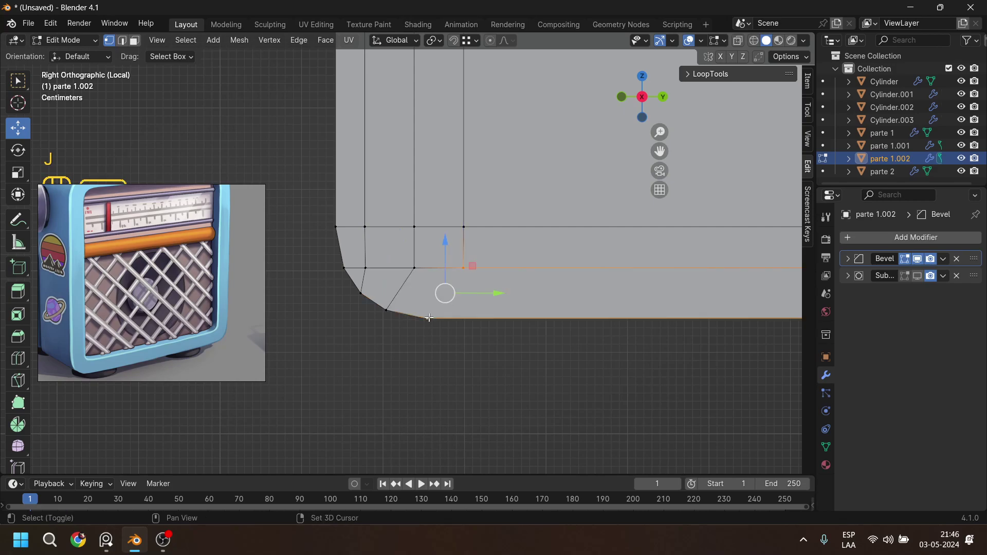
key("j")
Add three vertical loop cuts in the wide area between the left loops and the panel's right edge.
scroll(511, 333, "down", 4)
middle_click_drag(695, 327, 358, 337, "shift")
scroll(636, 282, "down", 3)
scroll(635, 283, "up", 4)
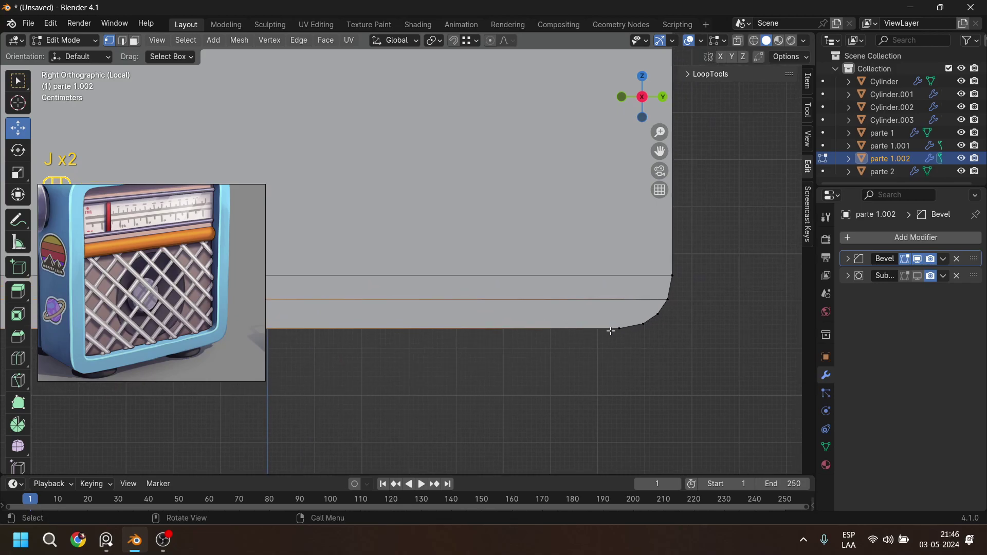
scroll(520, 298, "down", 4)
middle_click_drag(418, 260, 481, 284, "shift")
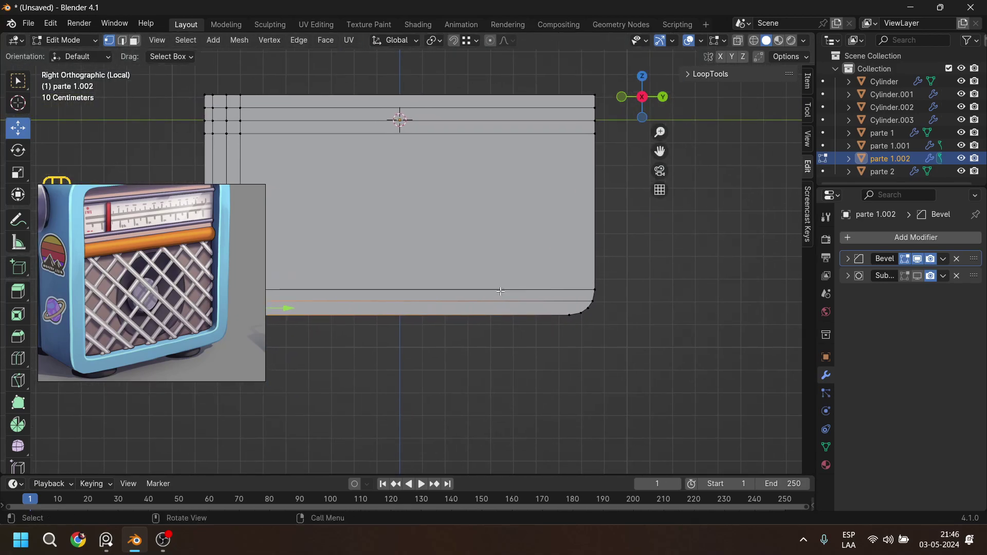
key("ctrl+r")
scroll(481, 285, "up", 2)
left_click(481, 285)
right_click(483, 288)
Scale the new loops closer together along Y and move them about 0.667 m along Y beside the right edge.
key("s")
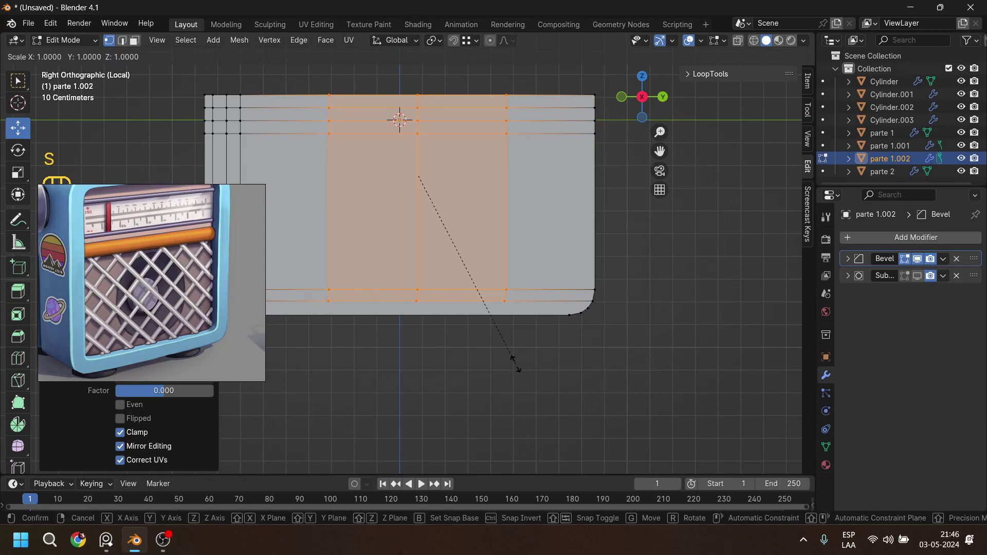
key("y")
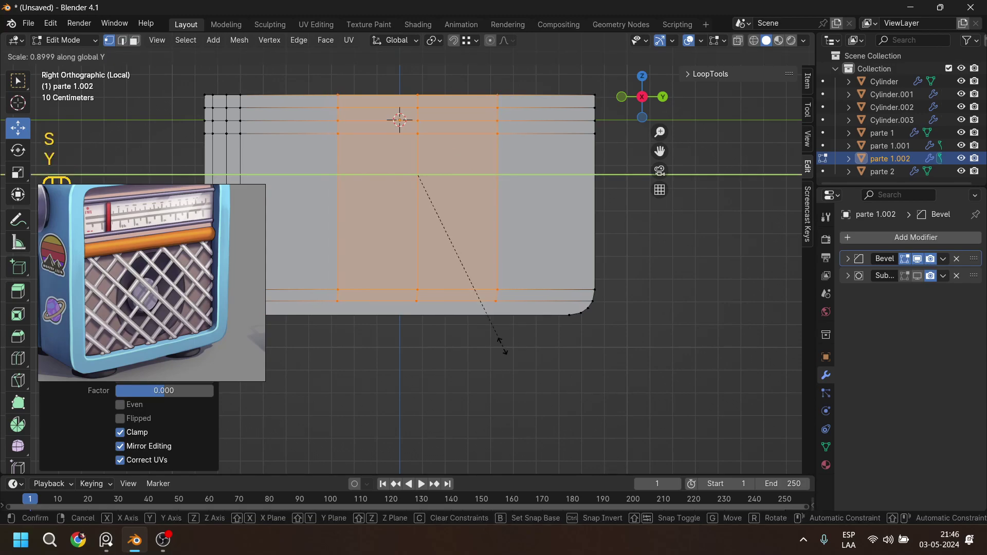
left_click(419, 204)
left_click_drag(475, 182, 622, 178)
Connect the lower ends of the right-hand loops to the matching vertices of the lower-right rounded corner.
scroll(648, 285, "up", 5)
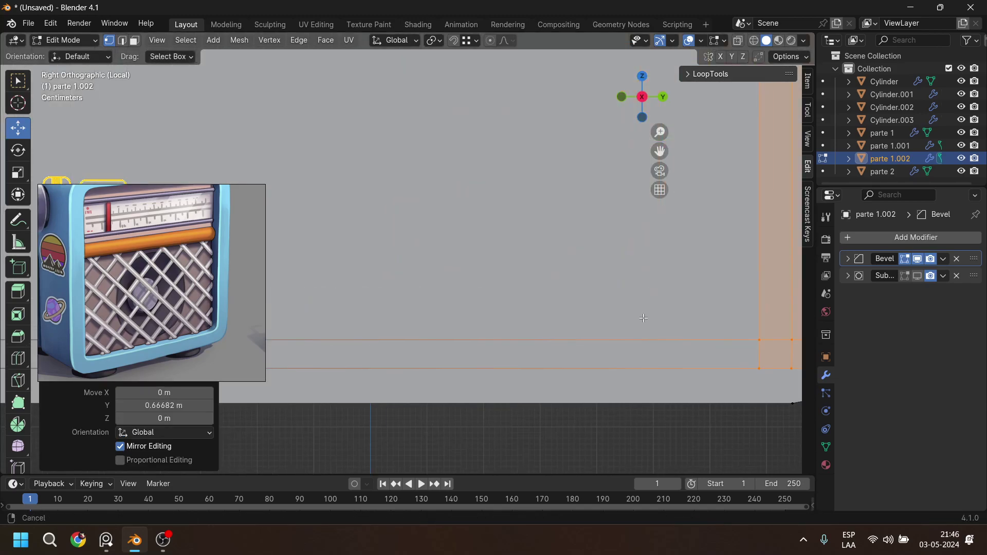
middle_click_drag(658, 329, 362, 258, "shift")
left_click(482, 302)
left_click(519, 334, "shift")
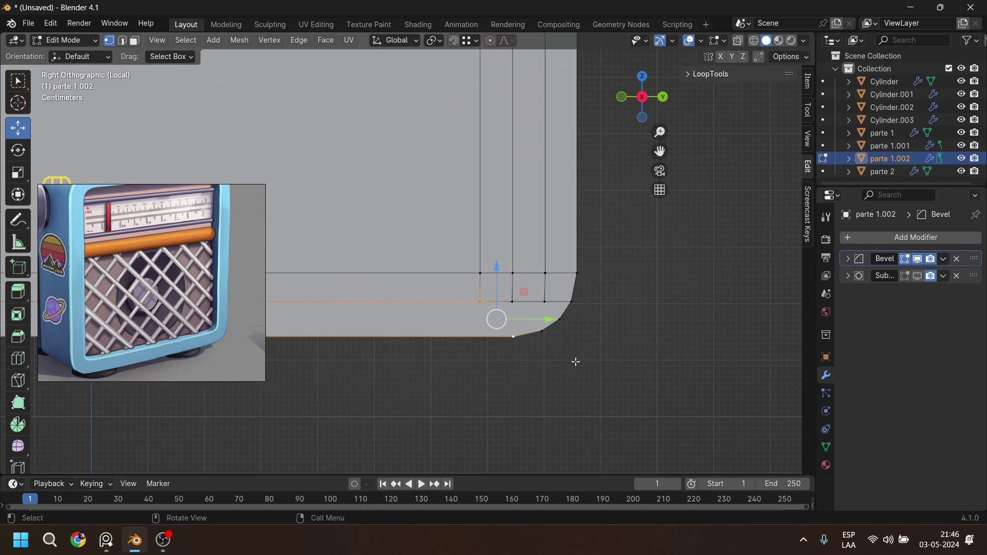
key("j")
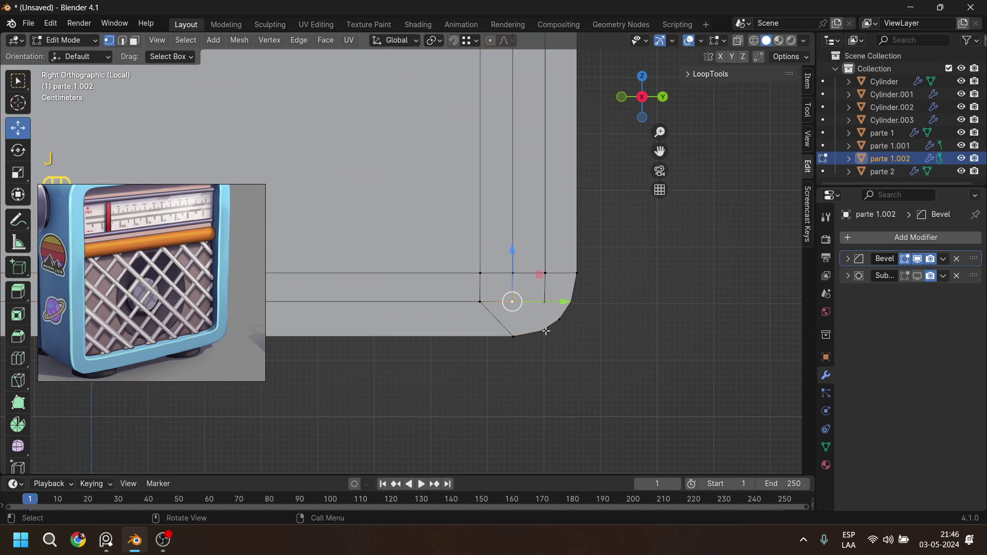
left_click(546, 335)
left_click(524, 313, "shift")
key("j")
left_click(542, 300)
left_click(563, 322, "shift")
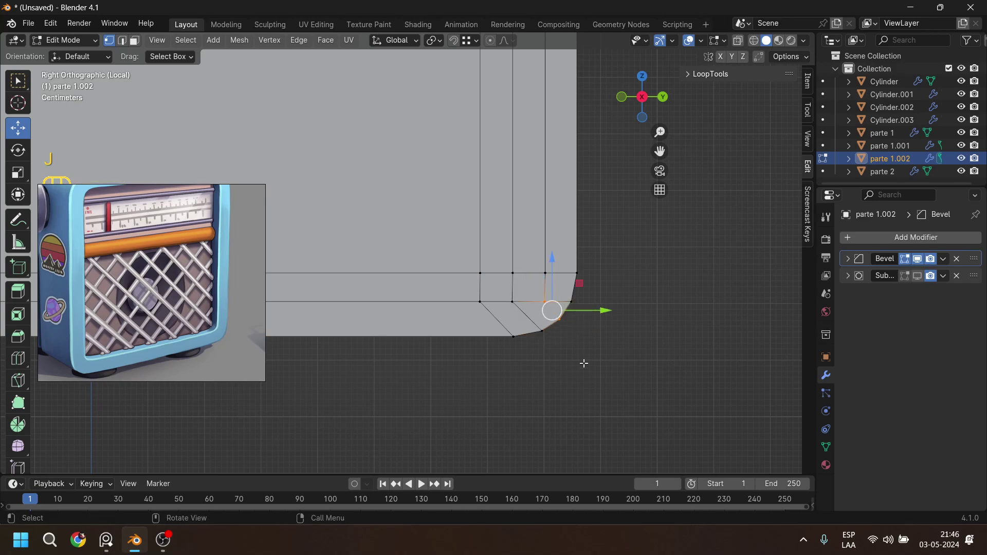
key("j")
Add 12 evenly spaced vertical loop cuts across the wide central area of the panel.
scroll(584, 363, "down", 5)
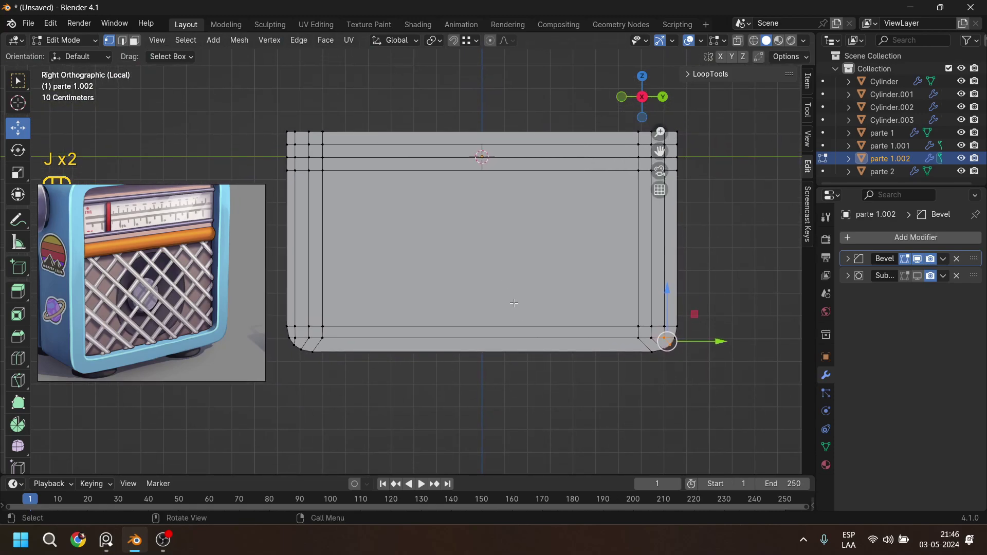
key("r")
right_click(519, 252)
key("ctrl+r")
scroll(486, 145, "up", 5)
scroll(486, 145, "up", 5)
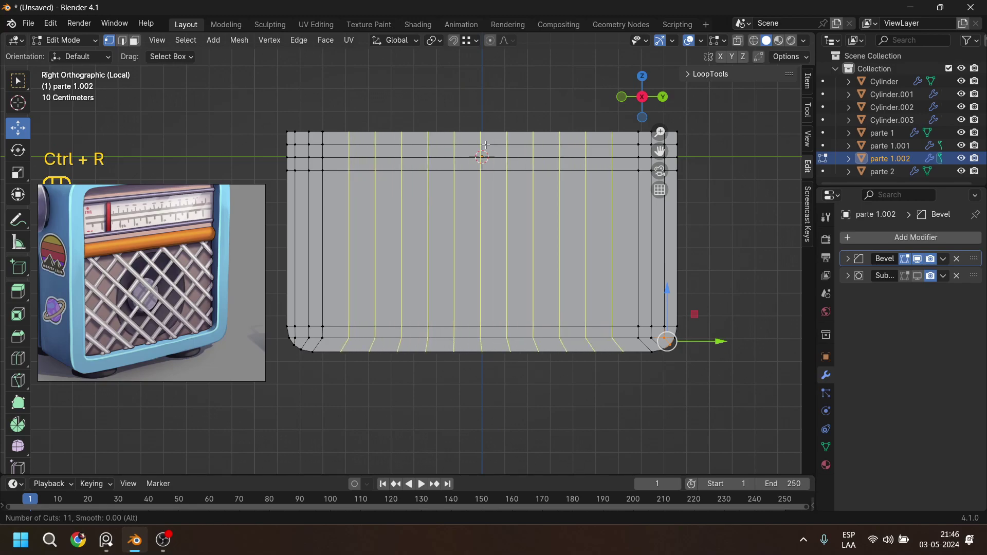
scroll(485, 146, "up", 1)
left_click(486, 146)
right_click(486, 146)
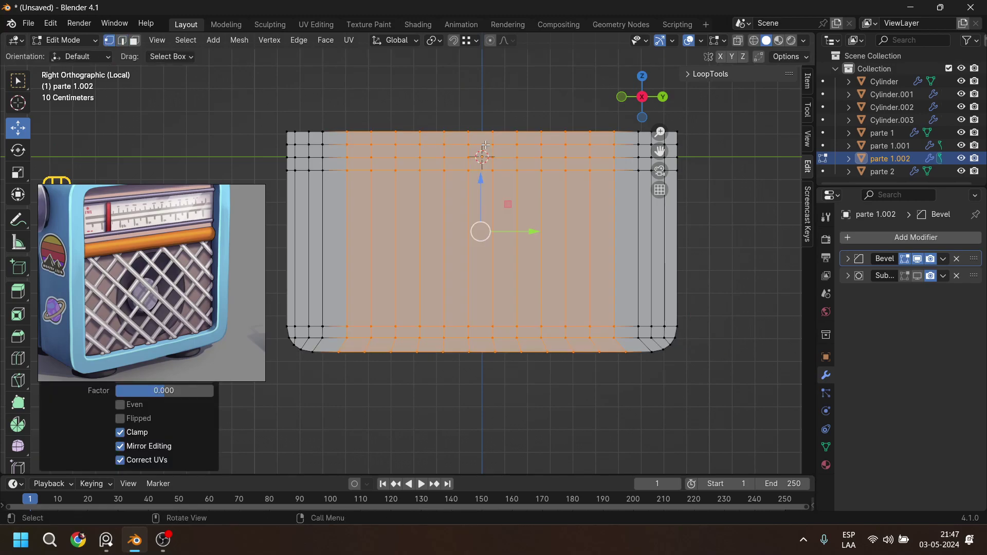
Add seven evenly spaced horizontal loop cuts across the tall middle section of the panel.
key("ctrl+r")
scroll(463, 223, "up", 6)
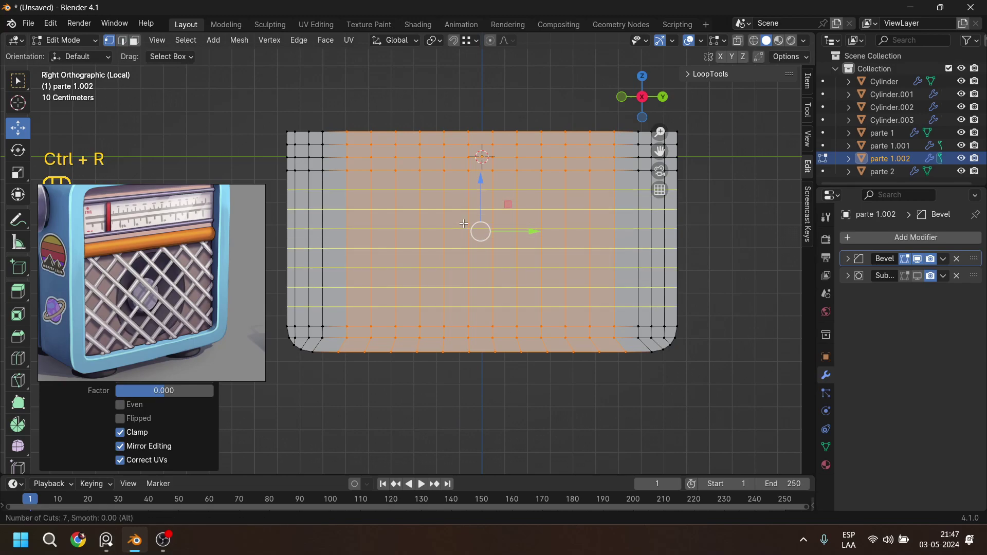
left_click(463, 224)
right_click(463, 224)
Add one vertical loop cut in the middle column, slid to a factor of about -0.217, in the right orthographic view.
middle_click_drag(463, 224, 481, 289)
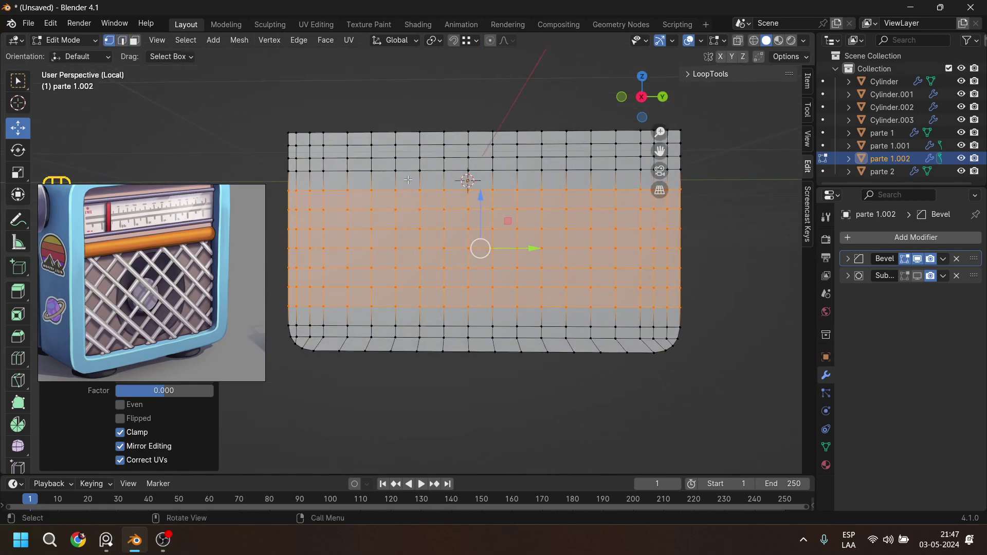
key("KP_1")
key("KP_3")
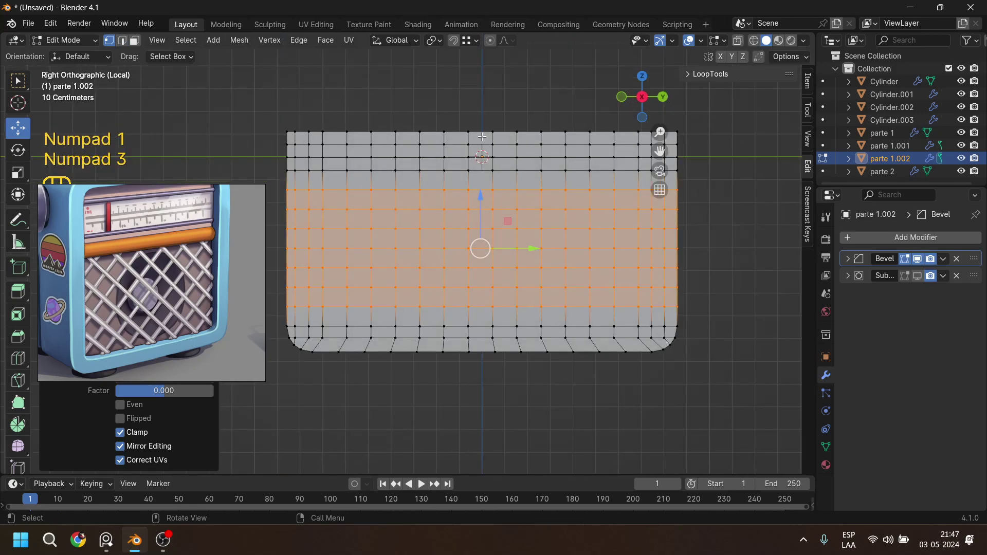
key("ctrl+r")
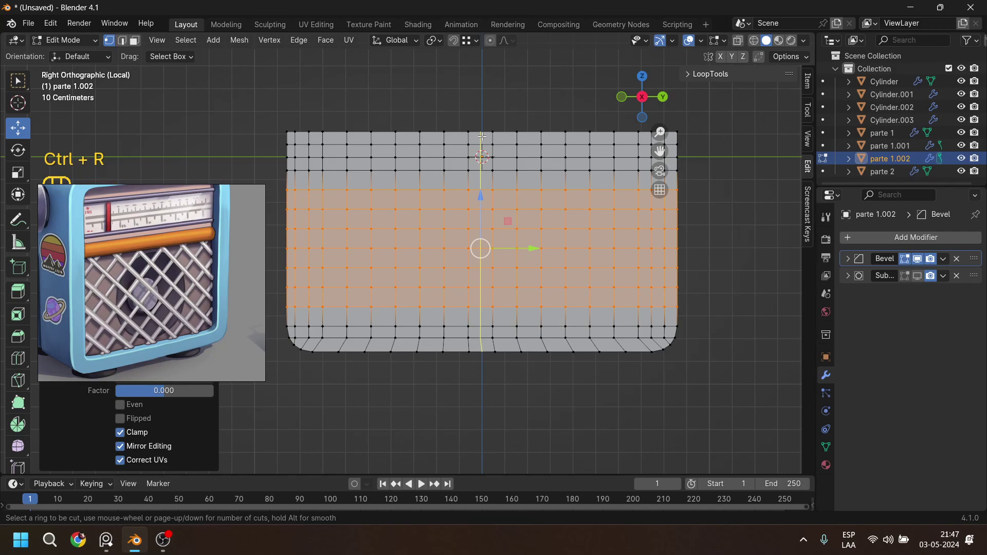
left_click(482, 136)
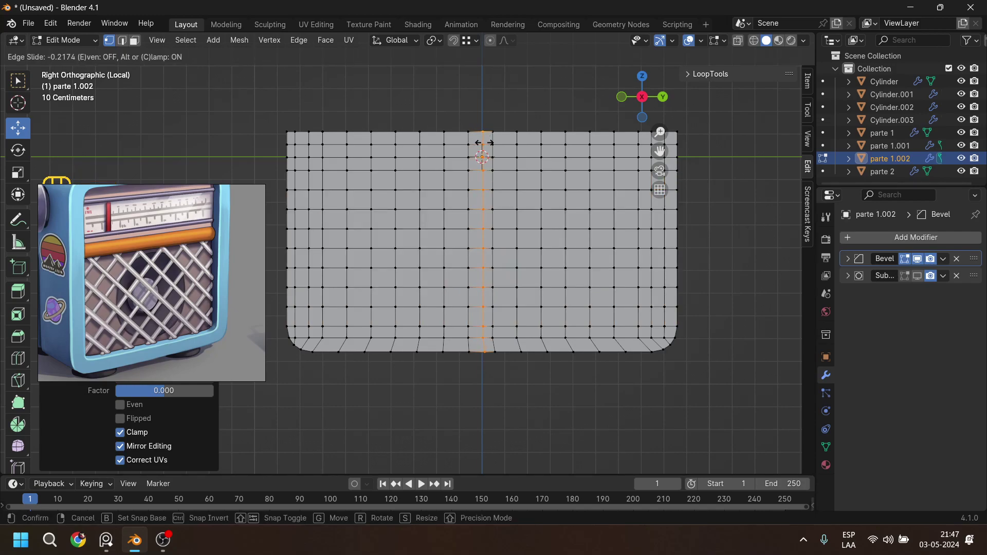
left_click(489, 142)
Flatten the middle loop by scaling it to 0 along Y and move it about -0.0068 m along Y onto the centre line.
key("s")
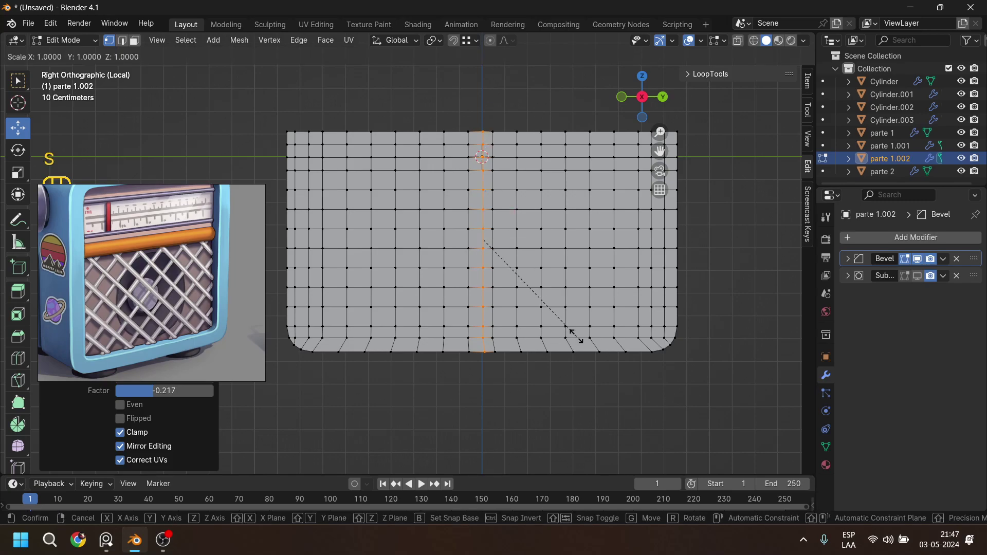
key("y")
key("KP_0")
key("KP_Enter")
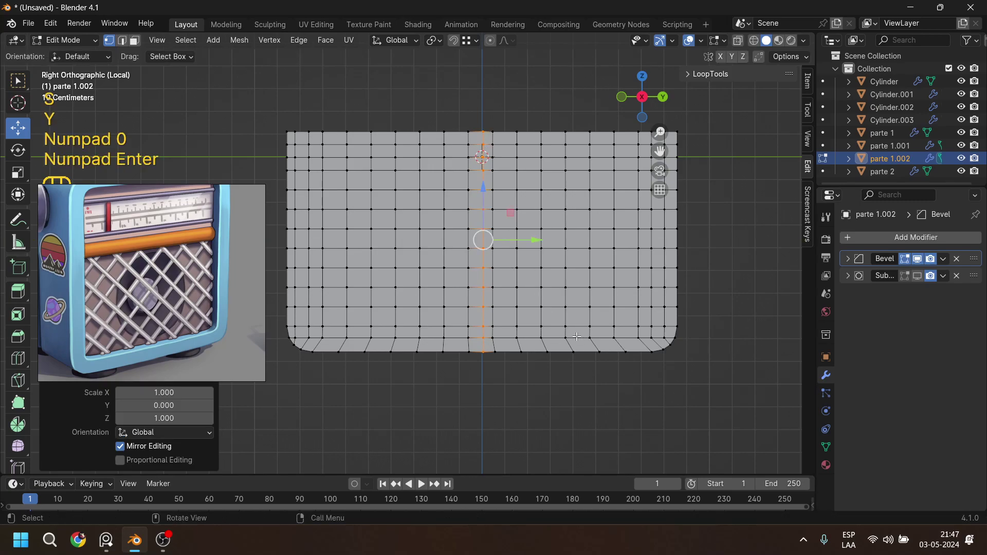
left_click_drag(531, 241, 529, 240)
Delete the vertices of the panel's +Y half, keeping the centre loop as the open edge.
scroll(596, 320, "down", 1)
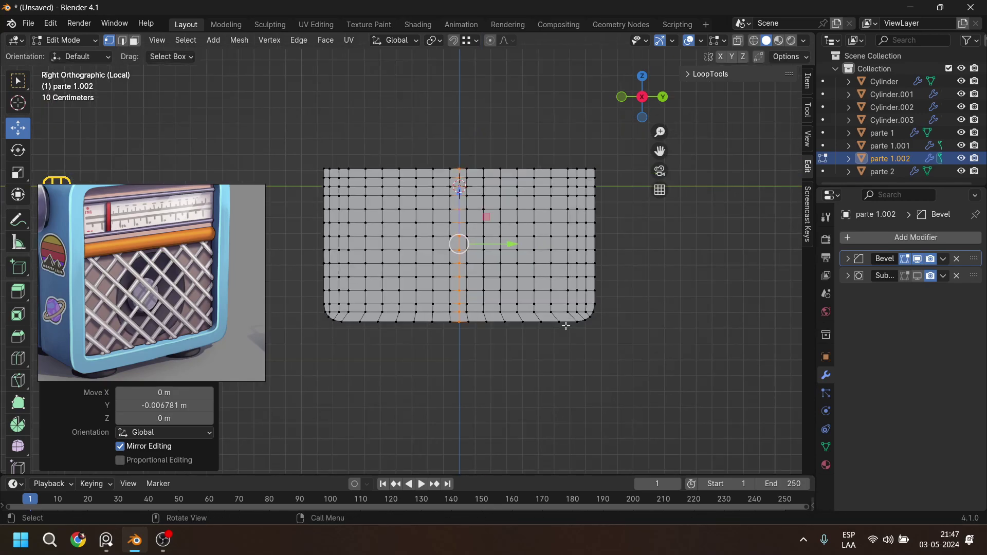
scroll(564, 322, "down", 2)
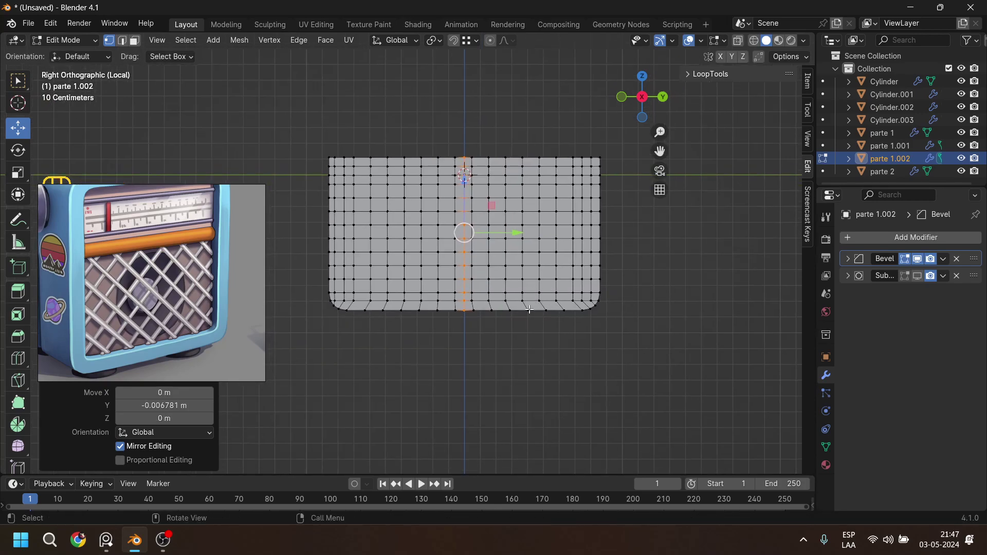
left_click_drag(621, 128, 469, 369)
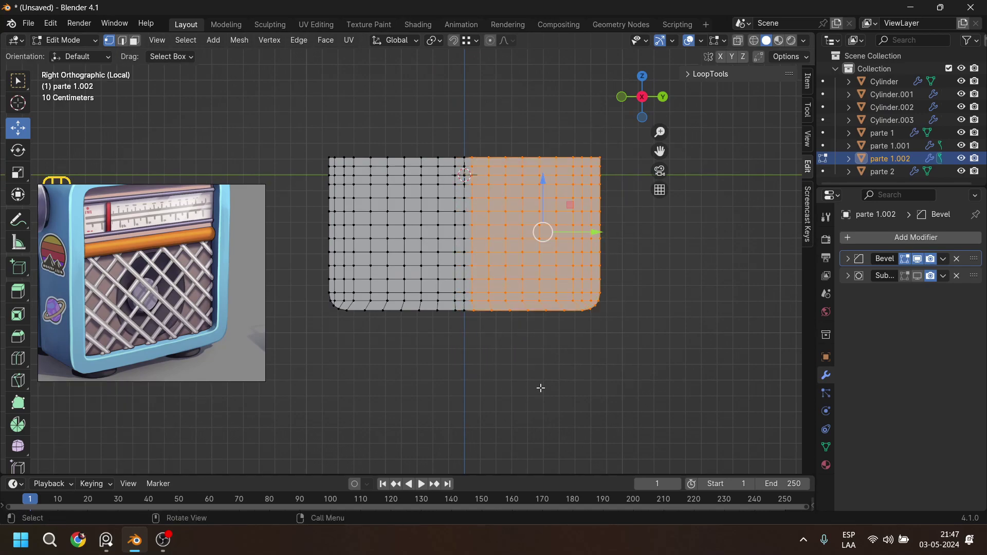
key("x")
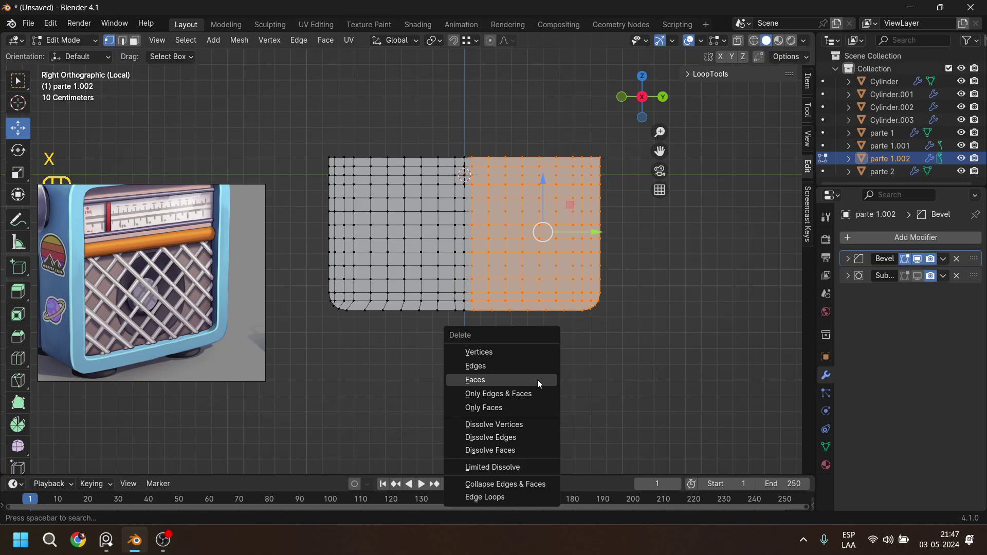
left_click(539, 353)
scroll(539, 353, "up", 1)
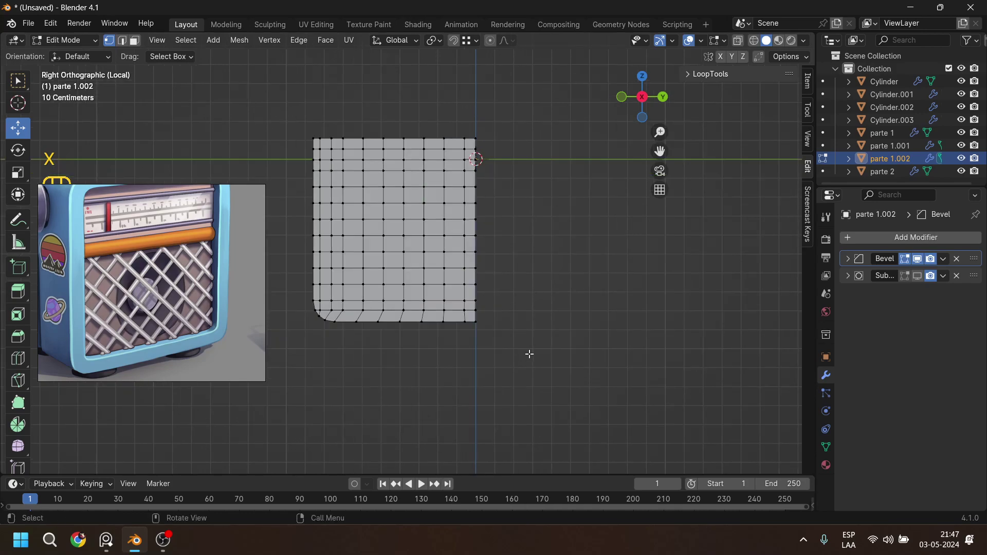
Add a Mirror modifier to the half panel on the Y axis only with Clipping enabled, and apply it in Object Mode.
left_click(853, 240)
mouse_move(855, 241)
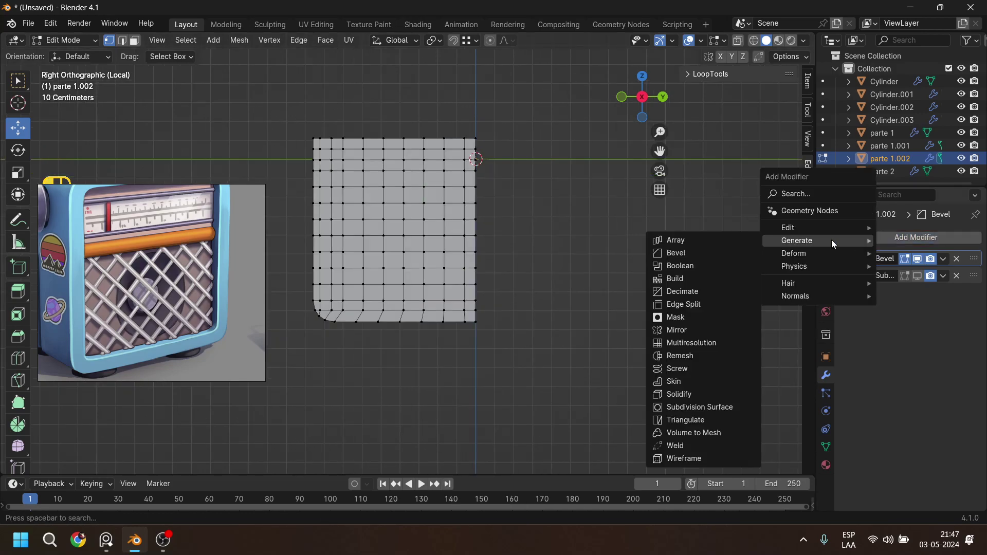
left_click(723, 329)
left_click(935, 312)
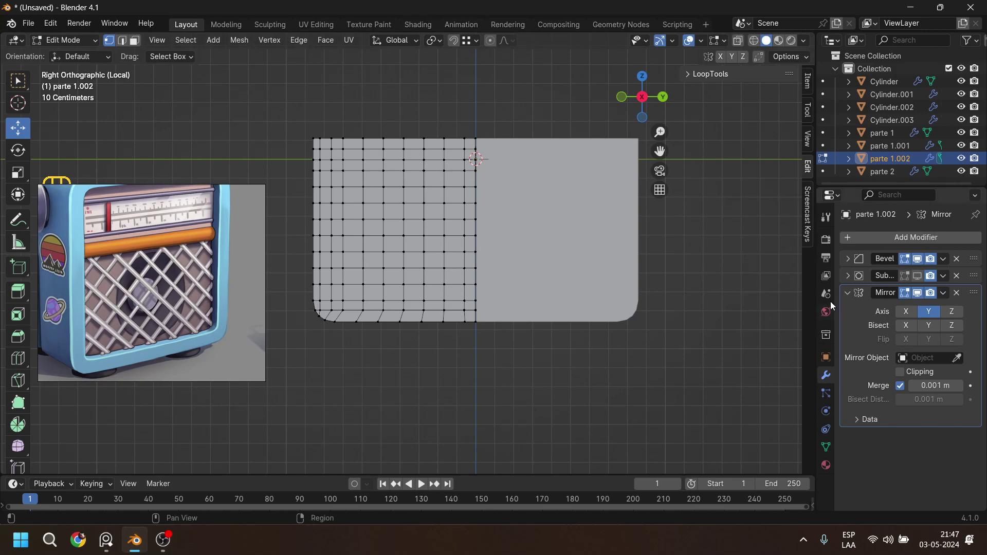
key("Tab")
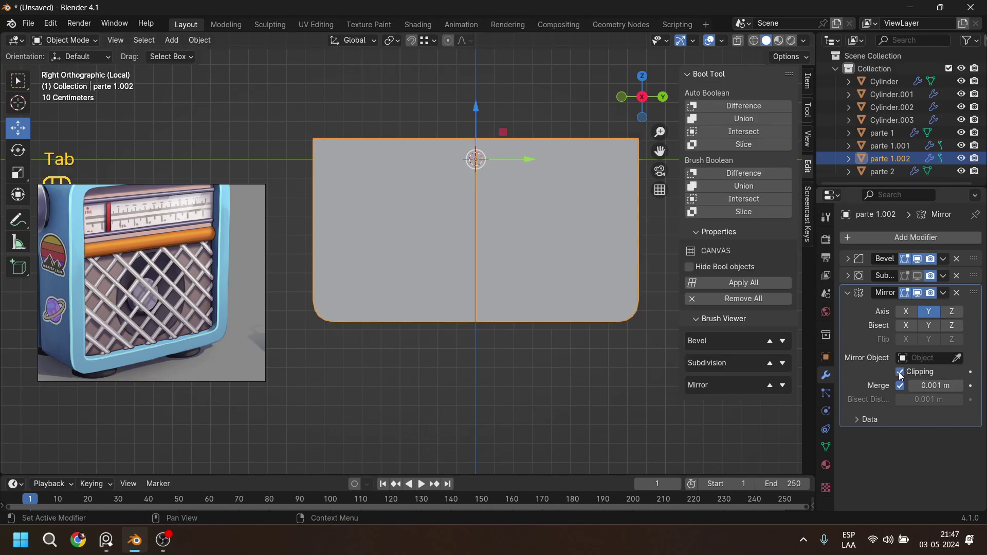
left_click(944, 293)
left_click(899, 304)
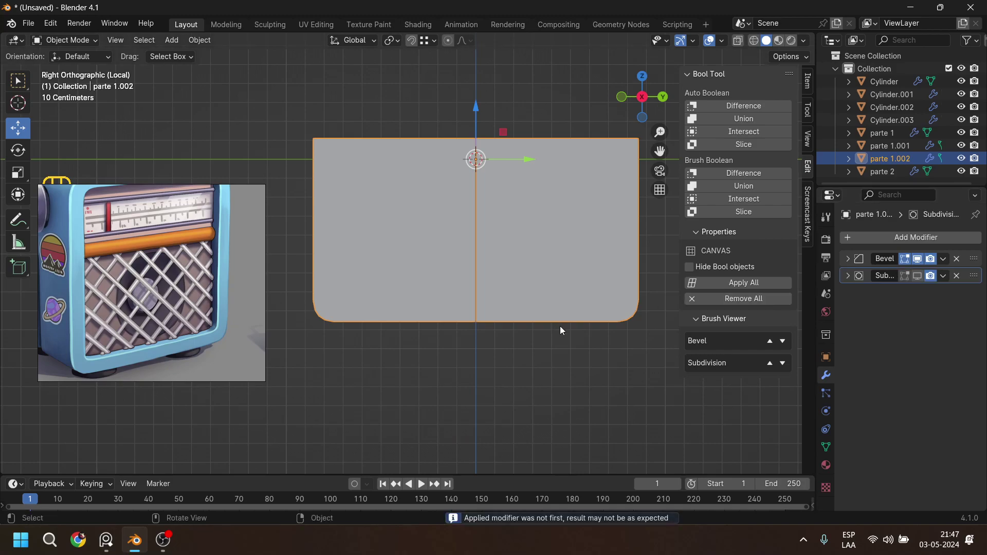
Merge all vertices of the mirrored panel by distance in Edit Mode.
key("Tab")
middle_click_drag(573, 360, 572, 359)
scroll(572, 359, "up", 3)
scroll(565, 326, "down", 3)
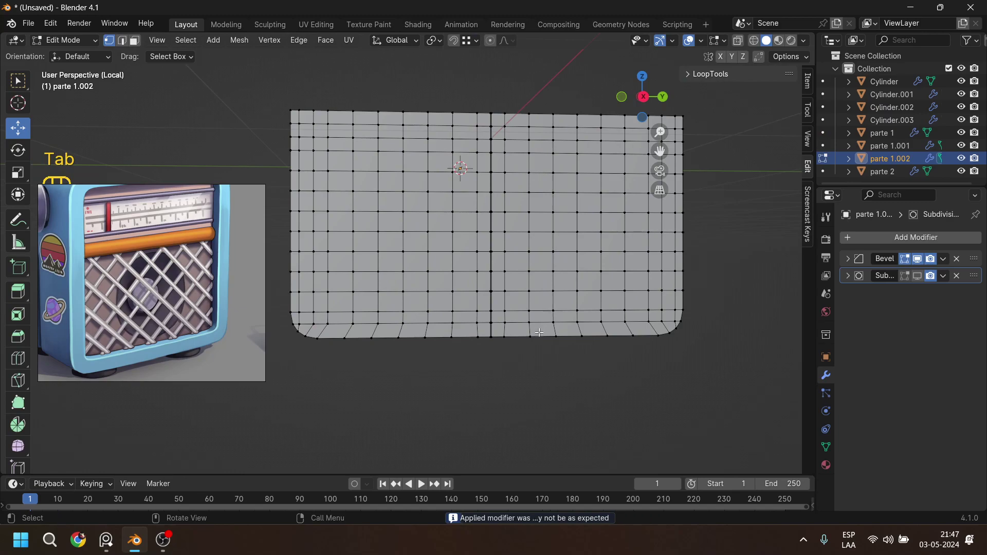
key("a")
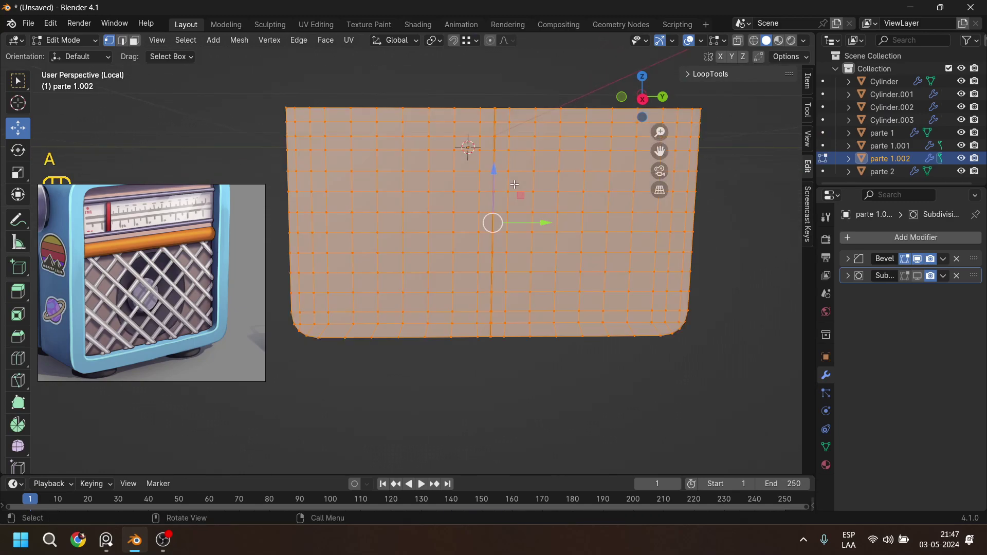
key("m")
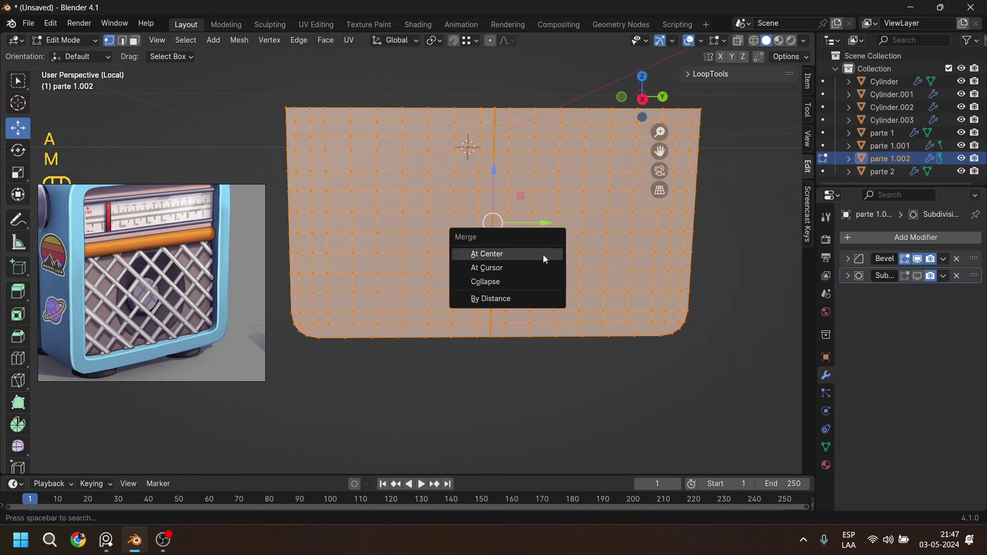
left_click(538, 298)
middle_click_drag(537, 296, 566, 315)
Undo the merge, the applied mirror, the deletion of the half panel and the edits before it.
key("ctrl+z")
key("ctrl+z")
key("ctrl+z")
key("ctrl+z")
key("ctrl+z")
key("ctrl+z")
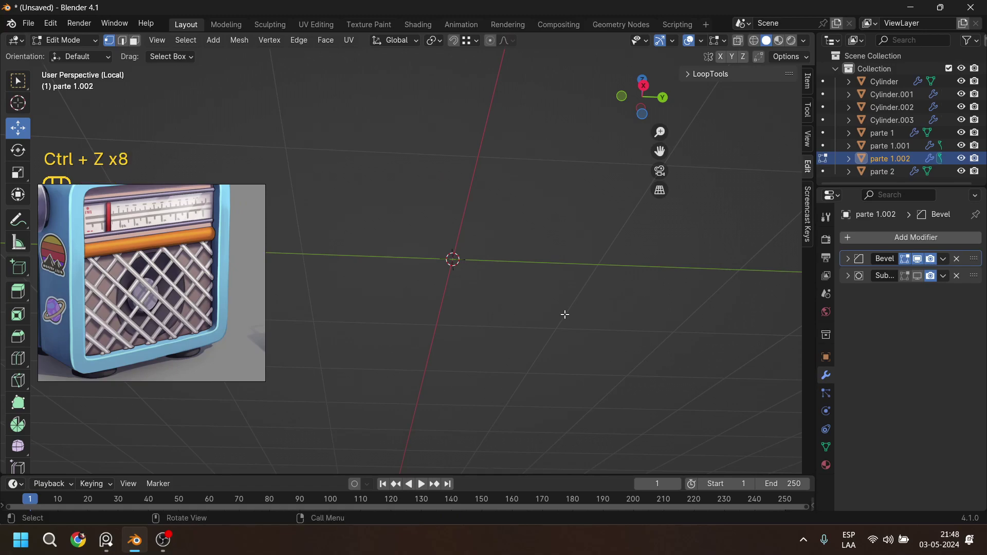
key("Tab")
middle_click_drag(565, 314, 455, 276)
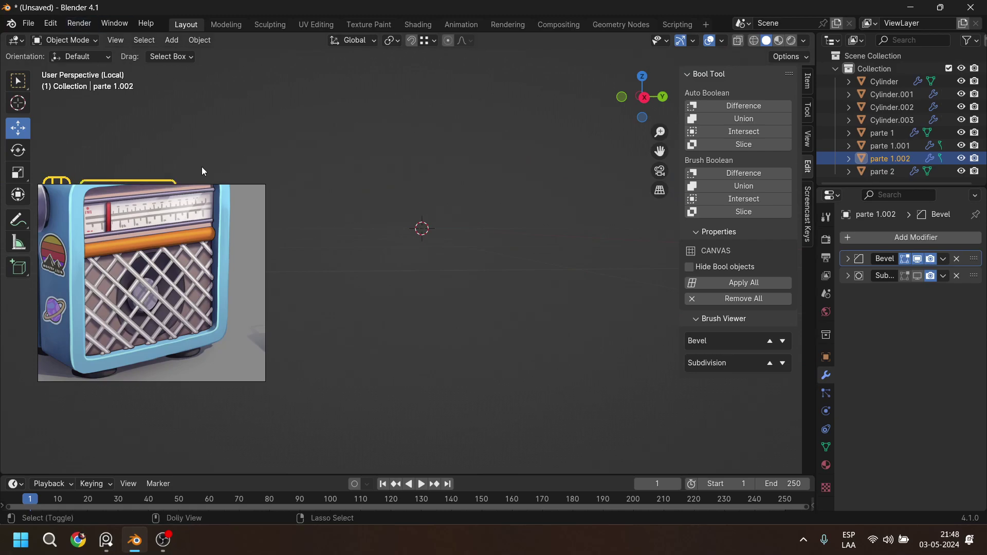
Redo the panel edits up to the selection of its +Y half, leave local view and return to Edit Mode.
key("ctrl+shift+z")
key("ctrl+shift+z")
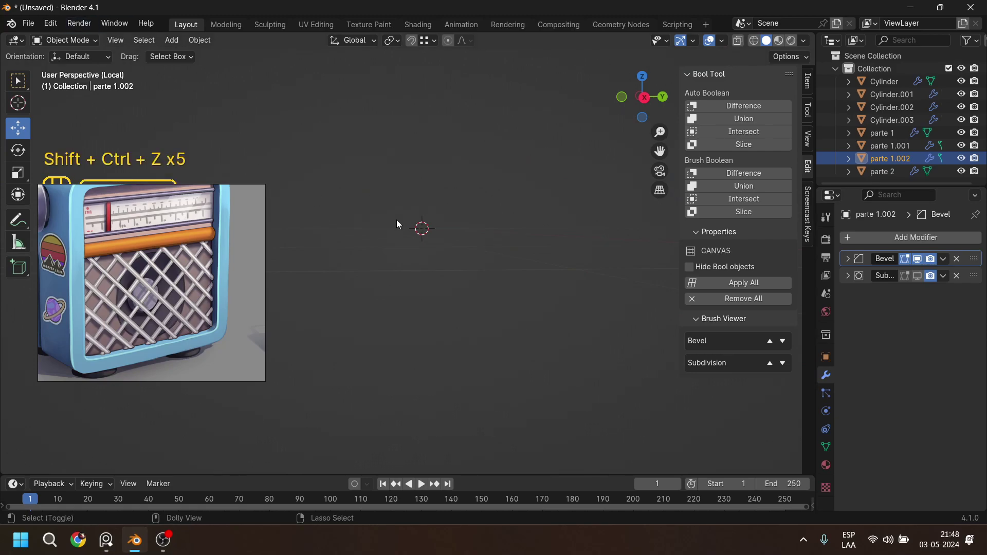
key("ctrl+shift+z")
middle_click_drag(405, 222, 341, 159)
key("ctrl+shift+z")
key("ctrl+shift+z")
key("Tab")
key("Tab")
key("KP_Divide")
key("Tab")
middle_click_drag(376, 199, 408, 275)
scroll(379, 218, "up", 2)
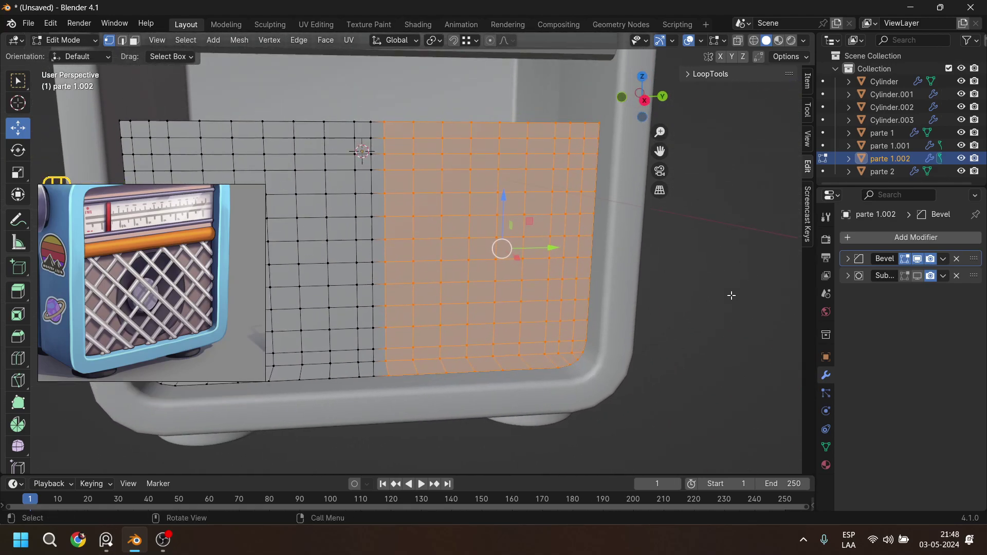
Delete the vertices of the panel's +Y half, leaving the other half with the centre loop as its edge.
key("x")
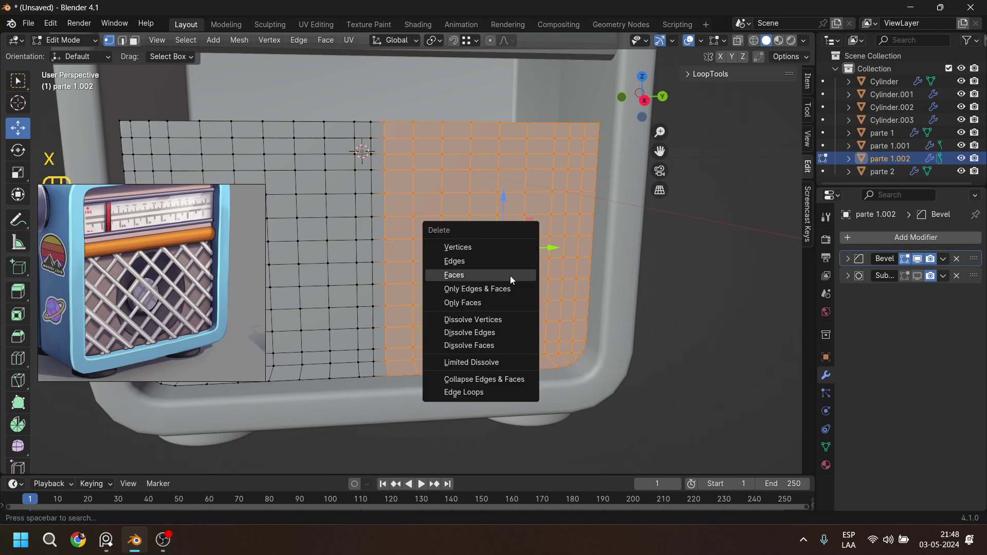
left_click(514, 249)
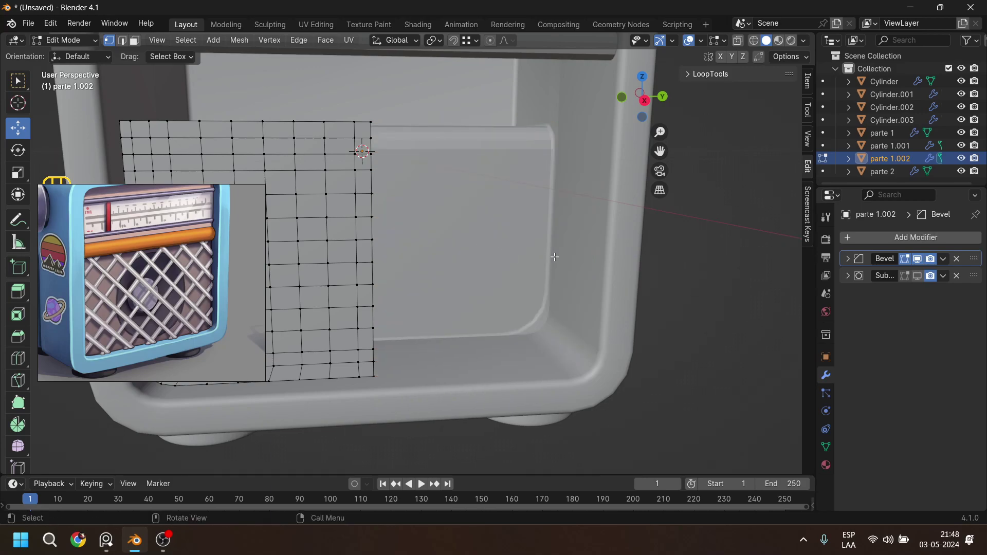
middle_click_drag(475, 248, 583, 262, "shift")
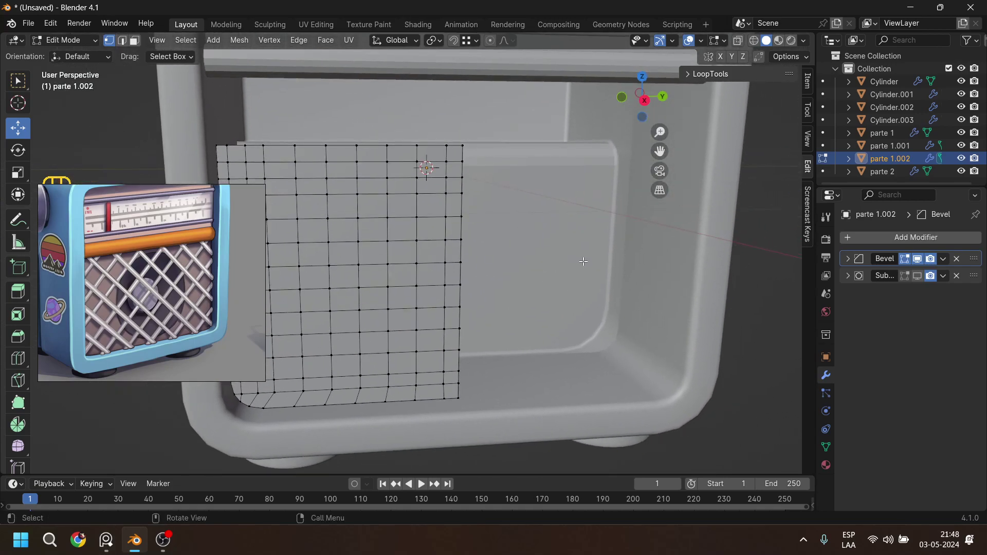
Add a Mirror modifier to the half panel on the Y axis only, with Clipping enabled.
left_click(877, 238)
mouse_move(877, 239)
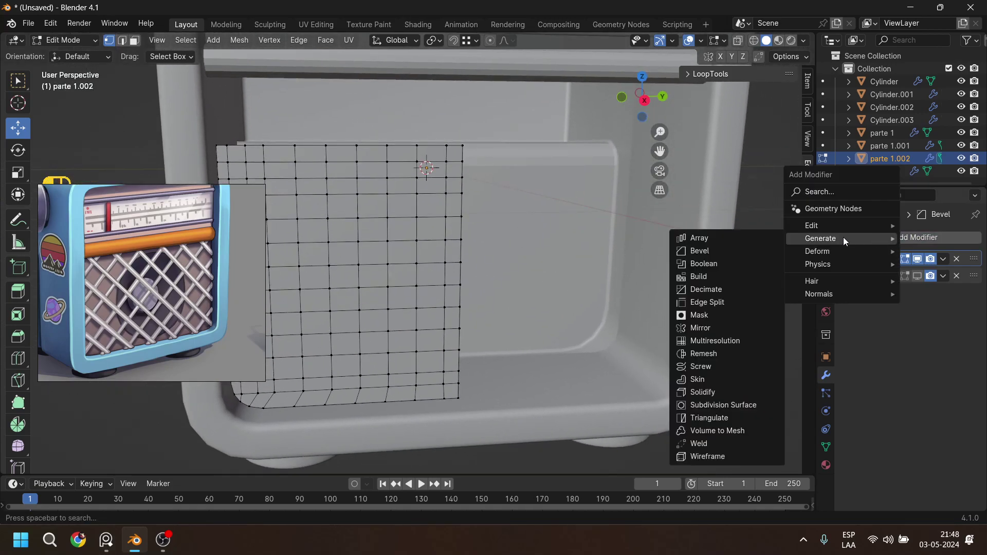
left_click(718, 327)
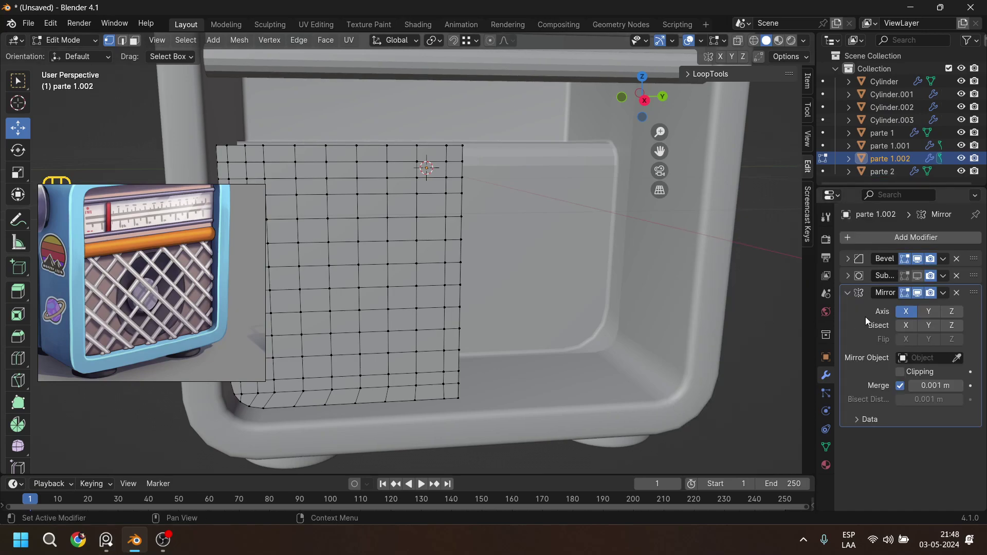
left_click(930, 312)
left_click(905, 311)
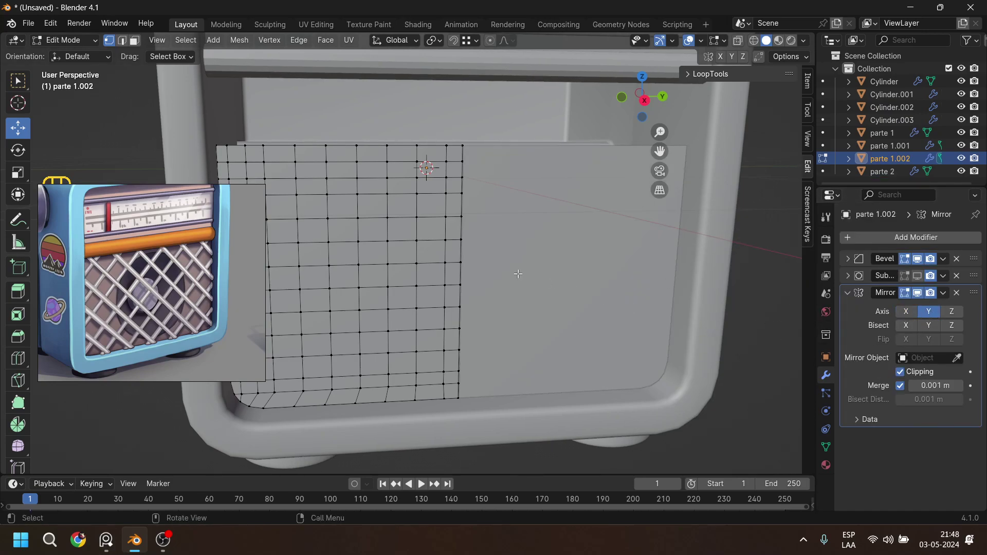
Isolate the panel in the right orthographic view and try to move its centre-line vertices along Y against the mirror clipping.
key("Tab")
key("Tab")
key("KP_1")
key("KP_3")
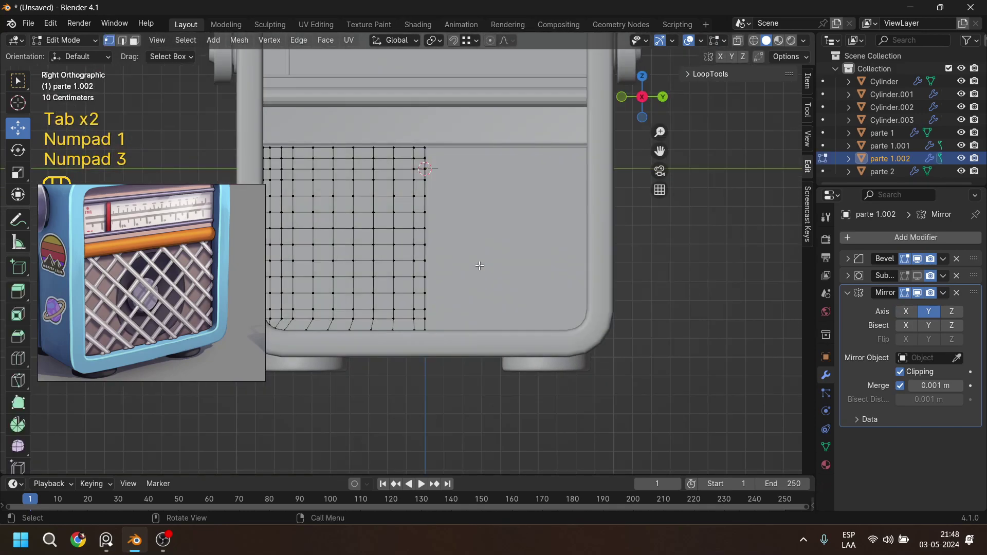
key("KP_Divide")
left_click_drag(542, 77, 575, 443)
left_click_drag(590, 251, 681, 252)
middle_click_drag(677, 287, 571, 257, "shift")
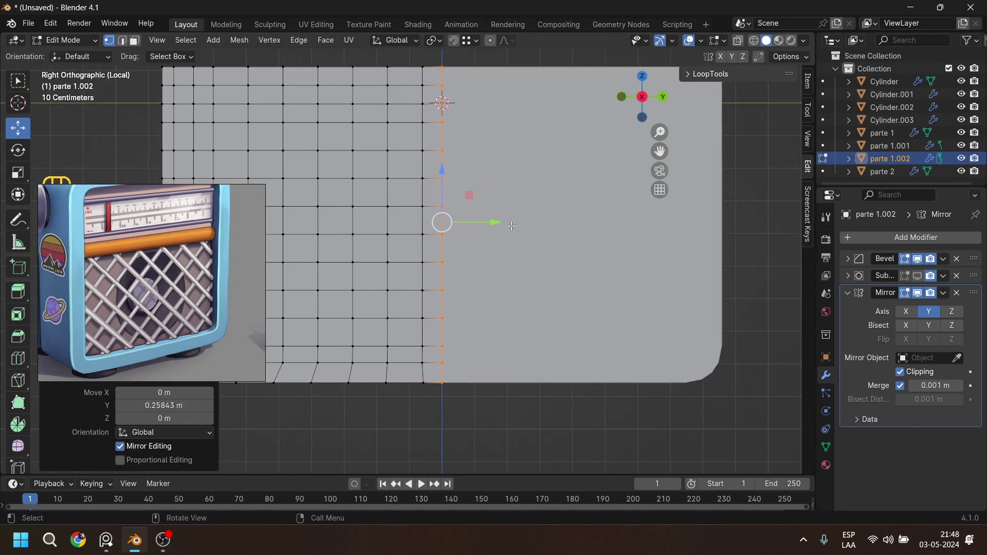
left_click_drag(493, 222, 529, 222)
Apply the Mirror modifier in Object Mode and return to editing the full panel mesh.
key("Tab")
key("Tab")
left_click(944, 293)
left_click(912, 308)
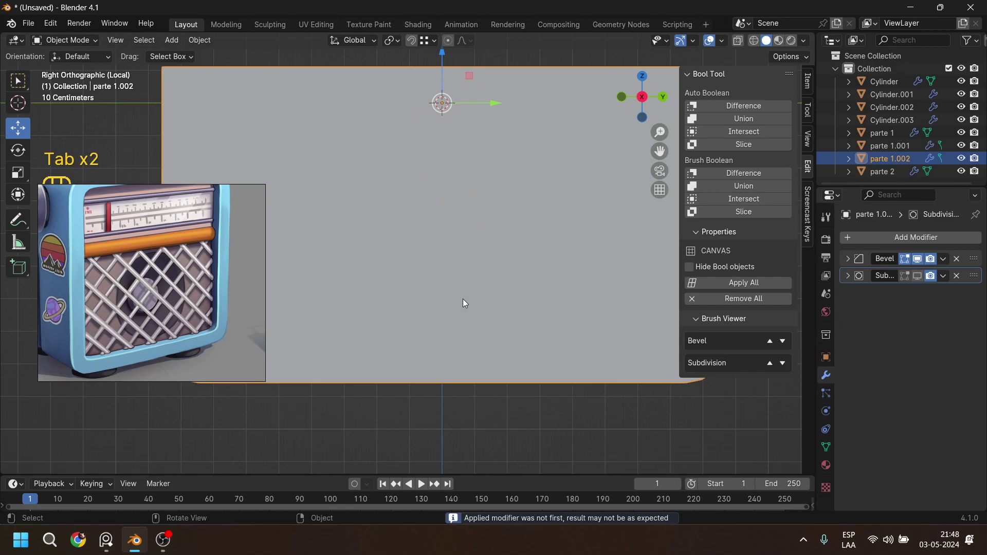
key("Tab")
middle_click_drag(457, 311, 501, 318, "shift")
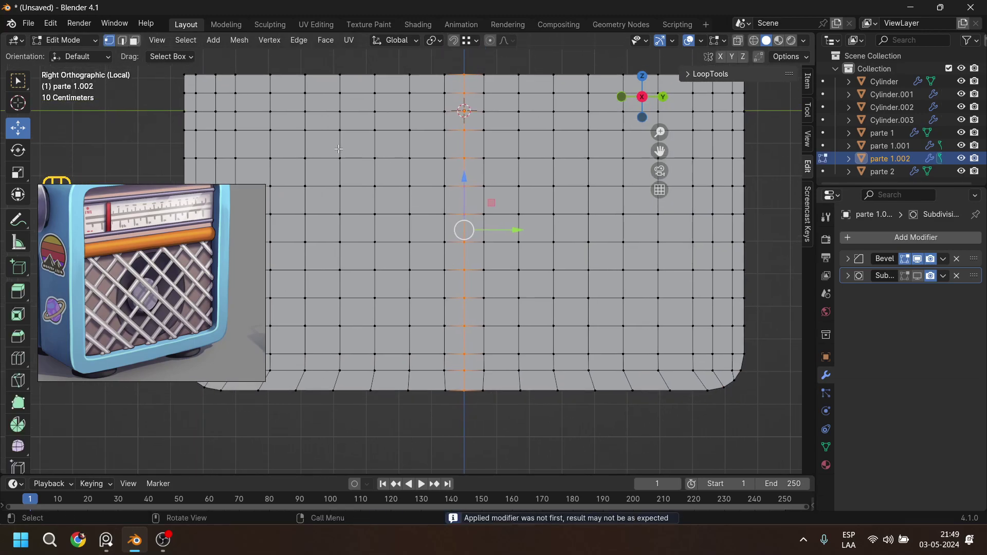
left_click_drag(332, 150, 630, 338)
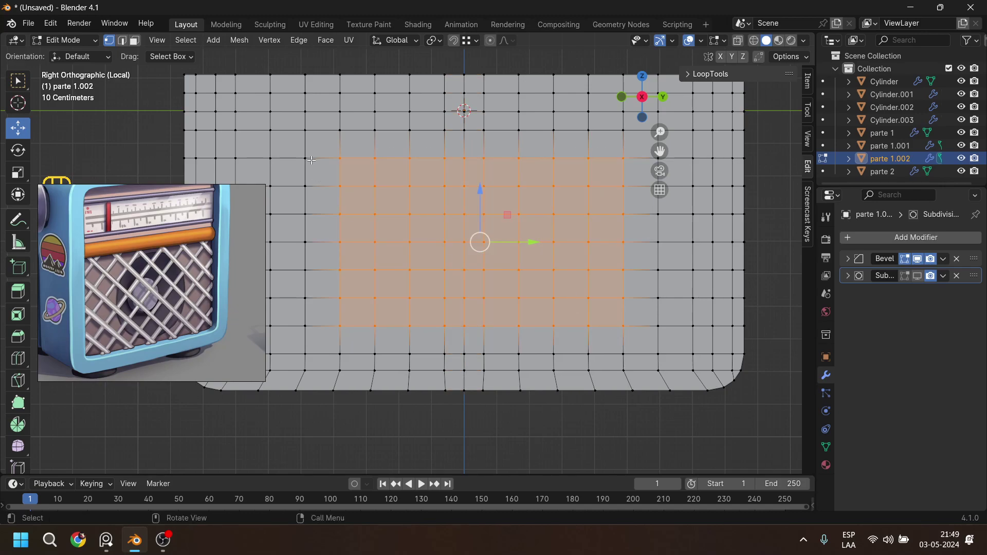
left_click_drag(296, 150, 328, 339, "shift")
middle_click_drag(413, 324, 297, 159)
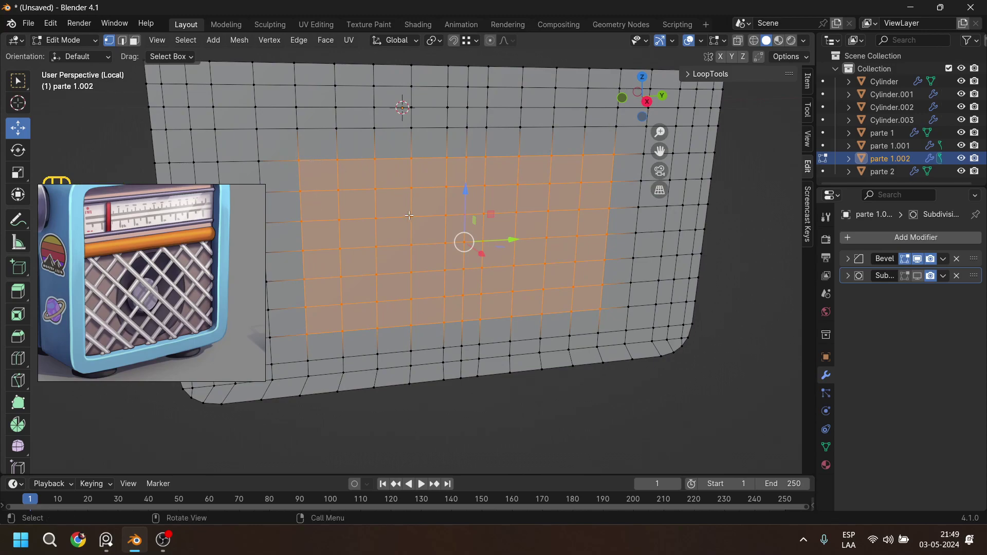
middle_click_drag(409, 215, 352, 150)
Select a block of grid faces six columns wide and seven rows tall, centred on the panel's middle loop.
left_click_drag(364, 121, 559, 322)
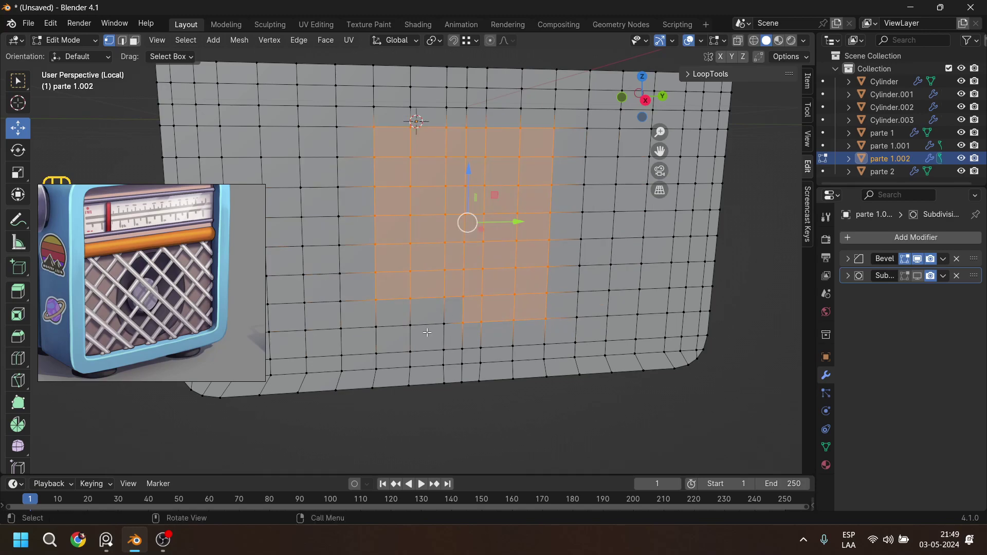
middle_click_drag(423, 332, 378, 330)
left_click_drag(381, 333, 453, 316, "shift")
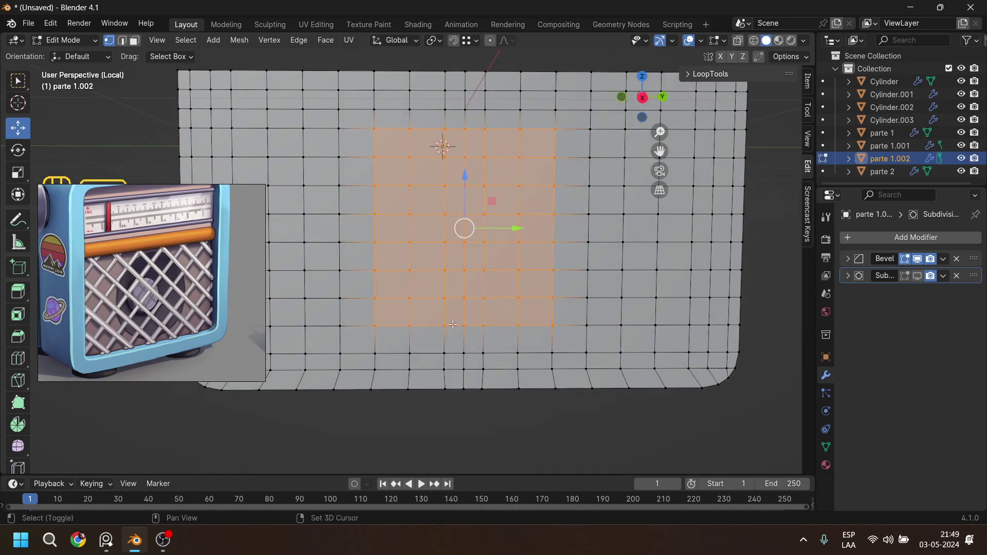
Try to shape the selected six-by-seven block into a circle with LoopTools Circle.
right_click(494, 112)
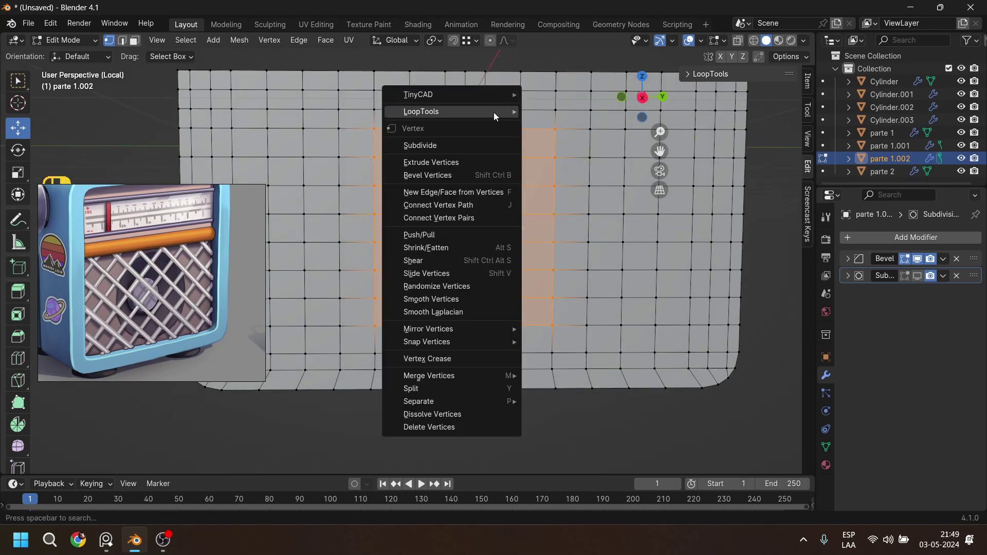
mouse_move(493, 112)
left_click(563, 125)
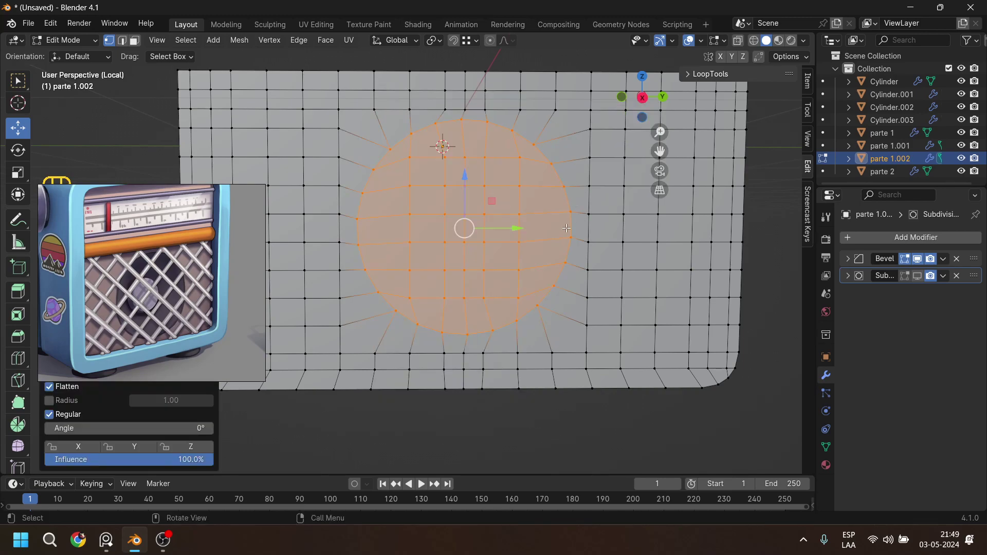
middle_click_drag(506, 323, 535, 304)
key("ctrl+z")
Grow the central selection by one ring of faces and shape it into a circle with LoopTools Circle.
key("ctrl+KP_Add")
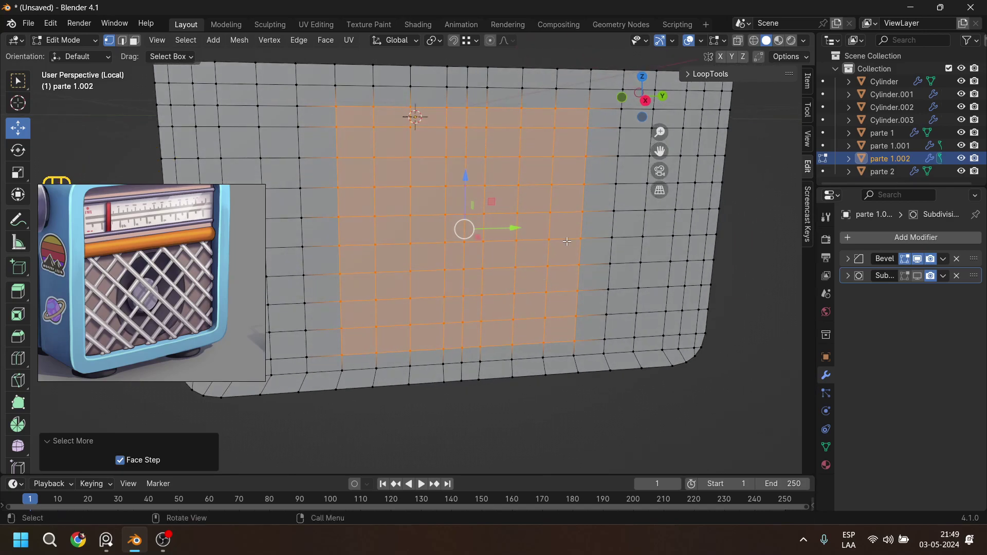
right_click(568, 245)
mouse_move(561, 189)
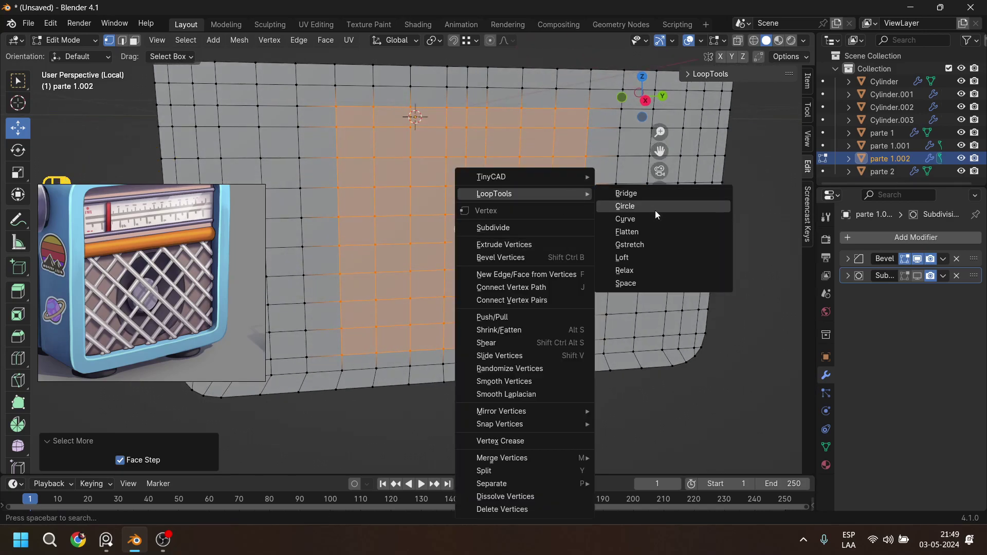
left_click(655, 211)
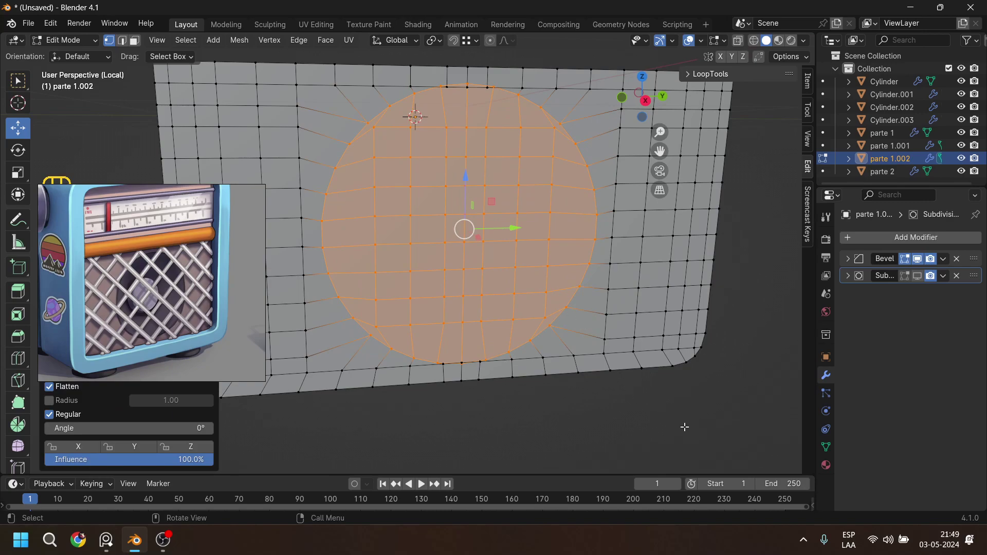
Scale the selected circle on the panel down to about 0.92.
key("s")
left_click(670, 407)
middle_click_drag(514, 332, 533, 369)
left_click_drag(503, 246, 497, 246)
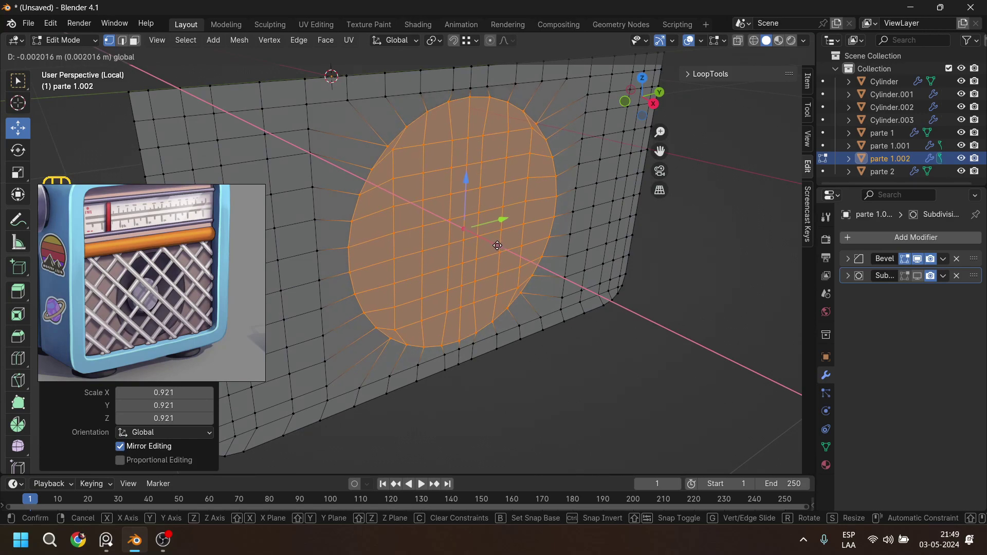
right_click(498, 246)
Extrude the circle about 0.143 m into the panel and scale the recessed end to about 0.68.
key("e")
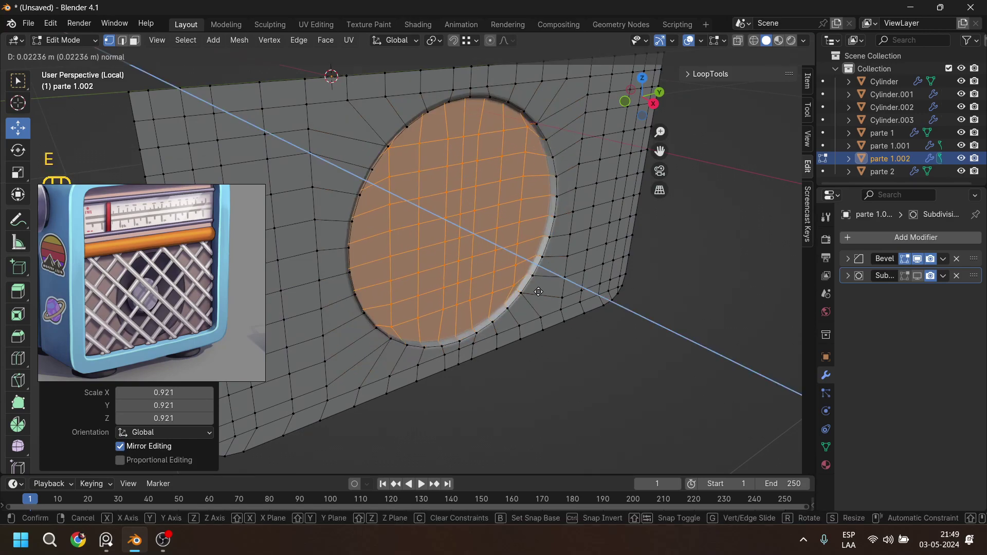
left_click(534, 292)
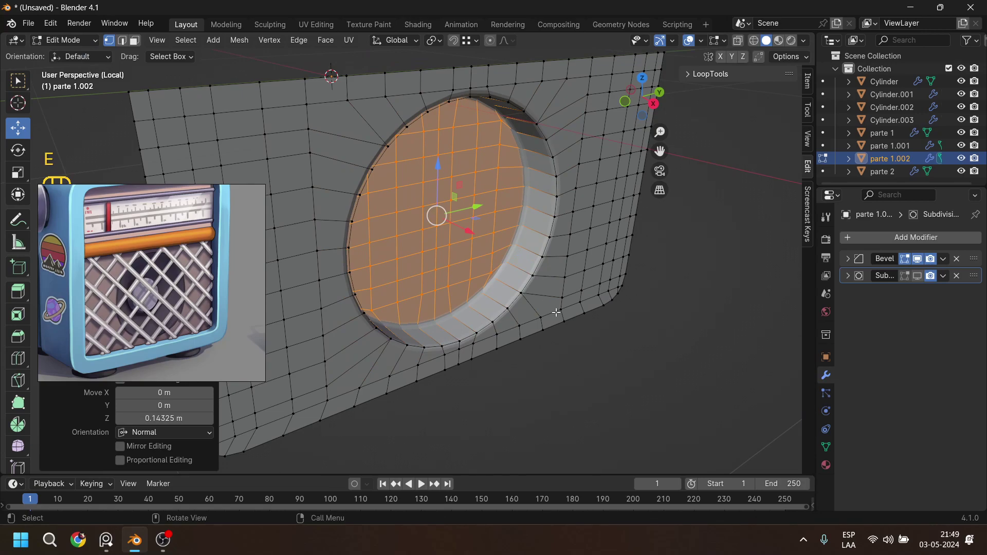
key("s")
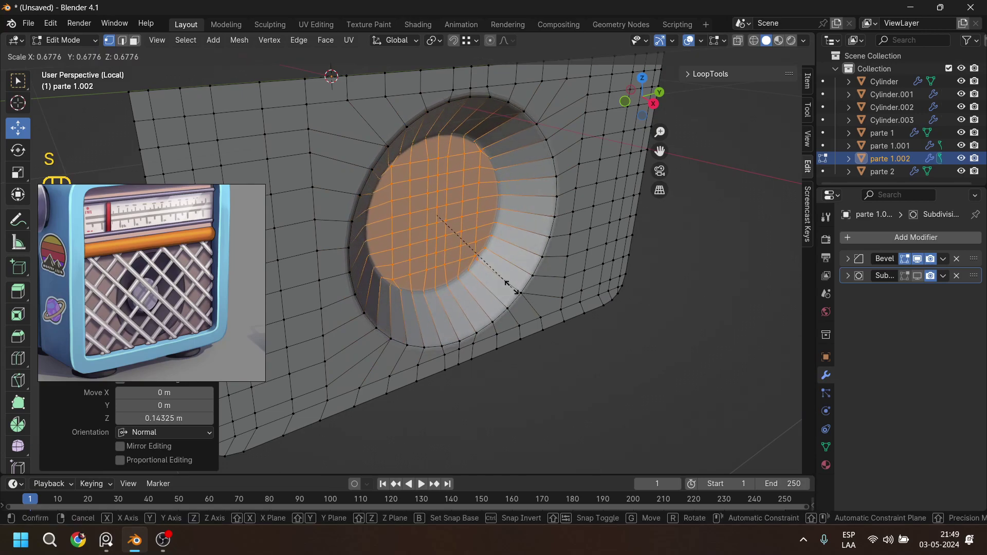
left_click(511, 286)
mouse_move(547, 321)
middle_mouse_down()
mouse_move(560, 329)
mouse_move(528, 319)
middle_mouse_up()
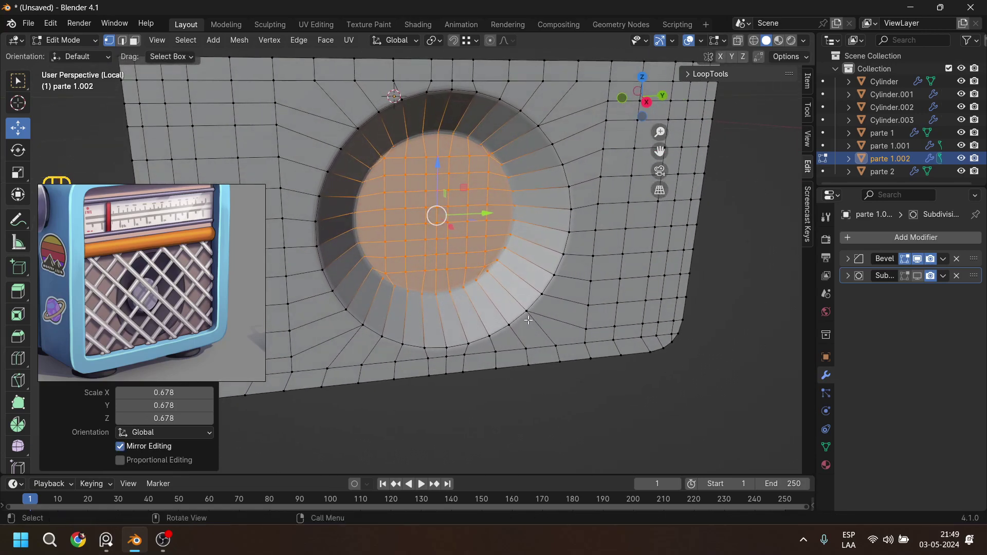
key("i")
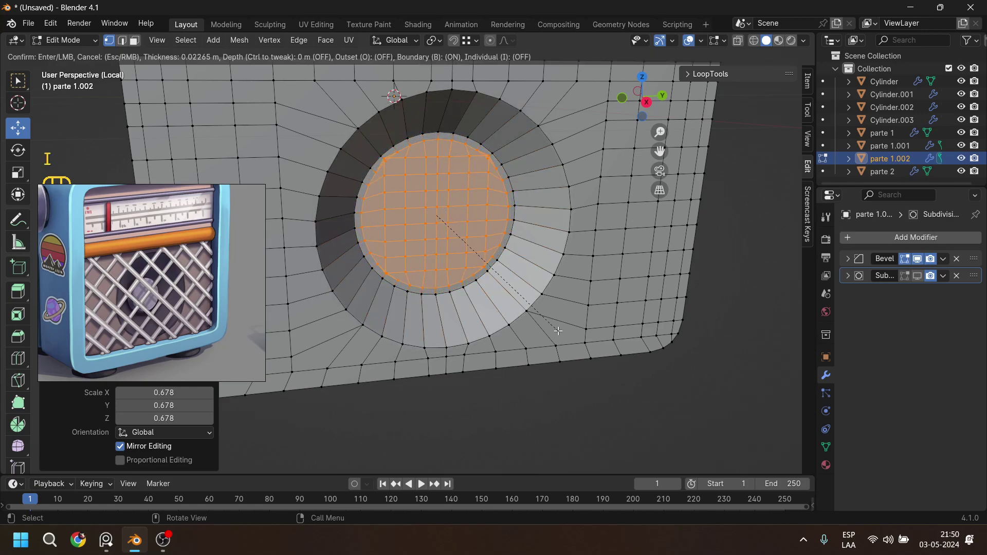
right_click(543, 331)
Extrude the recessed circle about 0.045 m deeper and scale it to about 0.87.
middle_click_drag(557, 352, 537, 344)
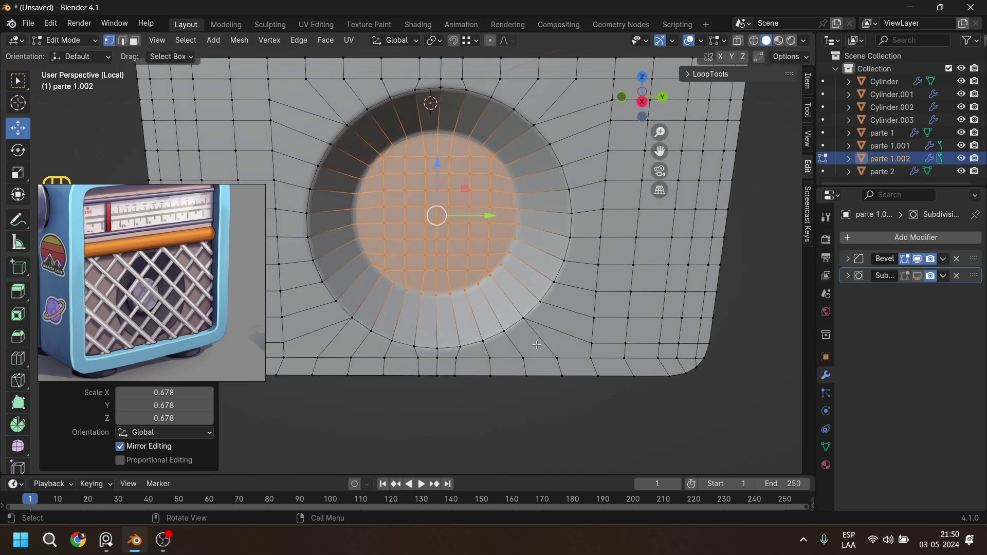
key("e")
left_click(599, 381)
middle_click_drag(584, 383, 550, 342)
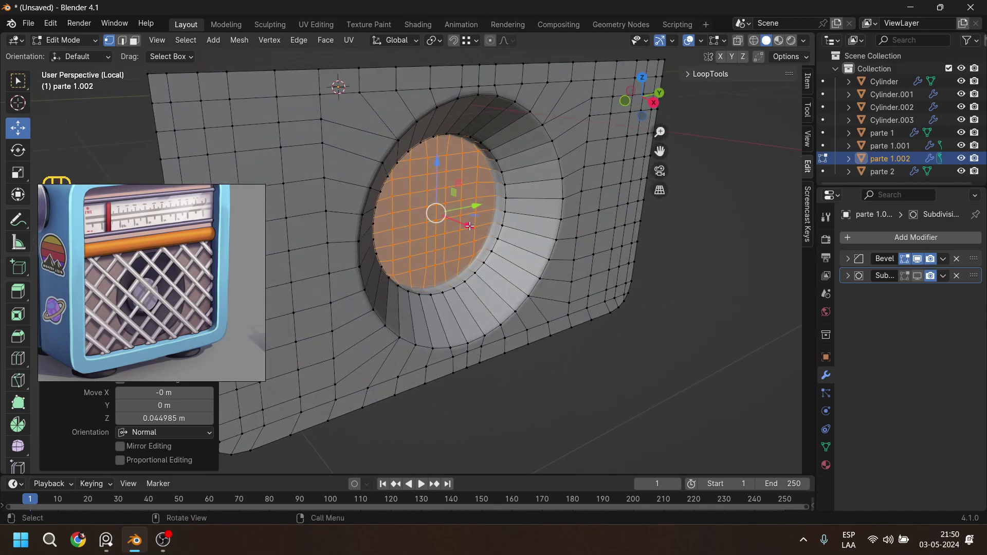
key("s")
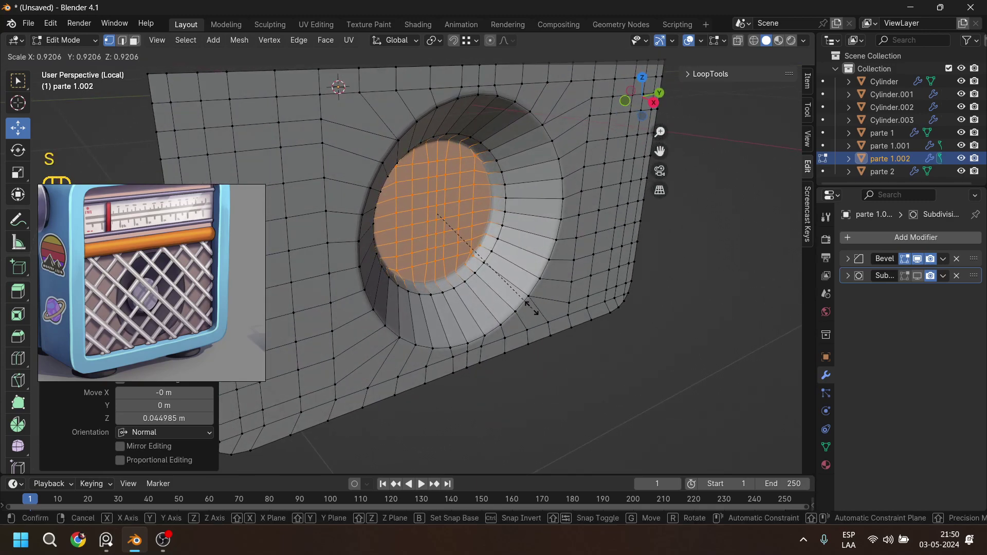
left_click(525, 298)
middle_click_drag(525, 298, 484, 245)
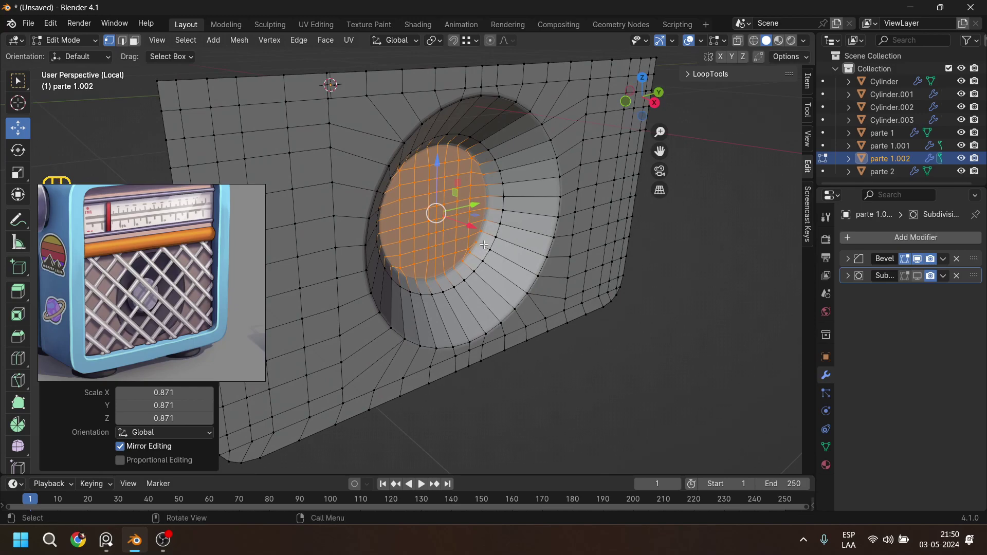
Move the inner circle about 0.067 m outward along X so it forms a raised lip.
key("g")
key("x")
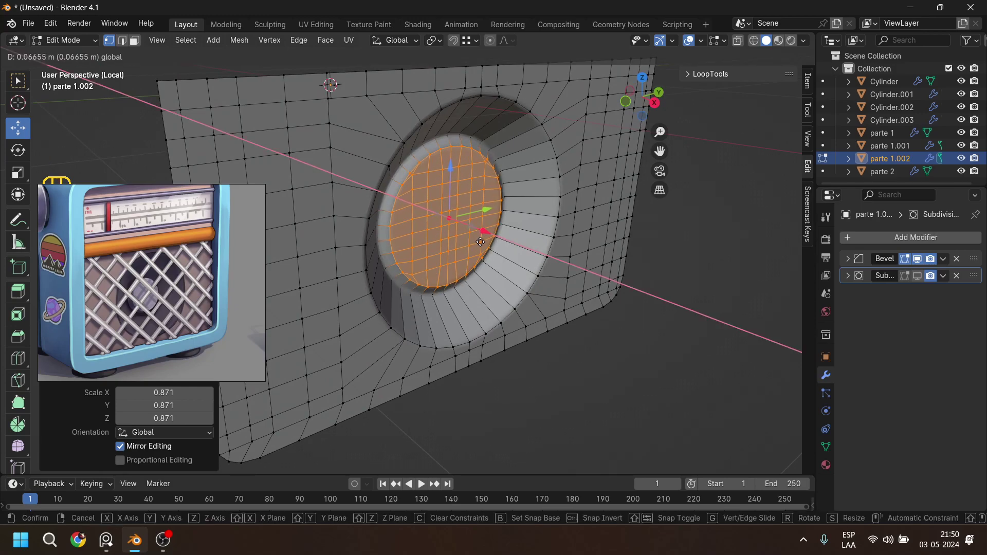
left_click(481, 241)
Extrude the inner circle about 0.096 m outward and scale it to about 0.85.
middle_click_drag(587, 316, 586, 359)
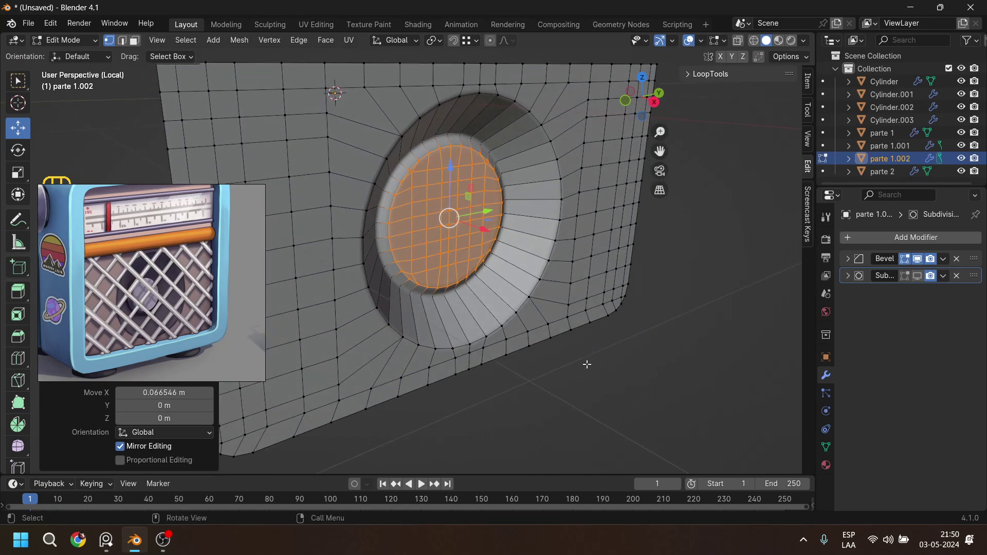
key("e")
left_click(604, 379)
key("s")
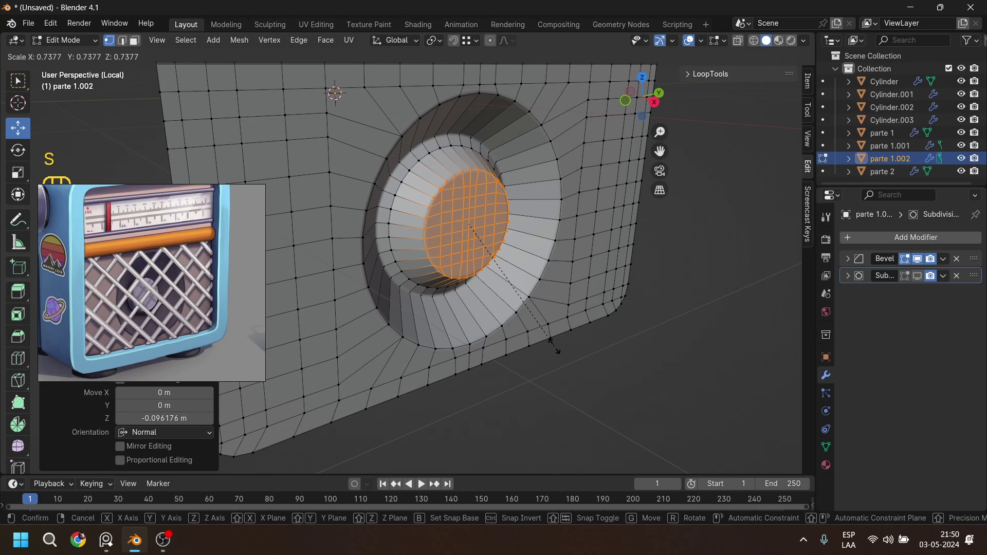
left_click(568, 358)
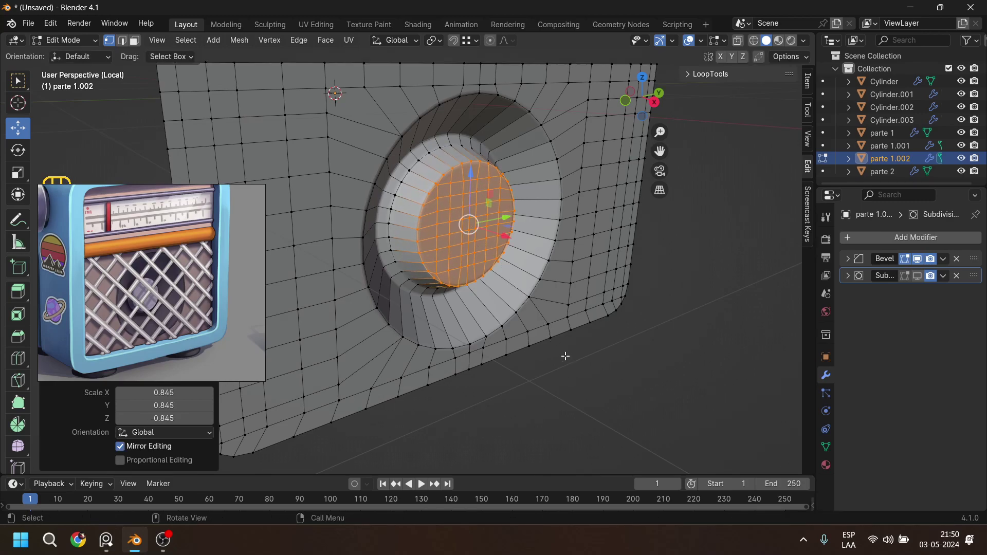
Adjust the depth of the scaled centre circle along the X axis.
middle_click_drag(568, 358, 514, 275)
key("g")
key("x")
left_click(494, 246)
Extrude the centre circle about 0.108 m outward and scale its end face down.
key("e")
left_click(503, 260)
key("s")
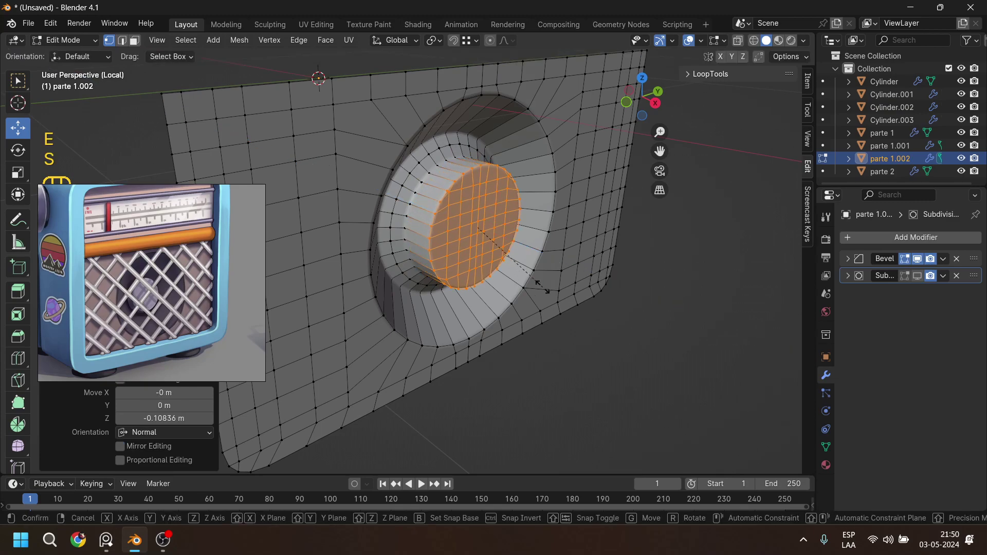
left_click(519, 273)
Move the speaker's central end face about 0.013 m back along X.
middle_click_drag(519, 272, 525, 183)
key("g")
key("x")
left_click(510, 243)
Add a supporting edge loop on the speaker recess's sloped wall, slid close to its outer rim.
key("ctrl+r")
left_click(540, 186)
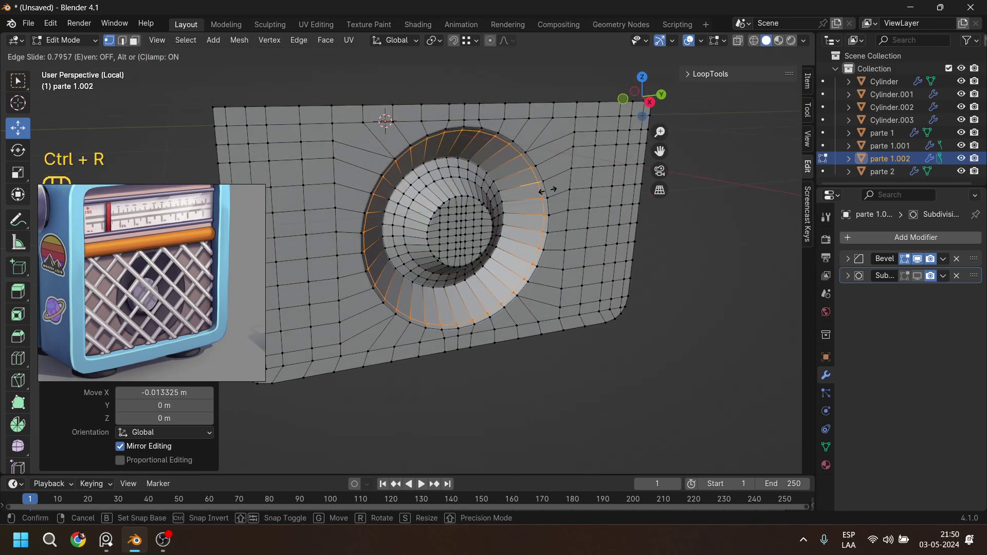
left_click(548, 192)
Apply Shade Smooth to the speaker panel in Object Mode.
key("Tab")
middle_click_drag(549, 205, 507, 260)
right_click(507, 258)
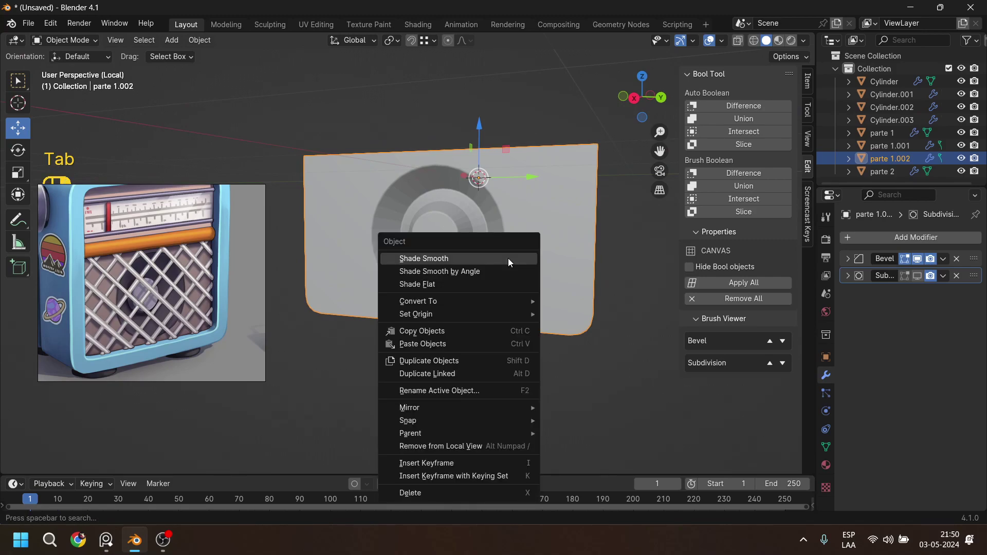
left_click(508, 258)
middle_click_drag(427, 284, 486, 294)
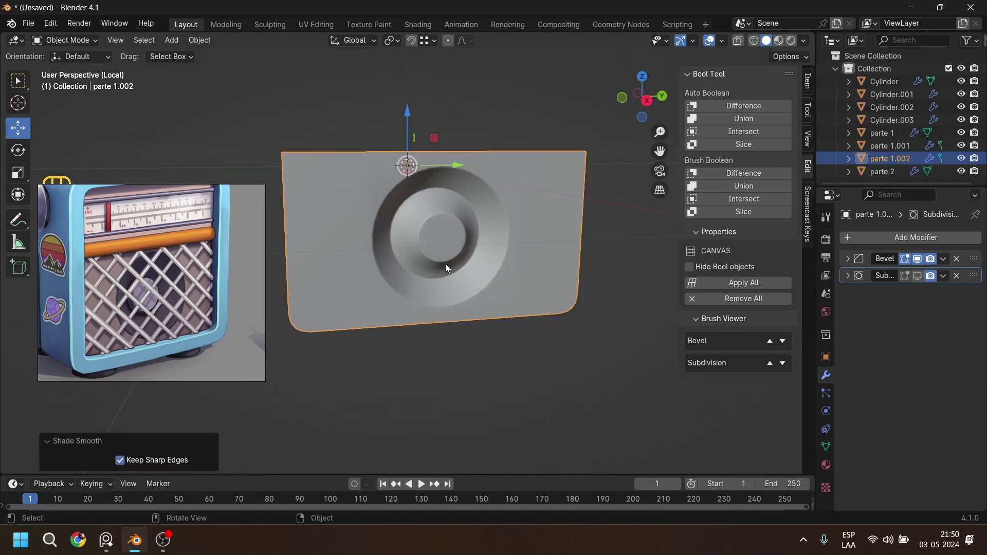
Leave local view and lower the panel about 0.004 m along Z against the radio body.
key("KP_Divide")
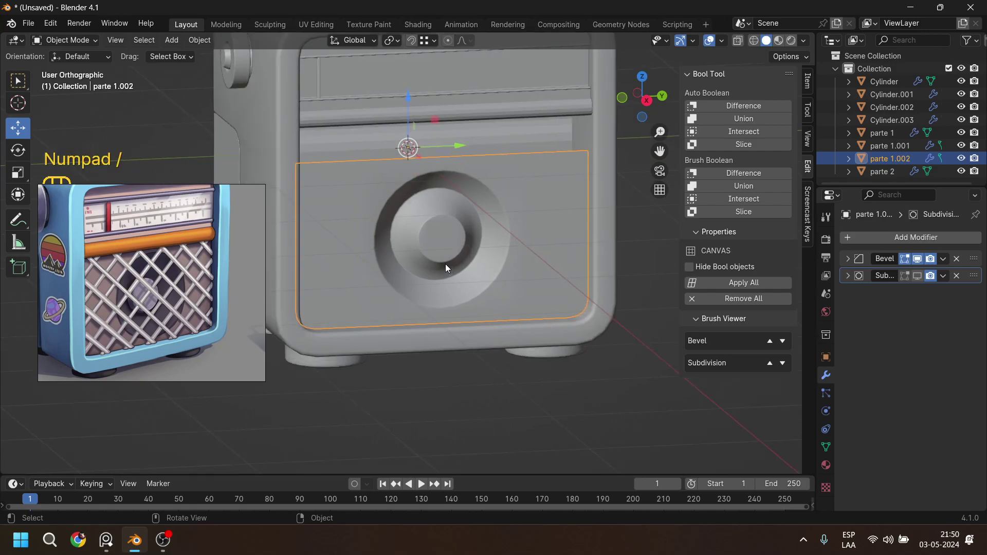
middle_click_drag(445, 263, 497, 311)
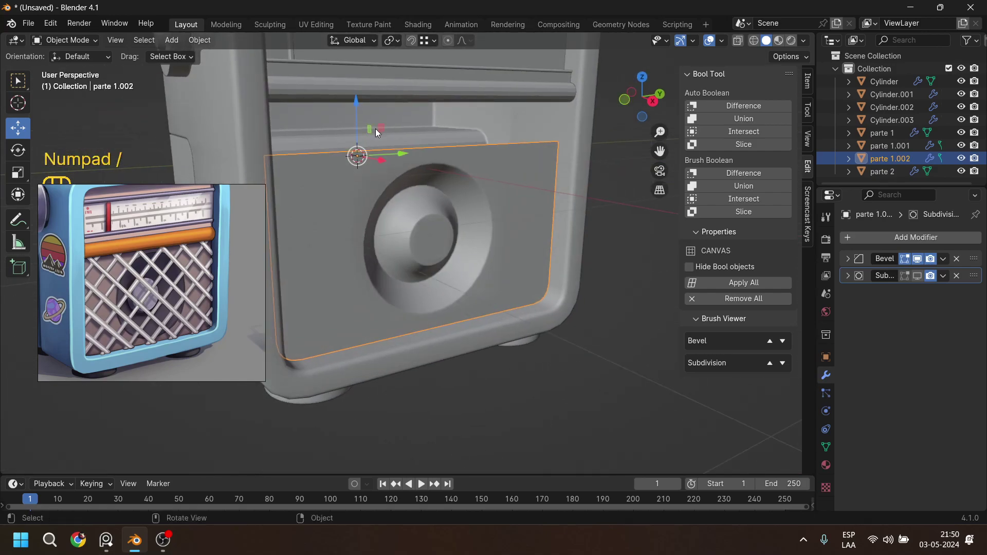
mouse_move(356, 106)
left_mouse_down()
mouse_move(358, 75)
mouse_move(371, 106)
left_mouse_up()
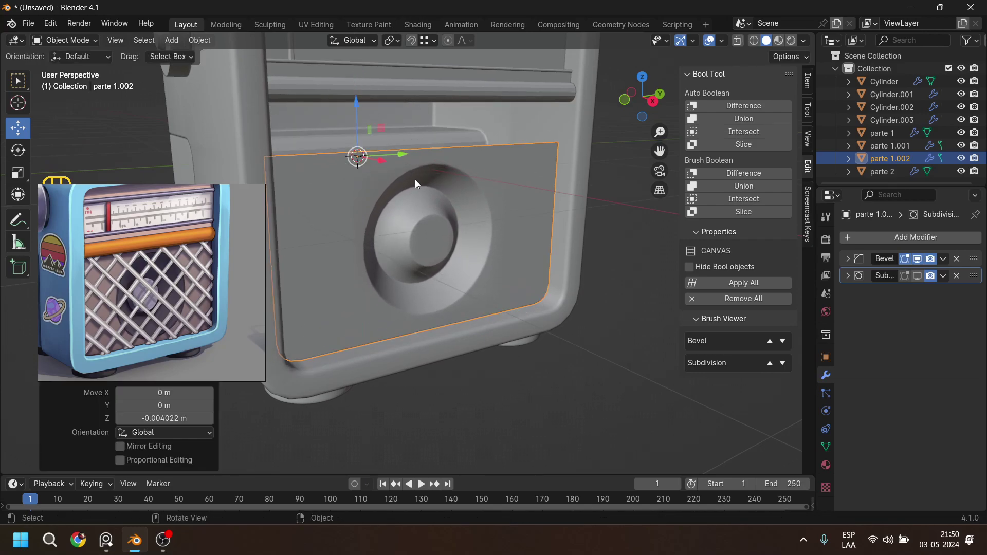
Scale the whole speaker panel up until it is larger than the radio's side opening.
scroll(416, 184, "down", 4)
key("s")
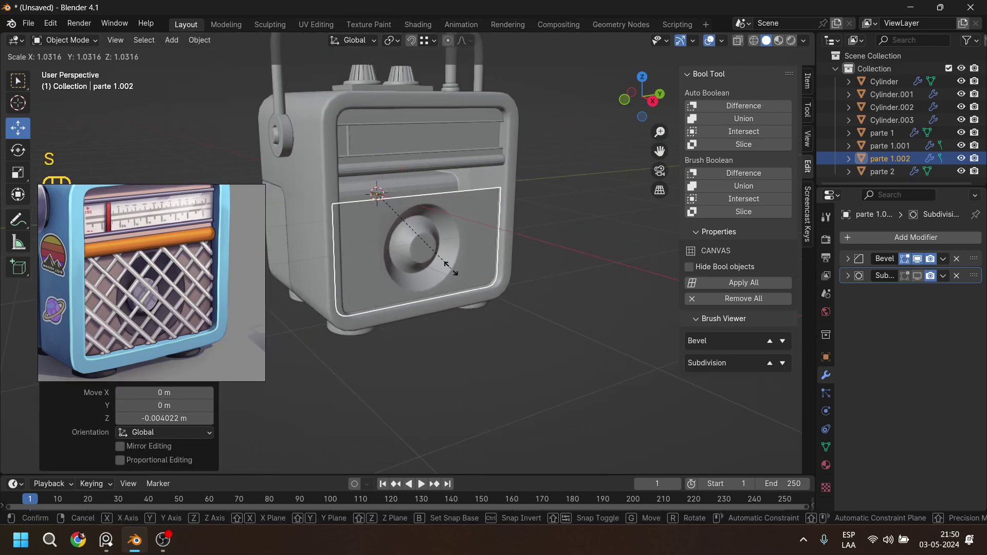
left_click(493, 284)
Select the panel's entire linked mesh in Edit Mode, push it back into the radio along X and raise it about 0.020 m.
key("Tab")
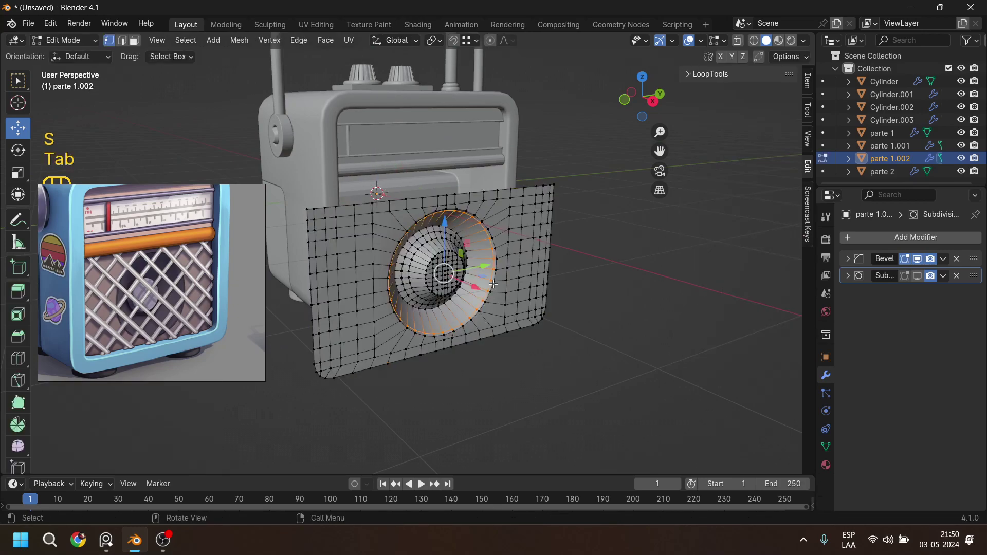
left_click_drag(445, 228, 442, 202)
key("ctrl+z")
key("l")
middle_click_drag(442, 202, 484, 261)
left_click_drag(484, 261, 456, 251)
left_click_drag(415, 189, 417, 186)
middle_click_drag(416, 186, 493, 205)
Scale the panel mesh to about 0.91 and shift it about 0.014 m along Z to centre the speaker in the opening.
key("s")
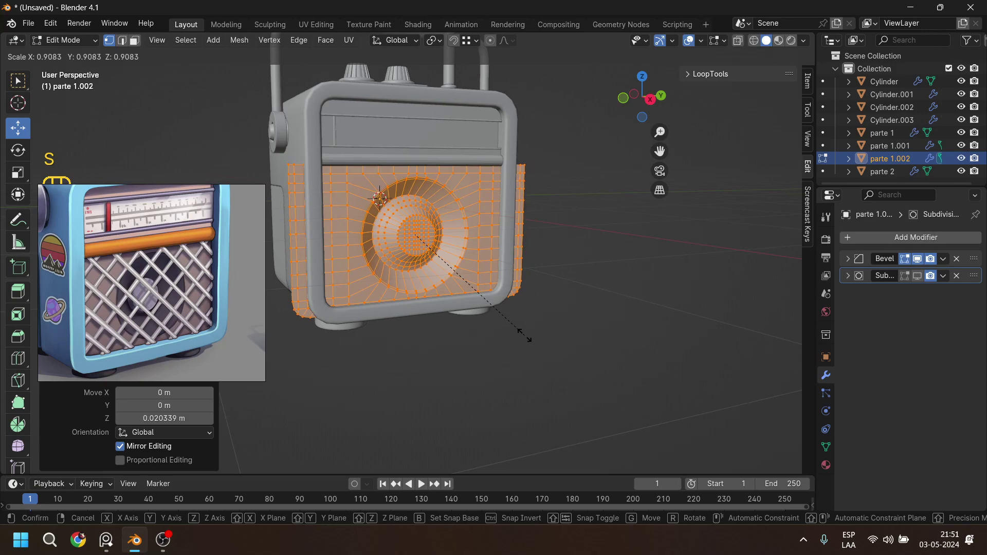
left_click(526, 338)
left_click_drag(411, 178, 414, 183)
In the right orthographic view, delete the faces of the panel's outer strip overhanging the radio body on the negative Y side.
middle_click_drag(479, 269, 354, 248)
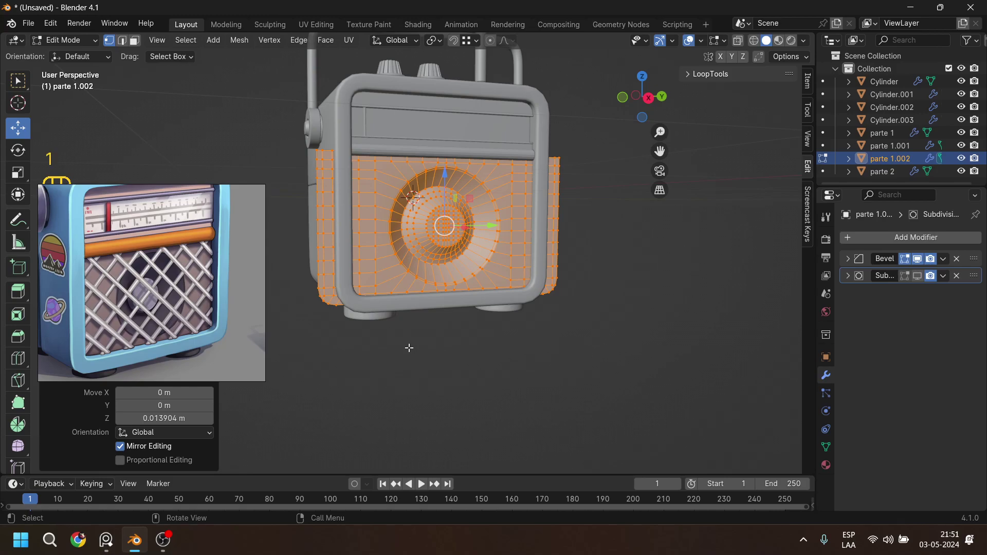
key("KP_1")
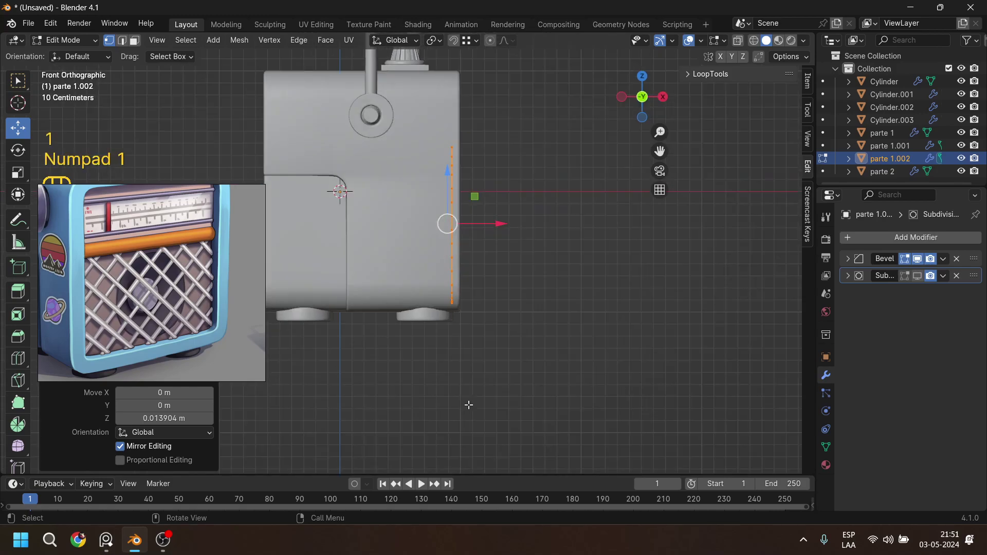
key("KP_3")
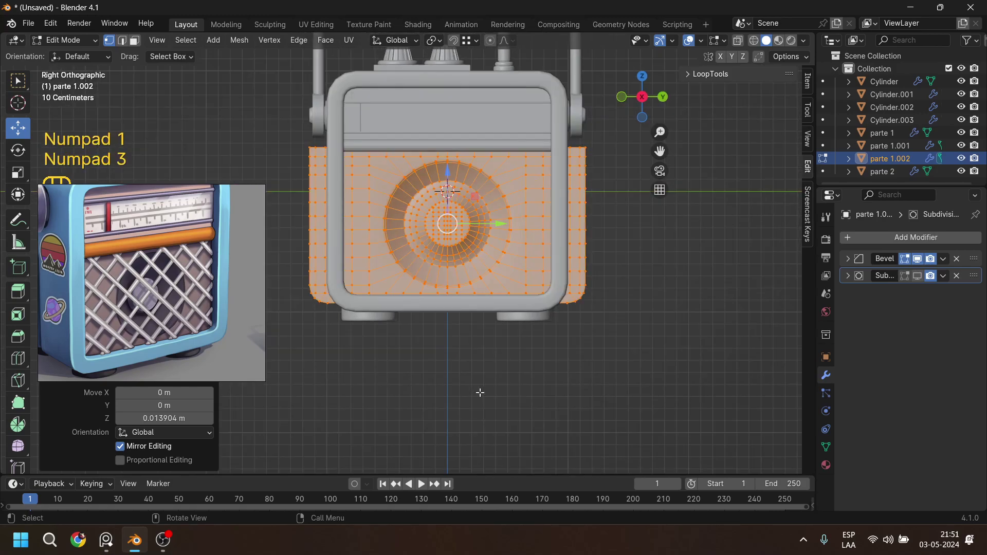
scroll(391, 268, "up", 3)
middle_click_drag(227, 81, 321, 117, "shift")
left_click_drag(314, 92, 378, 383)
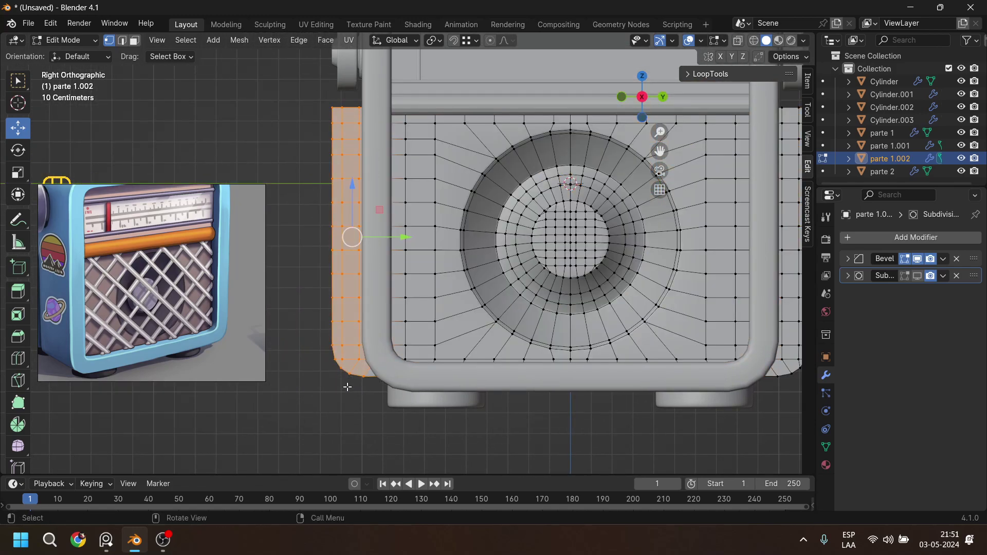
left_click_drag(315, 81, 372, 421)
key("x")
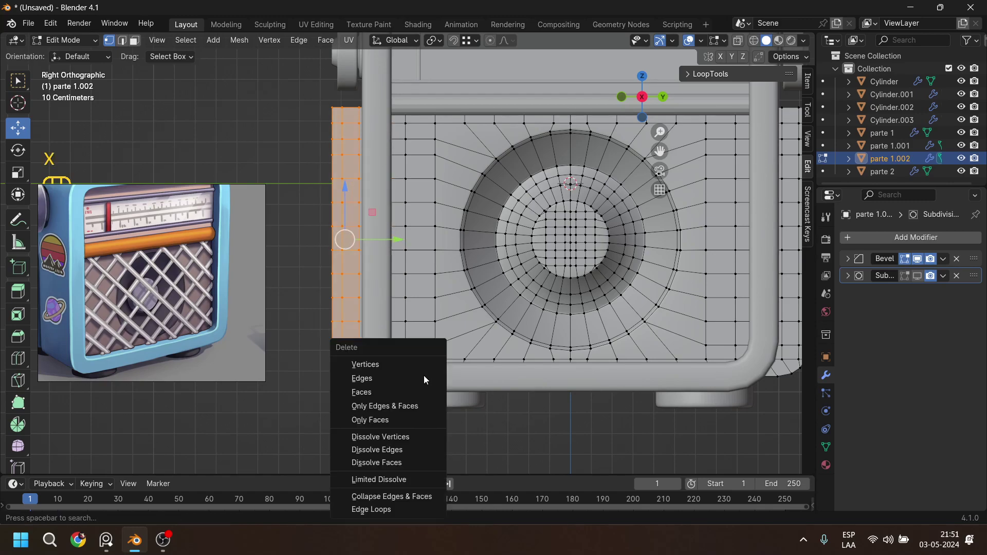
left_click(423, 389)
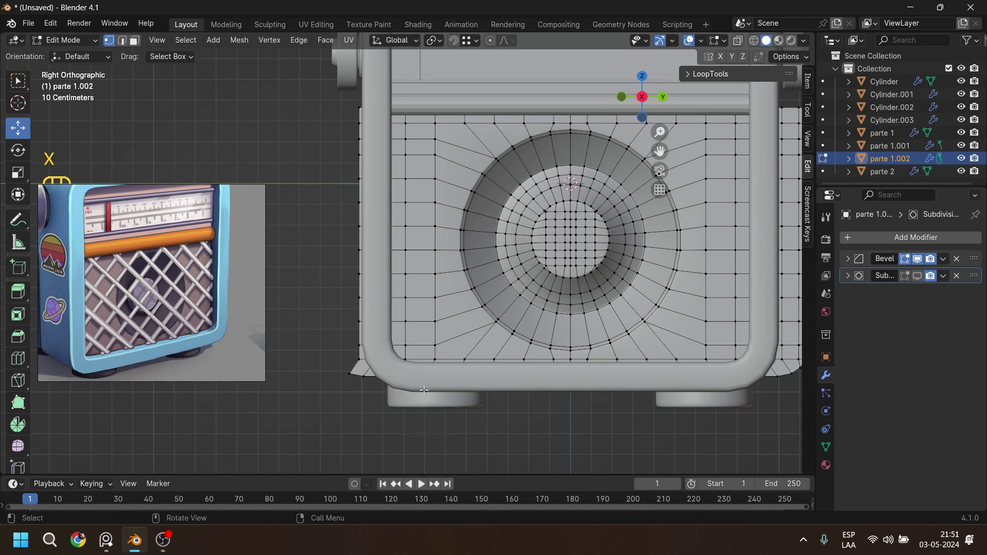
Pull the protruding lower corner vertices on the panel's negative Y side inward toward the trimmed edge.
left_click(349, 372)
left_click_drag(369, 379, 377, 378)
left_click_drag(359, 319, 358, 313)
left_click_drag(408, 367, 410, 367)
Delete the faces of the panel's outer strip overhanging the radio body on the positive Y side.
middle_click_drag(777, 303, 608, 312, "shift")
middle_click_drag(661, 129, 567, 156, "shift")
left_click_drag(571, 134, 525, 435)
left_click_drag(578, 123, 517, 439)
key("x")
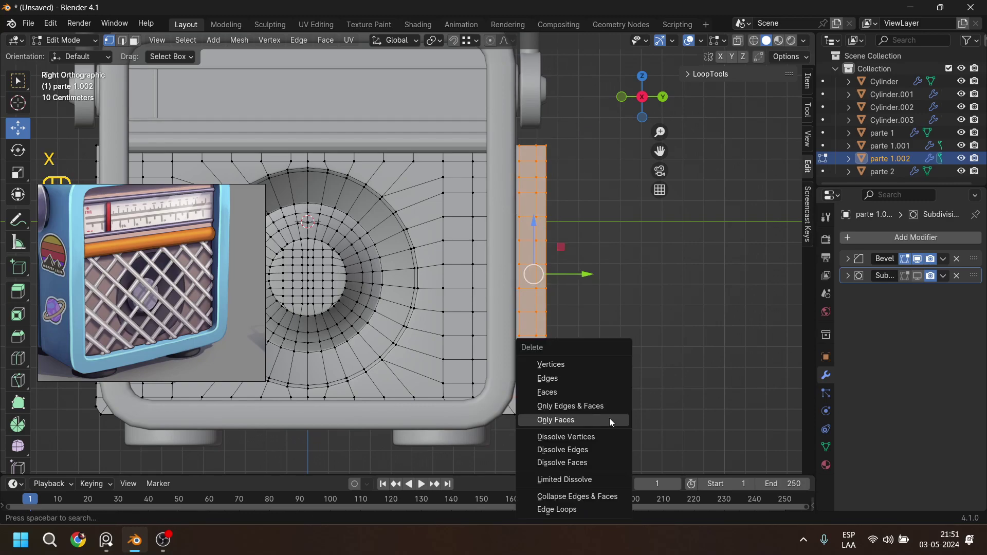
left_click(604, 391)
Pull the protruding lower corner vertices on the positive Y side inward, moving the last selection about 0.025 m along Y.
left_click(528, 411)
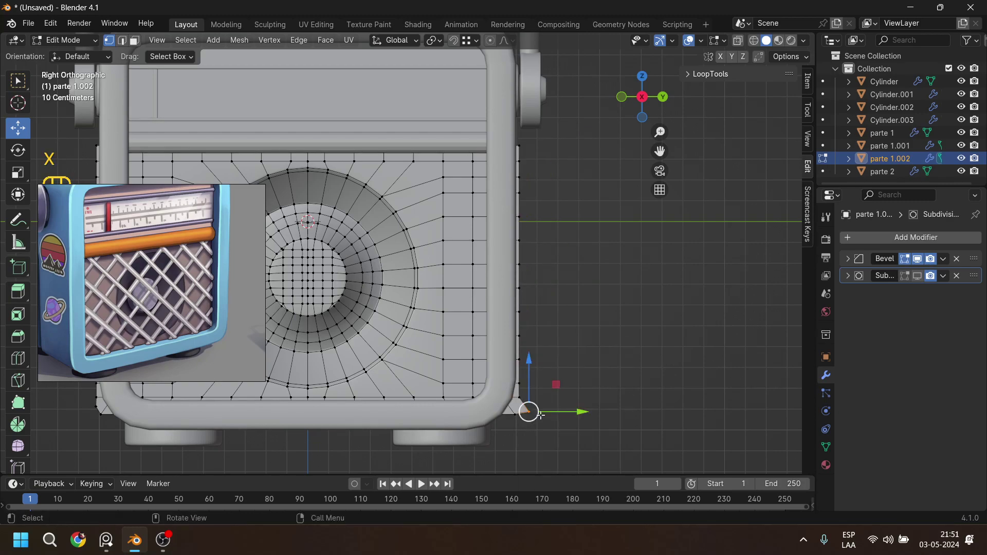
left_click_drag(570, 411, 556, 411)
left_click_drag(522, 367, 521, 361)
left_click_drag(563, 407, 511, 414)
Select the side panel's outer edge loops on both Y sides, including the lower corners, and scale them down to about 0.945.
middle_click_drag(156, 419, 366, 393, "shift")
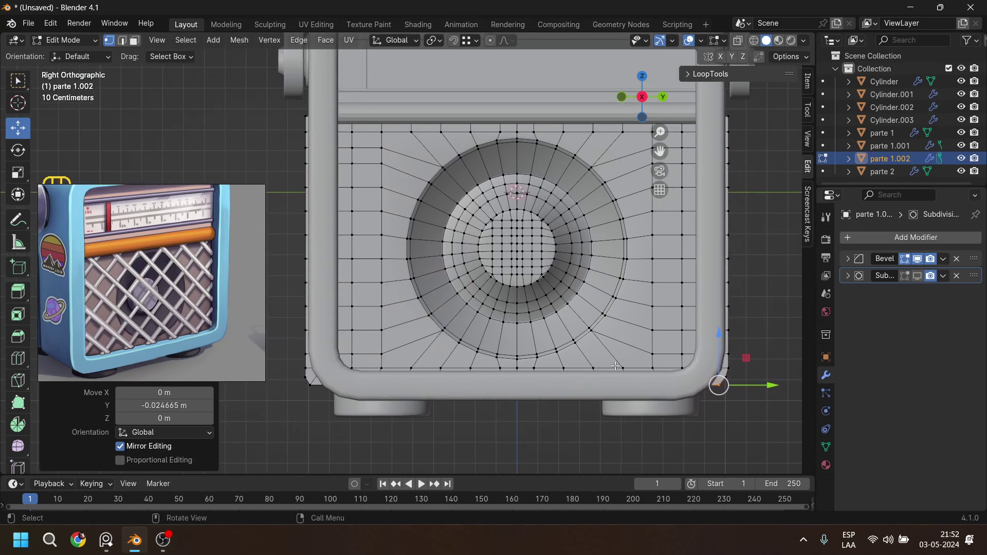
left_click(122, 40)
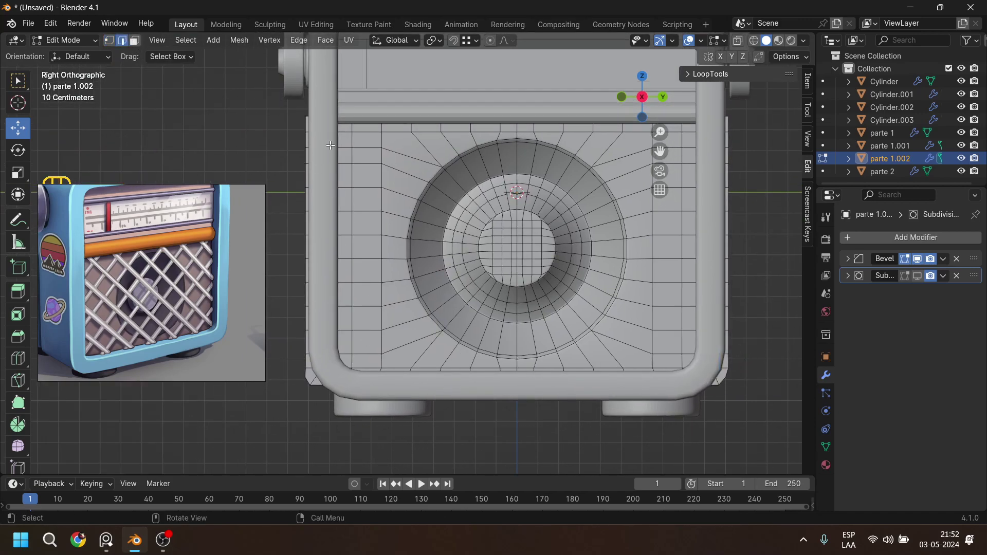
left_click(306, 123, "alt")
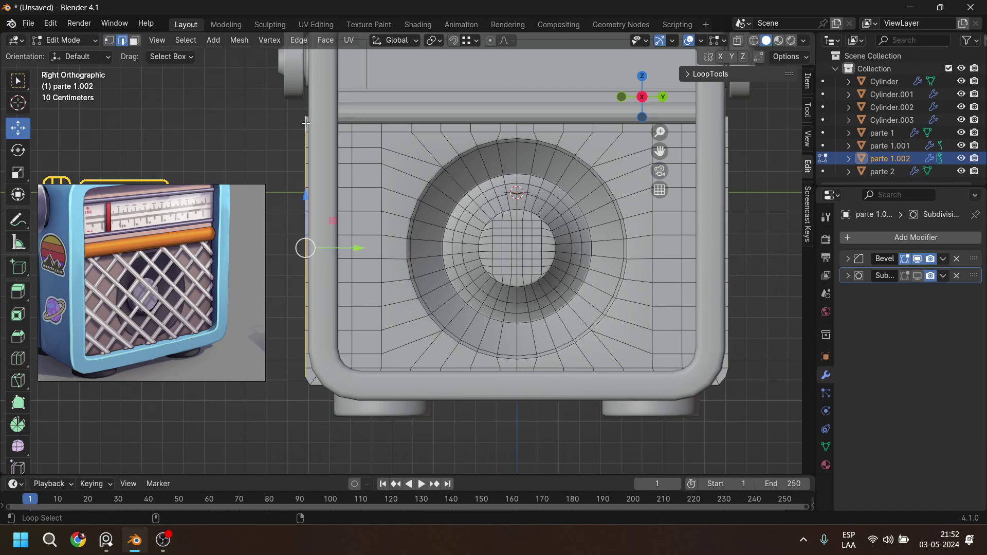
left_click(728, 264, "alt+shift")
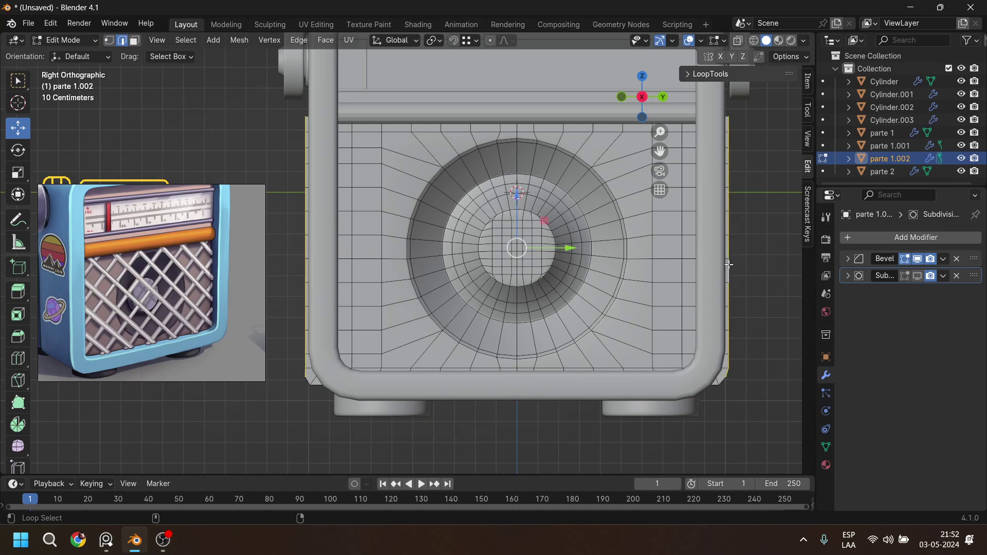
left_click(723, 384, "alt+shift")
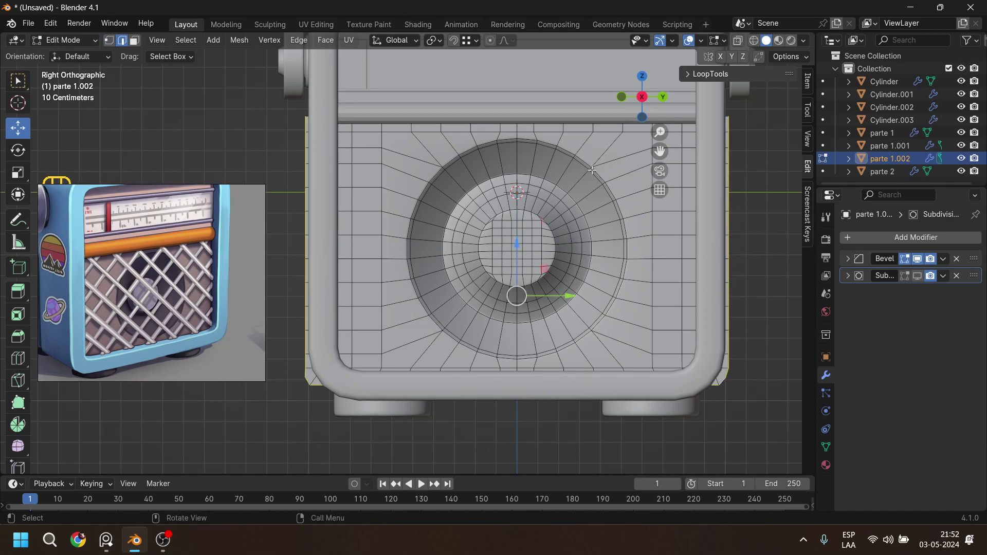
key("s")
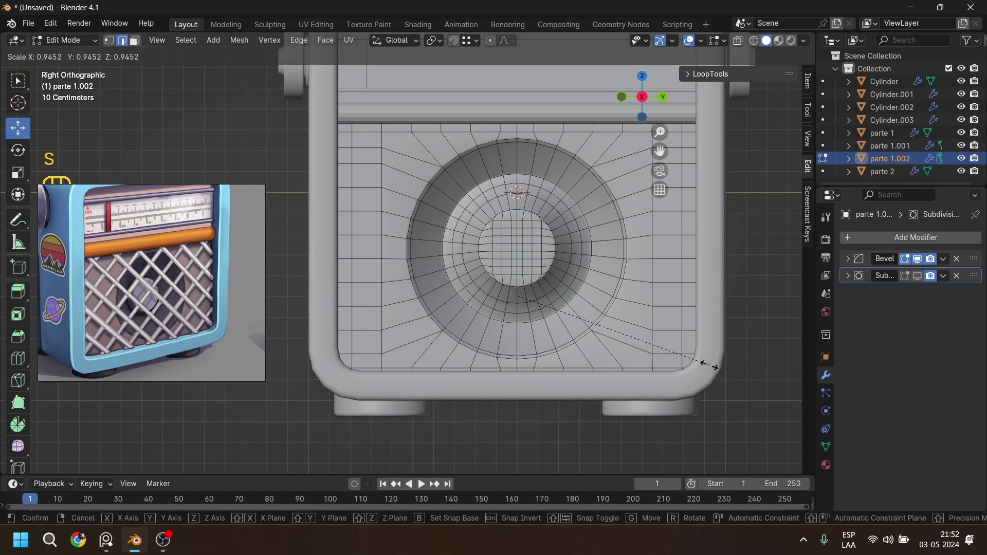
left_click(710, 366)
Isolate the panel, rescale the selected border edges slightly and move them about 0.003 m along Y, closing with the full scene shown.
key("KP_Divide")
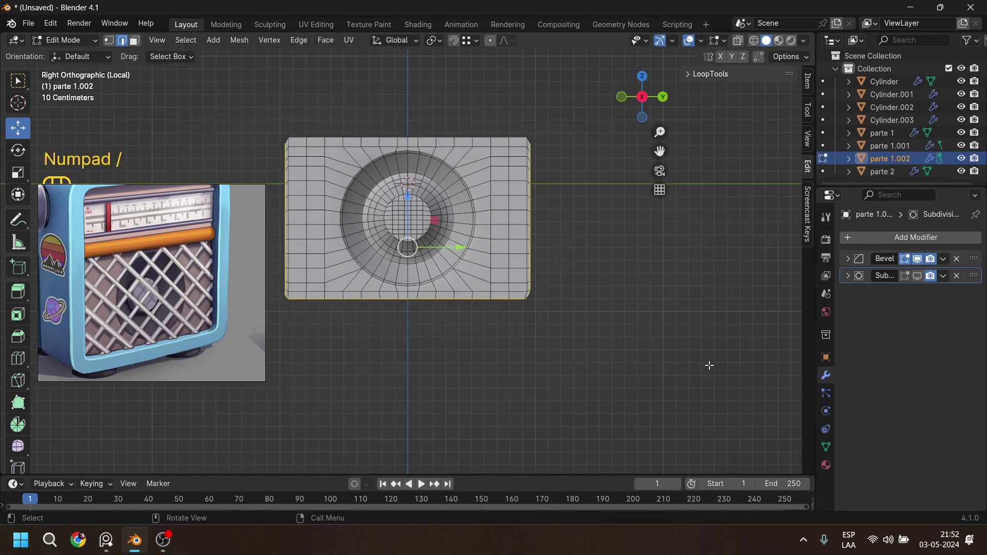
scroll(534, 266, "up", 2)
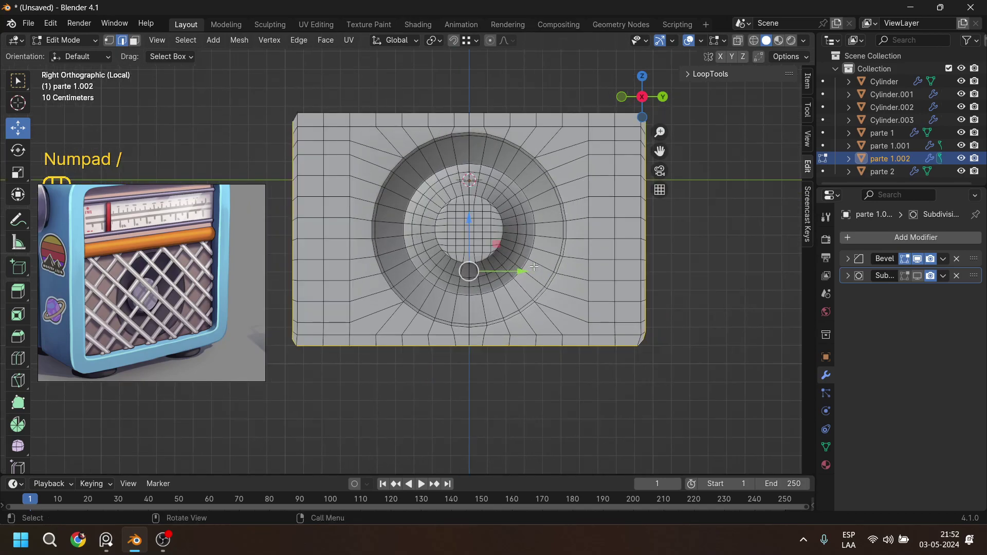
left_click_drag(468, 218, 468, 212)
key("s")
left_click(722, 351)
left_click_drag(471, 214, 521, 277)
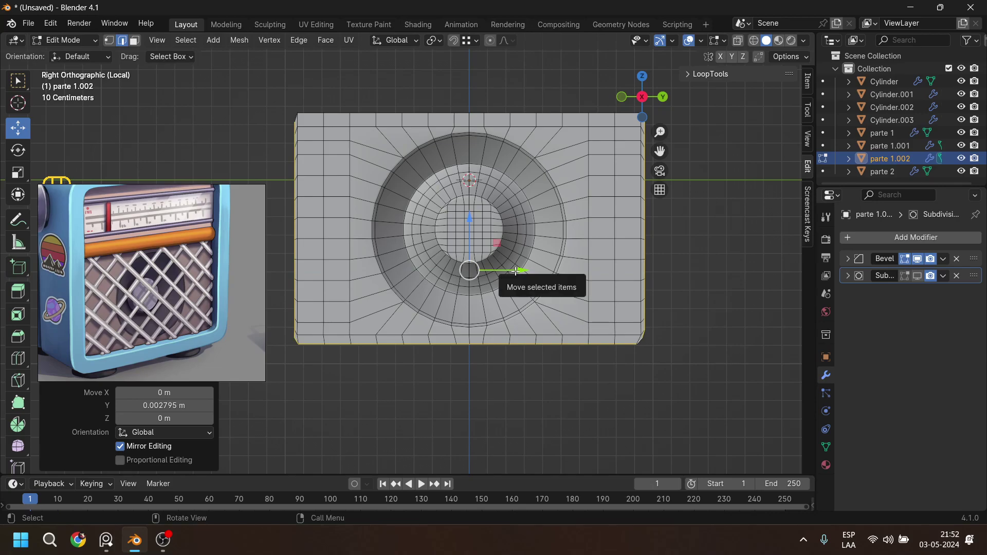
key("KP_Divide")
Return to Object Mode, deselect the panel and examine how it fits inside the radio body.
middle_click_drag(536, 287, 489, 270)
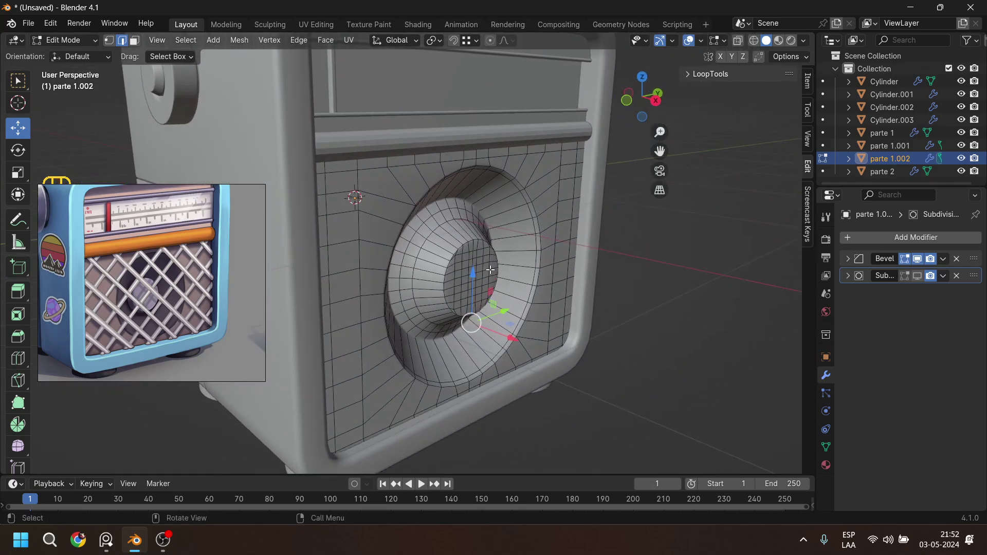
key("l")
left_click_drag(502, 290, 496, 291)
middle_click_drag(497, 290, 566, 291)
scroll(501, 282, "down", 4)
key("Tab")
left_click(559, 316)
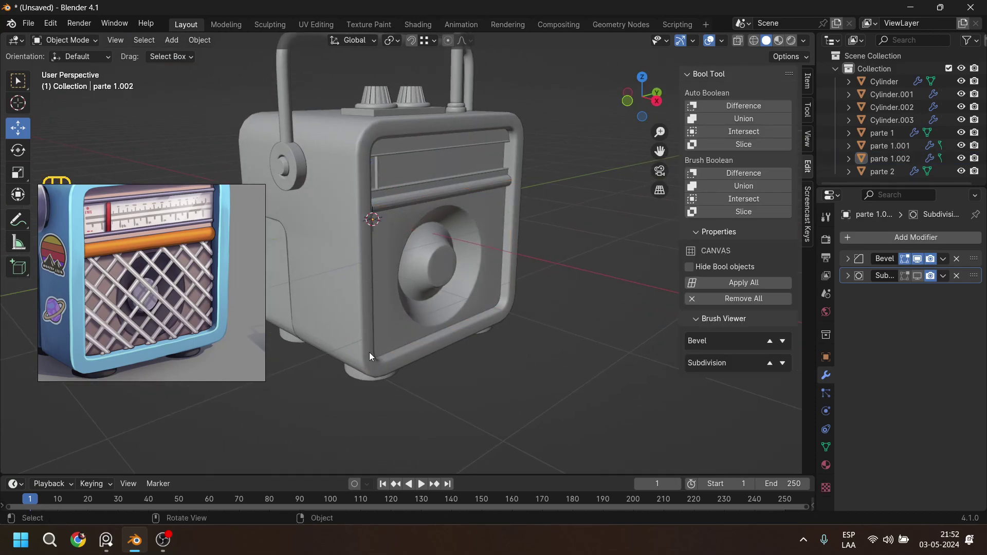
middle_click_drag(519, 353, 482, 357)
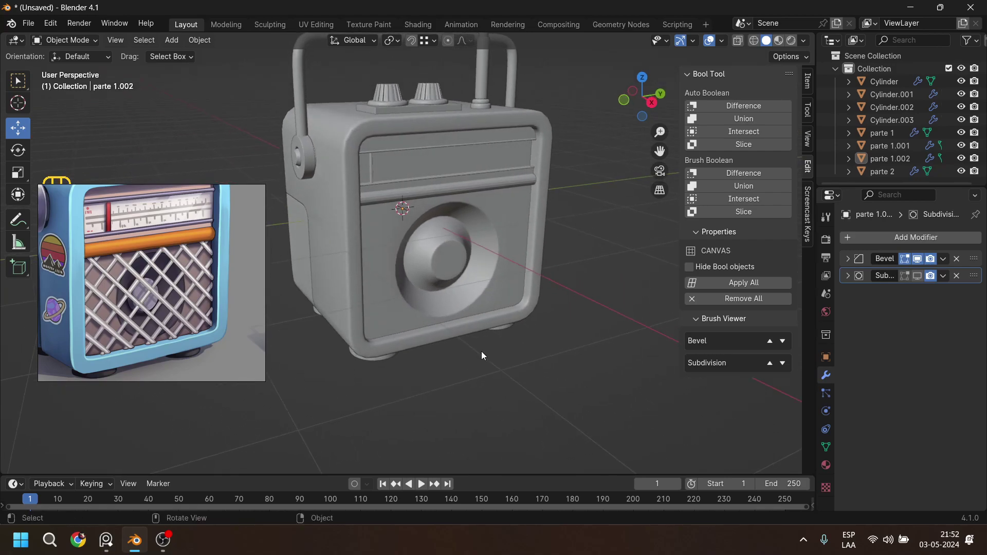
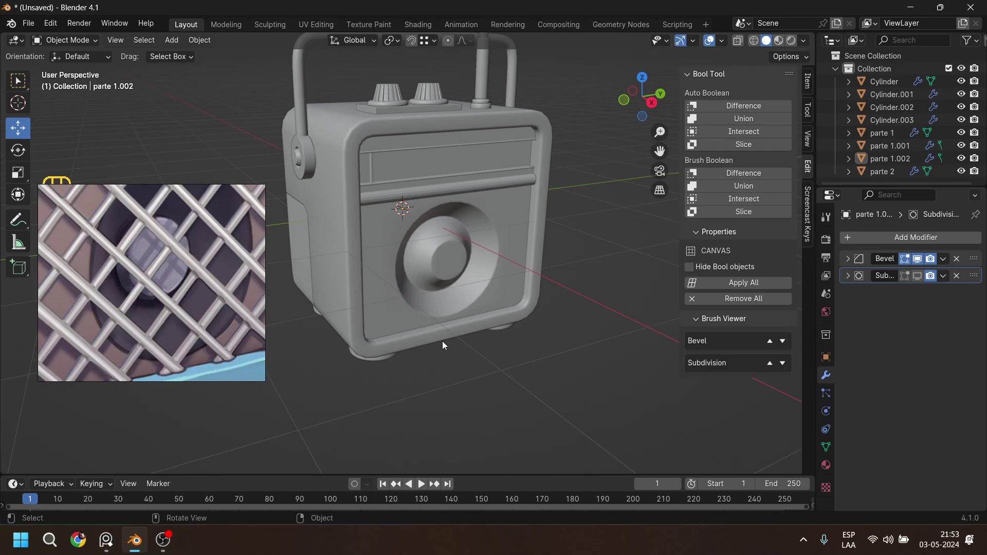
Add a cylinder mesh with 8 vertices as the base for the speaker grille bars.
middle_click_drag(448, 322, 425, 351)
scroll(400, 331, "up", 3)
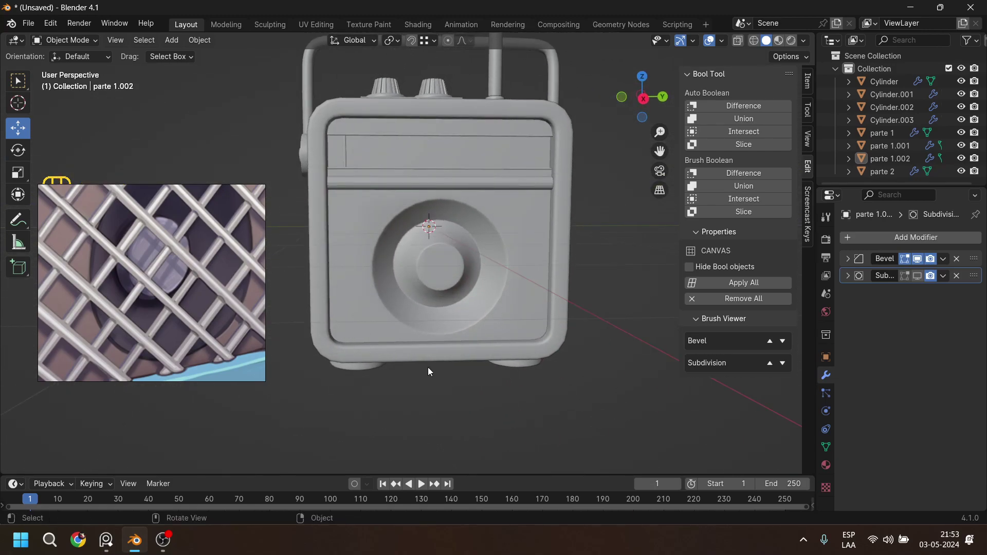
key("shift+a")
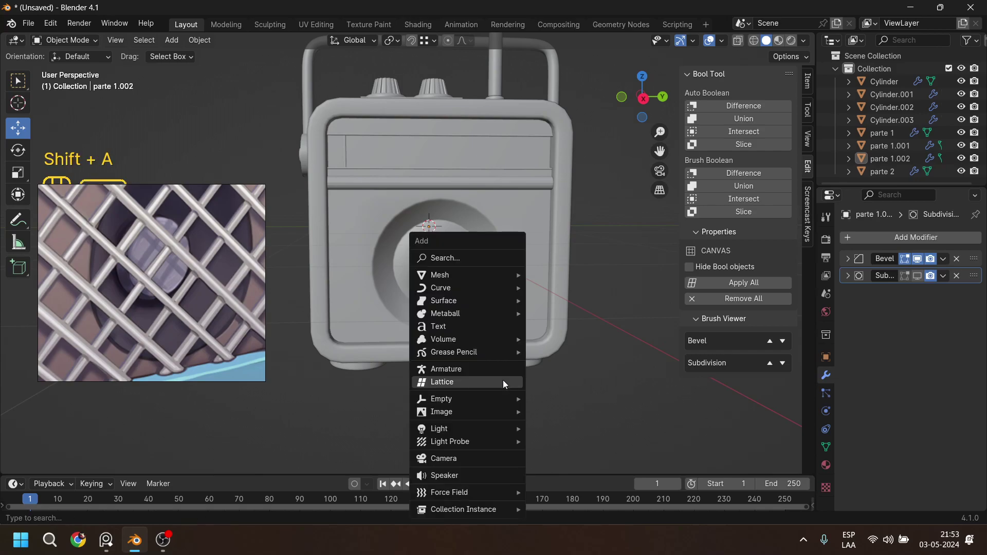
mouse_move(468, 279)
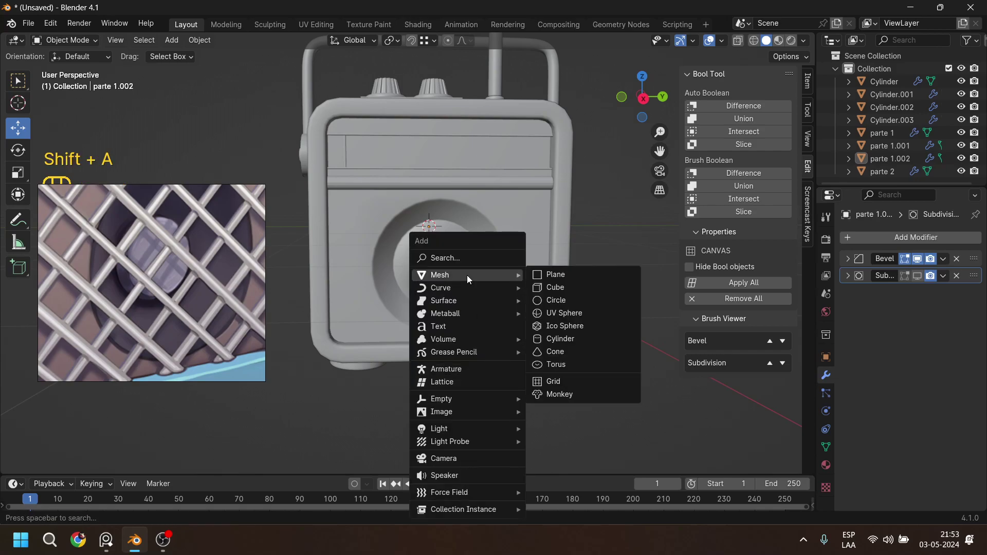
left_click(590, 337)
right_click_drag(178, 312, 174, 208)
left_click_drag(163, 311, 162, 310)
left_click(171, 311)
type("8")
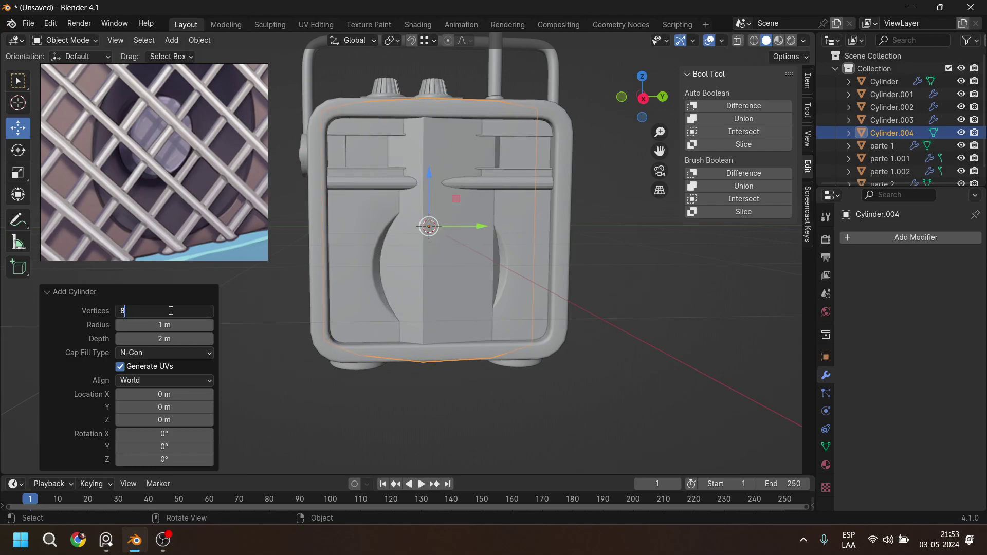
key("Return")
Move the cylinder about 2.6 m along X in front of the radio and scale its mesh down to 0.027 in Edit Mode.
middle_click_drag(380, 236, 470, 272)
left_click_drag(470, 272, 548, 394)
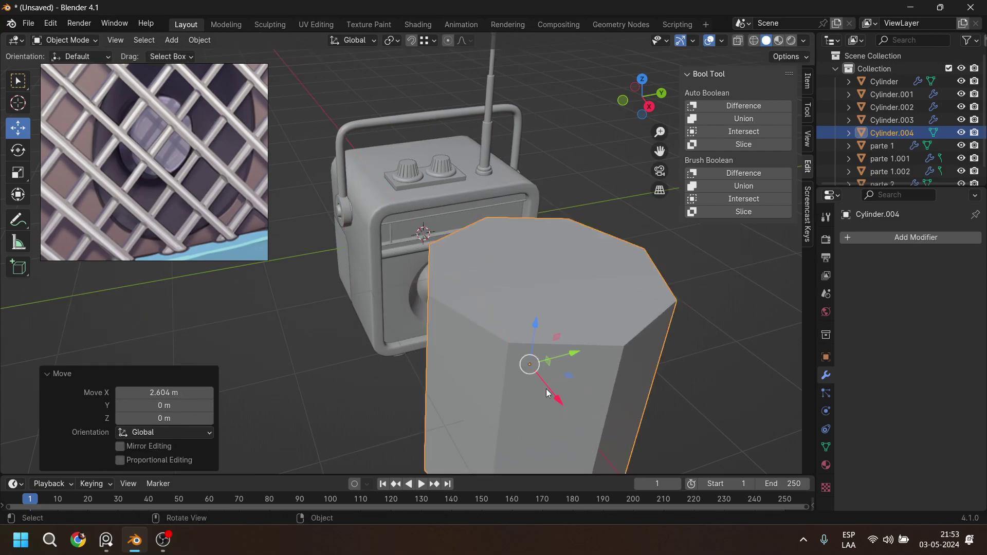
key("Tab")
middle_click_drag(572, 340, 528, 247, "shift")
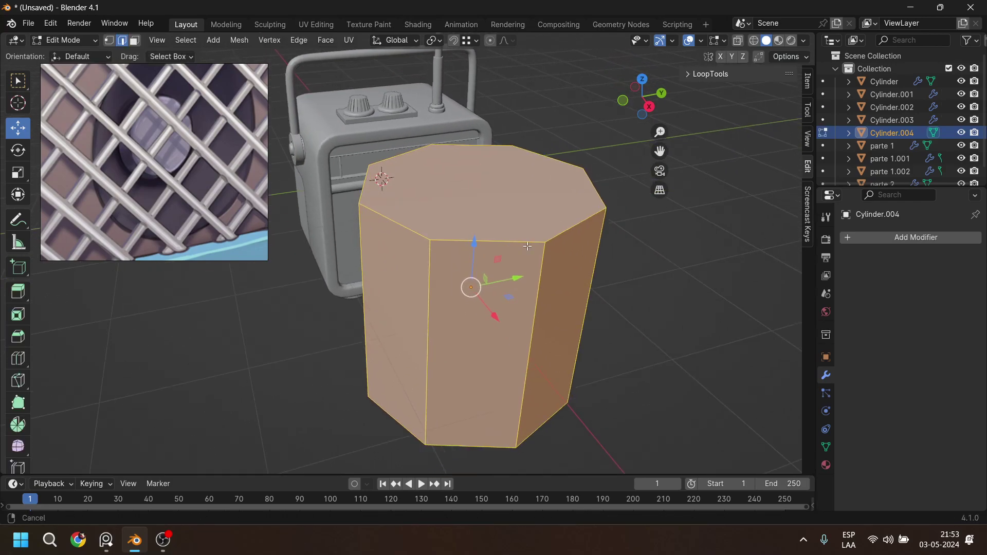
key("s")
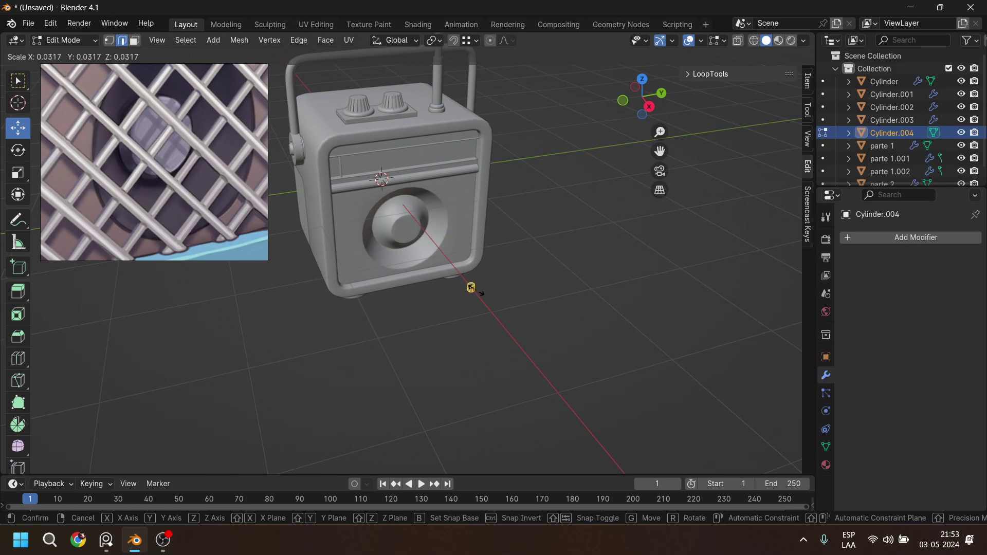
left_click(475, 289)
mouse_move(517, 326)
middle_mouse_down()
mouse_move(486, 313)
mouse_move(502, 321)
middle_mouse_up()
scroll(125, 180, "down", 5)
left_click(147, 211)
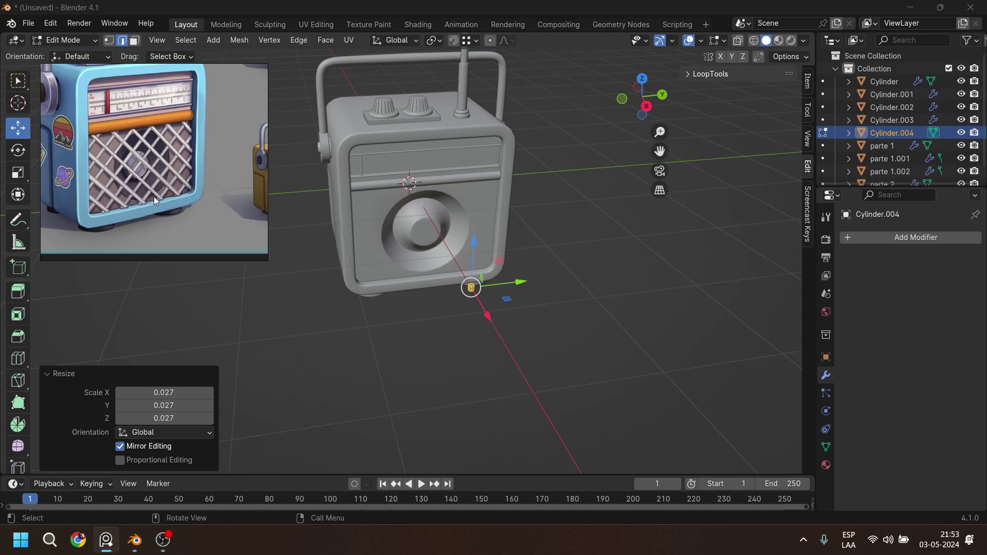
Move the small cylinder about -0.51 m along X, sideways along Y and about -0.75 m along Z to the panel's lower negative Y corner.
left_click_drag(495, 326, 473, 305)
scroll(473, 305, "up", 1)
scroll(473, 305, "up", 3)
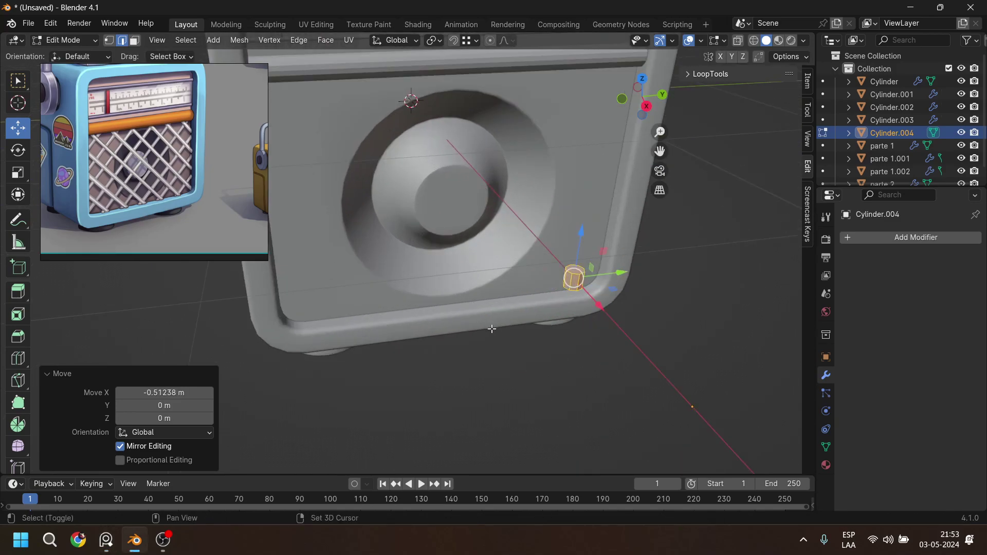
left_click_drag(585, 365, 368, 307)
key("y")
left_click_drag(319, 277, 307, 234)
left_click_drag(302, 172, 323, 317)
Nudge the small cylinder closer to the panel along X and raise it about 0.034 m along Z.
middle_click_drag(336, 408, 430, 332, "shift")
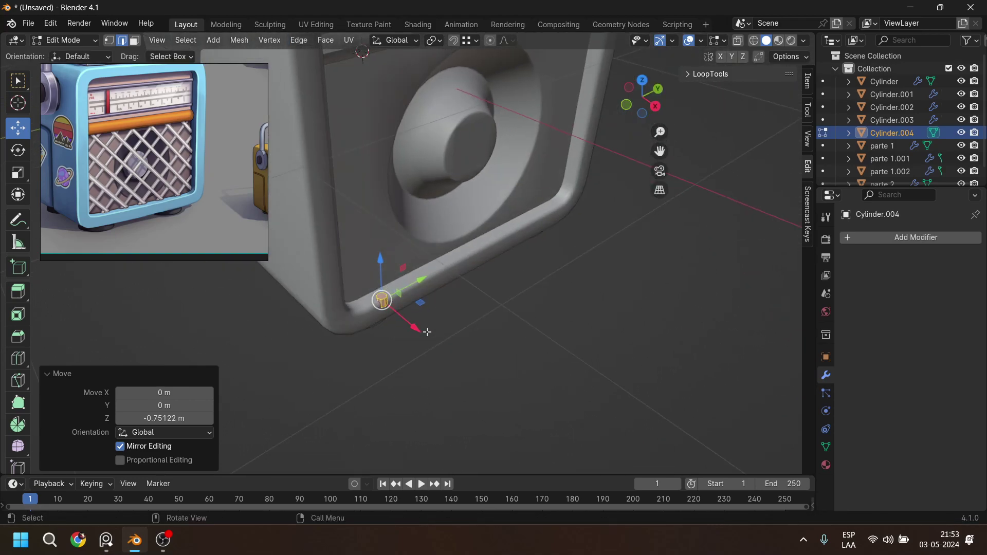
left_click_drag(407, 332, 402, 319)
left_click_drag(378, 260, 375, 250)
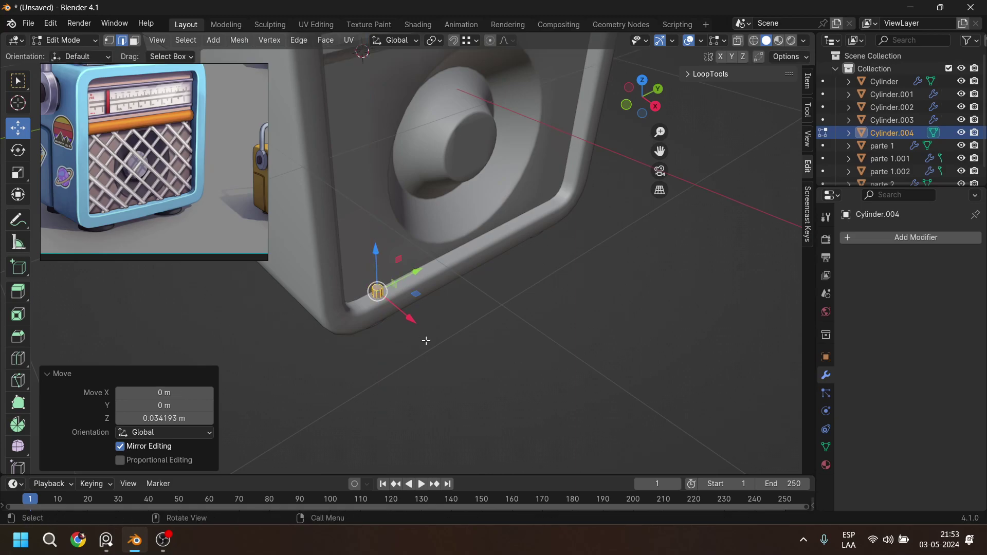
Rotate the small cylinder 45° around the global X axis and shift it slightly along X against the frame's inner edge.
scroll(425, 340, "up", 5)
middle_click_drag(333, 392, 440, 297, "shift")
middle_click_drag(439, 296, 486, 266)
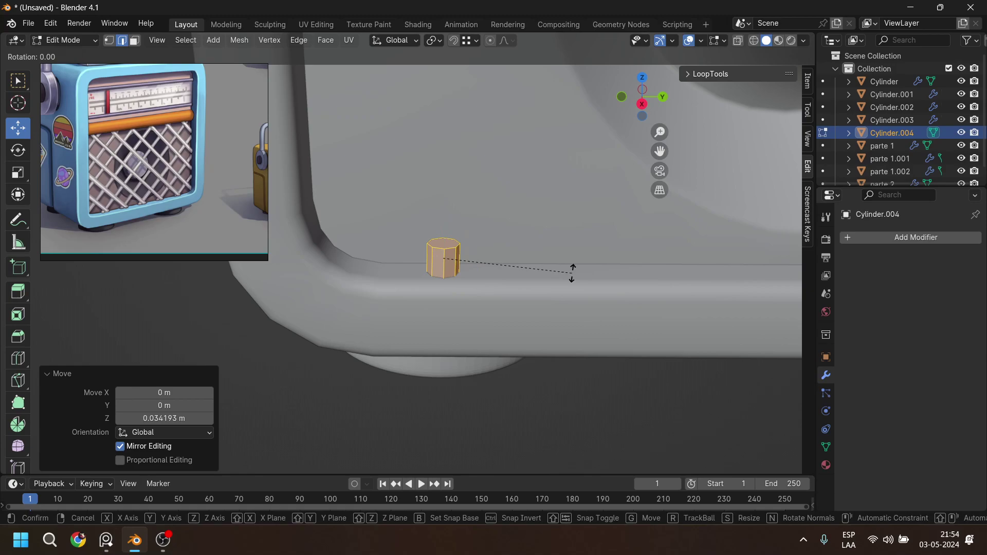
type("x")
type("45")
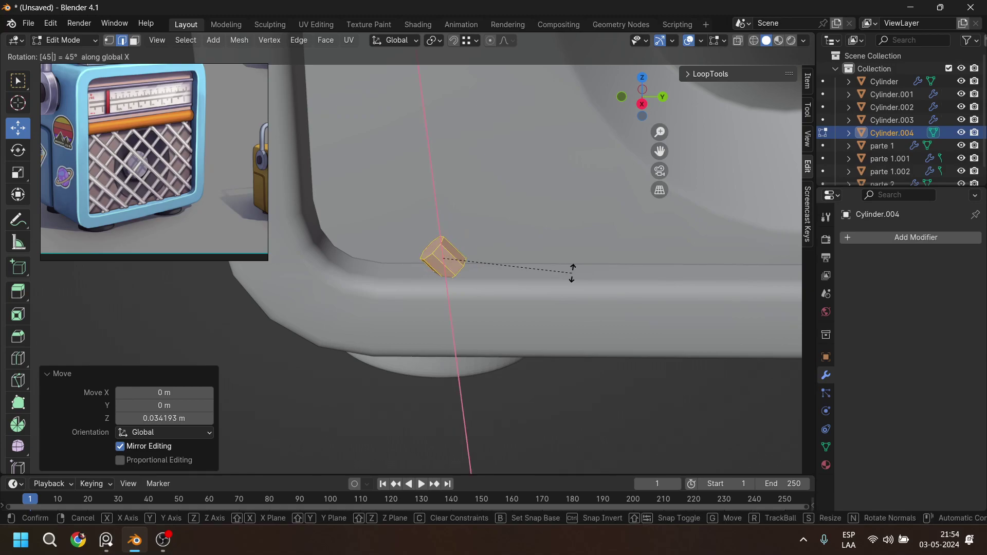
key("Return")
middle_click_drag(392, 311, 463, 303)
key("g")
key("x")
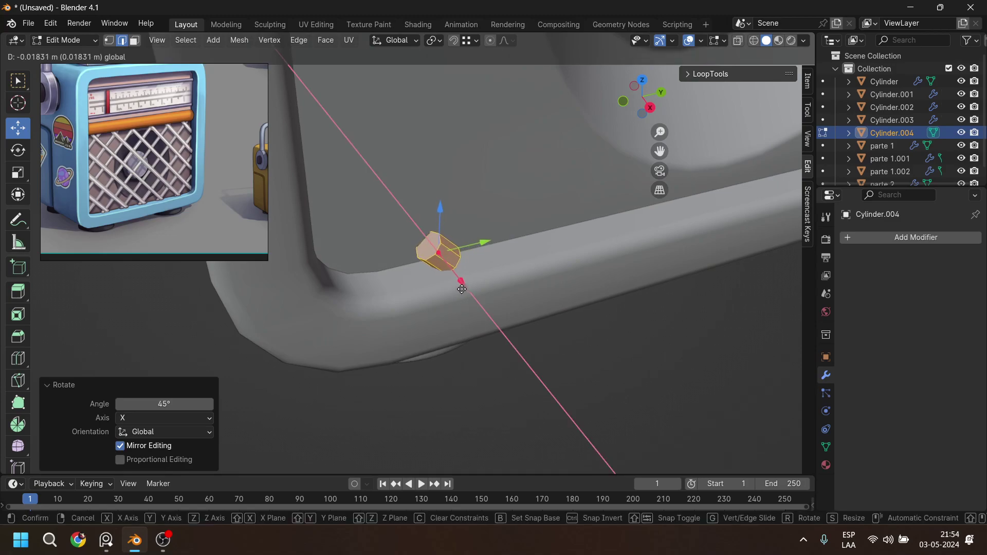
left_click(464, 294)
Select the cylinder's lower end face, set the transform orientation to Normal and extend the face into the bottom frame.
middle_click_drag(452, 282, 450, 266)
left_click(455, 268)
key("3")
left_click(452, 268)
middle_click_drag(449, 225, 419, 120)
left_click(414, 43)
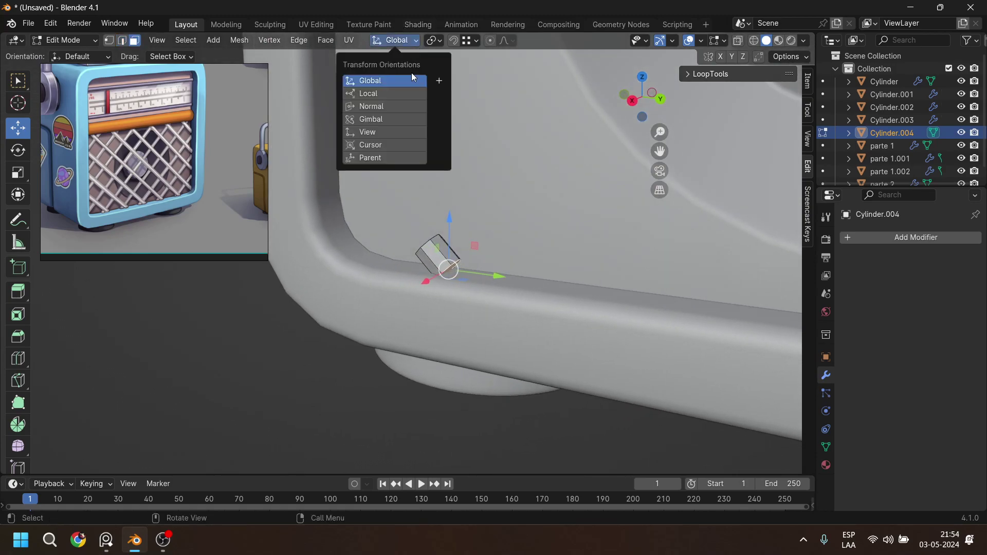
left_click(399, 94)
left_click(395, 105)
left_click_drag(484, 312, 501, 337)
Select the cylinder's upper end face and pull it diagonally along its normal until the bar reaches the frame's negative Y side.
middle_click_drag(483, 280, 412, 286)
left_click(359, 265)
middle_click_drag(360, 263, 447, 269, "shift")
left_click_drag(418, 244, 329, 177)
middle_click_drag(386, 183, 417, 261, "shift")
Select the whole diagonal bar, set the orientation back to Global and duplicate it about 0.25 m along Y.
key("l")
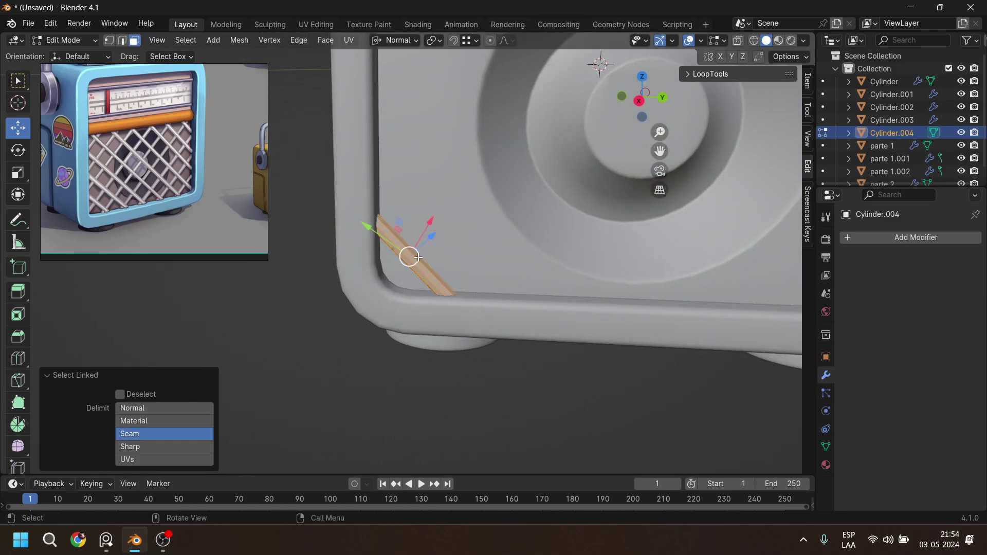
left_click(407, 42)
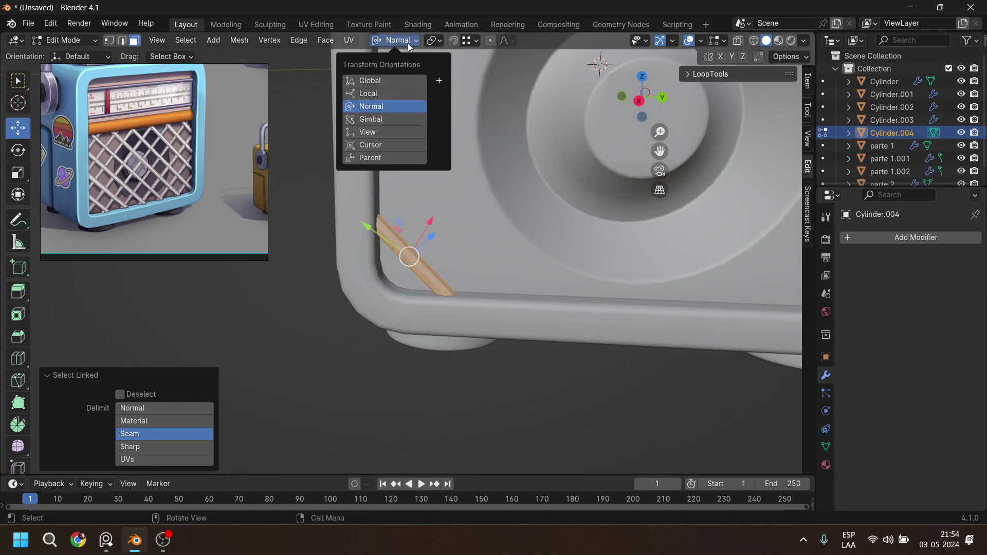
left_click(402, 80)
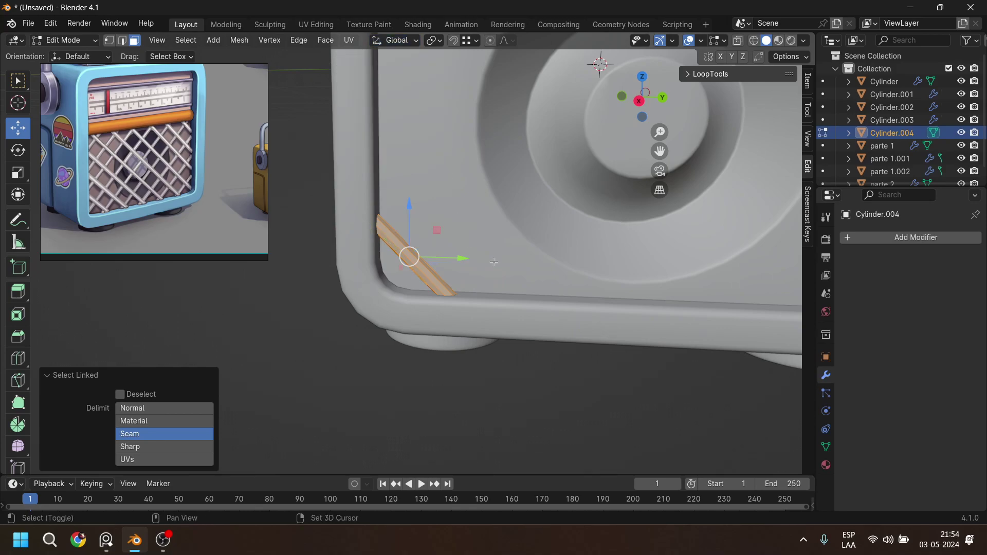
key("shift+d")
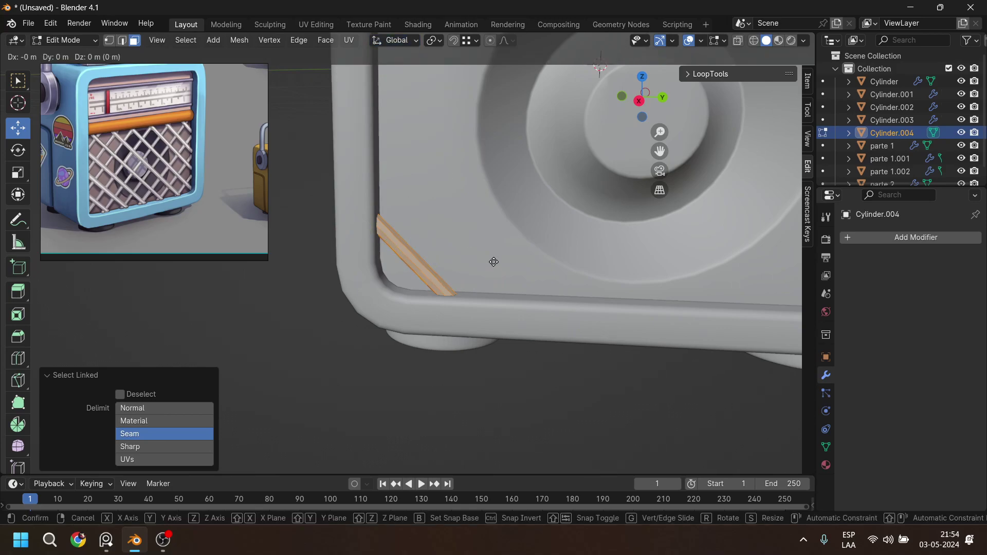
key("y")
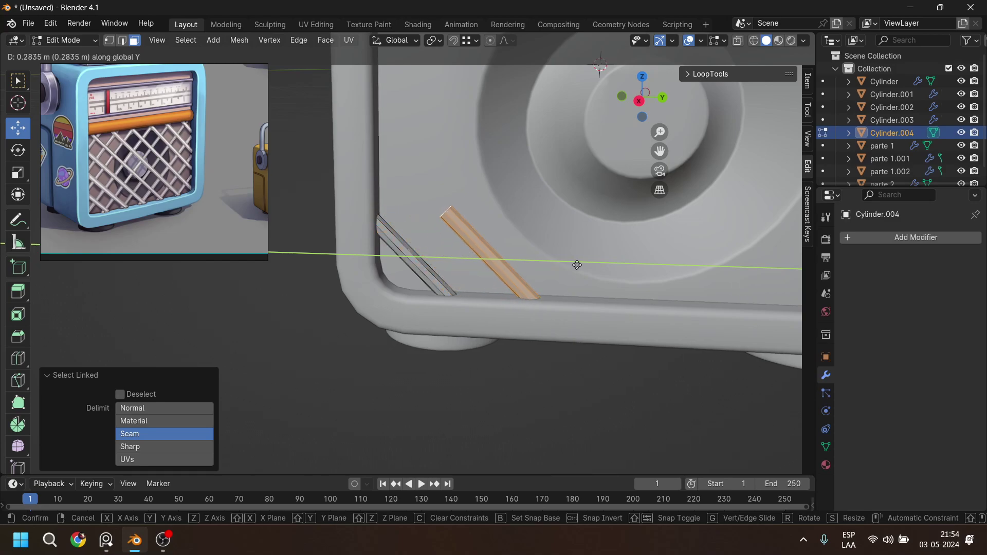
left_click(564, 265)
Duplicate the second diagonal bar about 0.27 m further along Y to make a third grille bar.
middle_click_drag(564, 265, 560, 308)
key("shift+d")
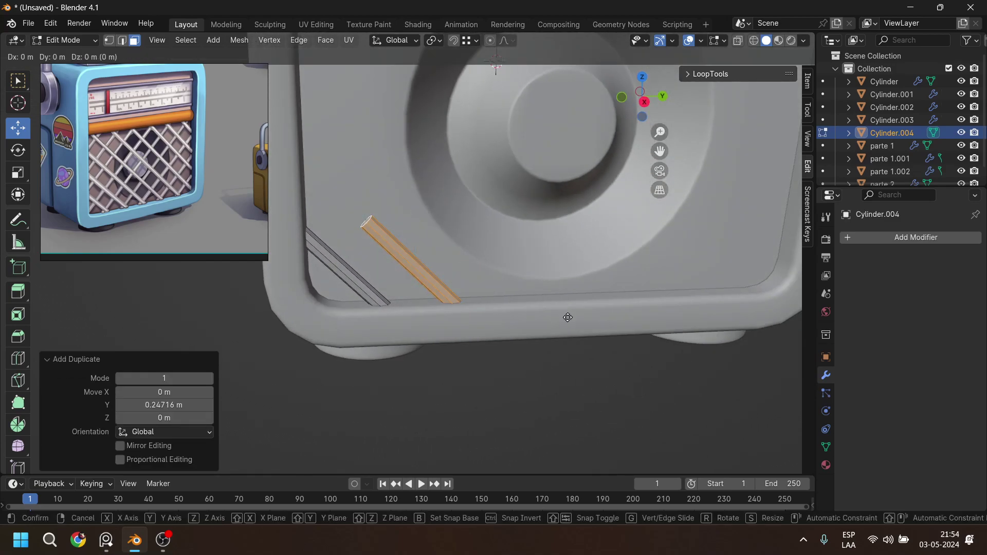
key("y")
left_click(645, 306)
middle_click_drag(646, 306, 481, 327)
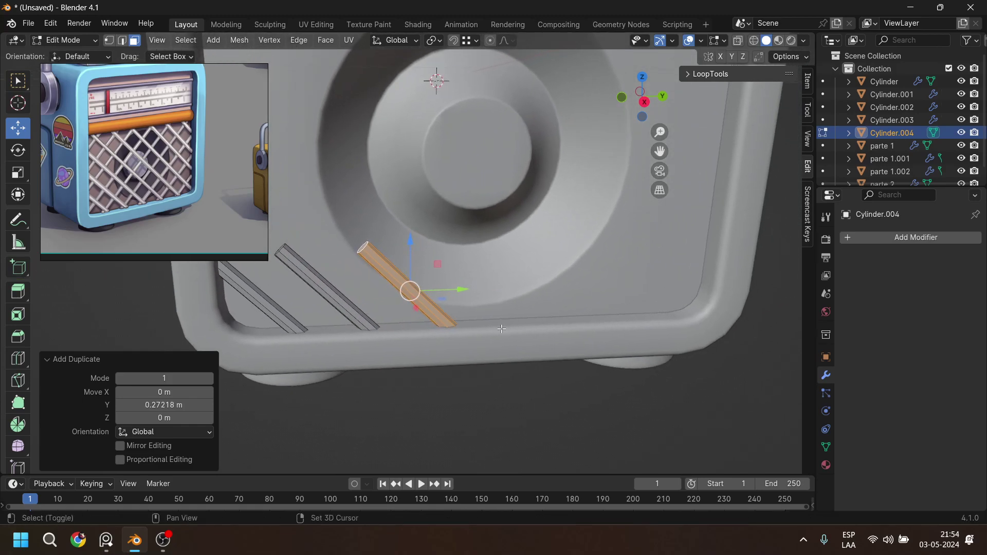
Duplicate the third diagonal bar about 0.305 m along Y and repeat the duplication twice to make six bars.
key("g")
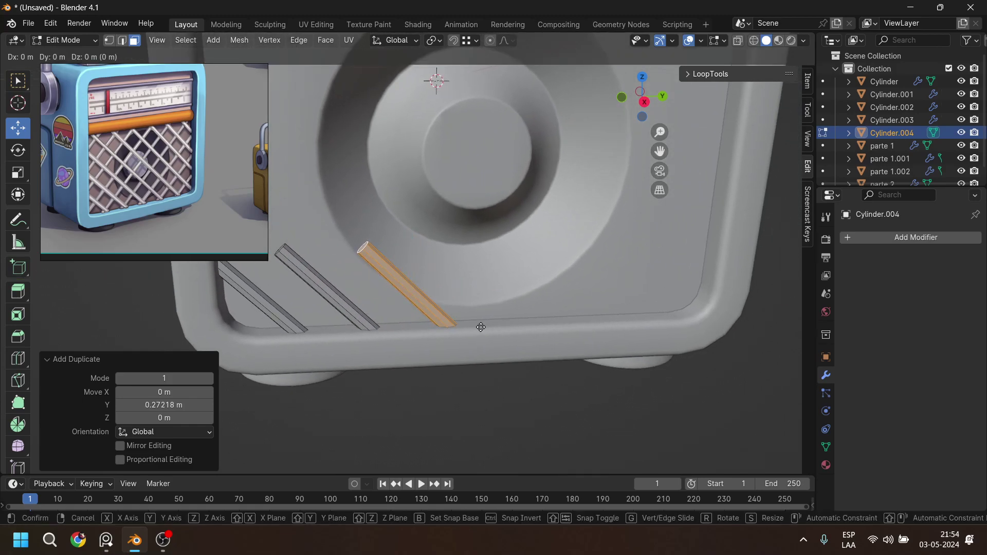
key("y")
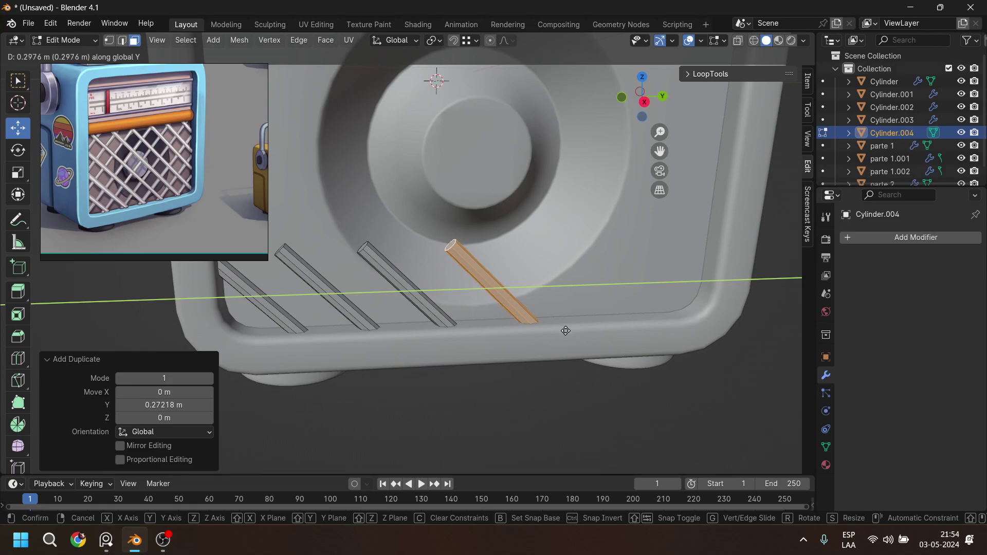
left_click(568, 330)
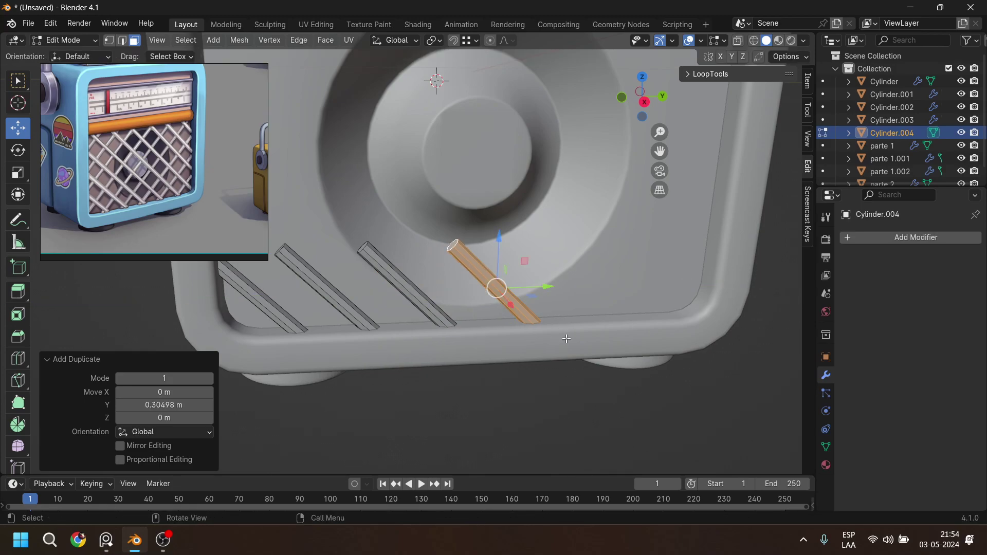
key("shift+r")
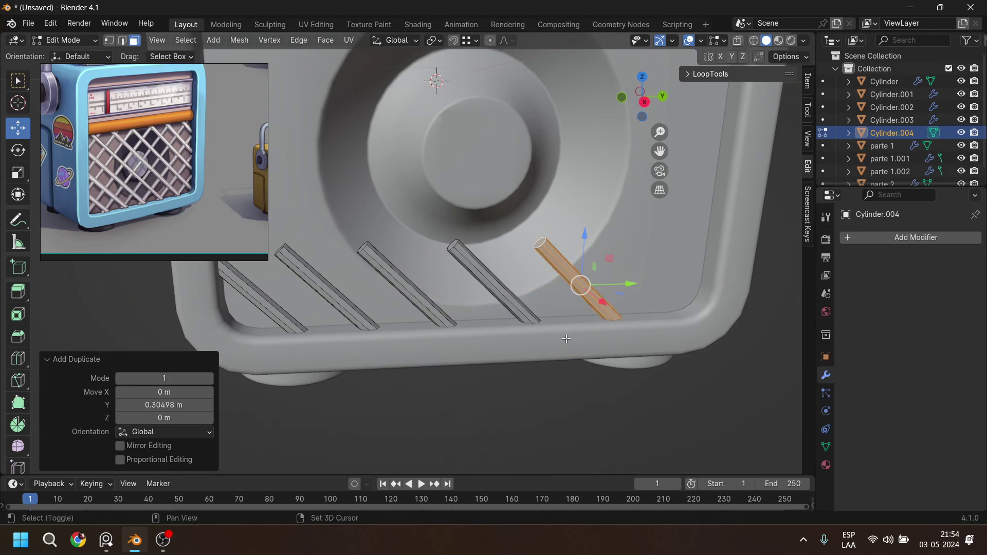
key("shift+r")
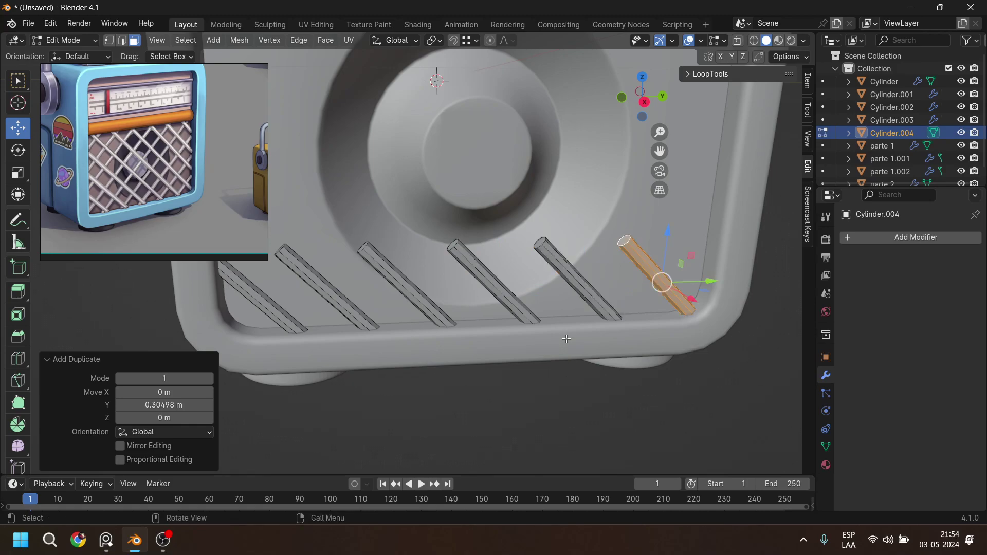
Nudge the sixth bar about 0.023 m along Y, then the whole fifth bar about 0.015 m along Y.
left_click_drag(716, 278, 721, 280)
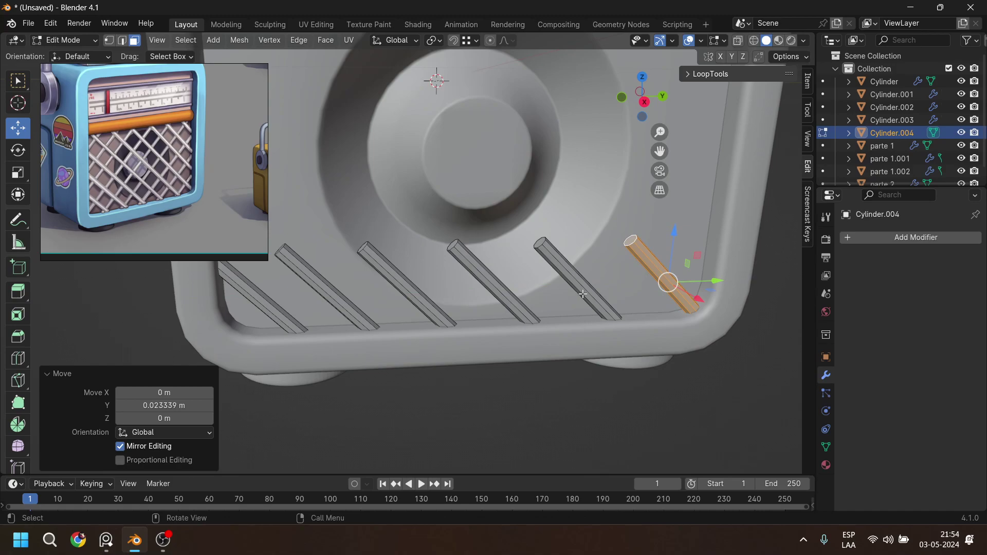
left_click(583, 293)
key("l")
left_click_drag(630, 283, 639, 284)
Set the transform orientation to Normal and pull the second bar's upper end face along its normal into the frame's negative Y side.
middle_click_drag(639, 285, 488, 295)
scroll(487, 295, "up", 4)
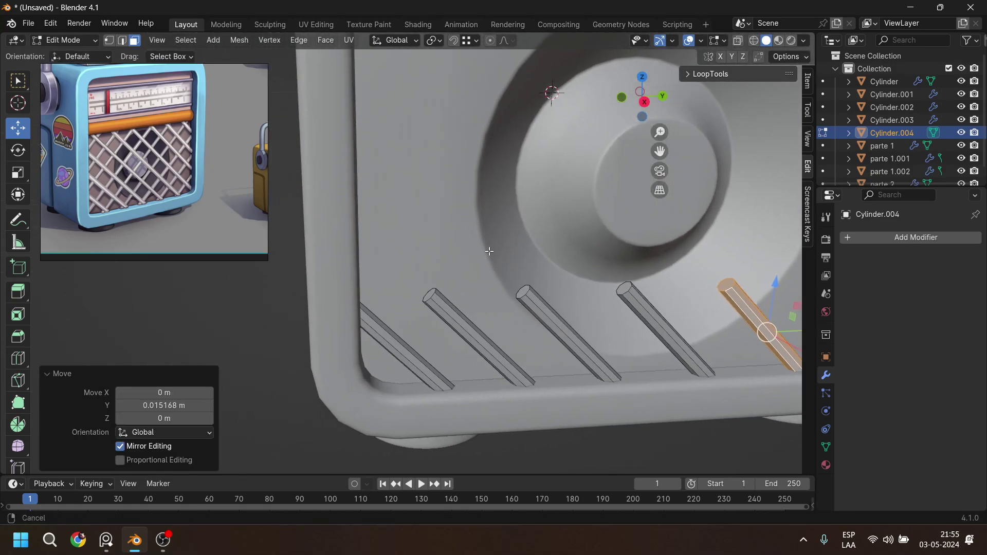
left_click(413, 43)
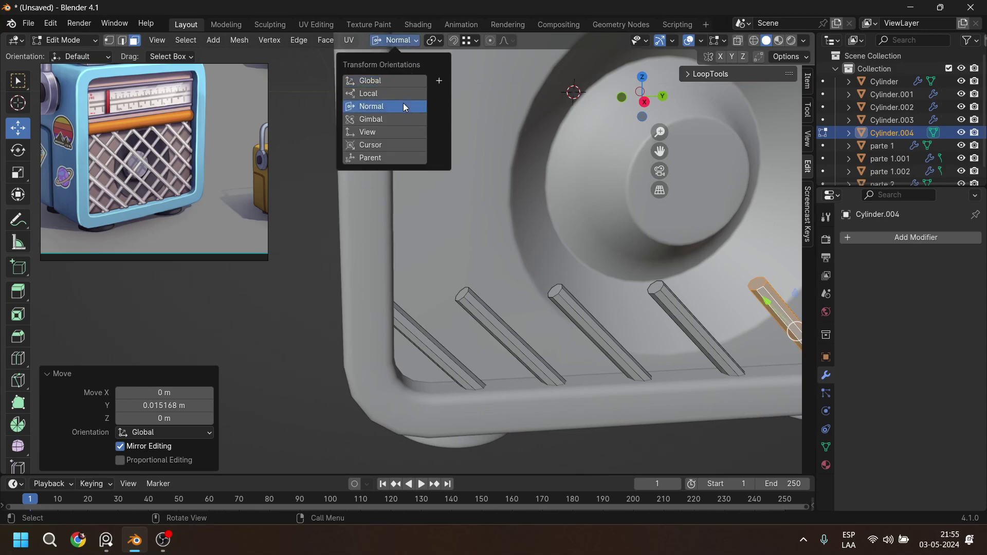
left_click(403, 103)
left_click(458, 286)
left_click_drag(434, 271, 371, 174)
Extend the third and fourth bars' upper end faces along their normals to the frame's negative Y side, the fourth by about 1.16 m.
left_click(557, 289)
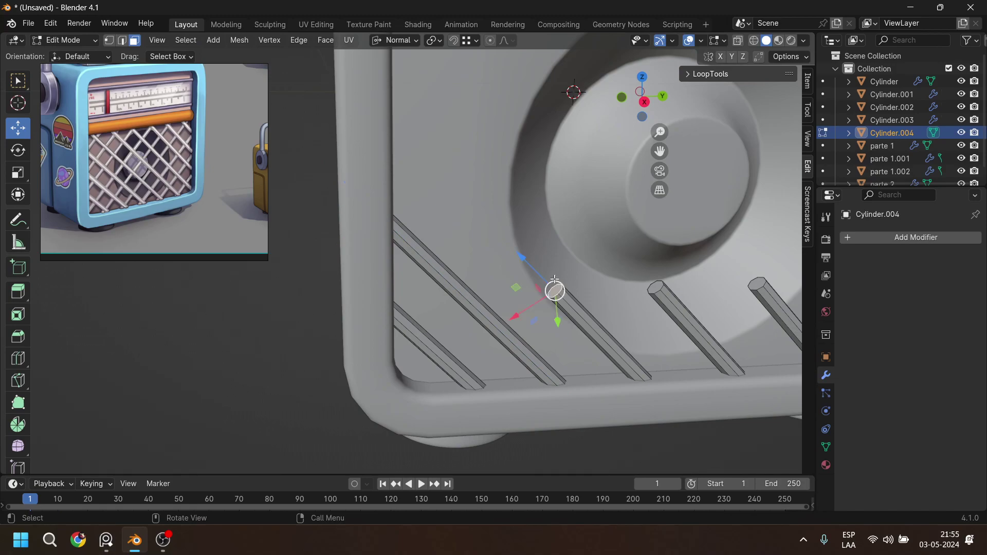
middle_click_drag(557, 289, 559, 357, "shift")
left_click_drag(560, 357, 360, 137)
scroll(360, 154, "down", 3)
middle_click_drag(386, 205, 386, 257, "shift")
left_click(518, 331)
left_click_drag(481, 294, 334, 135)
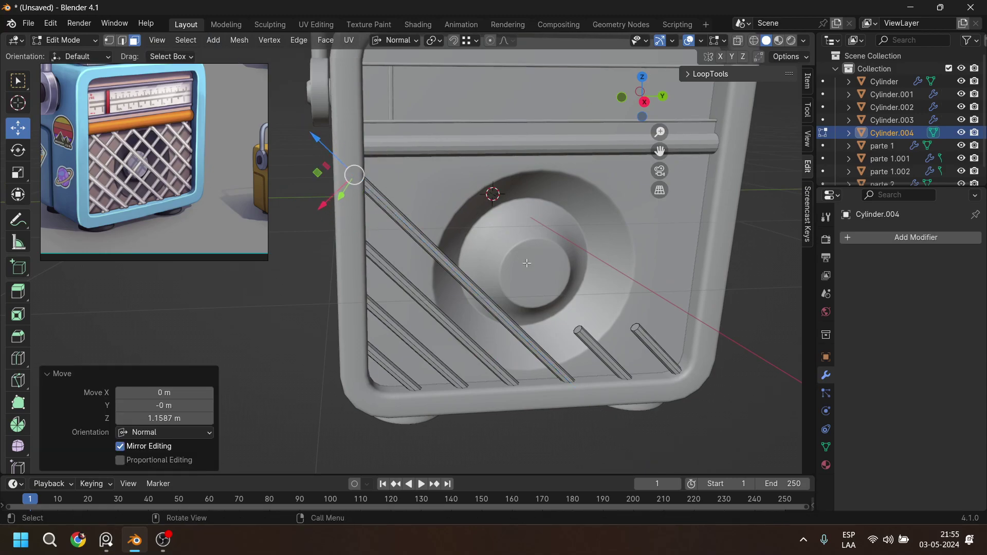
Pull the upper end faces of the fifth and sixth bars about 1.36 m along their normals into the horizontal trim.
left_click(577, 330)
left_click_drag(565, 318, 374, 139)
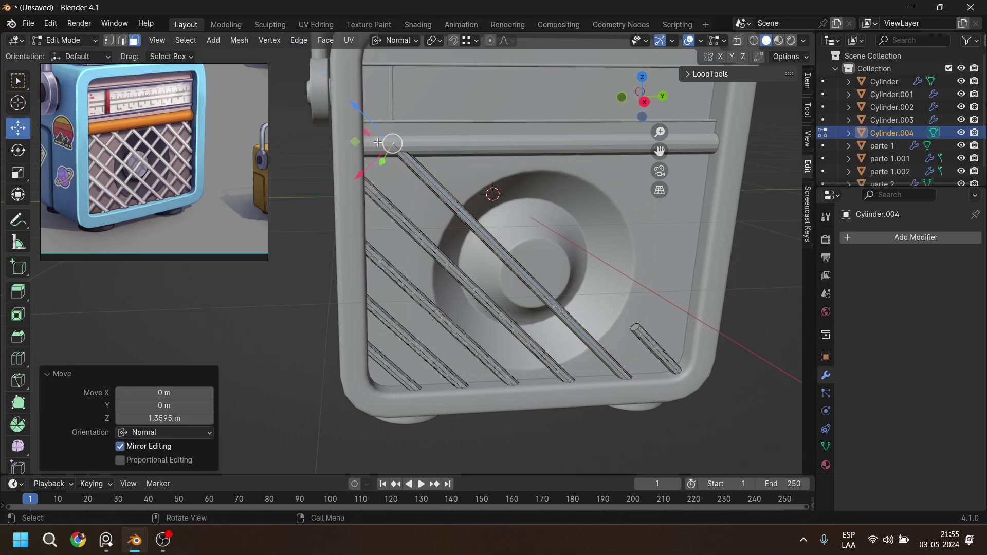
left_click(635, 326)
left_click_drag(606, 303, 427, 130)
middle_click_drag(555, 304, 465, 327, "shift")
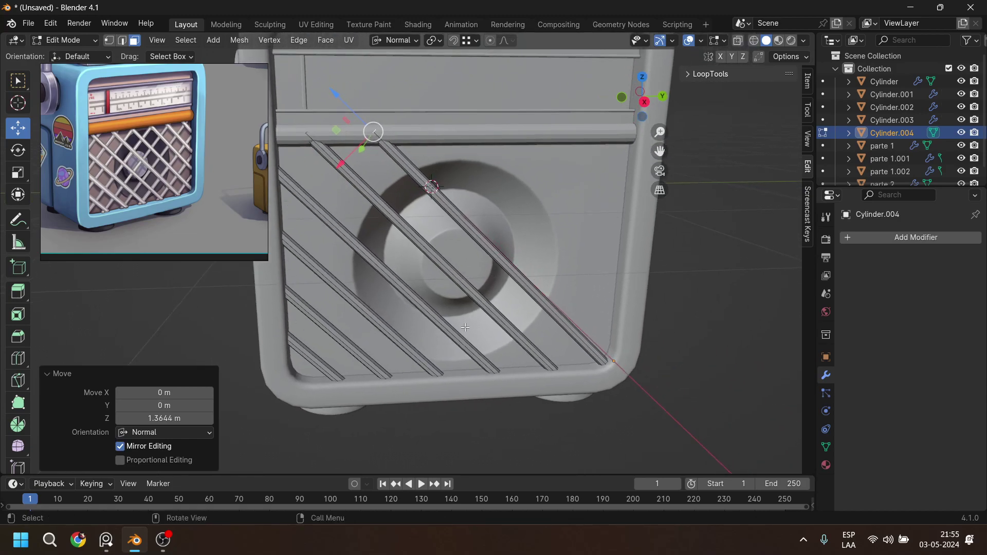
Select the whole third diagonal bar, duplicate it in place and set the transform orientation back to Global.
left_click(362, 307)
key("l")
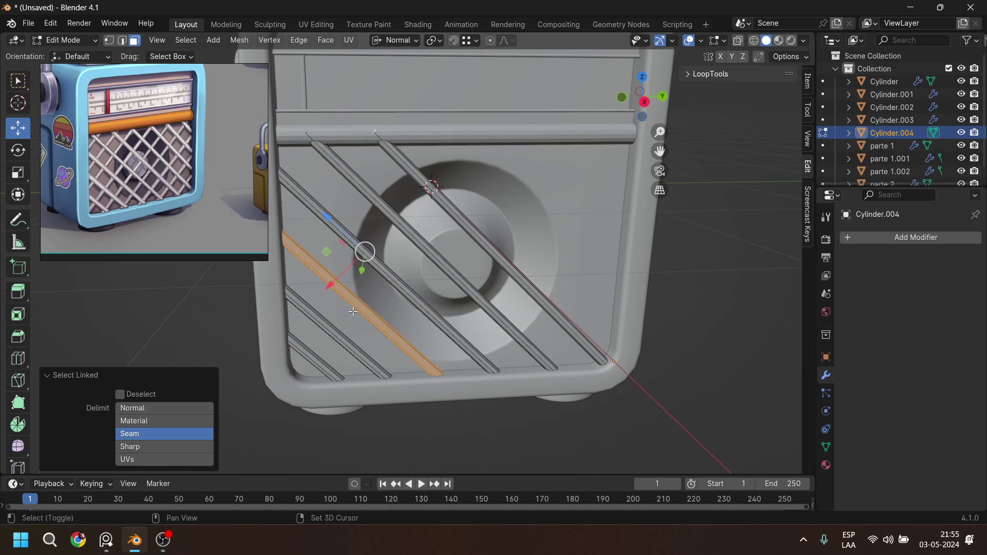
key("shift+d")
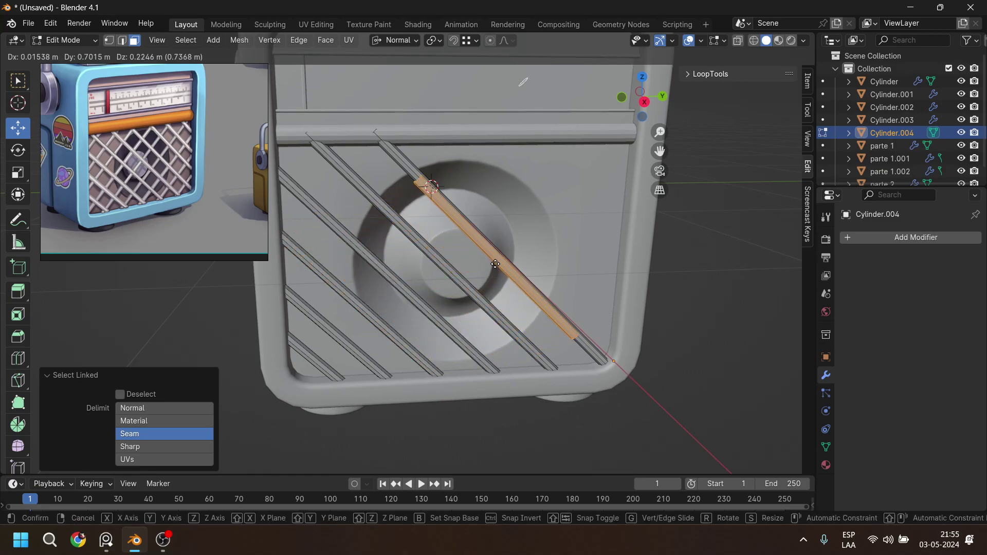
key("y")
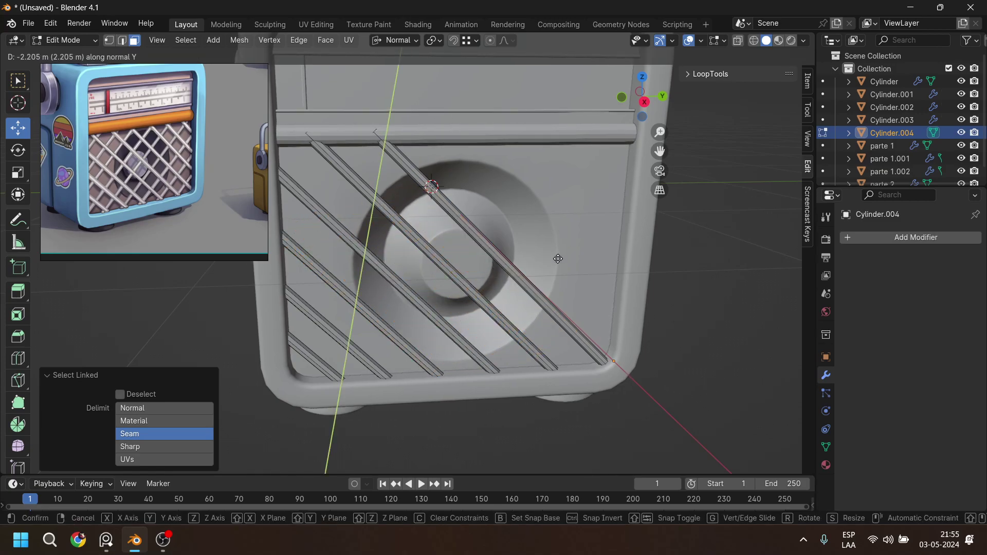
right_click(575, 242)
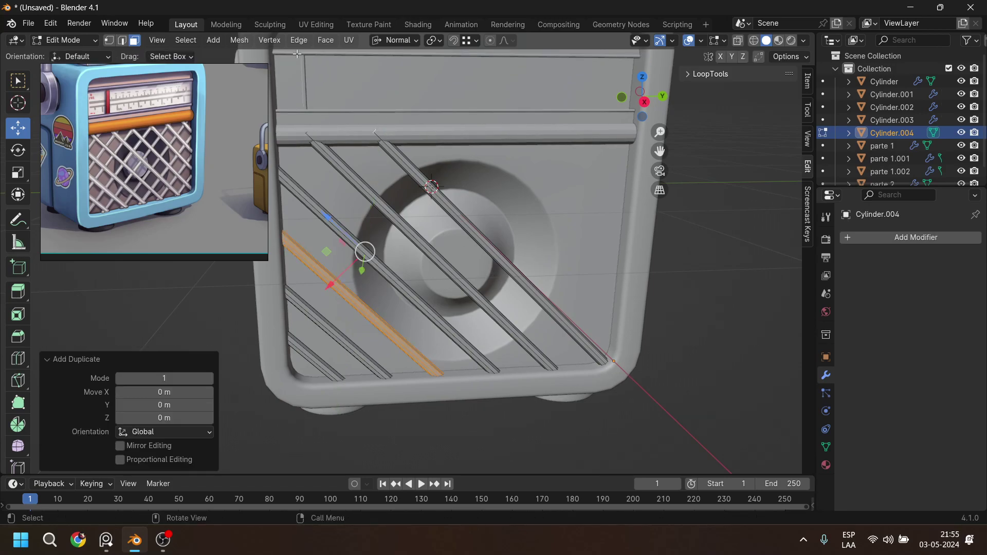
left_click(403, 40)
left_click(393, 80)
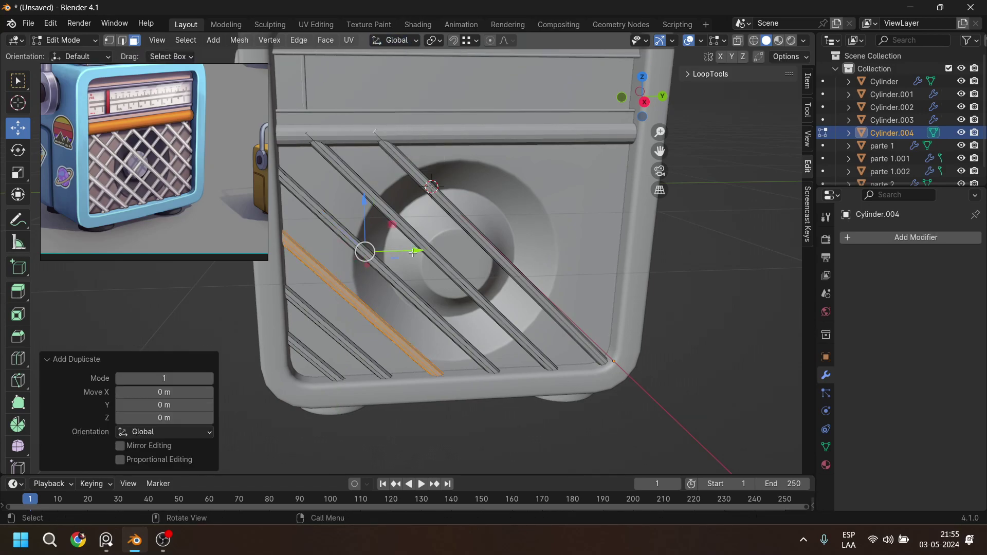
Move the copied bar along Y beyond the sixth bar, raise it about 0.263 m in Z and shift it back about 0.204 m in Y.
key("g")
key("y")
left_click(602, 202)
key("g")
key("z")
left_click(609, 196)
key("g")
key("y")
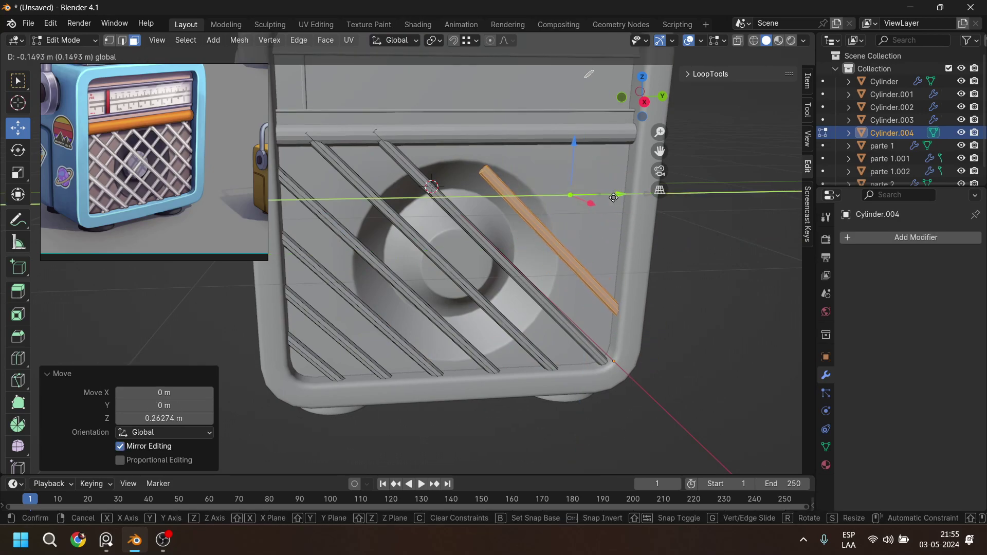
left_click(603, 207)
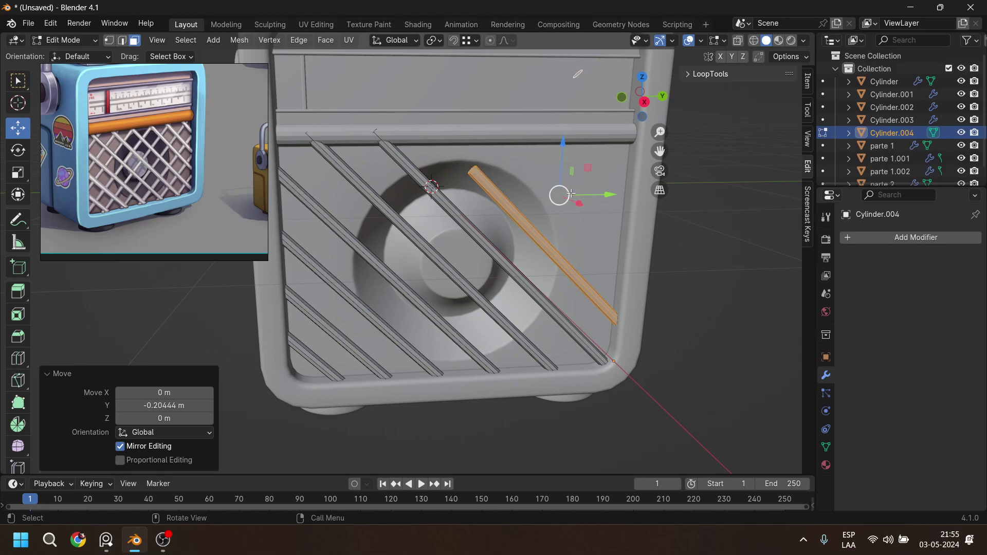
Select the stray duplicated end face above the horizontal trim and delete it.
left_click(581, 75)
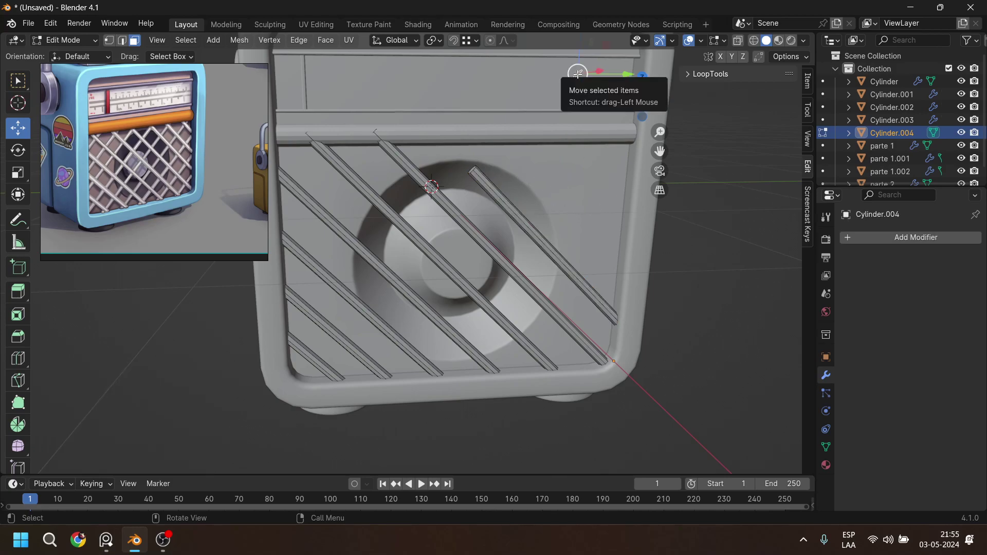
key("x")
key("Escape")
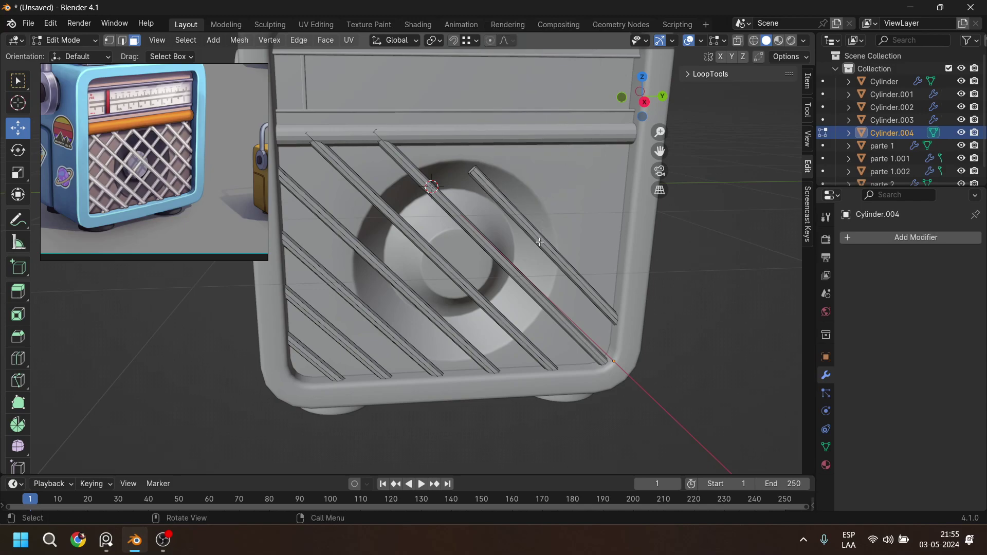
Duplicate the whole seventh bar about 0.34 m along Y and raise the copy about 0.183 m along Z.
key("l")
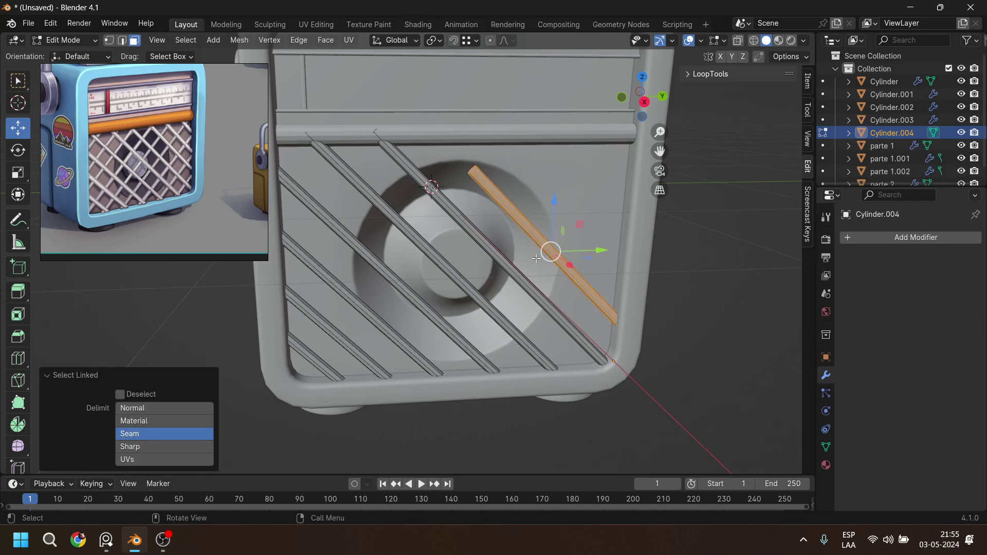
key("shift+d")
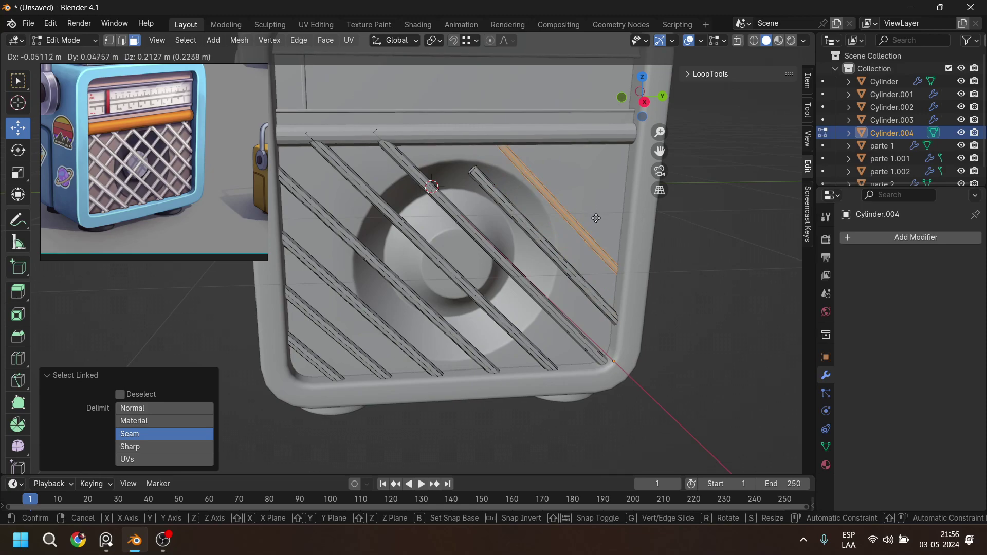
key("y")
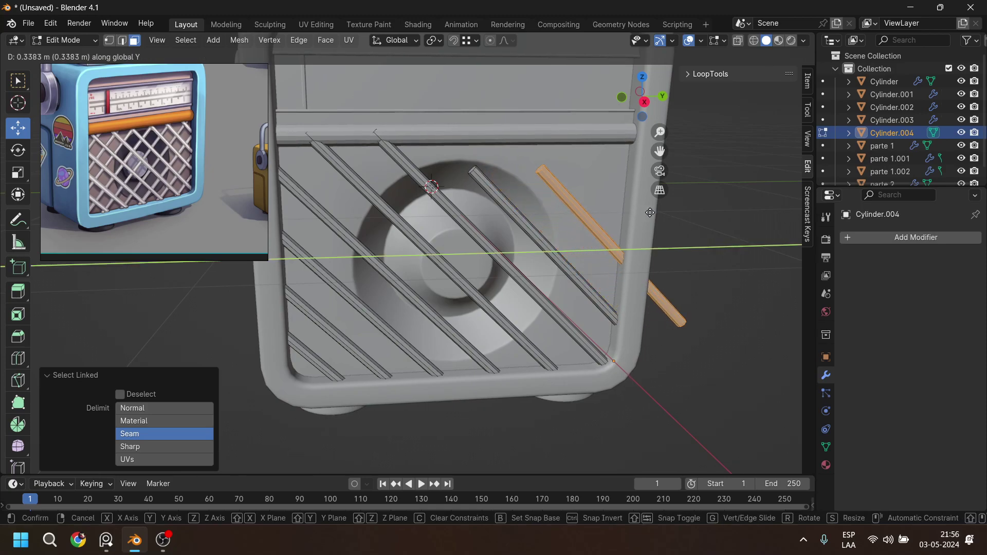
left_click(650, 212)
key("g")
key("z")
left_click(617, 162)
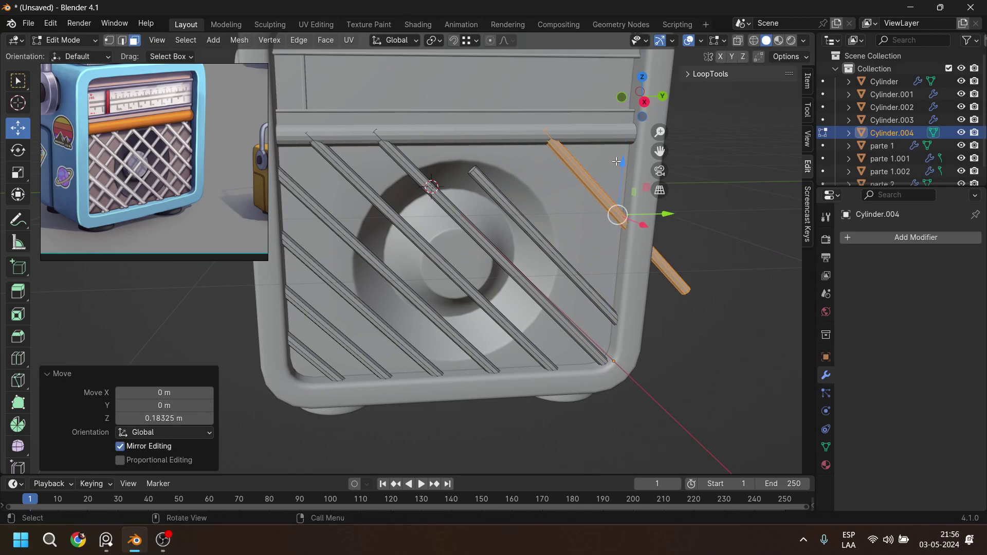
Shift the eighth bar back about 0.297 m along Y and raise it about 0.098 m along Z.
key("g")
key("y")
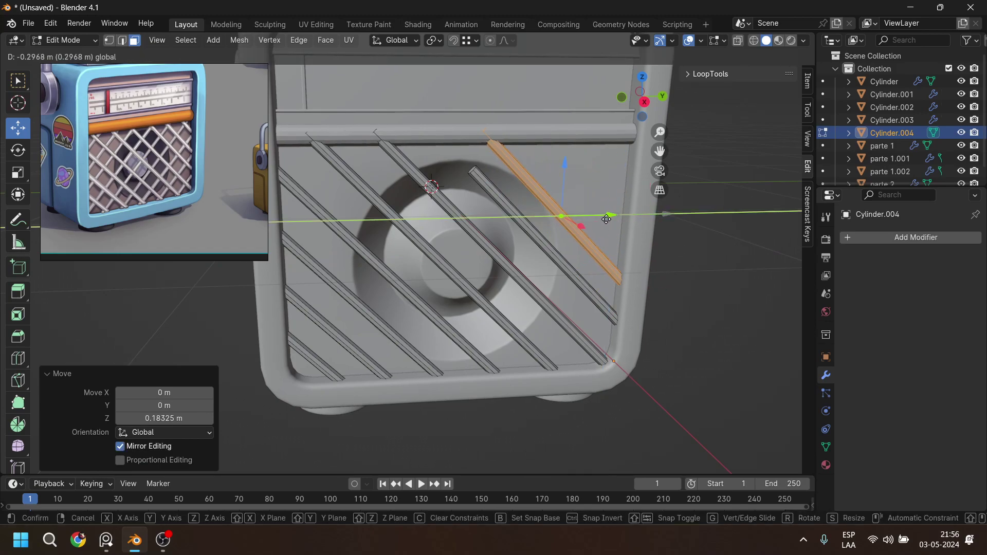
left_click(568, 215)
key("g")
key("z")
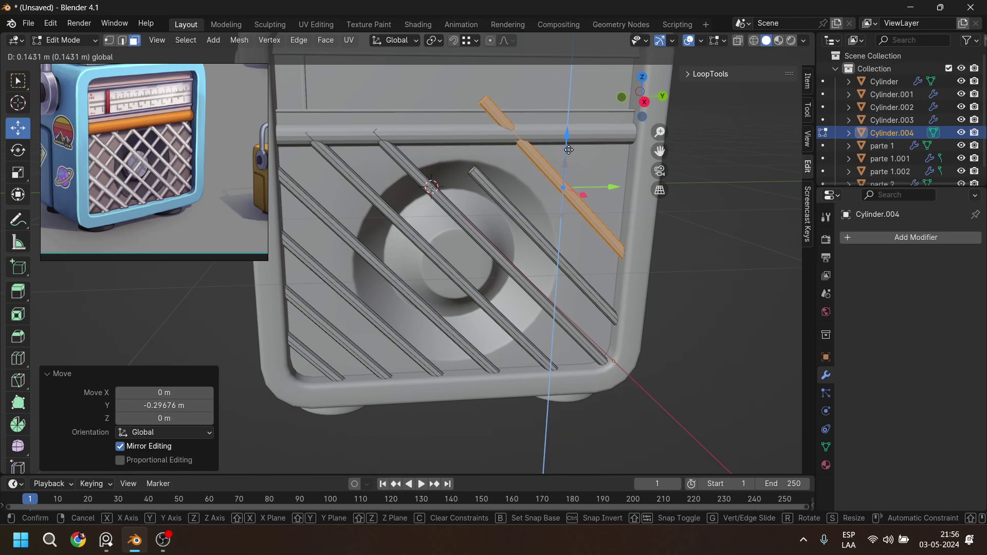
left_click(569, 170)
Duplicate the eighth bar about 0.405 m upward along Z to make a ninth bar.
middle_click_drag(612, 215, 532, 272, "shift")
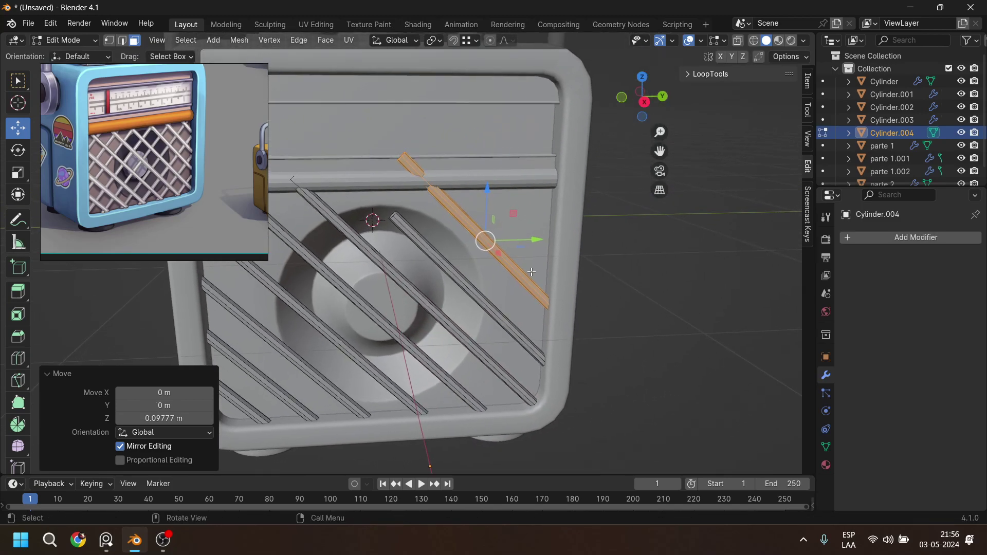
key("g")
key("z")
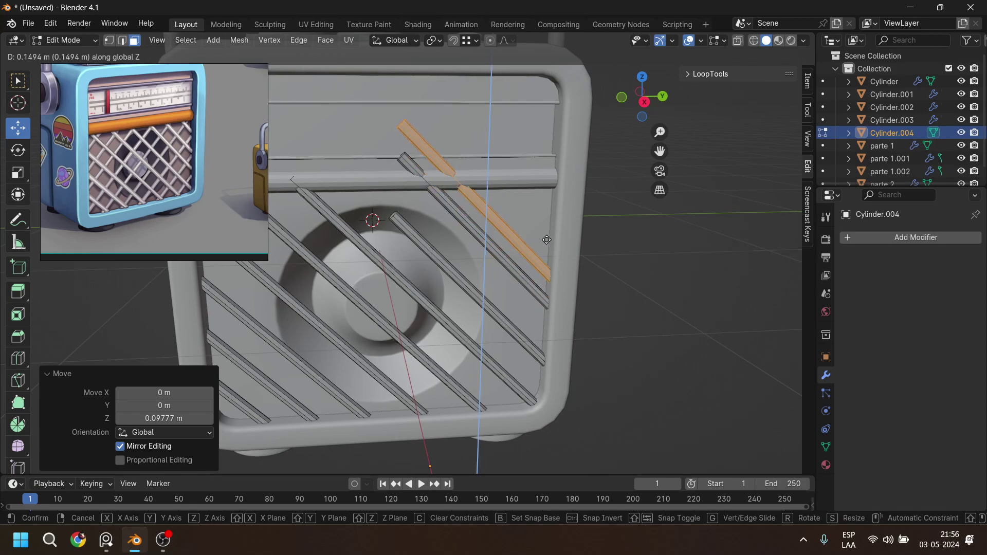
left_click(562, 191)
middle_click_drag(562, 191, 513, 211)
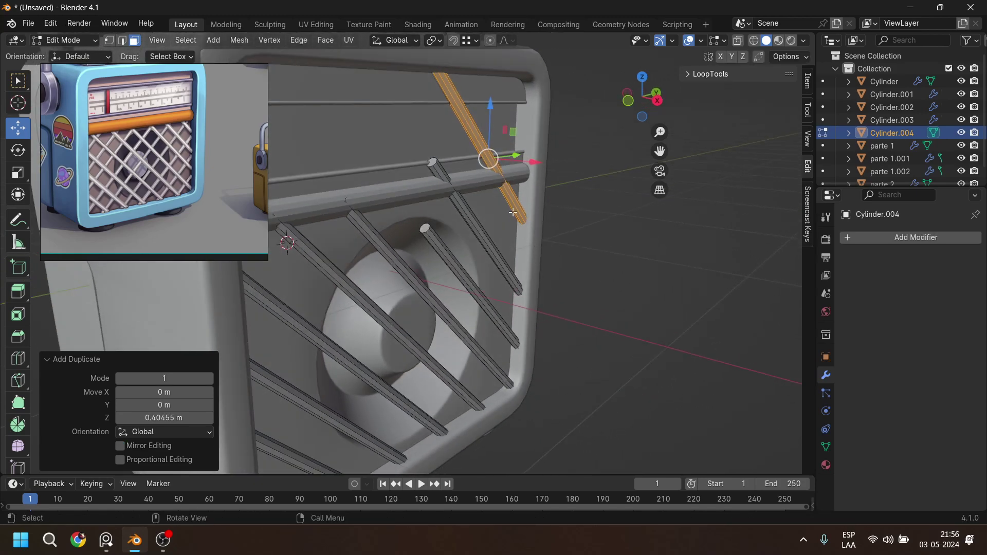
Isolate the grille bars, set the orientation to Normal and extend the seventh bar's upper end face about 0.09 m along its normal.
scroll(513, 212, "down", 3)
key("KP_Divide")
middle_click_drag(427, 255, 595, 280, "shift")
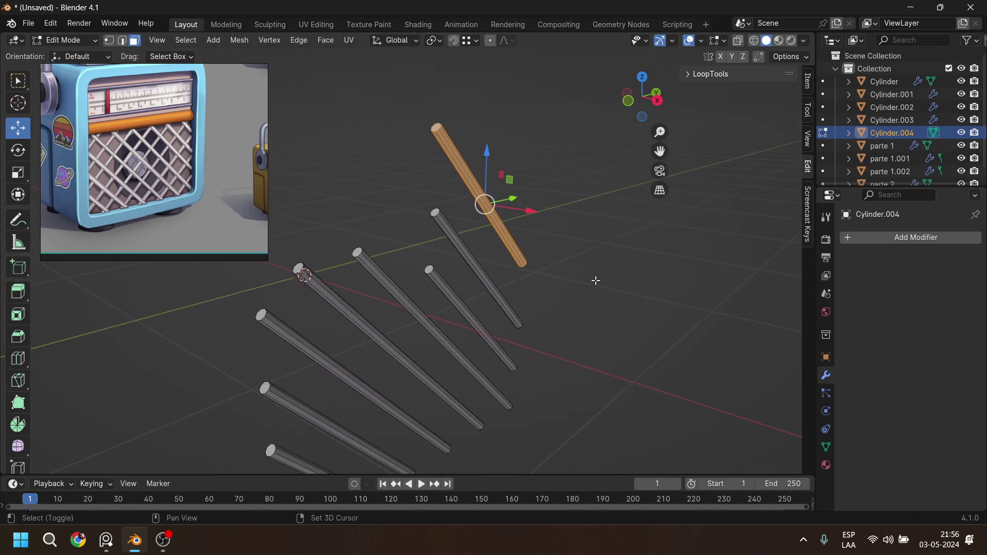
left_click(429, 269)
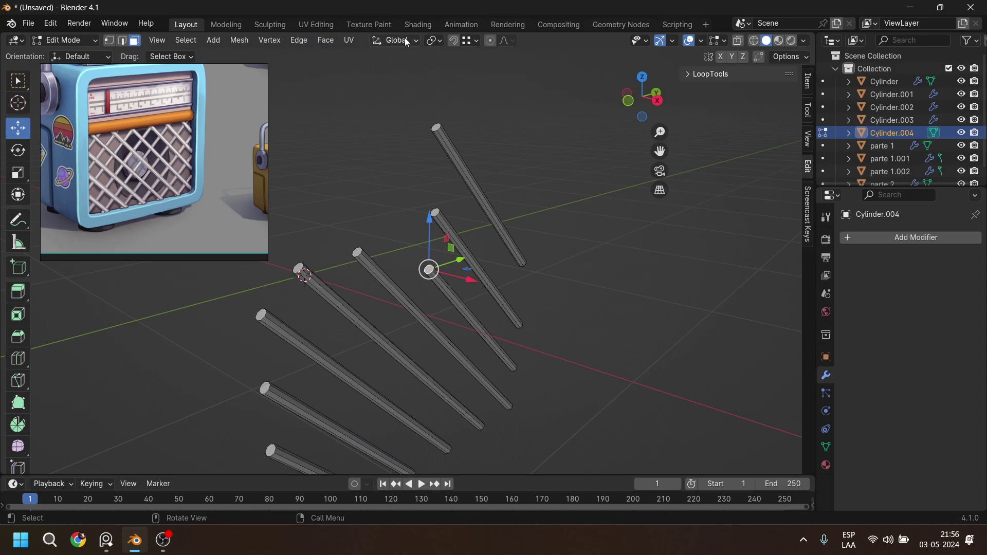
left_click(405, 38)
left_click(395, 109)
key("g")
key("z")
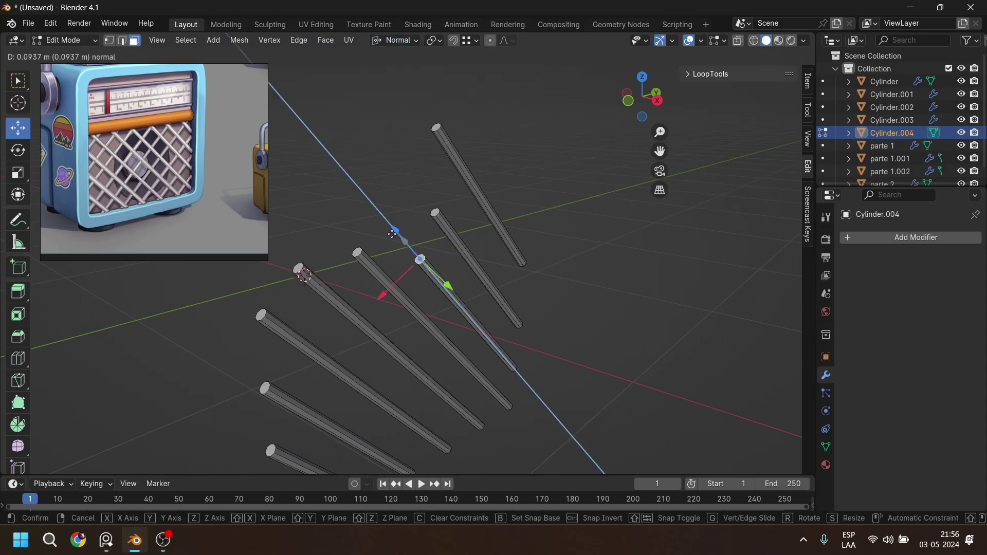
left_click(396, 236)
Shorten the ninth bar by moving its upper end face about 0.471 m and another 0.161 m inward along its normal.
left_click(435, 213)
middle_click_drag(521, 280, 436, 253)
middle_click_drag(435, 153, 518, 230)
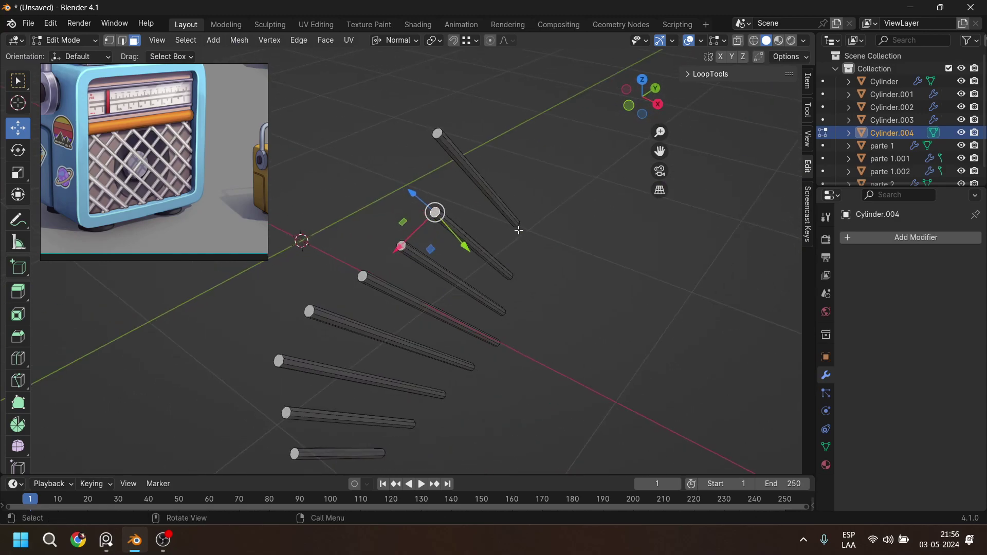
key("g")
key("z")
key("z")
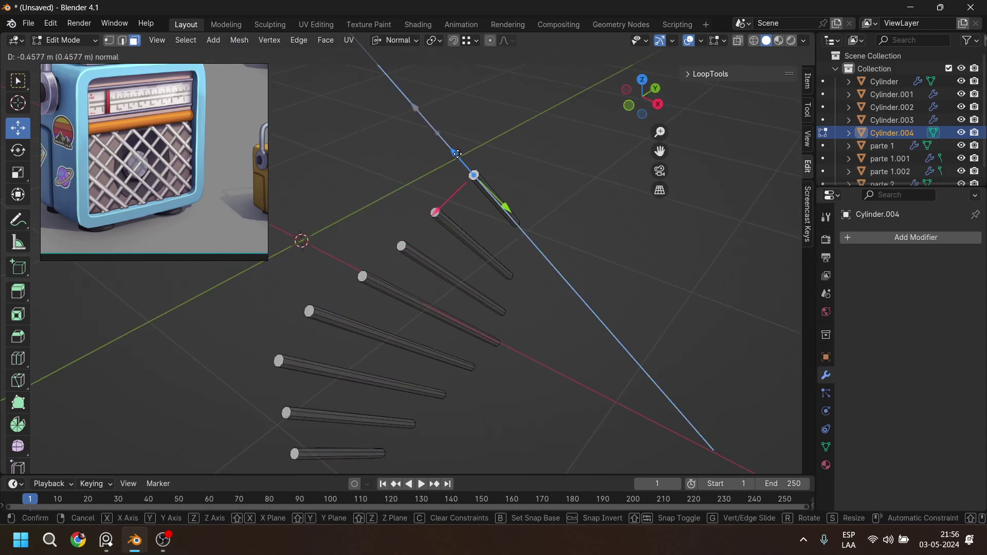
left_click(457, 155)
key("KP_1")
key("KP_3")
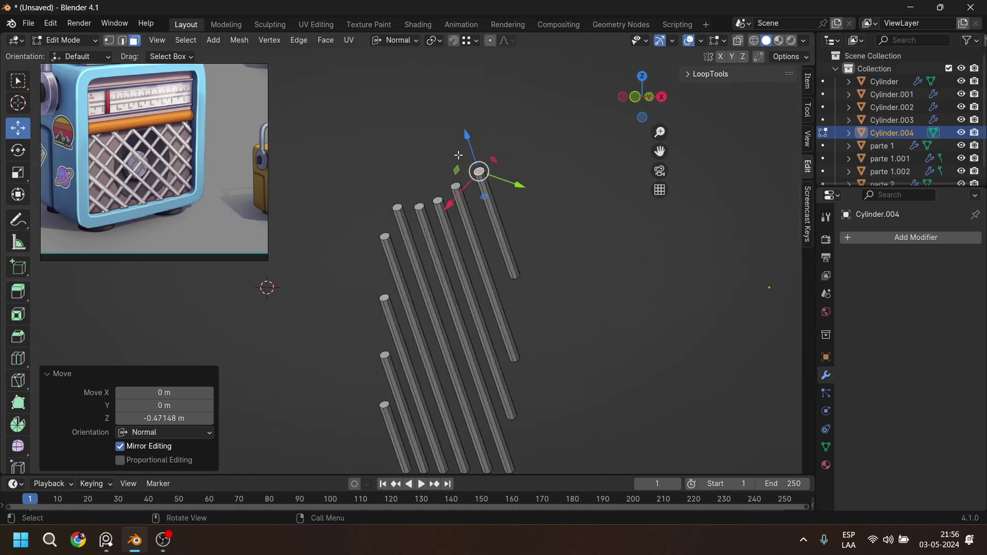
key("g")
key("z")
key("z")
left_click(426, 181)
Show the full radio again and move the eighth bar's upper end face about 0.159 m inward along its normal.
middle_click_drag(412, 182, 455, 211)
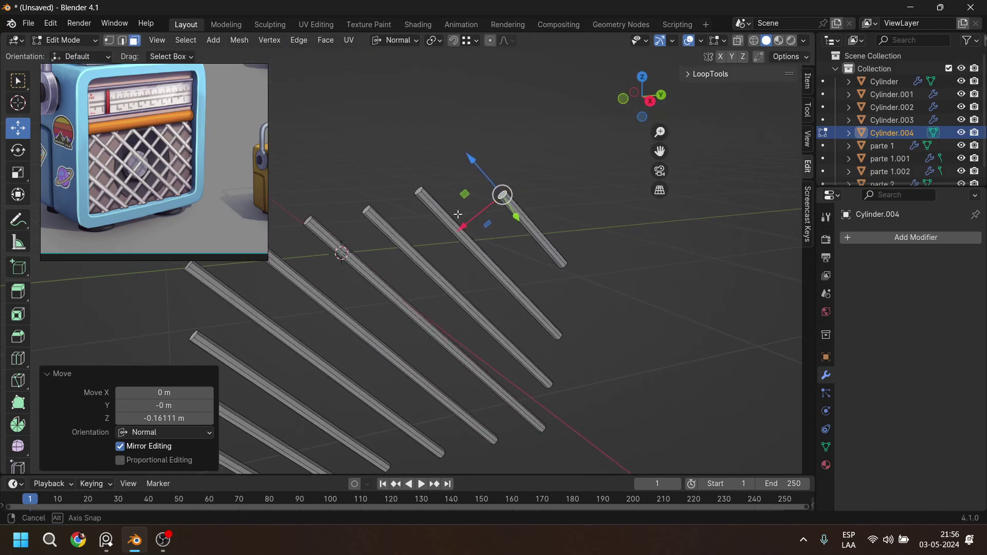
left_click(420, 190)
left_click(408, 41)
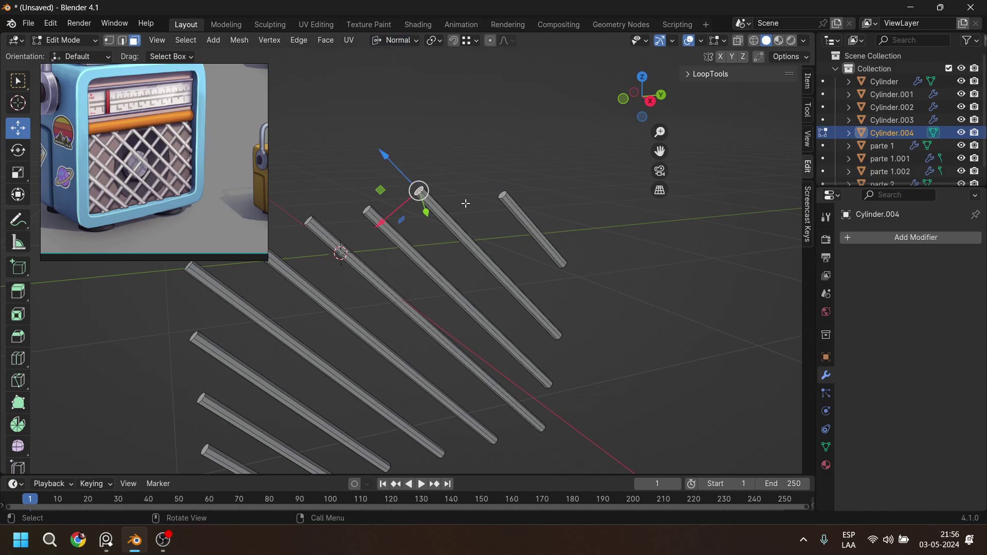
scroll(440, 221, "down", 4)
scroll(425, 195, "up", 8)
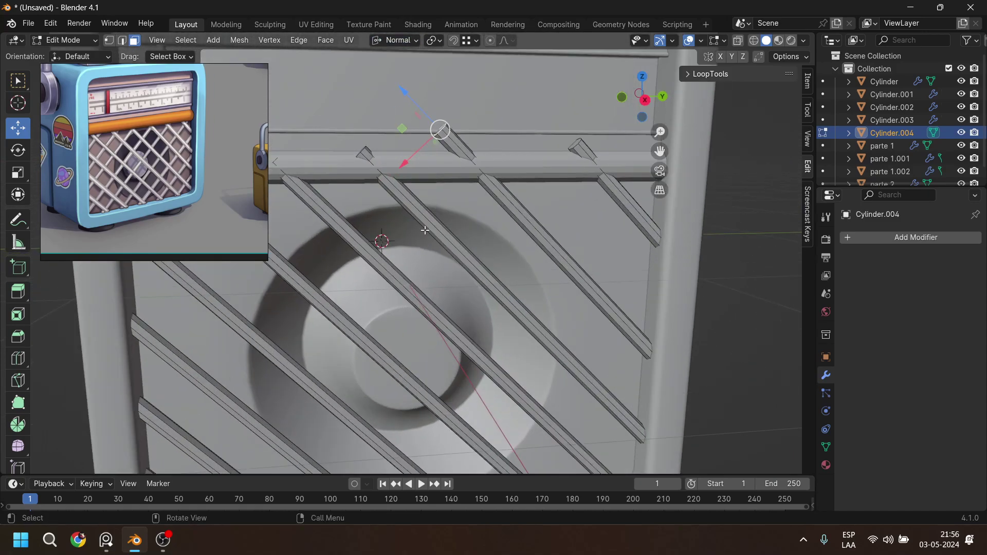
left_click_drag(402, 96, 592, 127)
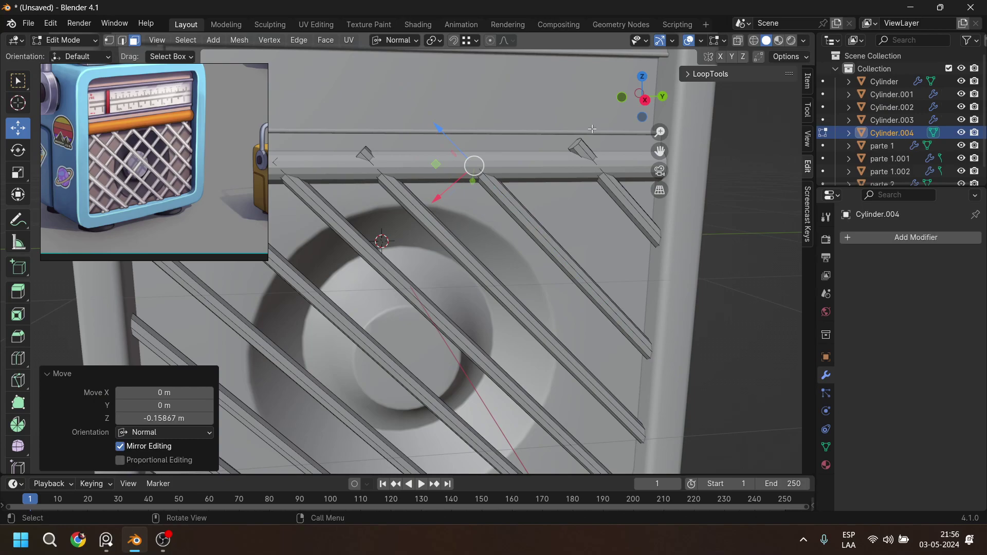
Pull the ninth bar's upper end back to the crossbar and move the seventh bar's upper end face about 0.057 m inward.
left_click(574, 143)
left_click_drag(540, 107, 437, 167)
middle_click_drag(437, 168, 507, 187)
left_click(503, 183)
left_click_drag(470, 151, 400, 201)
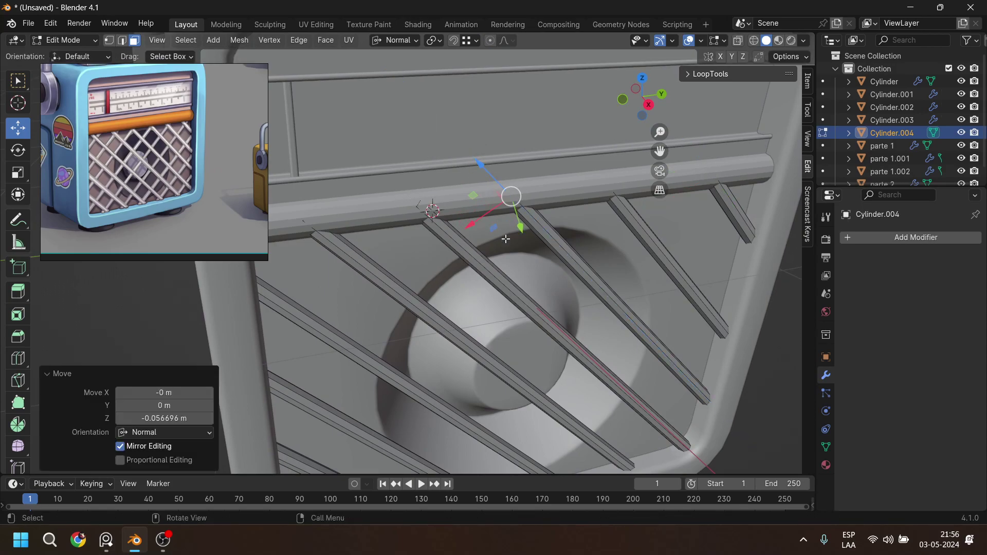
Select all grille bars and shift them about 0.015 m in the negative direction along the normal Z axis.
key("a")
middle_click_drag(589, 325, 568, 407)
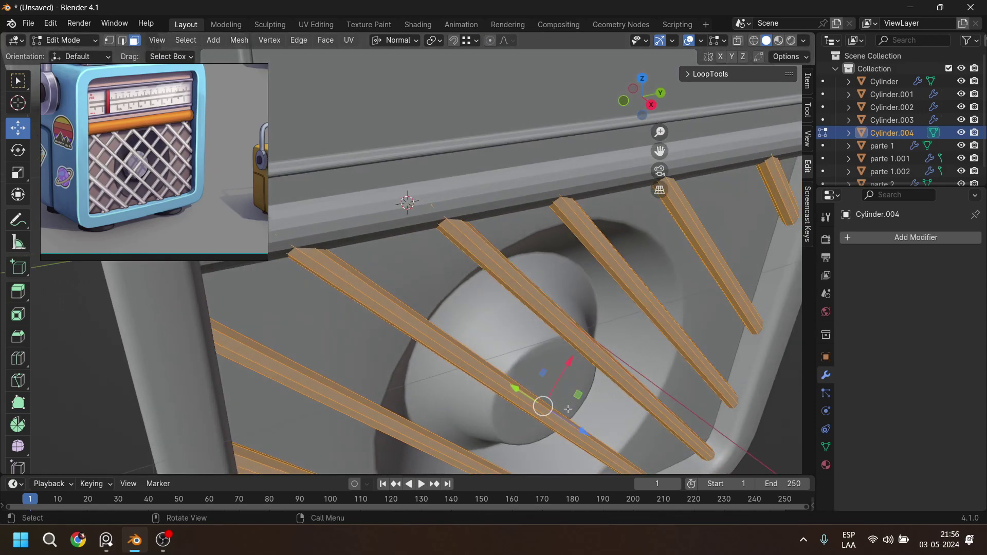
left_click_drag(586, 432, 579, 427)
scroll(570, 391, "down", 5)
middle_click_drag(564, 359, 542, 303, "shift")
middle_click_drag(541, 302, 558, 314)
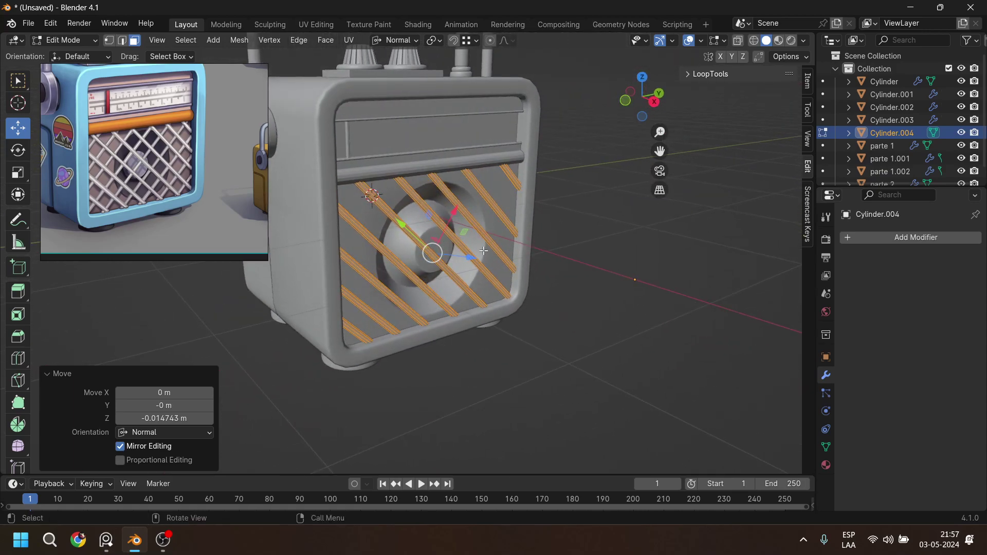
Set the pivot point to Individual Origins and scale all bars down to about 0.807.
left_click(396, 40)
left_click(416, 39)
left_click(443, 40)
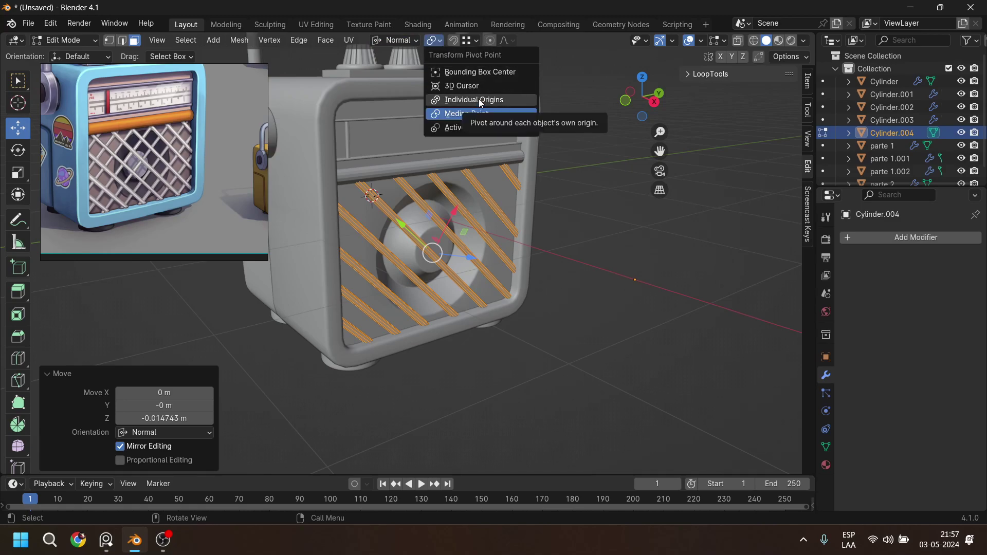
scroll(565, 263, "up", 4)
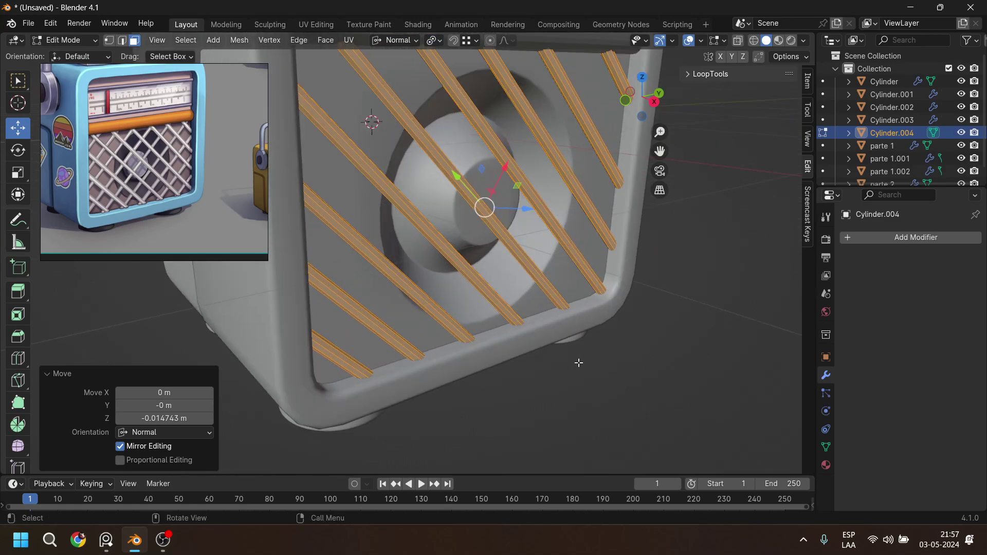
key("s")
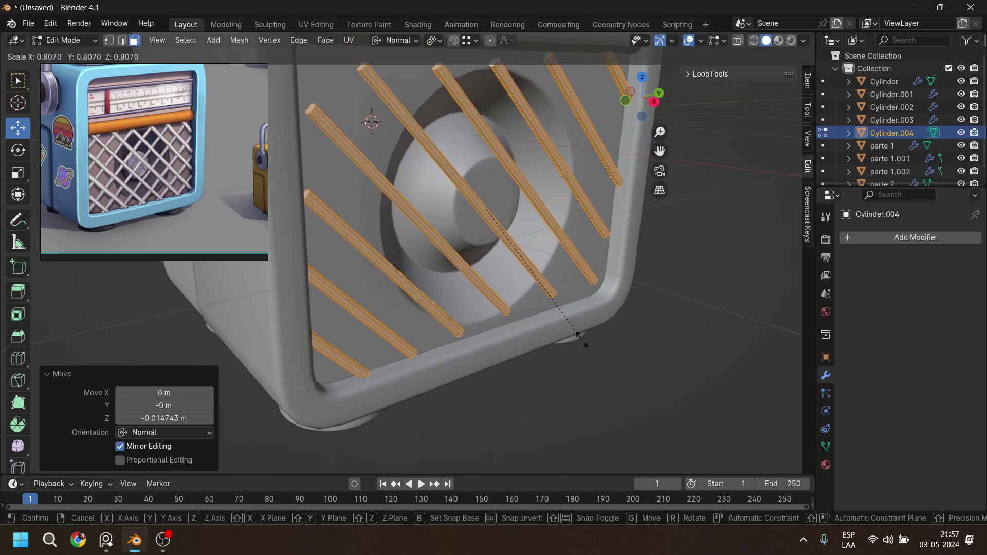
left_click(581, 338)
Extend the lower ends of the sixth, seventh and fifth bars into the frame, the sixth by about 0.115 m along its normal.
middle_click_drag(611, 315, 457, 263)
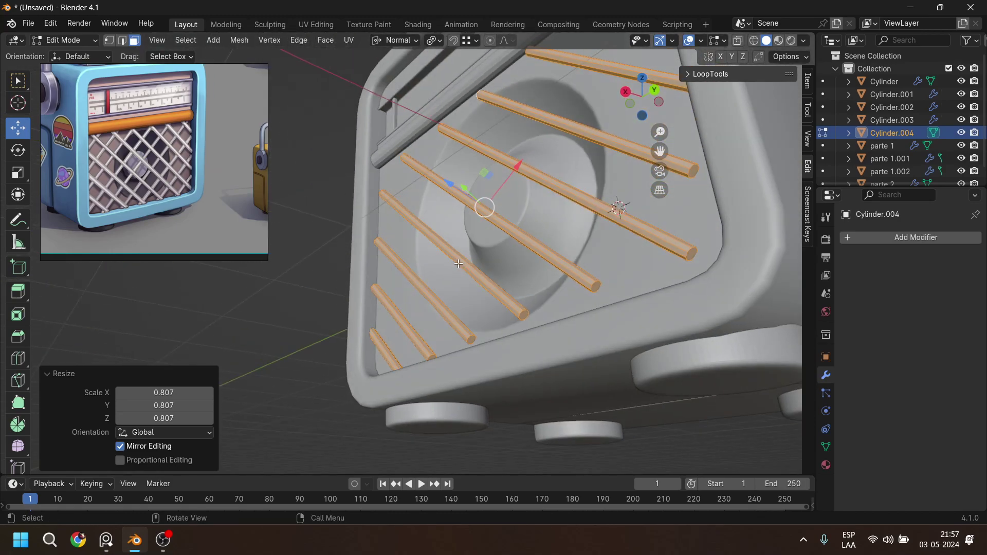
left_click(690, 255)
left_click_drag(717, 270, 755, 296)
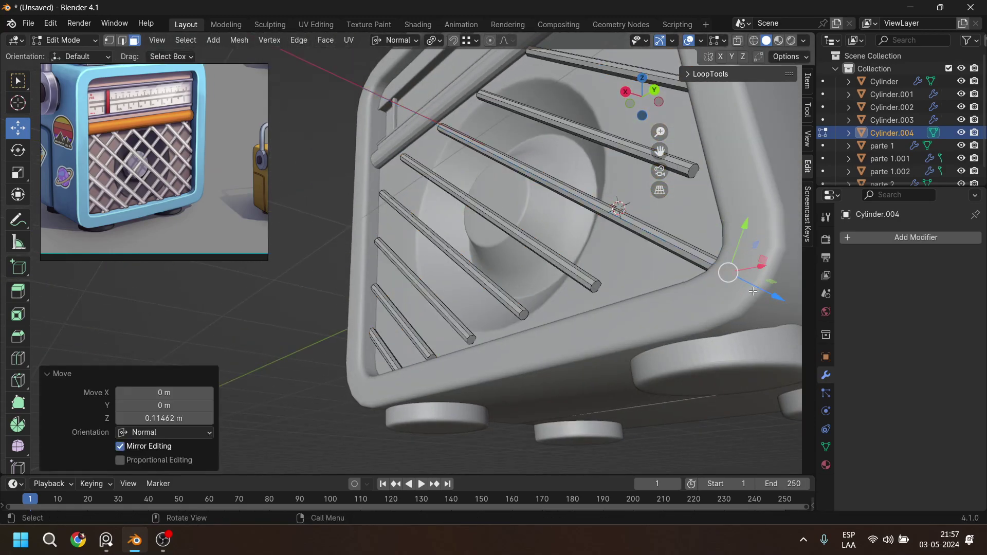
left_click(692, 170)
left_click_drag(727, 186, 758, 212)
left_click_drag(630, 309, 668, 334)
Extend the lower ends of the fourth, third and second bars into the frame, the second by about 0.098 m along its normal.
left_click(524, 314)
mouse_move(547, 341)
left_mouse_down()
mouse_move(562, 353)
mouse_move(565, 341)
left_mouse_up()
left_click(468, 341)
left_click_drag(501, 368, 465, 394)
left_click(431, 358)
Extend the first bar's lower end face about 0.048 m along its normal into the frame.
middle_click_drag(465, 395, 540, 367)
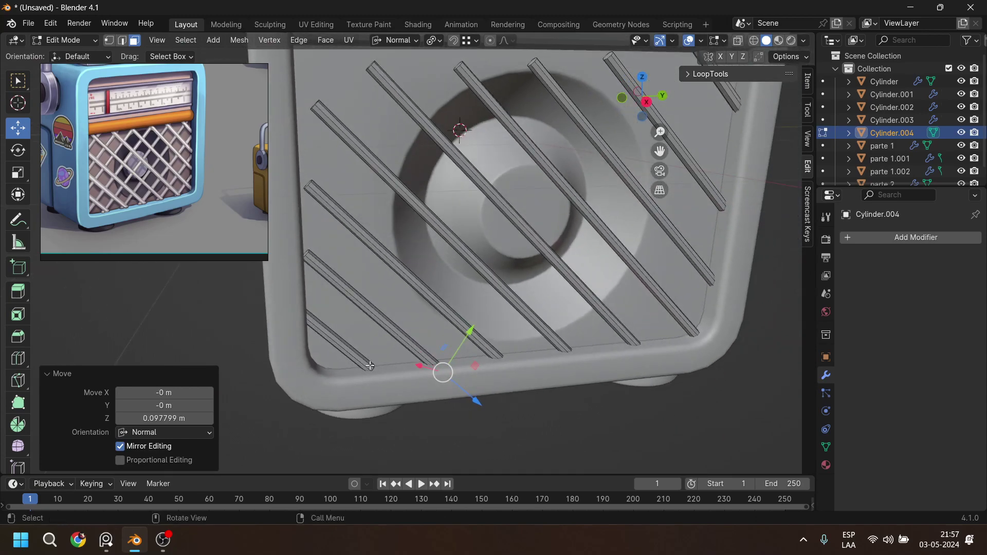
middle_click_drag(402, 376, 358, 356)
scroll(360, 365, "up", 5)
middle_click_drag(364, 411, 378, 300, "shift")
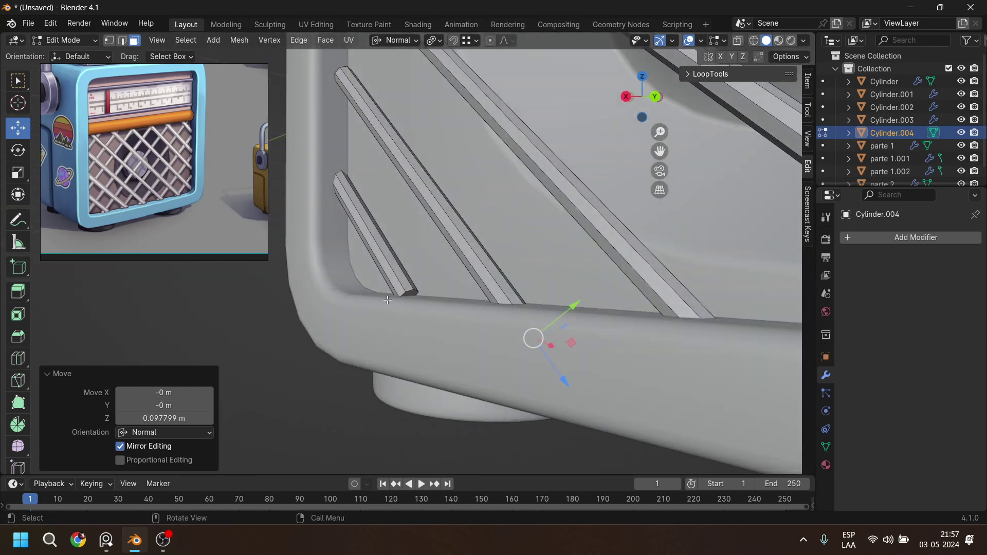
left_click(409, 294)
left_click_drag(433, 338, 441, 355)
Extend the upper ends of the second and third bars into the frame's side, the second by about 0.082 m along its normal.
middle_click_drag(441, 354, 542, 358)
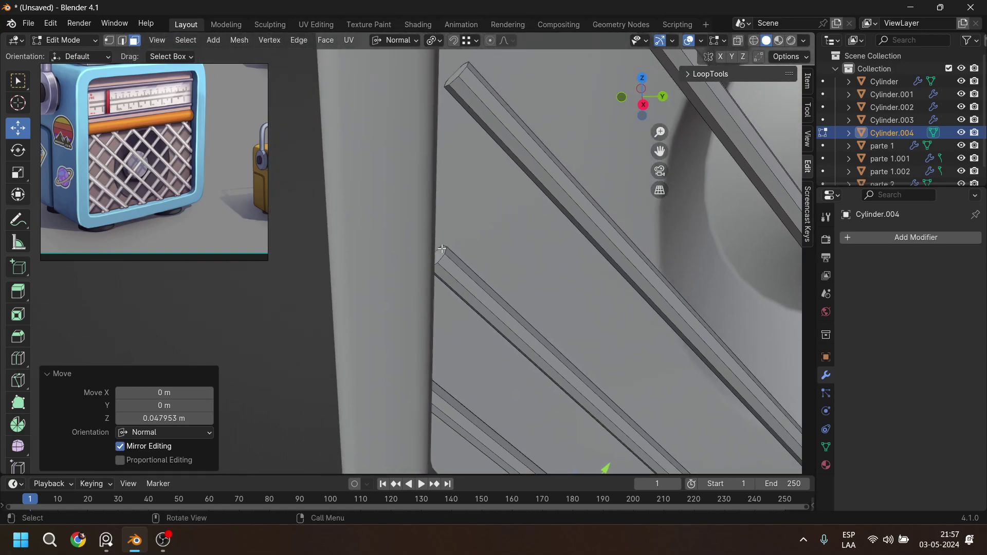
left_click(441, 252)
left_click_drag(417, 240, 382, 199)
middle_click_drag(393, 169, 397, 306, "shift")
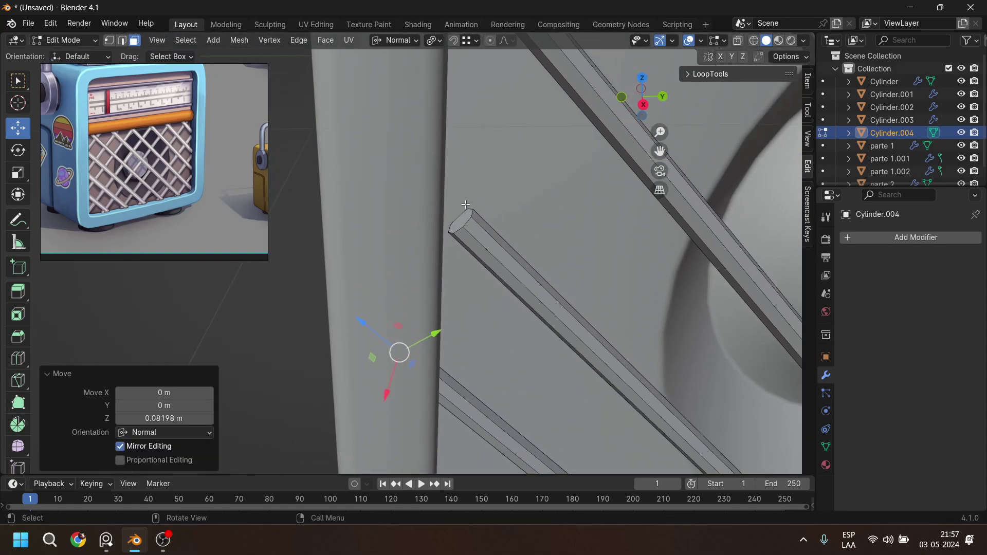
left_click(463, 221)
left_click_drag(436, 199, 385, 139)
Extend the fourth bar's upper end about 0.135 m into the frame's side and the fifth bar's upper end into the crossbar.
middle_click_drag(473, 138, 471, 337, "shift")
left_click(507, 204)
left_click(506, 199)
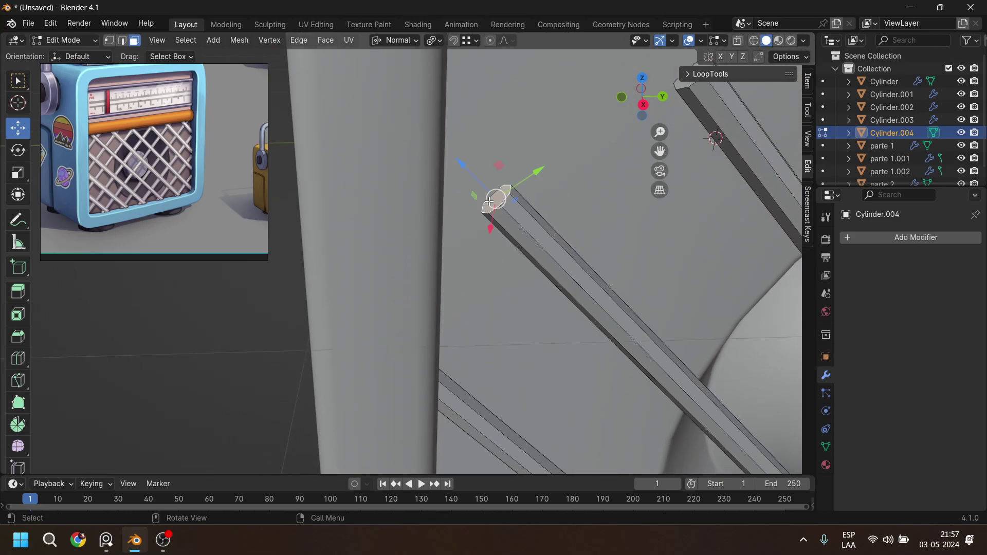
left_click_drag(469, 169, 379, 86)
middle_click_drag(496, 113, 582, 356, "shift")
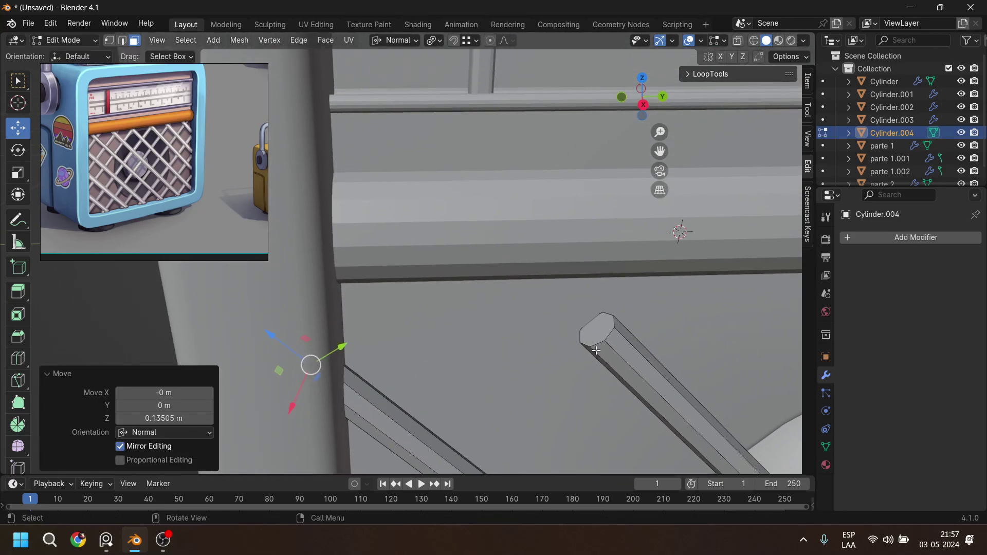
left_click(594, 328)
left_click_drag(570, 305, 483, 217)
Extend the upper ends of the sixth bar about 0.158 m and the seventh bar about 0.135 m into the crossbar.
middle_click_drag(598, 266, 636, 285, "shift")
left_click(624, 300)
left_click_drag(586, 263, 543, 218)
middle_click_drag(705, 278, 584, 290, "shift")
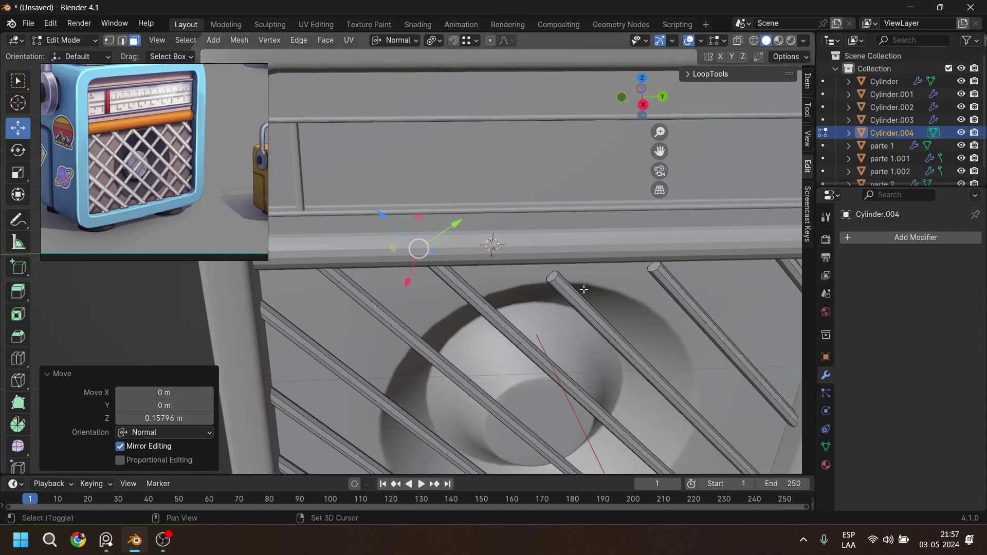
left_click(553, 277)
left_click_drag(512, 216, 486, 213)
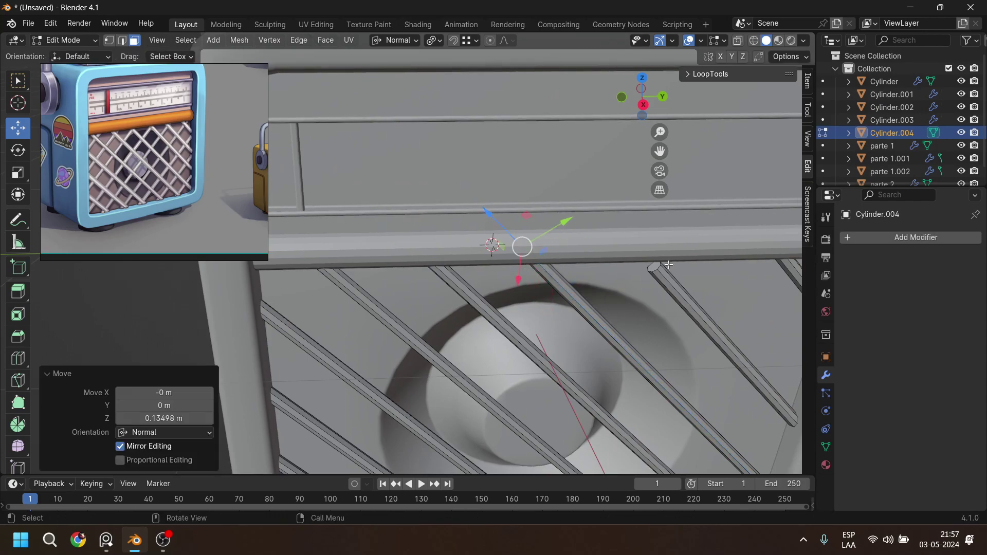
Extend the eighth bar's upper end face about 0.09 m along its normal into the crossbar.
left_click(654, 266)
left_click_drag(617, 234, 603, 212)
middle_click_drag(686, 288, 549, 311, "shift")
scroll(621, 317, "up", 2)
middle_click_drag(621, 317, 618, 277)
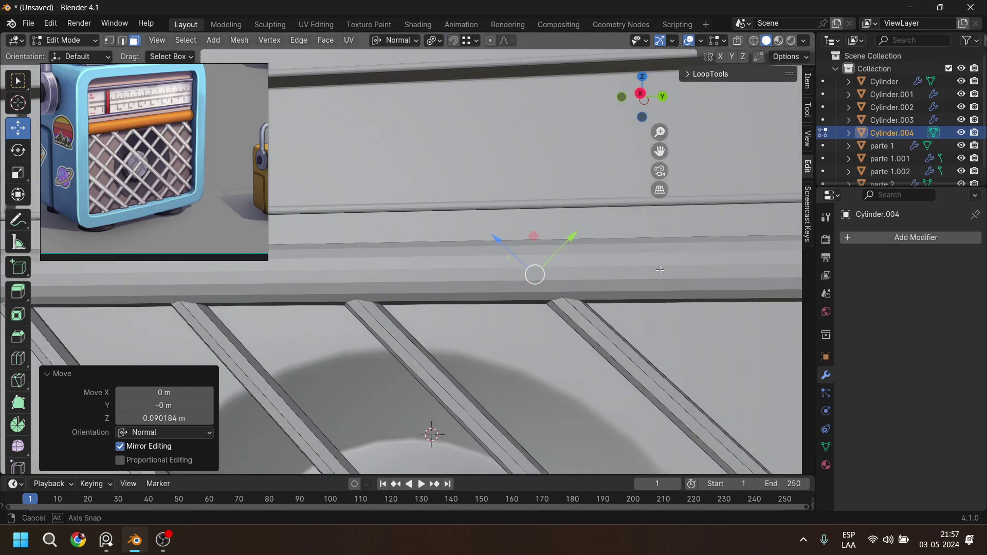
scroll(687, 335, "down", 5)
middle_click_drag(605, 349, 632, 251)
scroll(592, 294, "down", 3)
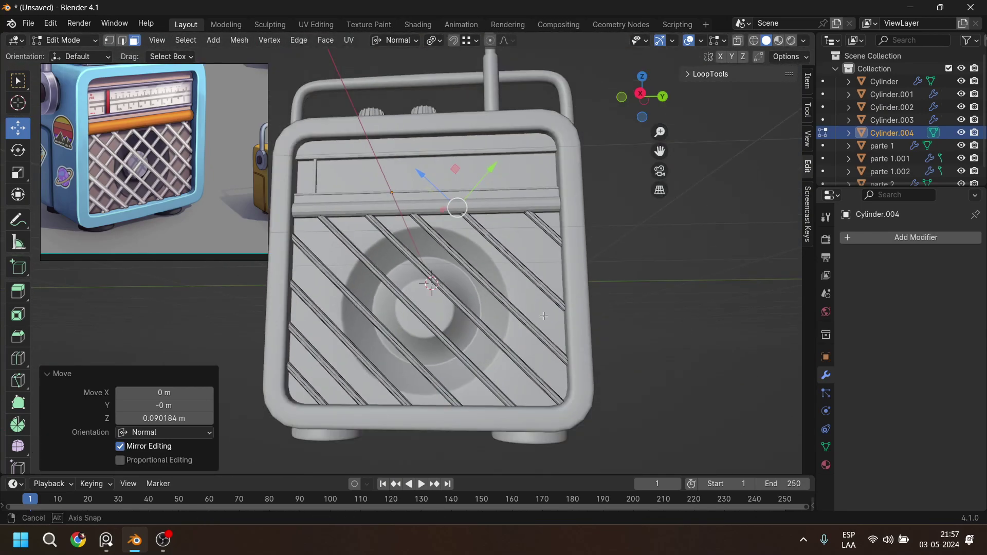
middle_click_drag(539, 331, 565, 359)
Return to Object Mode and duplicate the whole bar object about 0.313 m outward along X.
key("Tab")
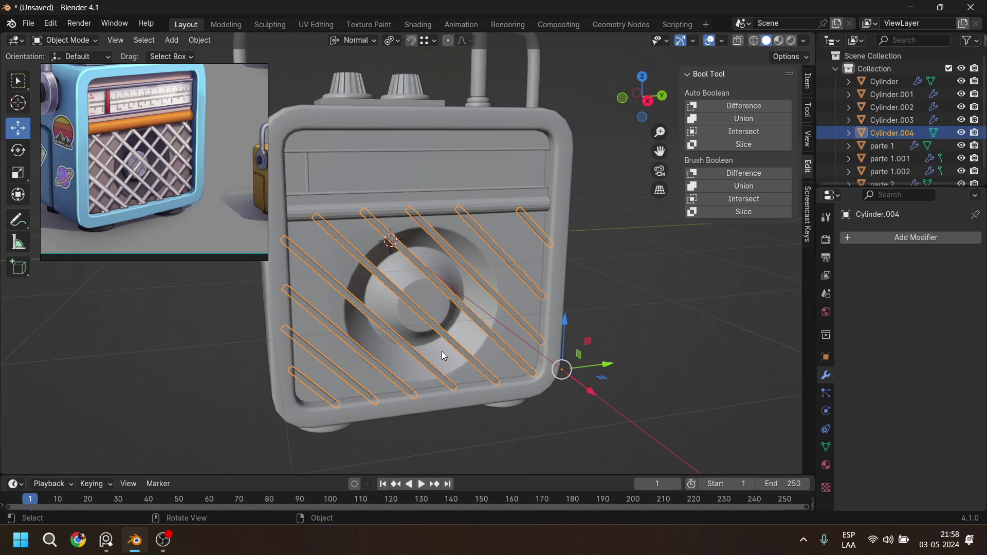
mouse_move(528, 375)
middle_mouse_down()
mouse_move(535, 391)
mouse_move(483, 363)
mouse_move(502, 354)
mouse_move(510, 367)
middle_mouse_up()
left_click(592, 338)
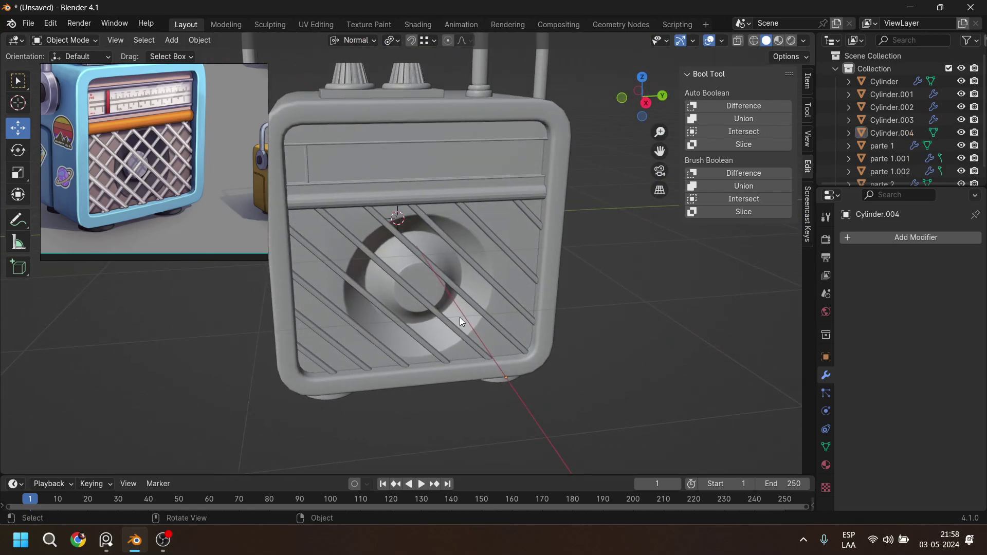
left_click(445, 323)
middle_click_drag(439, 332, 449, 375)
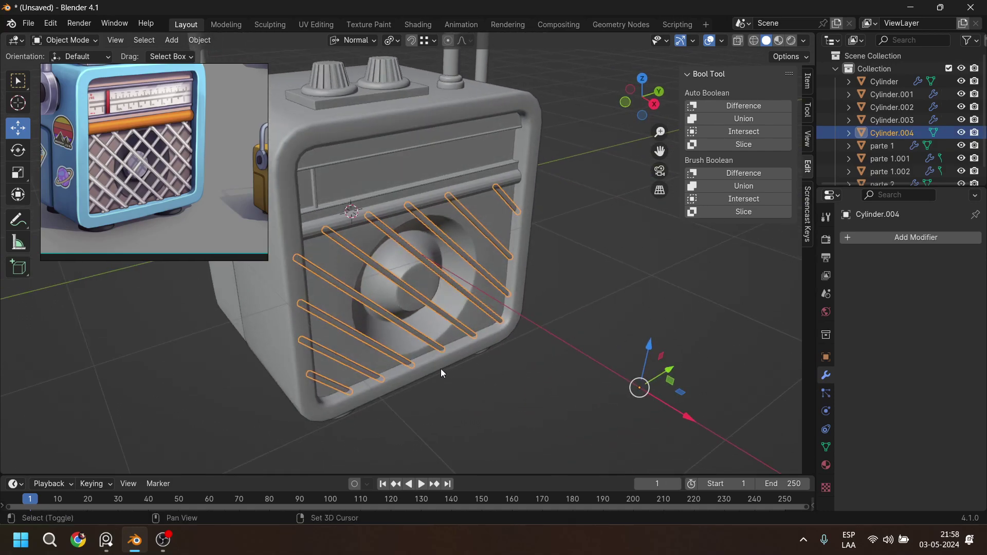
key("shift+d")
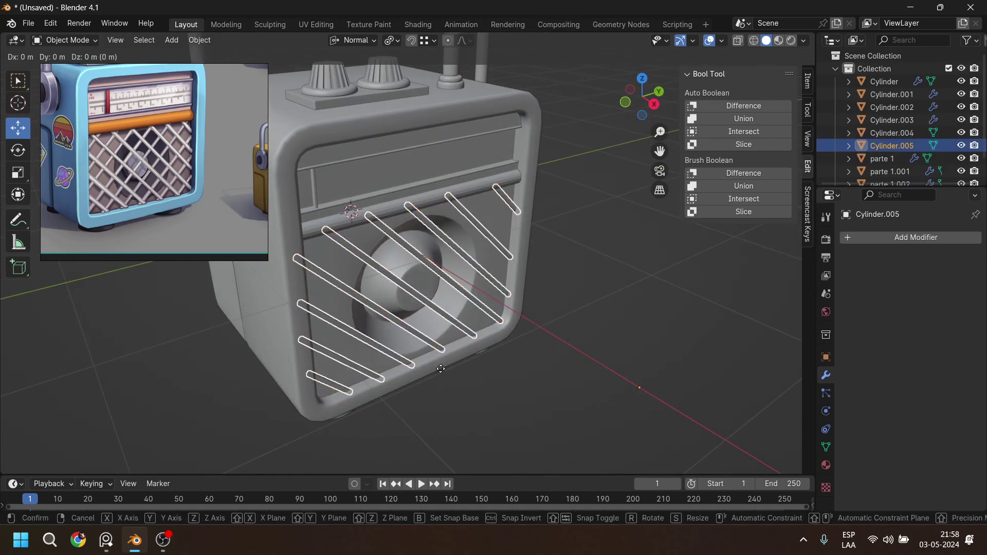
key("x")
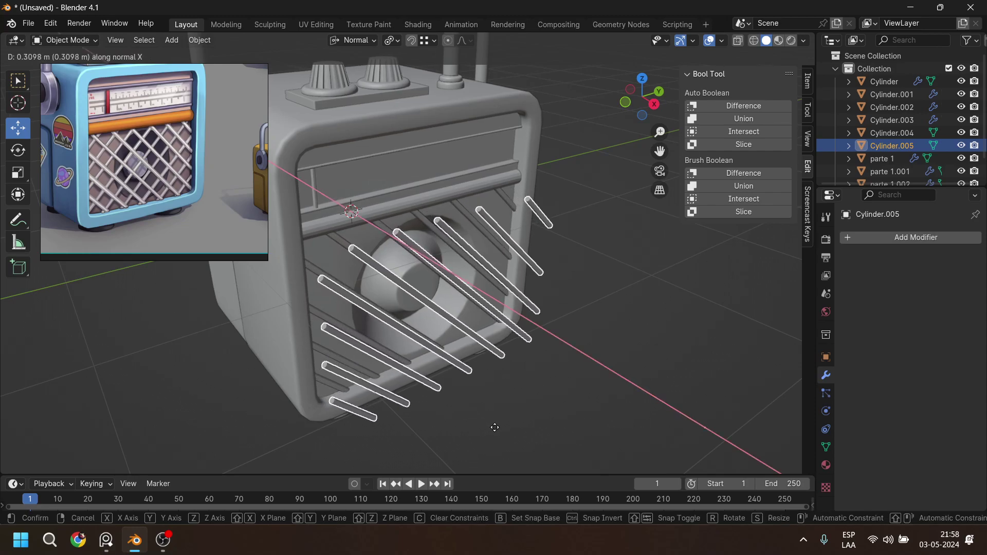
left_click(496, 427)
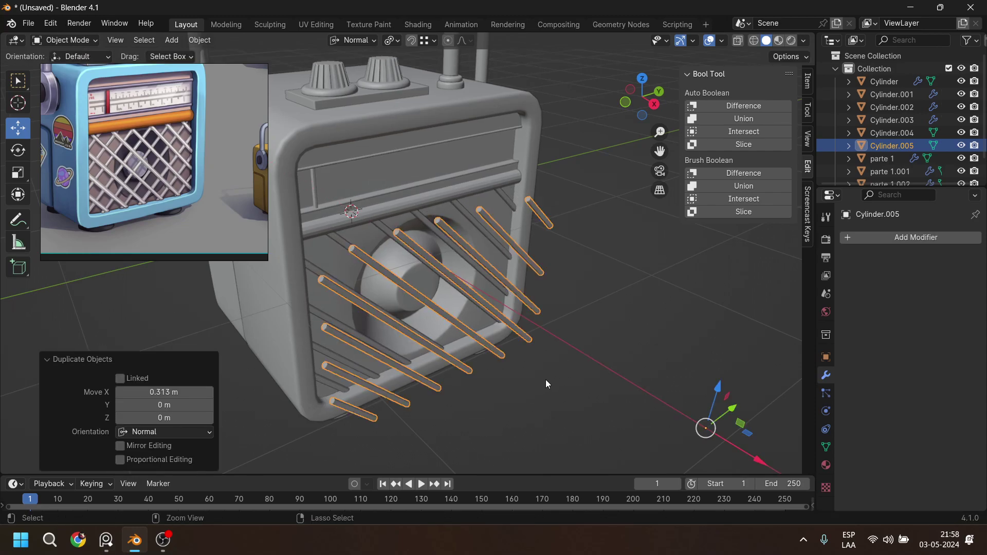
Mirror the duplicated bars along the Y axis and move them back along X onto the original bars.
key("ctrl+m")
key("y")
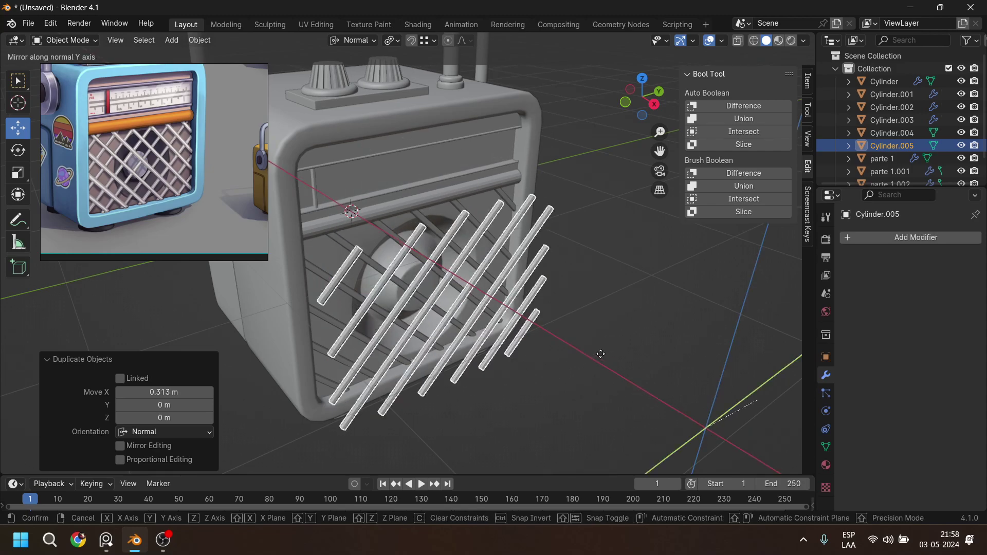
left_click(622, 343)
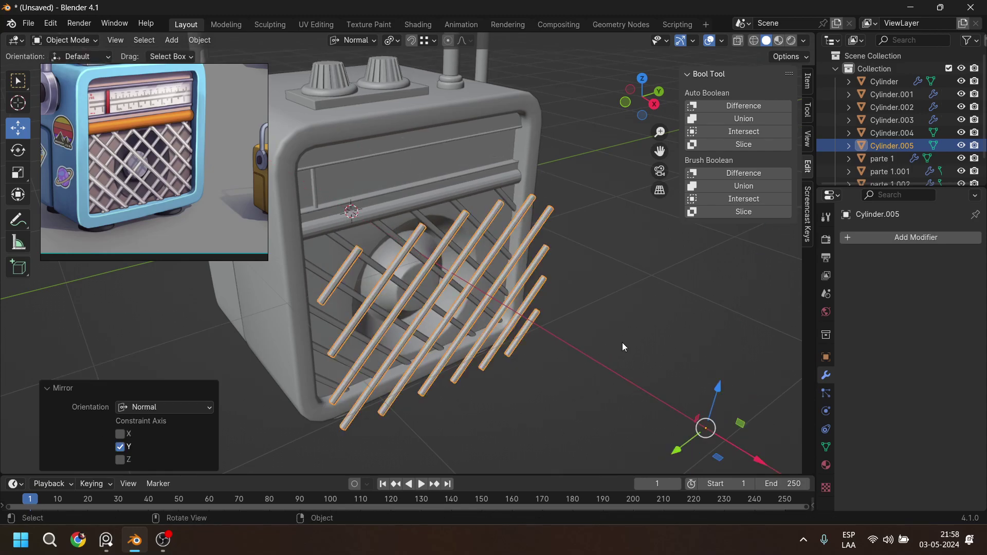
left_click_drag(766, 461, 695, 427)
Examine how the mirrored bars cross the original bars and meet the frame.
key("Tab")
mouse_move(609, 367)
middle_mouse_down()
mouse_move(571, 341)
mouse_move(596, 367)
middle_mouse_up()
key("Tab")
left_click(623, 359)
scroll(540, 370, "up", 6)
middle_click_drag(480, 372, 551, 300, "shift")
scroll(511, 285, "down", 3)
Set the mirrored bar object's origin to its geometry.
left_click(501, 192)
middle_click_drag(565, 267, 515, 247)
scroll(516, 244, "down", 3)
scroll(517, 244, "up", 2)
middle_click_drag(572, 257, 483, 300, "shift")
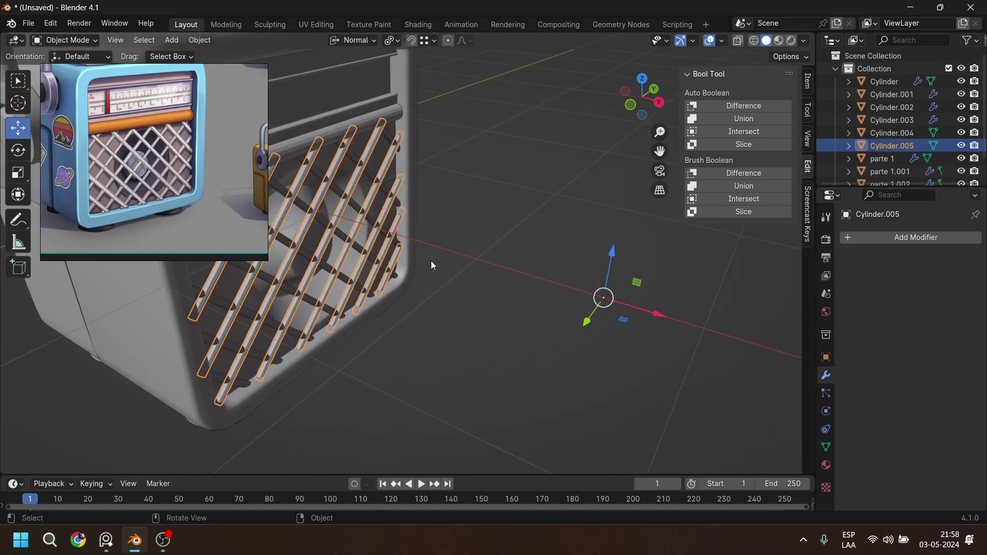
left_click(196, 40)
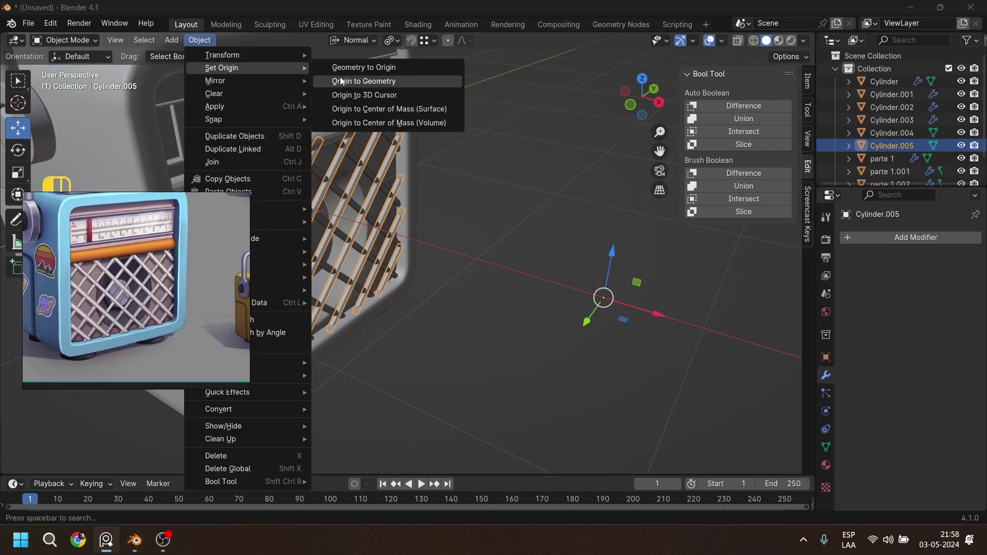
left_click(365, 83)
key("KP_Decimal")
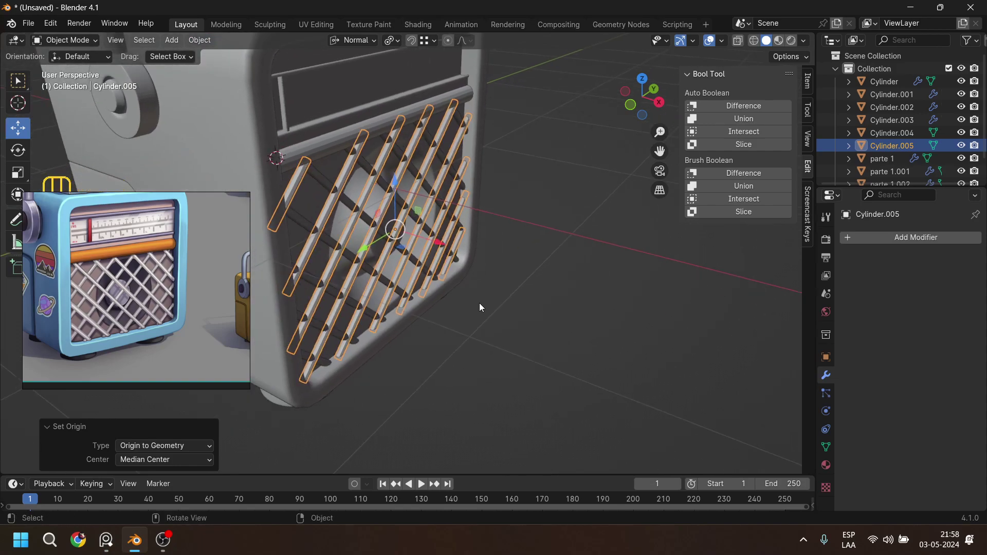
Move the mirrored bars about 0.022 m outward along X, in front of the original bars.
scroll(476, 313, "up", 2)
left_click_drag(433, 224, 442, 230)
middle_click_drag(540, 307, 465, 304)
scroll(465, 305, "down", 2)
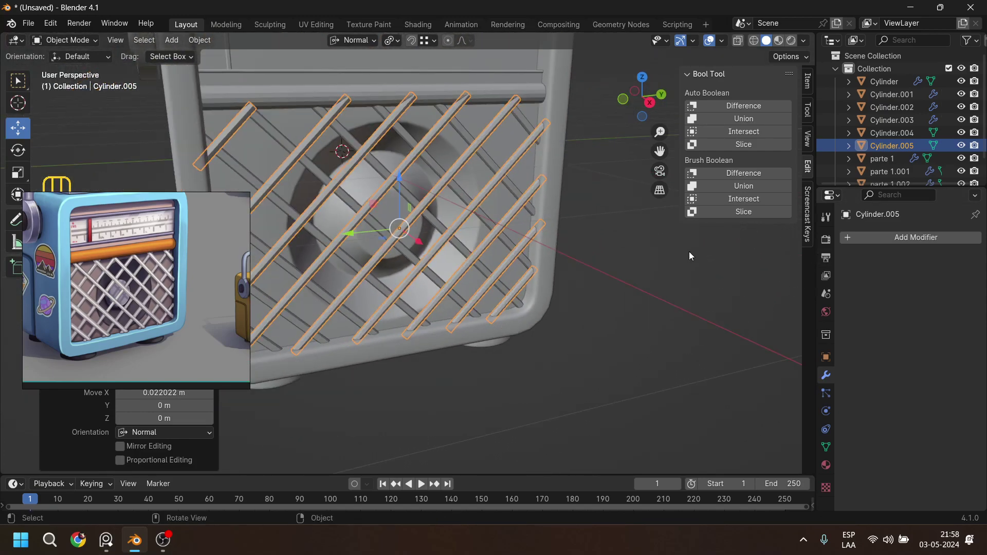
Add a Subdivision Surface modifier to the mirrored bars with the viewport level set to 3.
left_click(883, 237)
mouse_move(883, 238)
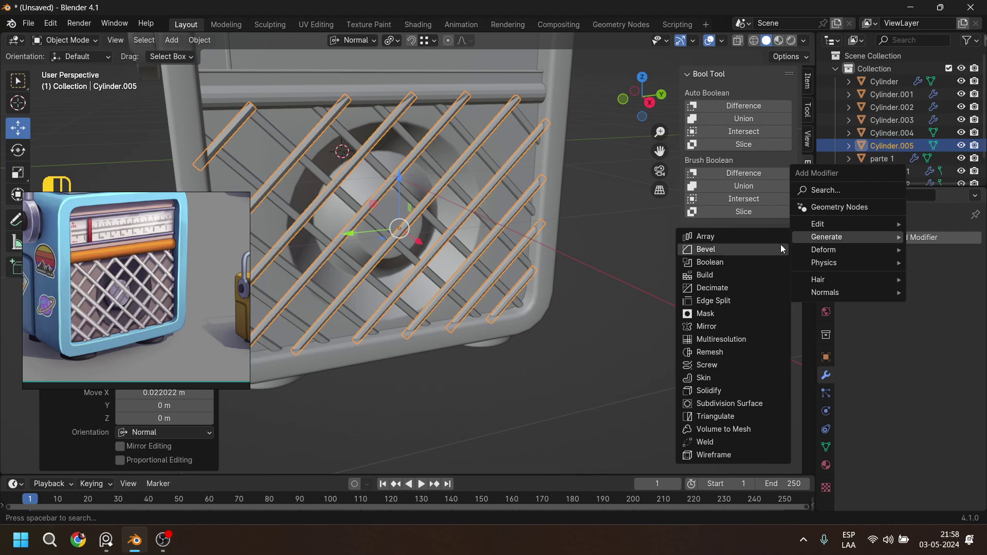
left_click(736, 403)
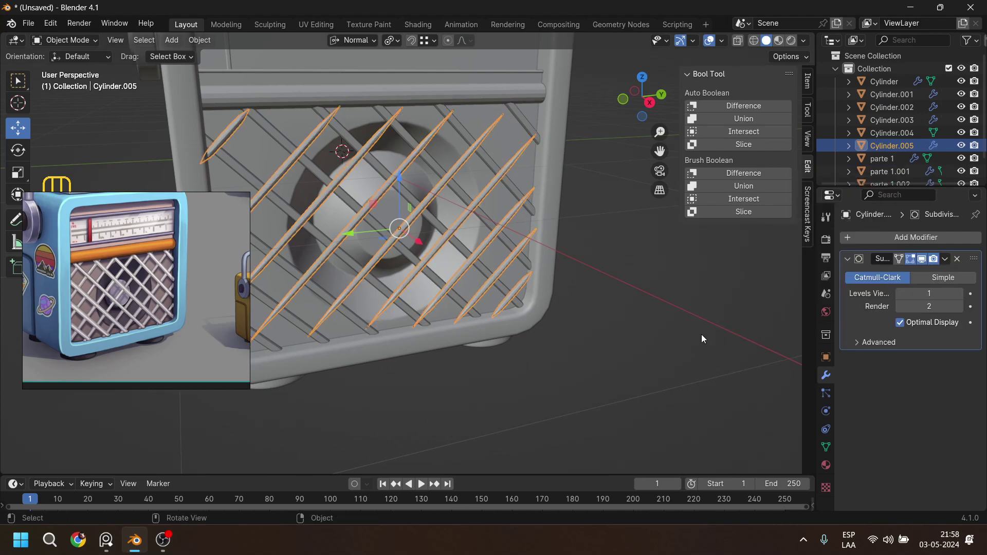
left_click(960, 293)
left_click(960, 294)
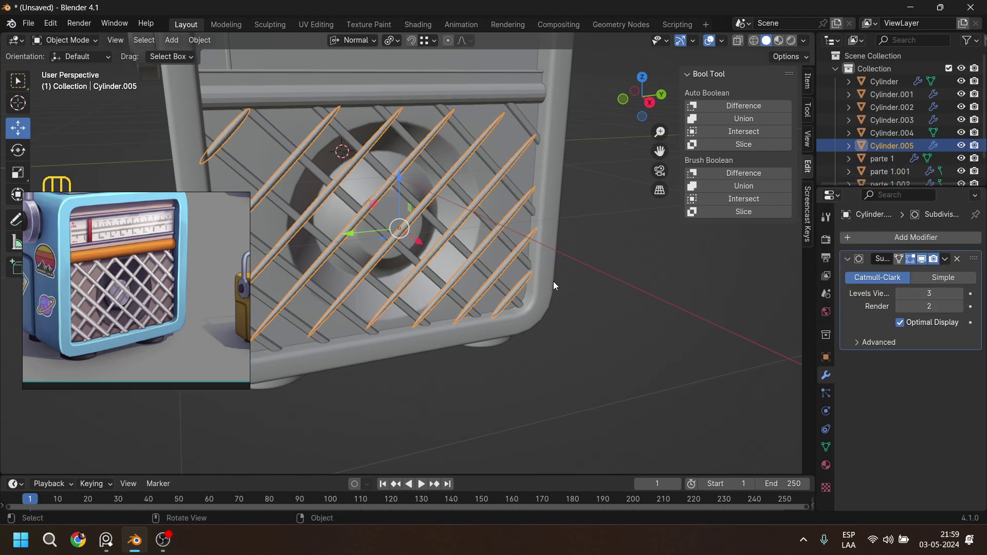
Open the mirrored bars in Edit Mode and isolate them in local view.
key("Tab")
key("KP_Divide")
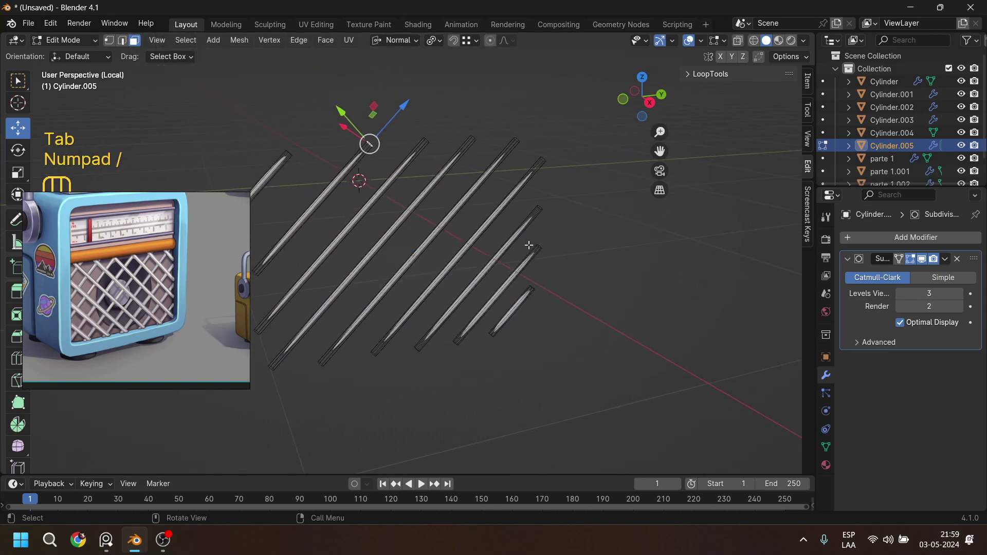
middle_click_drag(388, 245, 490, 245, "shift")
scroll(489, 245, "up", 4)
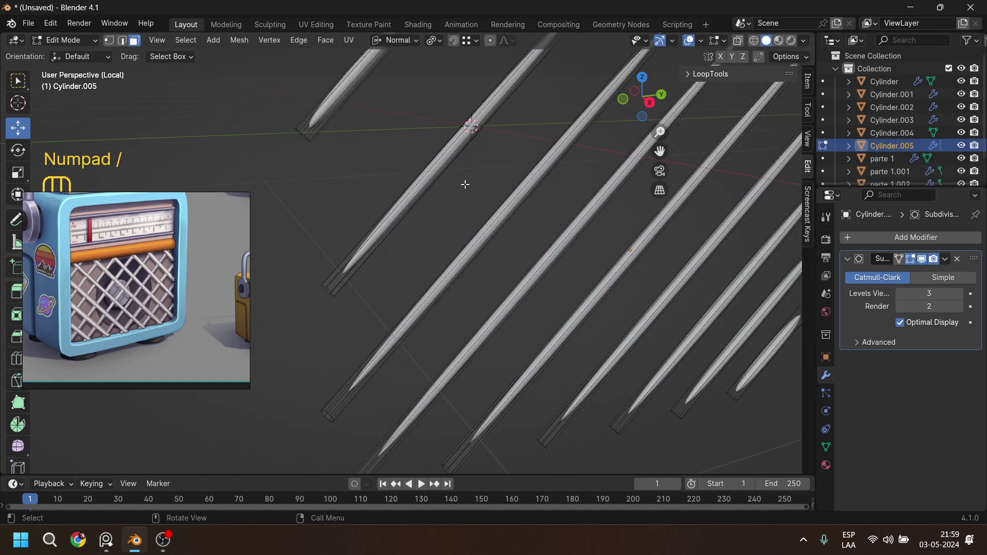
left_click(849, 259)
left_click(852, 238)
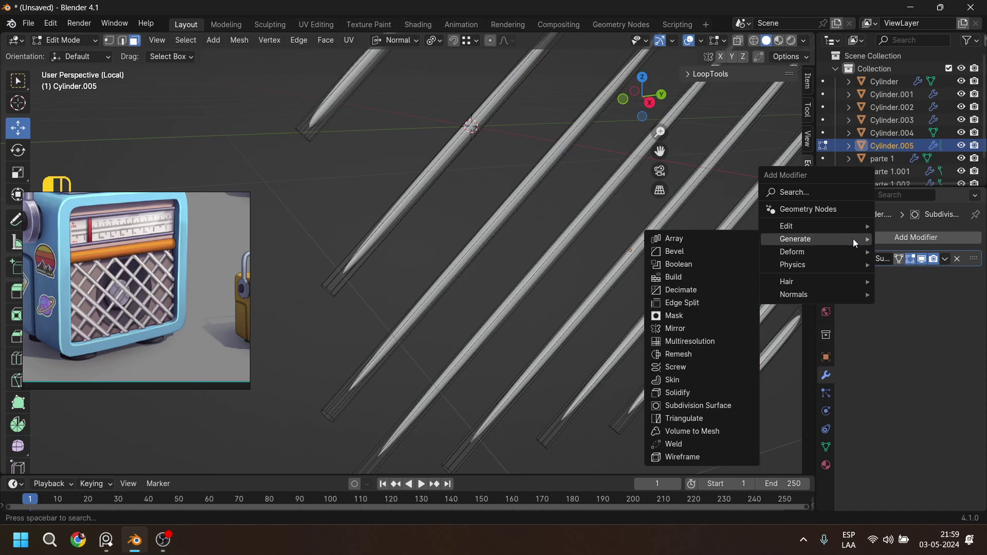
mouse_move(848, 236)
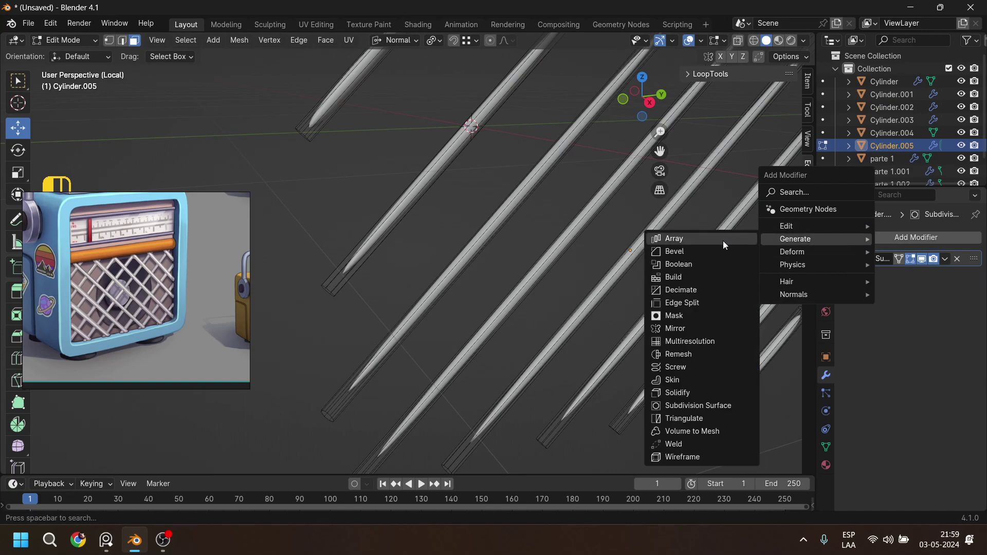
left_click(692, 251)
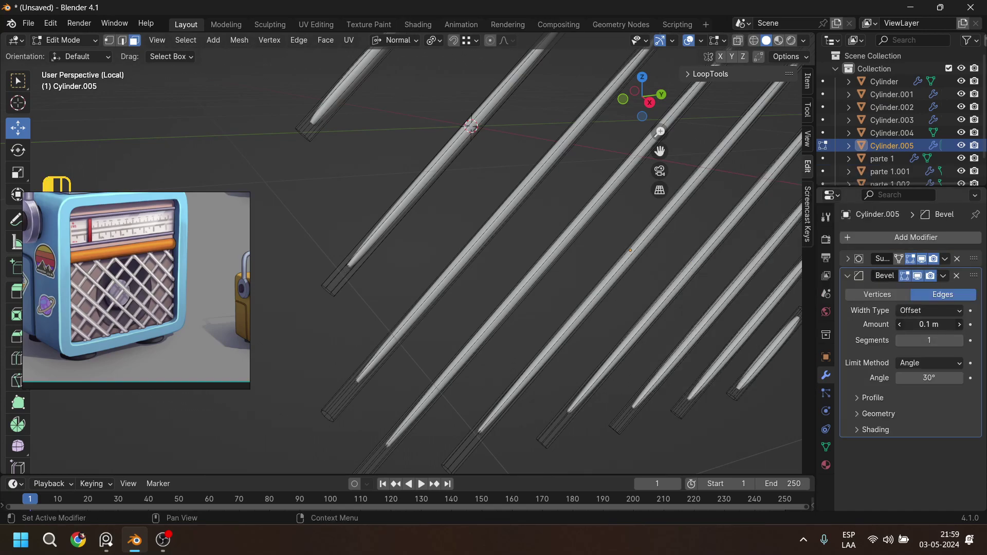
left_click_drag(928, 324, 951, 324)
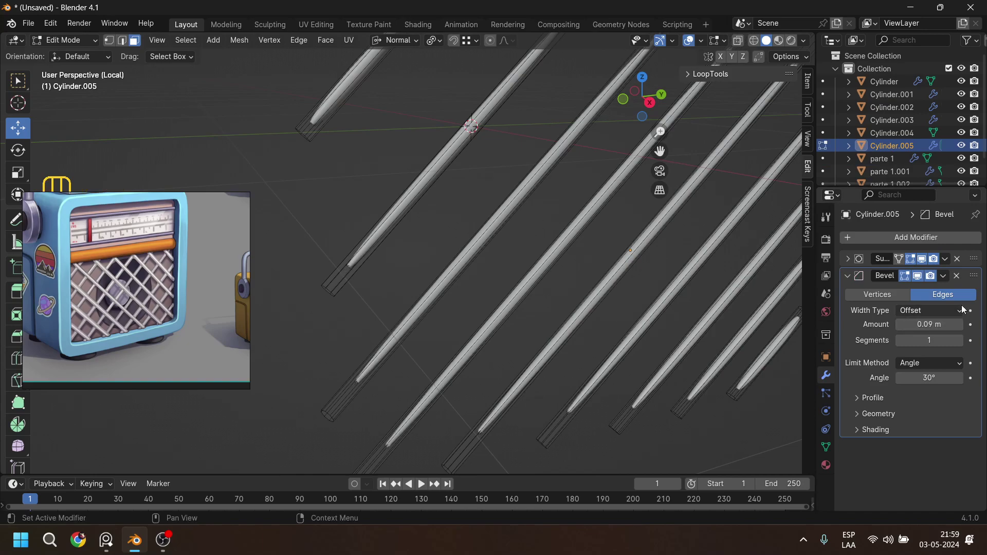
left_click(957, 276)
Add a loop cut near each end of the short uppermost bar, at slide factors of about -0.92 and 0.92.
middle_click_drag(490, 244, 458, 345, "shift")
key("ctrl+r")
left_click(358, 240)
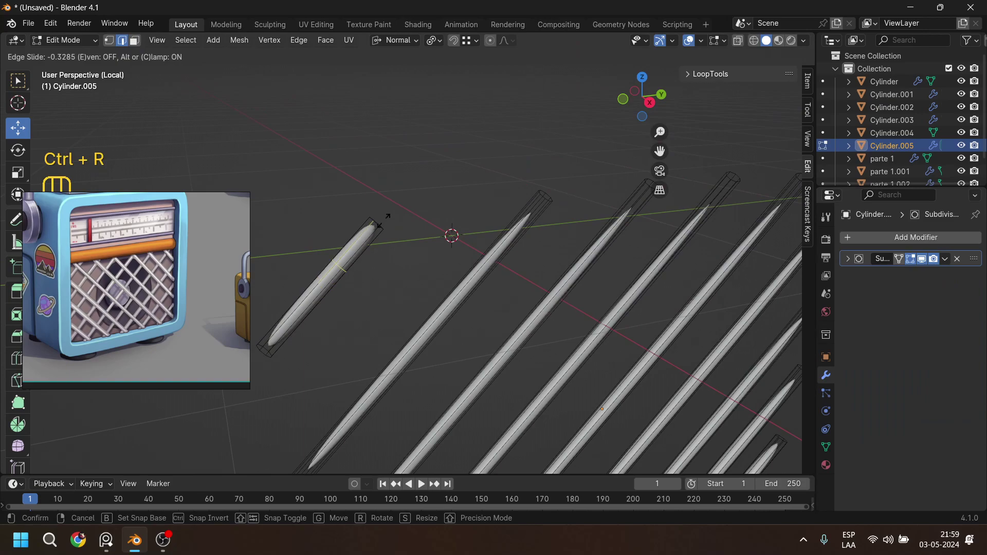
left_click(422, 193)
key("ctrl+r")
left_click(335, 273)
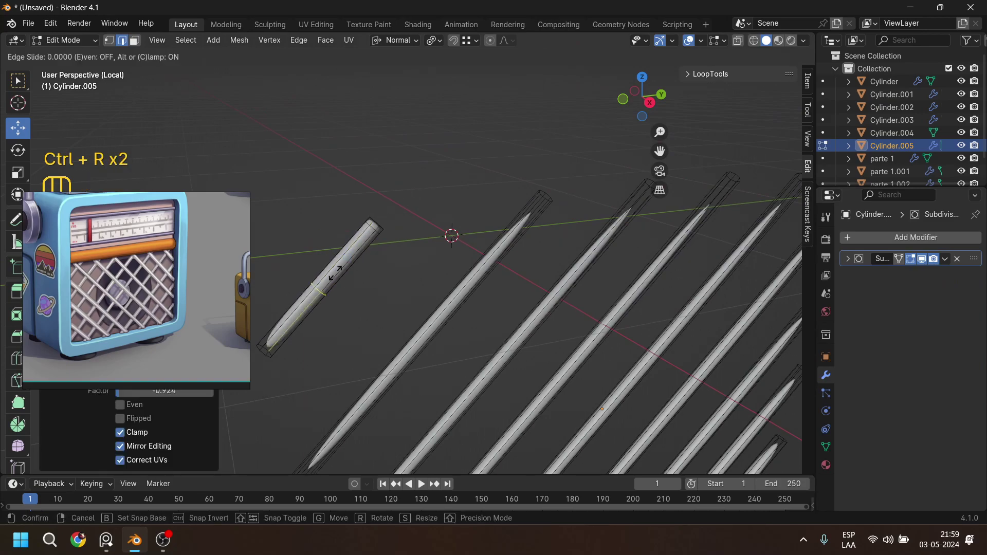
left_click(292, 336)
Add a loop cut near each end of the second bar, at slide factors of about -0.99 and 0.94.
key("ctrl+r")
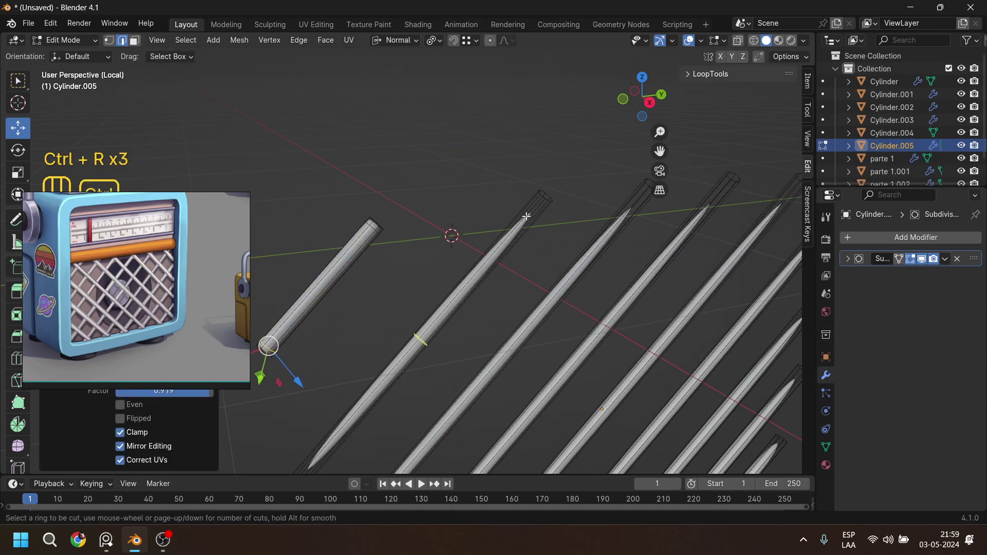
left_click(437, 324)
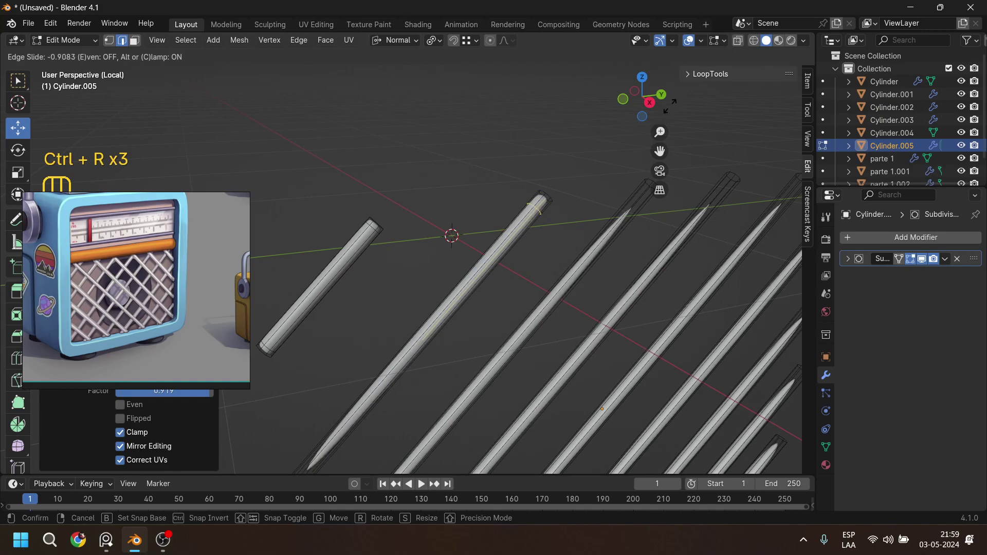
left_click(543, 200)
scroll(450, 282, "down", 3)
scroll(449, 283, "up", 3)
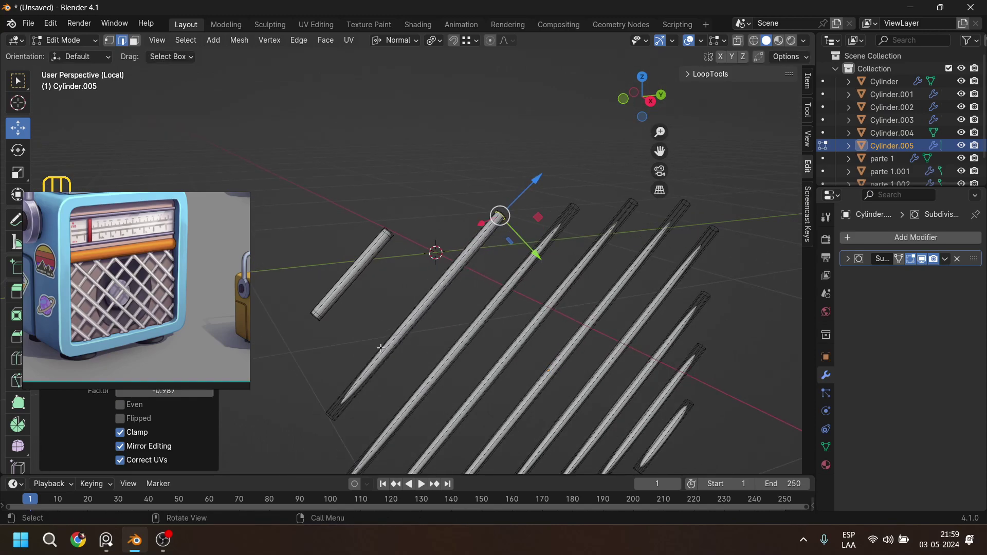
key("ctrl+r")
left_click(358, 381)
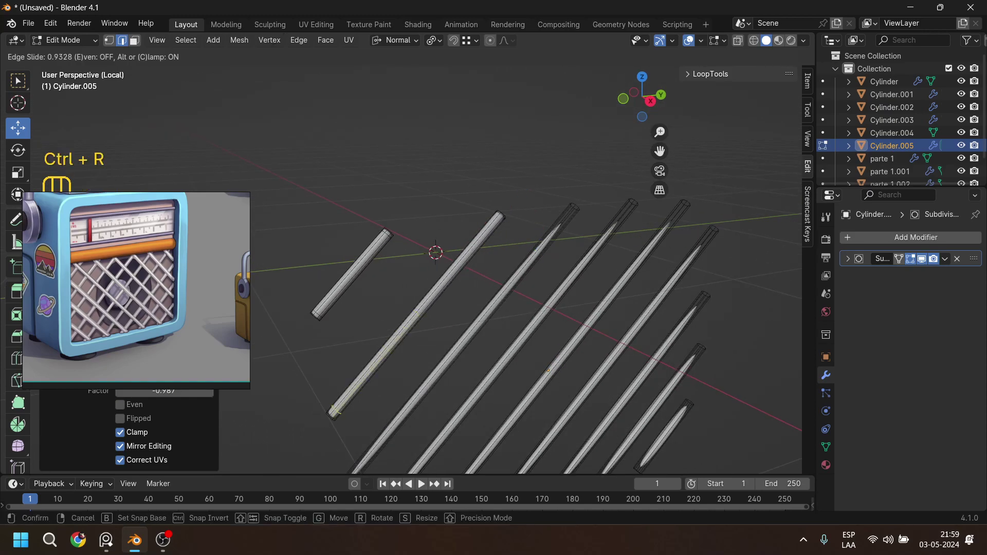
left_click(334, 412)
Add a loop cut near each end of the third bar, with the lower one at a slide factor of about 0.97.
key("ctrl+r")
left_click(548, 239)
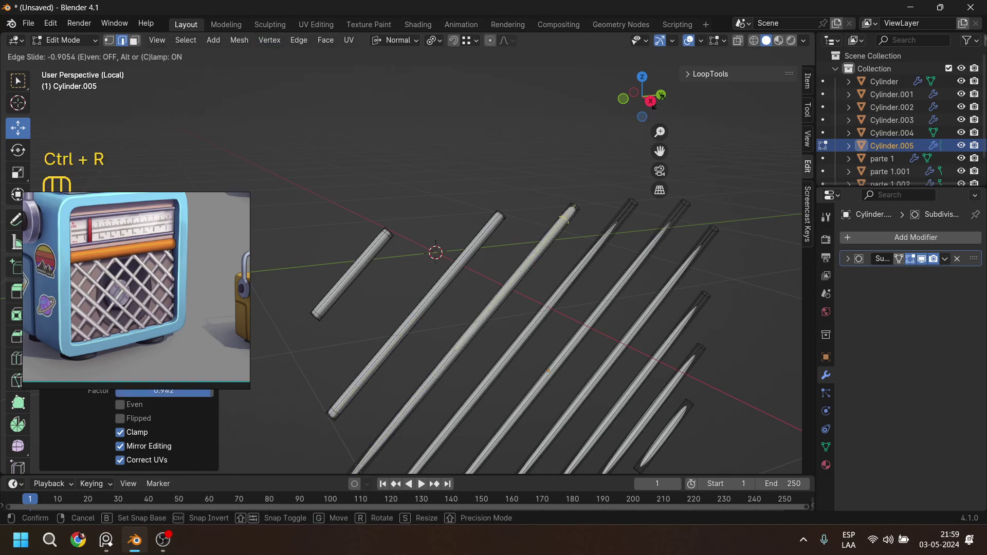
left_click(571, 211)
middle_click_drag(329, 373, 339, 267, "shift")
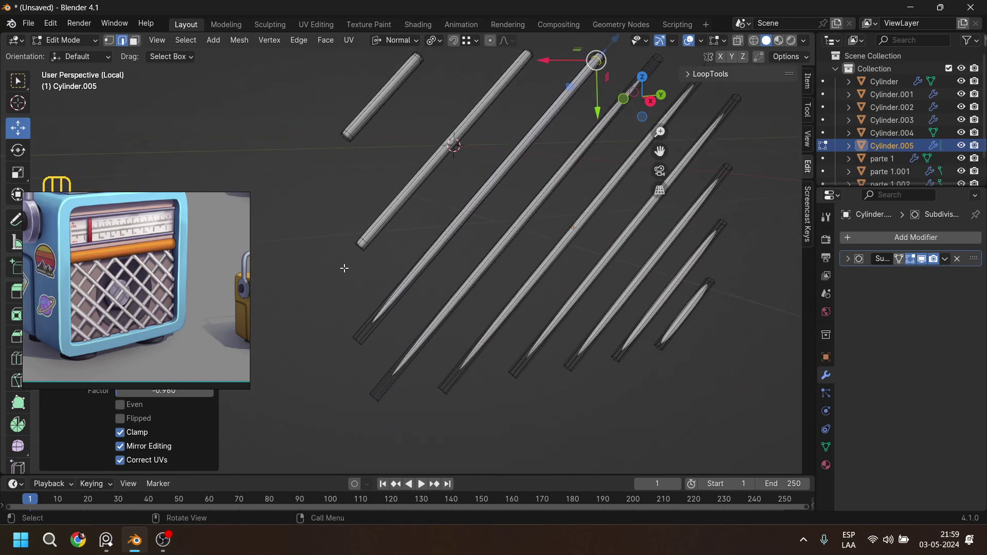
key("ctrl+r")
left_click(407, 304)
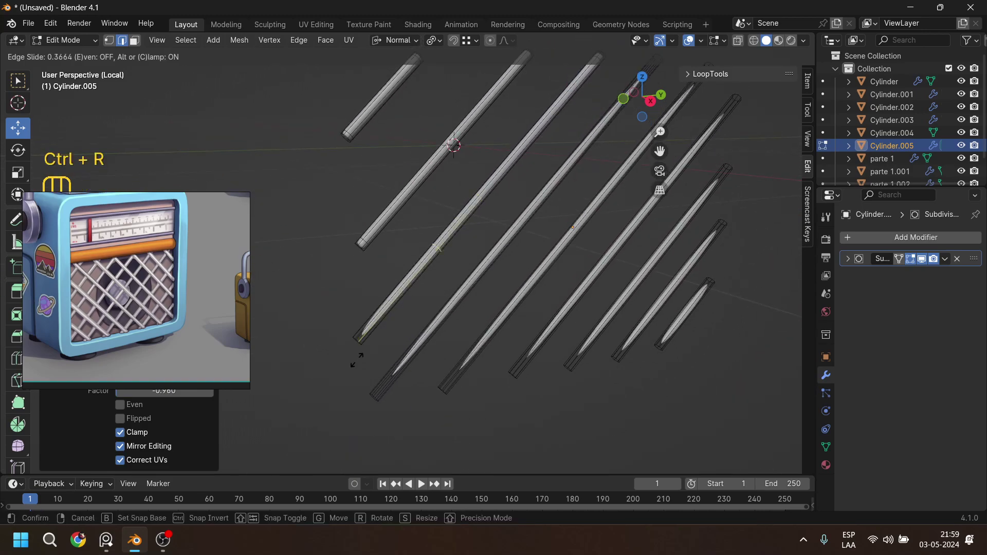
left_click(303, 451)
Add a loop cut close to the lower end of the fourth and fifth bars, at slide factors of about 0.97.
key("ctrl+r")
left_click(418, 355)
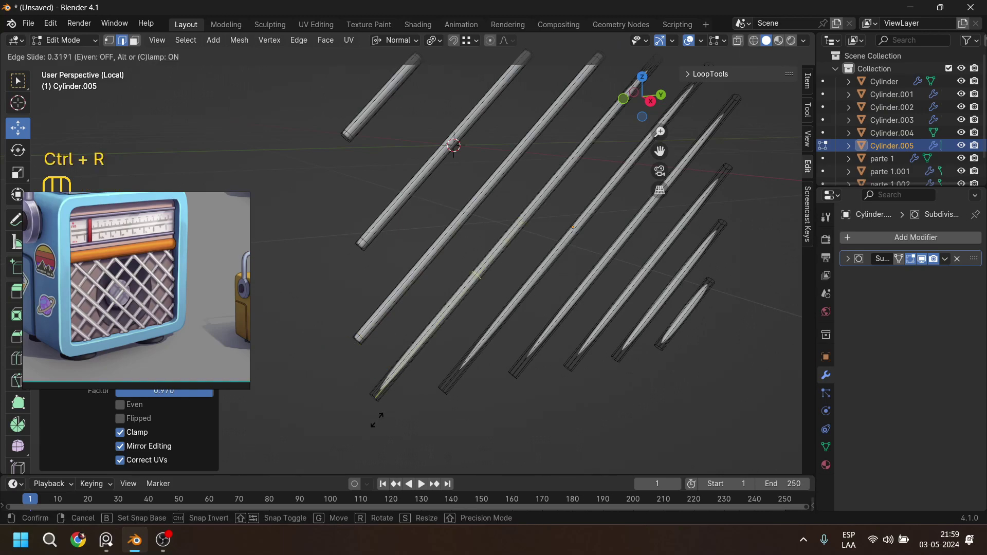
left_click(294, 92)
middle_click_drag(515, 324, 393, 340, "shift")
key("ctrl+r")
left_click(393, 341)
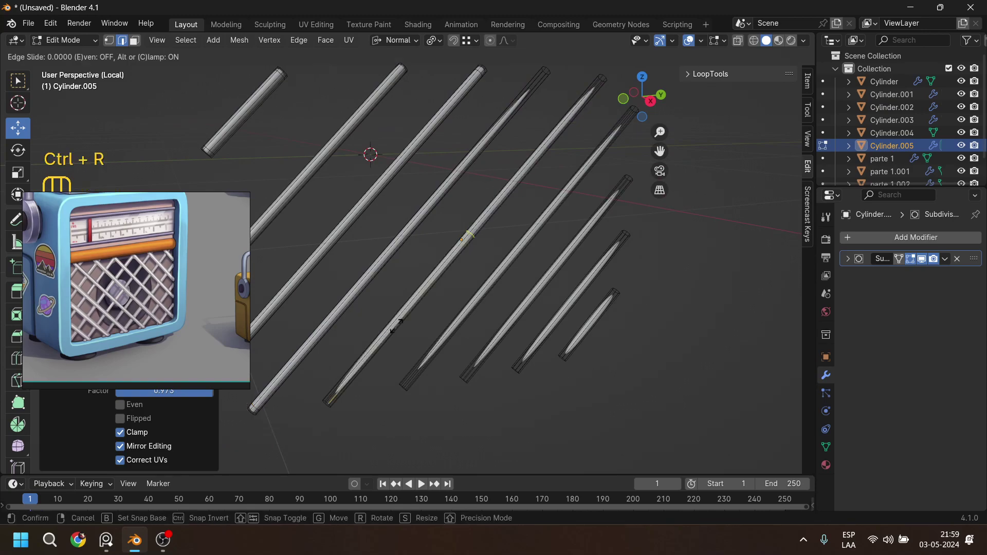
left_click(281, 60)
Add a loop cut close to the lower end of the sixth and seventh bars, at slide factors of about 0.95.
key("ctrl")
key("ctrl+r")
left_click(488, 308)
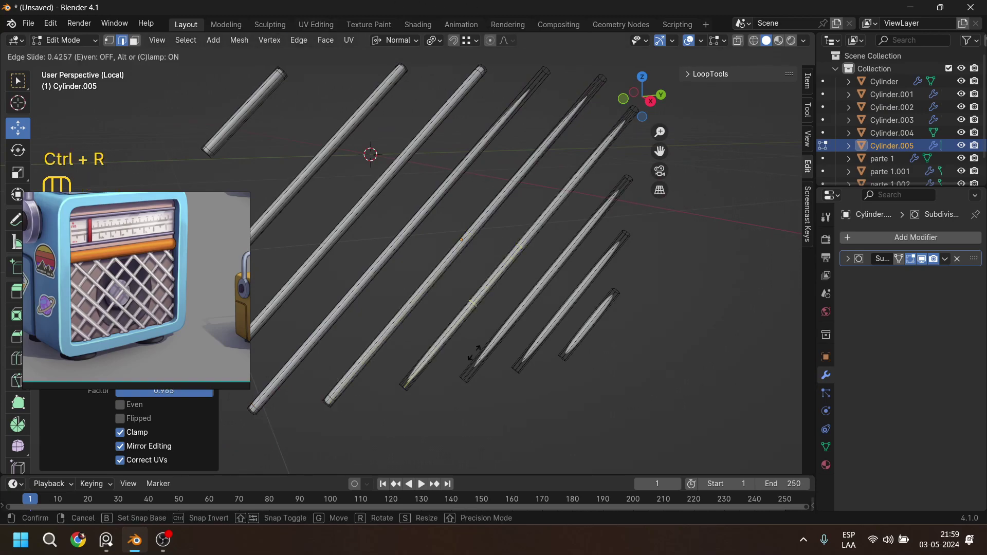
left_click(408, 378)
key("ctrl+r")
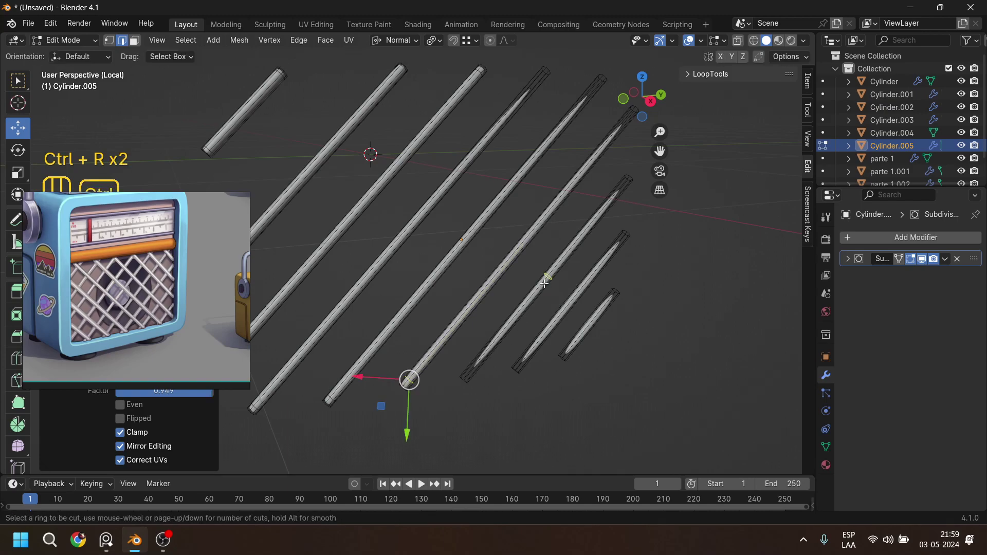
left_click(539, 298)
left_click(497, 404)
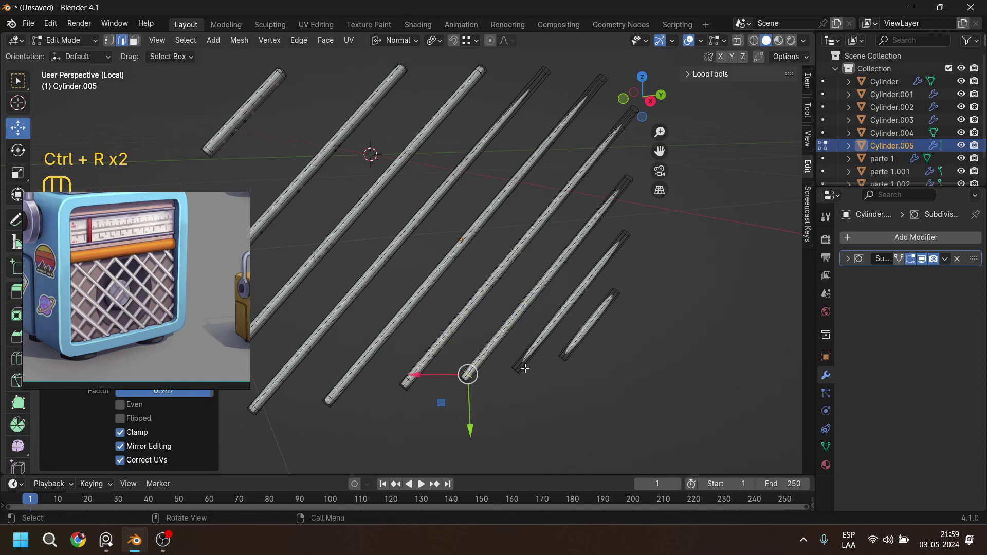
Add a loop cut close to the lower end of the eighth and ninth bars, the ninth at a factor of about 0.93.
key("ctrl+r")
left_click(575, 301)
left_click(547, 386)
key("ctrl+r")
left_click(587, 328)
left_click(578, 373)
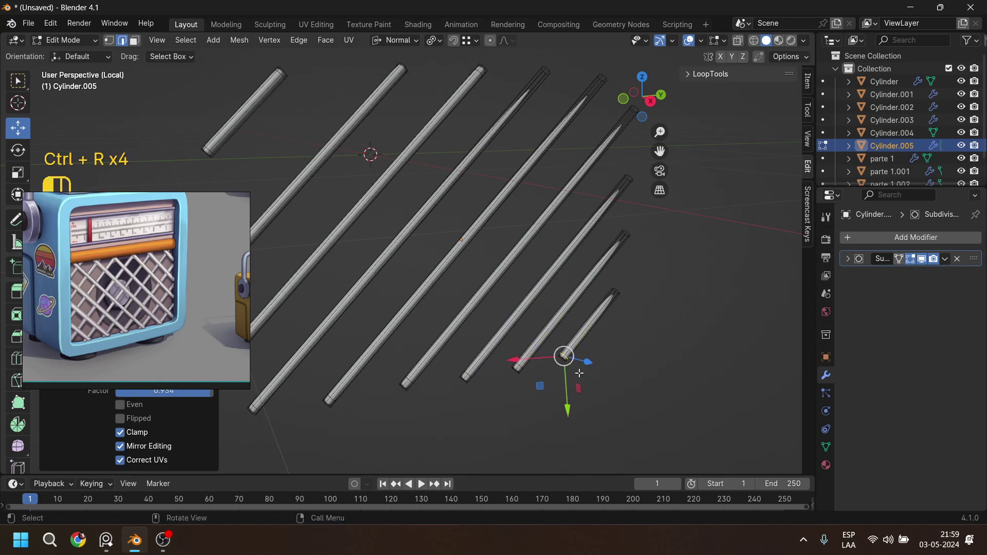
Add a loop cut close to the upper end of the ninth and eighth bars, at factors of about -0.88 and -0.94.
key("ctrl+r")
left_click(591, 329)
left_click(611, 297)
key("ctrl+r")
left_click(617, 252)
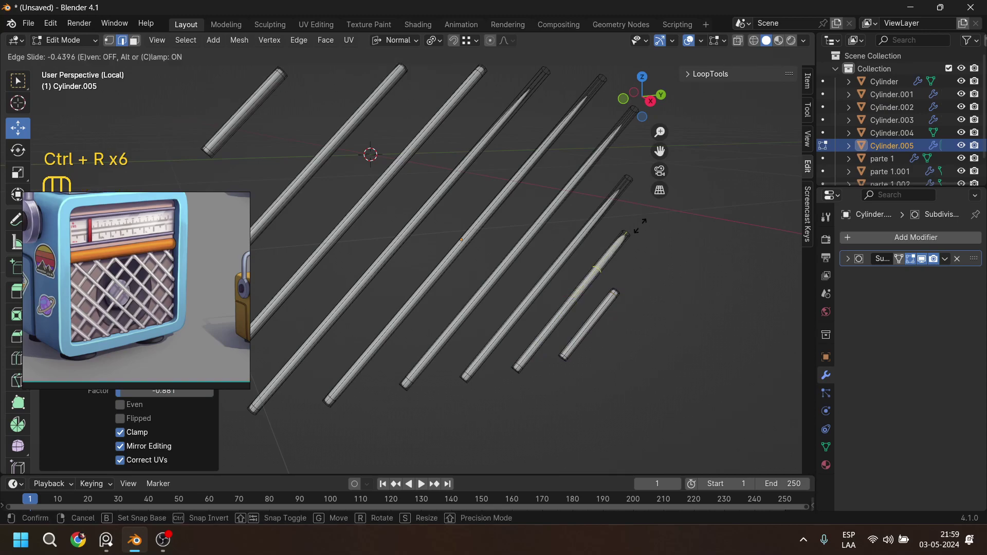
left_click(666, 191)
Add a loop cut close to the upper end of the seventh and sixth bars, the seventh at a factor of about -0.92.
key("ctrl+r")
left_click(614, 196)
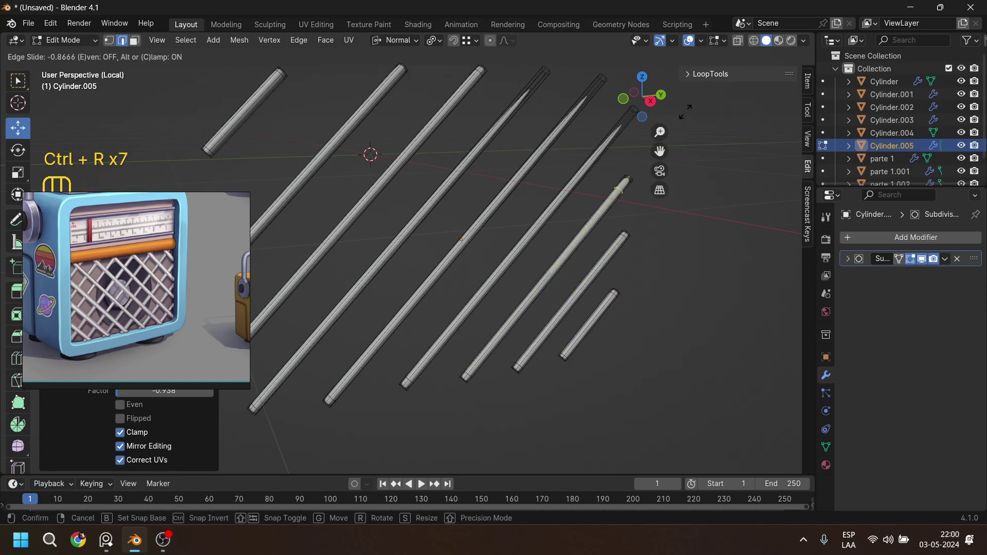
left_click(625, 183)
key("ctrl+r")
left_click(619, 138)
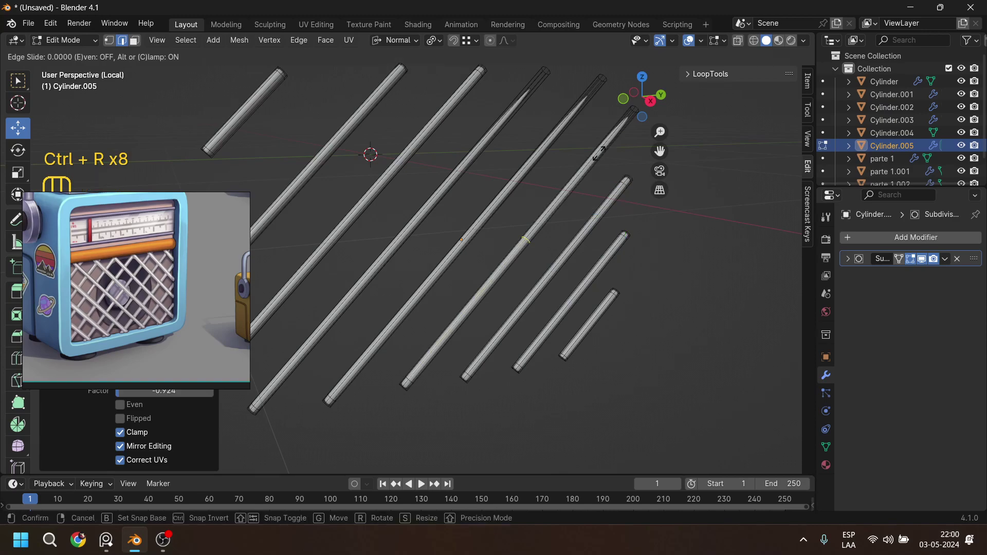
left_click(712, 465)
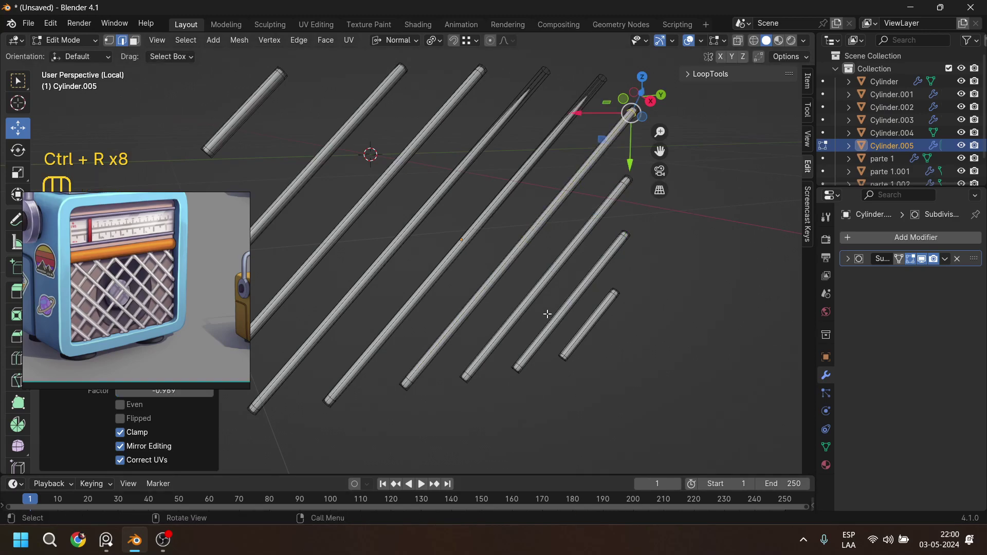
Add a loop cut close to the upper end of the fifth and fourth bars to sharpen their tips.
key("ctrl+r")
left_click(522, 172)
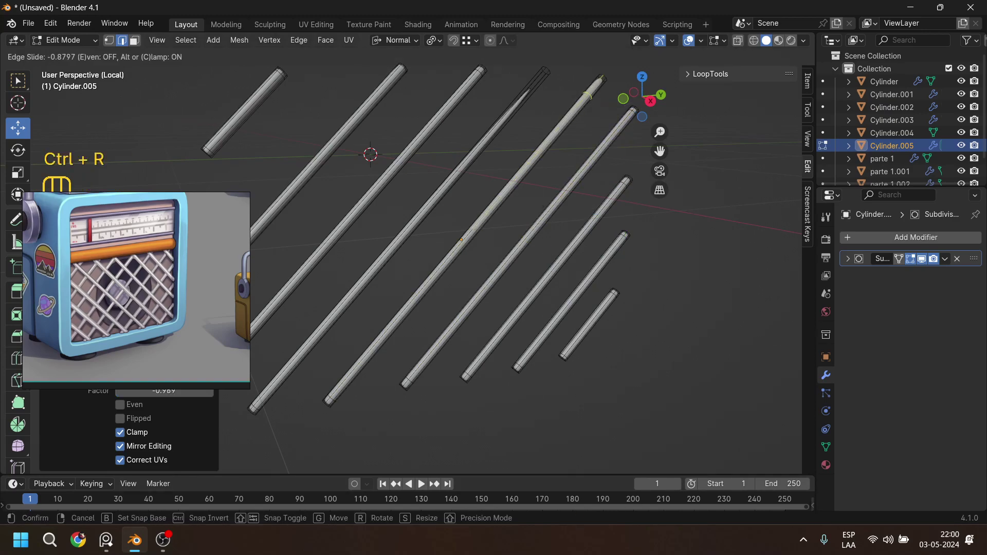
left_click(601, 80)
key("ctrl+r")
left_click(510, 135)
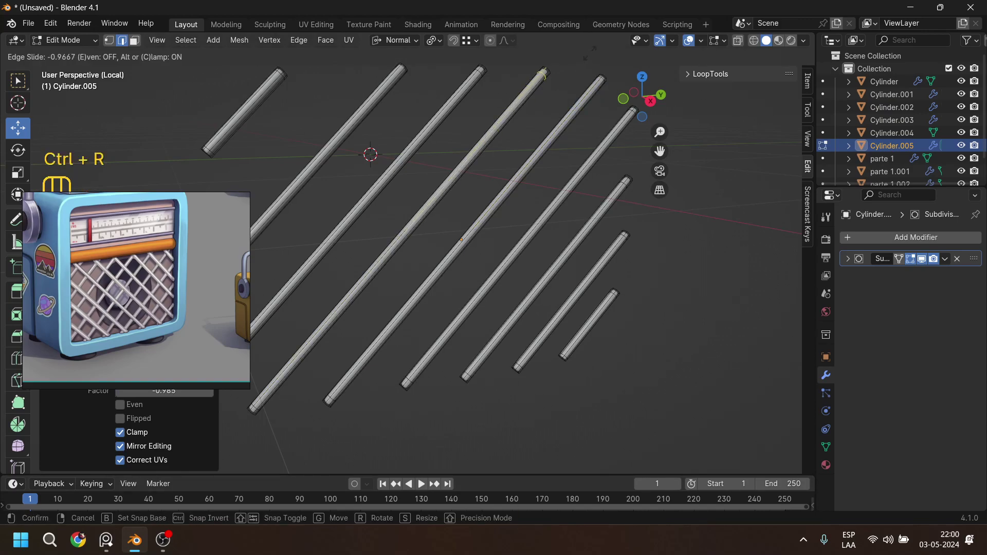
left_click(544, 75)
Return the mirrored bars to Object Mode and leave local view to bring back the whole radio.
key("Tab")
middle_click_drag(533, 320, 487, 355)
key("KP_Divide")
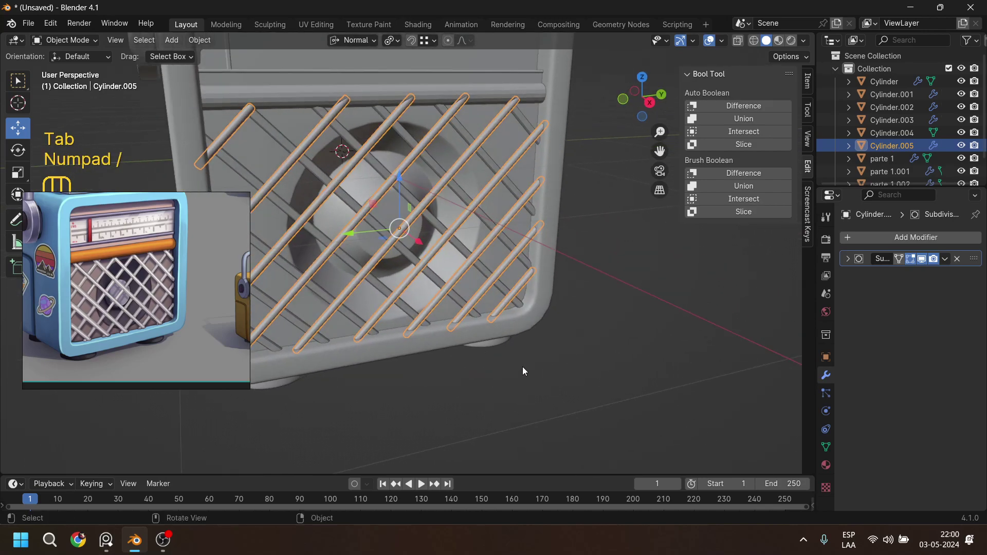
Select the mirrored set of diagonal bars and nudge it slightly along its X axis, the grille's depth direction.
left_click(518, 366)
middle_click_drag(530, 383, 567, 385, "shift")
middle_click_drag(504, 245, 516, 252)
scroll(516, 252, "up", 1)
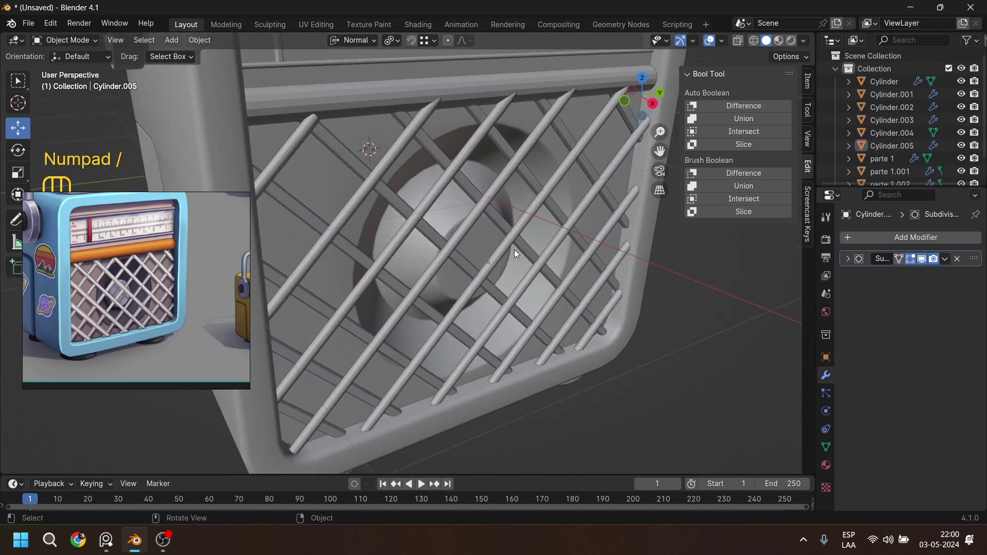
left_click(462, 229)
middle_click_drag(482, 286, 501, 293)
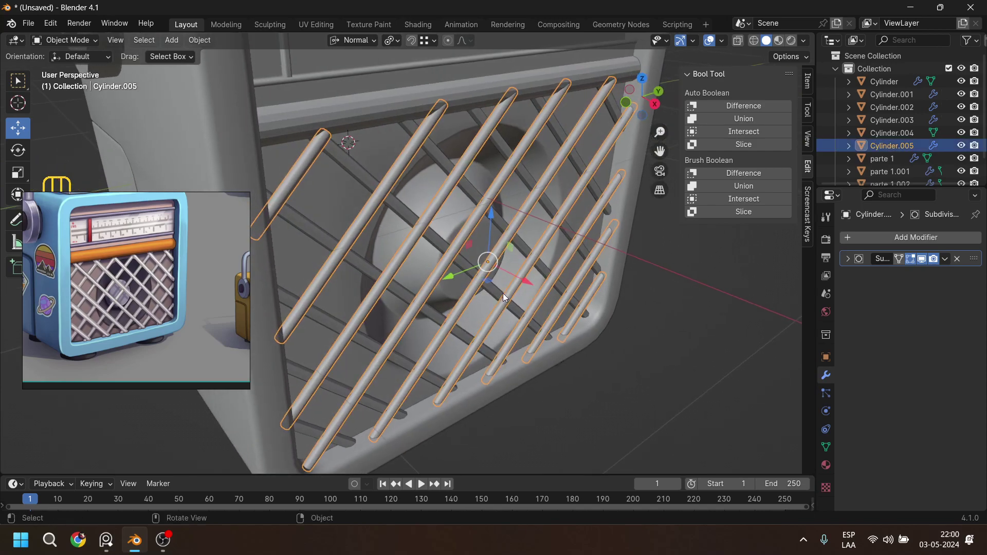
left_click_drag(528, 281, 527, 286)
Set the origin of the original set of diagonal bars to its geometry and nudge the set slightly along X.
middle_click_drag(631, 394, 632, 293)
left_click(528, 295)
scroll(602, 307, "down", 5)
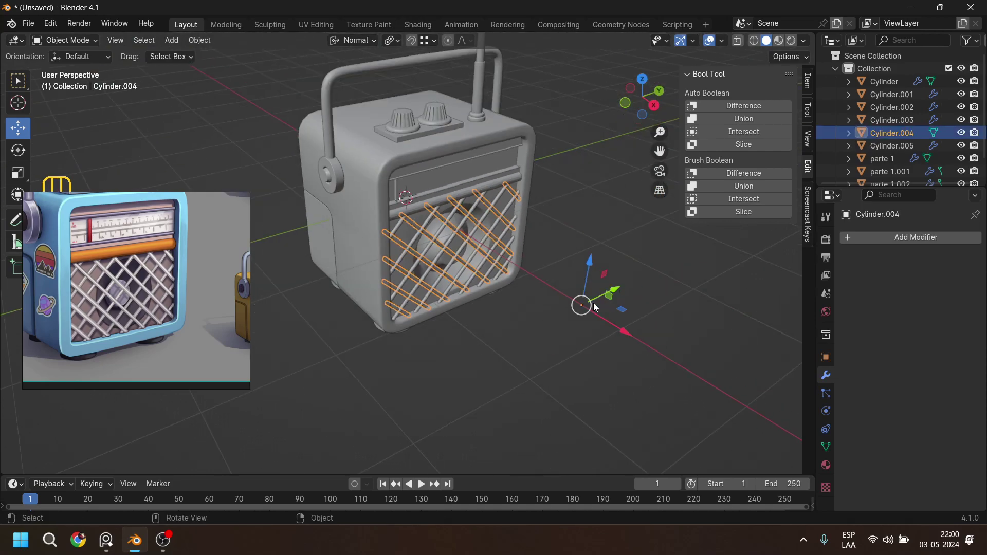
right_click(519, 301)
mouse_move(518, 329)
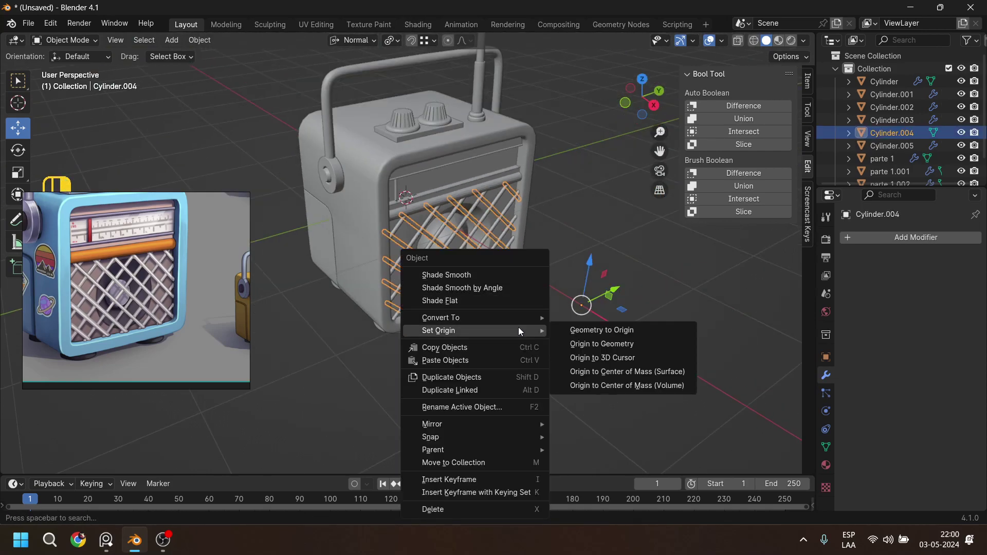
left_click(580, 345)
scroll(530, 307, "up", 4)
left_click_drag(526, 268, 524, 268)
middle_click_drag(539, 300, 480, 287)
Isolate the original set of bars in local view and add a Subdivision Surface modifier to it.
key("KP_Divide")
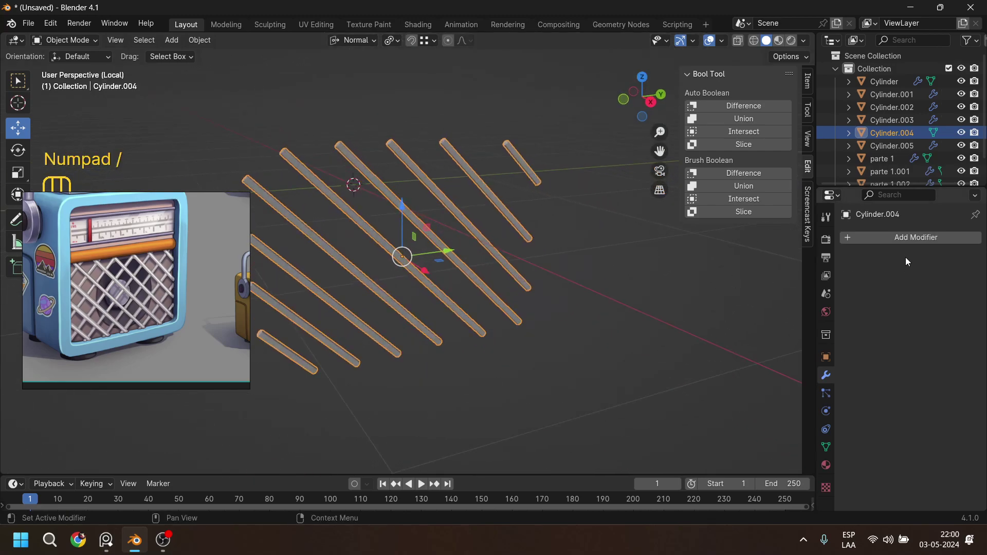
left_click(907, 237)
mouse_move(907, 235)
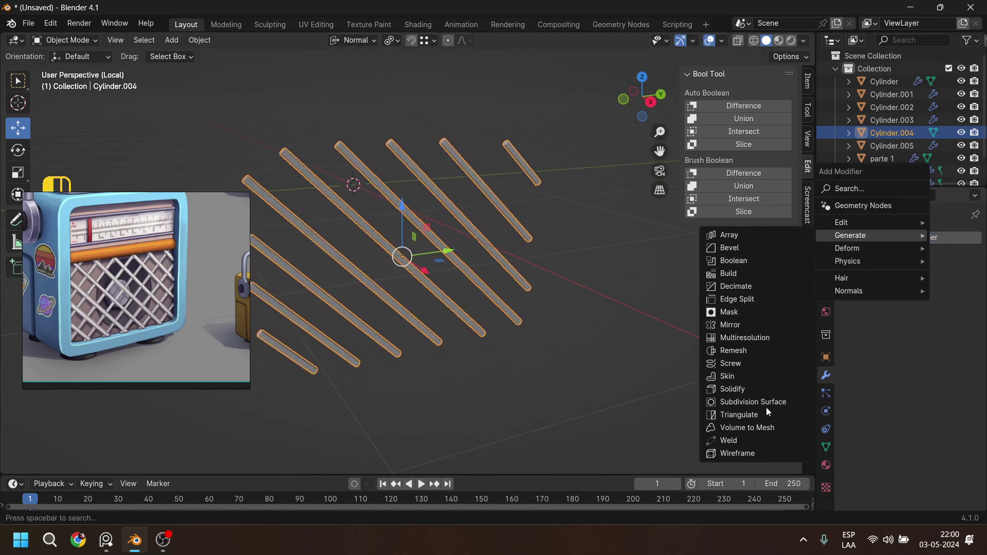
left_click(753, 402)
Cut loops near both ends of the first, short upper bar at factors of about -0.87 and 0.89, and set the viewport subdivision level to 3.
mouse_move(493, 334)
middle_mouse_down()
mouse_move(443, 319)
mouse_move(505, 339)
middle_mouse_up()
key("Tab")
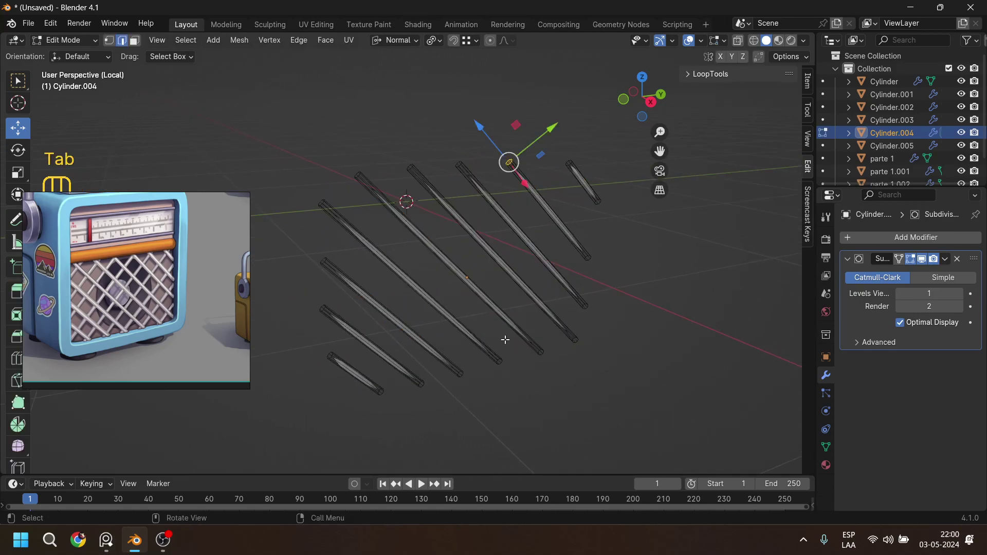
middle_click_drag(453, 313, 539, 245)
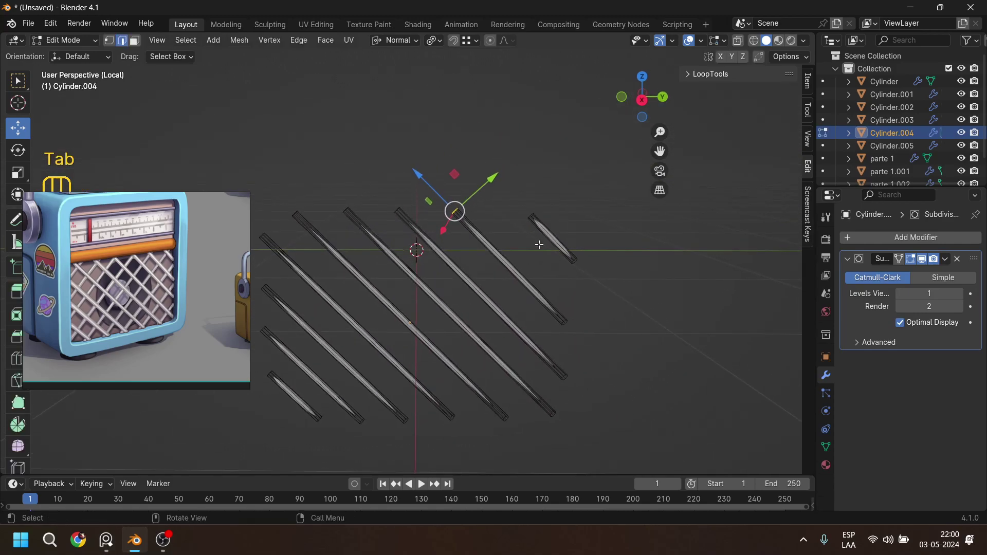
left_click(552, 239)
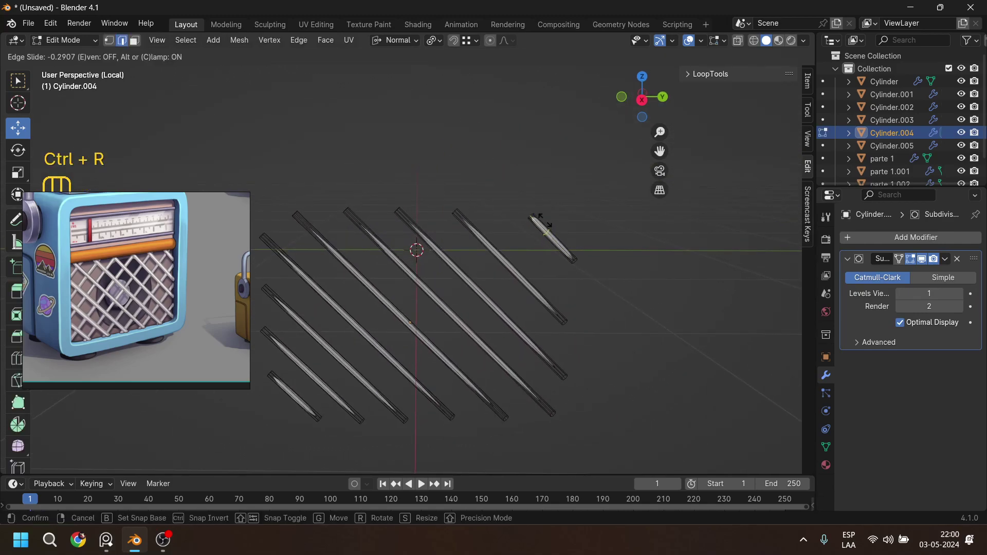
left_click(536, 204)
key("ctrl+r")
left_click(557, 241)
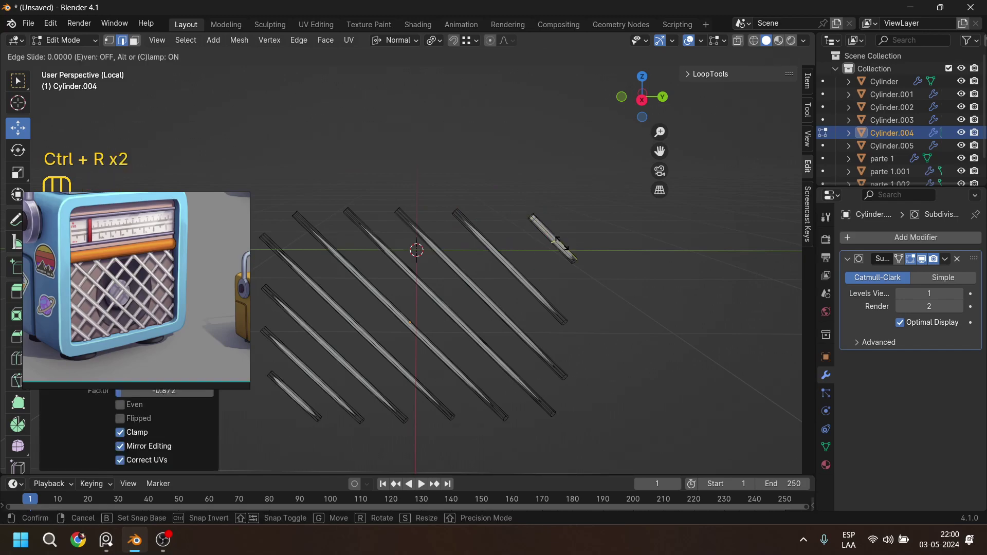
left_click(573, 257)
key("ctrl+3")
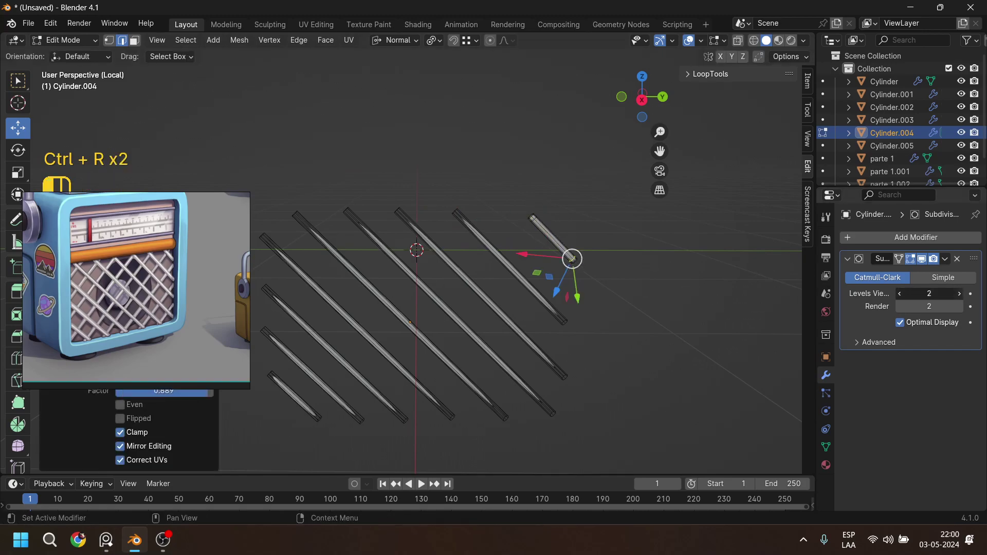
Add a loop cut close to the upper end of the second and third bars, at factors of about -0.954 and -0.948.
key("ctrl+r")
left_click(475, 231)
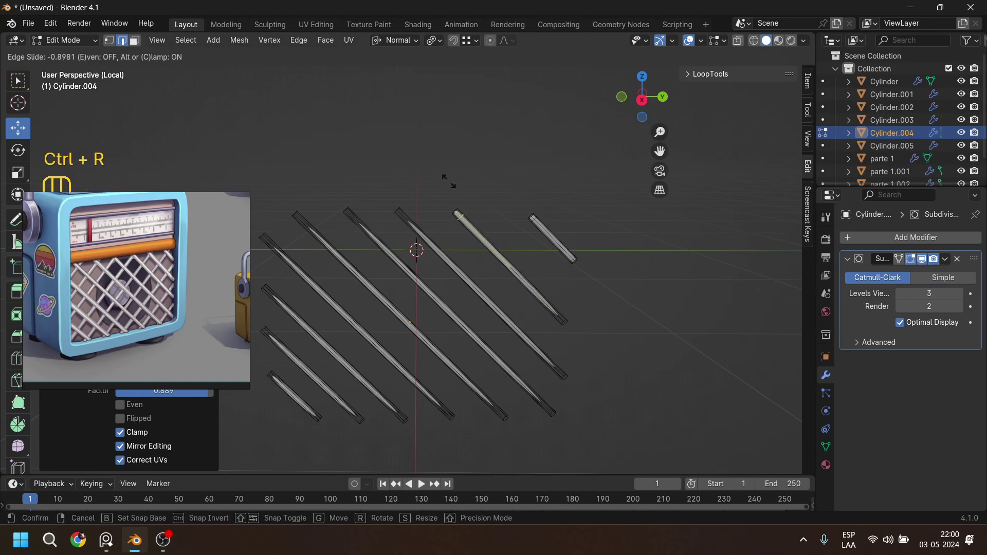
left_click(429, 186)
key("ctrl+r")
left_click(419, 242)
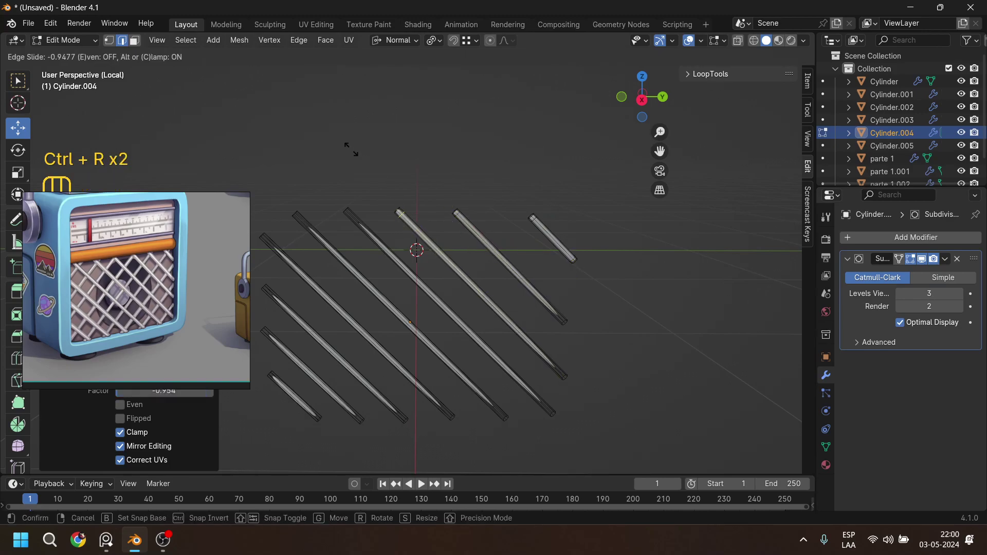
left_click(352, 149)
Add a loop cut close to the upper end of the fourth and fifth bars, at factors of about -0.954 and -0.970.
key("ctrl+r")
left_click(373, 239)
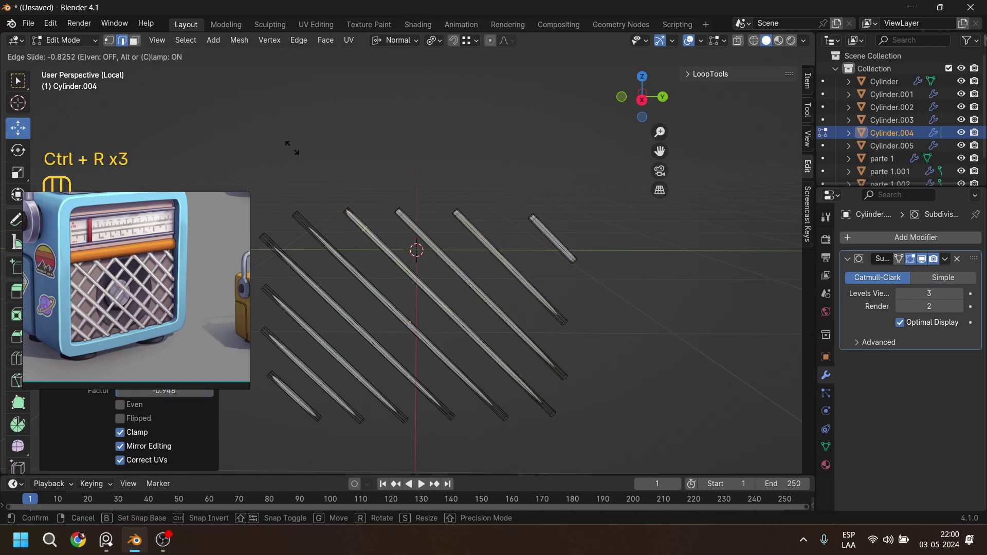
left_click(279, 131)
key("ctrl+r")
left_click(321, 247)
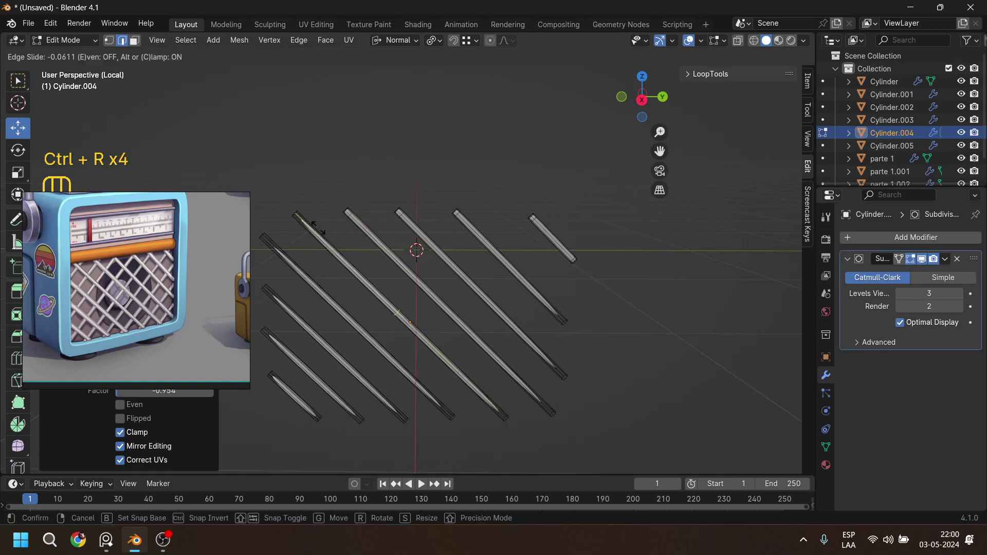
left_click(297, 213)
Add a loop cut close to the upper end of the sixth and seventh bars, at factors of about -0.975 and -0.958.
key("ctrl+r")
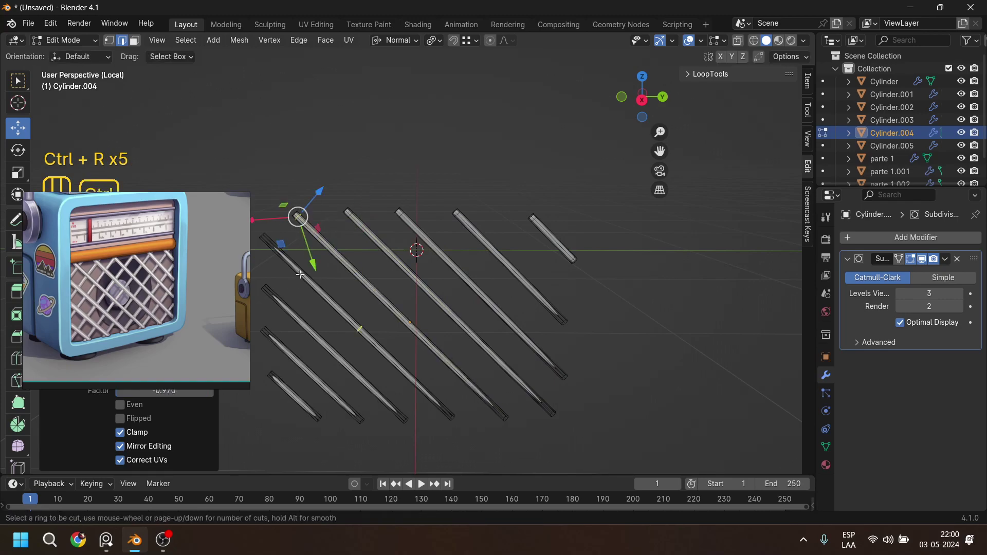
left_click(267, 249)
left_click(260, 235)
key("ctrl+r")
left_click(272, 277)
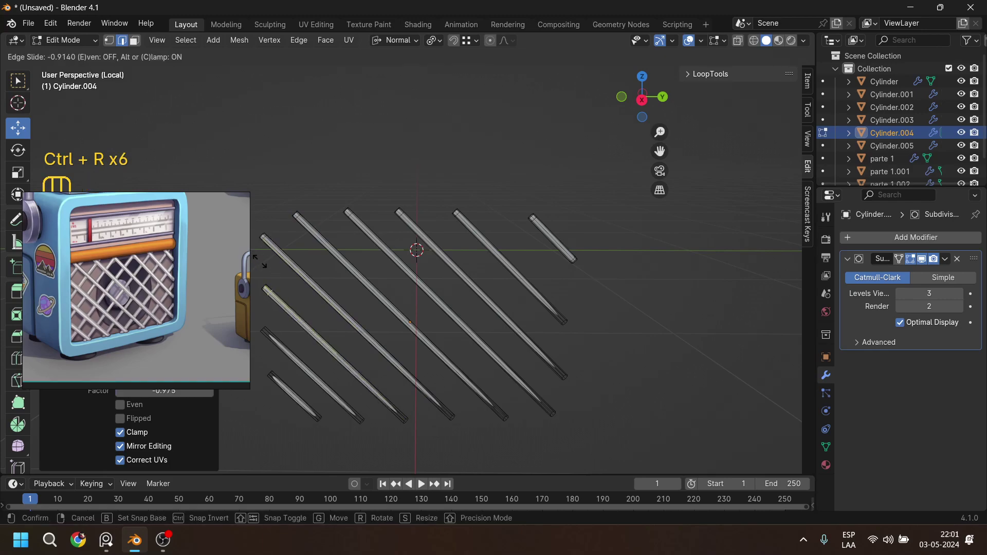
left_click(261, 273)
Add a loop cut close to the upper end of the eighth and ninth bars, at factors of about -0.935 and -0.830.
key("ctrl+r")
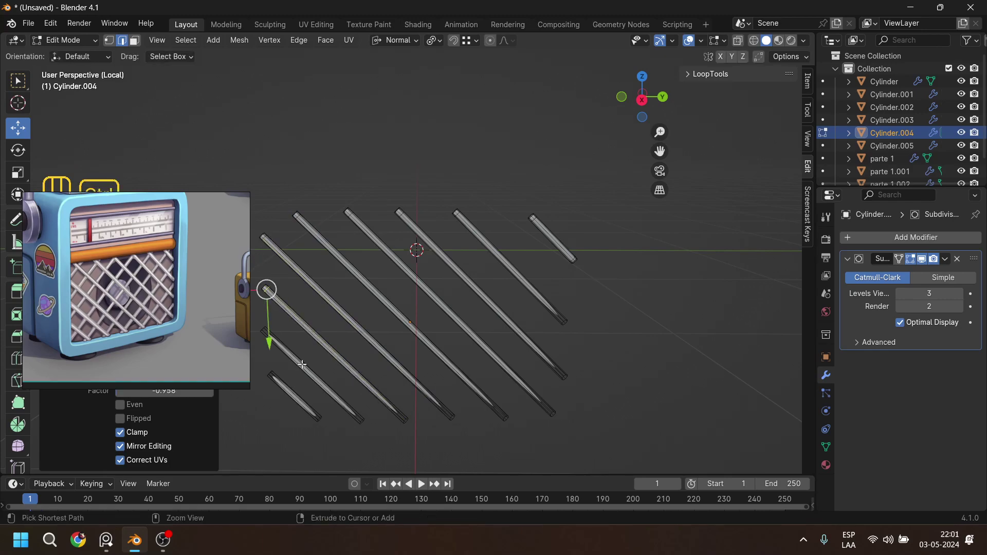
left_click(270, 329)
left_click(263, 321)
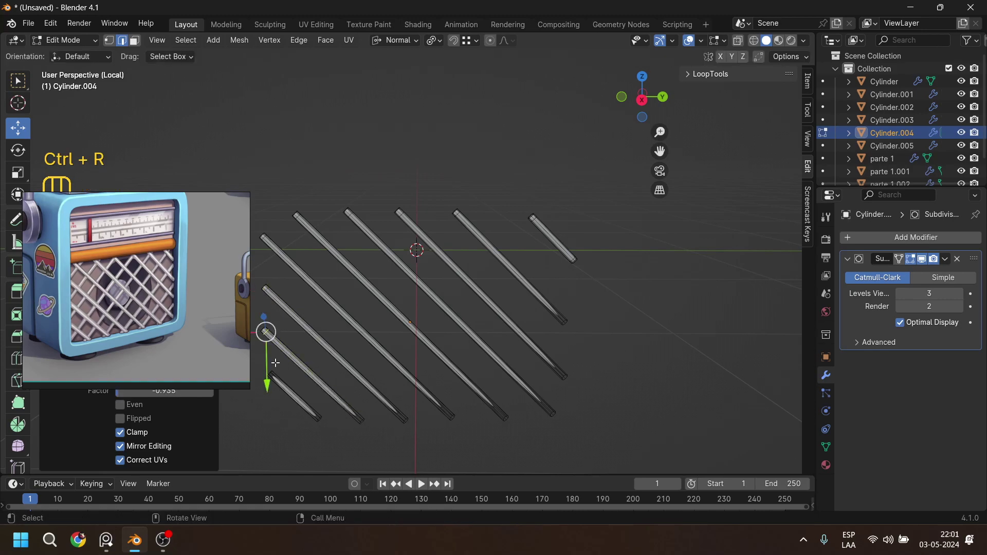
key("ctrl+r")
left_click(275, 380)
left_click(275, 379)
Add a loop cut close to the lower end of the ninth and eighth bars, at factors of about 0.840 and 0.918.
key("ctrl+r")
left_click(296, 399)
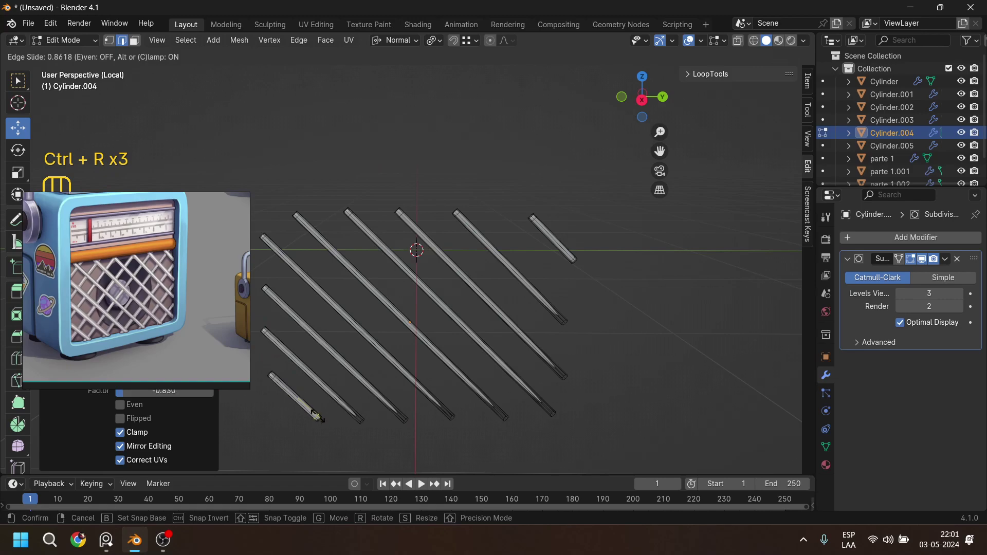
left_click(315, 414)
key("ctrl+r")
left_click(315, 413)
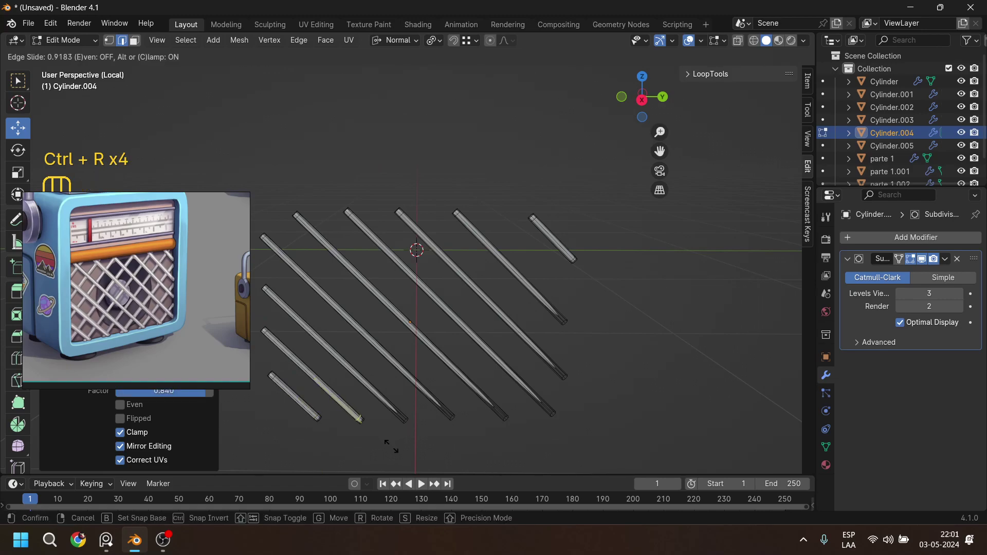
left_click(390, 446)
Add a loop cut close to the lower end of the seventh and sixth bars, at factors of about 0.942 and 0.952.
key("ctrl+r")
left_click(401, 410)
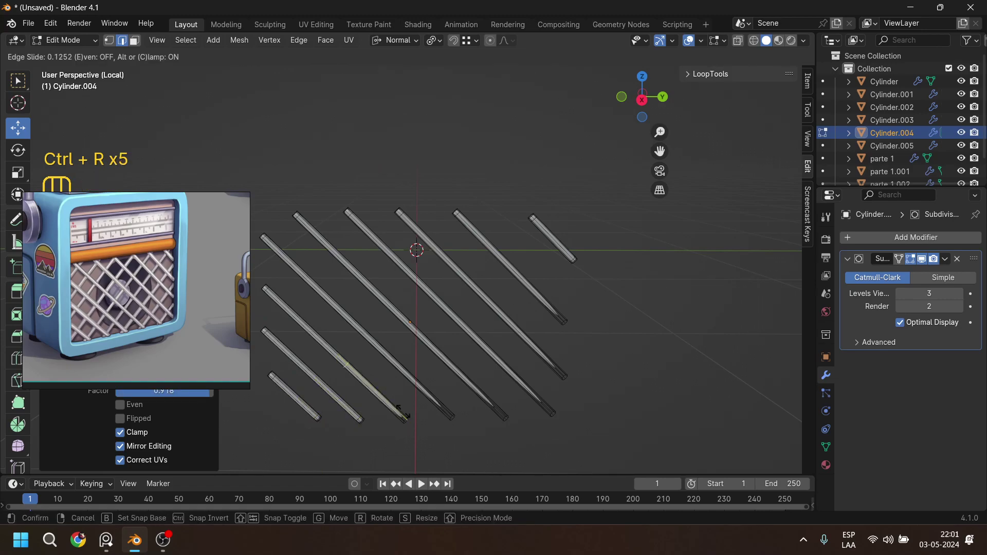
left_click(445, 466)
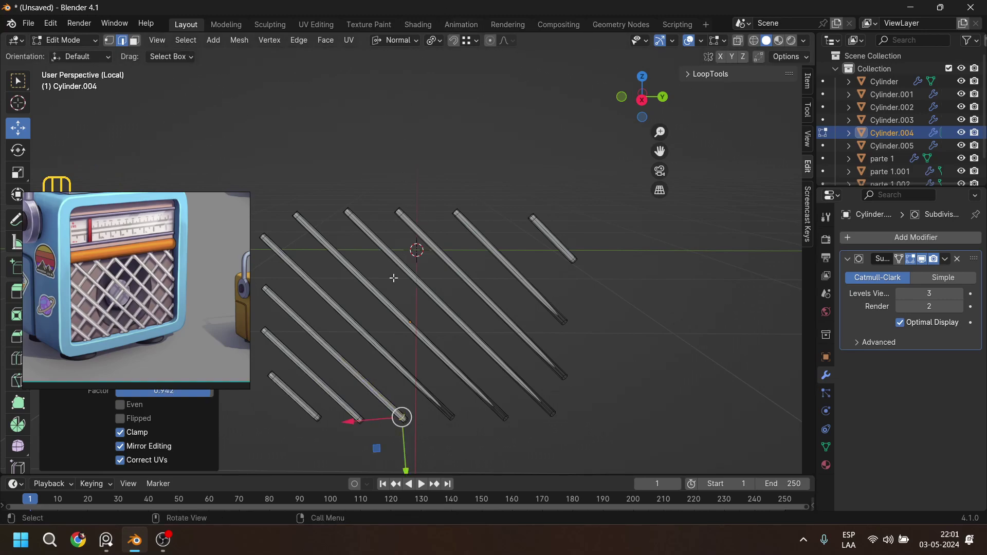
key("ctrl+r")
left_click(426, 370)
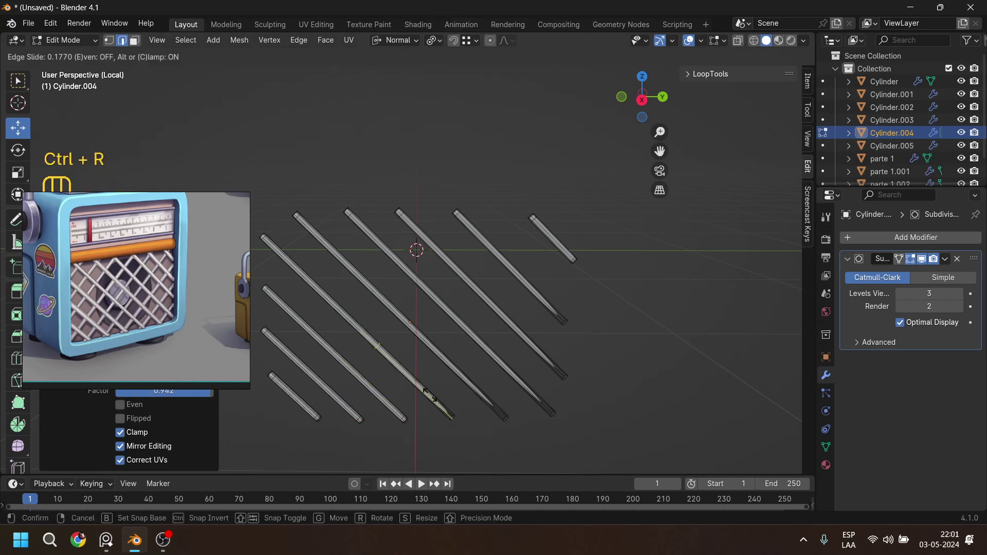
left_click(483, 442)
Add a loop cut close to the lower end of the fifth and fourth bars, at factors of about 0.953 and 0.967.
key("ctrl+r")
left_click(486, 403)
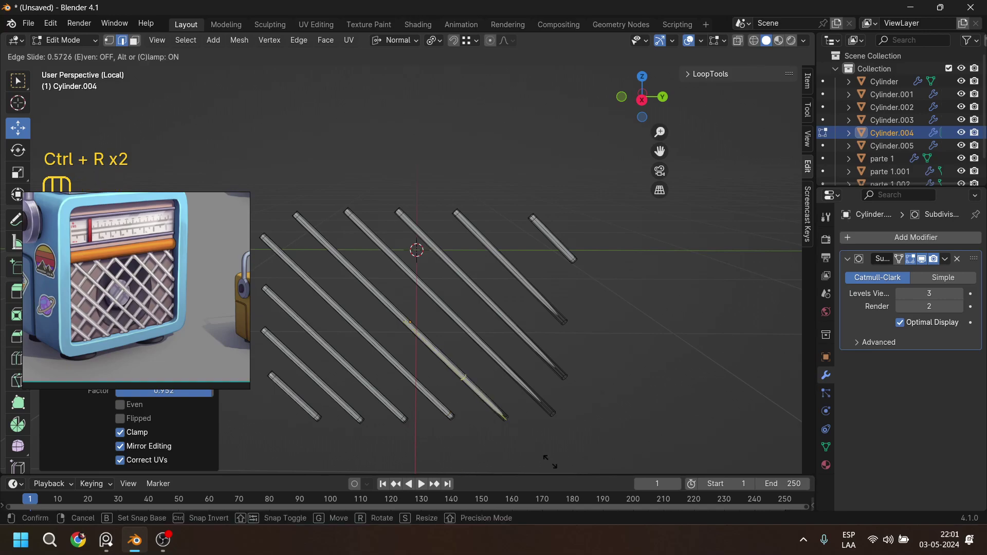
left_click(502, 415)
key("ctrl+r")
left_click(533, 401)
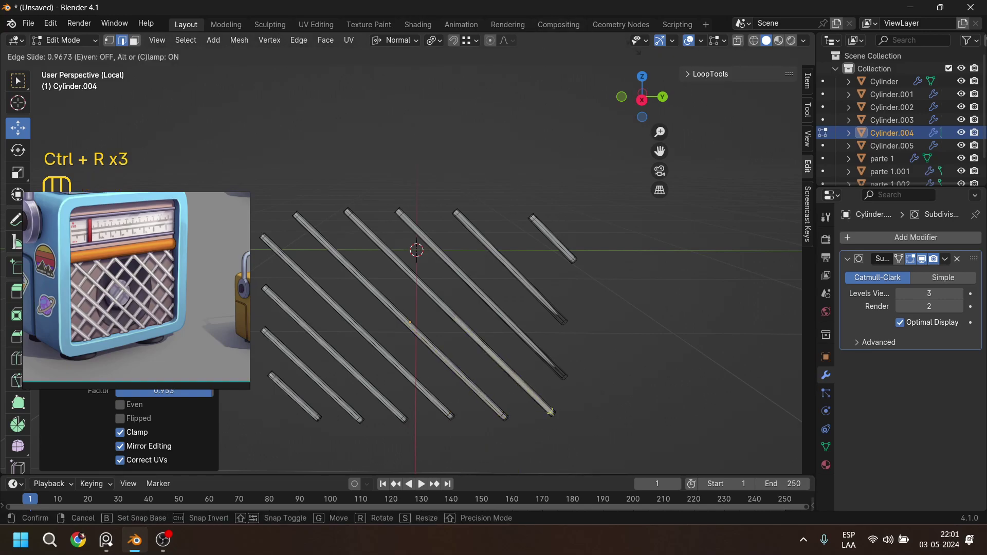
left_click(549, 411)
Add a loop cut close to the lower end of the third and second bars, at factors of about 0.950 and 0.952.
key("ctrl+r")
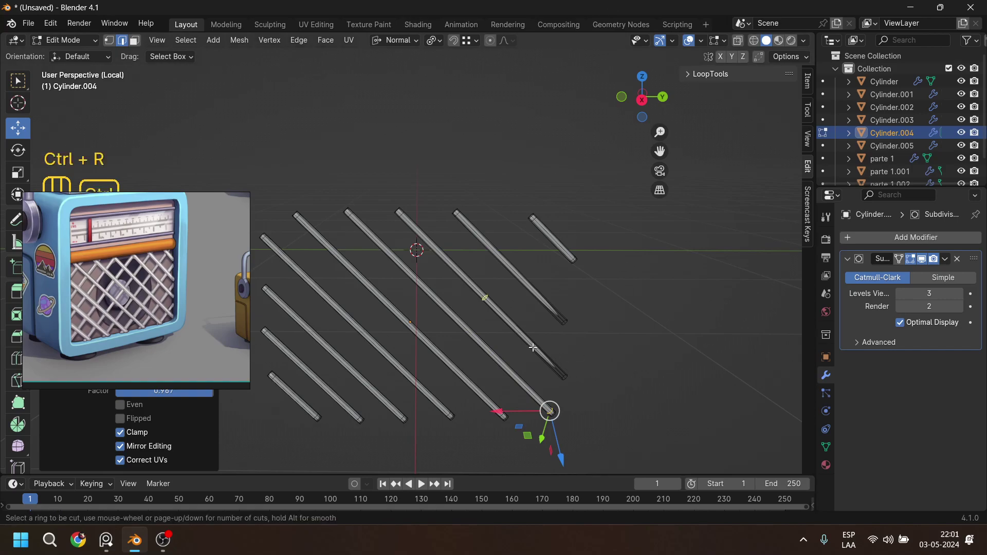
left_click(525, 353)
left_click(618, 416)
key("ctrl+r")
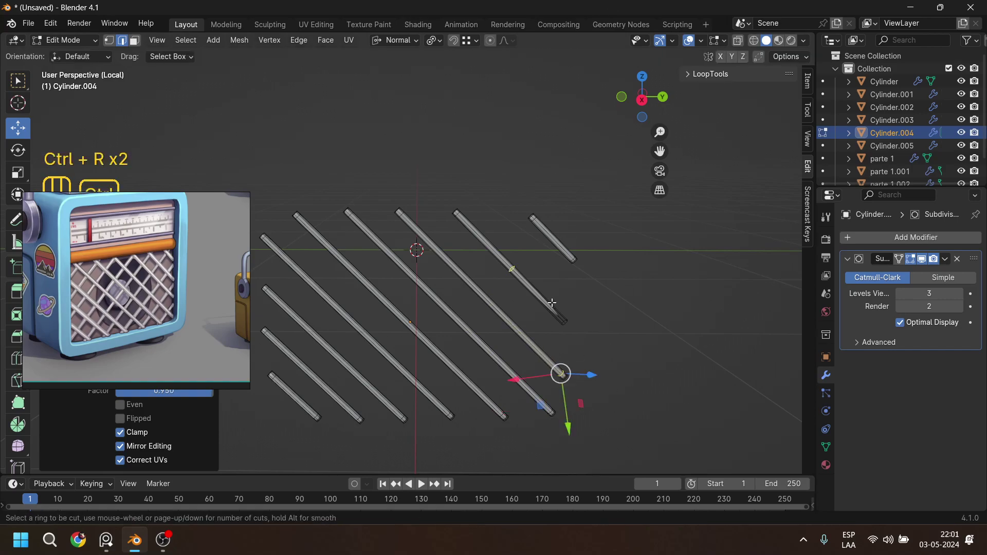
left_click(572, 322)
left_click(599, 356)
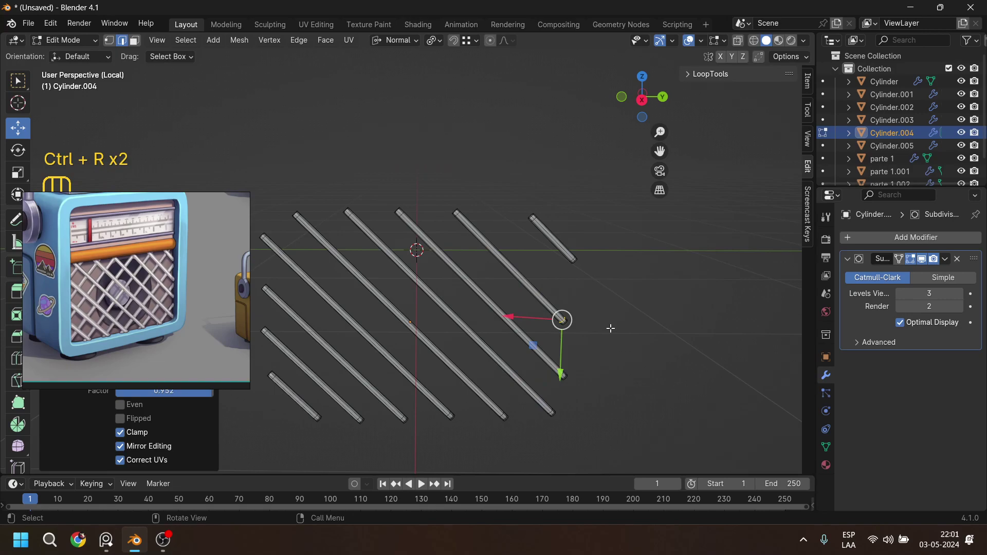
Return the original set of bars to Object Mode and leave local view to show the complete radio again.
key("Tab")
key("KP_Divide")
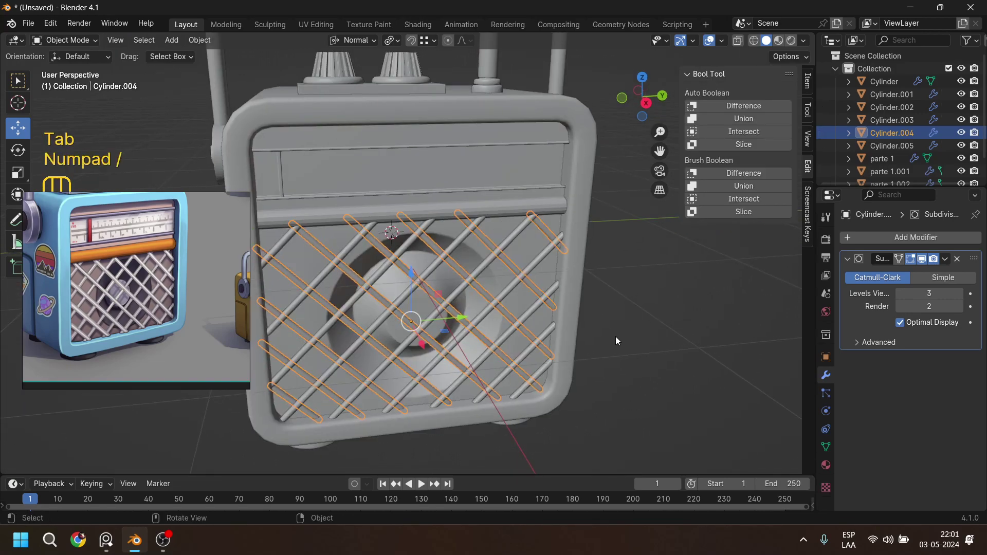
scroll(493, 383, "down", 6)
Examine the crisscross grille and the front panel of the radio up close and from an angle against the reference.
middle_click_drag(425, 291, 481, 331)
scroll(474, 324, "up", 5)
scroll(470, 336, "down", 5)
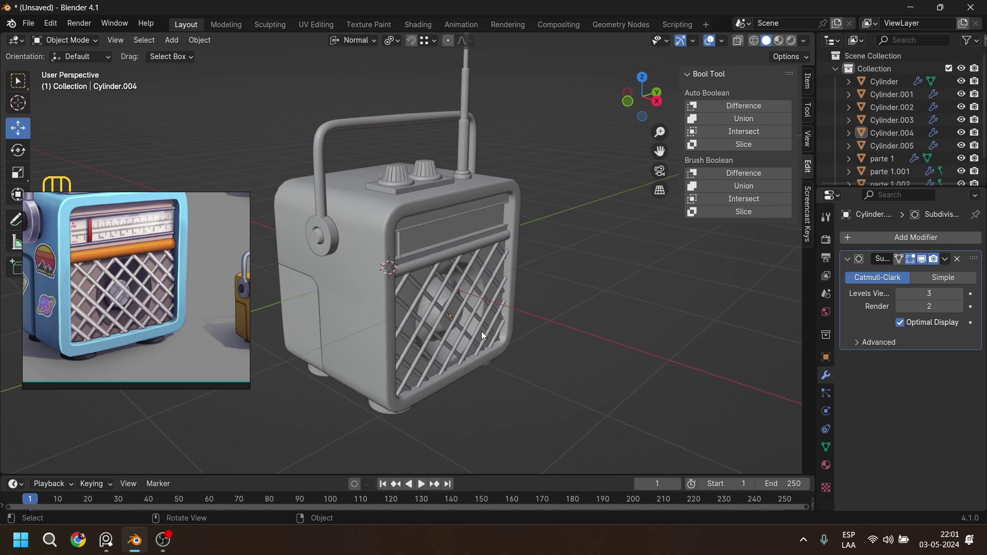
scroll(465, 261, "up", 2)
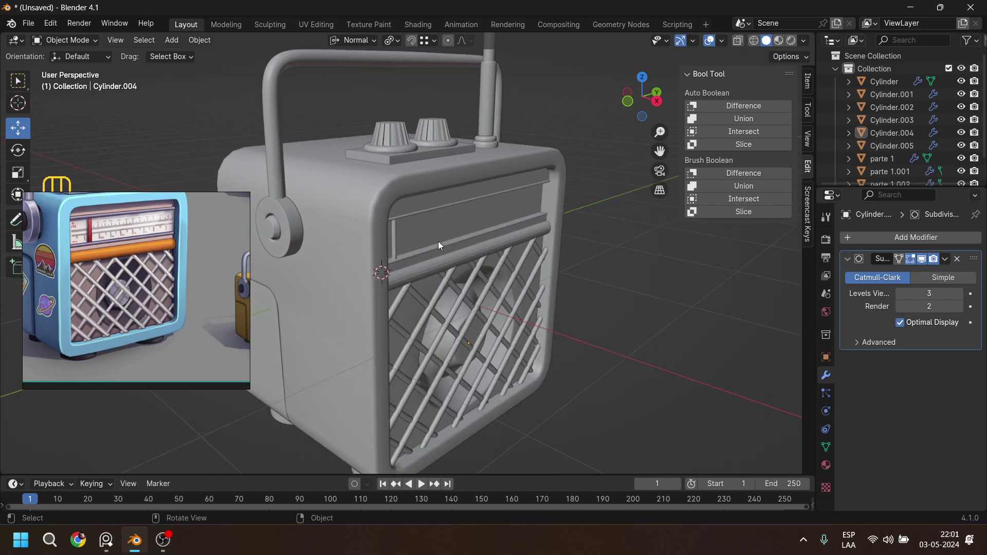
scroll(516, 242, "up", 2)
key("Tab")
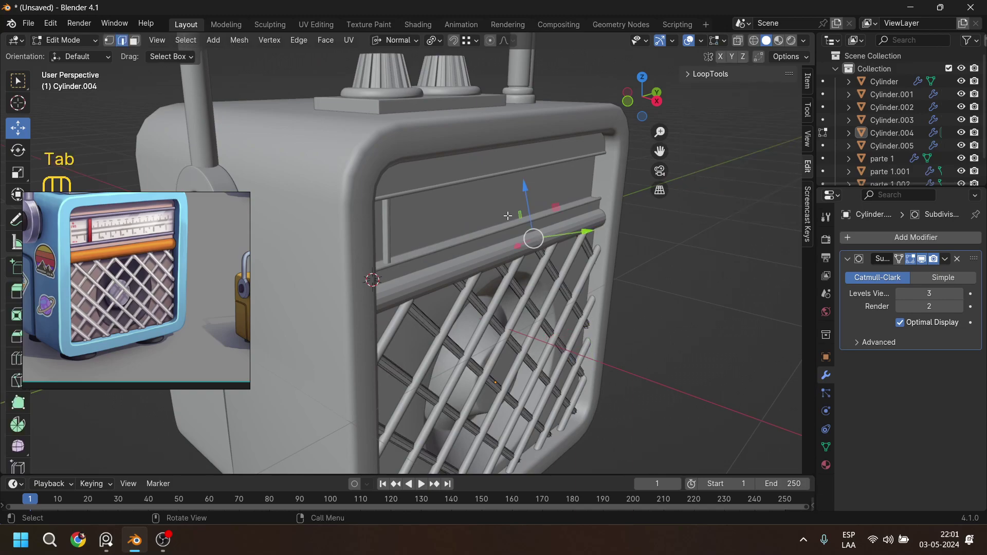
scroll(607, 283, "down", 1)
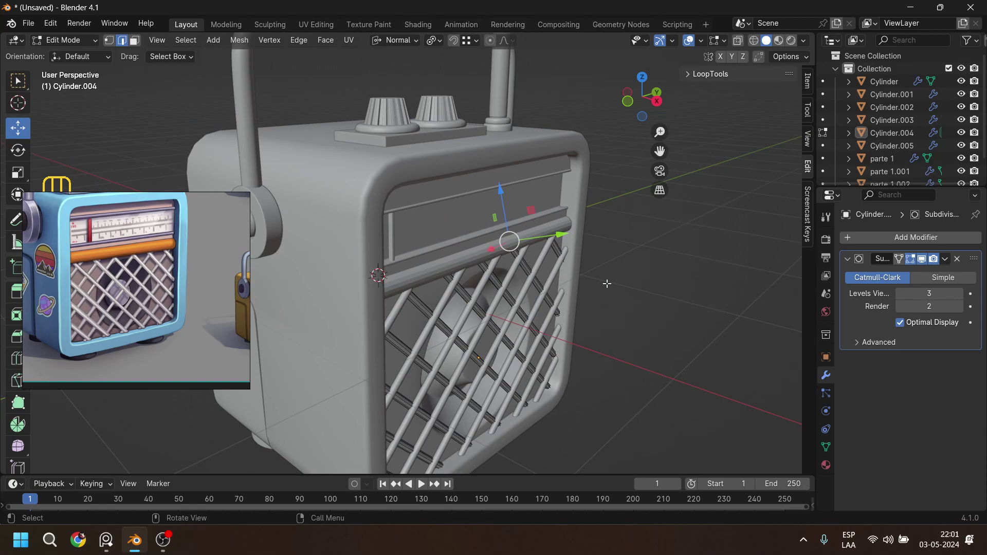
key("Tab")
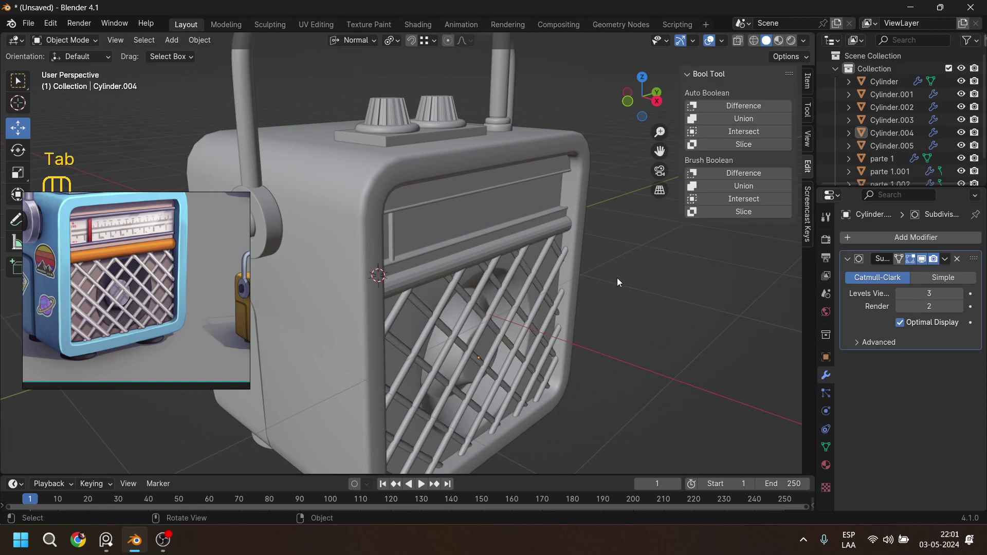
Move the Subdivision modifier above the Bevel in the stack of the radio's upper front panel.
scroll(489, 260, "up", 1)
left_click(481, 259)
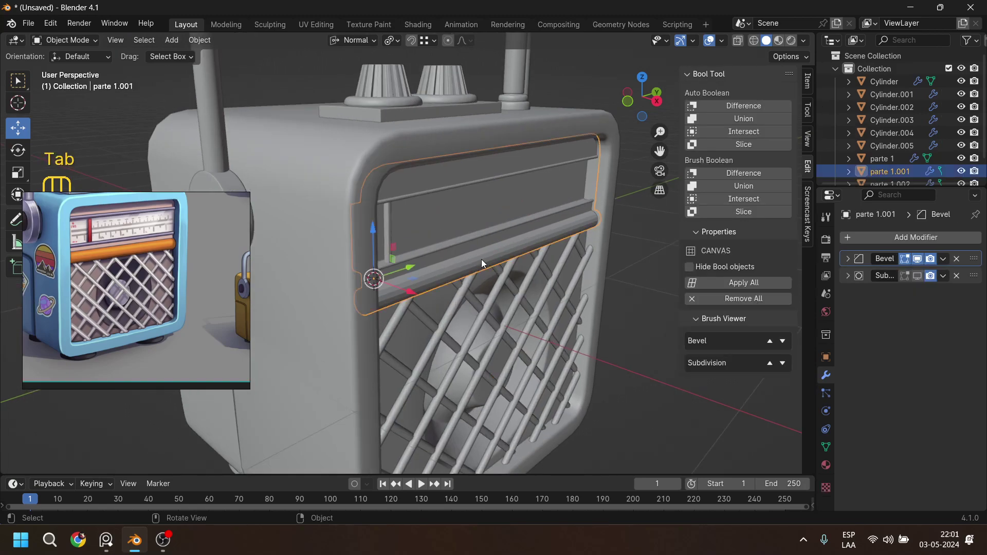
left_click_drag(973, 260, 972, 302)
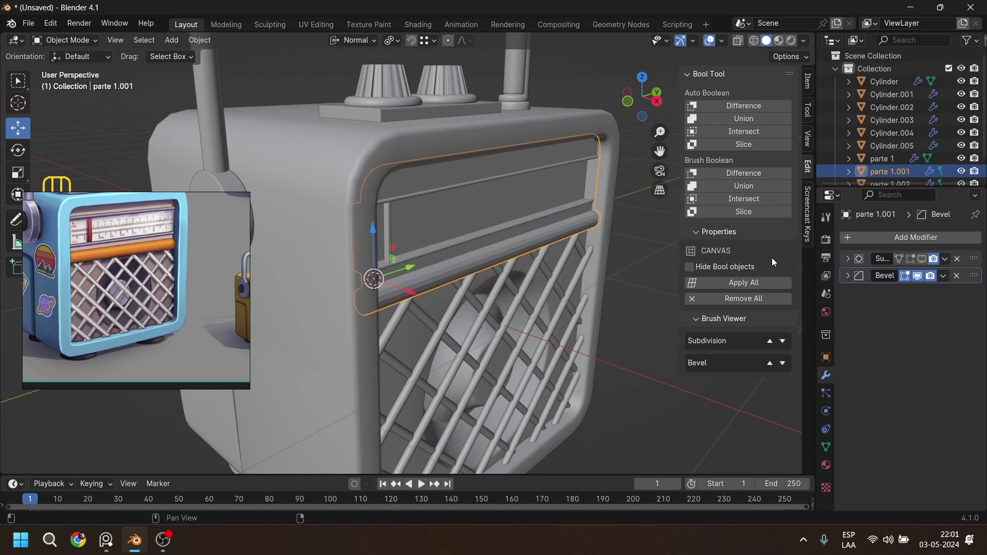
scroll(537, 261, "up", 2)
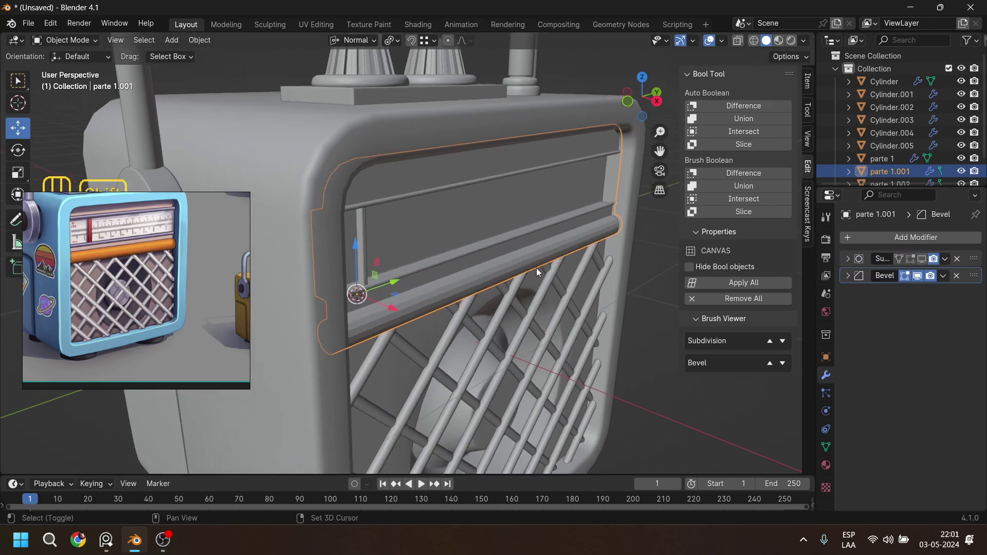
left_click(848, 258)
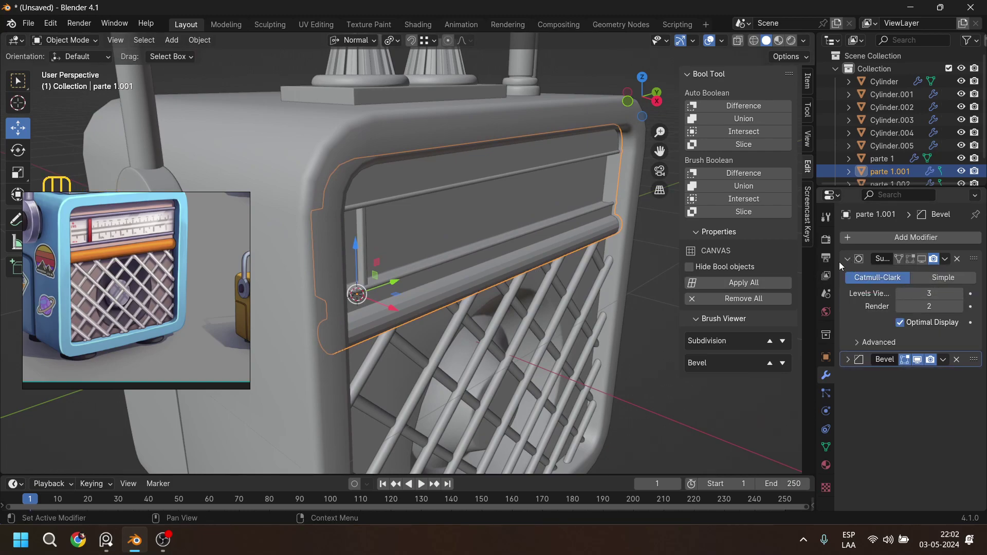
left_click(847, 259)
Turn off the Bevel modifier's Edit Mode display for the upper front panel and compare it in both modes.
key("Tab")
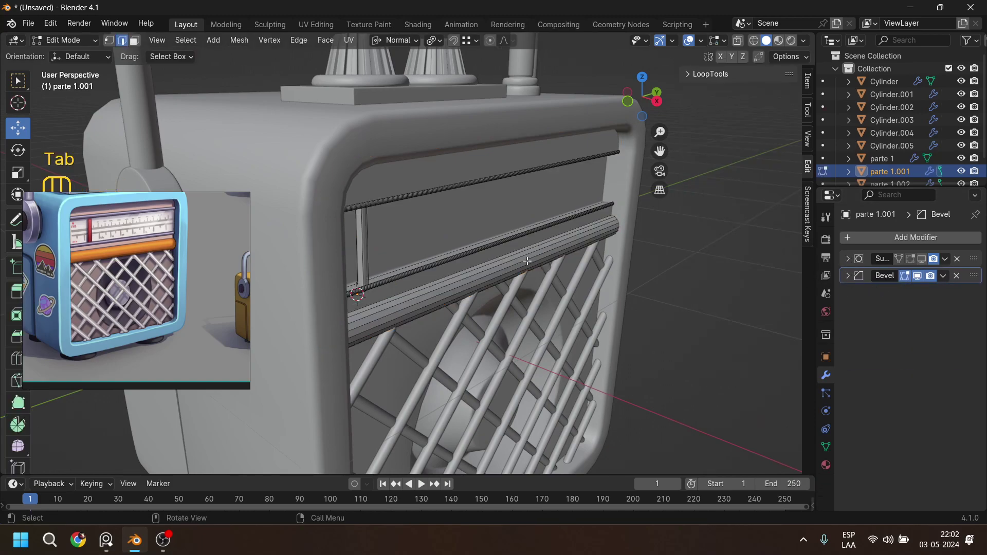
middle_click_drag(497, 267, 431, 274)
left_click(903, 275)
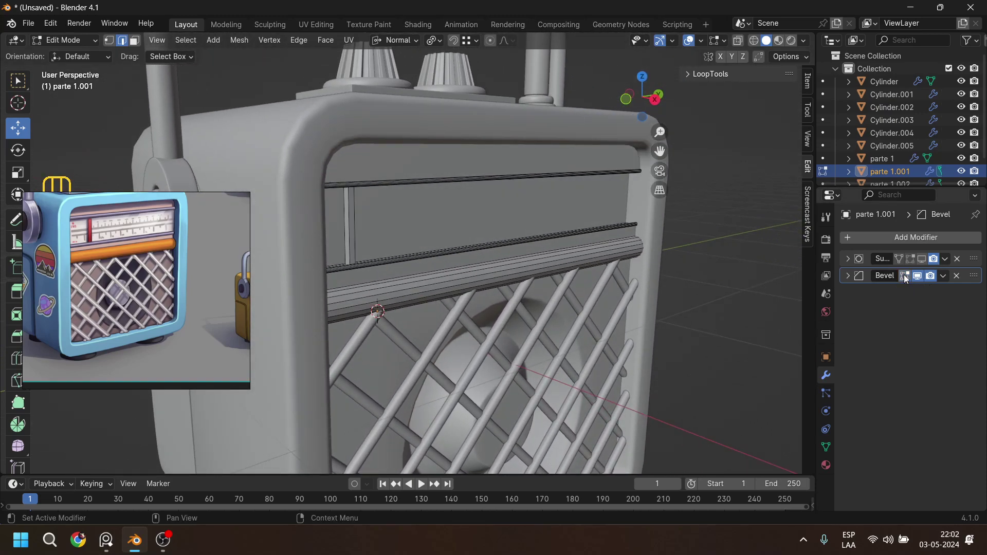
key("Tab")
middle_click_drag(533, 273, 490, 288)
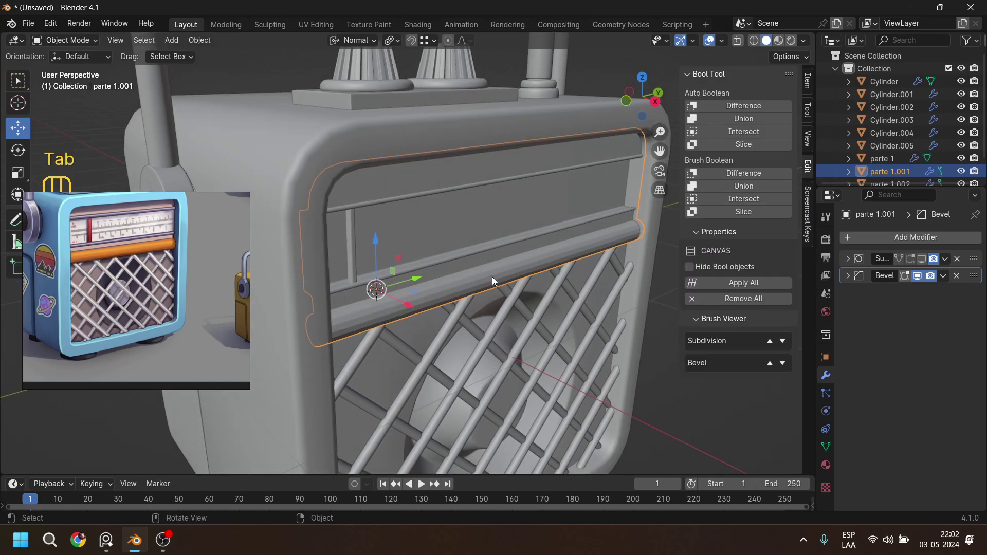
key("Tab")
key("Tab")
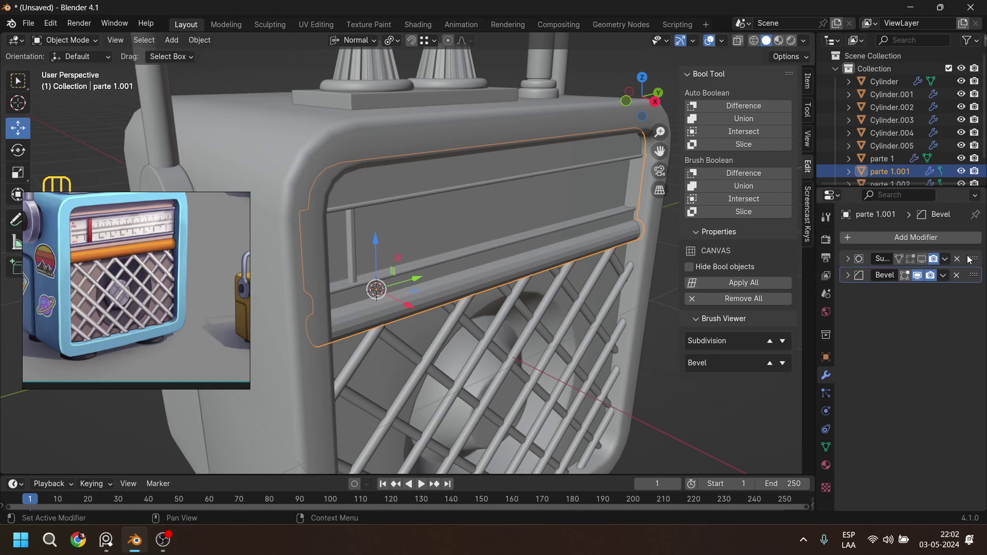
Put the Bevel back above the Subdivision modifier and separate the horizontal round bar from the front panel as its own object.
left_click_drag(973, 266, 973, 283)
key("Tab")
key("l")
key("p")
left_click(492, 304)
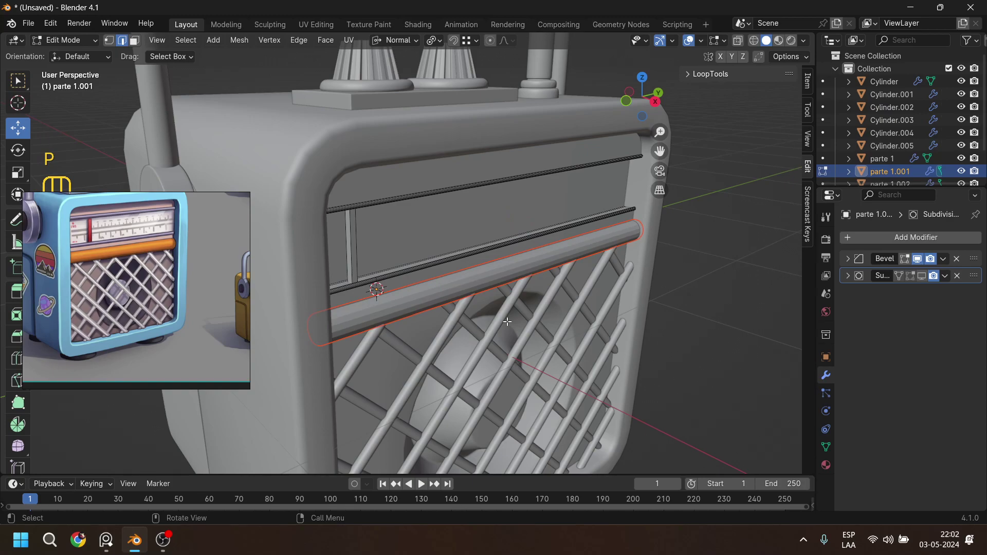
key("Tab")
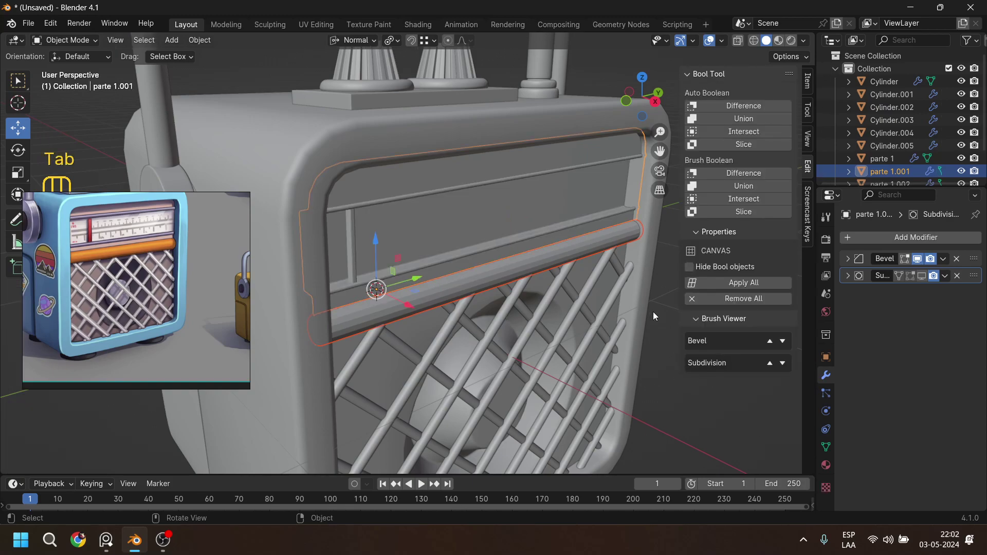
Remove the Bevel and Subdivision modifiers from the separated horizontal bar.
left_click(675, 414)
left_click(546, 257)
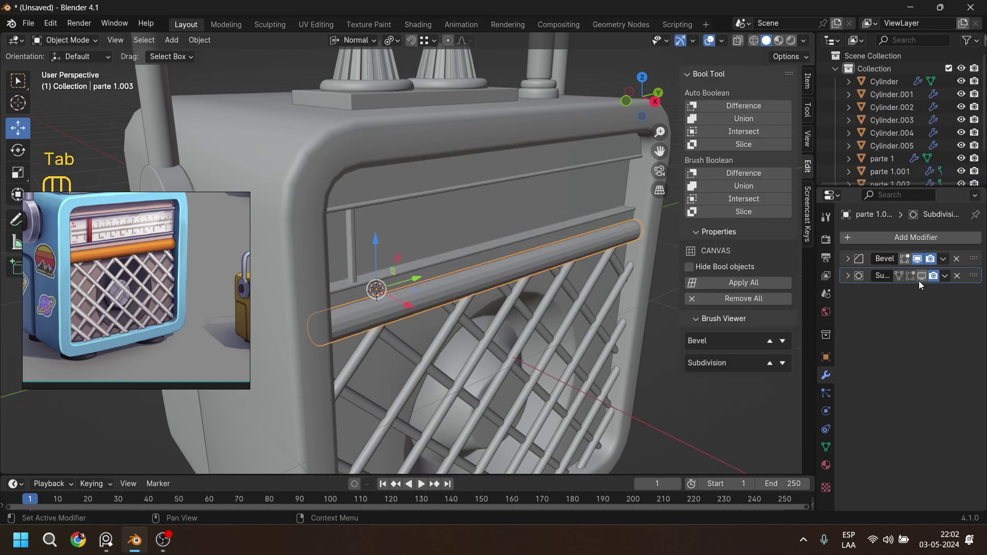
left_click(956, 259)
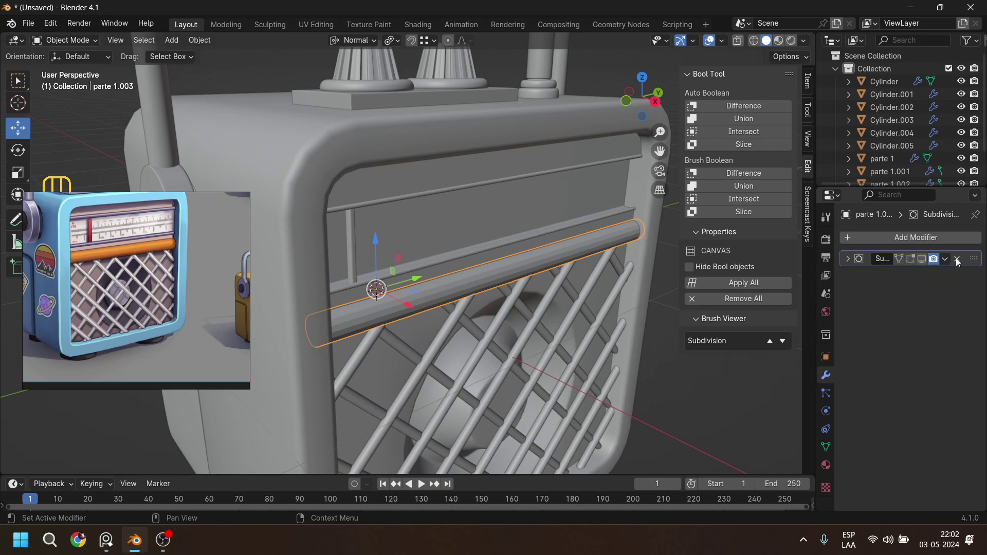
left_click(956, 258)
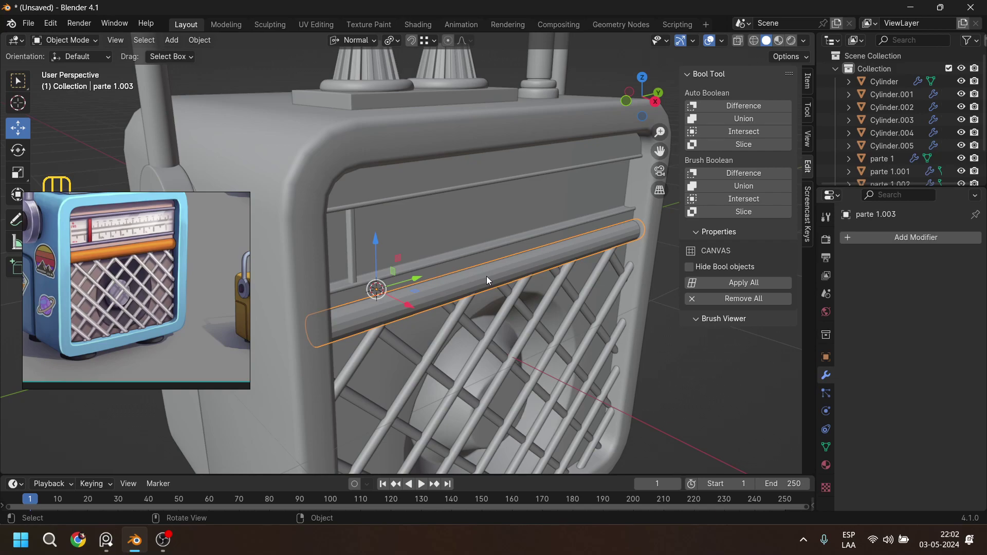
Add a Subdivision Surface modifier to the horizontal bar with 3 viewport levels.
left_click(892, 235)
mouse_move(893, 237)
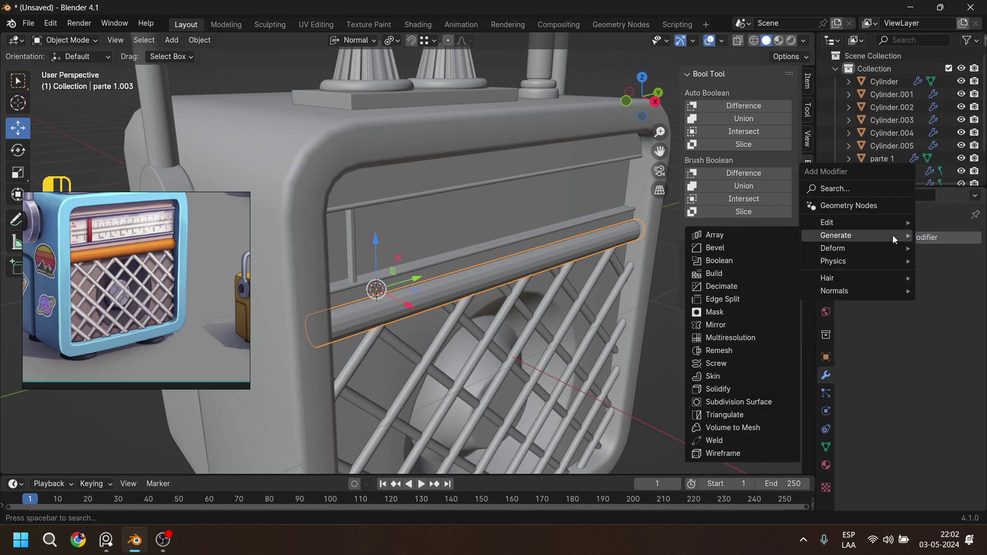
left_click(730, 402)
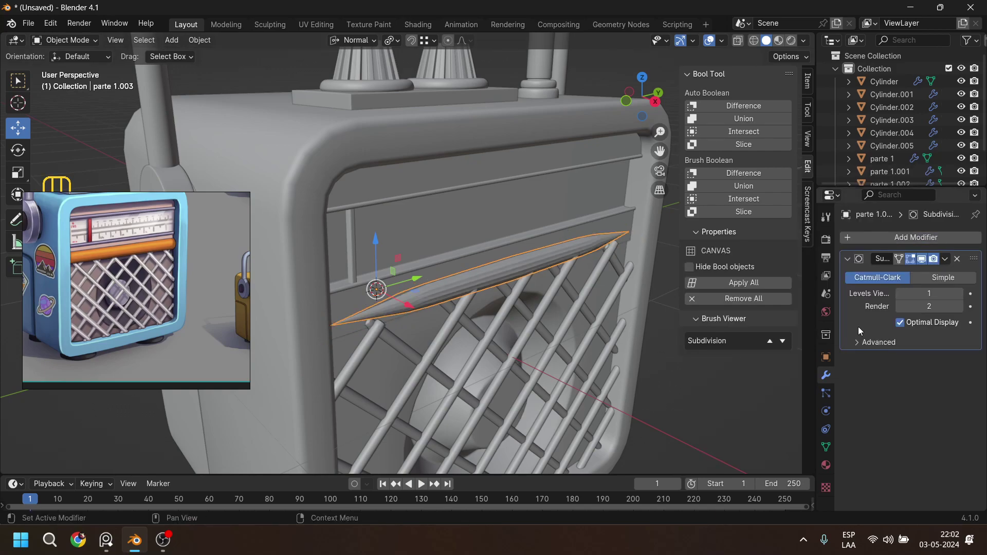
left_click(958, 293)
left_click(958, 293)
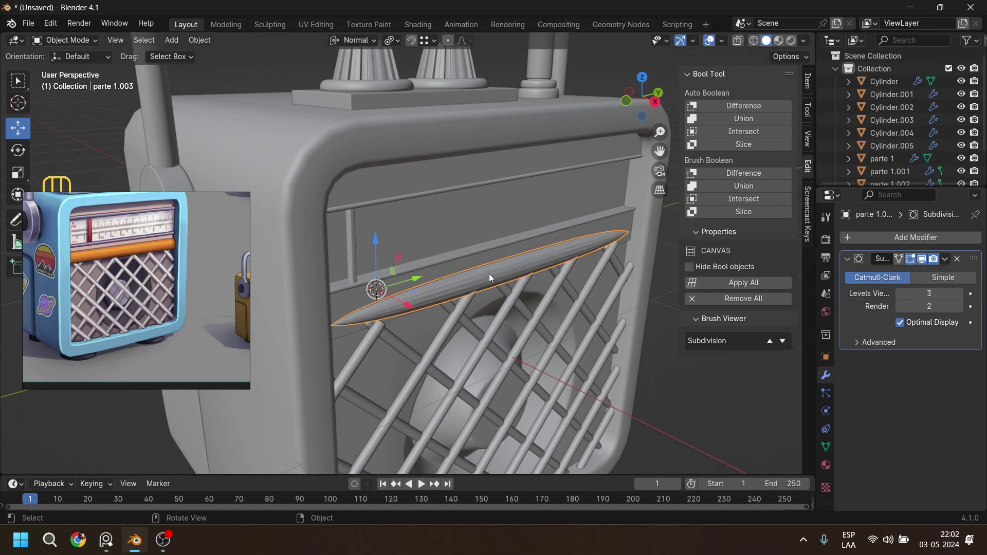
Add a loop cut at the left end of the horizontal bar, at a factor of about -0.999.
key("Tab")
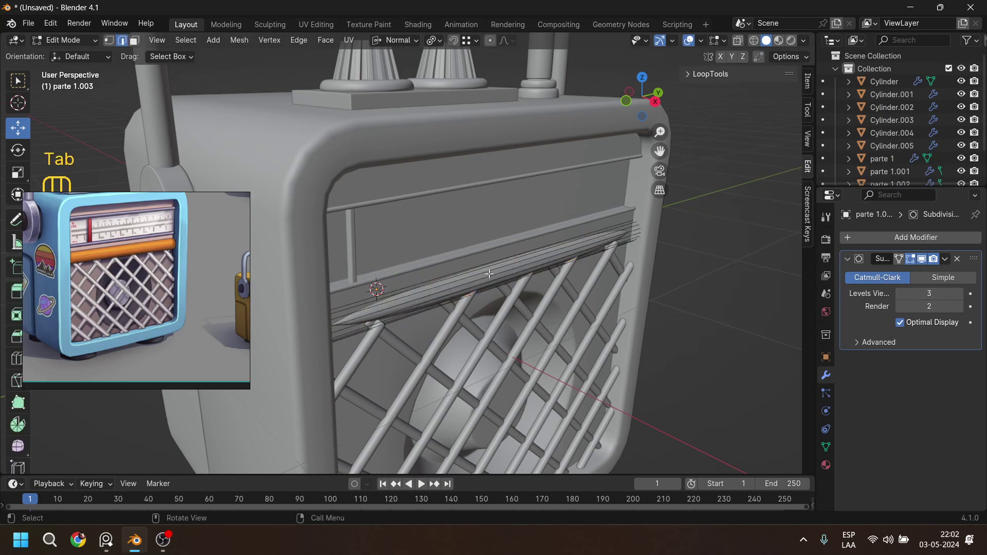
key("ctrl")
key("ctrl+r")
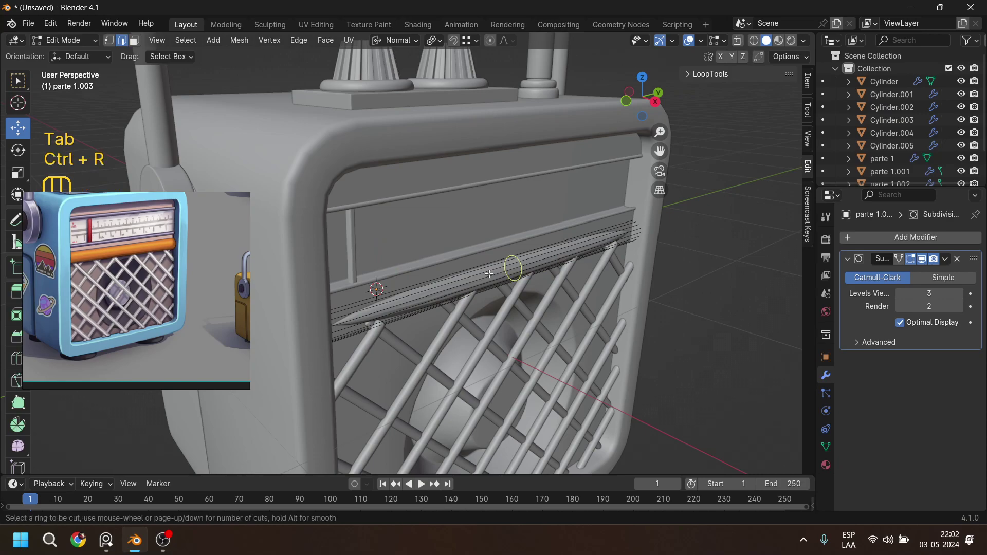
left_click(494, 272)
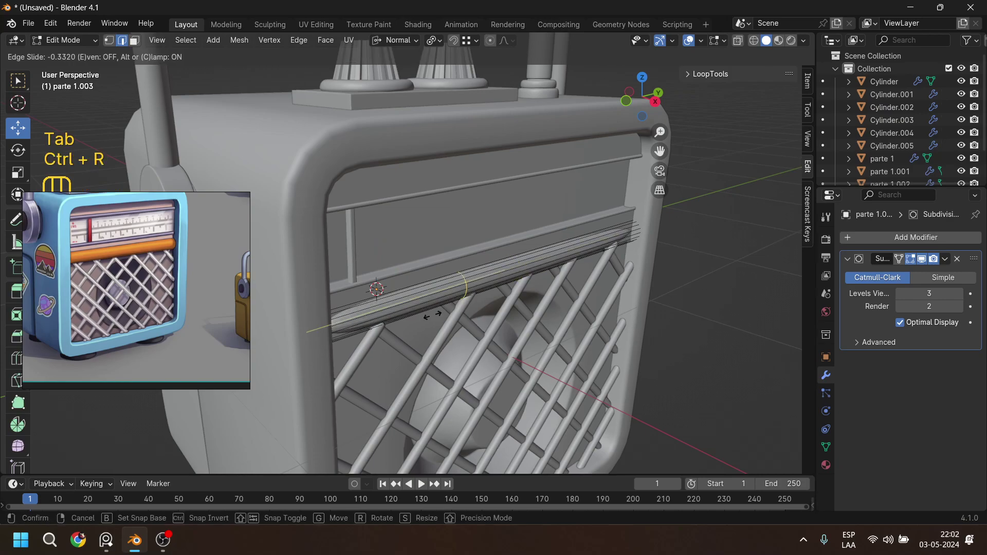
left_click(335, 354)
Add a second loop cut to the horizontal bar and slide it to the right end with Global orientation, finishing with about 0.774 m along Y.
middle_click_drag(564, 304, 424, 246)
key("ctrl")
key("ctrl+r")
left_click(600, 273)
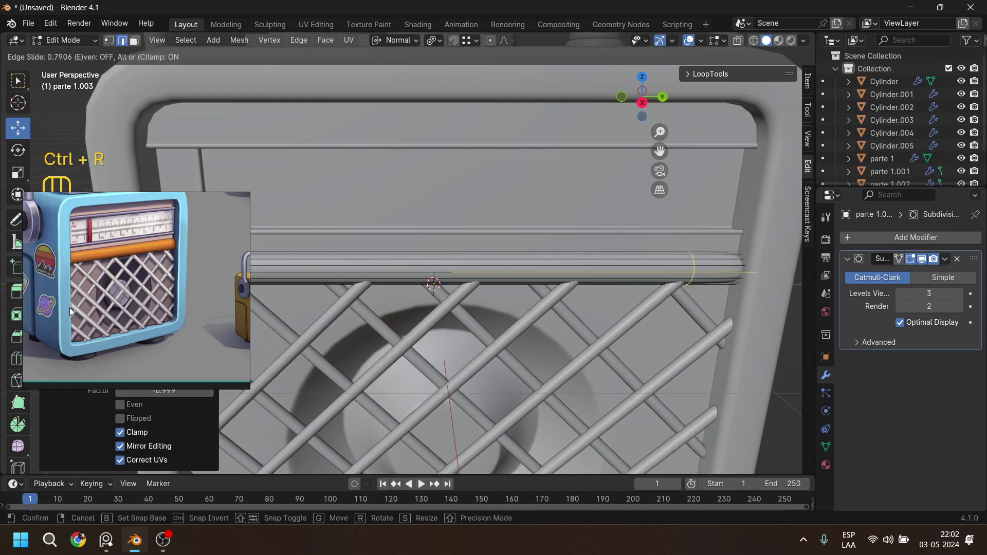
right_click(748, 317)
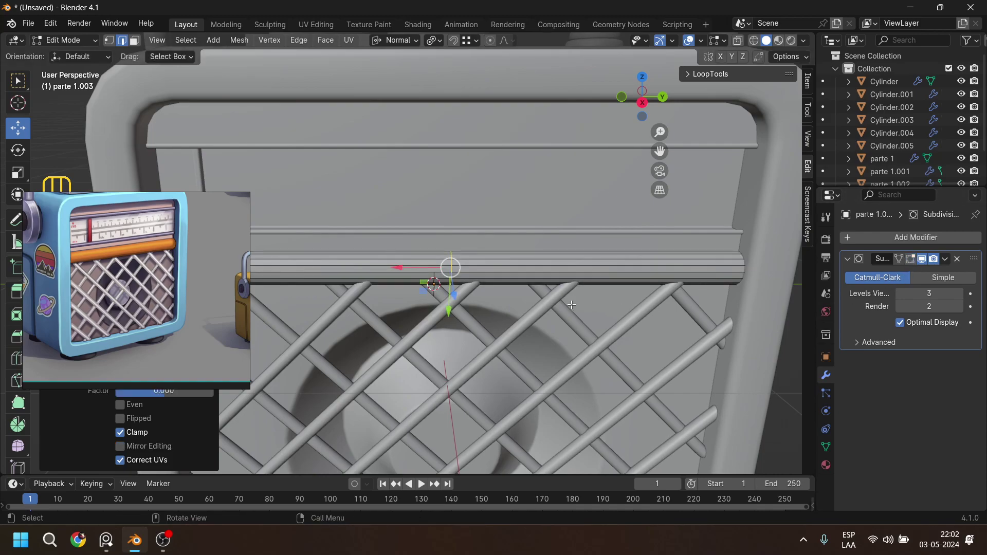
left_click_drag(407, 268, 440, 287)
left_click(397, 40)
left_click(377, 80)
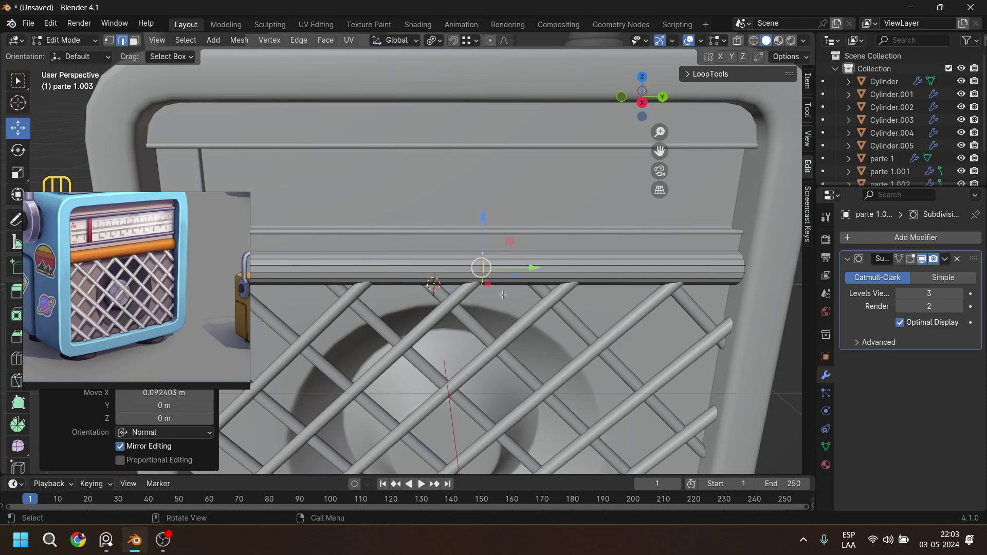
left_click_drag(532, 272, 792, 267)
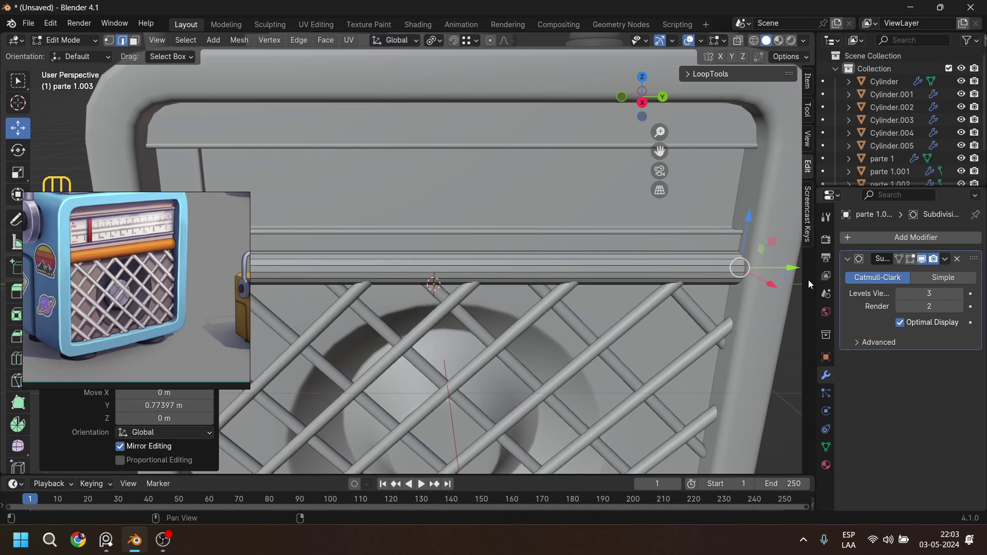
Enable the bar's Subdivision in Edit Mode and on cage, then return to Object Mode and deselect the bar.
left_click(910, 261)
left_click(899, 261)
scroll(608, 299, "down", 2)
left_click_drag(643, 264, 670, 264)
key("Tab")
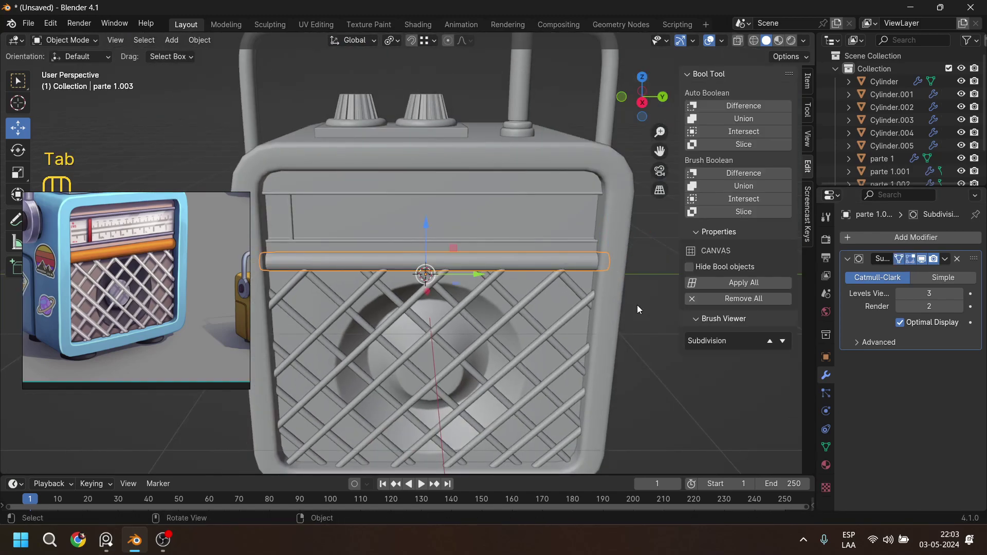
middle_click_drag(624, 311, 590, 295)
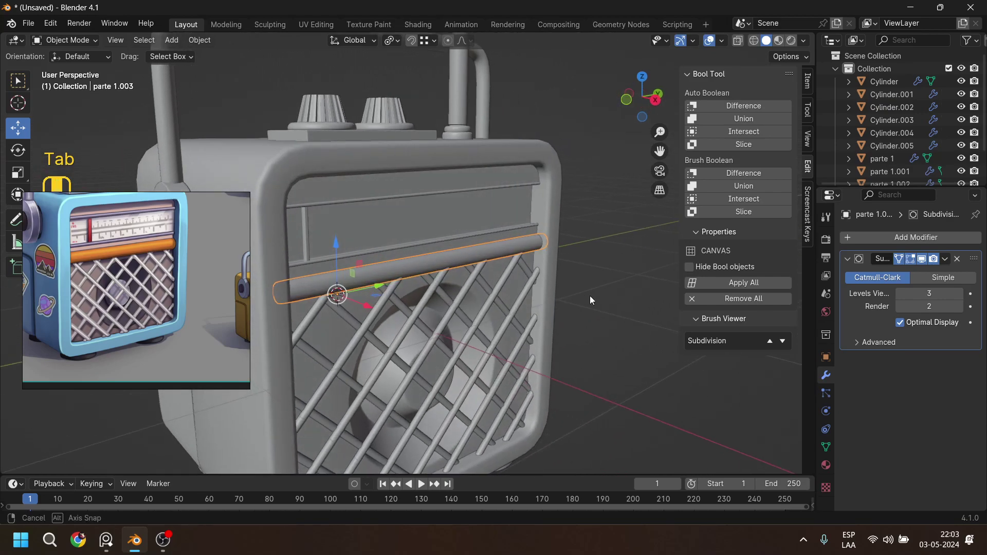
scroll(589, 319, "down", 2)
left_click(589, 318)
Add a plane mesh at the centre of the radio.
middle_click_drag(546, 342, 419, 226)
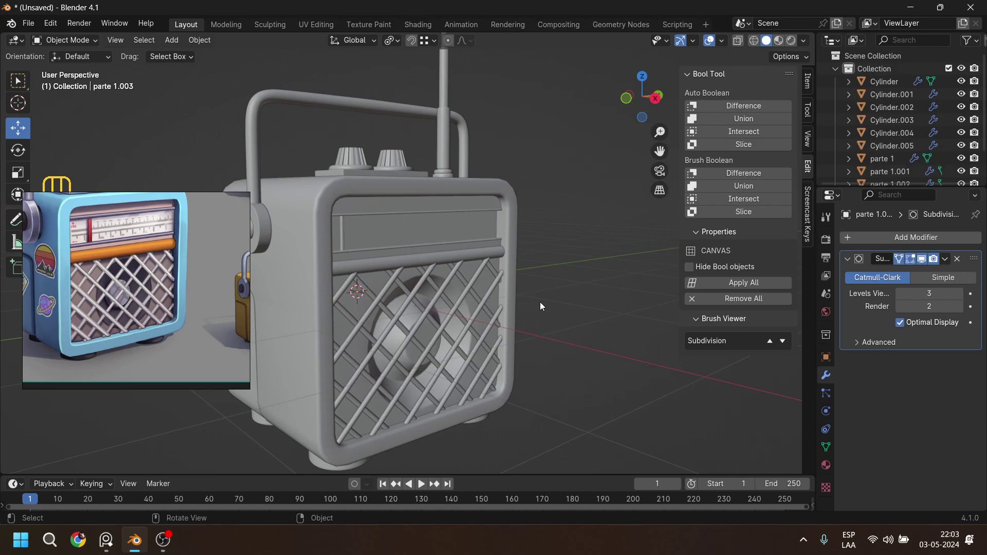
middle_click_drag(520, 308, 560, 341)
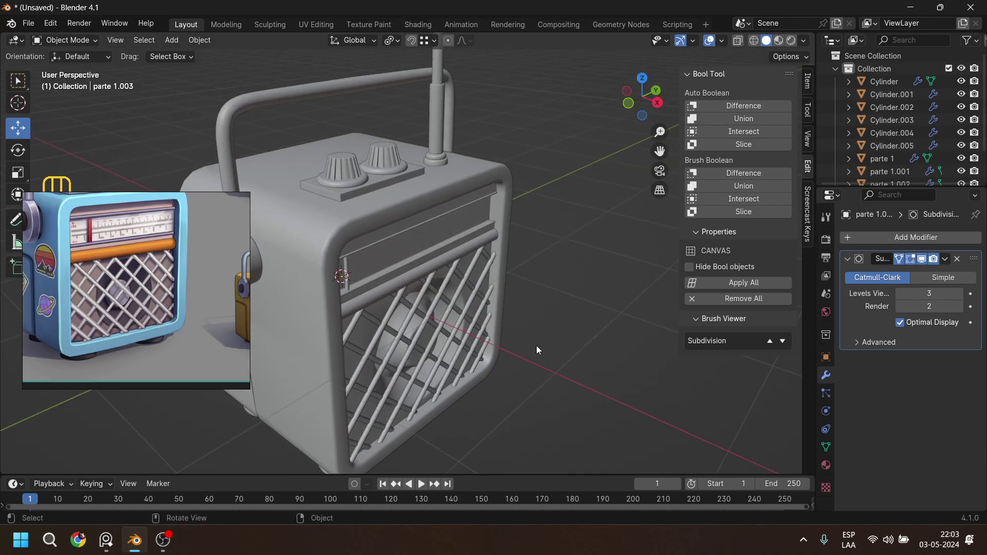
key("shift+a")
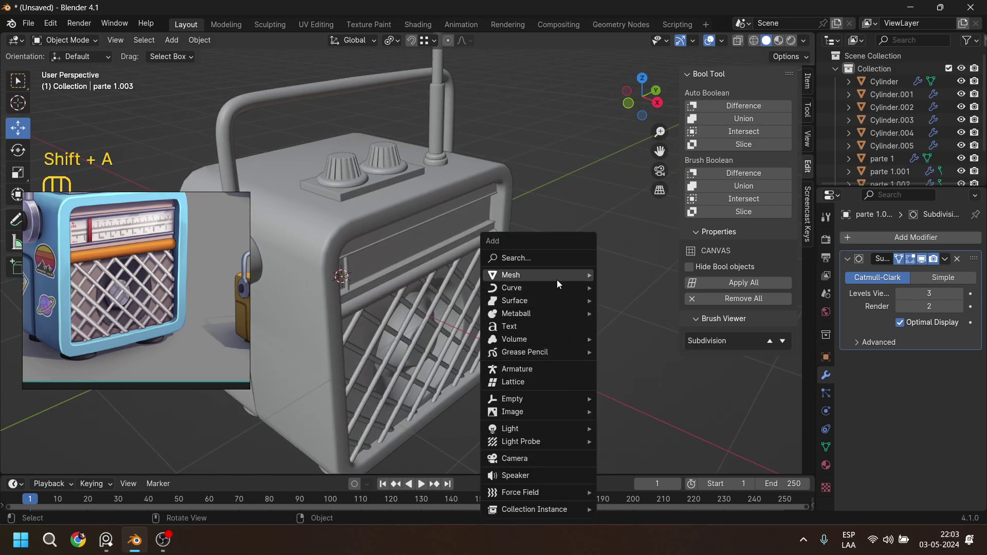
mouse_move(556, 279)
left_click(629, 274)
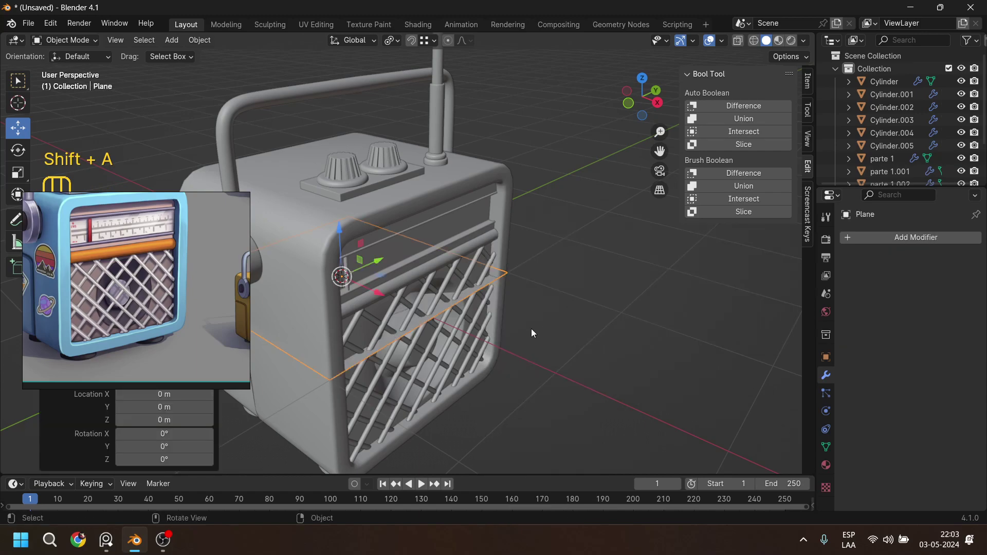
Rotate the new plane 90° about the global Y axis so it stands parallel to the radio's front.
middle_click_drag(523, 331, 631, 304, "shift")
key("r")
key("x")
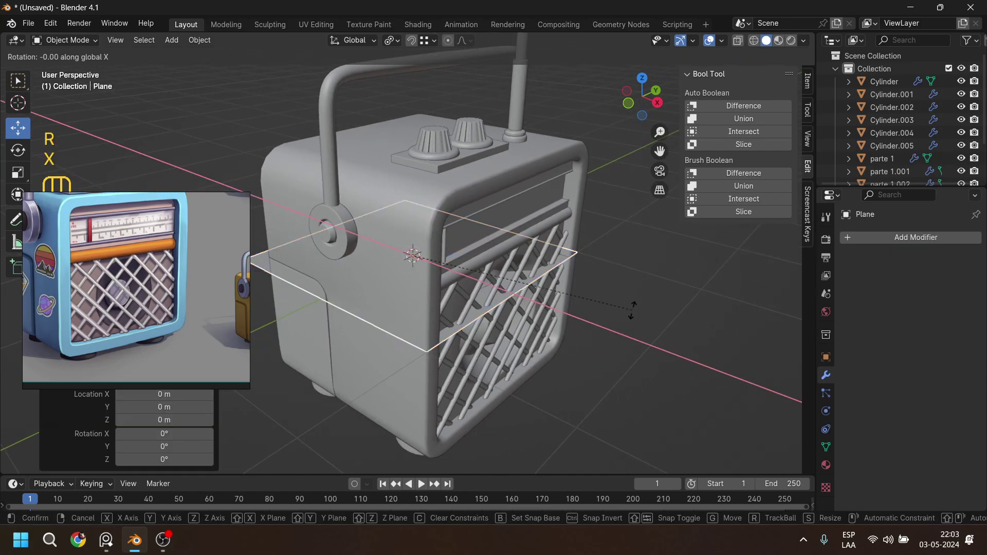
key("y")
key("KP_9")
key("KP_Decimal")
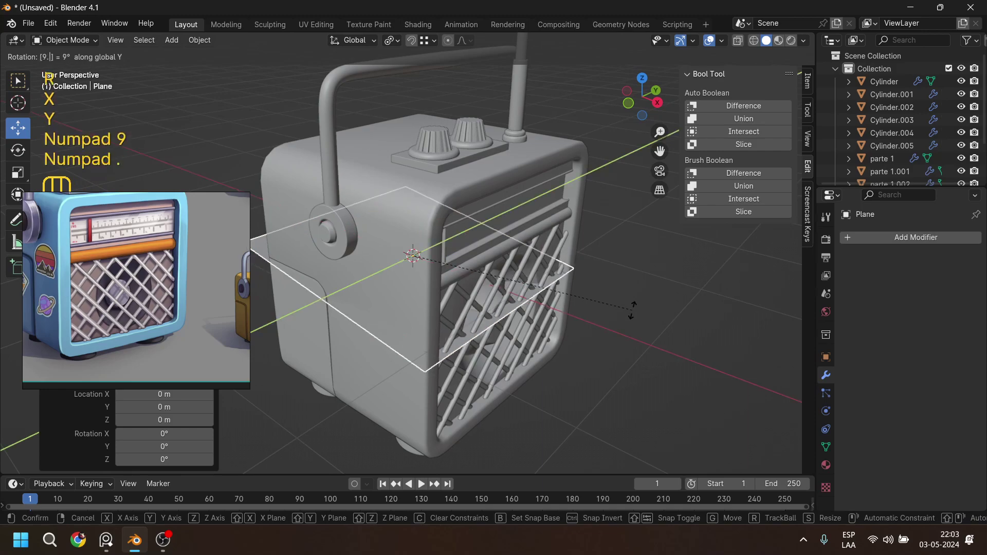
key("KP_0")
key("BackSpace")
key("BackSpace")
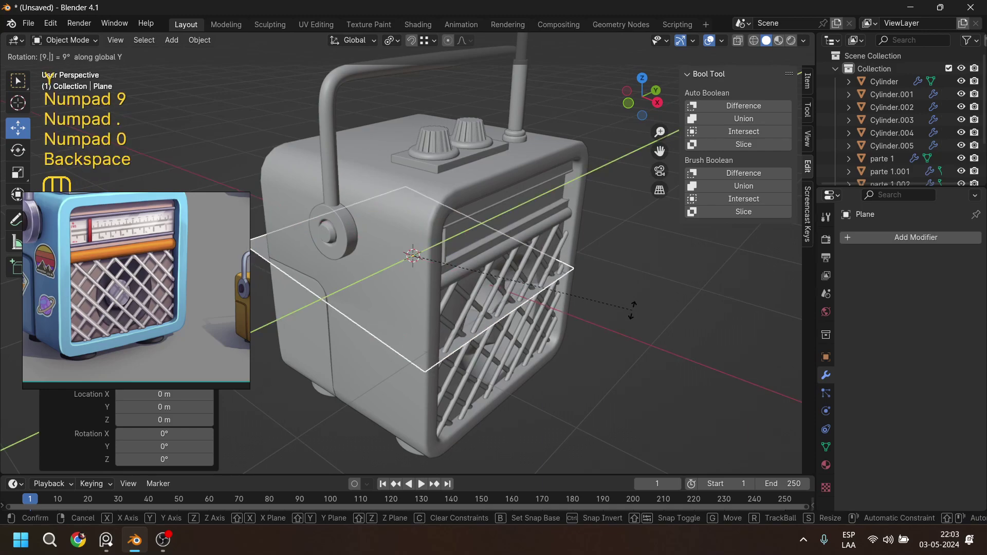
key("KP_0")
key("KP_Enter")
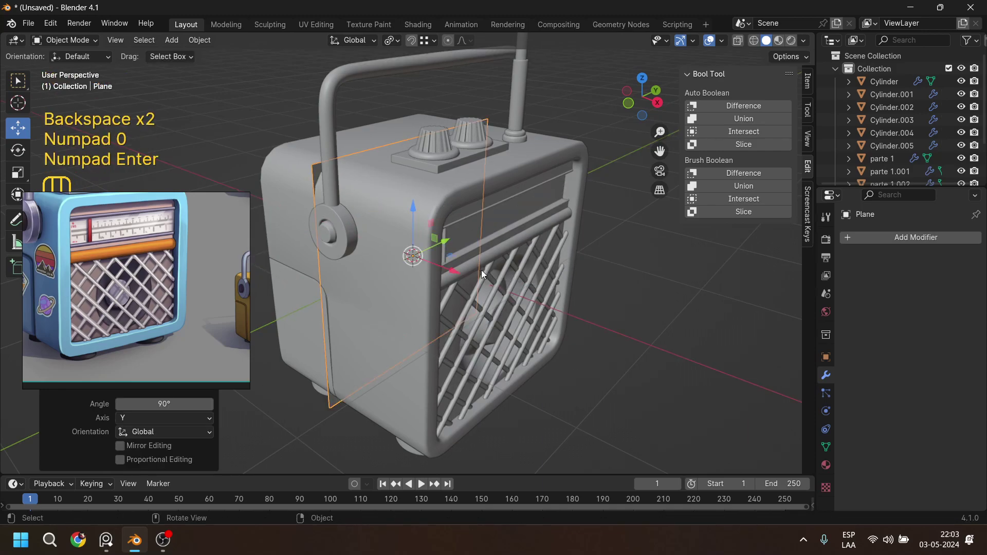
Move the plane about 0.934 m along X to the radio's front and reduce its height along Z to a wide strip.
left_click_drag(454, 268, 542, 333)
mouse_move(559, 354)
middle_mouse_down()
mouse_move(550, 358)
mouse_move(559, 368)
middle_mouse_up()
key("s")
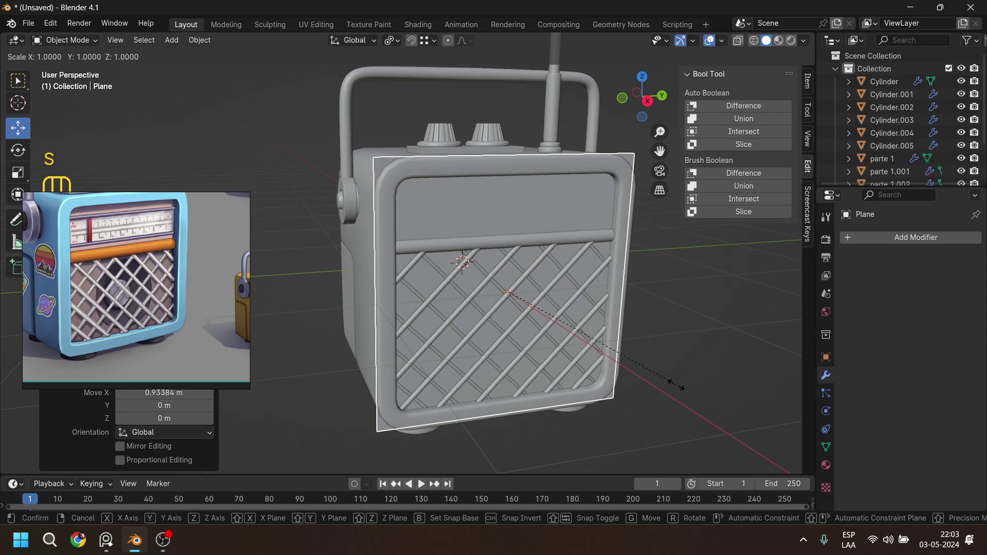
key("x")
key("z")
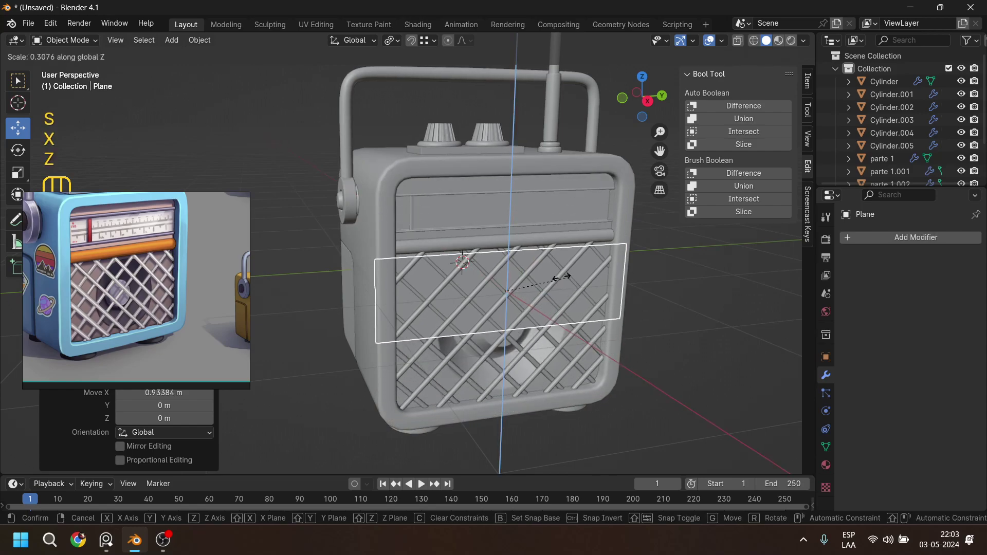
left_click(517, 273)
Raise the plane about 0.604 m along Z to the dial area above the bar and scale it to 0.943 along Y.
key("g")
left_click(505, 160)
scroll(466, 249, "up", 5)
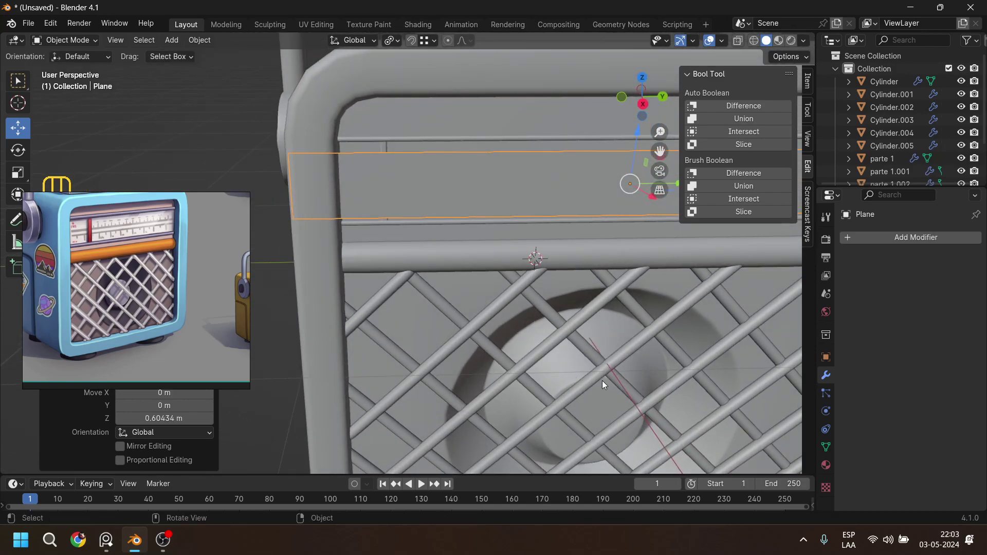
key("s")
key("y")
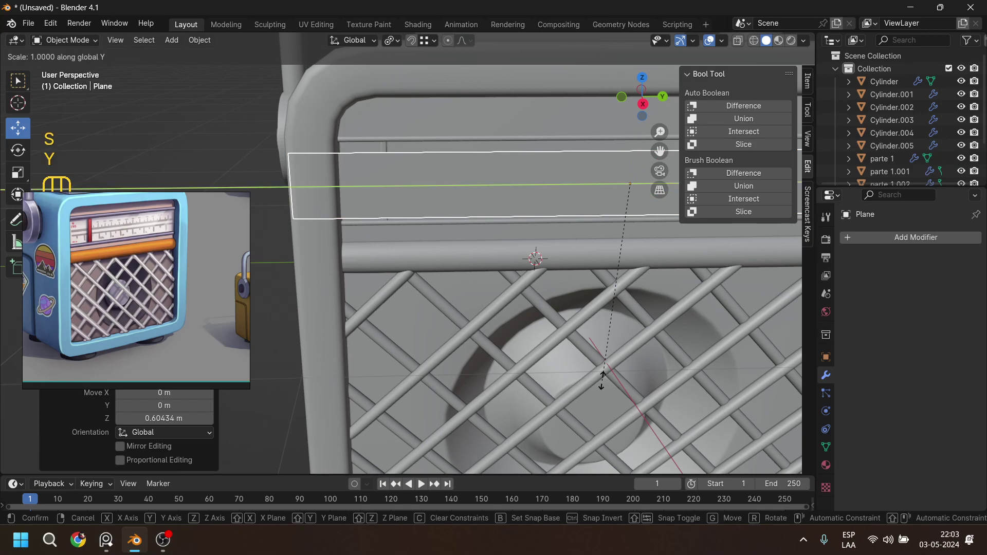
left_click(606, 369)
Scale the plane to 1.145 along Z and push it back along X into the dial recess.
middle_click_drag(606, 369, 495, 362)
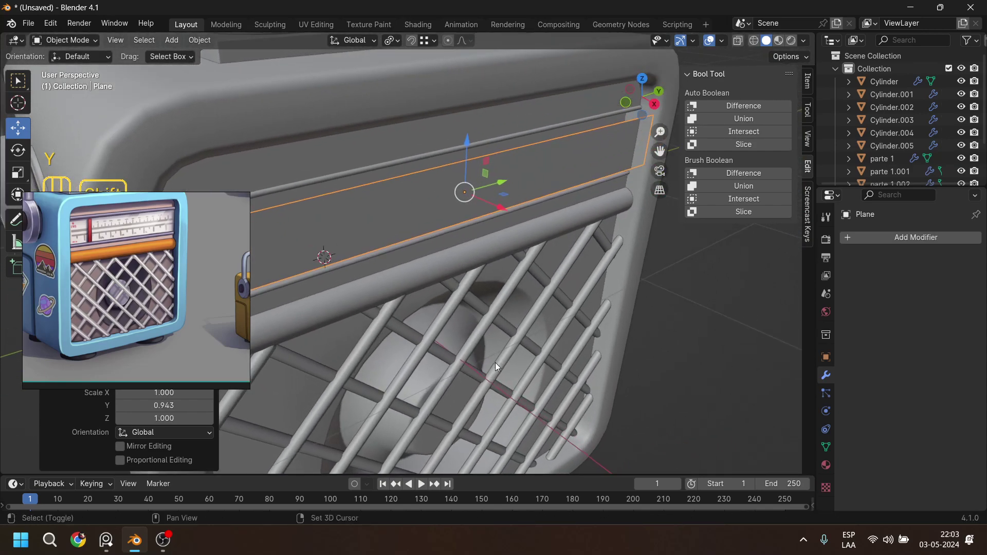
key("s")
key("z")
left_click(562, 362)
middle_click_drag(562, 363, 482, 278)
key("g")
key("x")
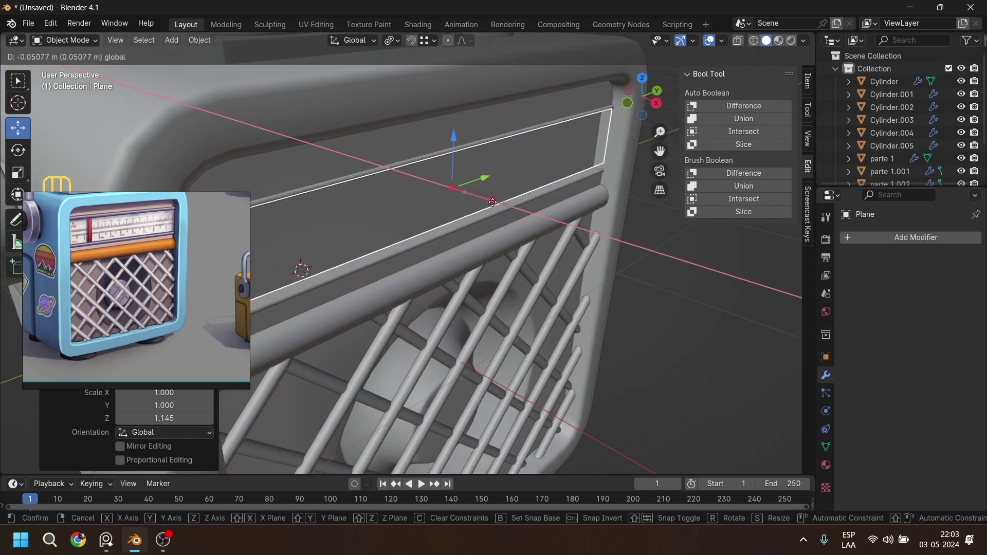
left_click(491, 287)
Adjust the plane's height to fit the dial opening, then nudge it along X and about 0.008 m up along Z.
middle_click_drag(491, 285, 551, 350)
key("s")
key("z")
left_click(637, 391)
middle_click_drag(636, 391, 538, 261)
scroll(560, 190, "up", 4)
left_click_drag(597, 182, 588, 184)
left_click_drag(560, 121, 562, 113)
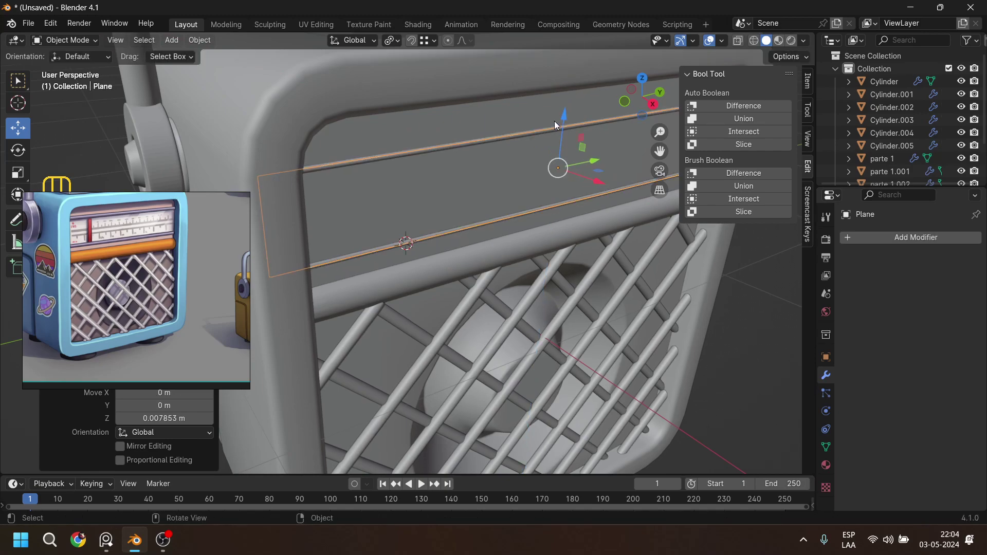
Scale the plane to 0.951 along Y in the right orthographic view so its ends stay within the radio's frame, and deselect it.
key("KP_3")
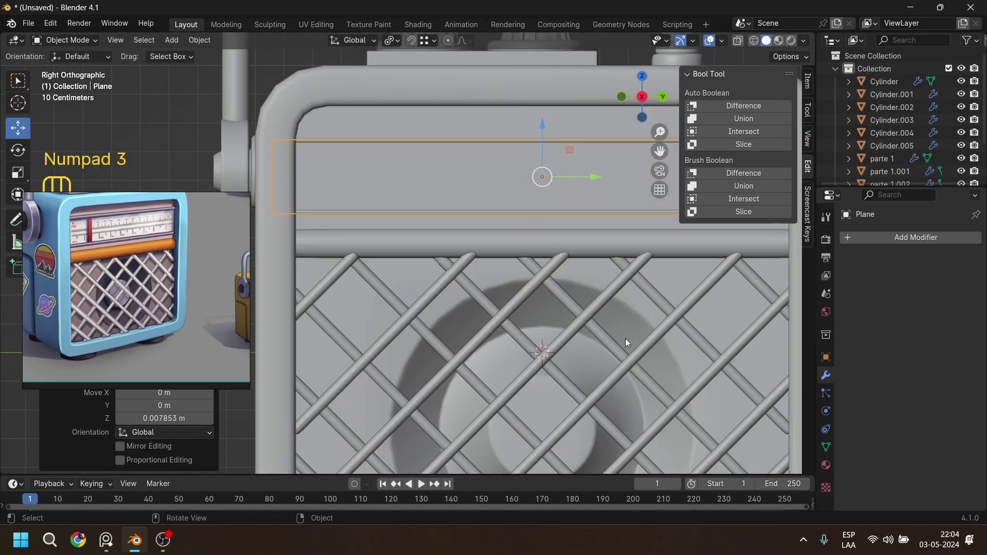
key("s")
key("x")
key("y")
left_click(632, 316)
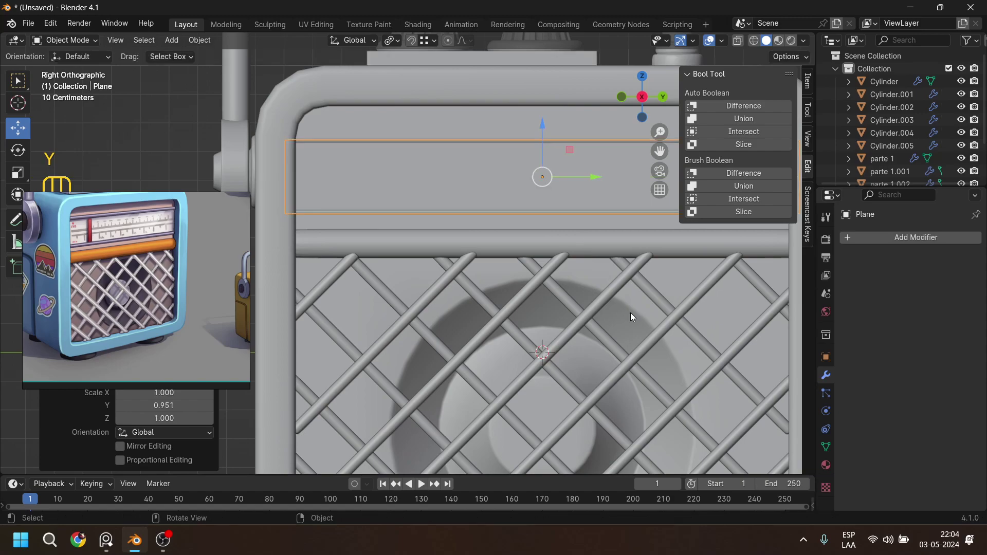
middle_click_drag(518, 236, 672, 242)
left_click(633, 263)
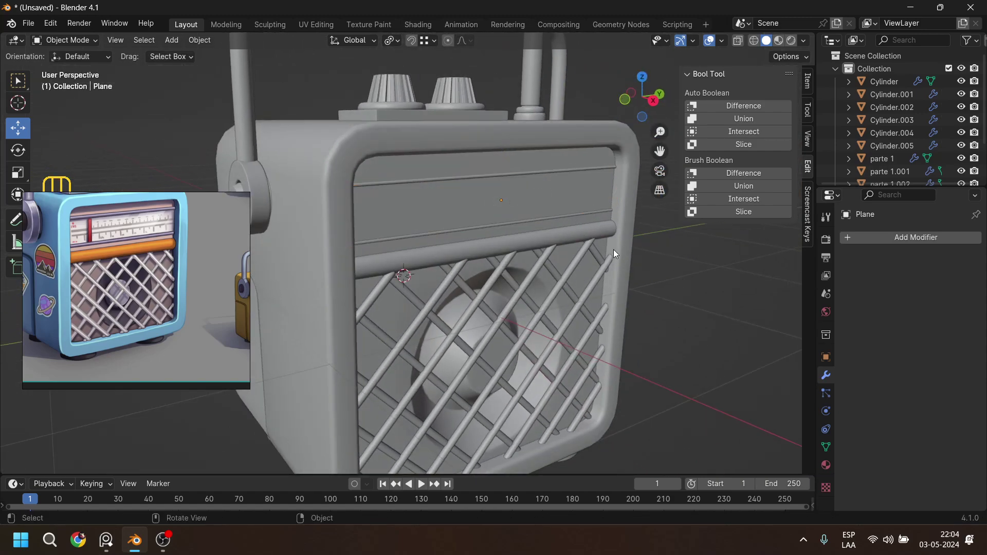
scroll(612, 249, "down", 2)
middle_click_drag(612, 249, 516, 307)
scroll(501, 259, "down", 2)
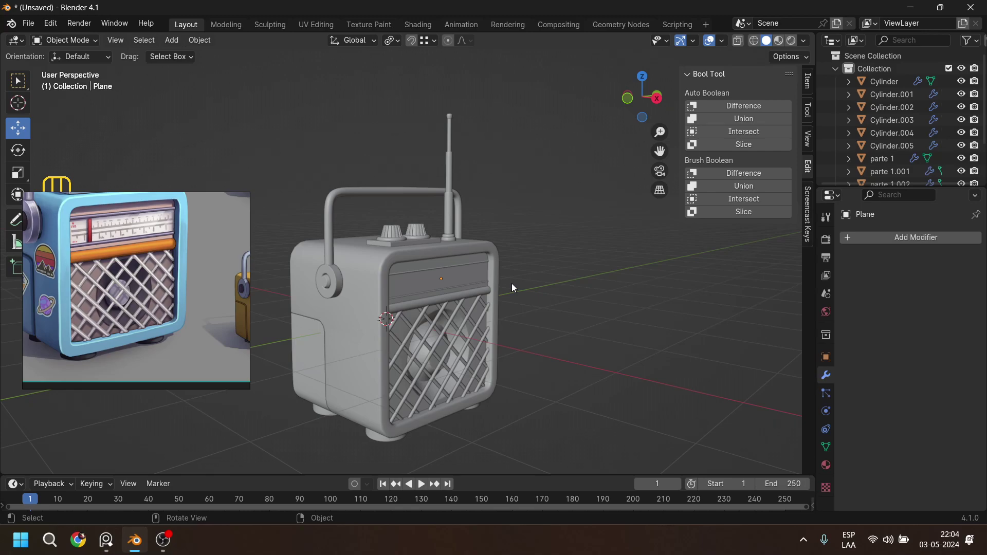
middle_click_drag(507, 317, 530, 289)
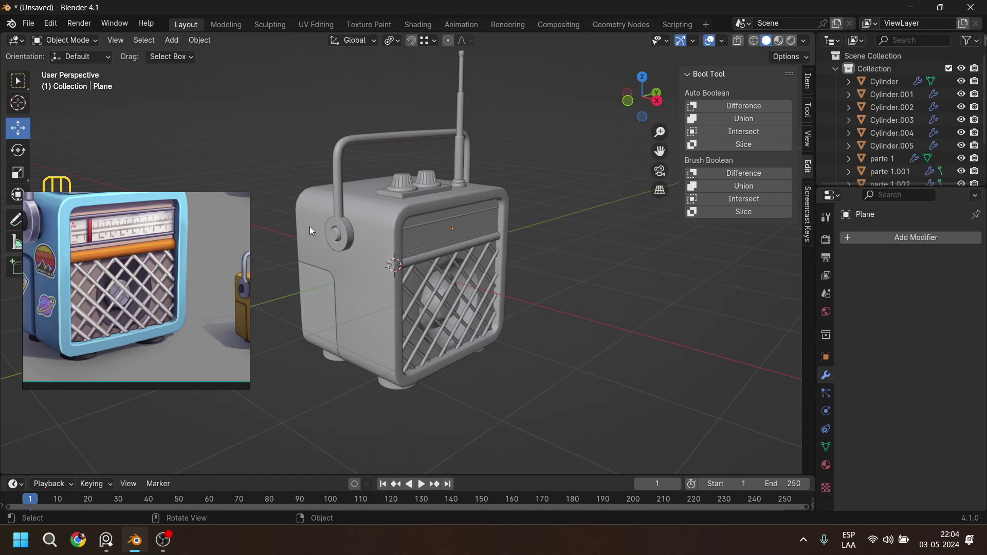
middle_click_drag(340, 268, 405, 325)
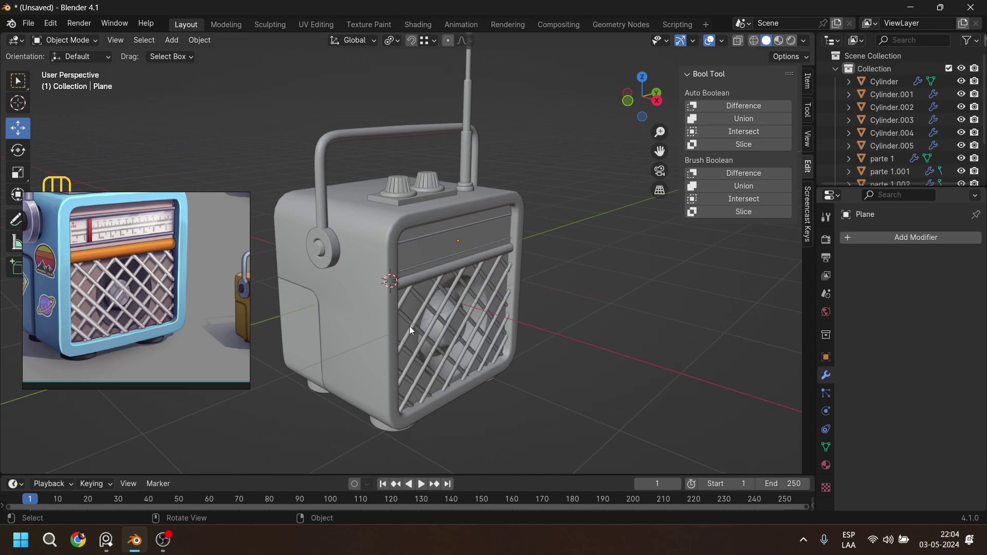
mouse_move(172, 537)
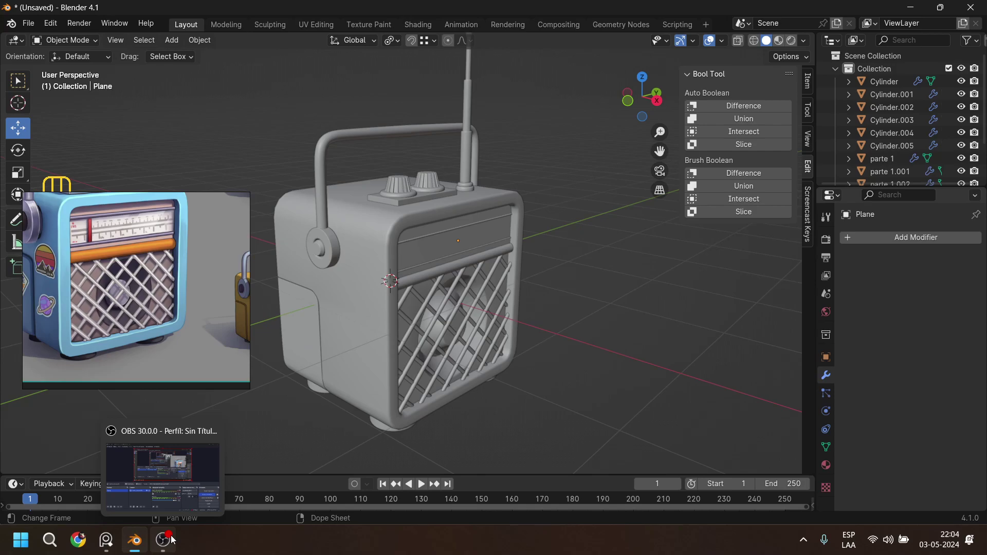
left_click(173, 540)
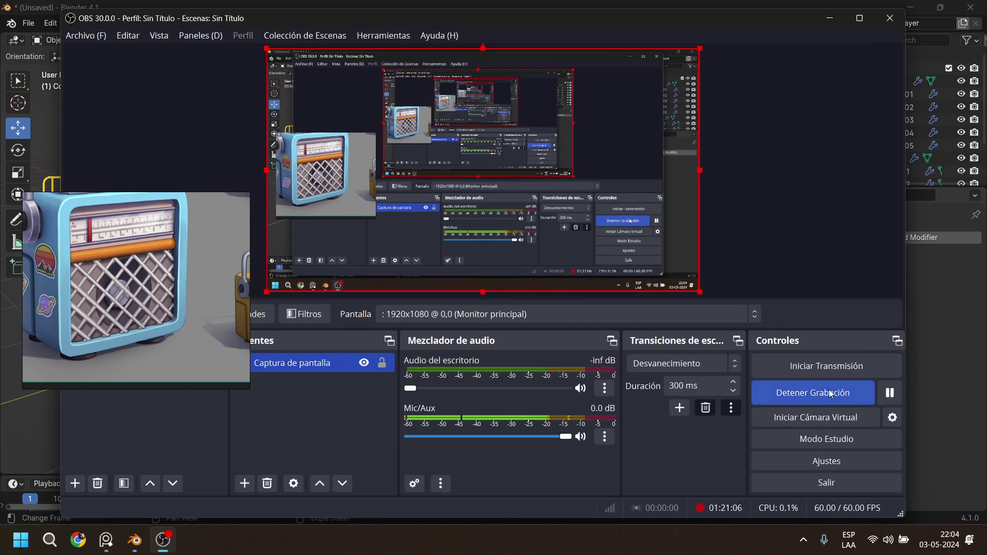